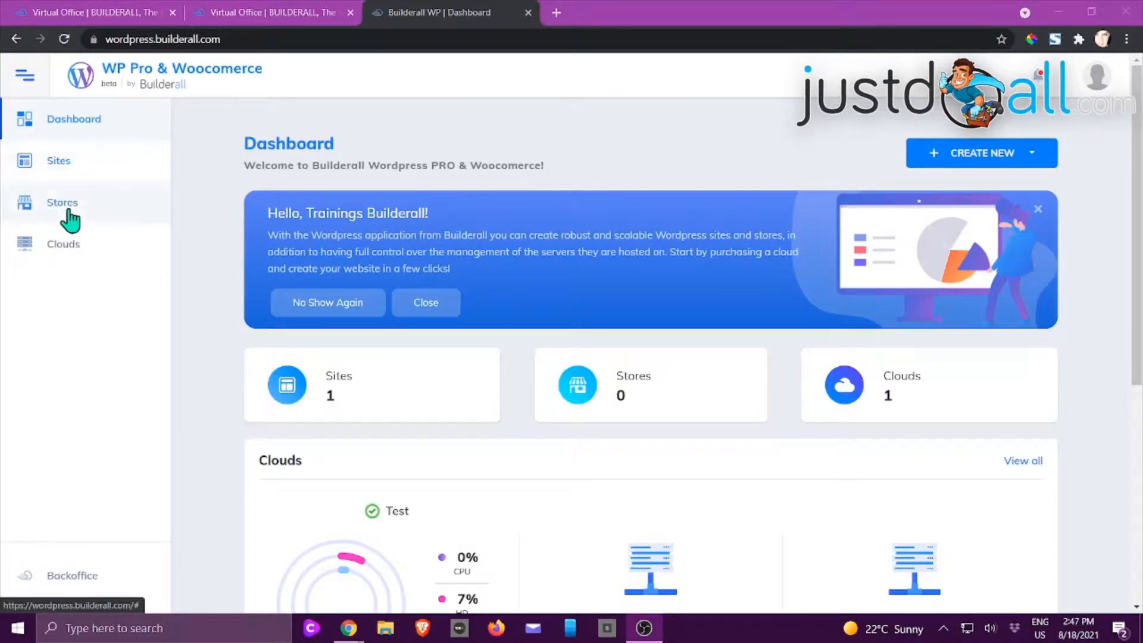
Open the Sites list and enter the admin area of the TEST site.
{"action": "left_click", "coordinate": [82, 160]}
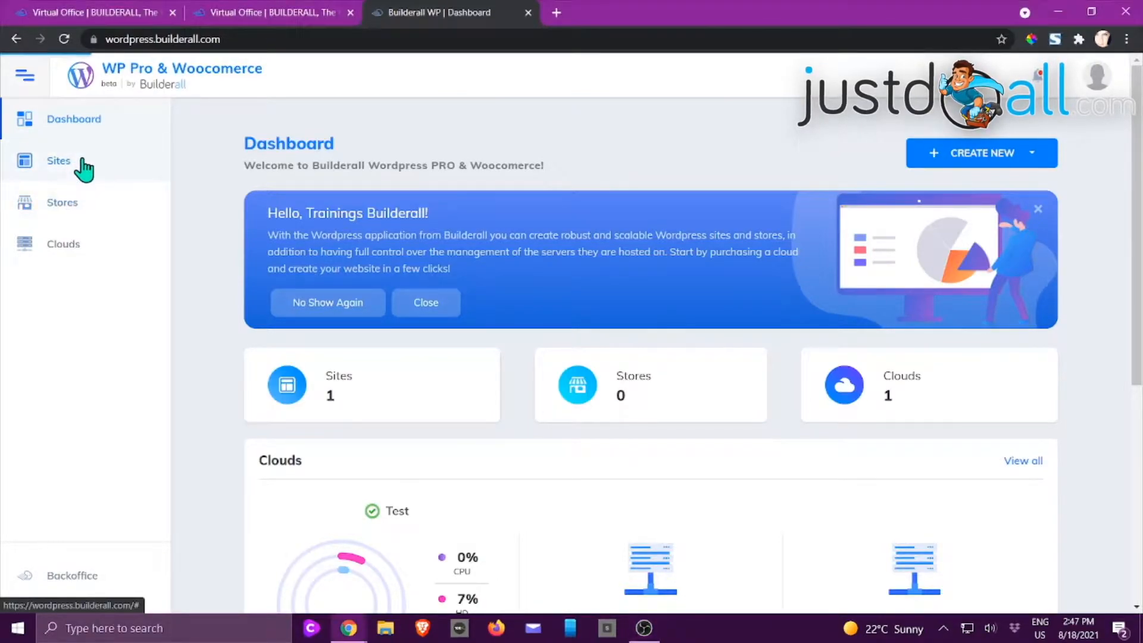
{"action": "left_click", "coordinate": [83, 161]}
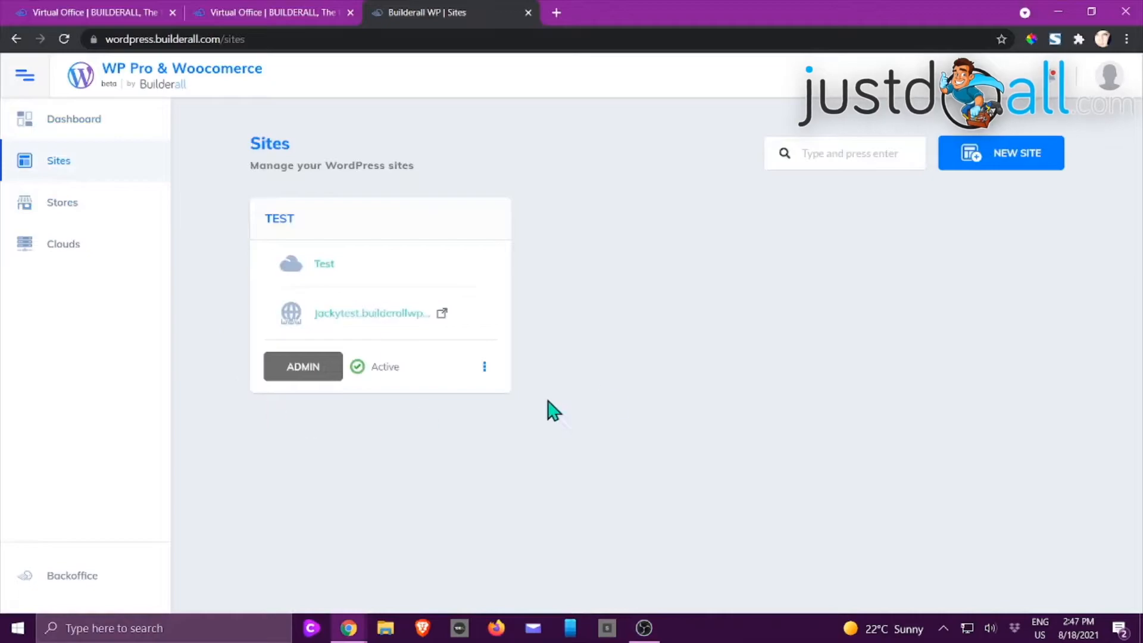
{"action": "left_click", "coordinate": [311, 374]}
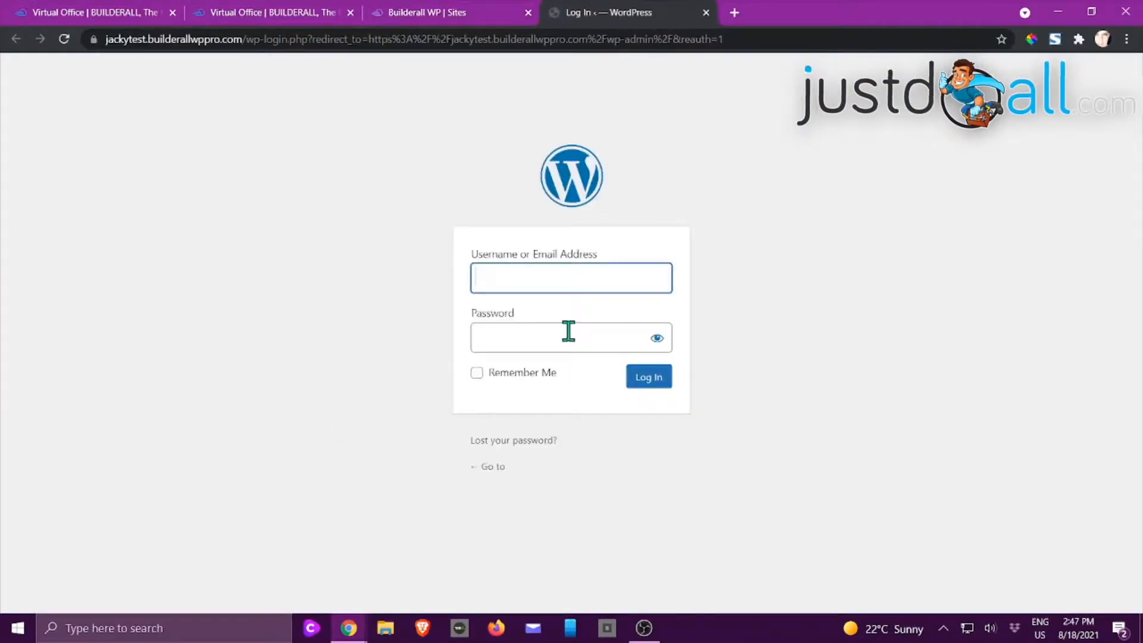
Log in to WordPress with the account's e-mail address and password.
{"action": "type", "text": "bu"}
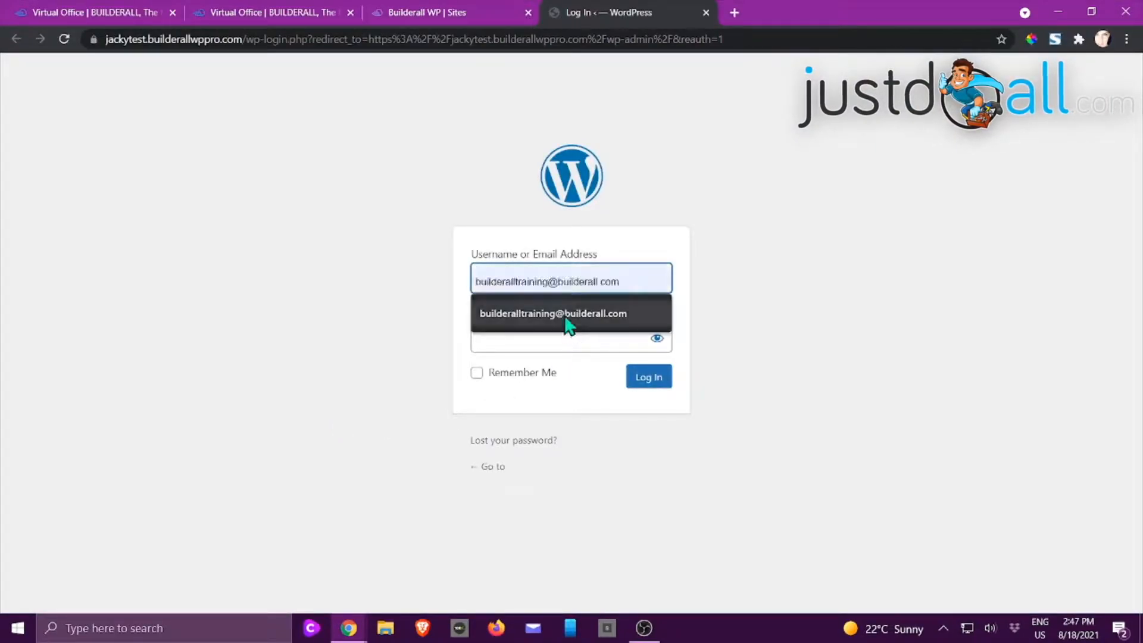
{"action": "left_click", "coordinate": [566, 312]}
{"action": "left_click", "coordinate": [556, 345]}
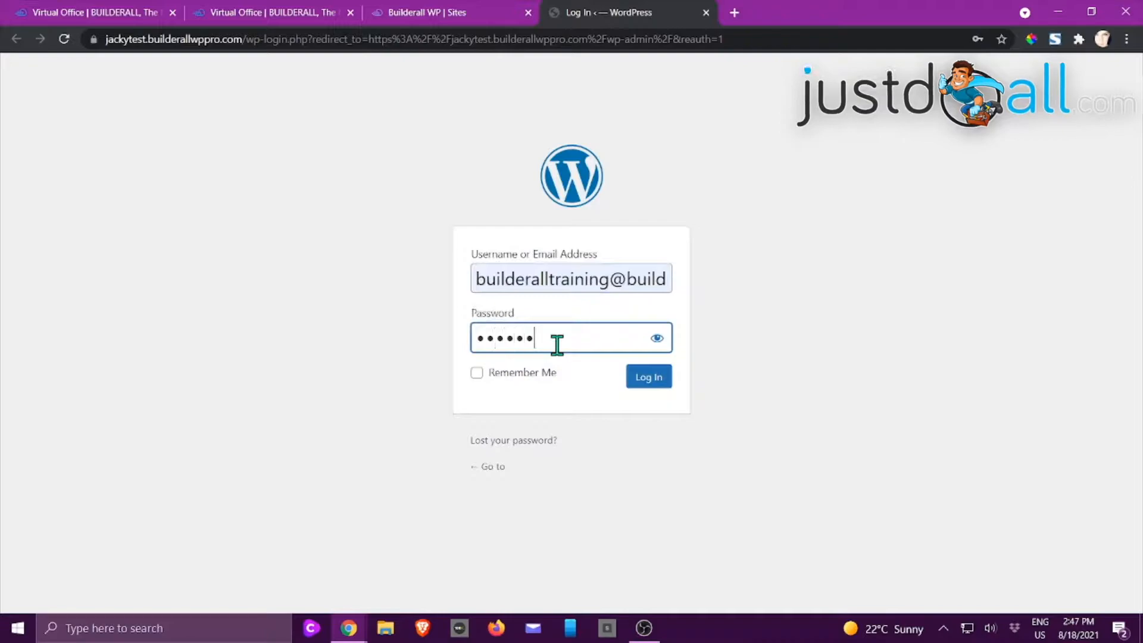
{"action": "left_click", "coordinate": [660, 383]}
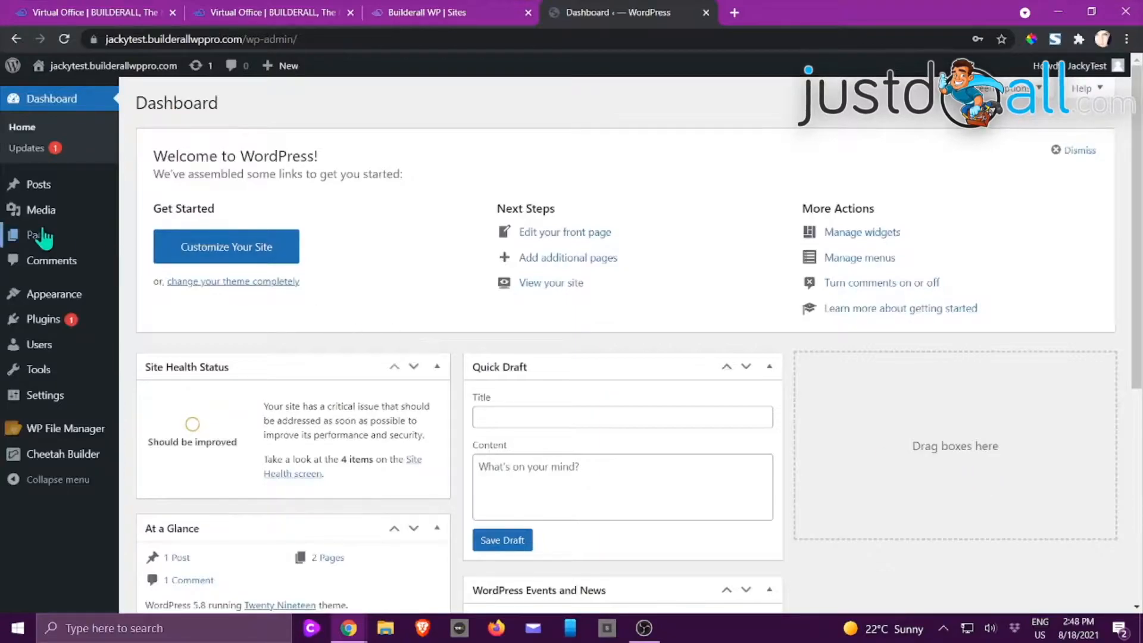
Go to the site's pages and open the HomePage front page in Cheetah Builder.
{"action": "mouse_move", "coordinate": [4, 241]}
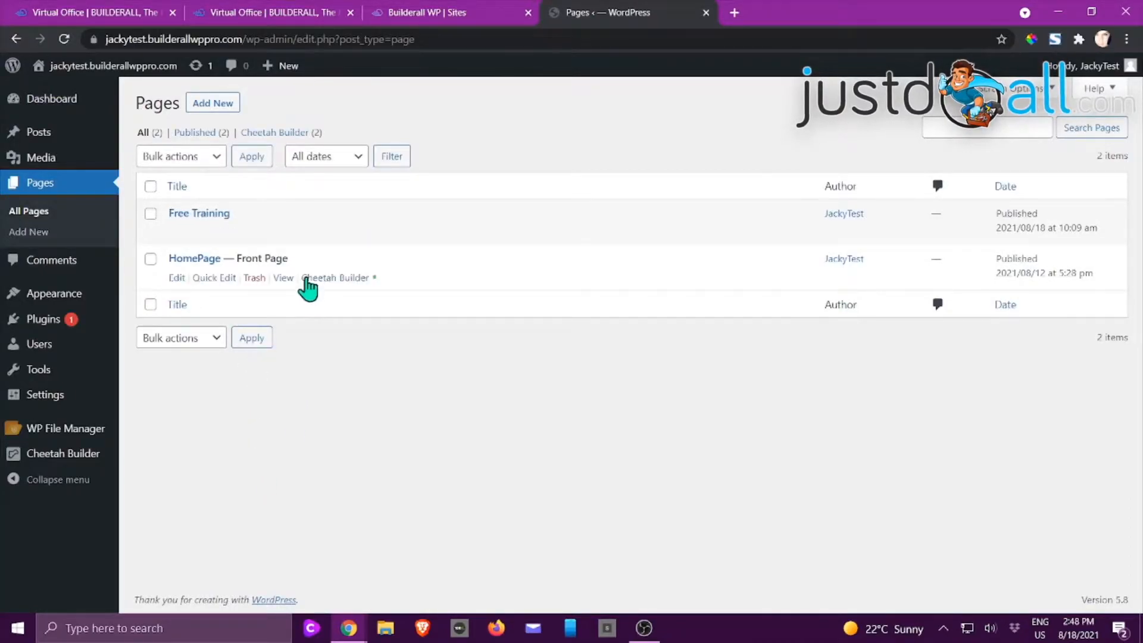
{"action": "left_click", "coordinate": [343, 279]}
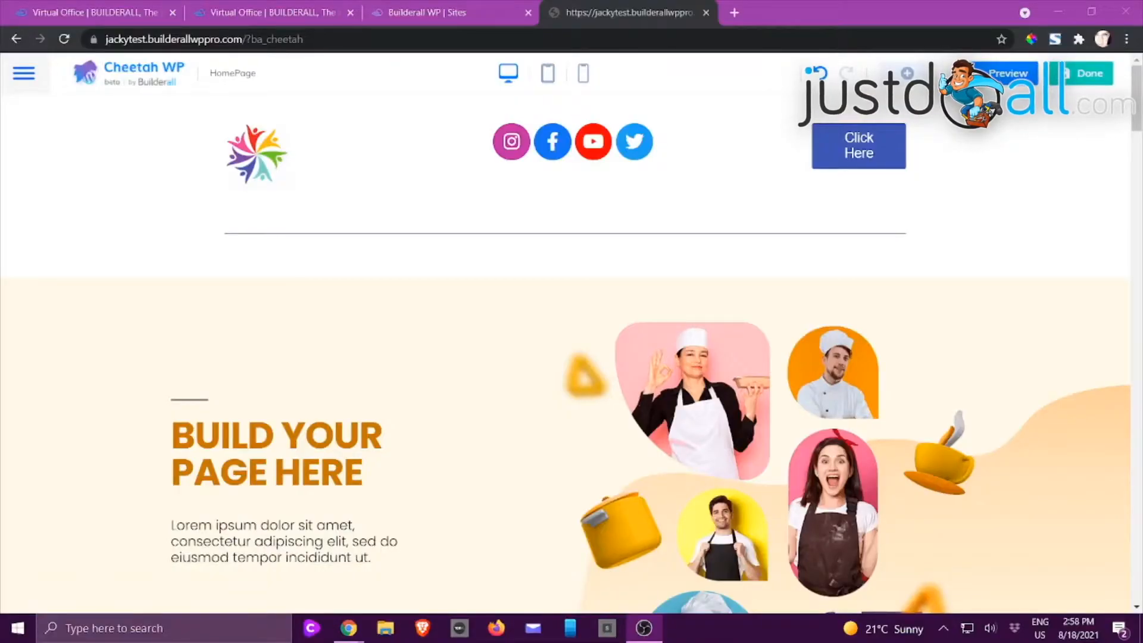
{"action": "key", "text": "alt+Tab"}
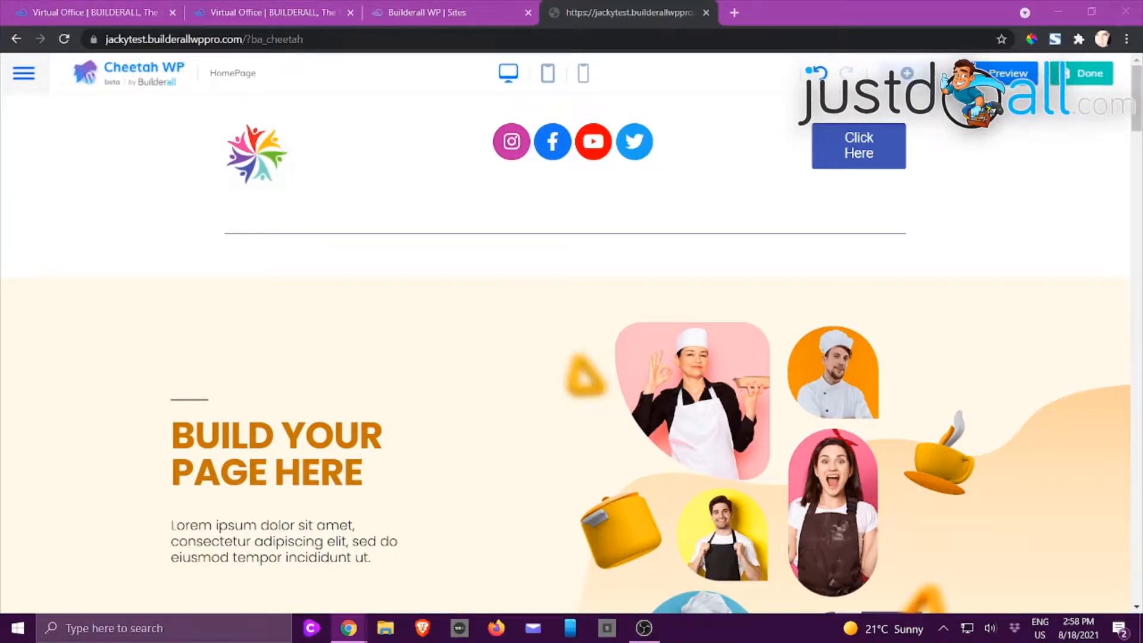
{"action": "key", "text": "alt+Tab"}
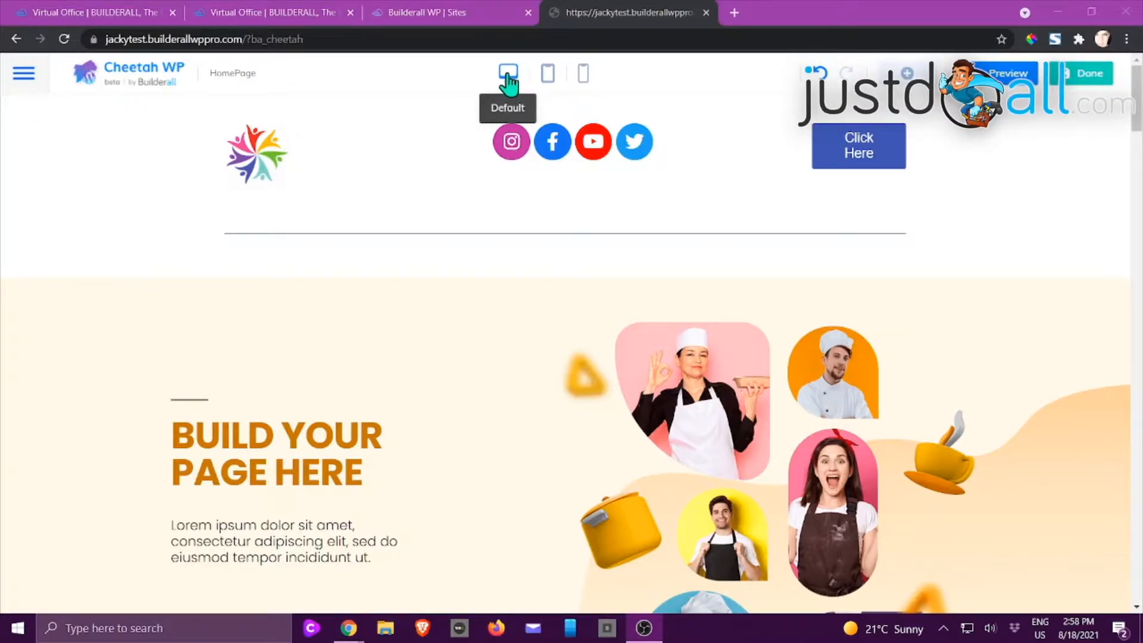
Examine the page in the Medium and Small device views, and return to the Default view.
{"action": "left_click", "coordinate": [548, 77]}
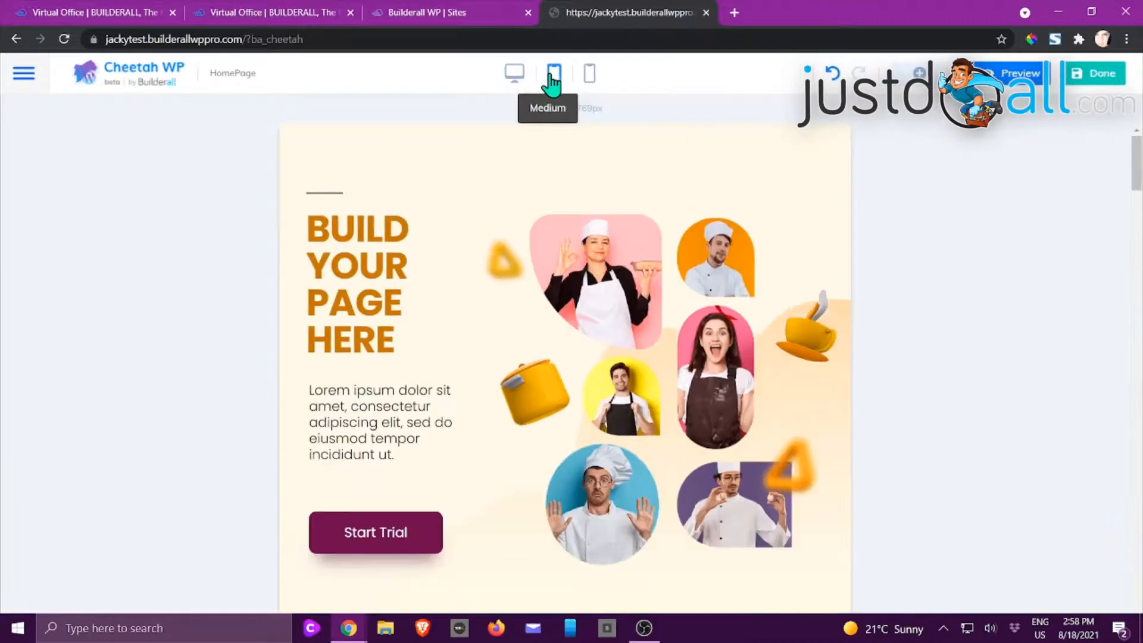
{"action": "scroll", "coordinate": [261, 342], "scroll_direction": "down", "scroll_amount": 2}
{"action": "scroll", "coordinate": [262, 341], "scroll_direction": "down", "scroll_amount": 7}
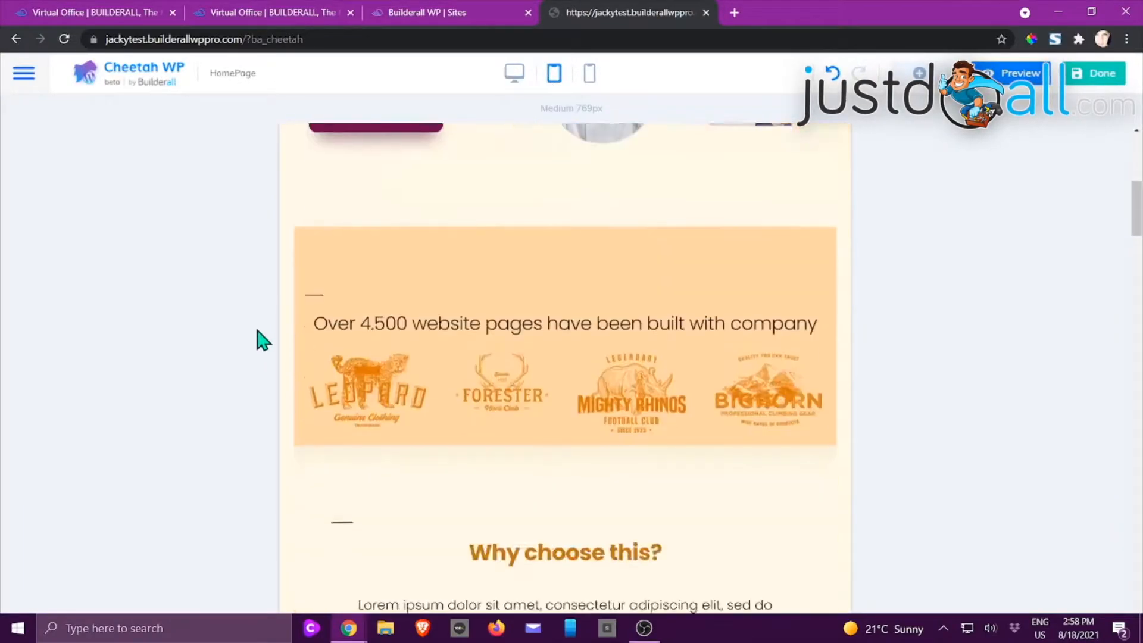
{"action": "scroll", "coordinate": [259, 340], "scroll_direction": "up", "scroll_amount": 9}
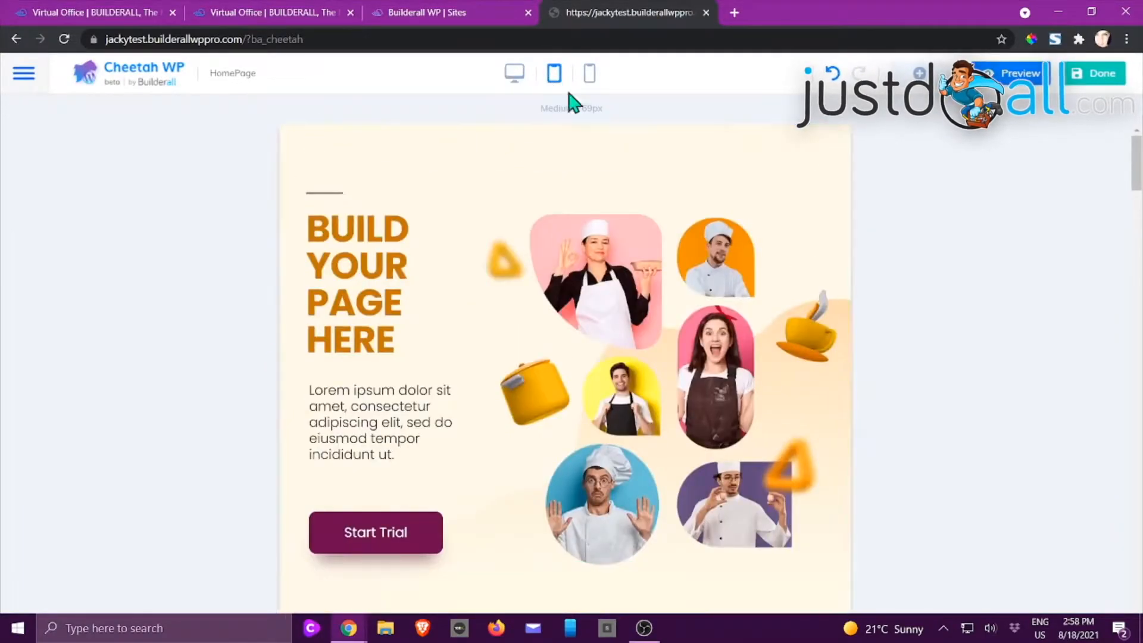
{"action": "left_click", "coordinate": [589, 74]}
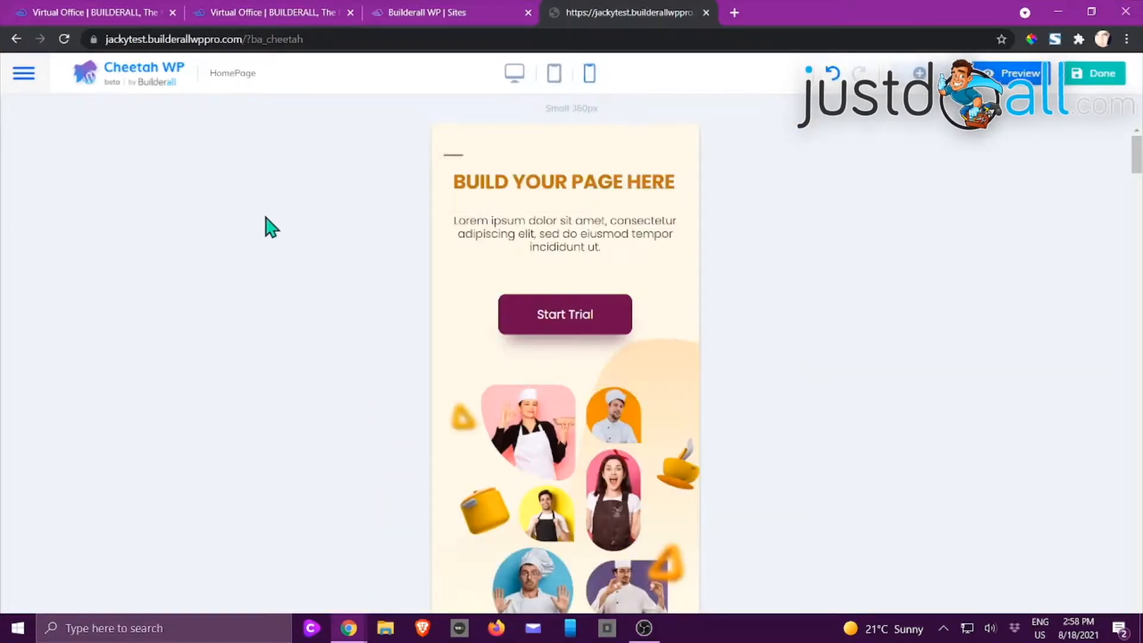
{"action": "scroll", "coordinate": [262, 227], "scroll_direction": "down", "scroll_amount": 4}
{"action": "scroll", "coordinate": [264, 224], "scroll_direction": "up", "scroll_amount": 4}
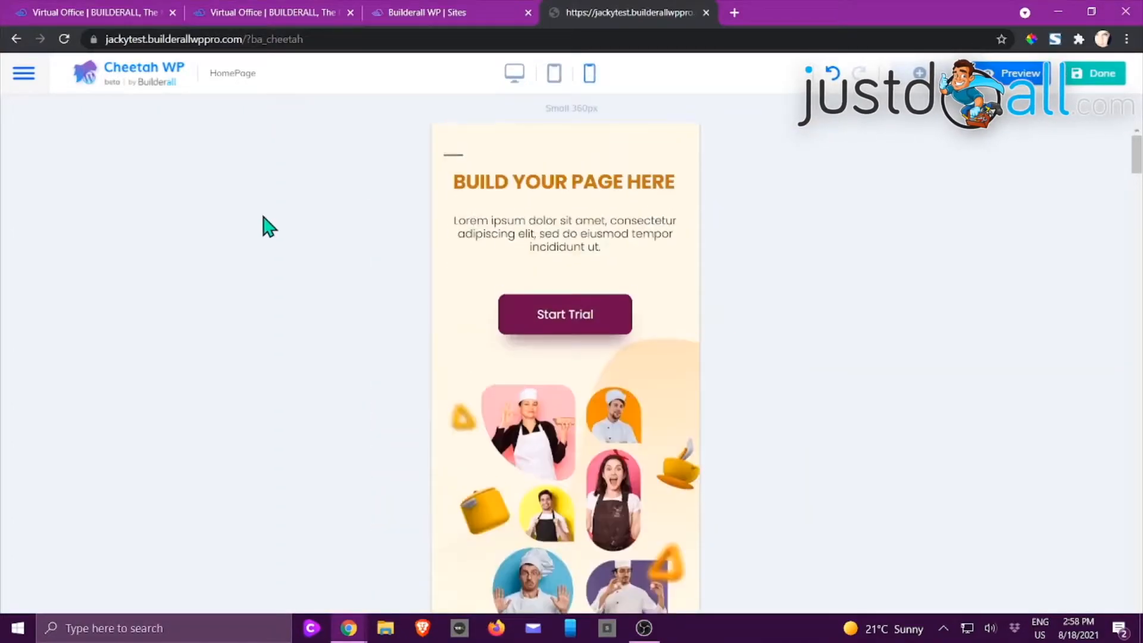
{"action": "left_click", "coordinate": [512, 77]}
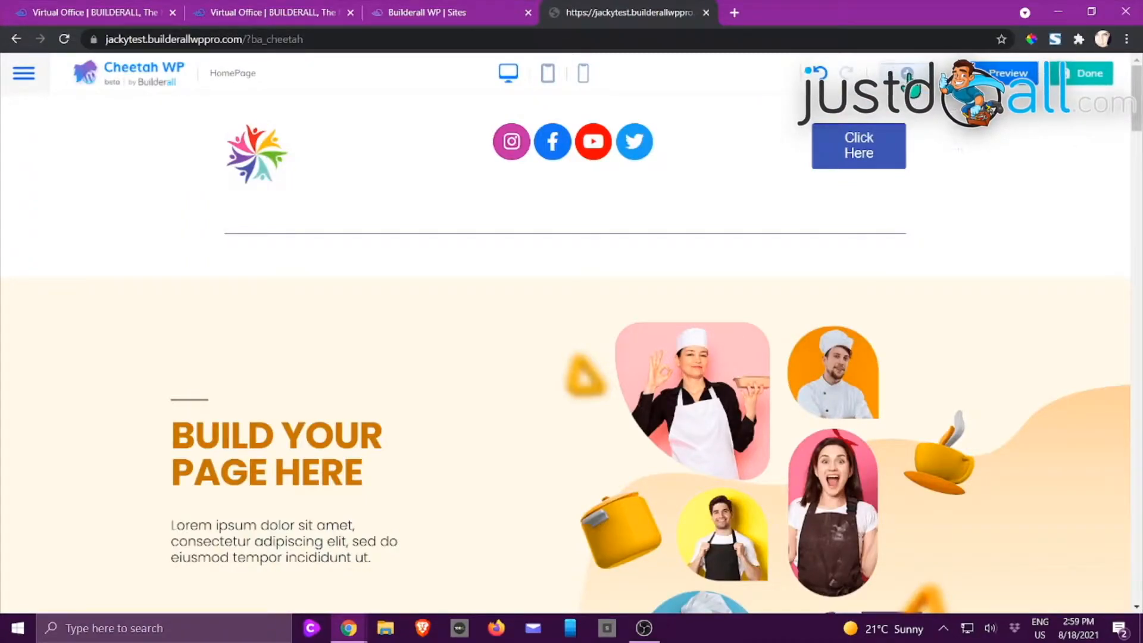
Look over the basic elements that can be added to the page, and close the element library.
{"action": "left_click", "coordinate": [906, 73]}
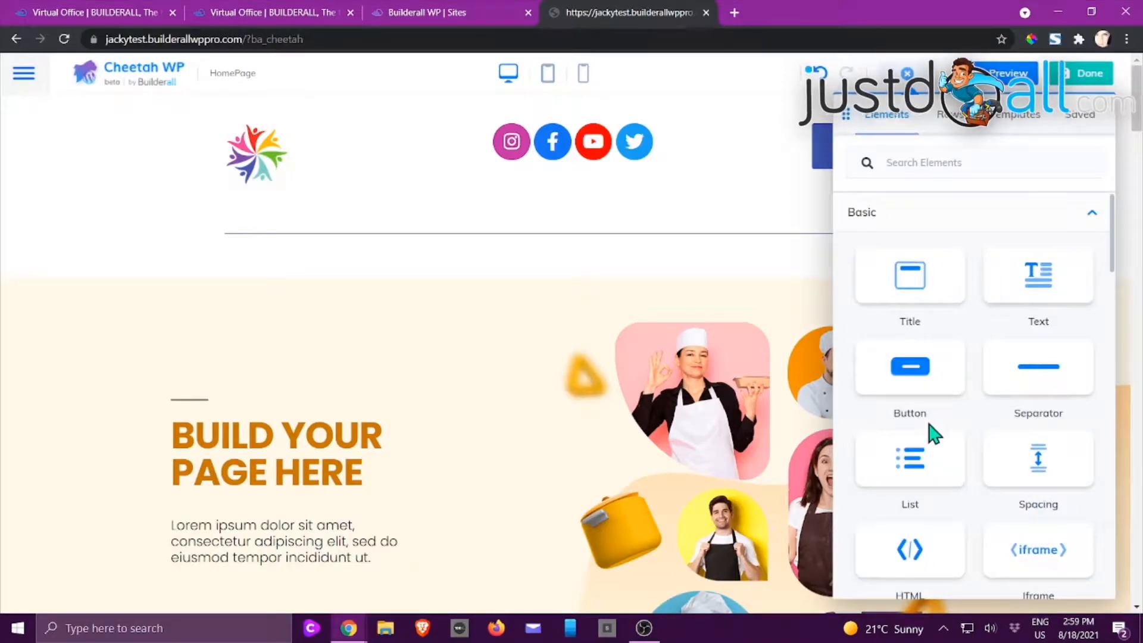
{"action": "left_click", "coordinate": [908, 75]}
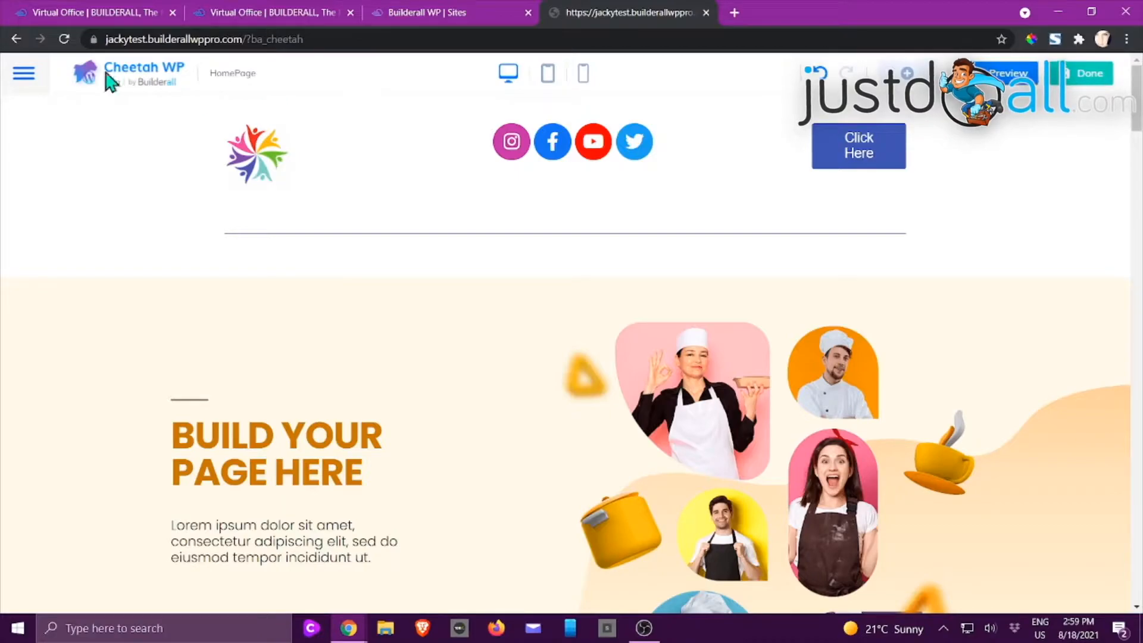
Open the page settings and examine the background types and padding options for this page.
{"action": "left_click", "coordinate": [25, 79]}
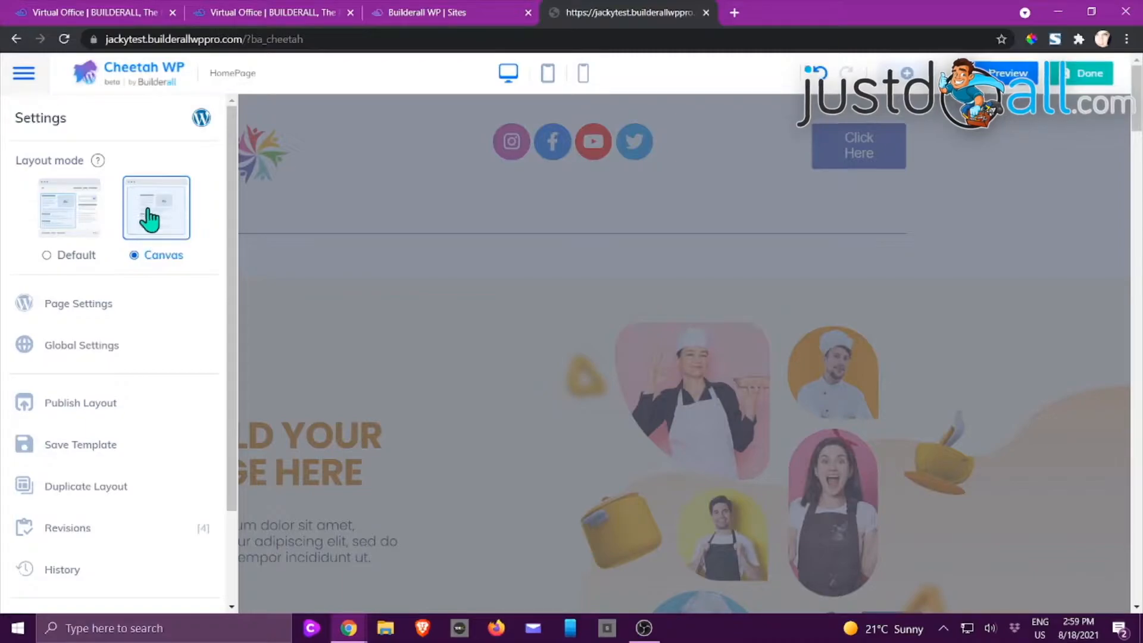
{"action": "scroll", "coordinate": [149, 219], "scroll_direction": "down", "scroll_amount": 1}
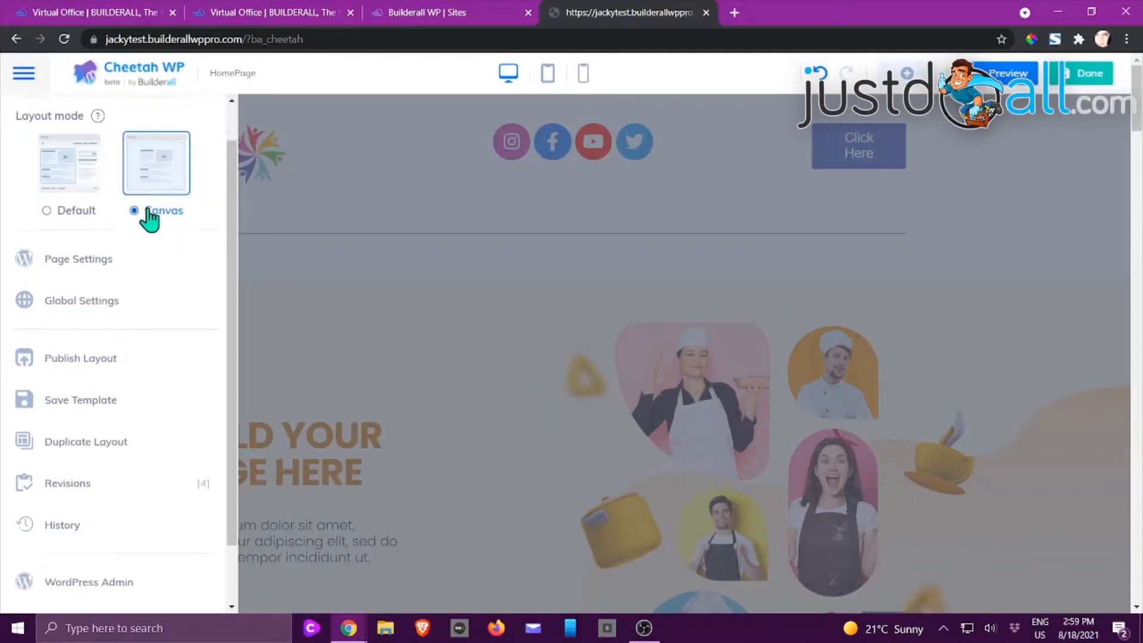
{"action": "left_click", "coordinate": [97, 258]}
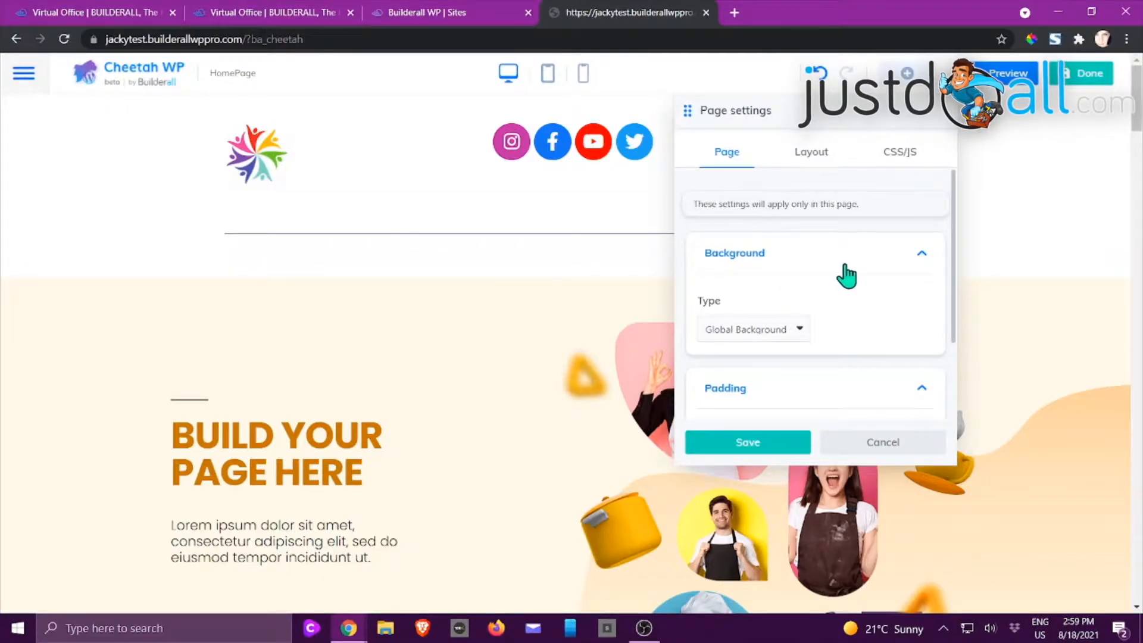
{"action": "scroll", "coordinate": [851, 297], "scroll_direction": "down", "scroll_amount": 1}
{"action": "scroll", "coordinate": [840, 295], "scroll_direction": "down", "scroll_amount": 1}
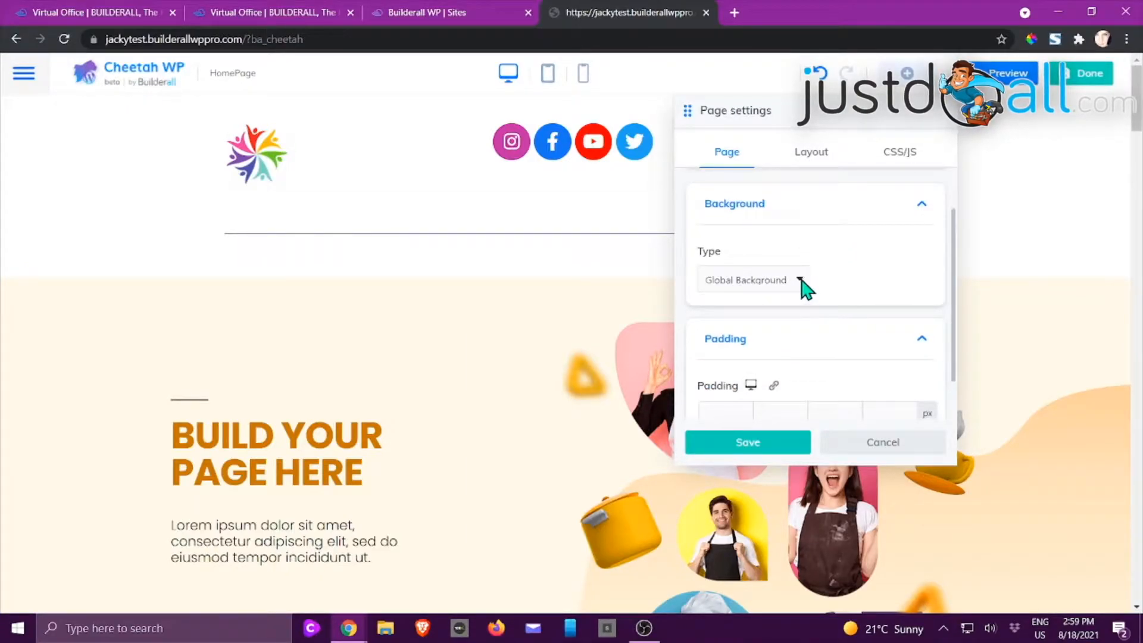
{"action": "left_click", "coordinate": [800, 280]}
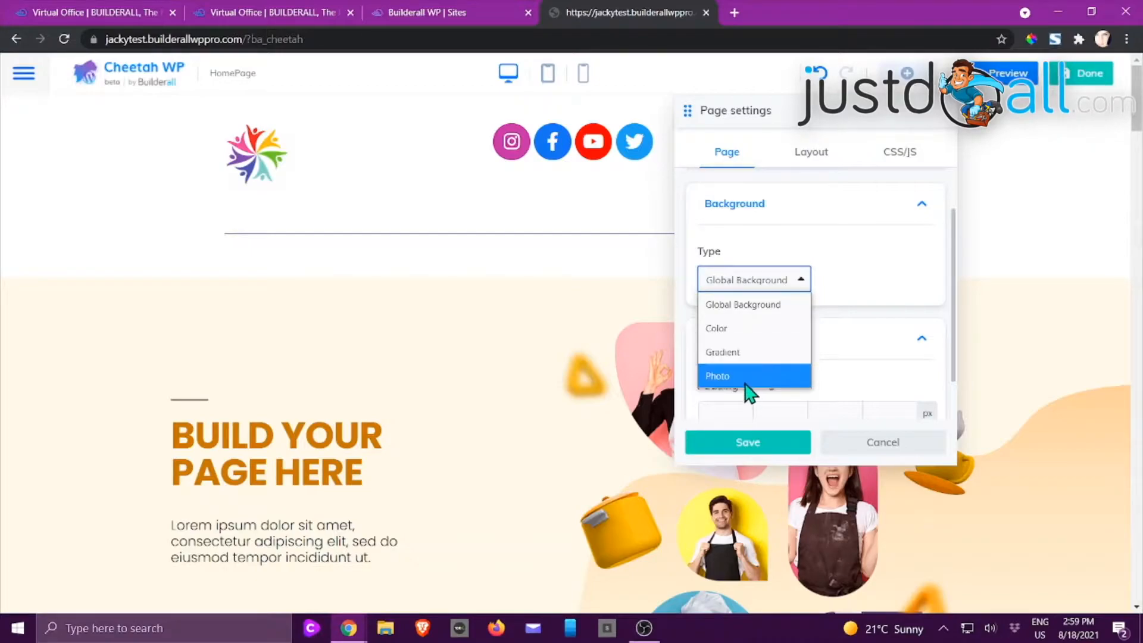
{"action": "left_click", "coordinate": [883, 267]}
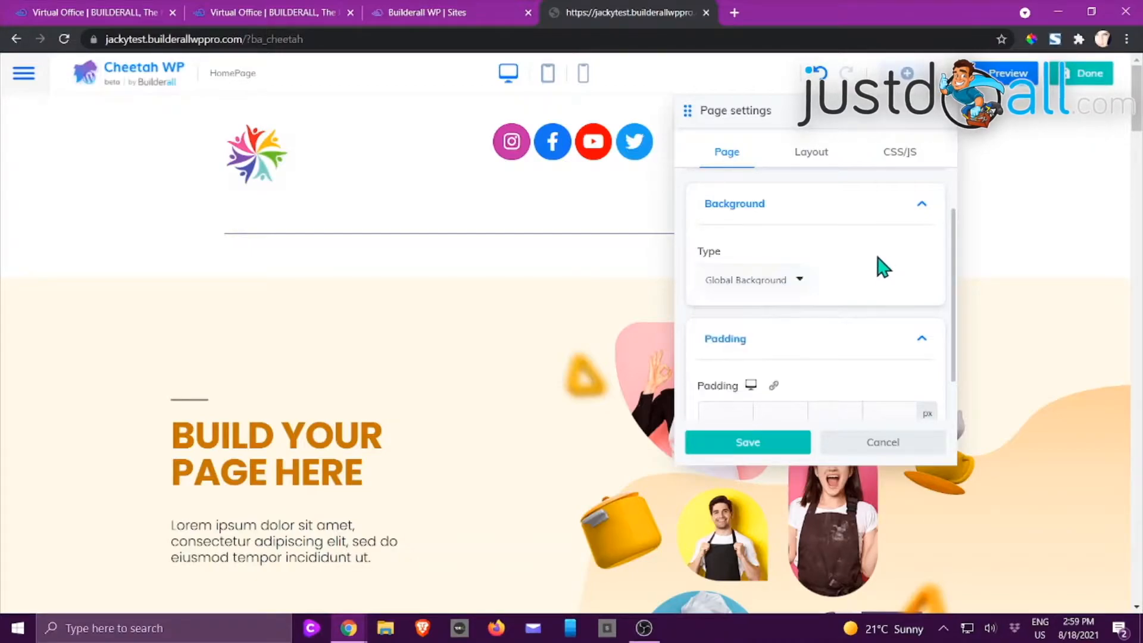
{"action": "scroll", "coordinate": [786, 284], "scroll_direction": "down", "scroll_amount": 2}
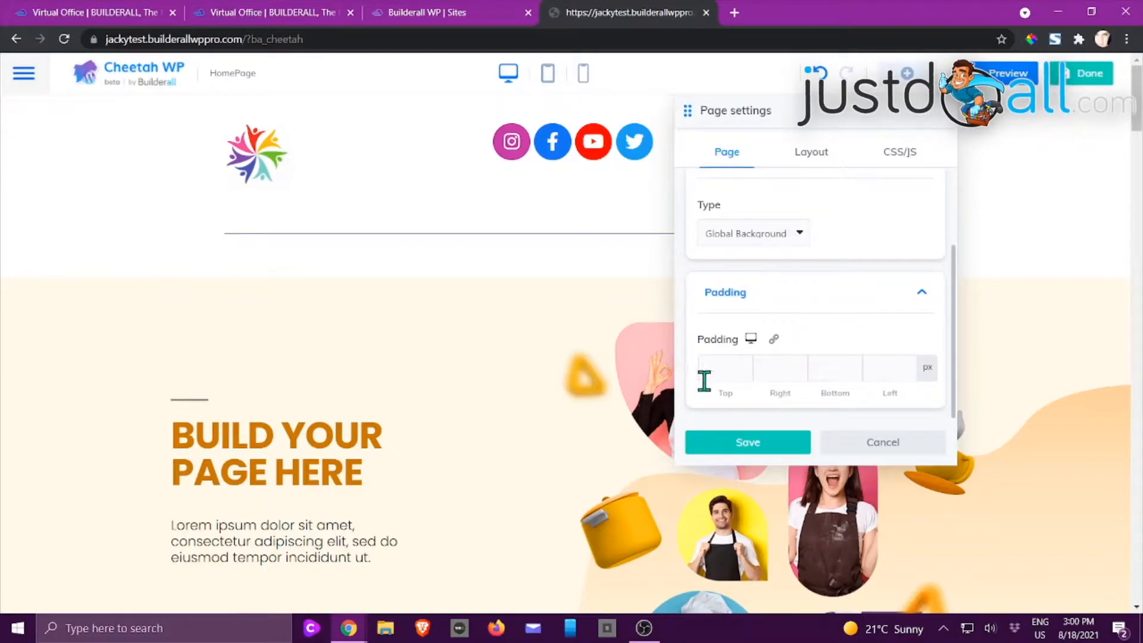
{"action": "scroll", "coordinate": [824, 360], "scroll_direction": "up", "scroll_amount": 4}
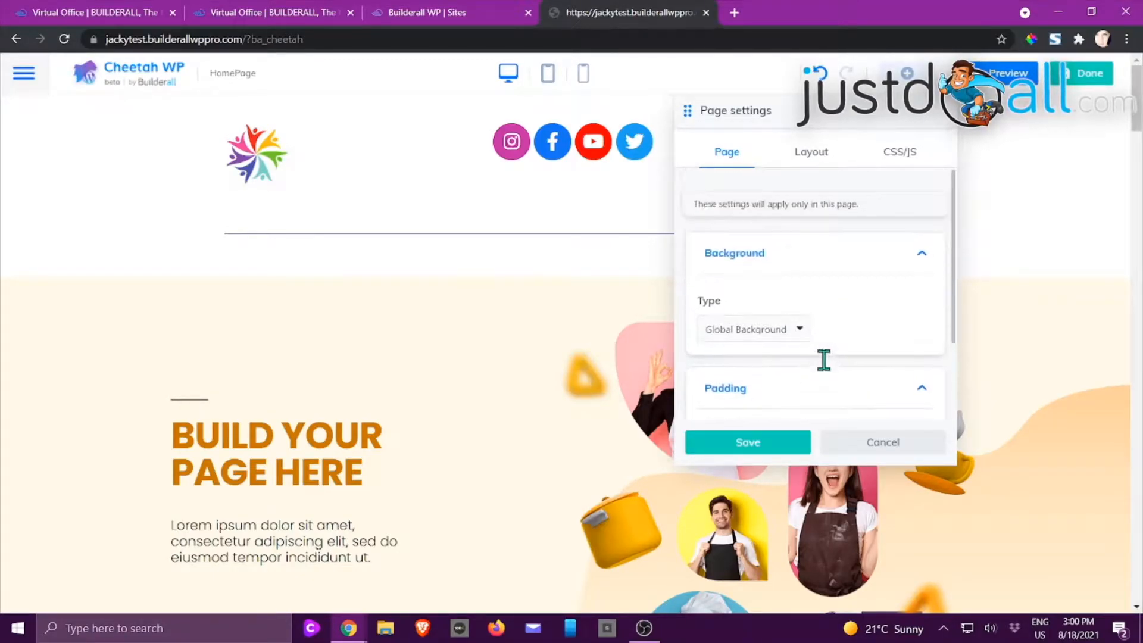
Examine the page layout choices in the page's layout settings, keeping Cheetah canvas selected.
{"action": "left_click", "coordinate": [813, 156]}
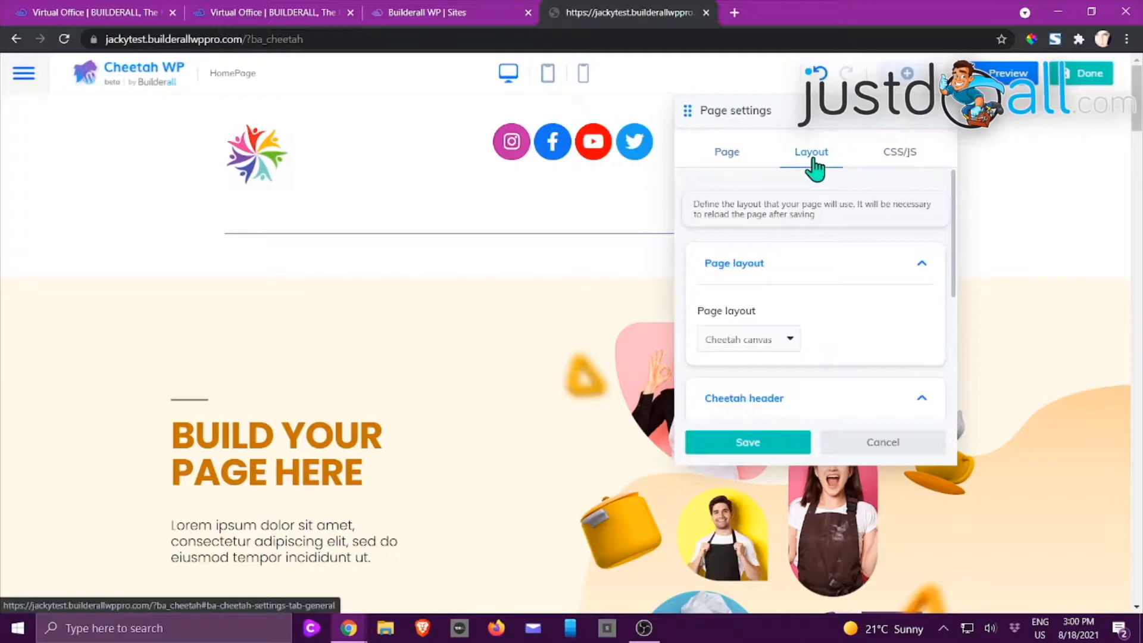
{"action": "scroll", "coordinate": [813, 170], "scroll_direction": "down", "scroll_amount": 2}
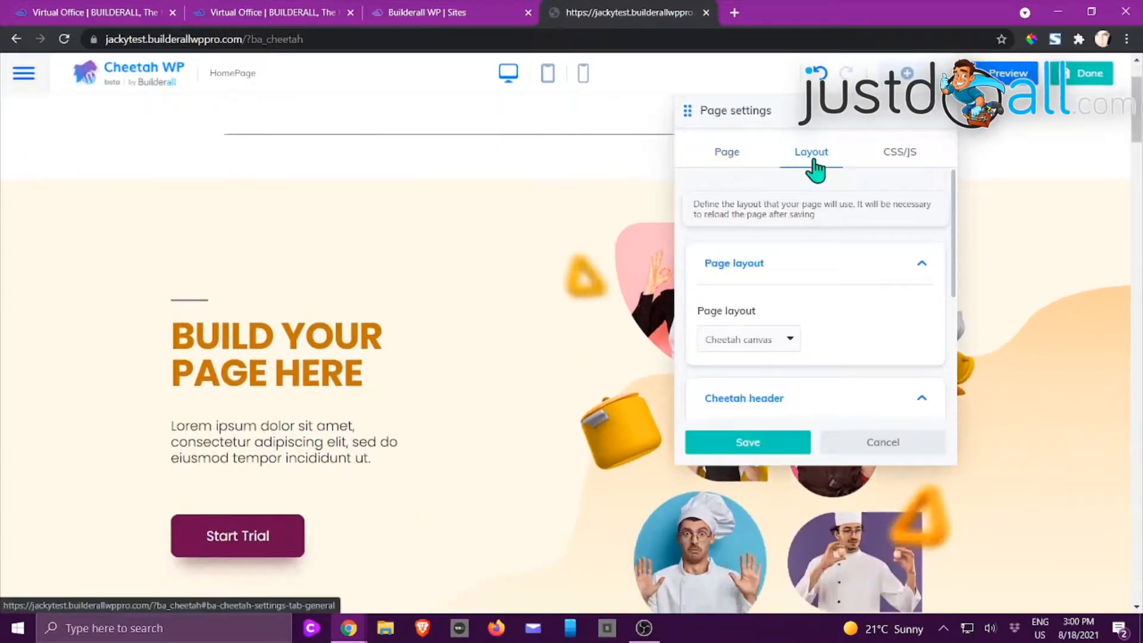
{"action": "left_click", "coordinate": [790, 341]}
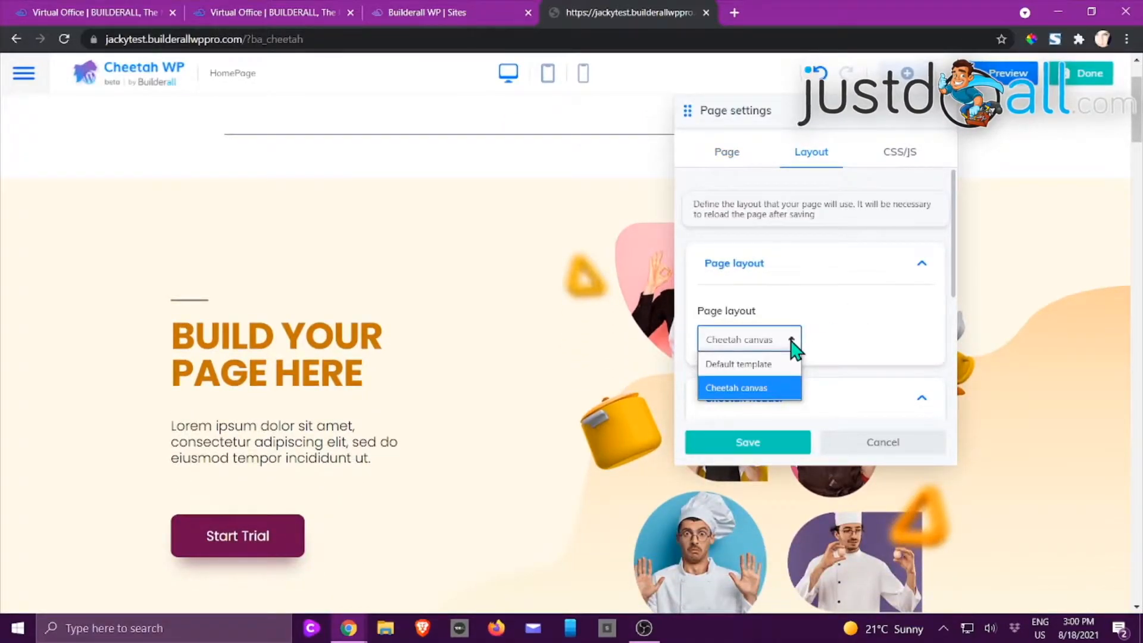
{"action": "left_click", "coordinate": [837, 311]}
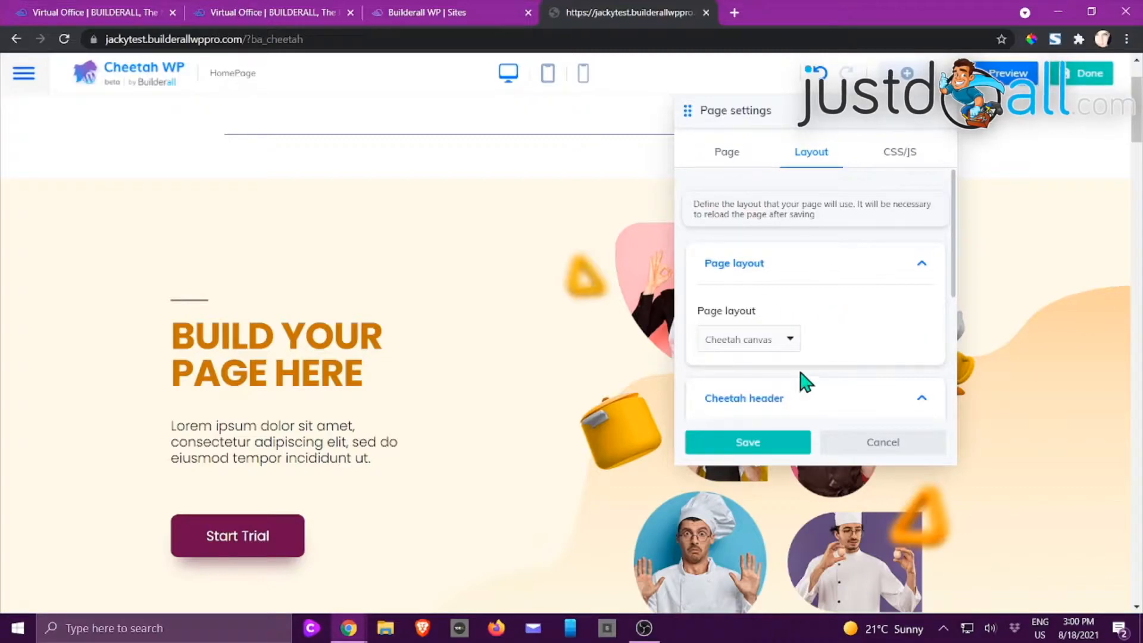
Set the page's Cheetah header option to Custom header and view its header selection and management options.
{"action": "scroll", "coordinate": [821, 344], "scroll_direction": "down", "scroll_amount": 3}
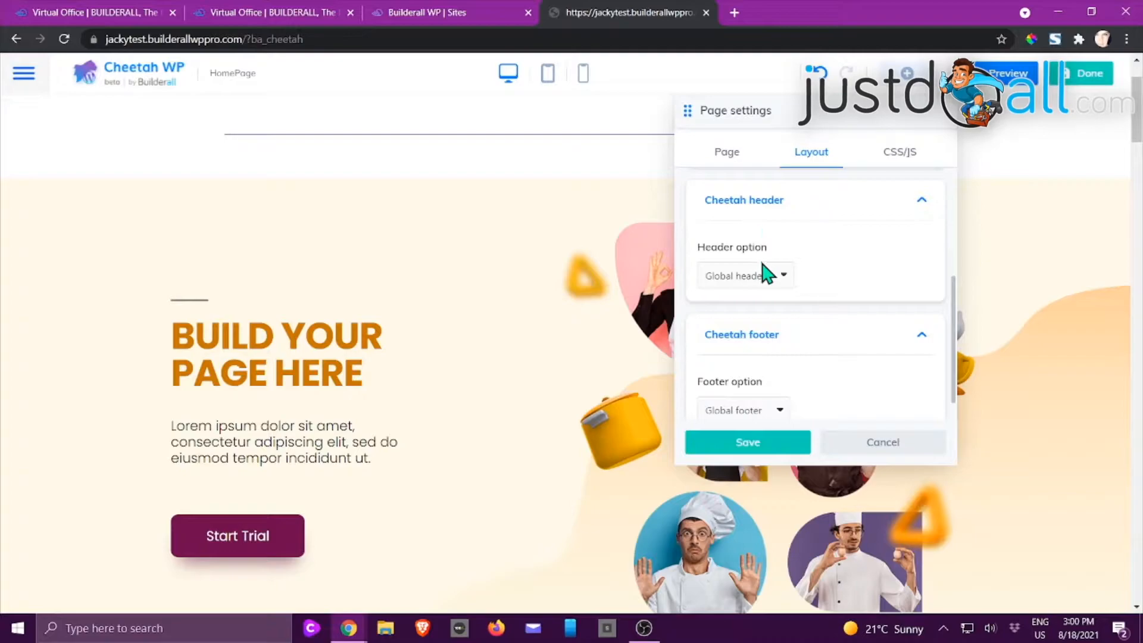
{"action": "left_click", "coordinate": [784, 279]}
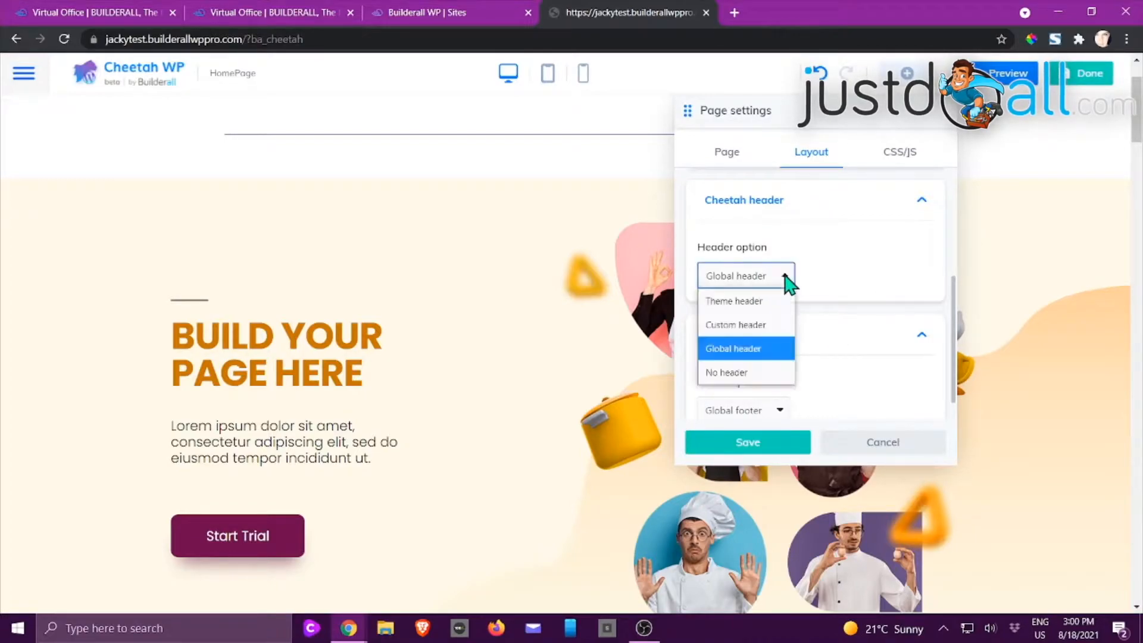
{"action": "left_click", "coordinate": [759, 327]}
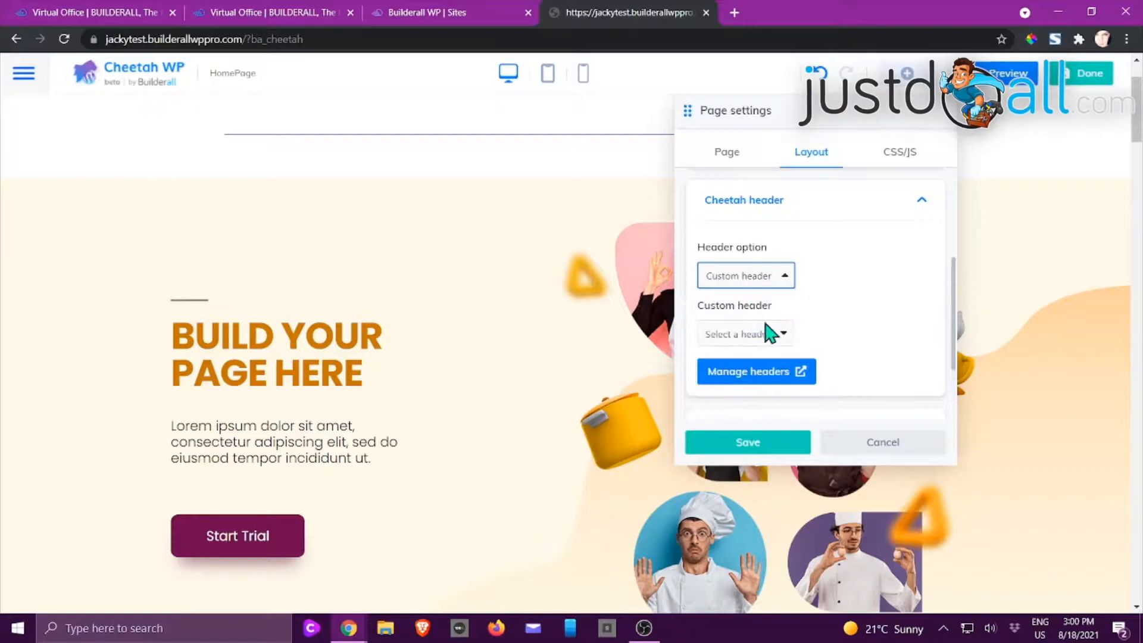
{"action": "scroll", "coordinate": [774, 328], "scroll_direction": "down", "scroll_amount": 1}
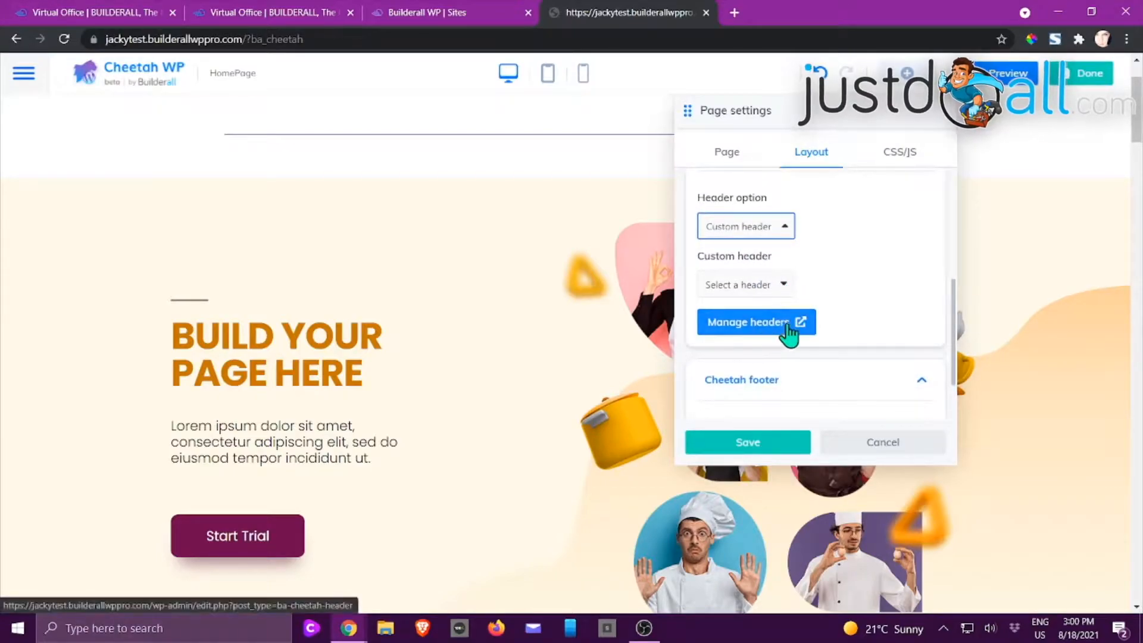
Set the page's Cheetah header option to Global header and look over the footer option.
{"action": "left_click", "coordinate": [786, 231]}
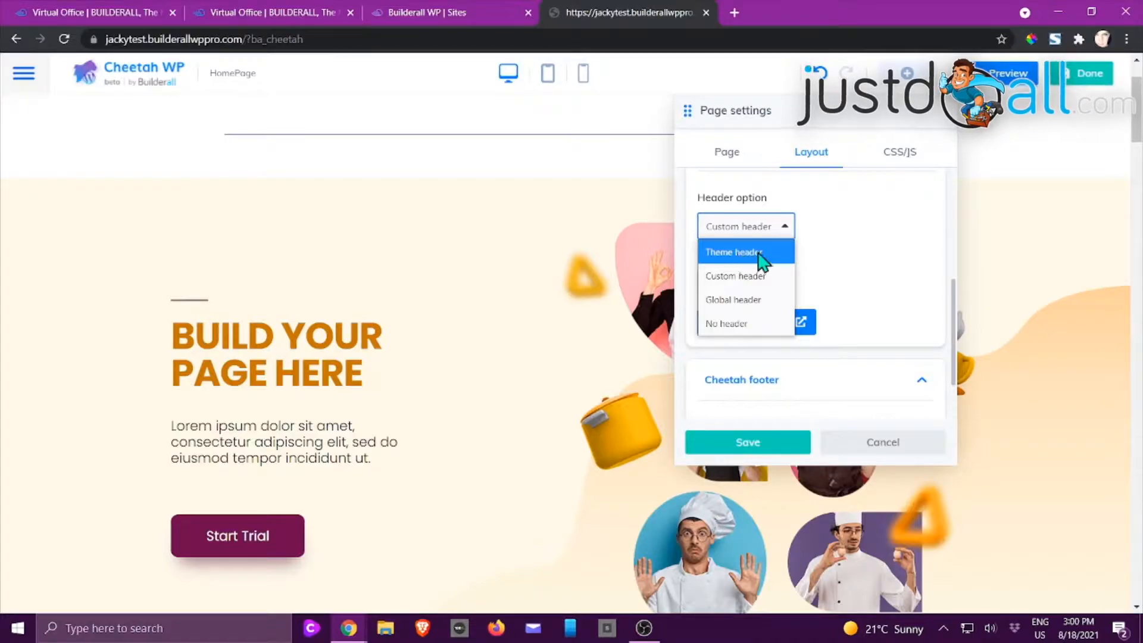
{"action": "left_click", "coordinate": [747, 303]}
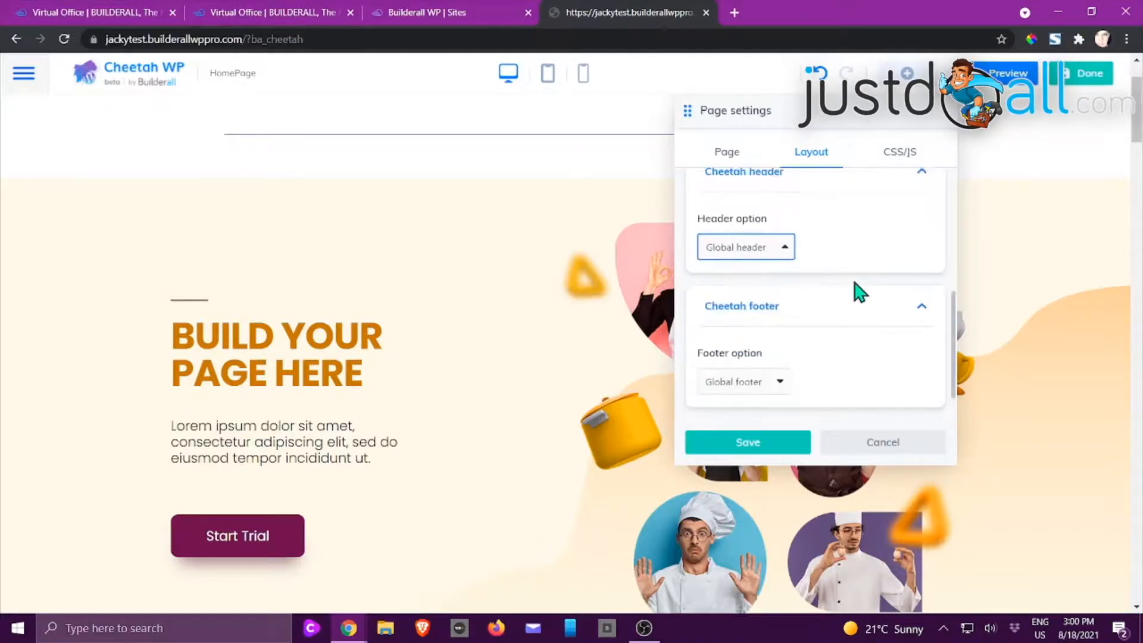
{"action": "scroll", "coordinate": [784, 327], "scroll_direction": "up", "scroll_amount": 4}
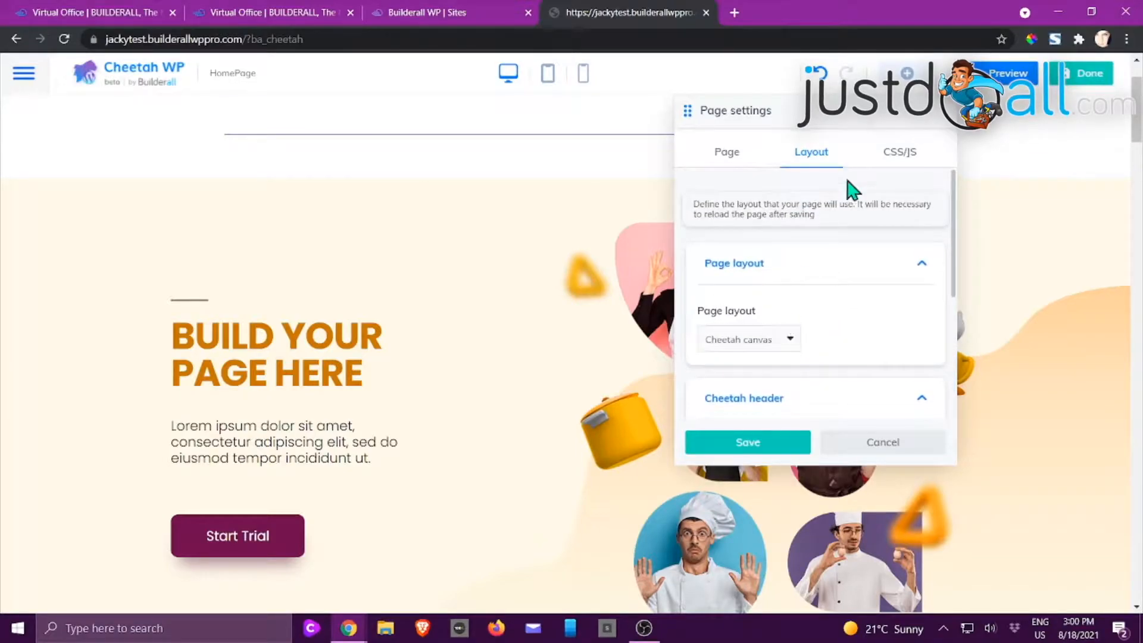
View the CSS and Javascript editors in the page settings, collapse both, and close the settings without saving.
{"action": "left_click", "coordinate": [898, 159]}
{"action": "left_click", "coordinate": [796, 215]}
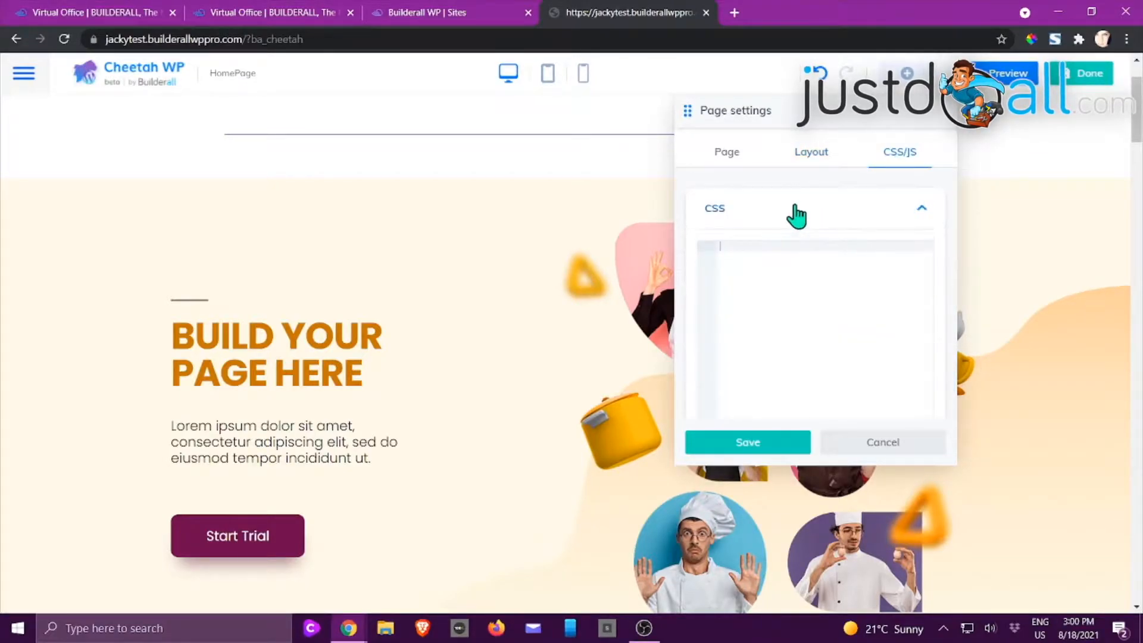
{"action": "left_click", "coordinate": [795, 215]}
{"action": "left_click", "coordinate": [772, 271]}
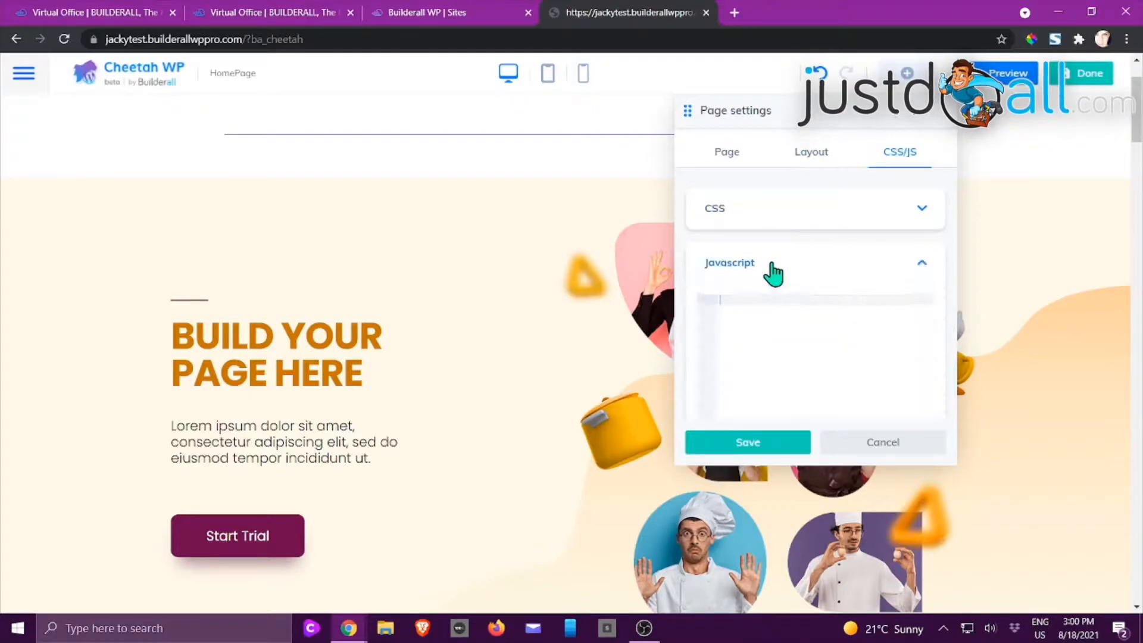
{"action": "left_click", "coordinate": [772, 271]}
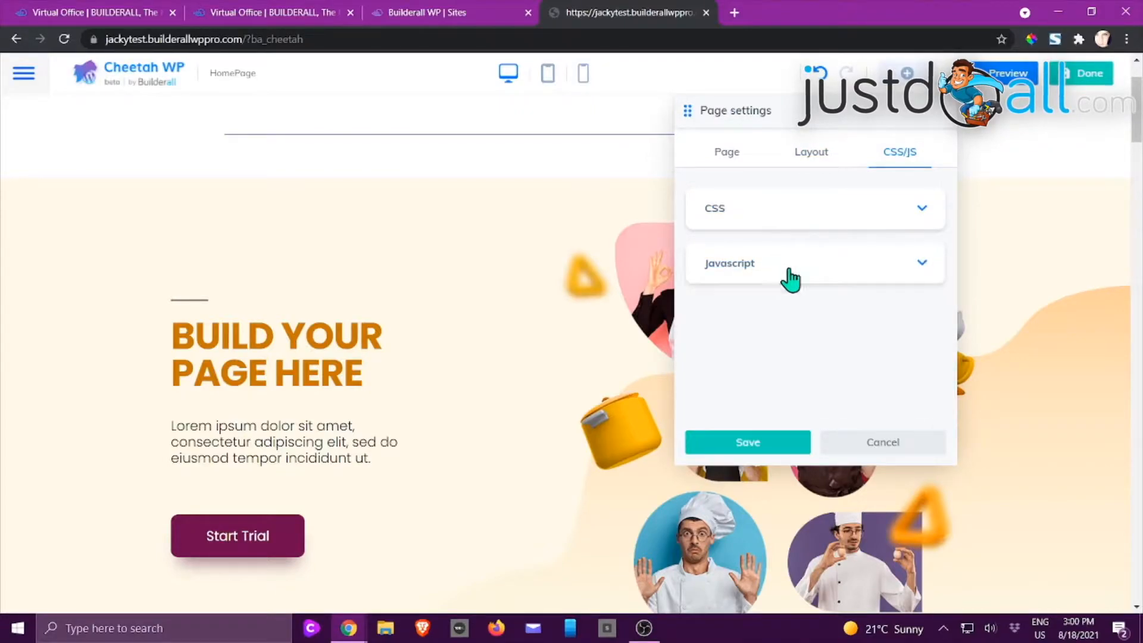
{"action": "left_click", "coordinate": [868, 446]}
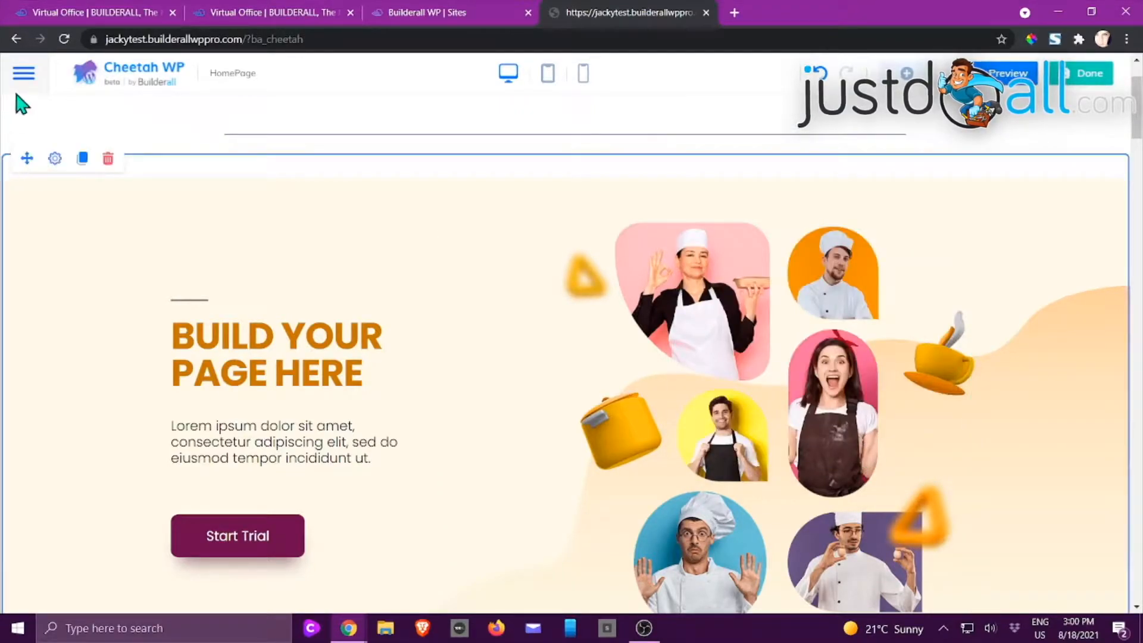
Open the global settings and examine the background and padding options that apply to all pages.
{"action": "left_click", "coordinate": [23, 74]}
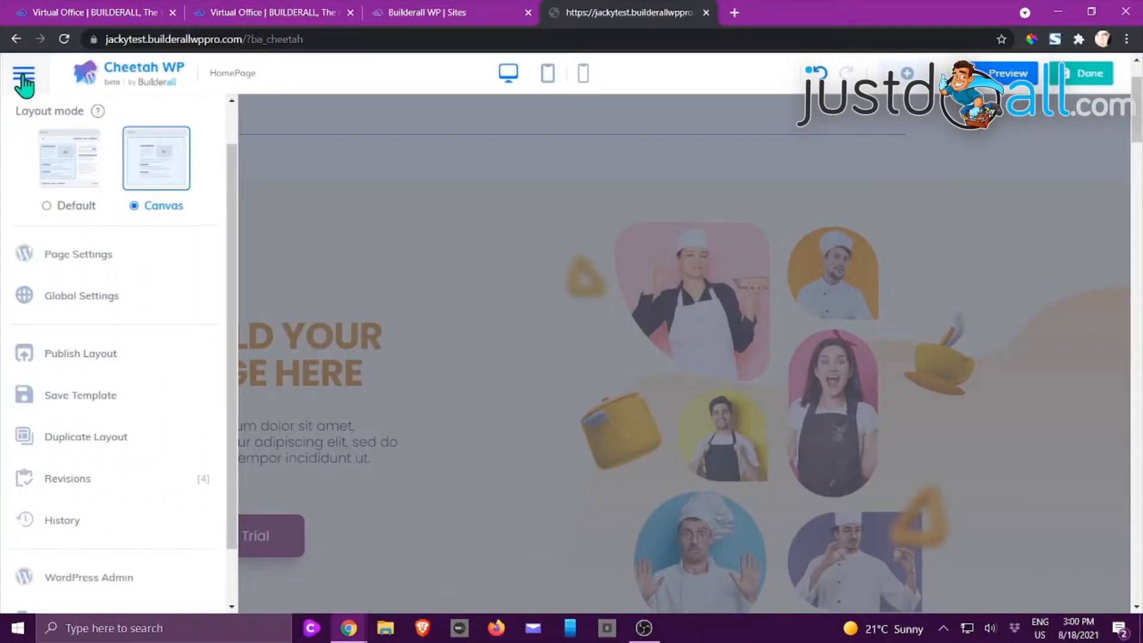
{"action": "left_click", "coordinate": [51, 300]}
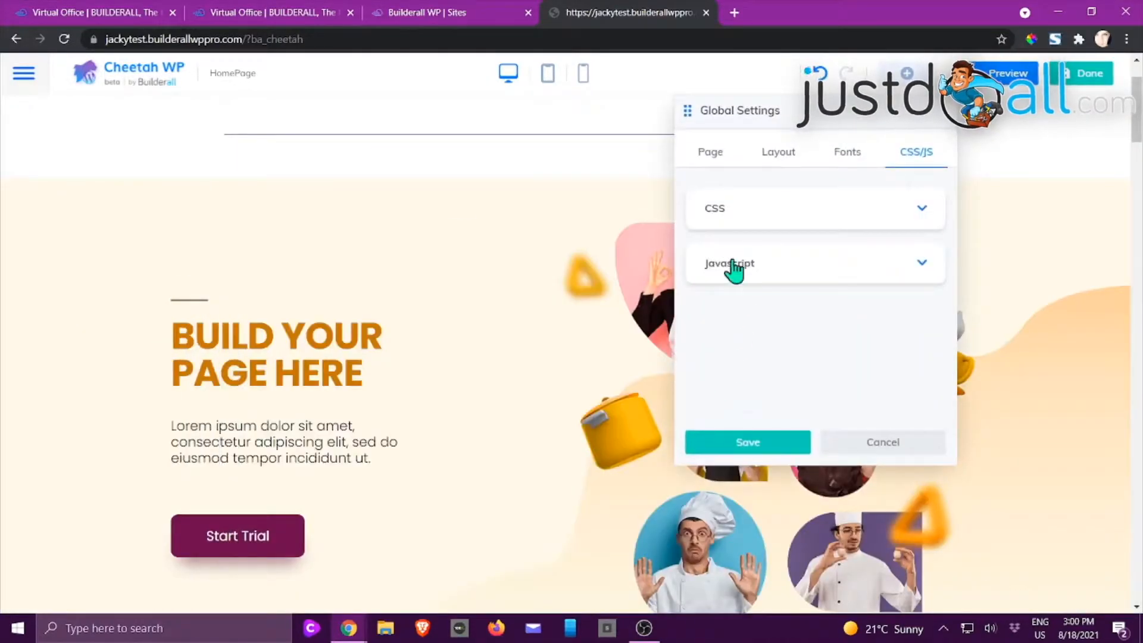
{"action": "left_click", "coordinate": [714, 158]}
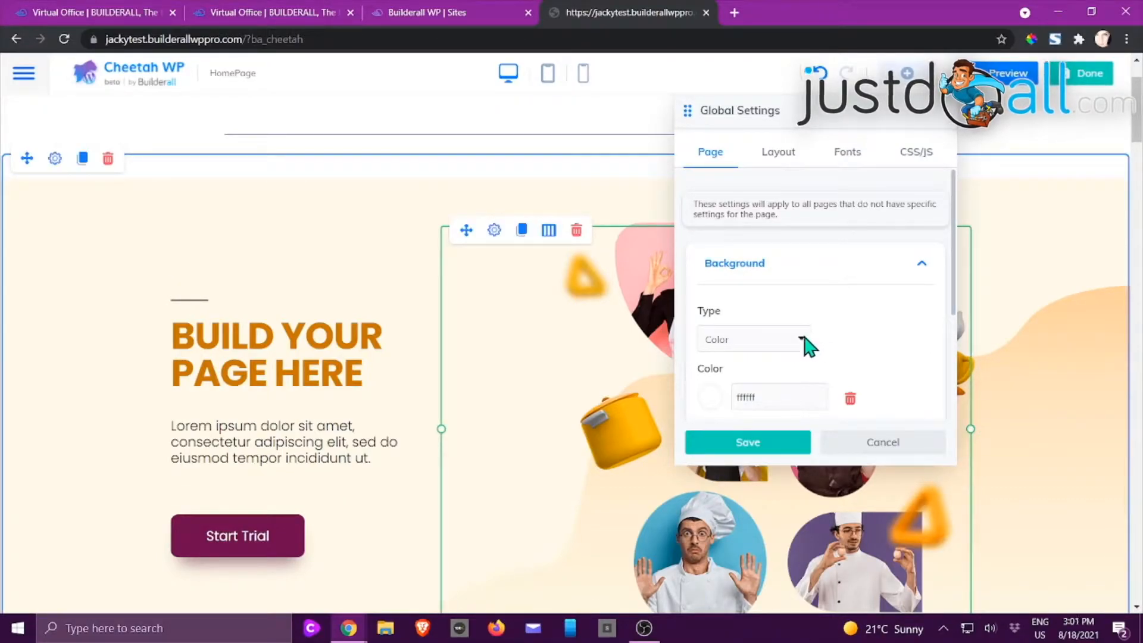
{"action": "scroll", "coordinate": [780, 344], "scroll_direction": "down", "scroll_amount": 2}
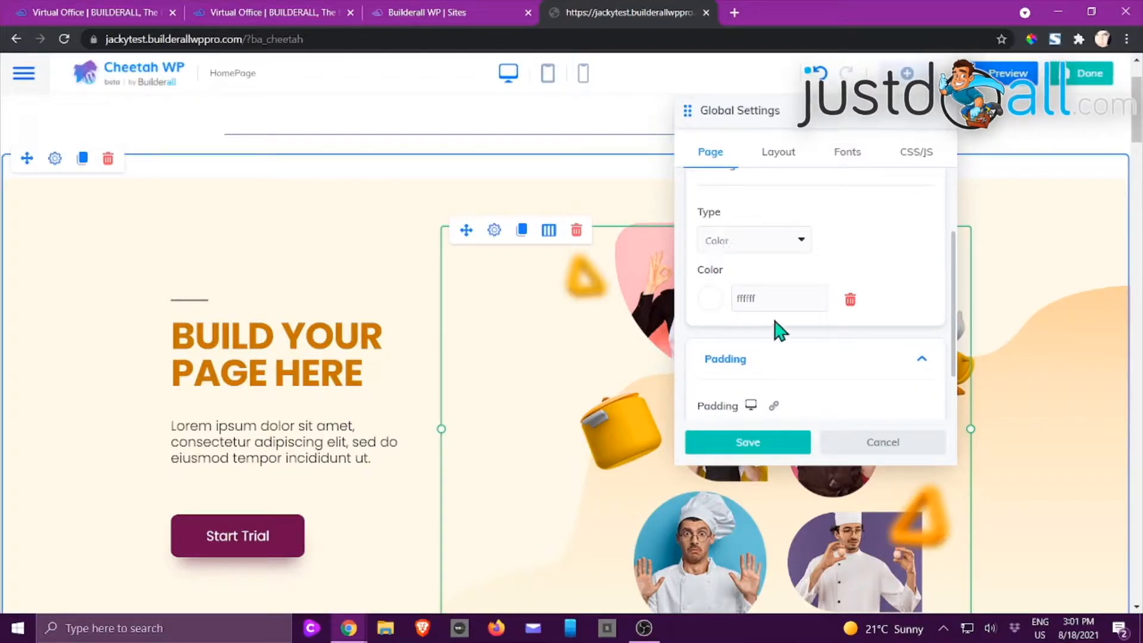
{"action": "scroll", "coordinate": [849, 332], "scroll_direction": "down", "scroll_amount": 2}
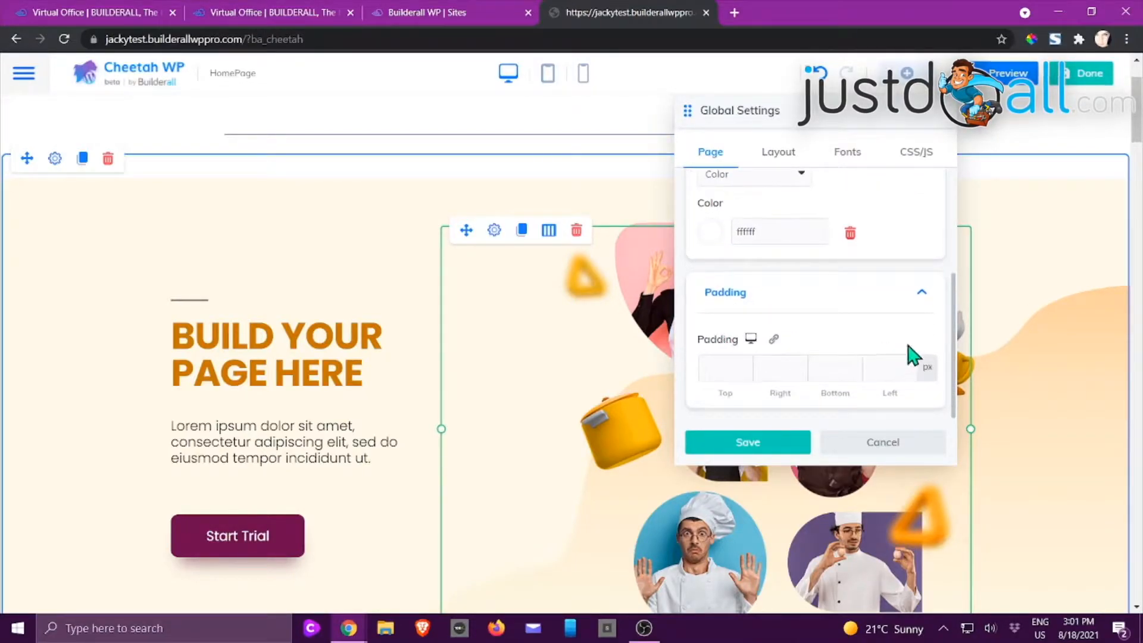
{"action": "scroll", "coordinate": [909, 356], "scroll_direction": "up", "scroll_amount": 4}
Examine the global layout settings for the default heading, rows, columns, elements and popups.
{"action": "left_click", "coordinate": [792, 167]}
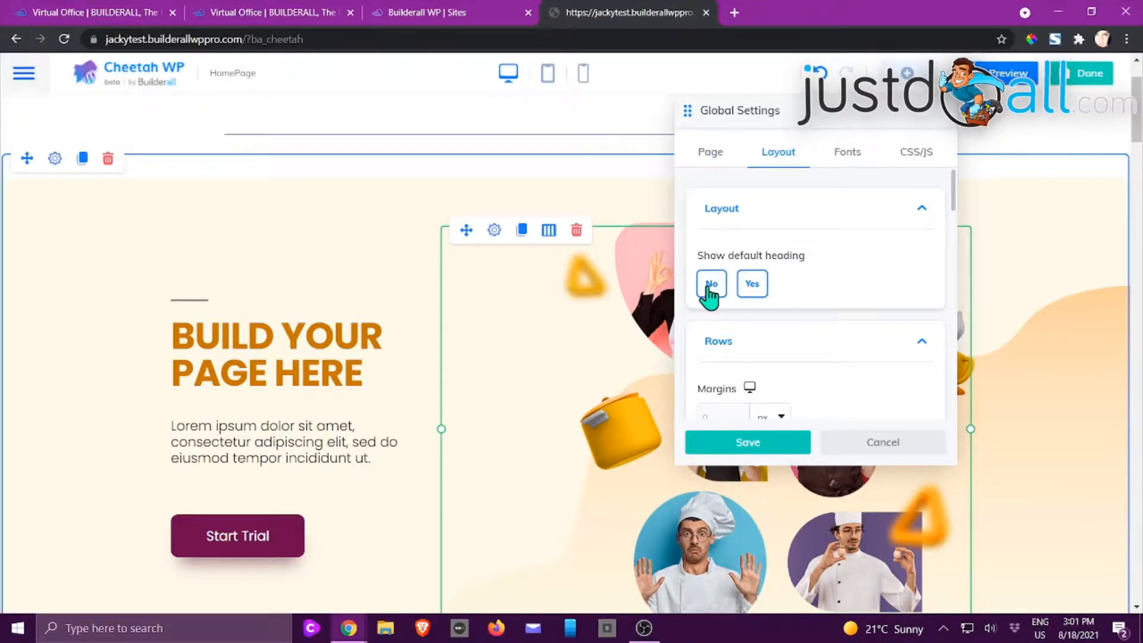
{"action": "scroll", "coordinate": [823, 296], "scroll_direction": "down", "scroll_amount": 2}
{"action": "scroll", "coordinate": [764, 256], "scroll_direction": "down", "scroll_amount": 1}
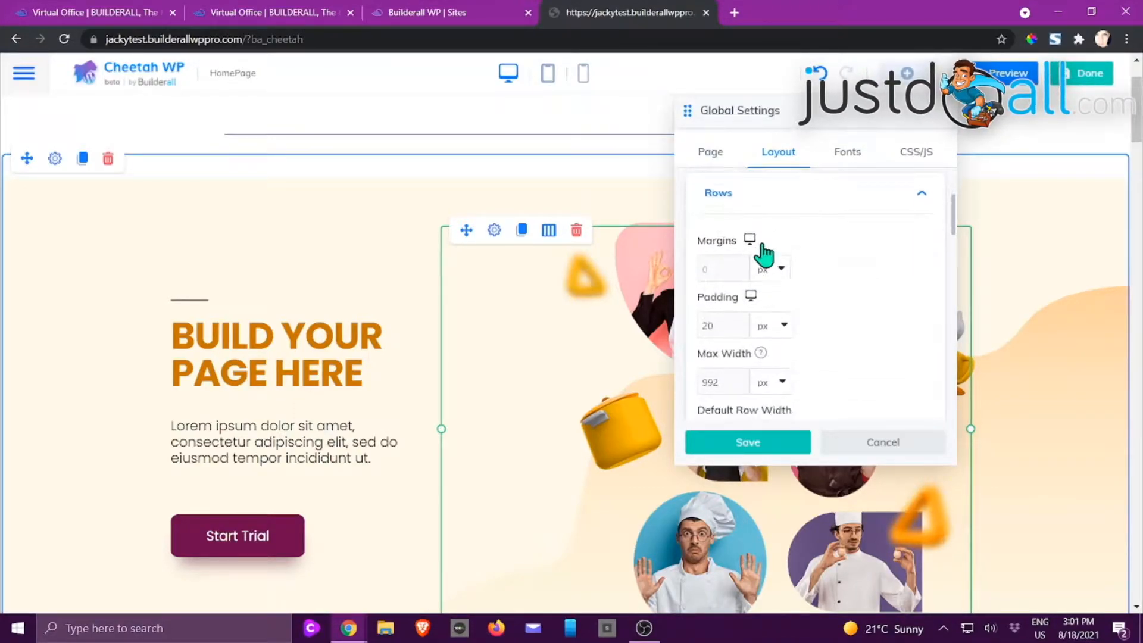
{"action": "scroll", "coordinate": [764, 256], "scroll_direction": "down", "scroll_amount": 2}
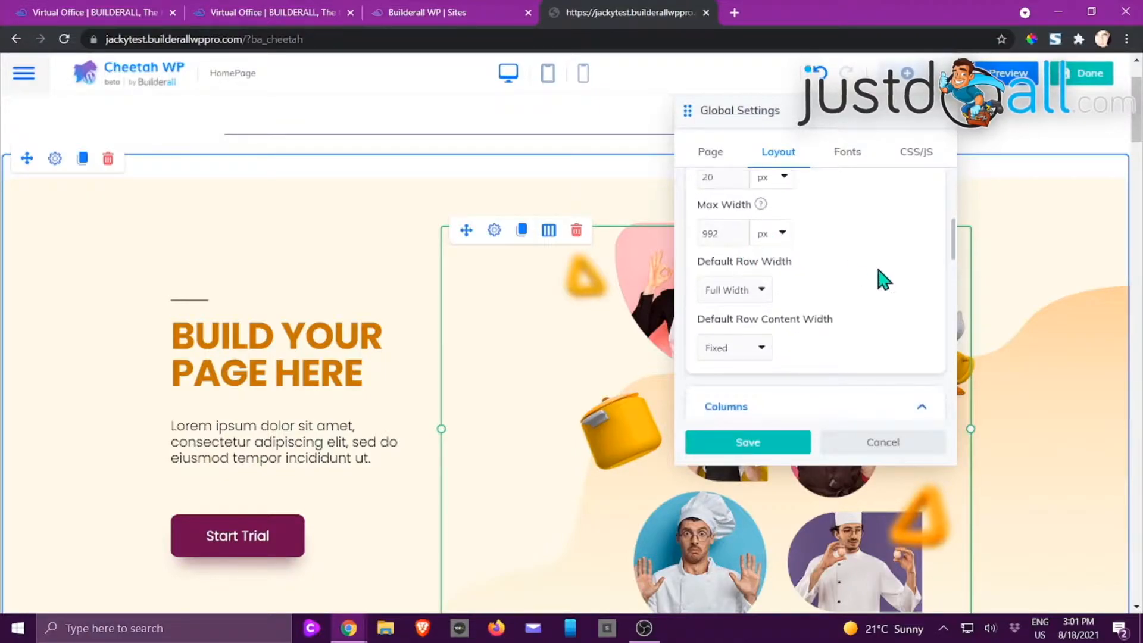
{"action": "scroll", "coordinate": [884, 280], "scroll_direction": "down", "scroll_amount": 2}
{"action": "scroll", "coordinate": [883, 286], "scroll_direction": "down", "scroll_amount": 2}
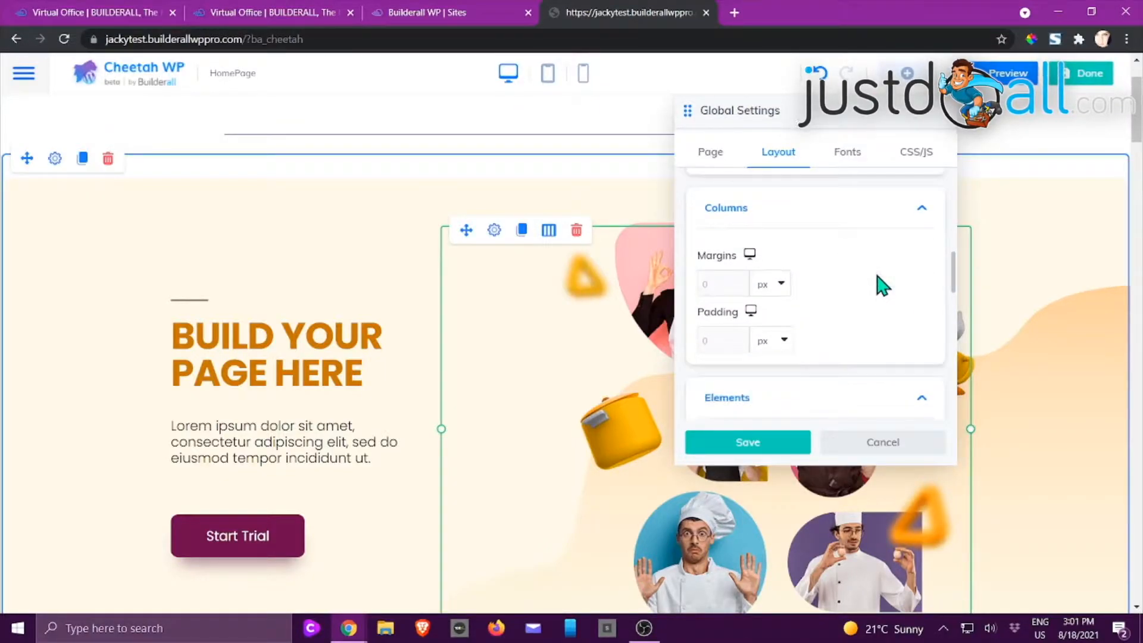
{"action": "scroll", "coordinate": [827, 262], "scroll_direction": "down", "scroll_amount": 4}
{"action": "scroll", "coordinate": [812, 262], "scroll_direction": "down", "scroll_amount": 1}
{"action": "scroll", "coordinate": [807, 232], "scroll_direction": "down", "scroll_amount": 2}
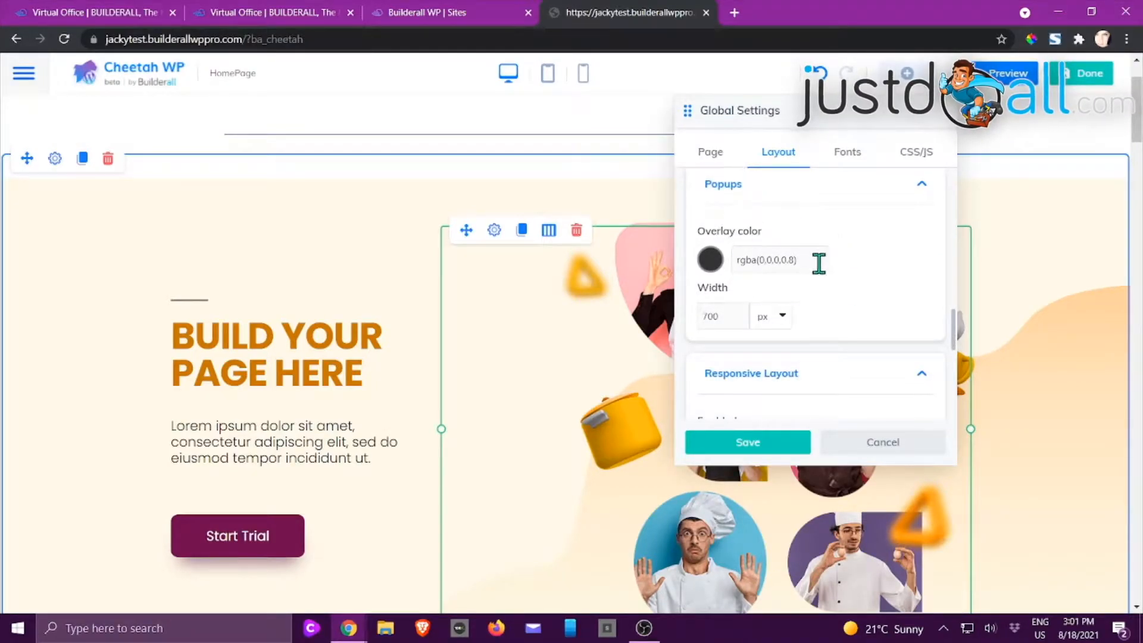
Examine the global responsive layout options, including auto spacing, device breakpoints, column max width and base font size.
{"action": "scroll", "coordinate": [855, 273], "scroll_direction": "down", "scroll_amount": 3}
{"action": "scroll", "coordinate": [774, 292], "scroll_direction": "down", "scroll_amount": 2}
{"action": "scroll", "coordinate": [837, 288], "scroll_direction": "up", "scroll_amount": 1}
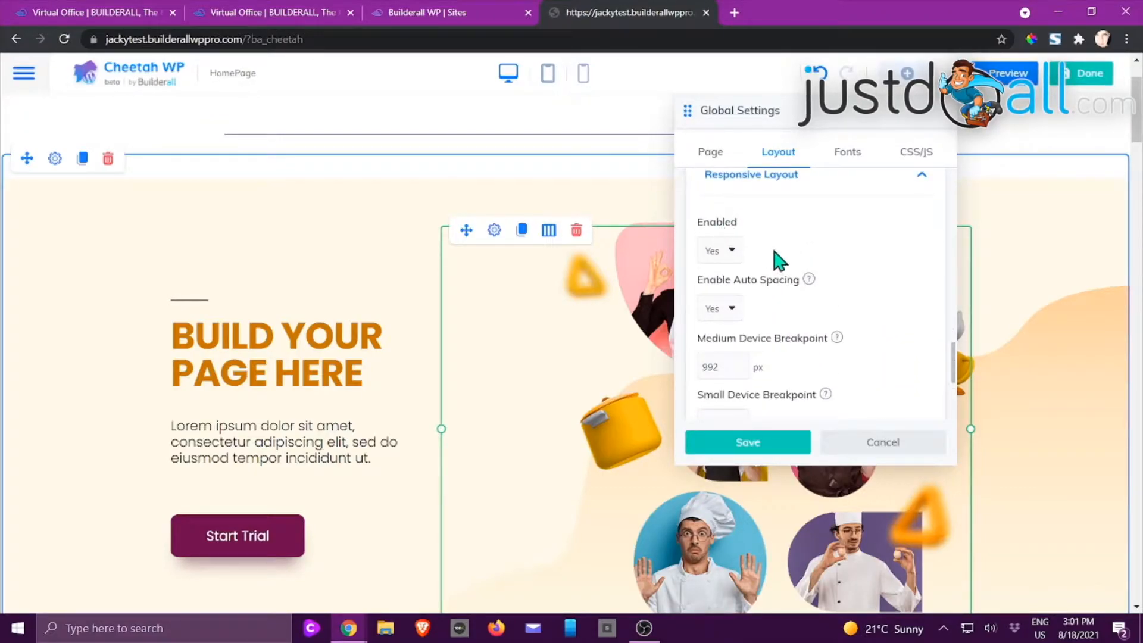
{"action": "scroll", "coordinate": [850, 256], "scroll_direction": "down", "scroll_amount": 3}
{"action": "scroll", "coordinate": [852, 259], "scroll_direction": "down", "scroll_amount": 1}
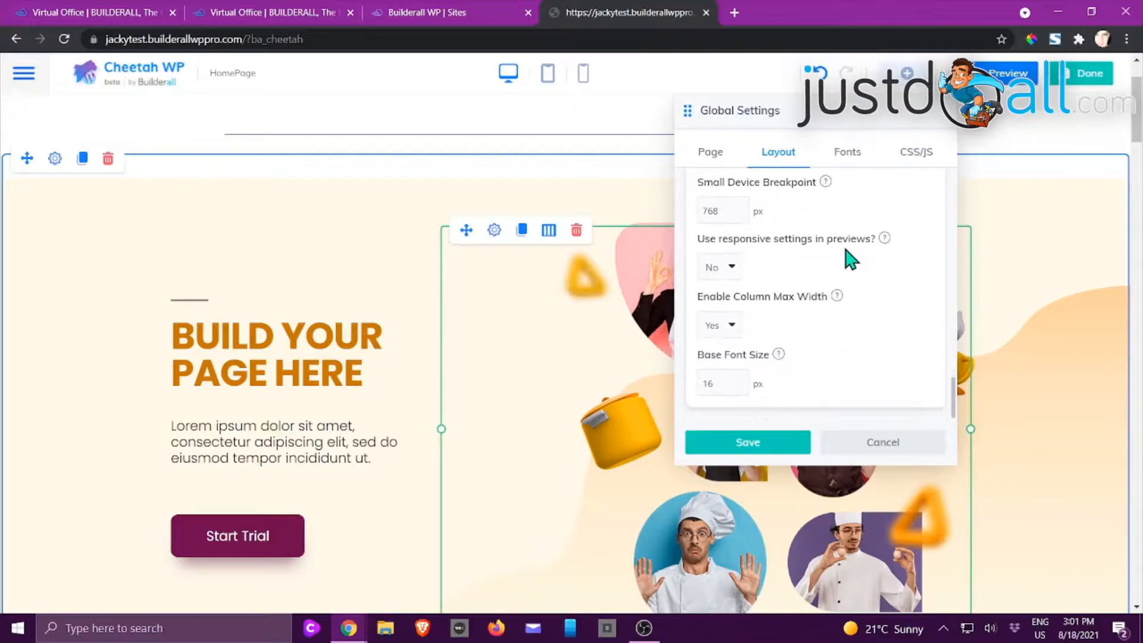
{"action": "mouse_move", "coordinate": [838, 299]}
{"action": "scroll", "coordinate": [837, 262], "scroll_direction": "up", "scroll_amount": 2}
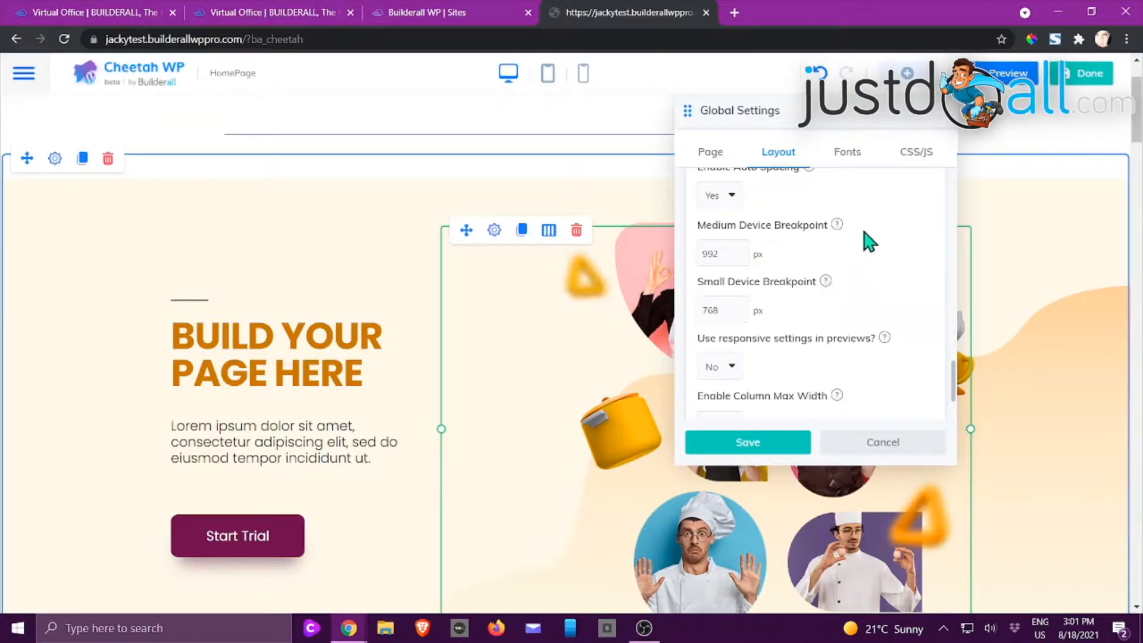
View the global font sections and the CSS and Javascript sections, and close the global settings without saving.
{"action": "left_click", "coordinate": [851, 156]}
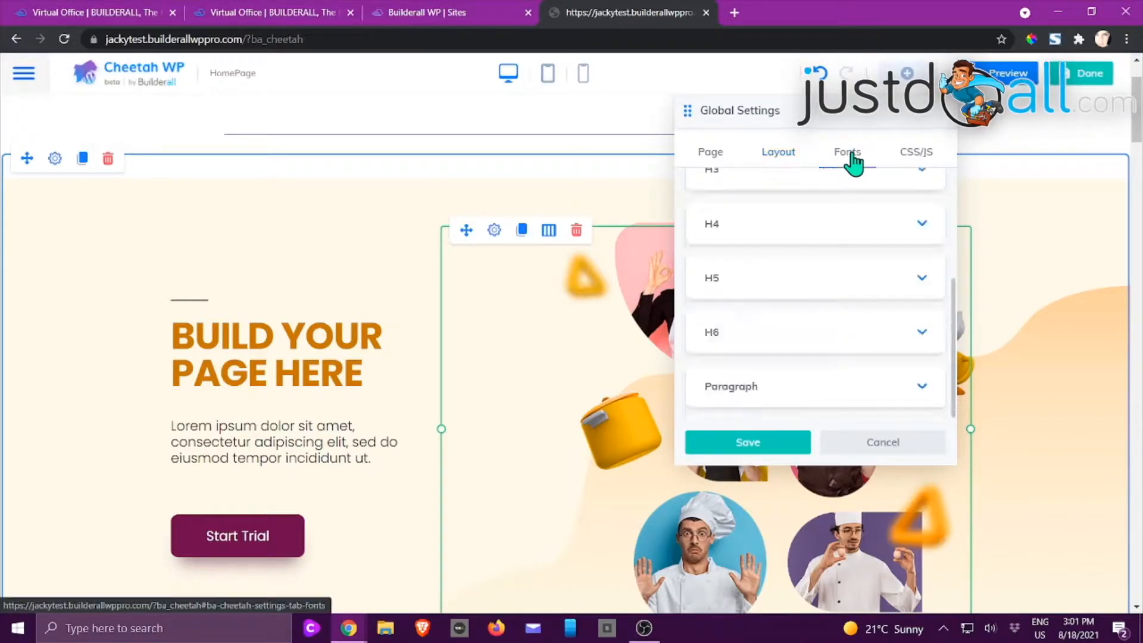
{"action": "scroll", "coordinate": [867, 248], "scroll_direction": "up", "scroll_amount": 5}
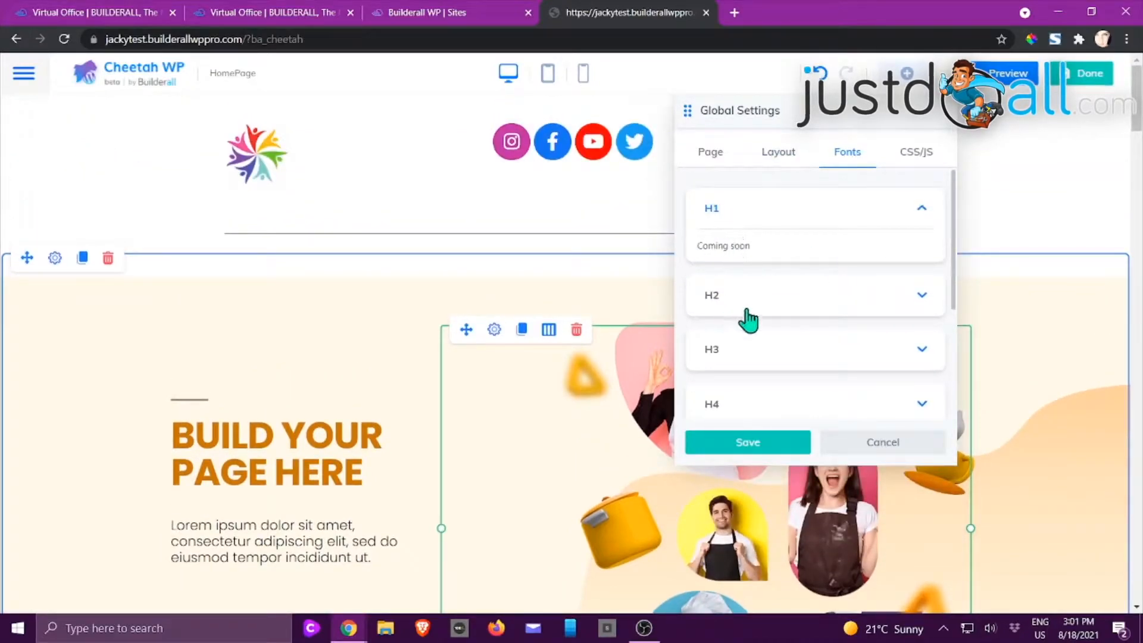
{"action": "left_click", "coordinate": [910, 162]}
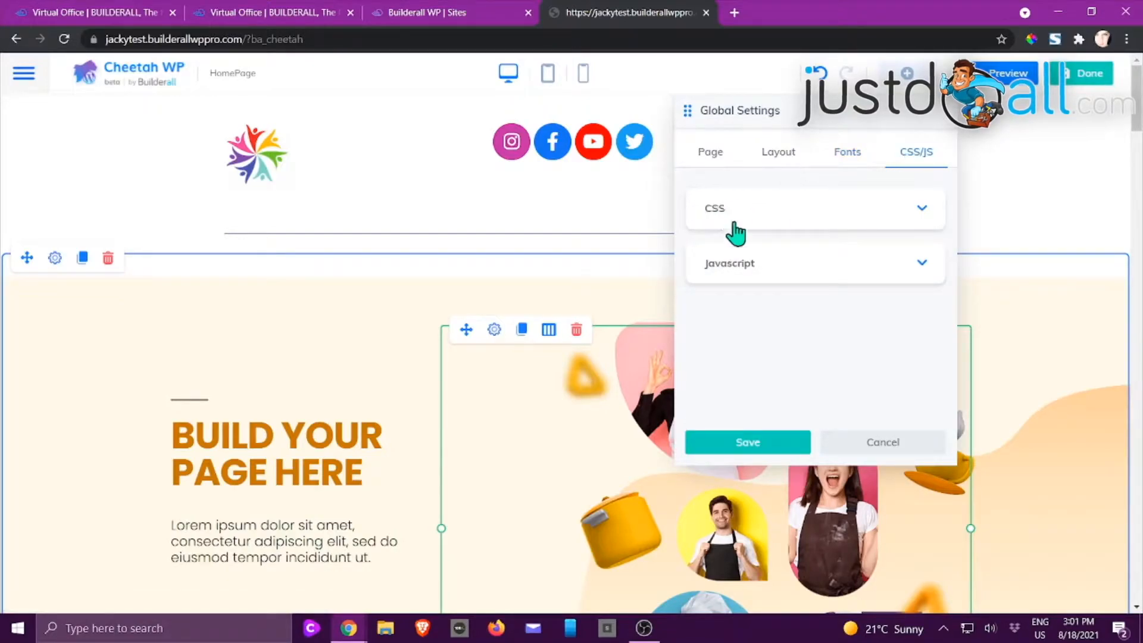
{"action": "left_click", "coordinate": [898, 450]}
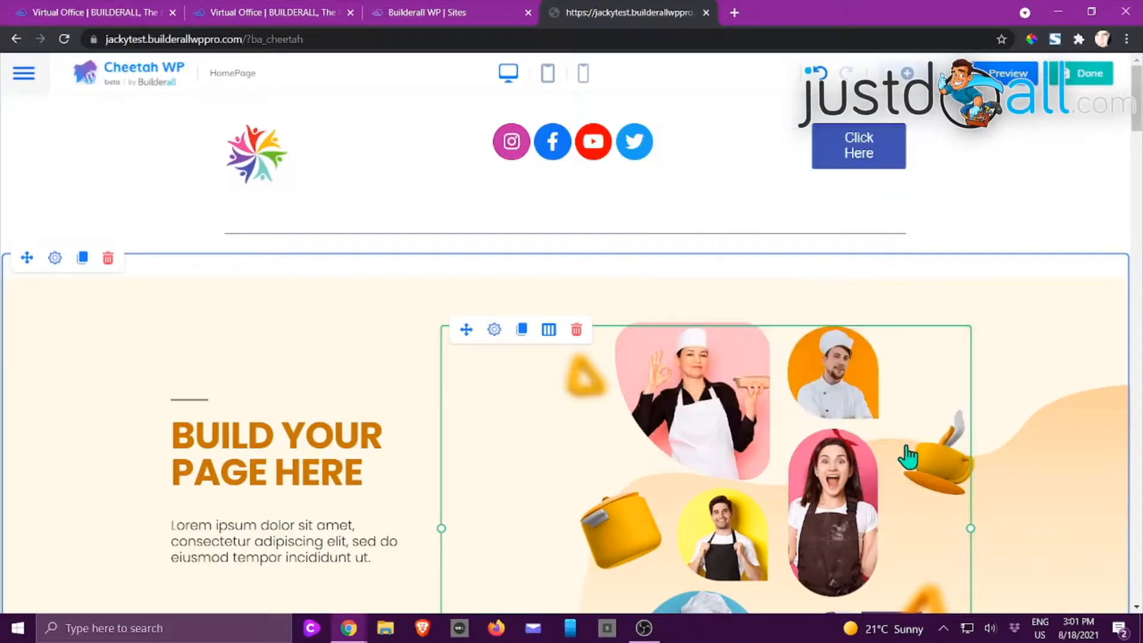
Preview the home page's revision from 5 hours ago (August 18) and try to apply it.
{"action": "left_click", "coordinate": [23, 75]}
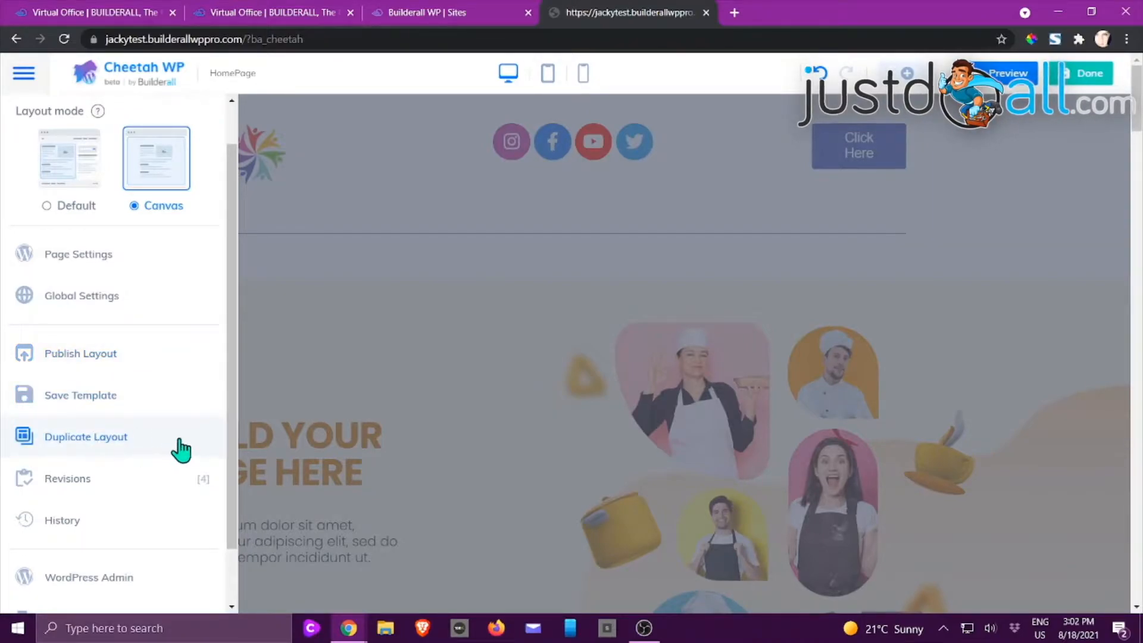
{"action": "scroll", "coordinate": [179, 449], "scroll_direction": "down", "scroll_amount": 1}
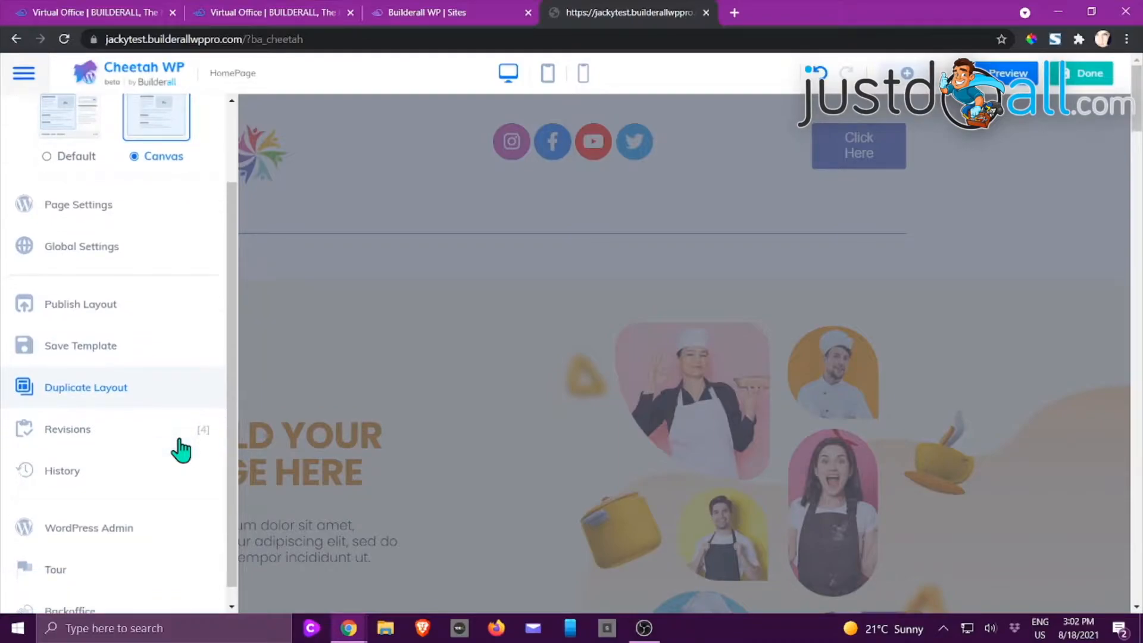
{"action": "left_click", "coordinate": [122, 434]}
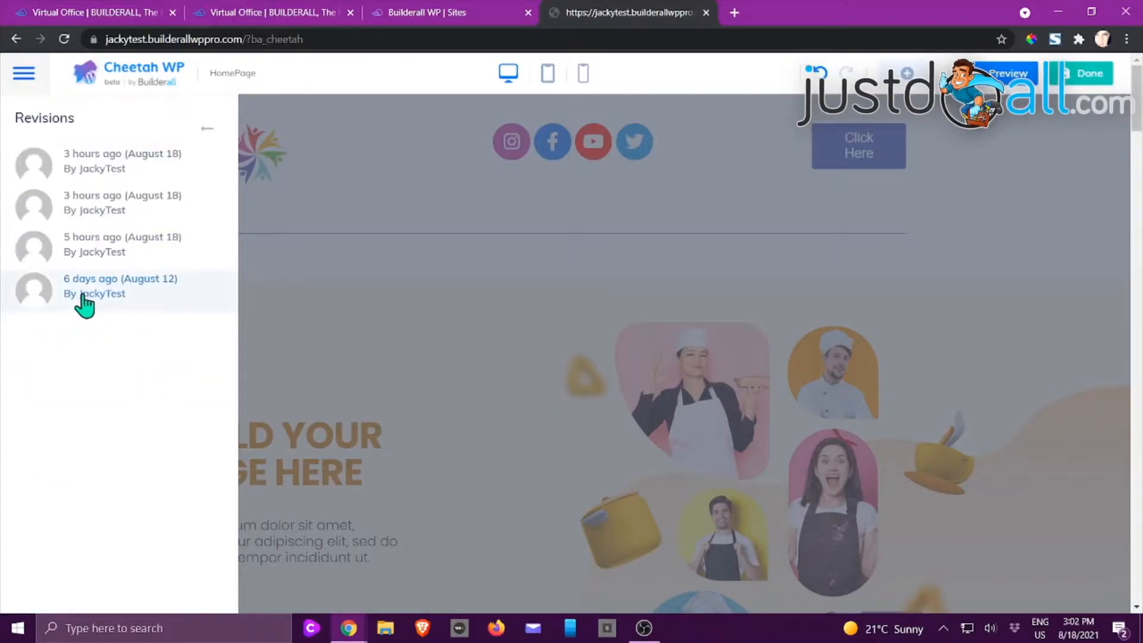
{"action": "left_click", "coordinate": [115, 248]}
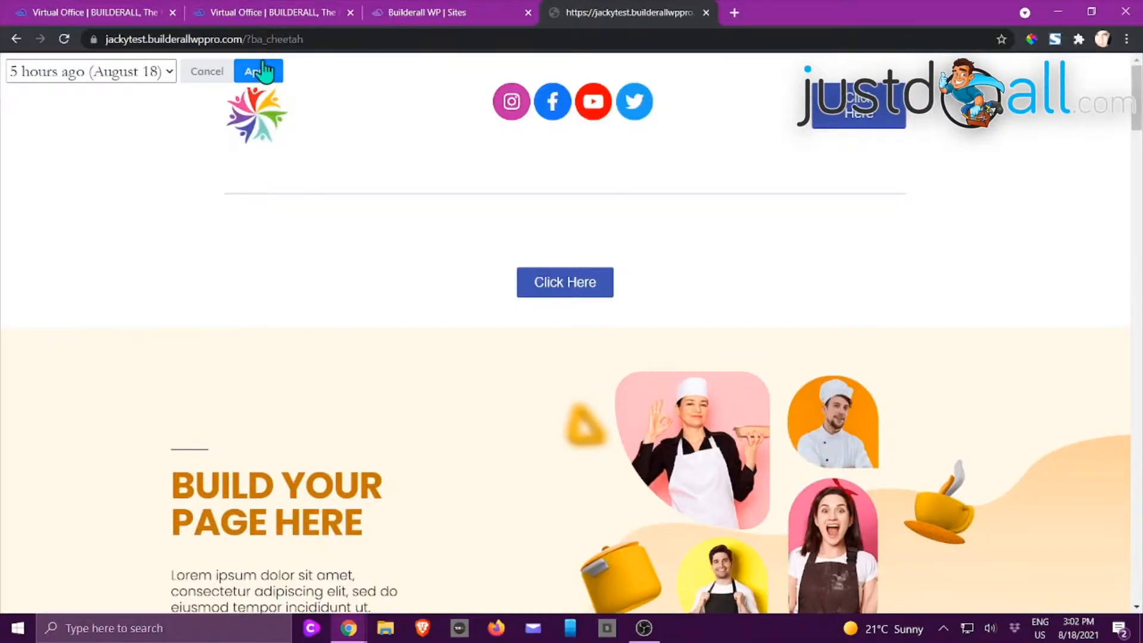
{"action": "left_click", "coordinate": [260, 74]}
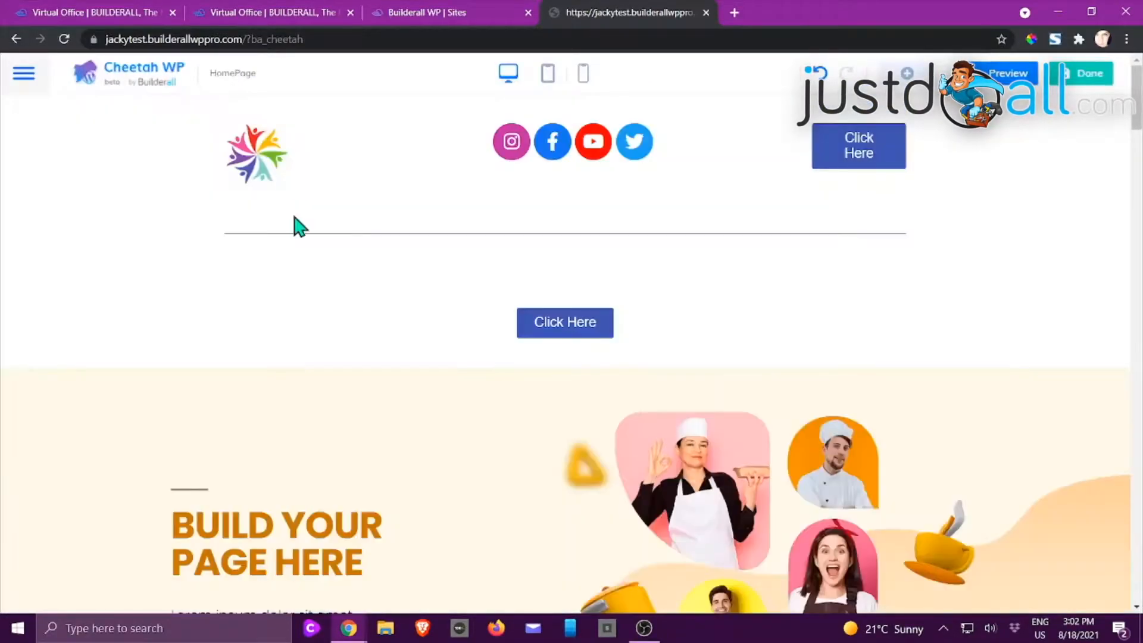
Look over the remaining main menu entries, including History, WordPress Admin, Tour and Backoffice, and close the menu.
{"action": "left_click", "coordinate": [23, 75]}
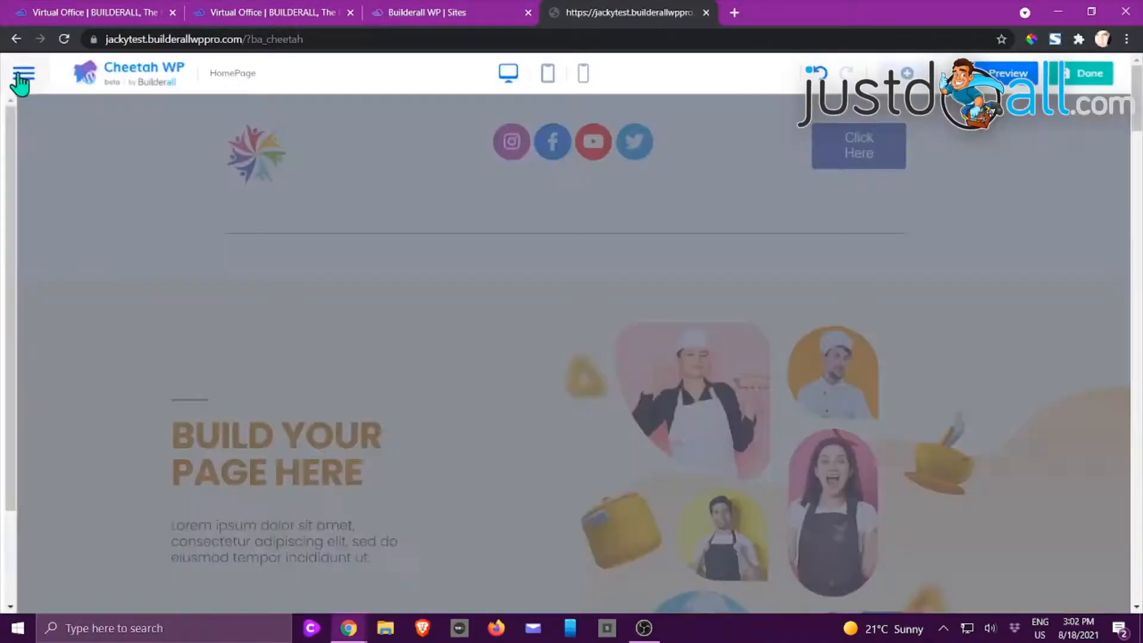
{"action": "scroll", "coordinate": [93, 335], "scroll_direction": "down", "scroll_amount": 2}
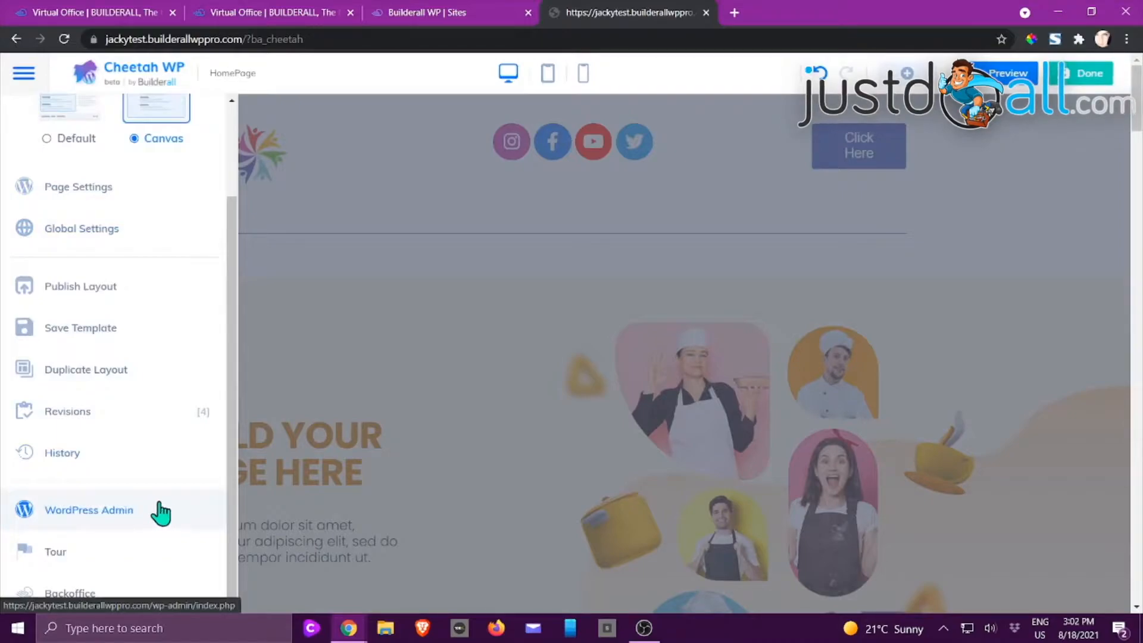
{"action": "scroll", "coordinate": [161, 515], "scroll_direction": "down", "scroll_amount": 2}
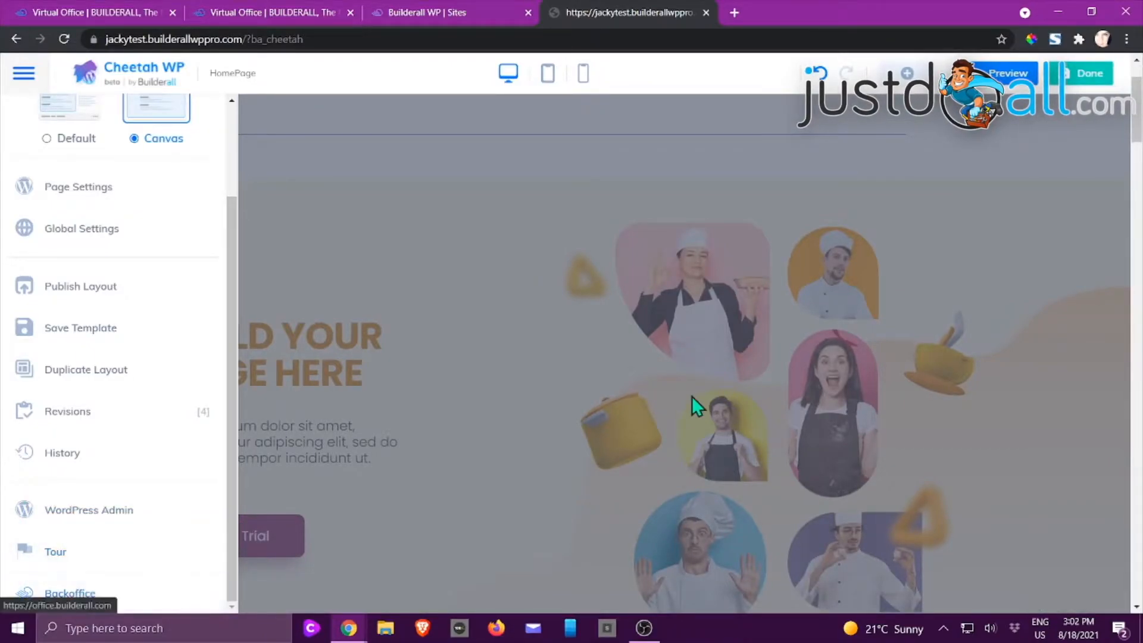
{"action": "left_click", "coordinate": [563, 381]}
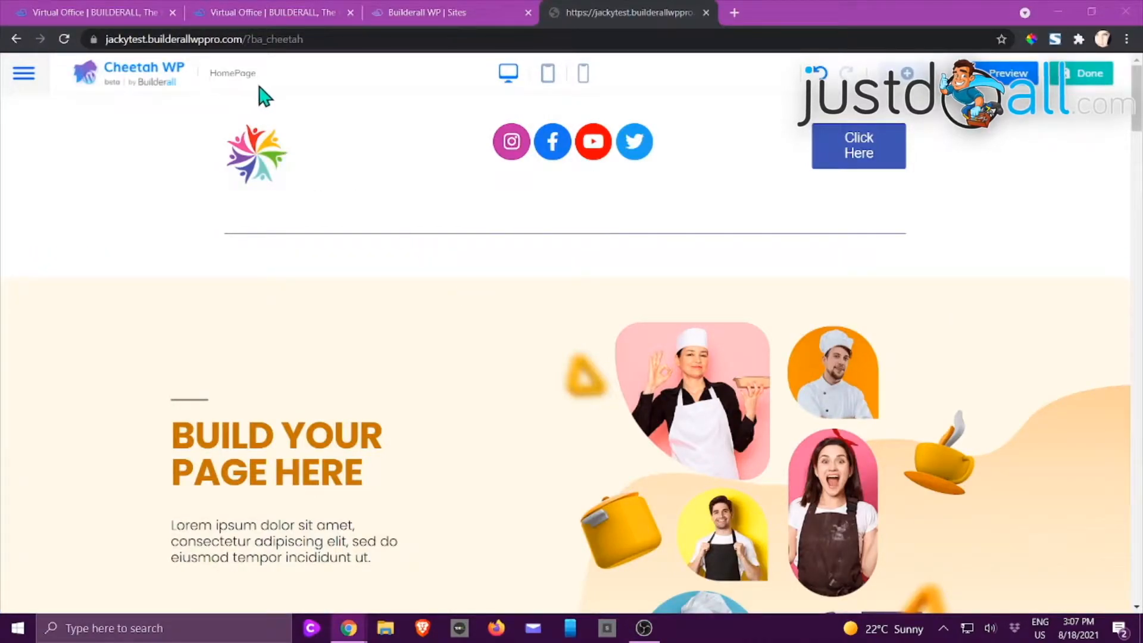
Open the element library and view the saved rows, columns and elements.
{"action": "left_click", "coordinate": [906, 73]}
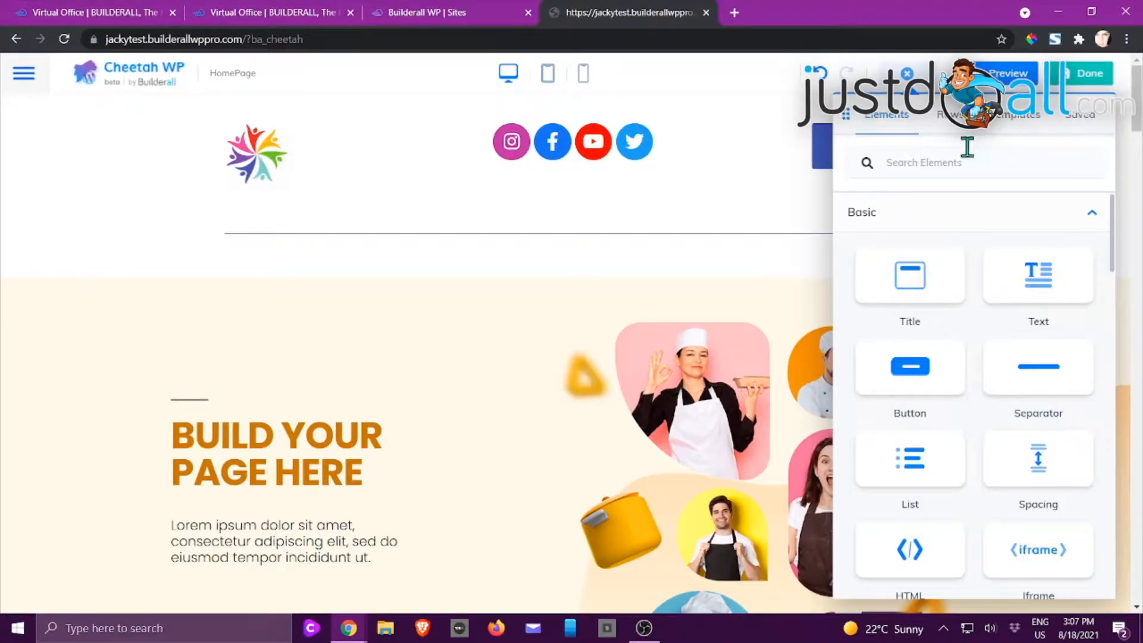
{"action": "left_click", "coordinate": [1081, 116]}
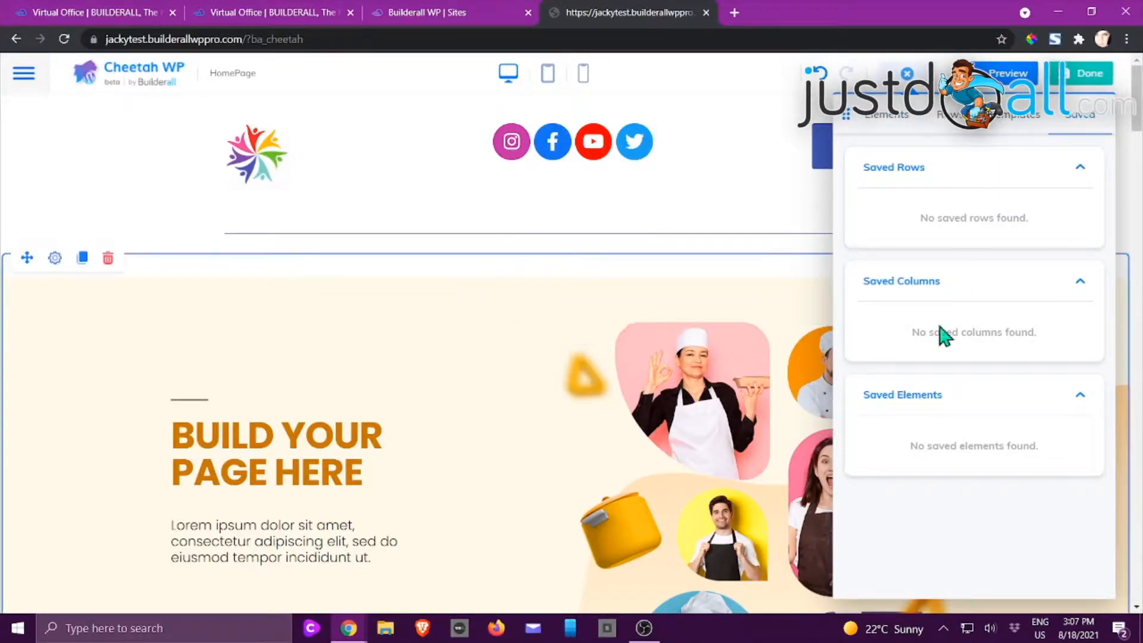
Browse the page templates in the library under the Templates category and the Landing Pages category.
{"action": "left_click", "coordinate": [1008, 124]}
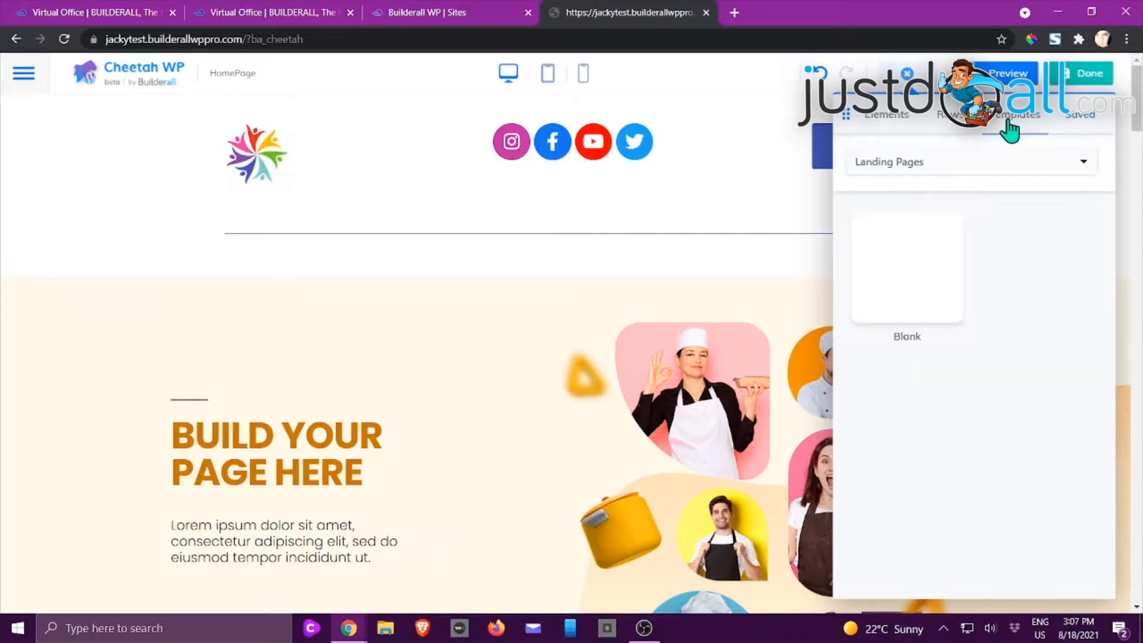
{"action": "left_click", "coordinate": [1083, 165]}
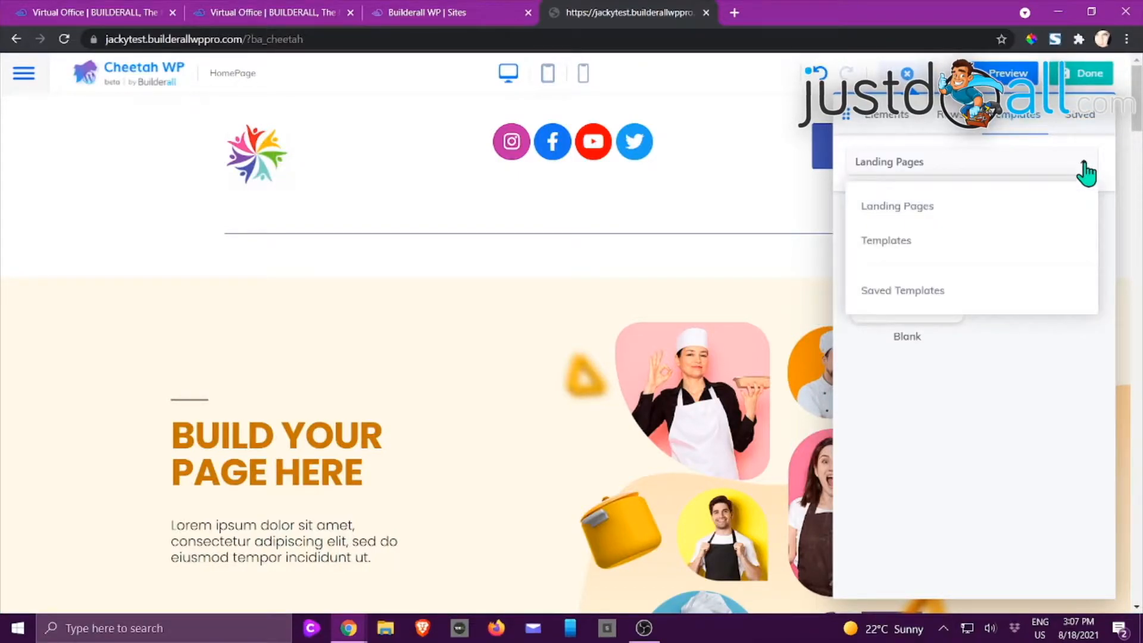
{"action": "left_click", "coordinate": [923, 241]}
{"action": "mouse_move", "coordinate": [904, 387]}
{"action": "scroll", "coordinate": [995, 345], "scroll_direction": "down", "scroll_amount": 6}
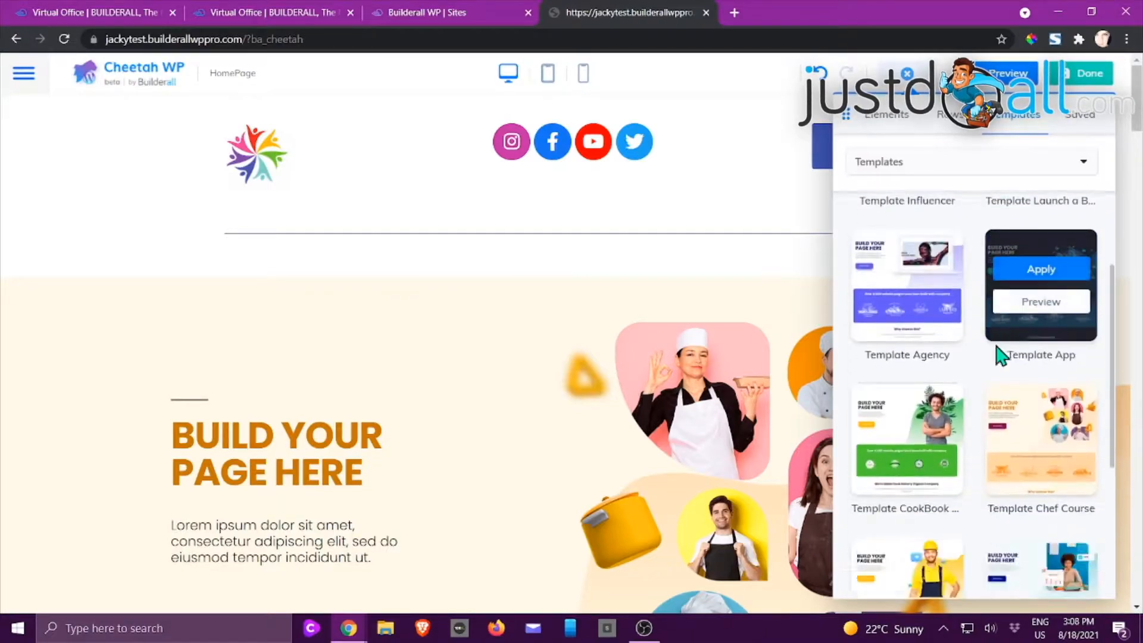
{"action": "scroll", "coordinate": [1007, 348], "scroll_direction": "up", "scroll_amount": 6}
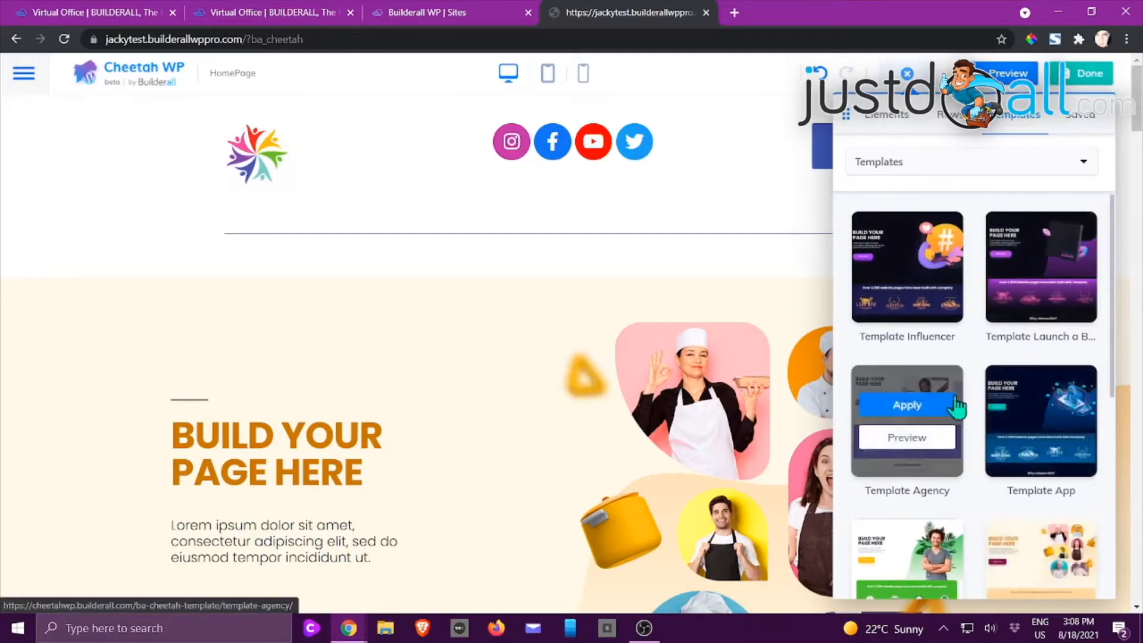
{"action": "left_click", "coordinate": [1055, 166]}
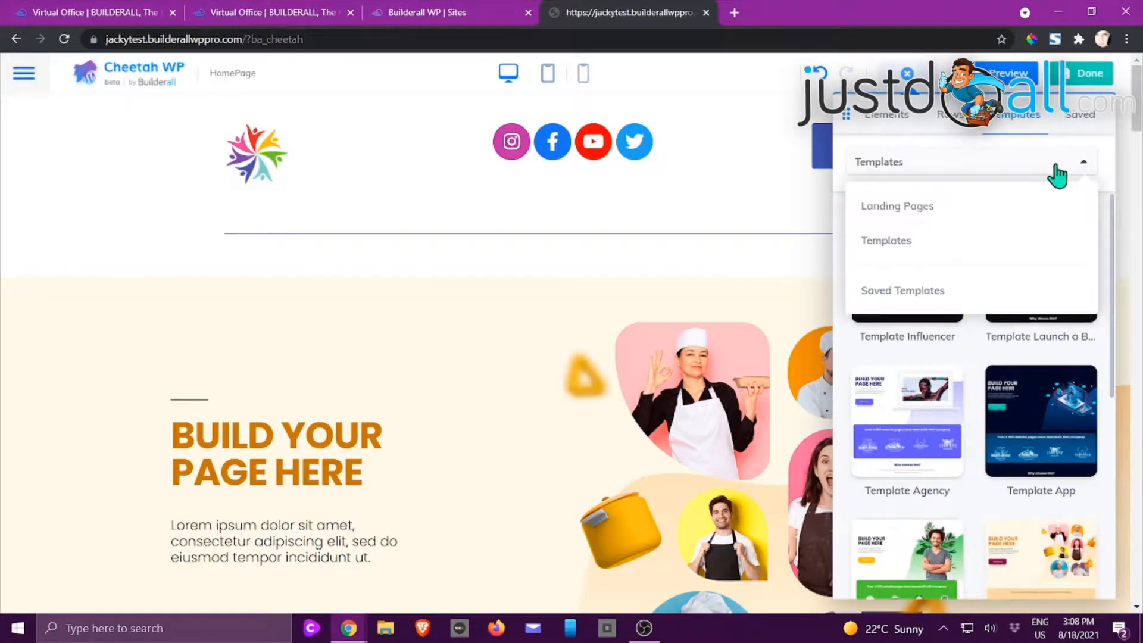
{"action": "left_click", "coordinate": [913, 209]}
{"action": "mouse_move", "coordinate": [923, 344]}
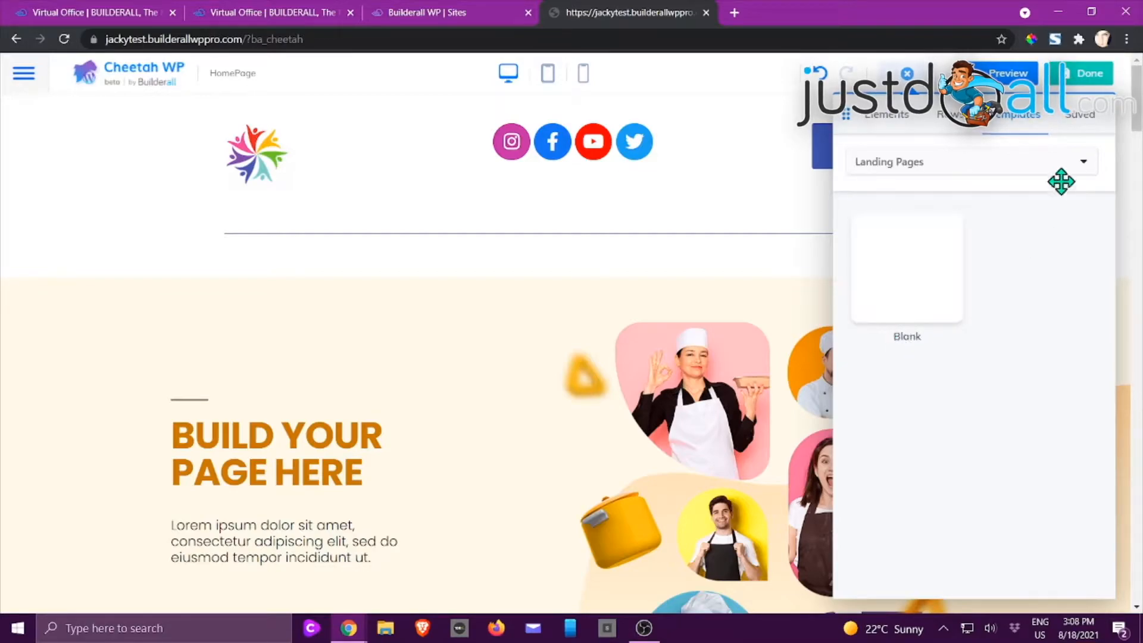
Look through the row layouts from 1 Column to Left & Right, and close the library.
{"action": "left_click", "coordinate": [948, 114]}
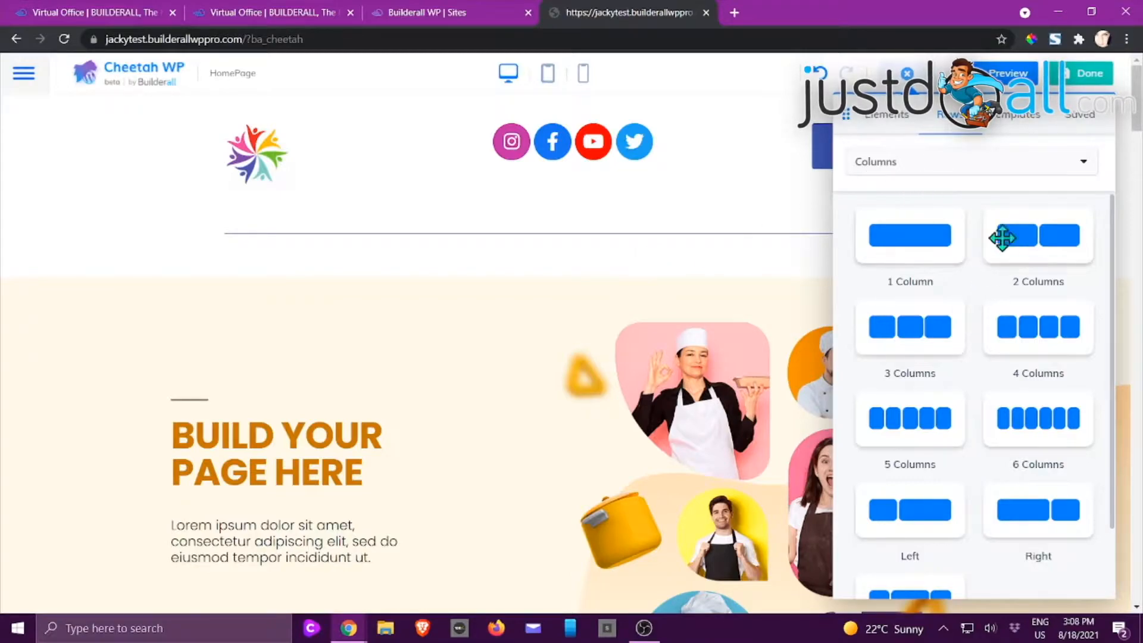
{"action": "scroll", "coordinate": [1004, 329], "scroll_direction": "down", "scroll_amount": 1}
{"action": "scroll", "coordinate": [1003, 327], "scroll_direction": "down", "scroll_amount": 3}
{"action": "scroll", "coordinate": [1003, 327], "scroll_direction": "up", "scroll_amount": 1}
{"action": "scroll", "coordinate": [719, 346], "scroll_direction": "up", "scroll_amount": 3}
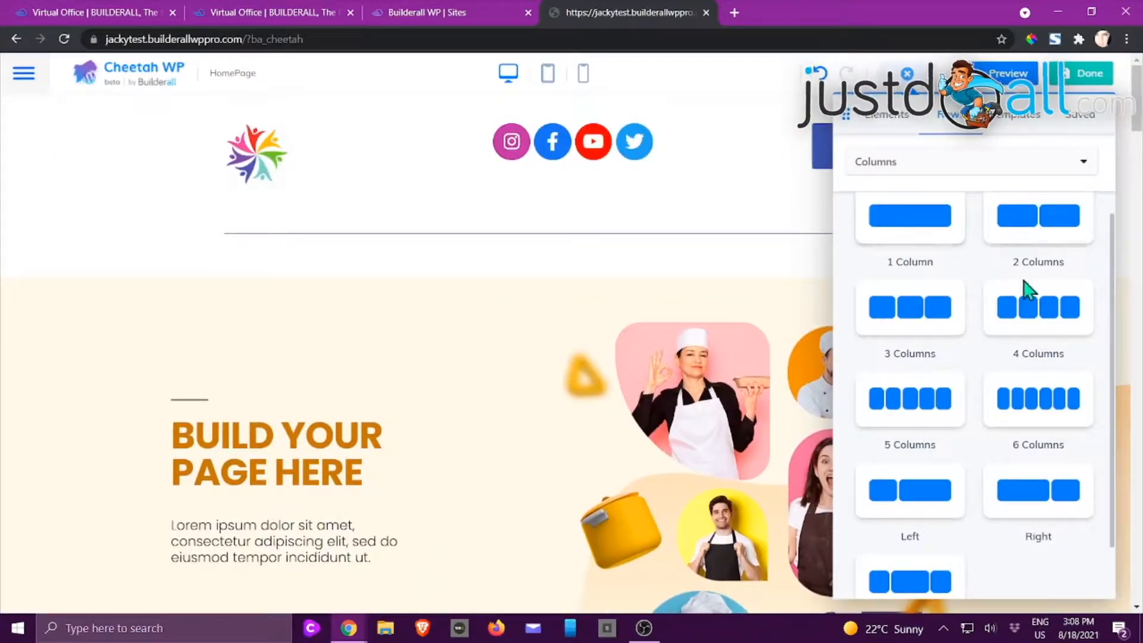
{"action": "scroll", "coordinate": [1024, 410], "scroll_direction": "down", "scroll_amount": 1}
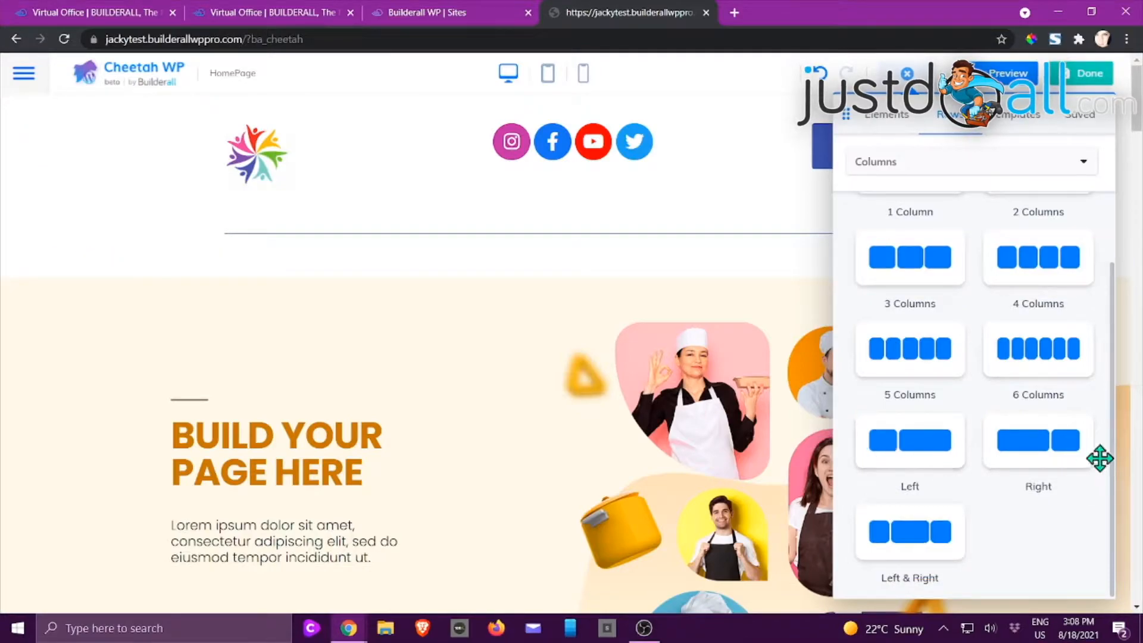
{"action": "scroll", "coordinate": [1069, 463], "scroll_direction": "down", "scroll_amount": 1}
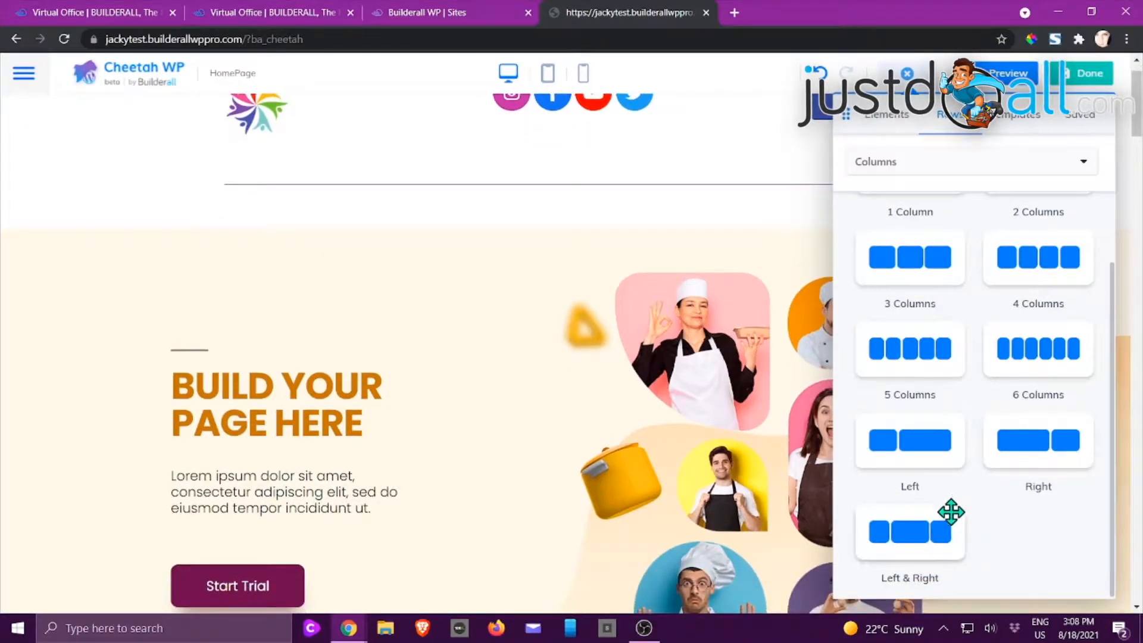
{"action": "scroll", "coordinate": [951, 503], "scroll_direction": "up", "scroll_amount": 1}
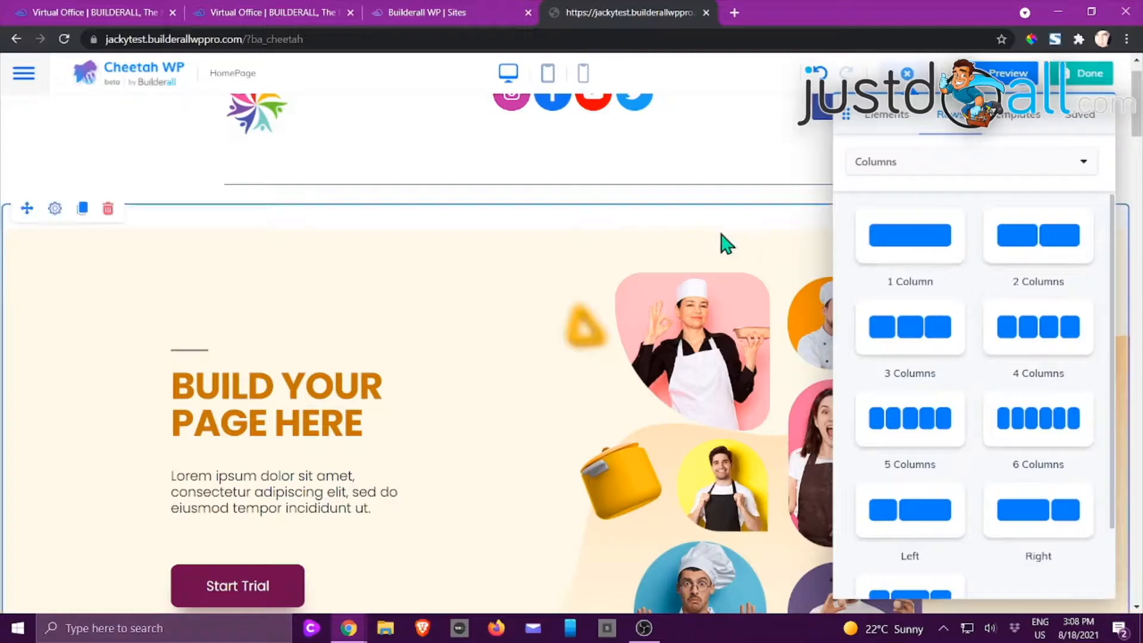
{"action": "scroll", "coordinate": [661, 250], "scroll_direction": "up", "scroll_amount": 1}
{"action": "left_click", "coordinate": [905, 75]}
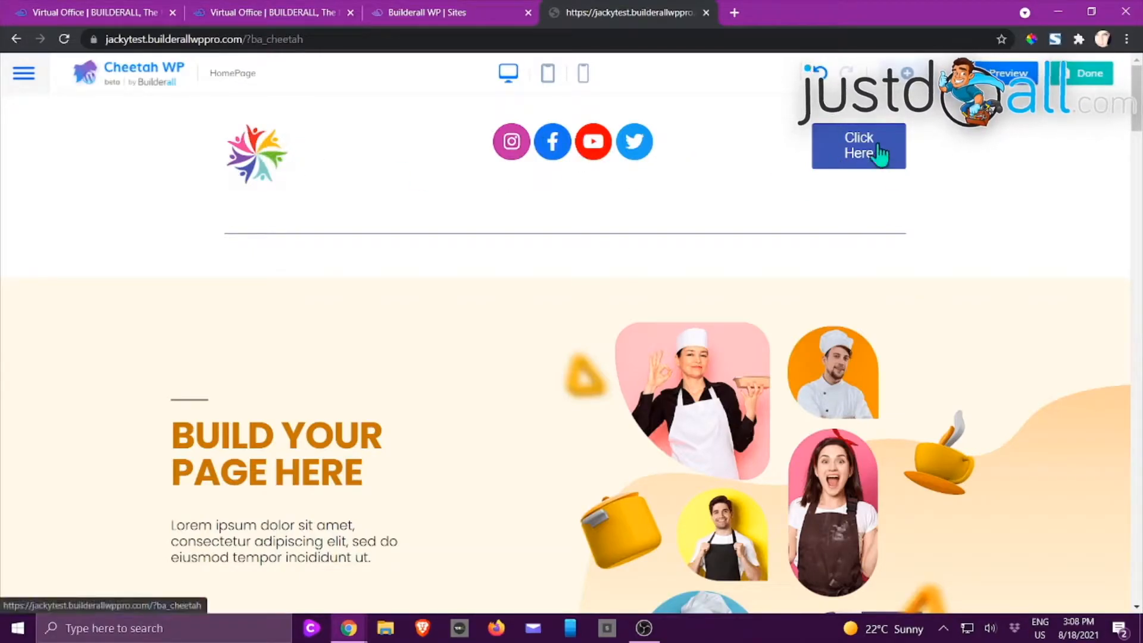
View the general settings of the chef collage photo in the hero section and close them without saving.
{"action": "scroll", "coordinate": [723, 159], "scroll_direction": "down", "scroll_amount": 2}
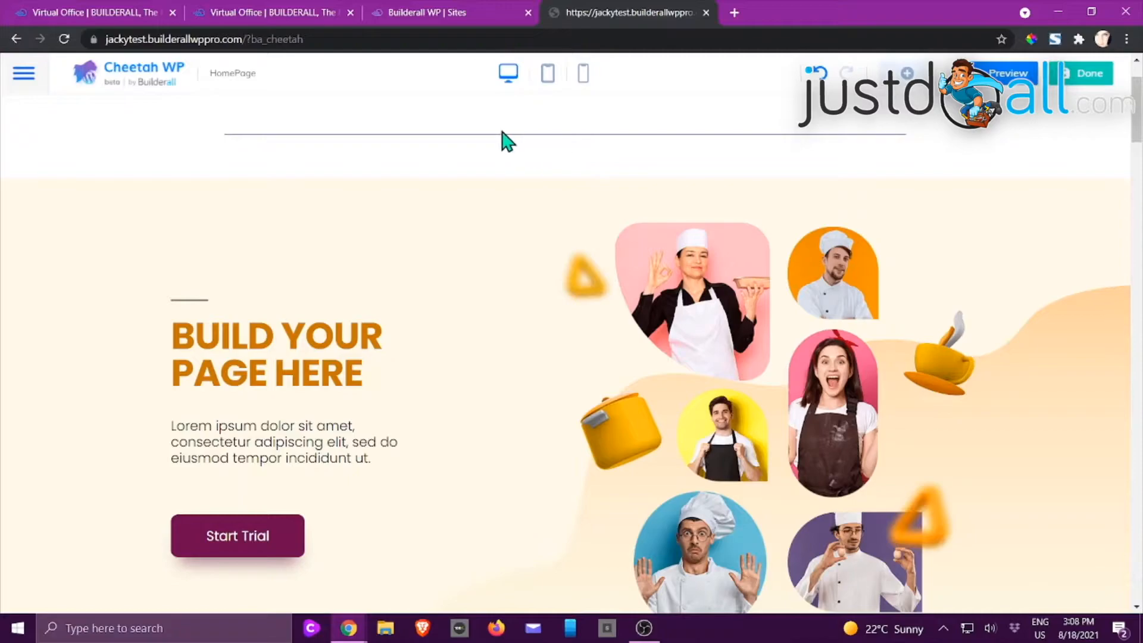
{"action": "scroll", "coordinate": [688, 391], "scroll_direction": "down", "scroll_amount": 2}
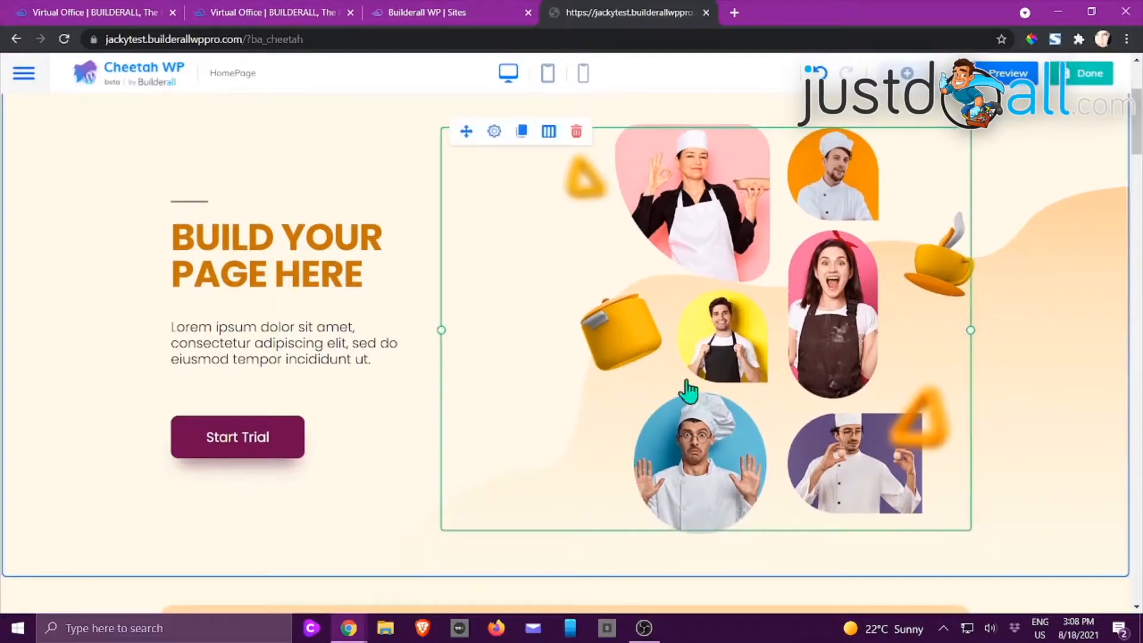
{"action": "left_click", "coordinate": [730, 372]}
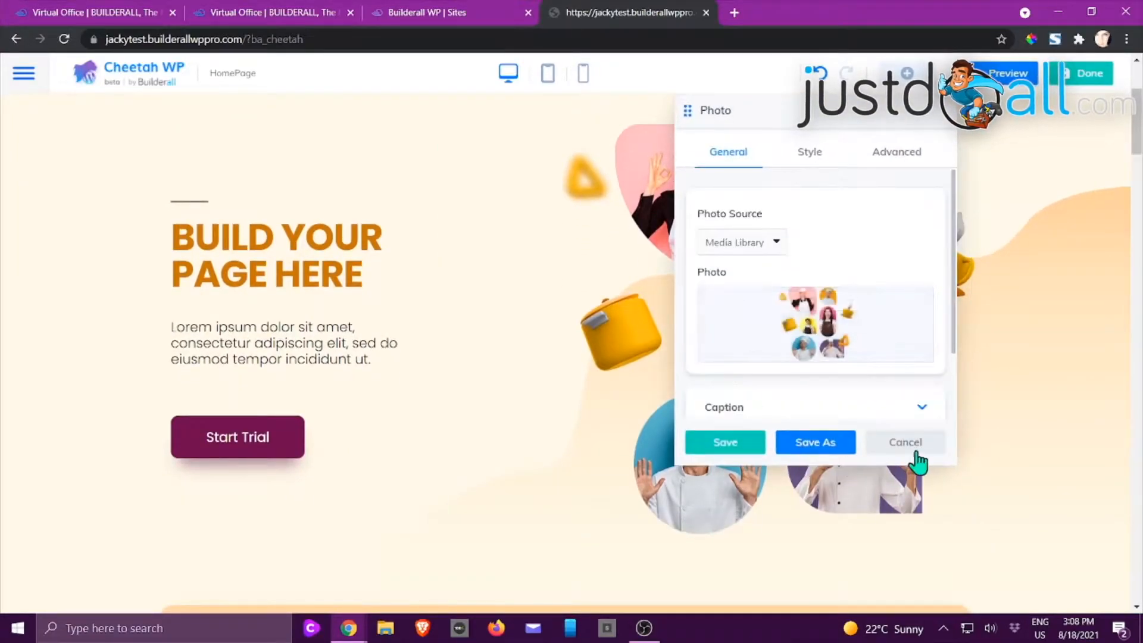
{"action": "left_click", "coordinate": [910, 443]}
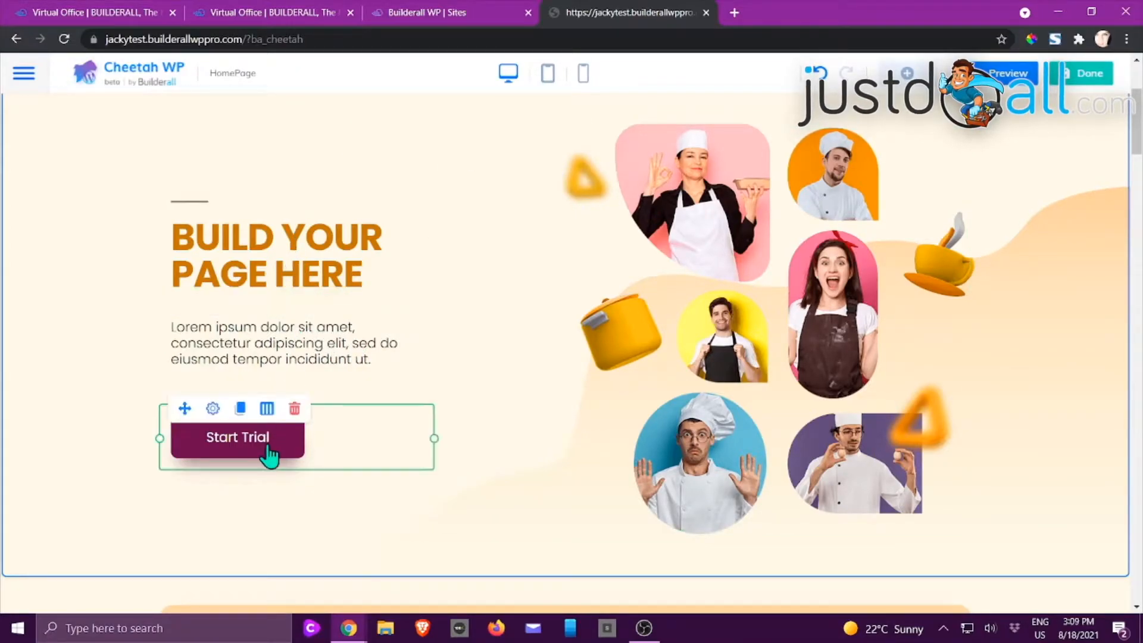
Look over the page's hero title, text and button, the company logos row and the header.
{"action": "scroll", "coordinate": [345, 153], "scroll_direction": "up", "scroll_amount": 2}
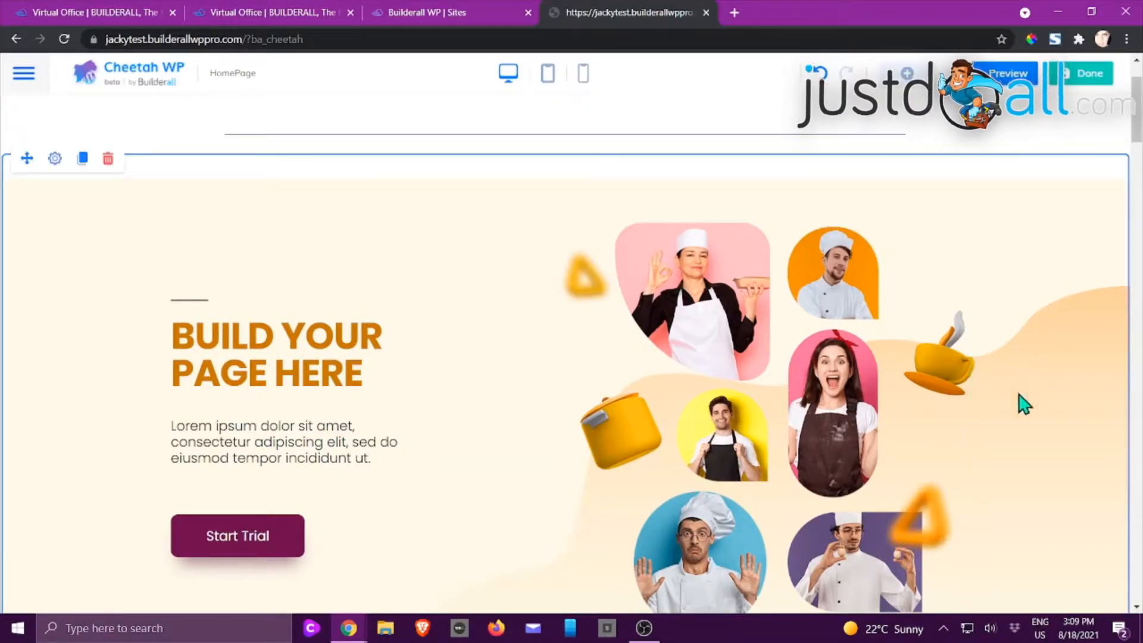
{"action": "scroll", "coordinate": [1024, 421], "scroll_direction": "down", "scroll_amount": 3}
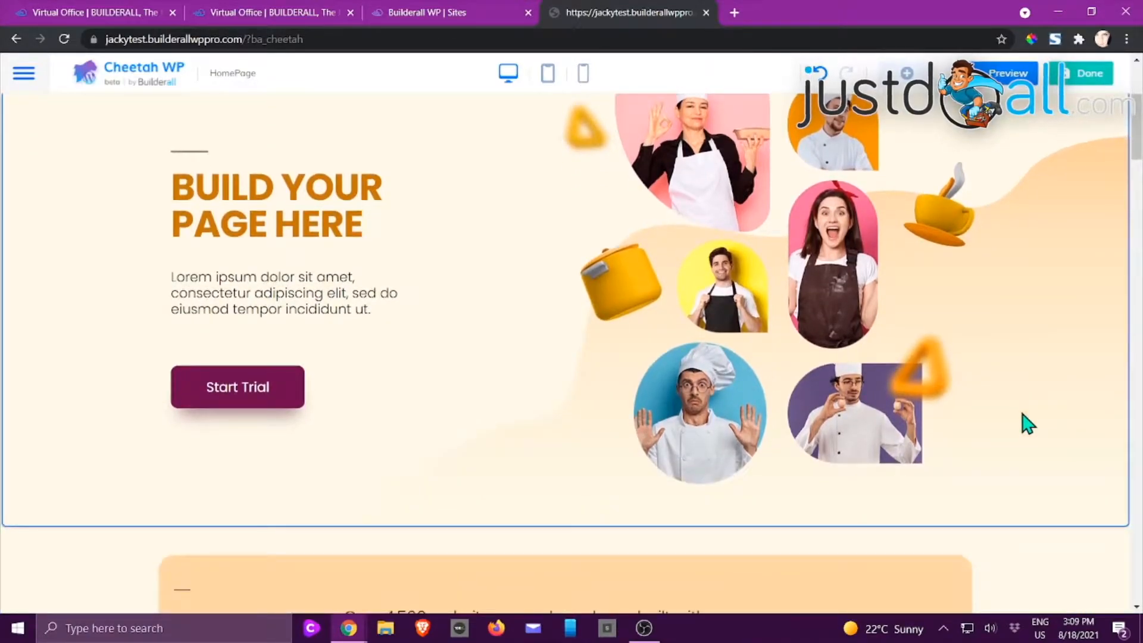
{"action": "scroll", "coordinate": [1029, 424], "scroll_direction": "up", "scroll_amount": 1}
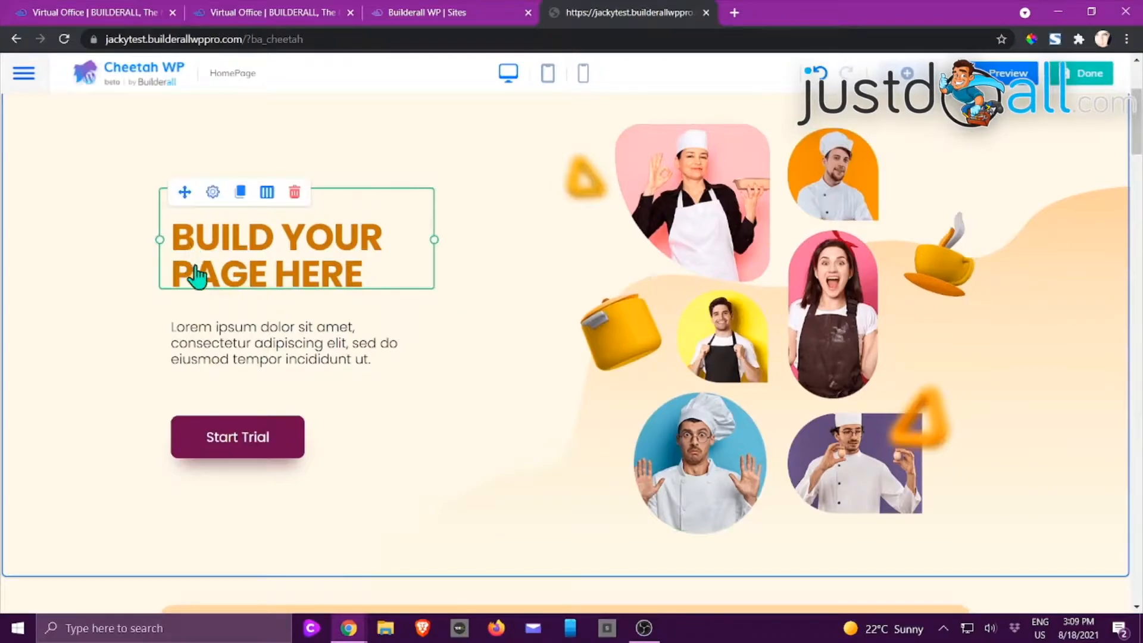
{"action": "scroll", "coordinate": [772, 375], "scroll_direction": "down", "scroll_amount": 5}
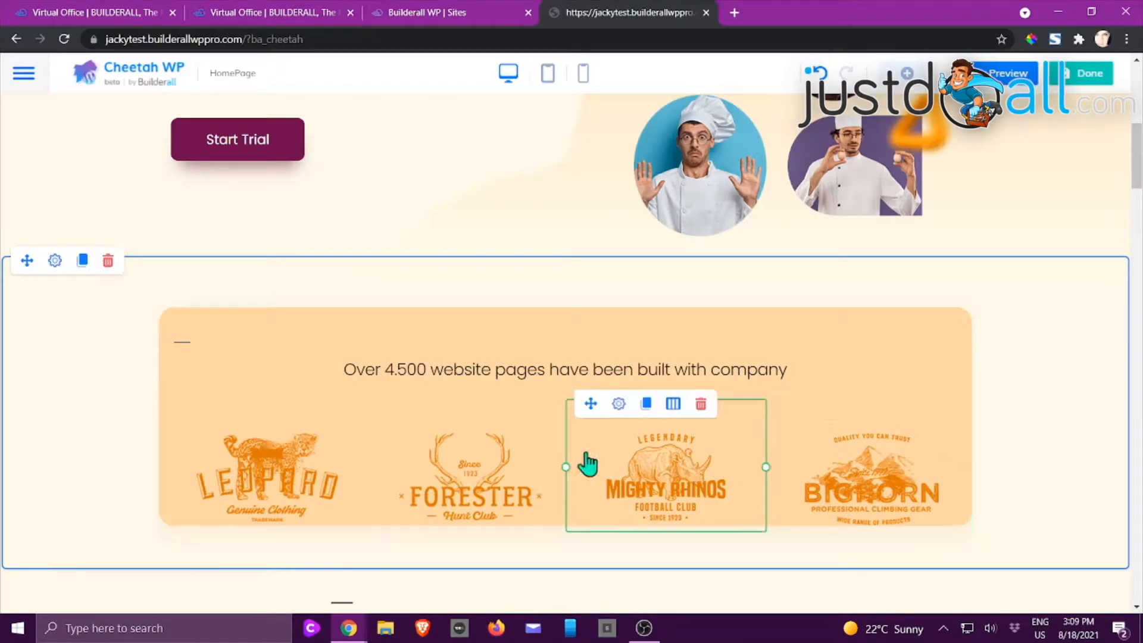
{"action": "scroll", "coordinate": [937, 377], "scroll_direction": "up", "scroll_amount": 5}
{"action": "scroll", "coordinate": [939, 375], "scroll_direction": "up", "scroll_amount": 2}
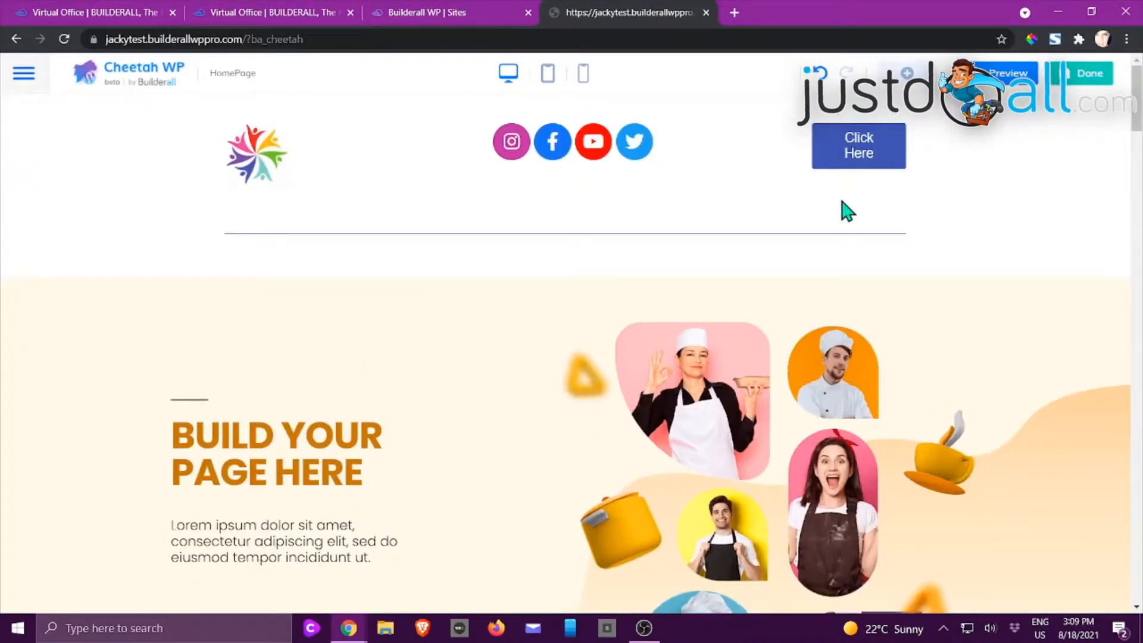
Browse the element library's Basic, Media, Layout, Builderall Apps and WordPress Widgets groups.
{"action": "left_click", "coordinate": [905, 75]}
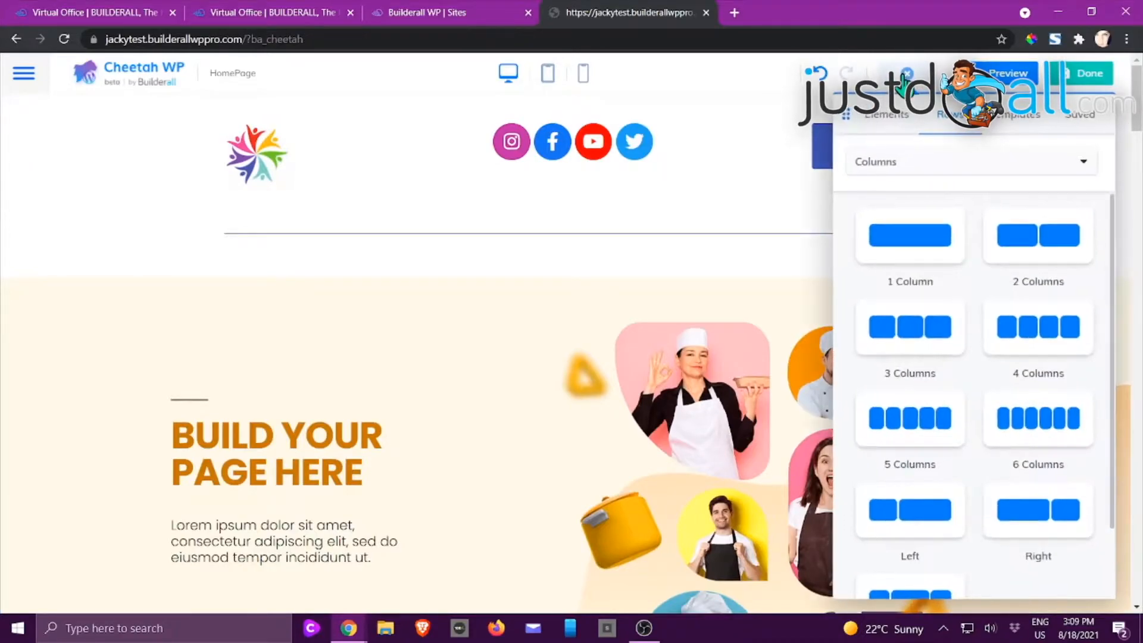
{"action": "left_click", "coordinate": [890, 115]}
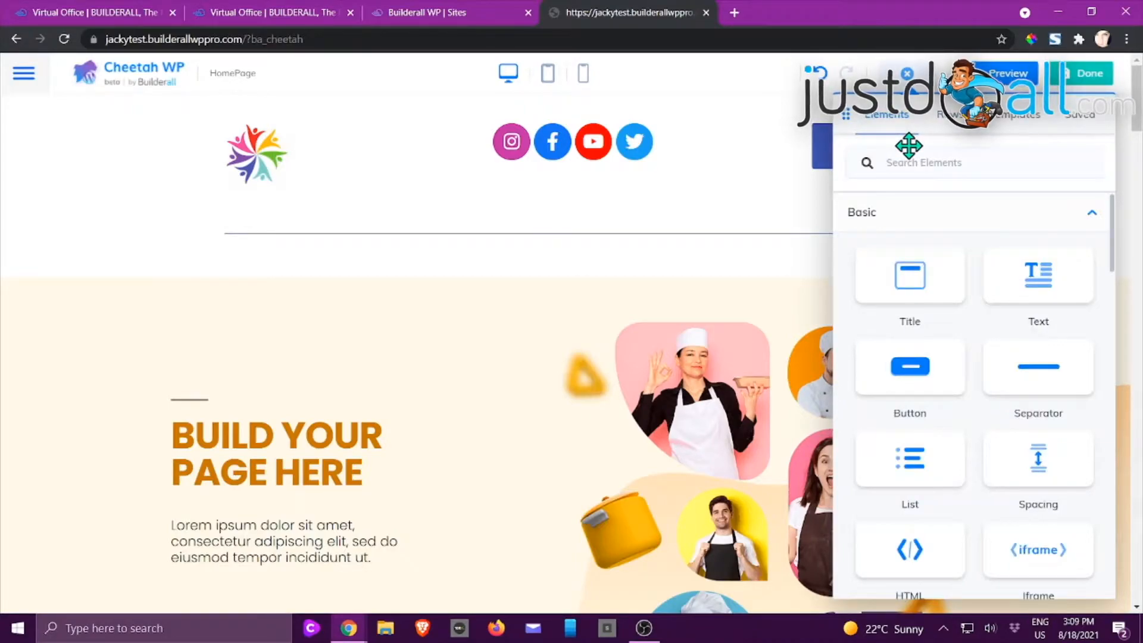
{"action": "scroll", "coordinate": [891, 226], "scroll_direction": "down", "scroll_amount": 7}
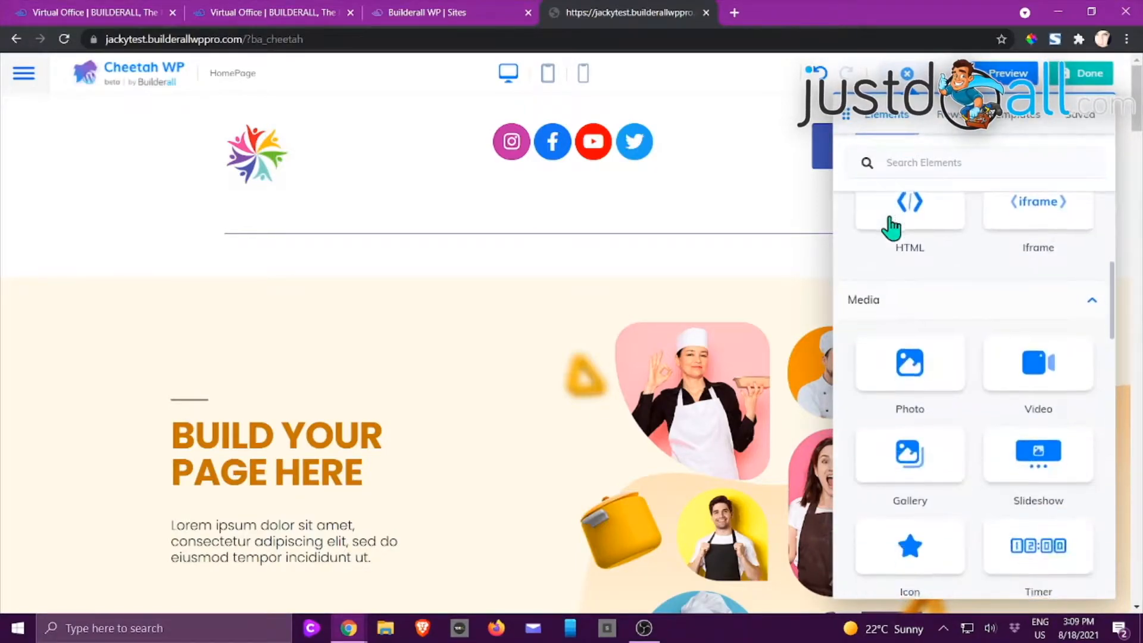
{"action": "scroll", "coordinate": [916, 234], "scroll_direction": "down", "scroll_amount": 6}
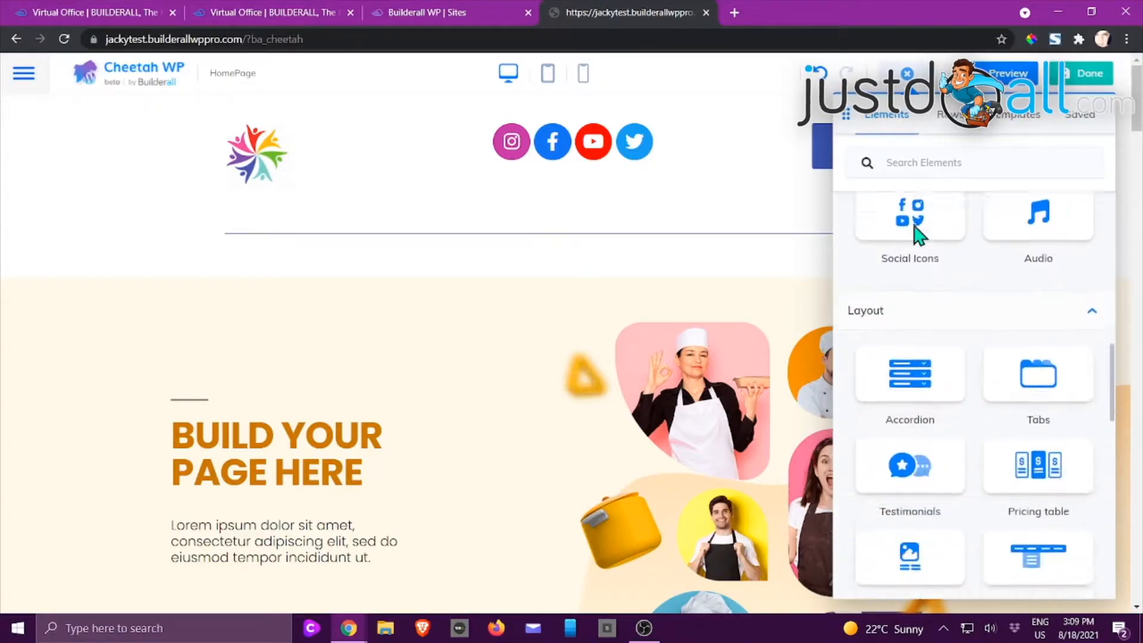
{"action": "scroll", "coordinate": [887, 244], "scroll_direction": "down", "scroll_amount": 5}
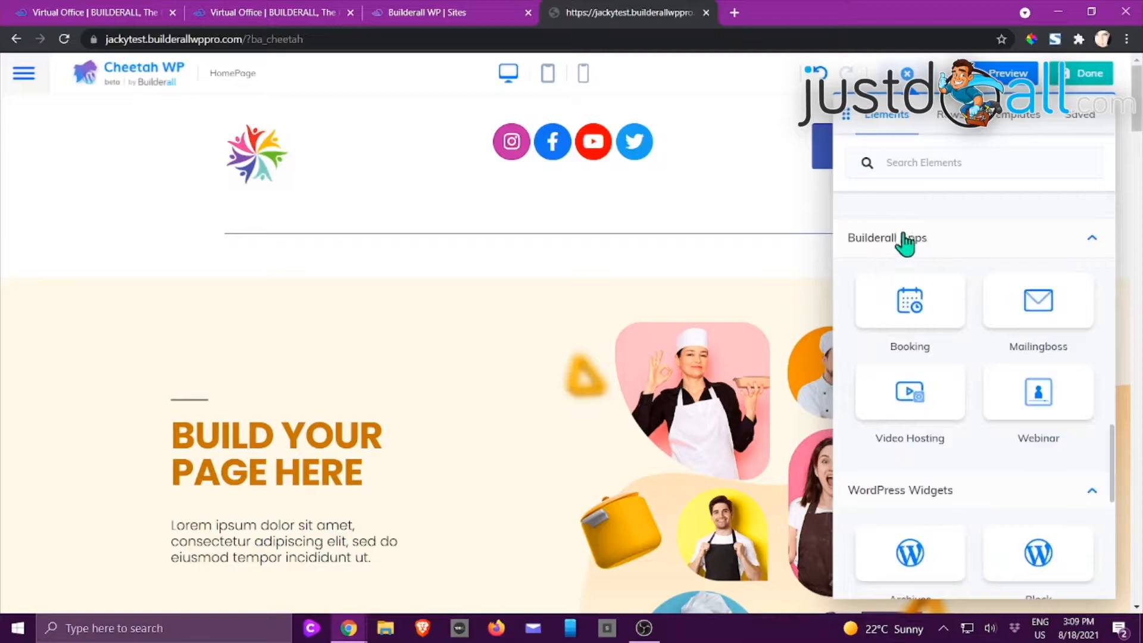
{"action": "scroll", "coordinate": [900, 267], "scroll_direction": "down", "scroll_amount": 3}
{"action": "scroll", "coordinate": [893, 280], "scroll_direction": "down", "scroll_amount": 2}
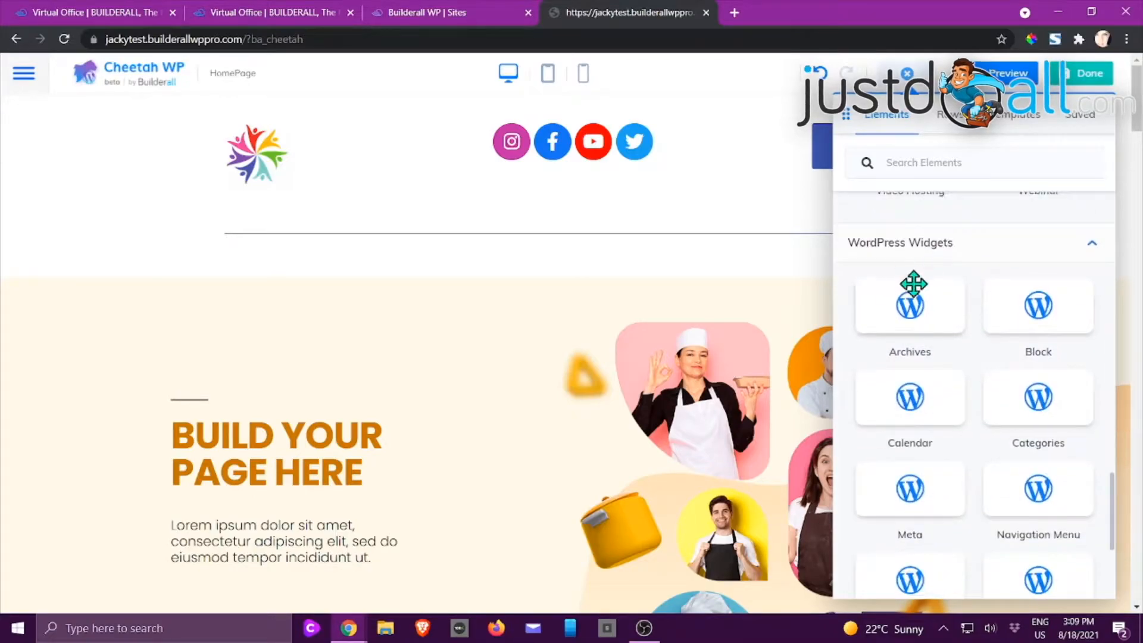
{"action": "scroll", "coordinate": [913, 285], "scroll_direction": "down", "scroll_amount": 4}
{"action": "scroll", "coordinate": [913, 285], "scroll_direction": "up", "scroll_amount": 12}
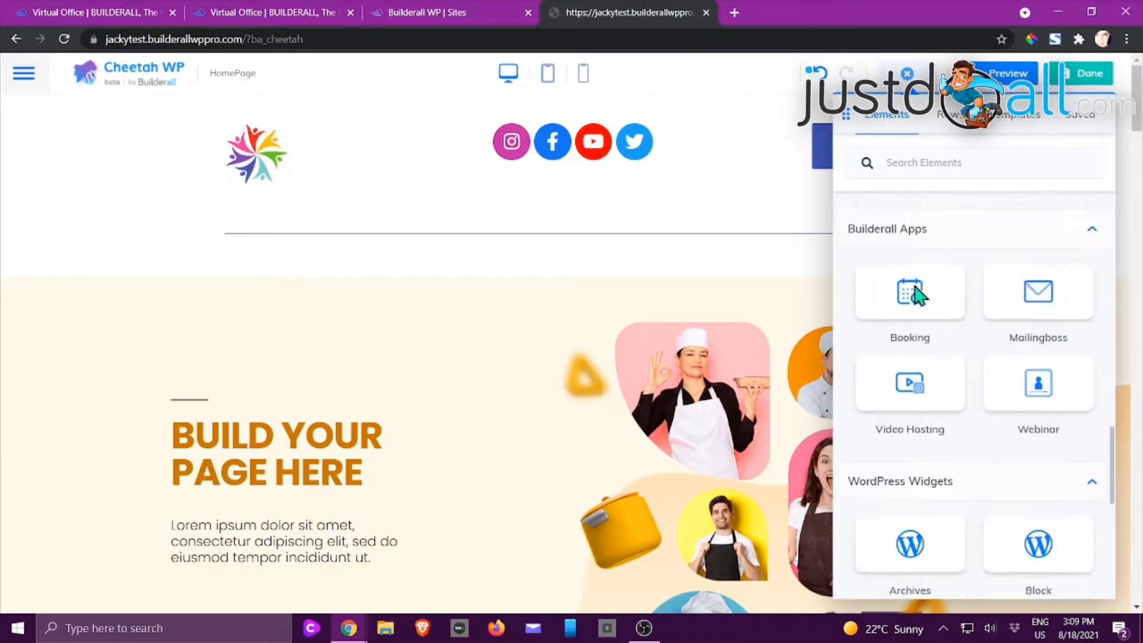
{"action": "scroll", "coordinate": [915, 295], "scroll_direction": "up", "scroll_amount": 8}
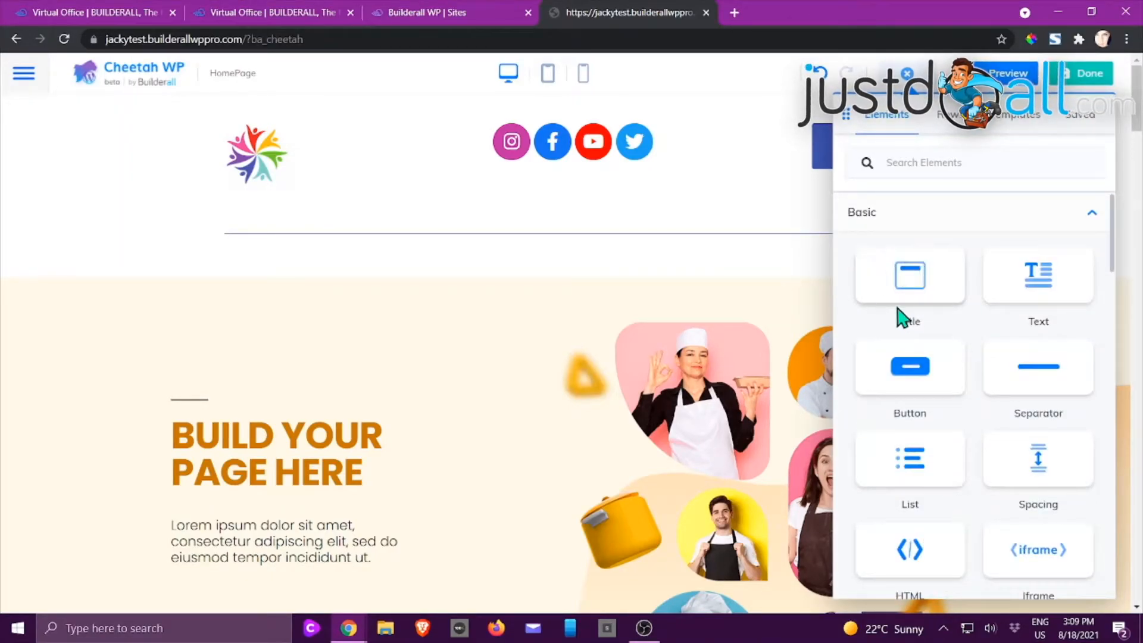
View the settings of the hero section's photo, Lorem ipsum text and "BUILD YOUR PAGE HERE" title, closing them without saving.
{"action": "left_click", "coordinate": [686, 369]}
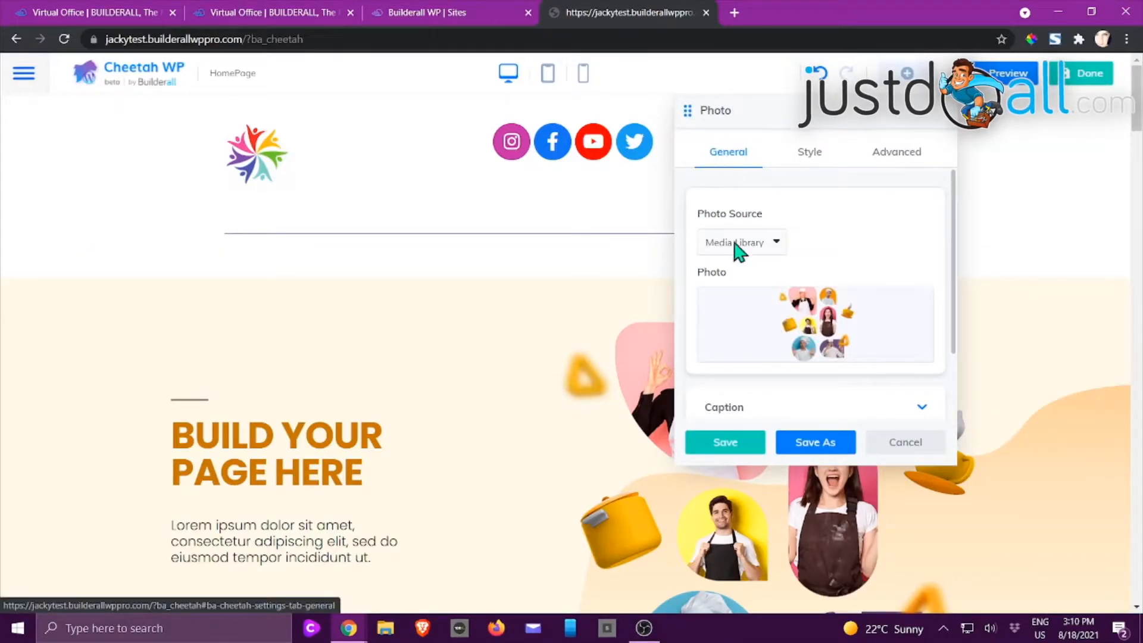
{"action": "left_click", "coordinate": [908, 445]}
{"action": "scroll", "coordinate": [570, 450], "scroll_direction": "down", "scroll_amount": 3}
{"action": "left_click", "coordinate": [317, 386]}
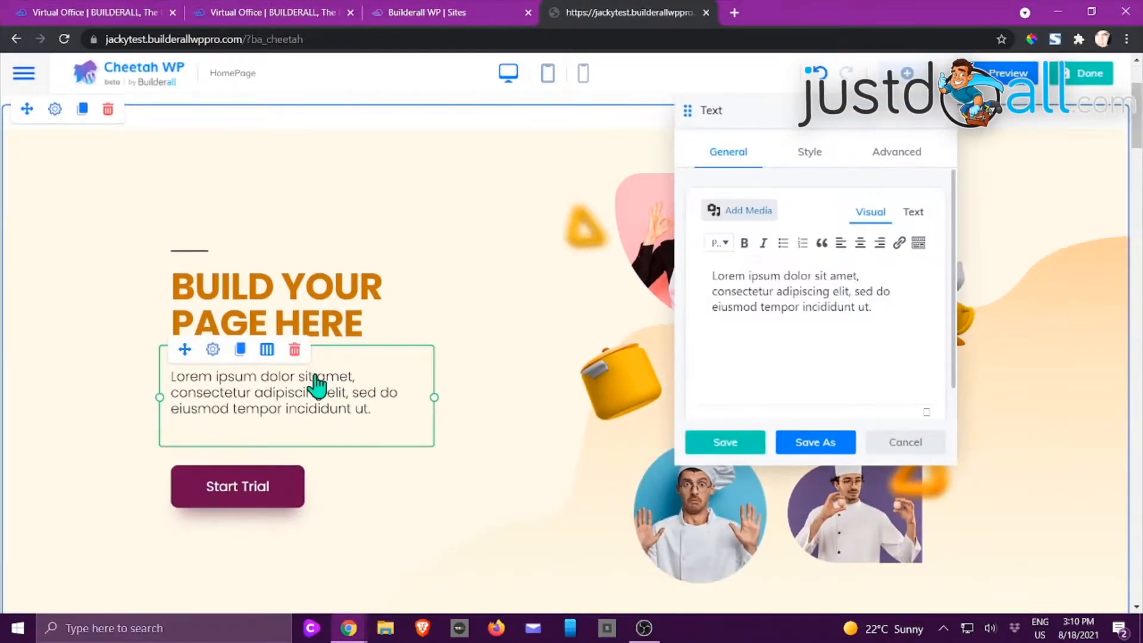
{"action": "left_click", "coordinate": [321, 308]}
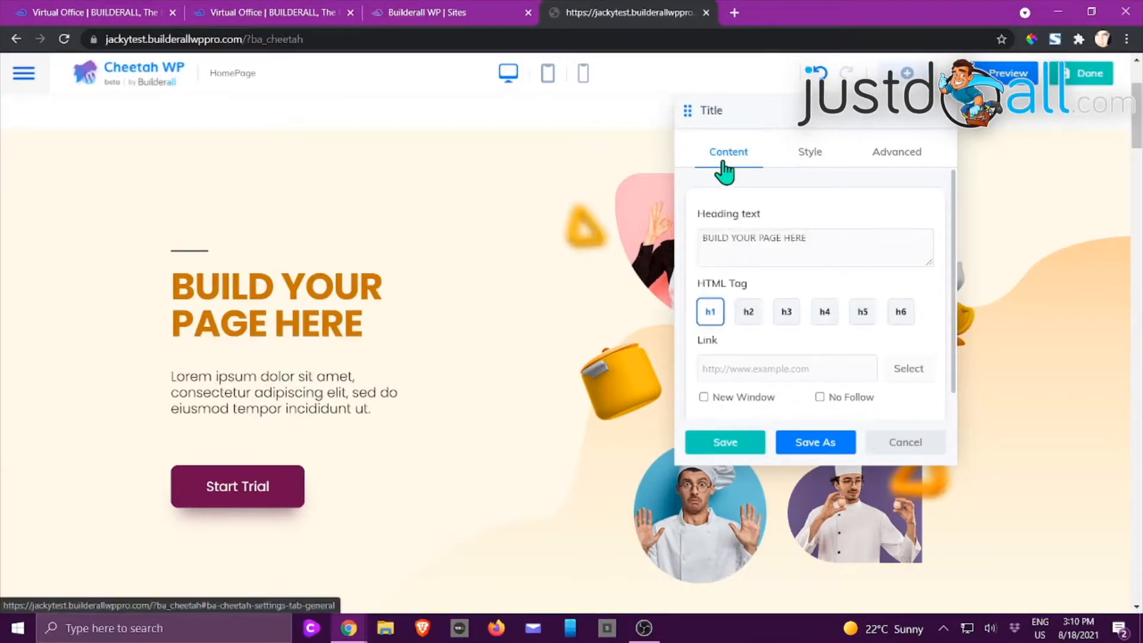
{"action": "left_click", "coordinate": [899, 448]}
Show the Basic elements in the library again, and view the chef photo's settings without saving.
{"action": "left_click", "coordinate": [907, 72]}
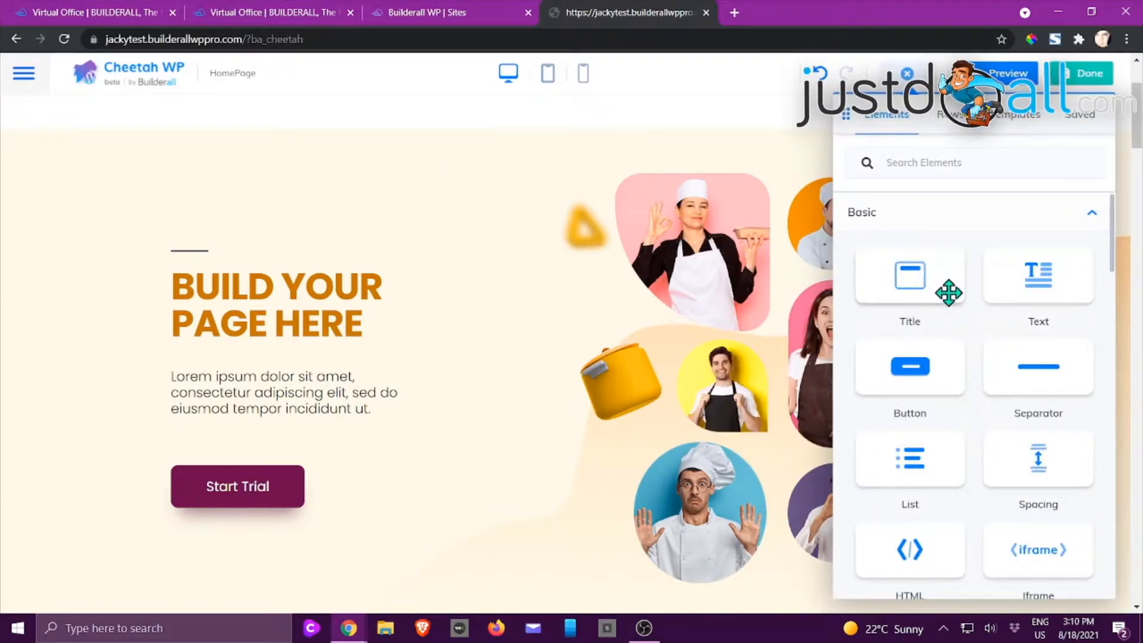
{"action": "left_click", "coordinate": [750, 374]}
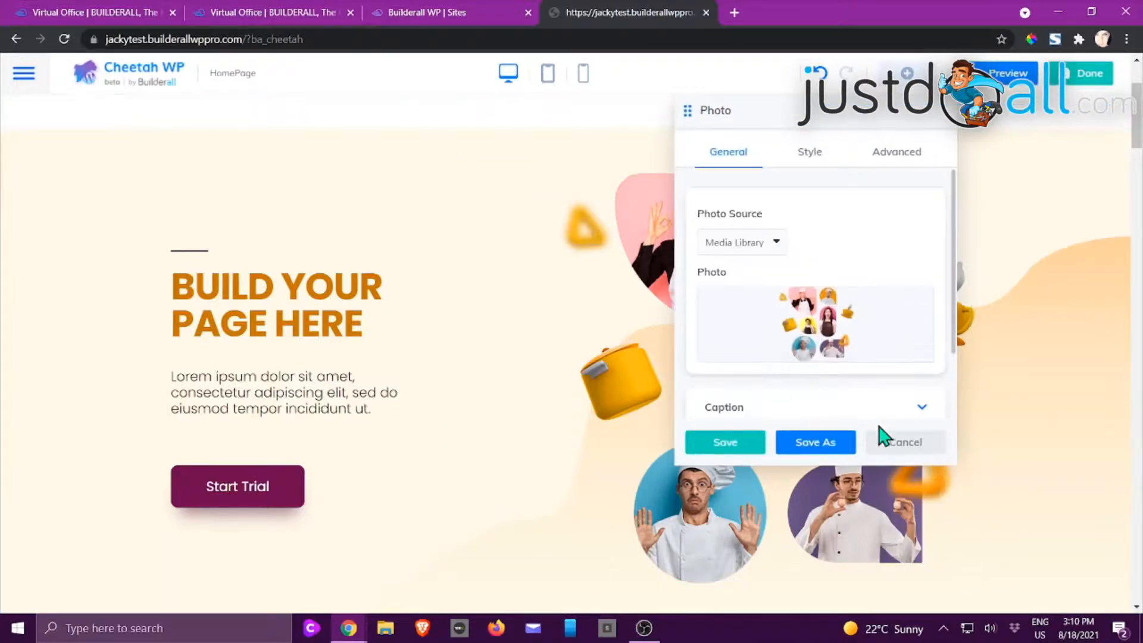
{"action": "left_click", "coordinate": [911, 450]}
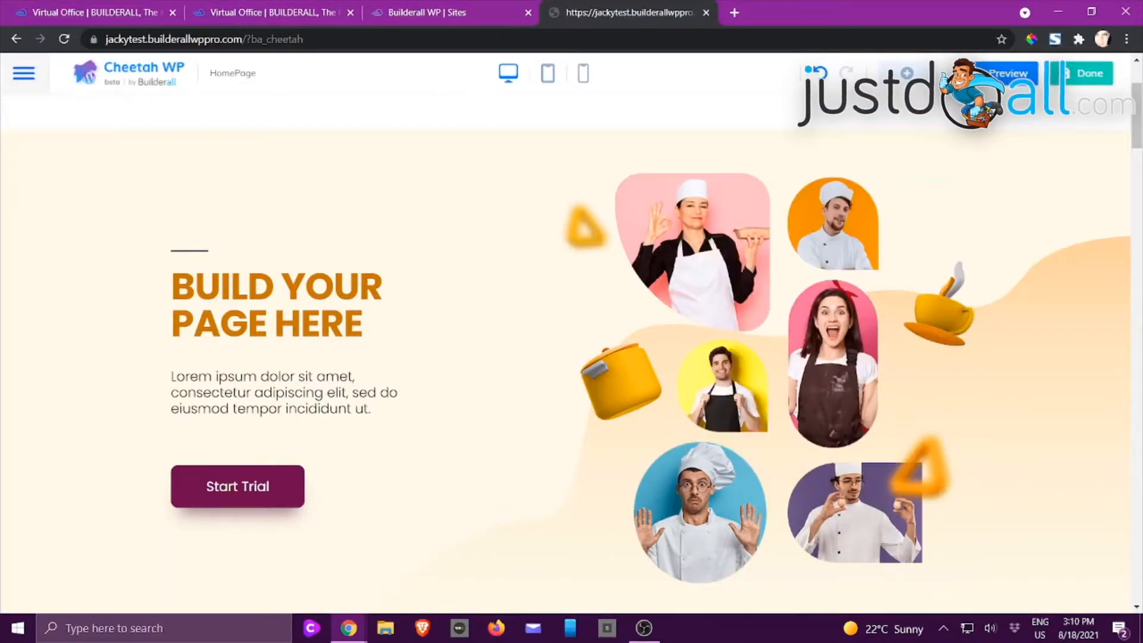
{"action": "key", "text": "alt+Tab"}
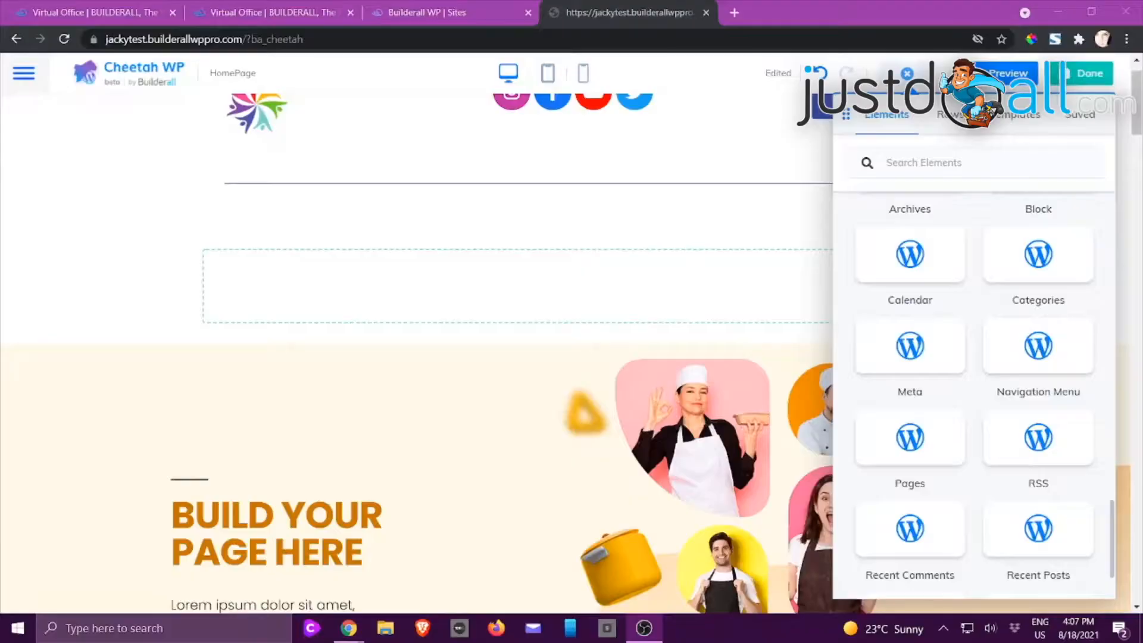
{"action": "key", "text": "alt+Tab"}
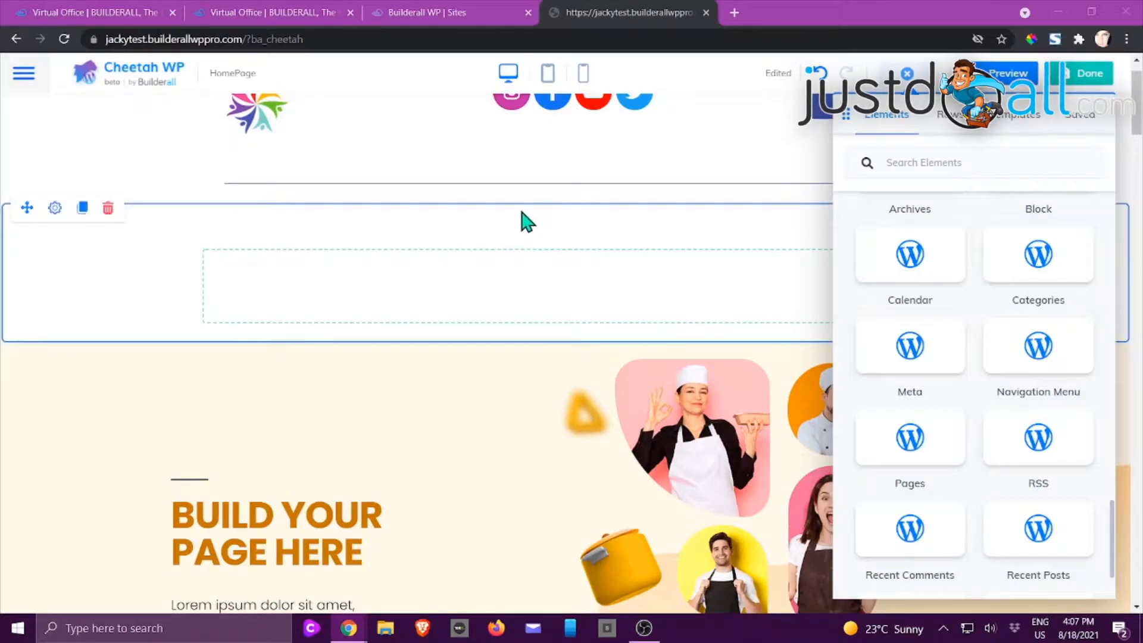
{"action": "left_click", "coordinate": [588, 240]}
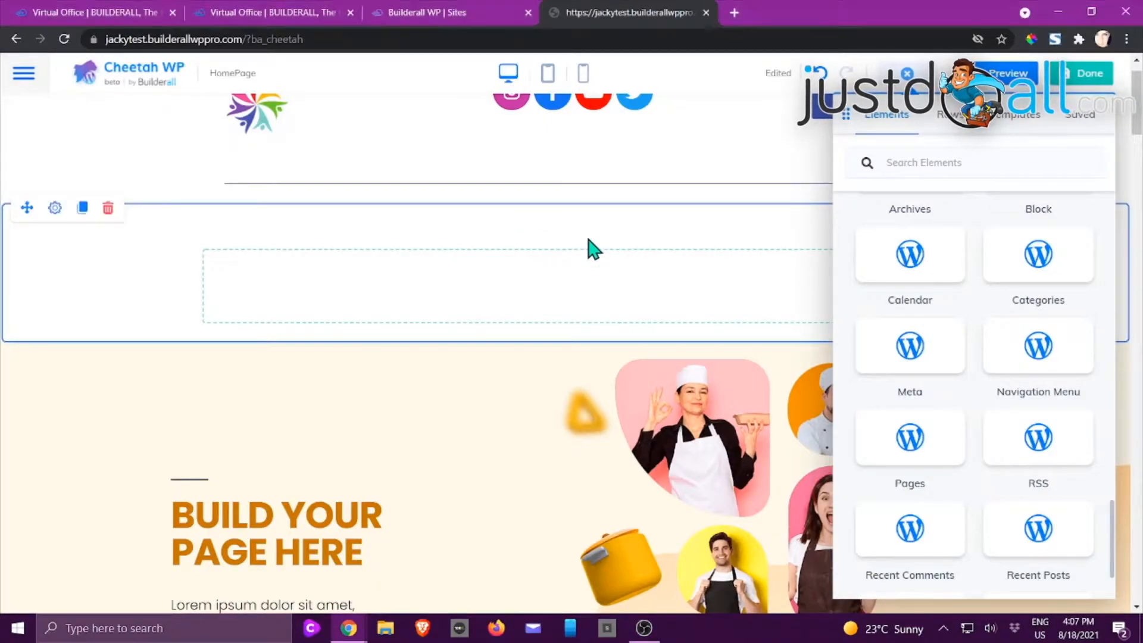
Reopen the element library and look through its WordPress Widgets group, down to Search and Tag Cloud.
{"action": "left_click", "coordinate": [909, 74]}
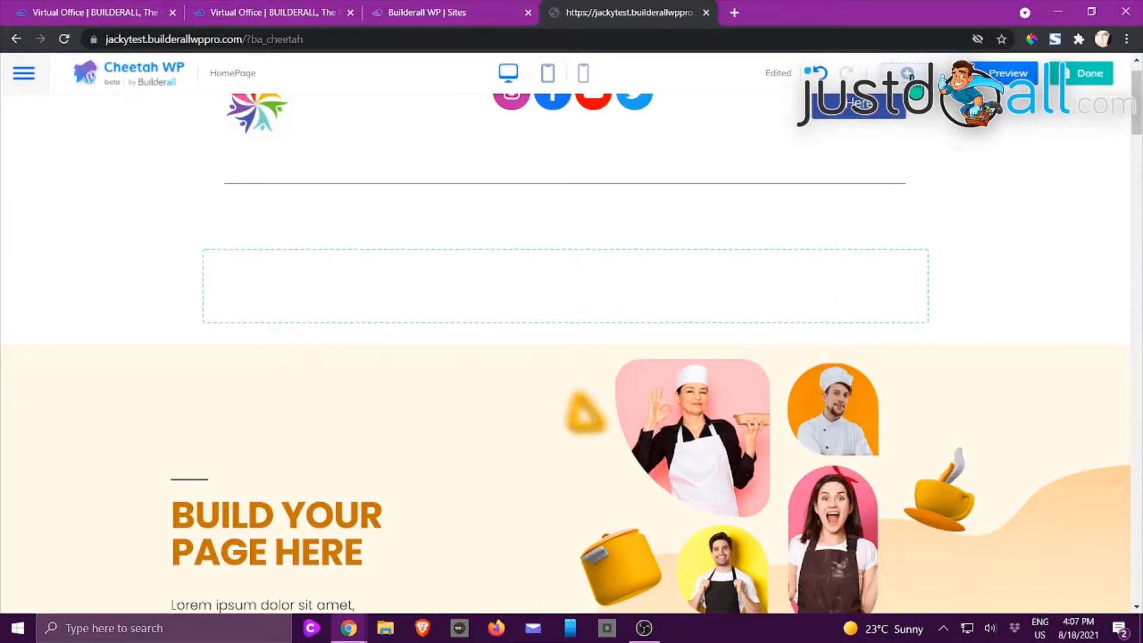
{"action": "left_click", "coordinate": [907, 74]}
{"action": "scroll", "coordinate": [934, 229], "scroll_direction": "up", "scroll_amount": 10}
{"action": "scroll", "coordinate": [937, 231], "scroll_direction": "down", "scroll_amount": 8}
{"action": "scroll", "coordinate": [939, 232], "scroll_direction": "down", "scroll_amount": 1}
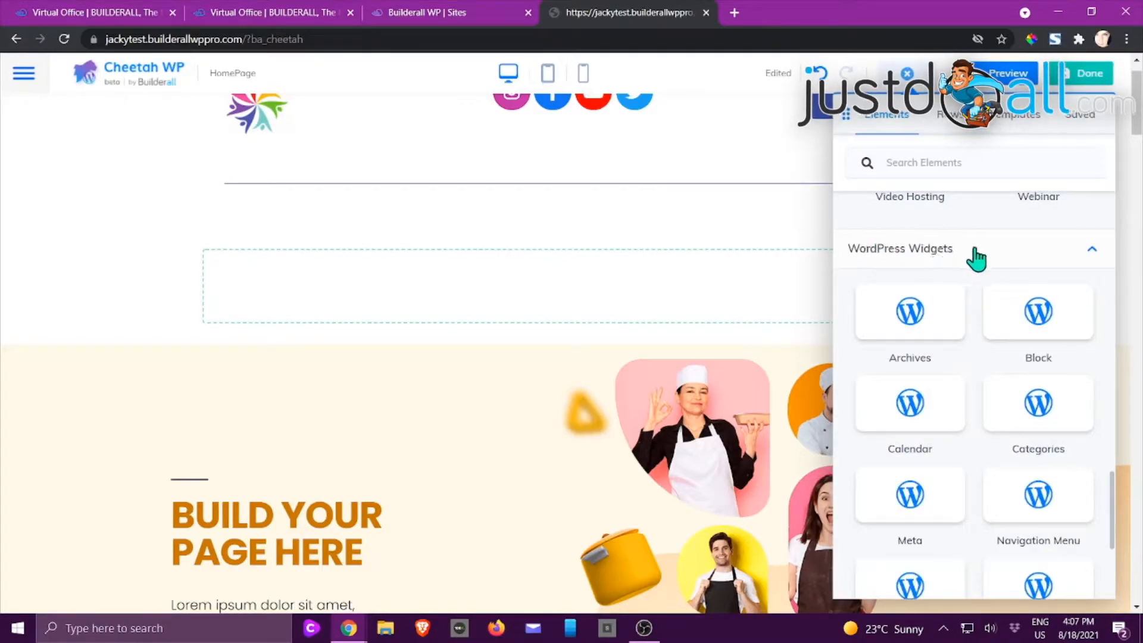
{"action": "scroll", "coordinate": [977, 258], "scroll_direction": "down", "scroll_amount": 1}
{"action": "scroll", "coordinate": [1002, 429], "scroll_direction": "down", "scroll_amount": 4}
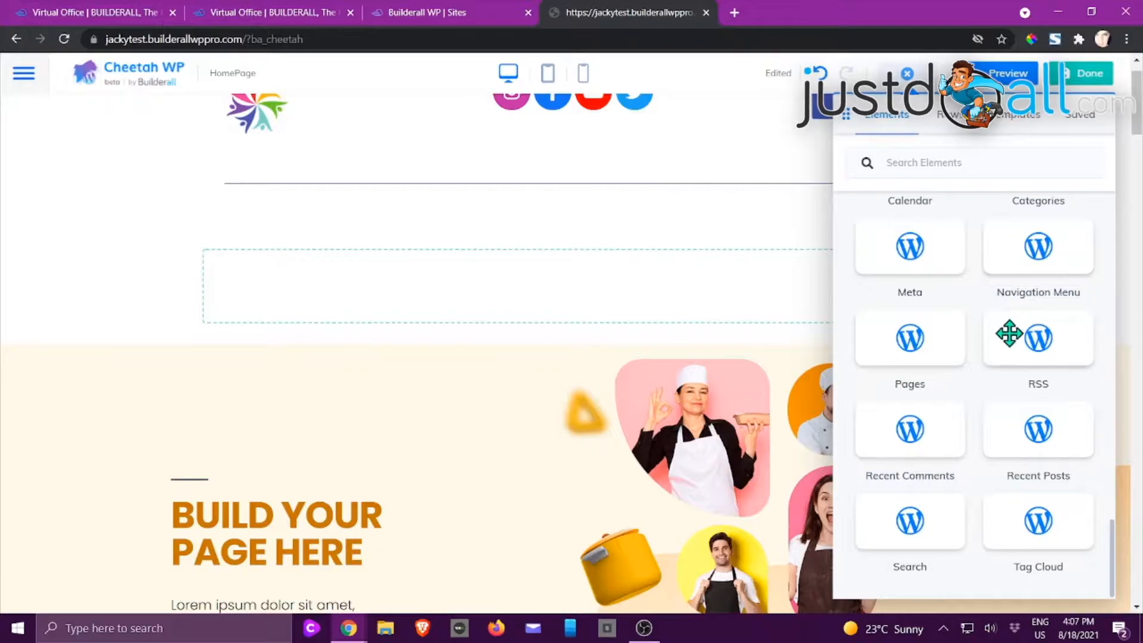
{"action": "scroll", "coordinate": [1017, 337], "scroll_direction": "up", "scroll_amount": 1}
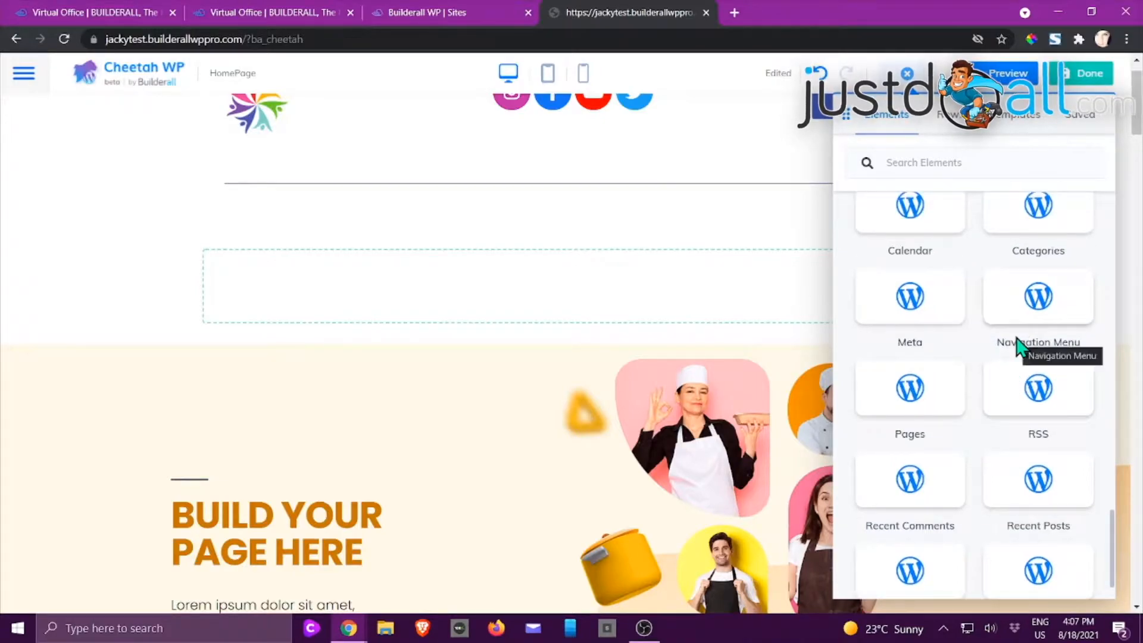
{"action": "scroll", "coordinate": [1018, 342], "scroll_direction": "down", "scroll_amount": 1}
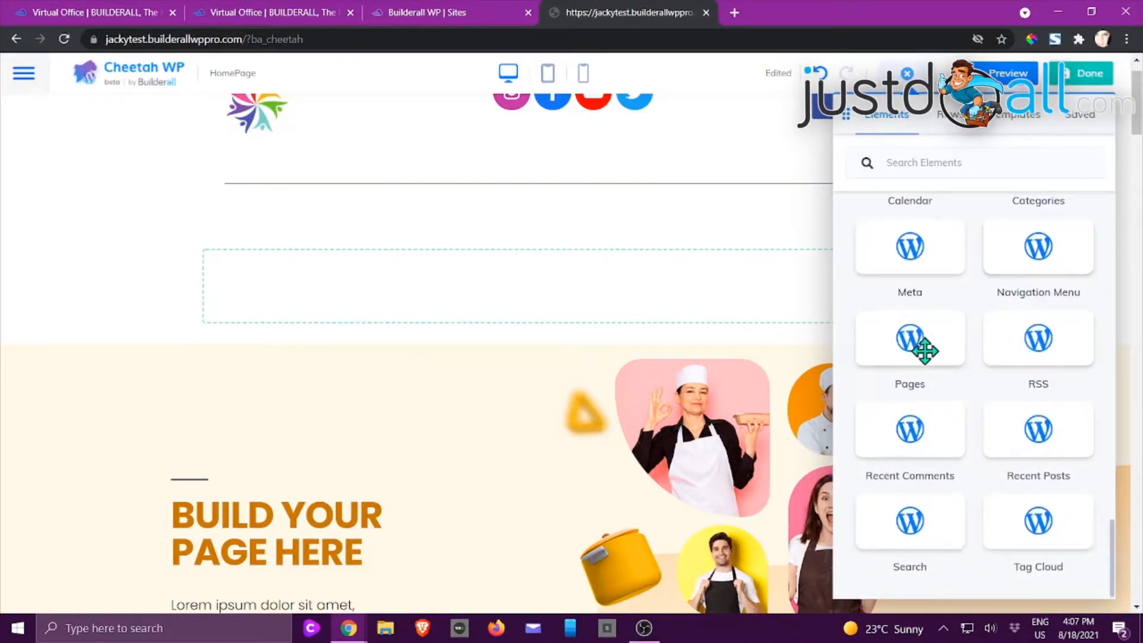
Place the Search WordPress widget in the empty row below the header and show its general title setting.
{"action": "left_click_drag", "start_coordinate": [922, 531], "coordinate": [522, 309]}
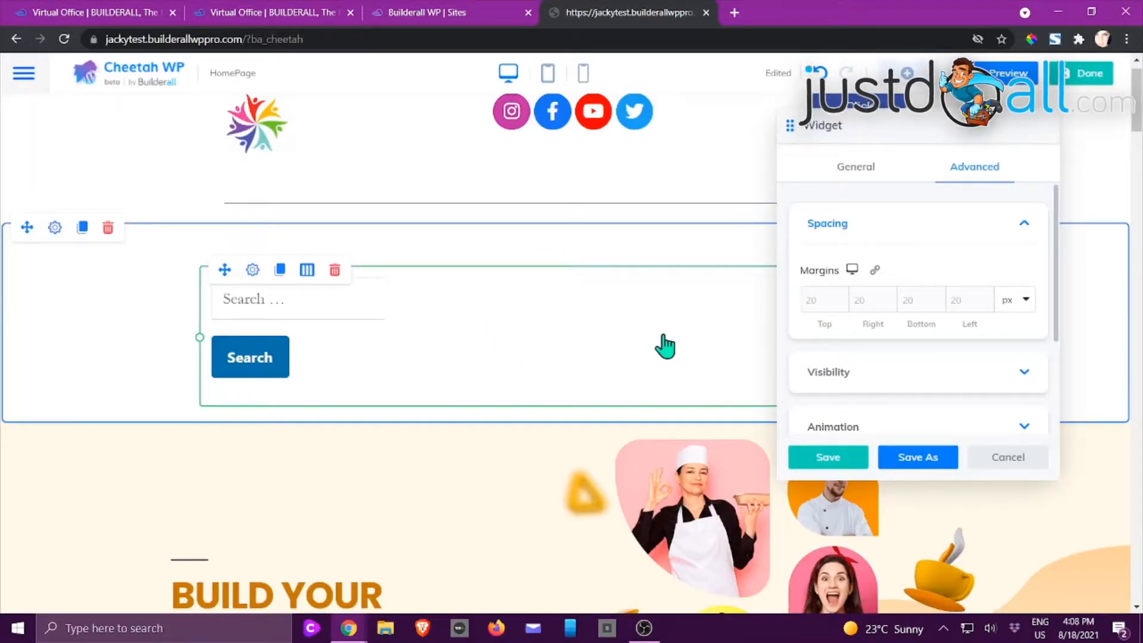
{"action": "left_click", "coordinate": [839, 171]}
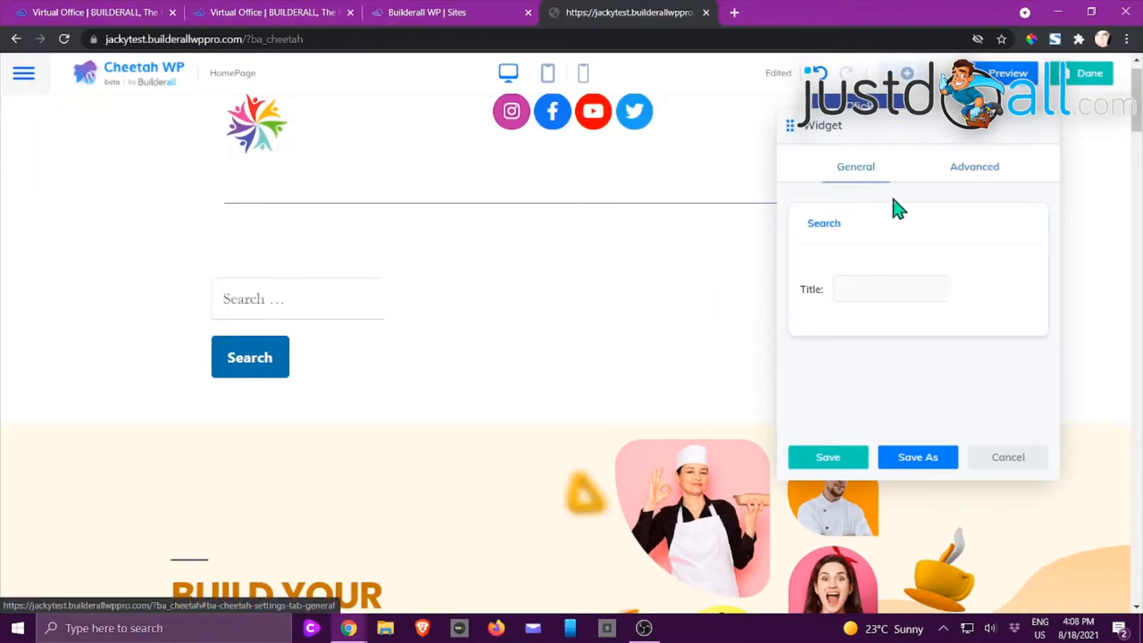
{"action": "left_click", "coordinate": [901, 293]}
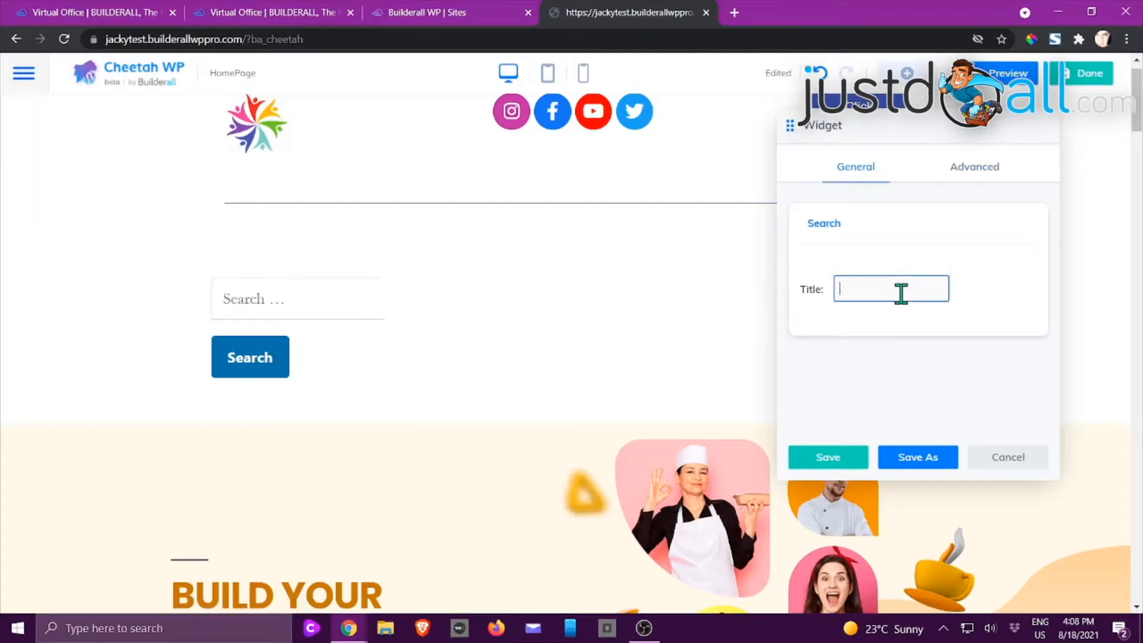
Review the Search widget's spacing, visibility and animation settings, and discard the widget without saving.
{"action": "left_click", "coordinate": [988, 173]}
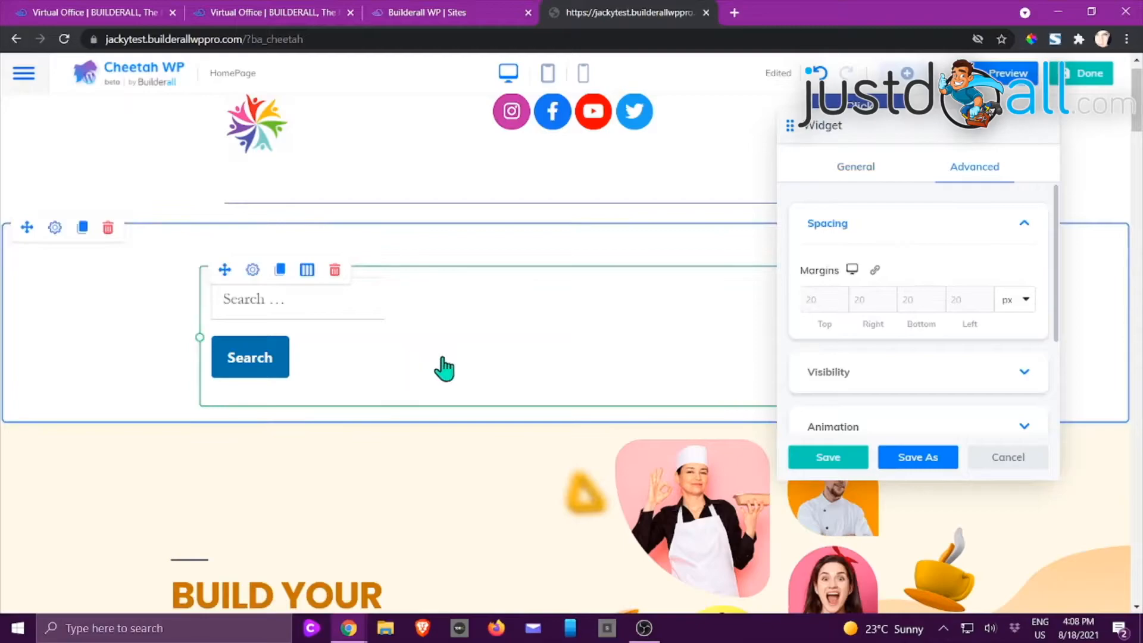
{"action": "scroll", "coordinate": [955, 290], "scroll_direction": "down", "scroll_amount": 2}
{"action": "left_click", "coordinate": [864, 291]}
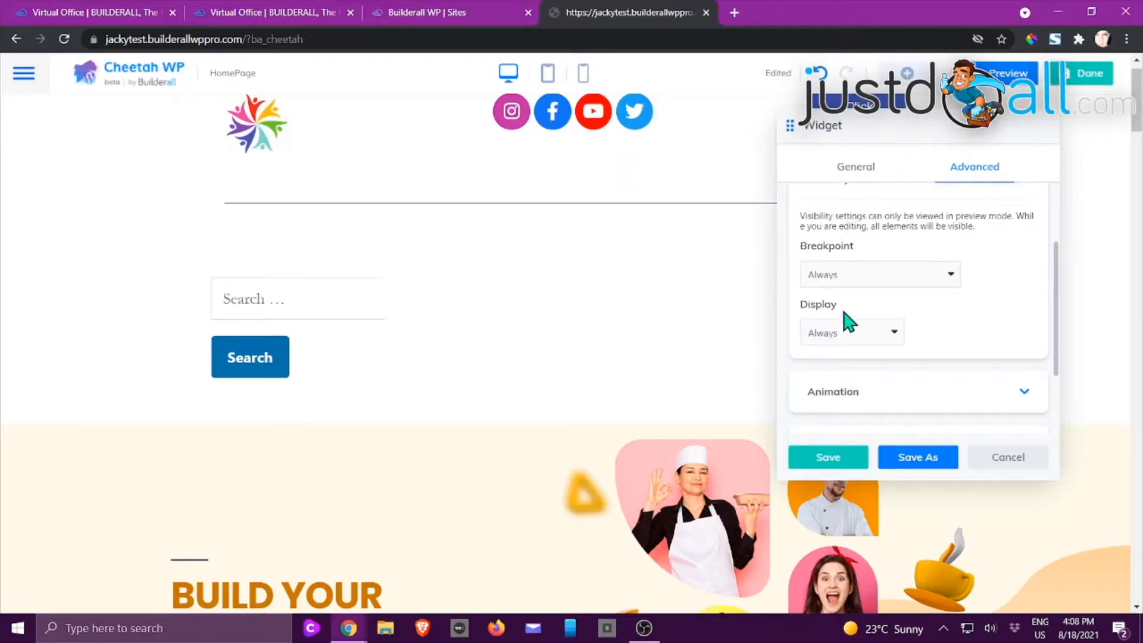
{"action": "left_click", "coordinate": [950, 280]}
{"action": "left_click", "coordinate": [951, 281]}
{"action": "scroll", "coordinate": [950, 298], "scroll_direction": "down", "scroll_amount": 3}
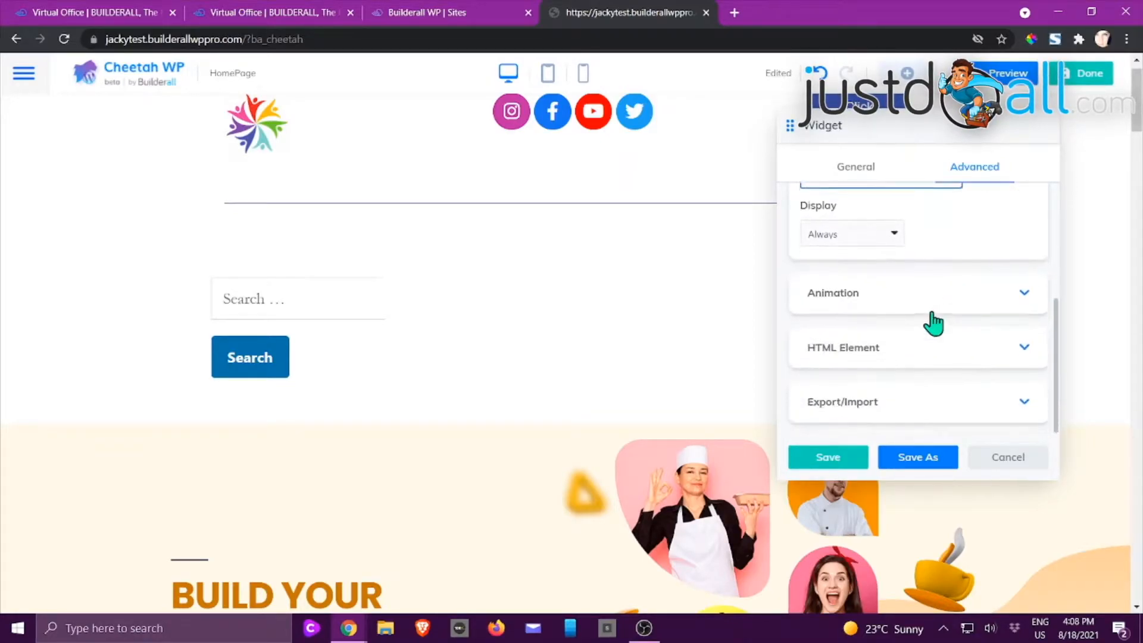
{"action": "left_click", "coordinate": [905, 298]}
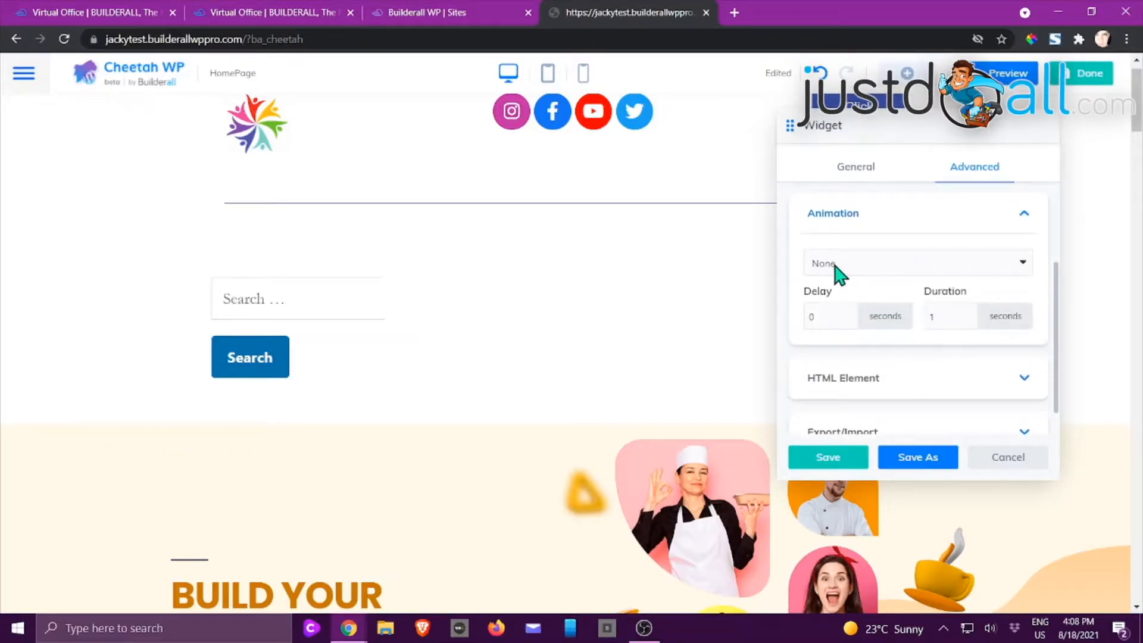
{"action": "scroll", "coordinate": [872, 324], "scroll_direction": "down", "scroll_amount": 1}
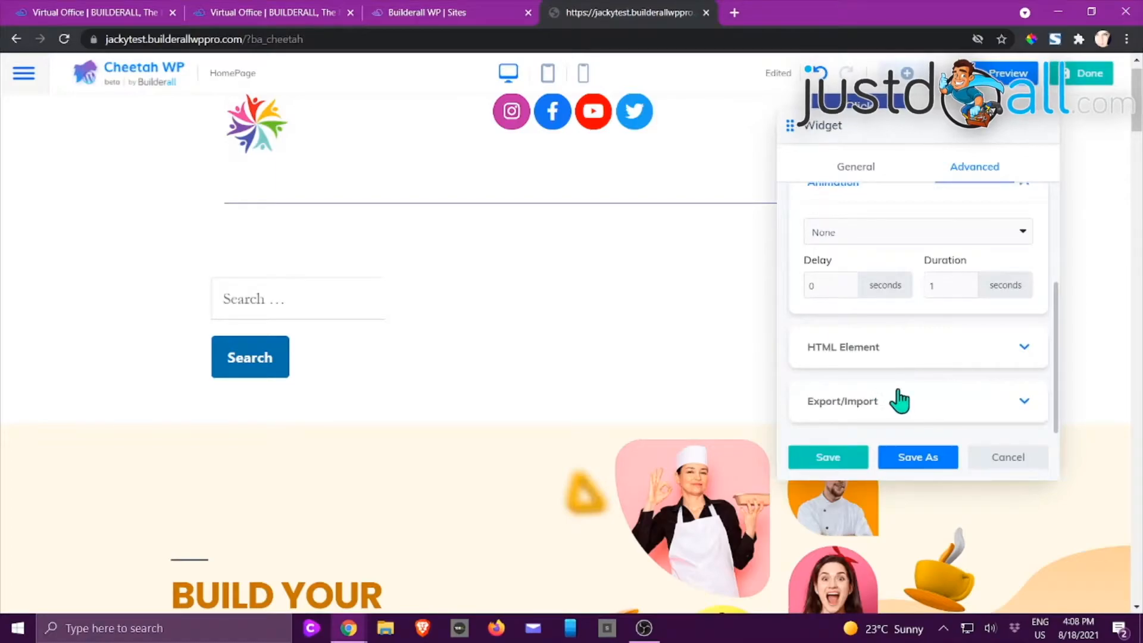
{"action": "left_click", "coordinate": [1006, 457]}
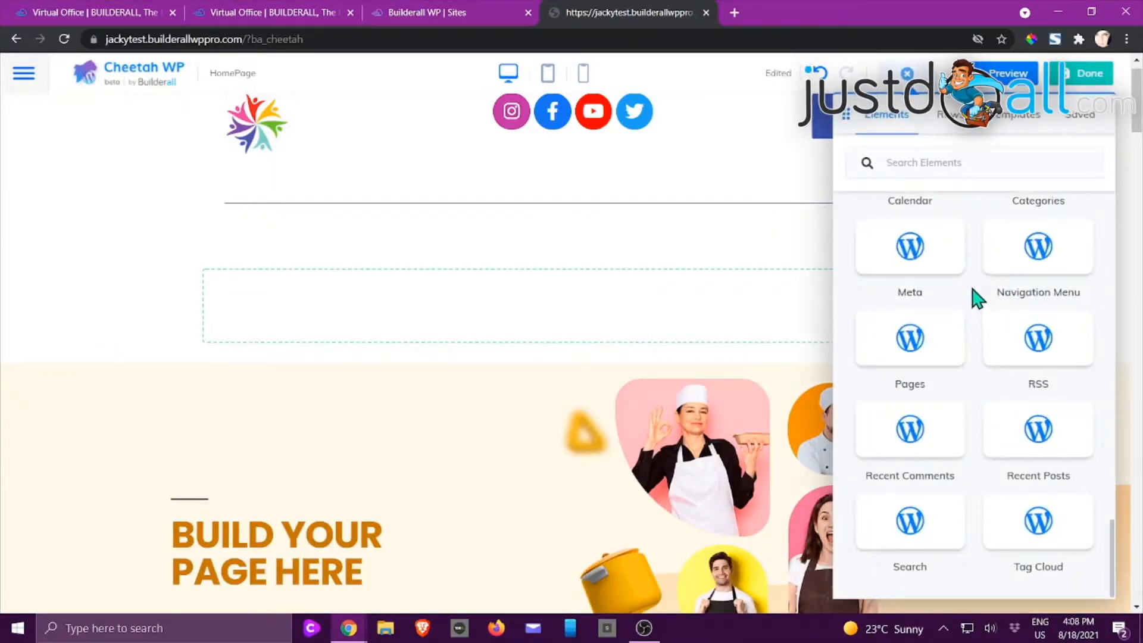
Place the Calendar widget in the empty row, view its general and advanced settings, and discard it.
{"action": "scroll", "coordinate": [977, 297], "scroll_direction": "up", "scroll_amount": 2}
{"action": "left_click_drag", "start_coordinate": [923, 354], "coordinate": [556, 362]}
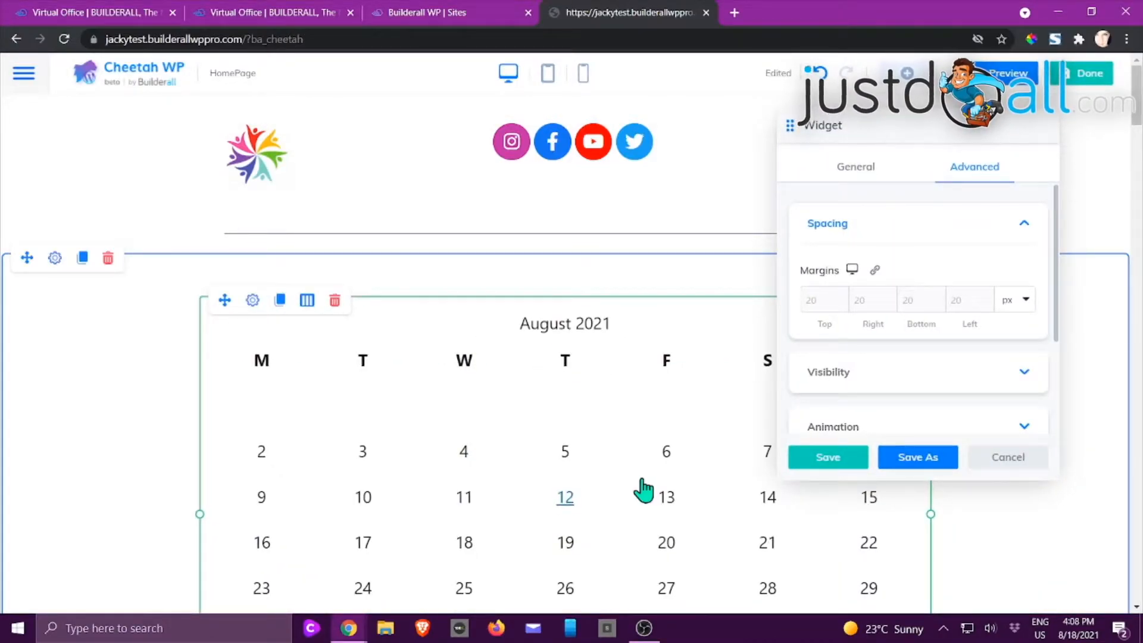
{"action": "scroll", "coordinate": [643, 490], "scroll_direction": "down", "scroll_amount": 4}
{"action": "scroll", "coordinate": [643, 490], "scroll_direction": "up", "scroll_amount": 2}
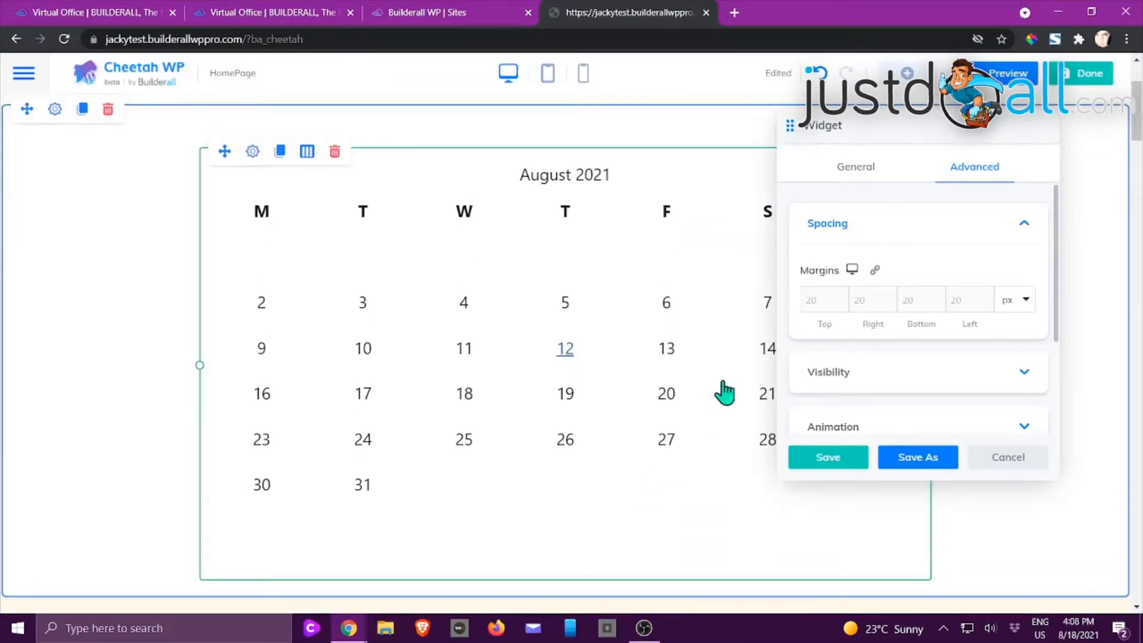
{"action": "left_click", "coordinate": [853, 176]}
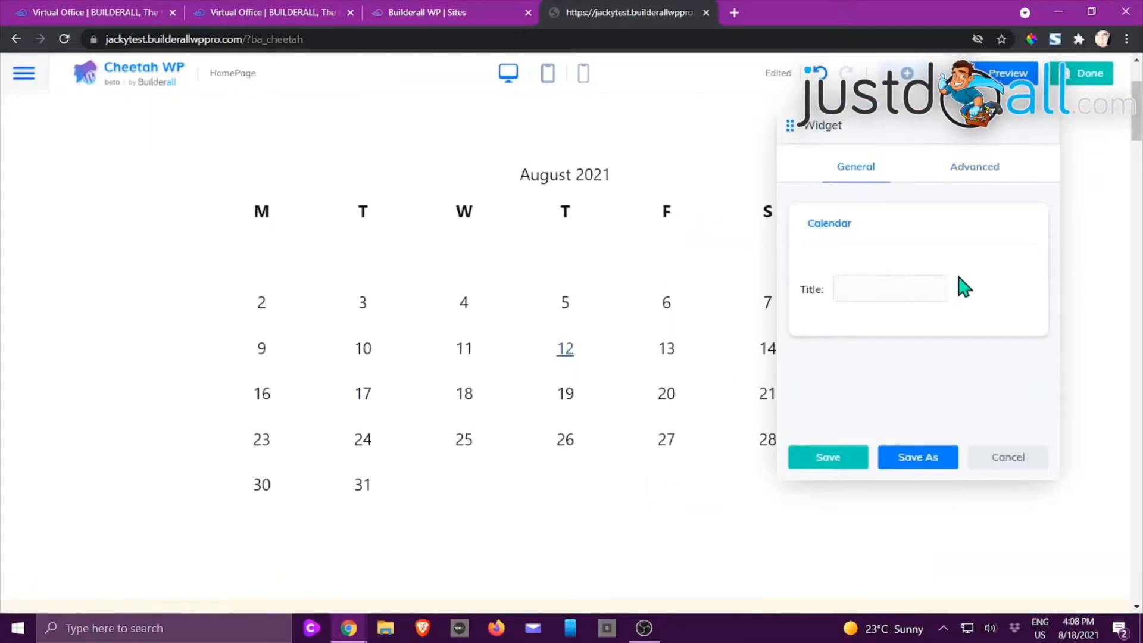
{"action": "left_click", "coordinate": [898, 288]}
{"action": "left_click", "coordinate": [973, 174]}
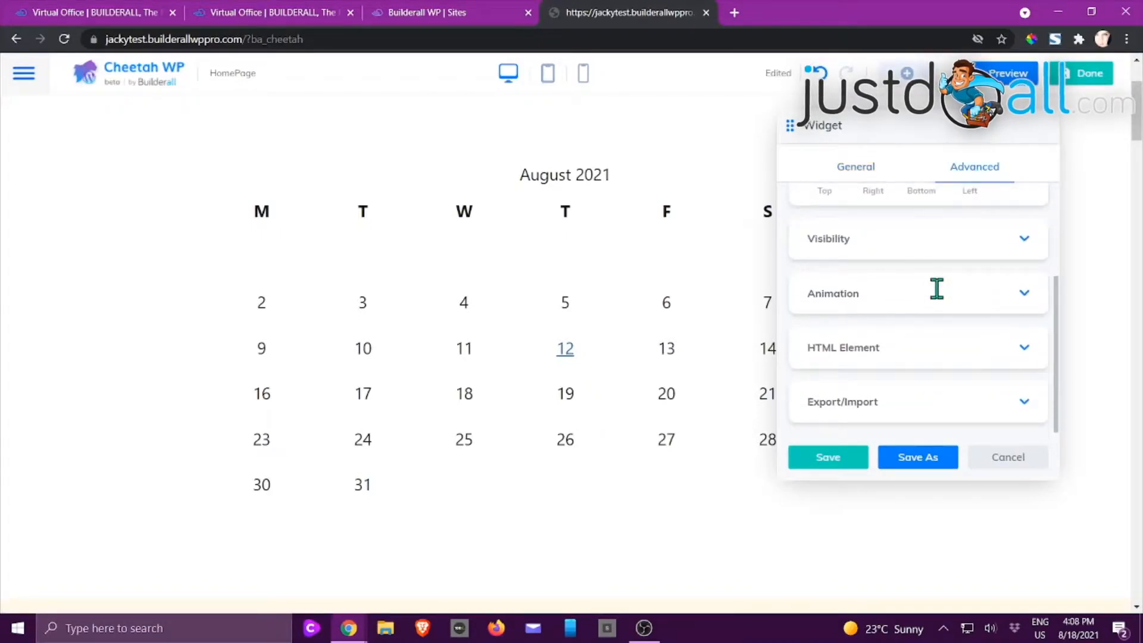
{"action": "left_click", "coordinate": [1012, 457]}
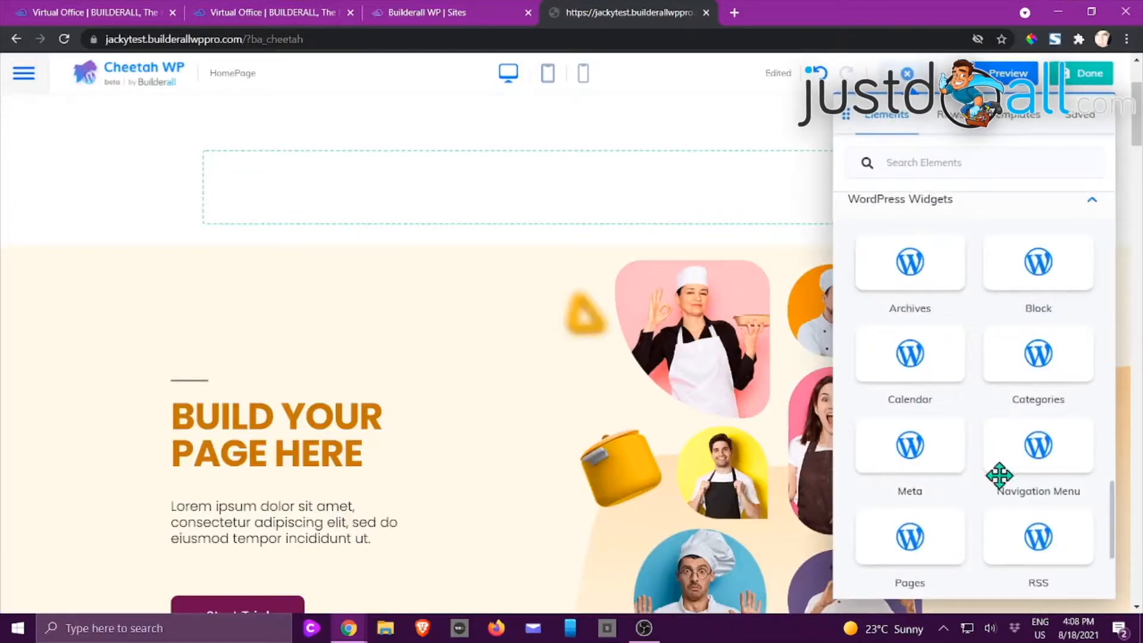
Look back through the element library from the WordPress Widgets up to the Basic elements.
{"action": "scroll", "coordinate": [1000, 476], "scroll_direction": "down", "scroll_amount": 3}
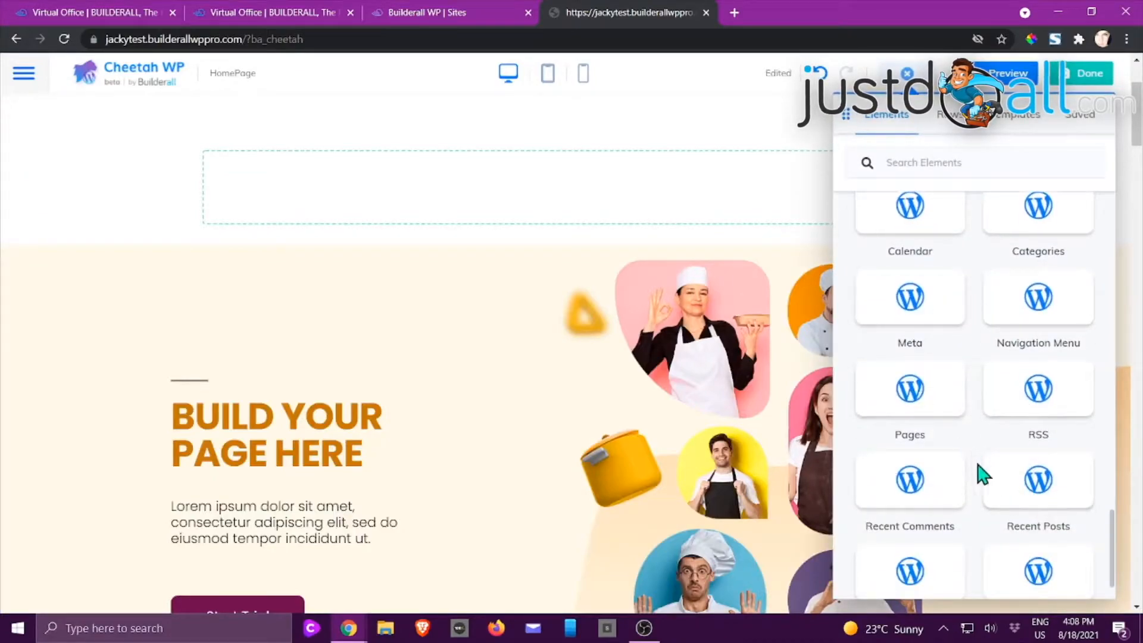
{"action": "scroll", "coordinate": [1000, 494], "scroll_direction": "down", "scroll_amount": 1}
{"action": "scroll", "coordinate": [1028, 512], "scroll_direction": "up", "scroll_amount": 10}
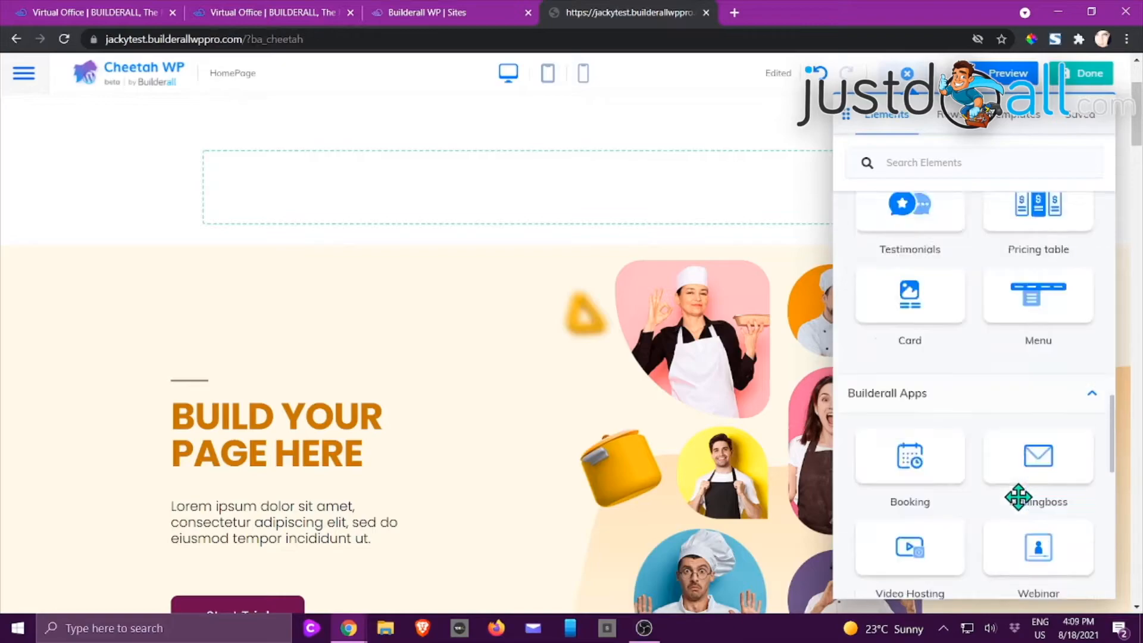
{"action": "scroll", "coordinate": [1028, 503], "scroll_direction": "up", "scroll_amount": 10}
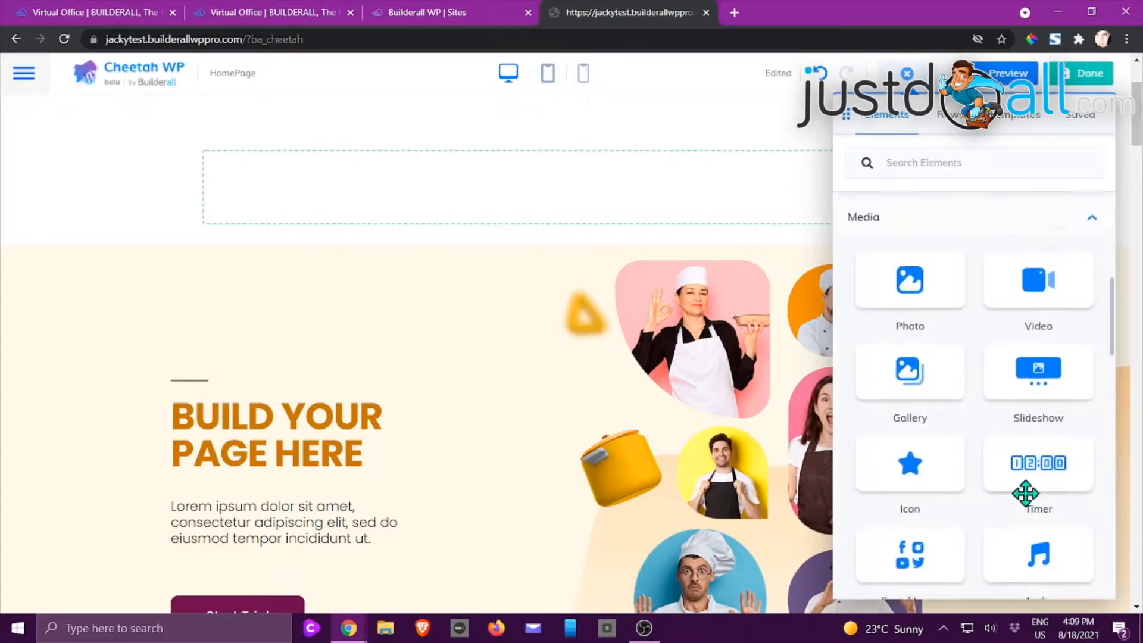
{"action": "scroll", "coordinate": [1013, 487], "scroll_direction": "up", "scroll_amount": 3}
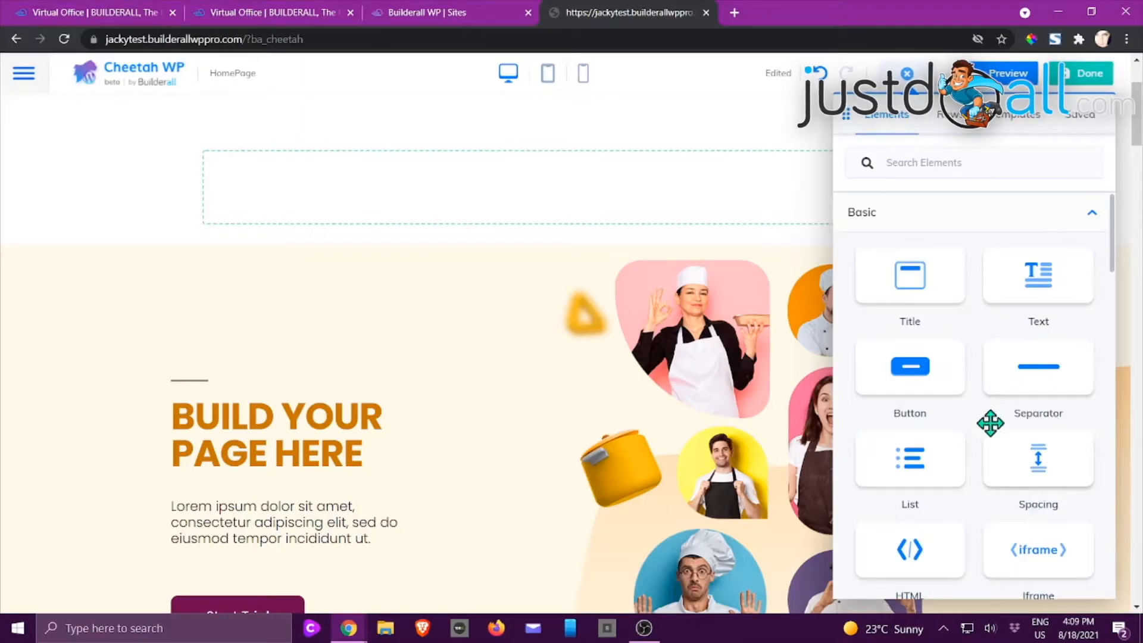
View the settings of the hero's chef photo and "BUILD YOUR PAGE HERE" title, closing them without saving.
{"action": "left_click", "coordinate": [742, 359]}
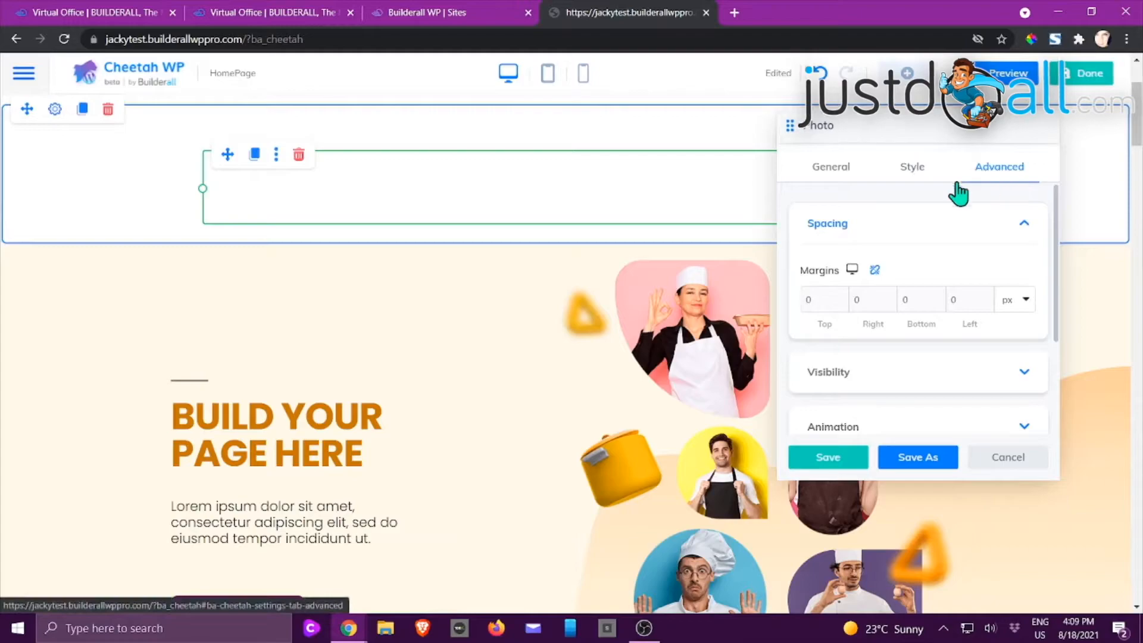
{"action": "left_click", "coordinate": [338, 420]}
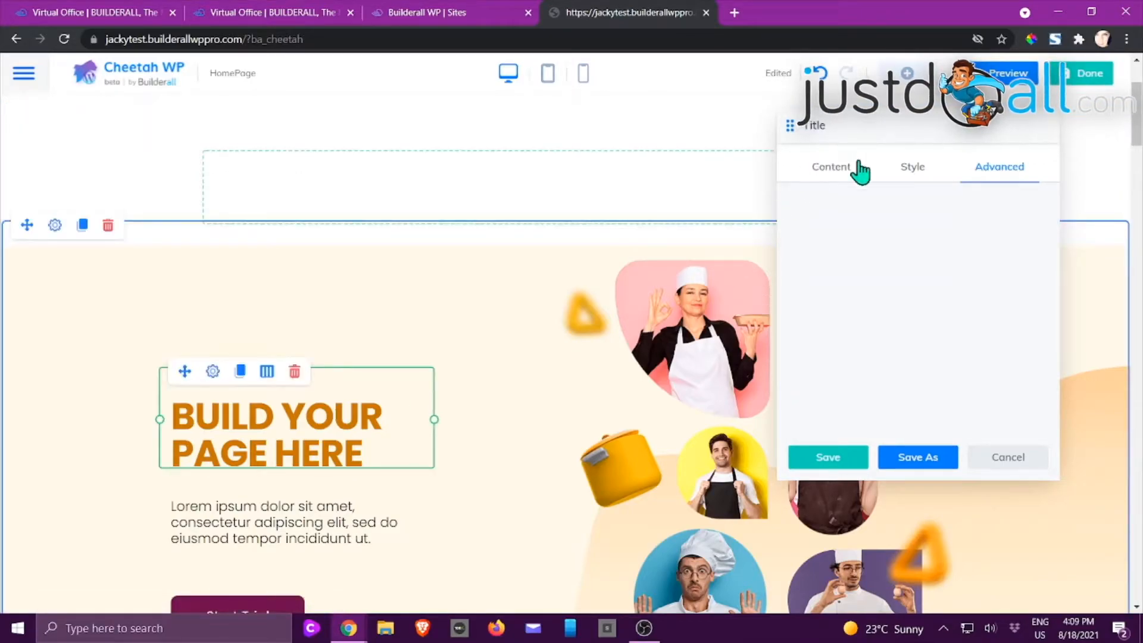
{"action": "left_click", "coordinate": [1007, 461]}
Move the chef photo from the hero section into the empty row below the header.
{"action": "left_click", "coordinate": [689, 374]}
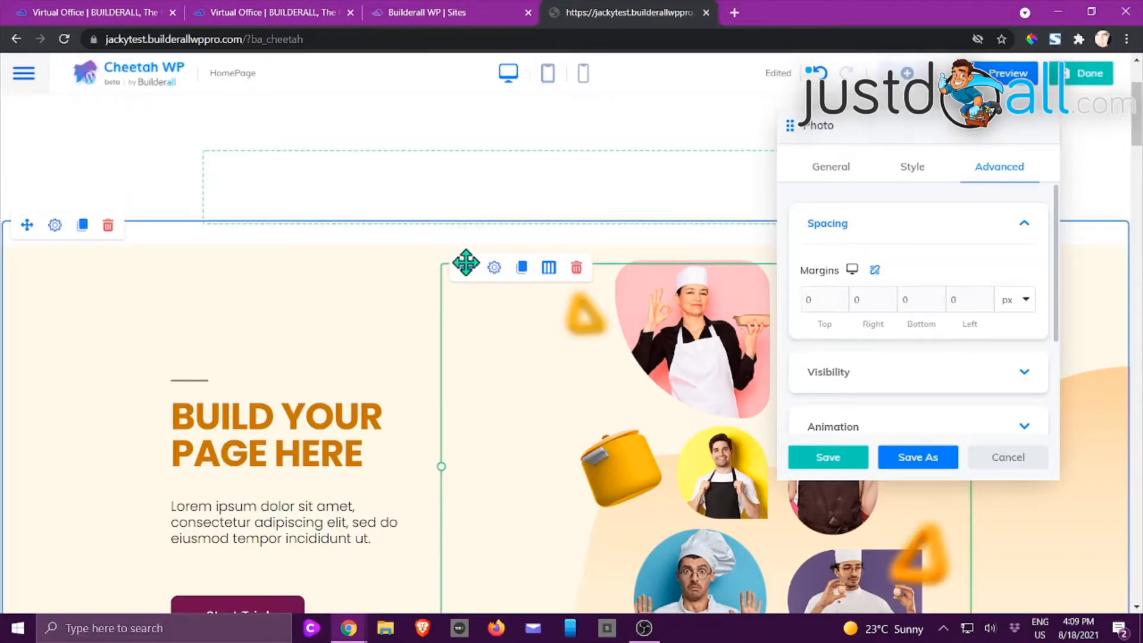
{"action": "left_click_drag", "start_coordinate": [465, 266], "coordinate": [617, 435]}
{"action": "scroll", "coordinate": [722, 433], "scroll_direction": "up", "scroll_amount": 3}
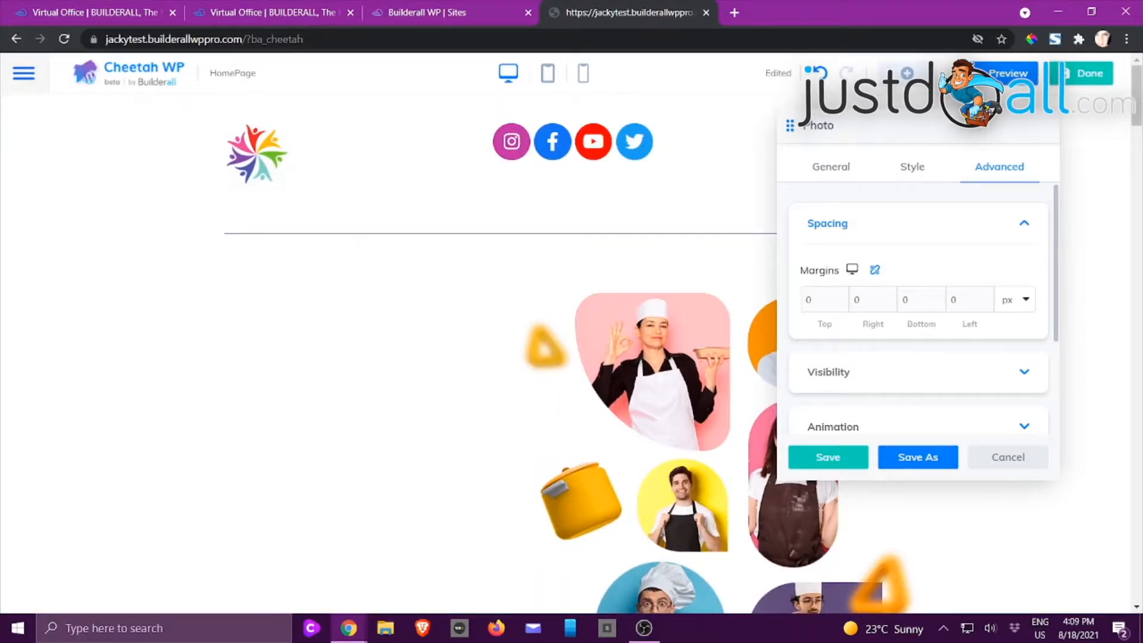
{"action": "key", "text": "alt+Tab"}
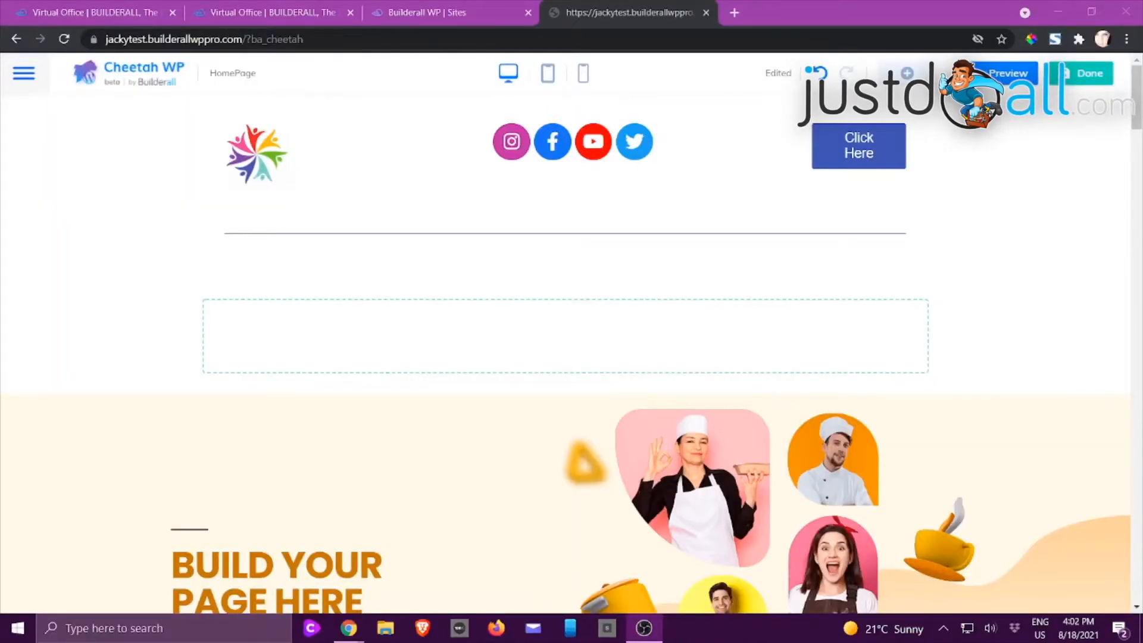
{"action": "key", "text": "alt+Tab"}
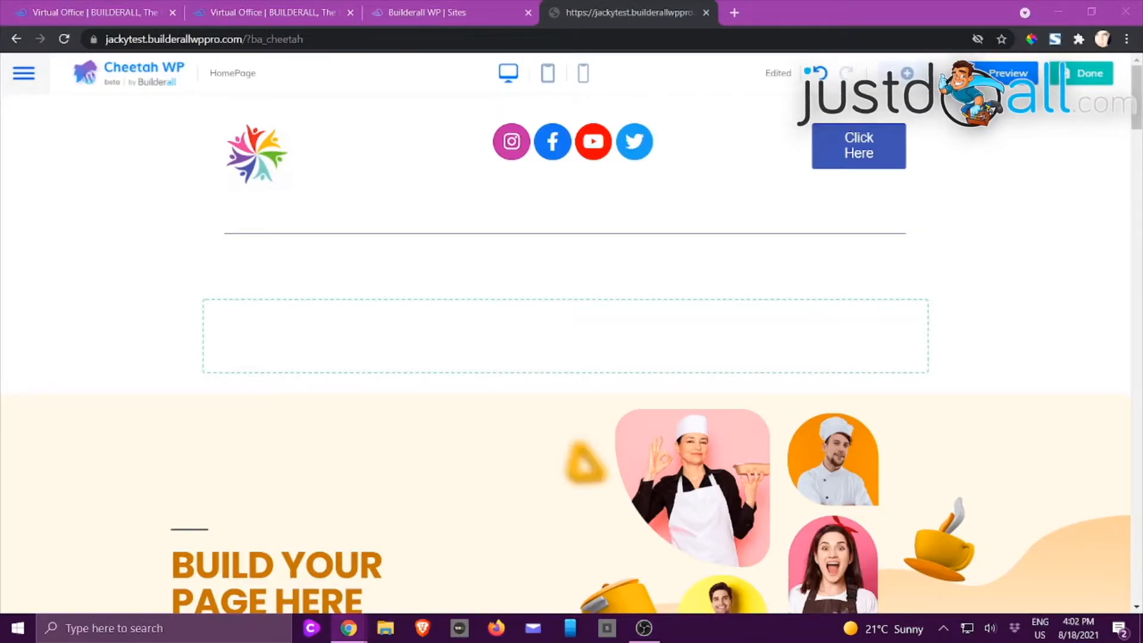
{"action": "left_click", "coordinate": [495, 347]}
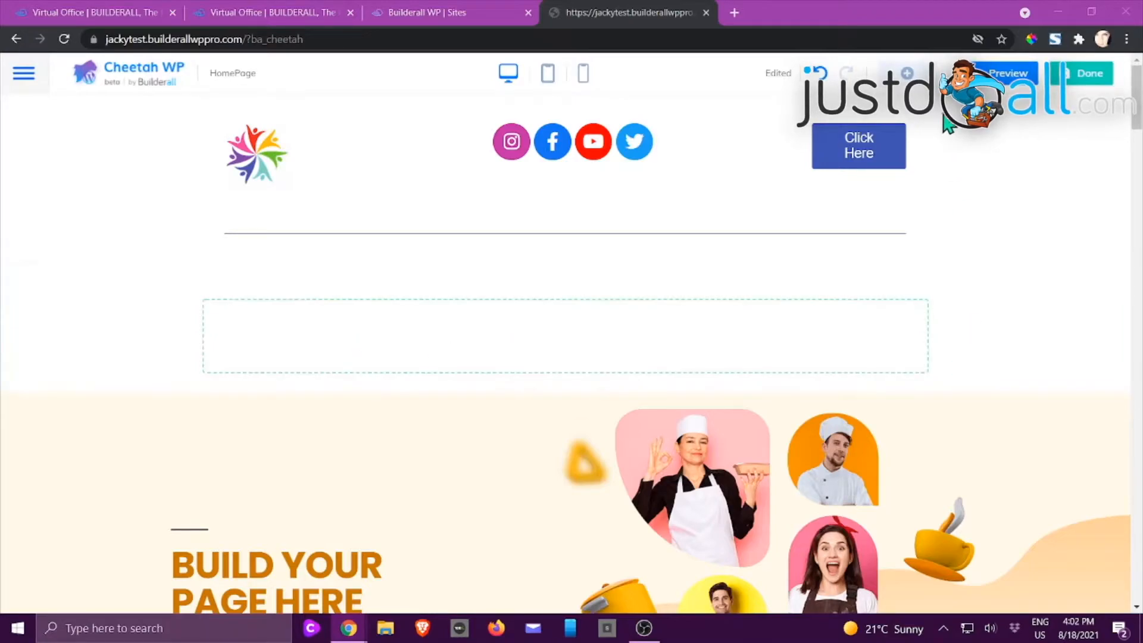
Place a Booking element from the Builderall Apps group in the empty row below the header.
{"action": "left_click", "coordinate": [907, 73]}
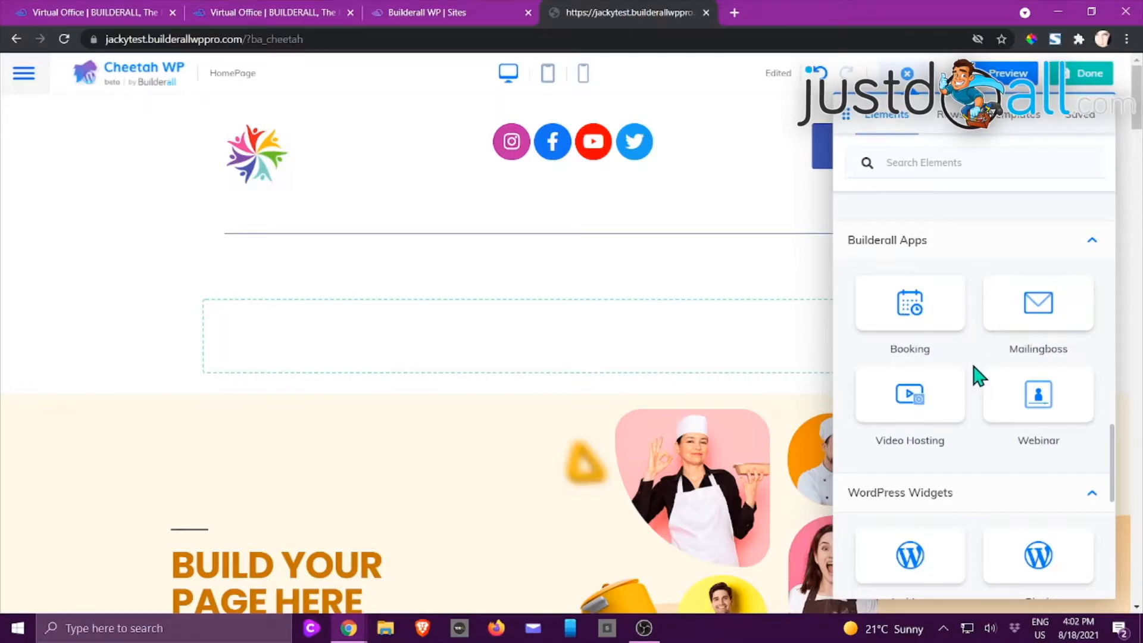
{"action": "left_click_drag", "start_coordinate": [910, 304], "coordinate": [516, 376]}
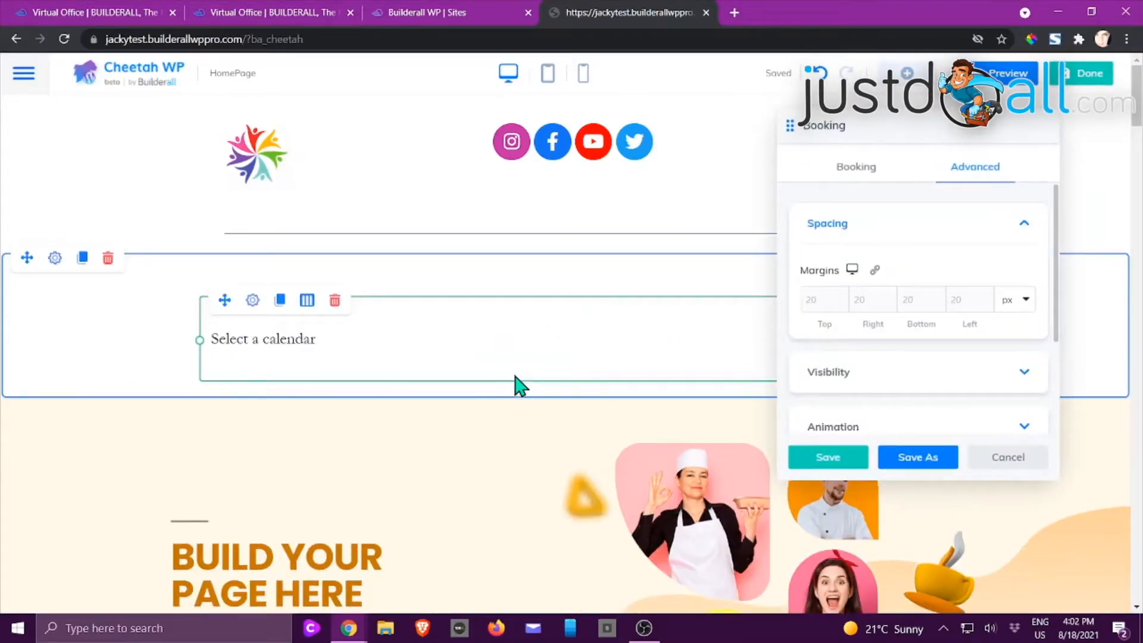
Set the Booking element's calendar to Health Coach2.
{"action": "left_click", "coordinate": [843, 174]}
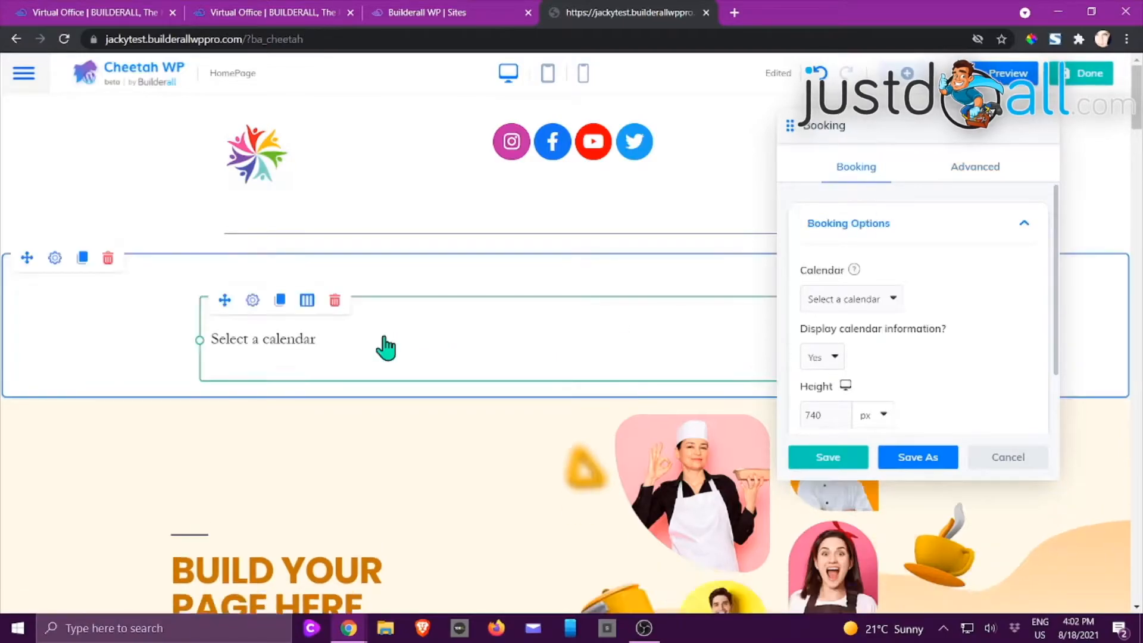
{"action": "left_click", "coordinate": [899, 301]}
{"action": "left_click", "coordinate": [972, 351]}
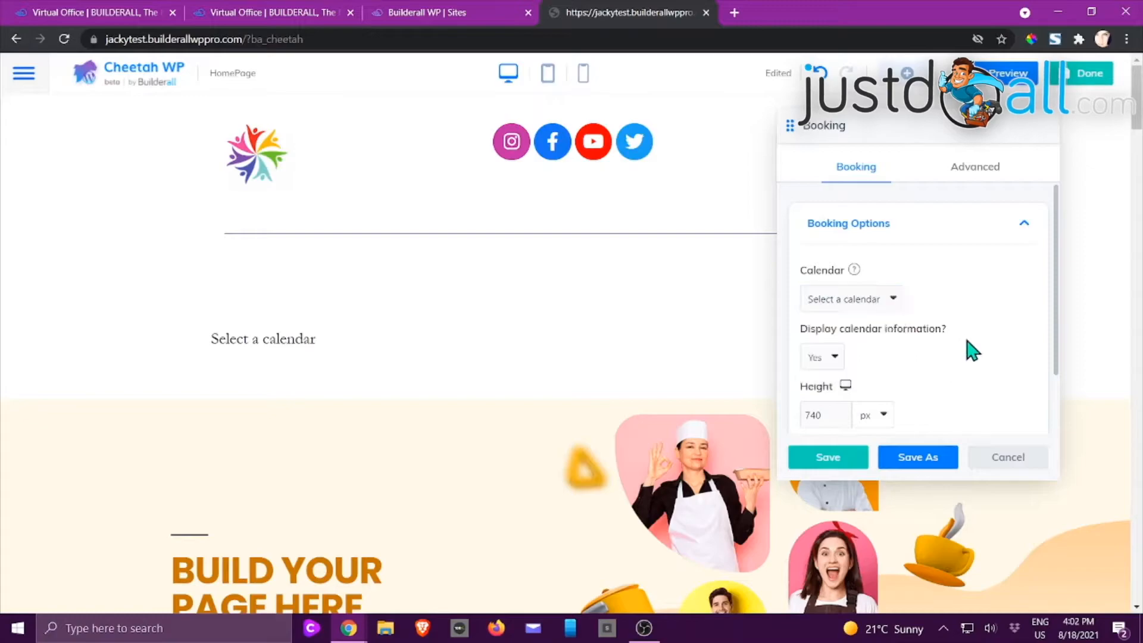
{"action": "scroll", "coordinate": [972, 351], "scroll_direction": "down", "scroll_amount": 1}
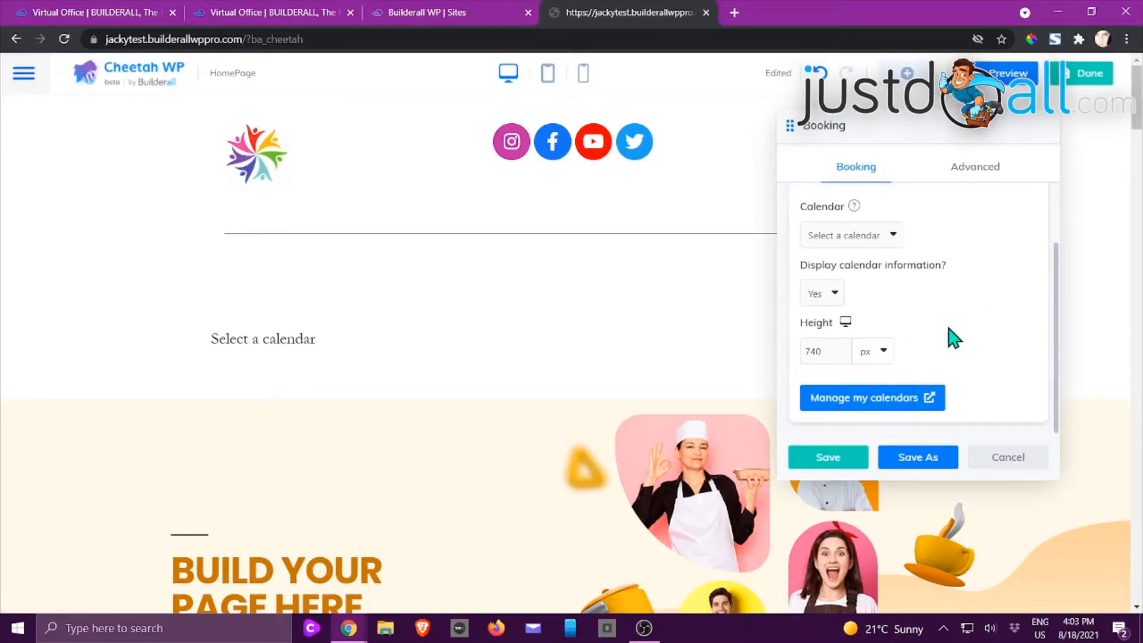
{"action": "scroll", "coordinate": [955, 338], "scroll_direction": "up", "scroll_amount": 1}
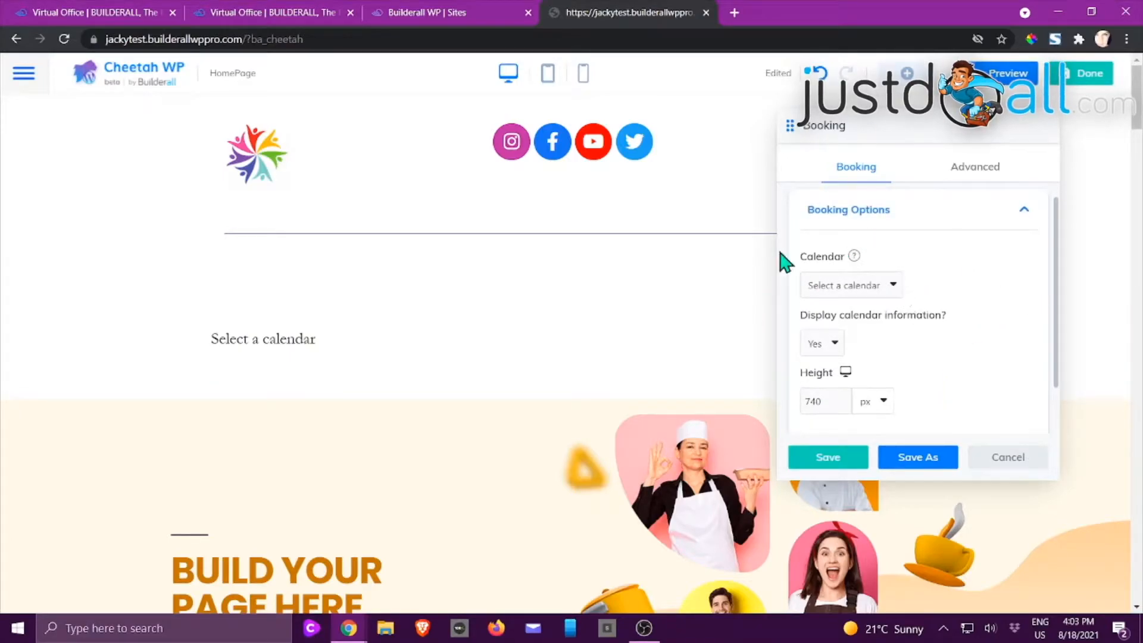
{"action": "left_click", "coordinate": [899, 284]}
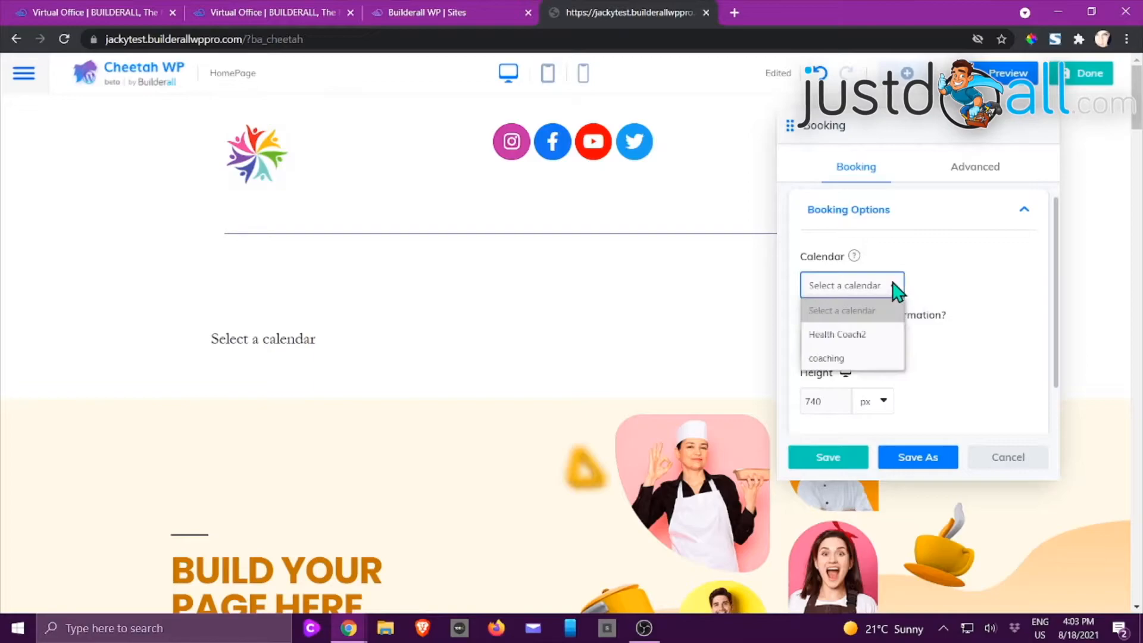
{"action": "left_click", "coordinate": [857, 338]}
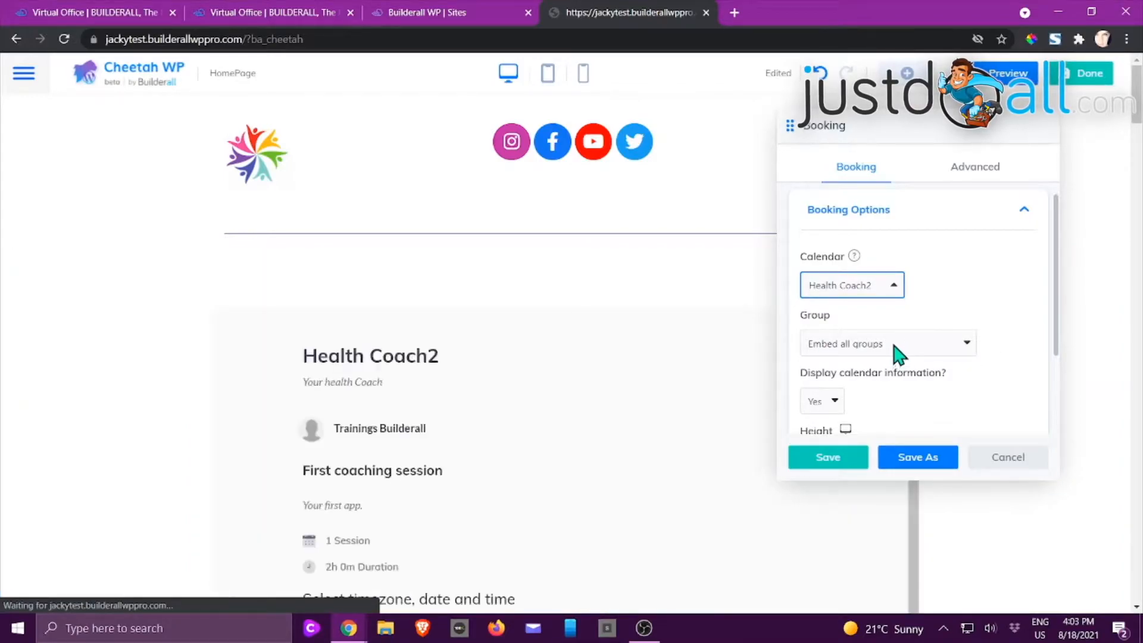
Review the Booking element's group, calendar information and height options without changing them.
{"action": "left_click", "coordinate": [961, 350]}
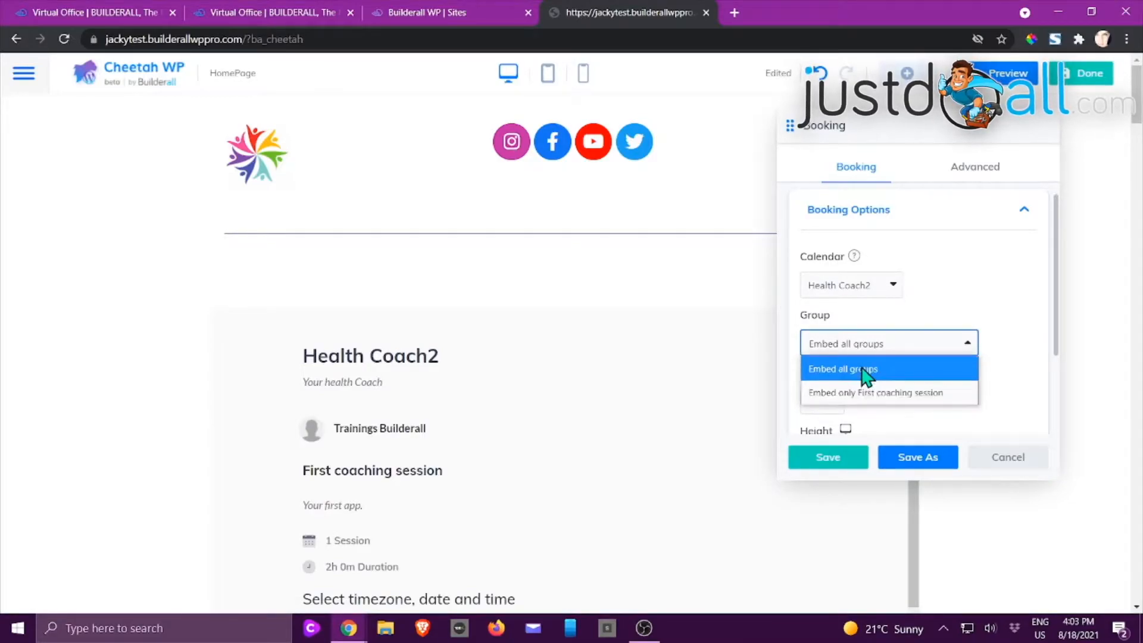
{"action": "left_click", "coordinate": [938, 298]}
{"action": "scroll", "coordinate": [939, 297], "scroll_direction": "down", "scroll_amount": 2}
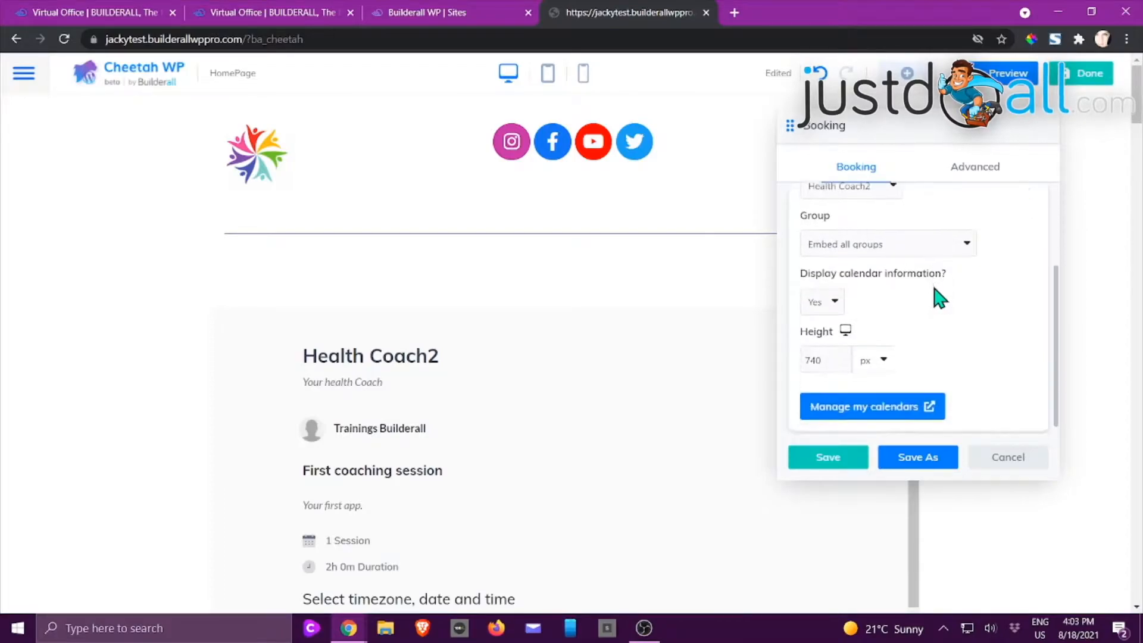
{"action": "left_click", "coordinate": [835, 306]}
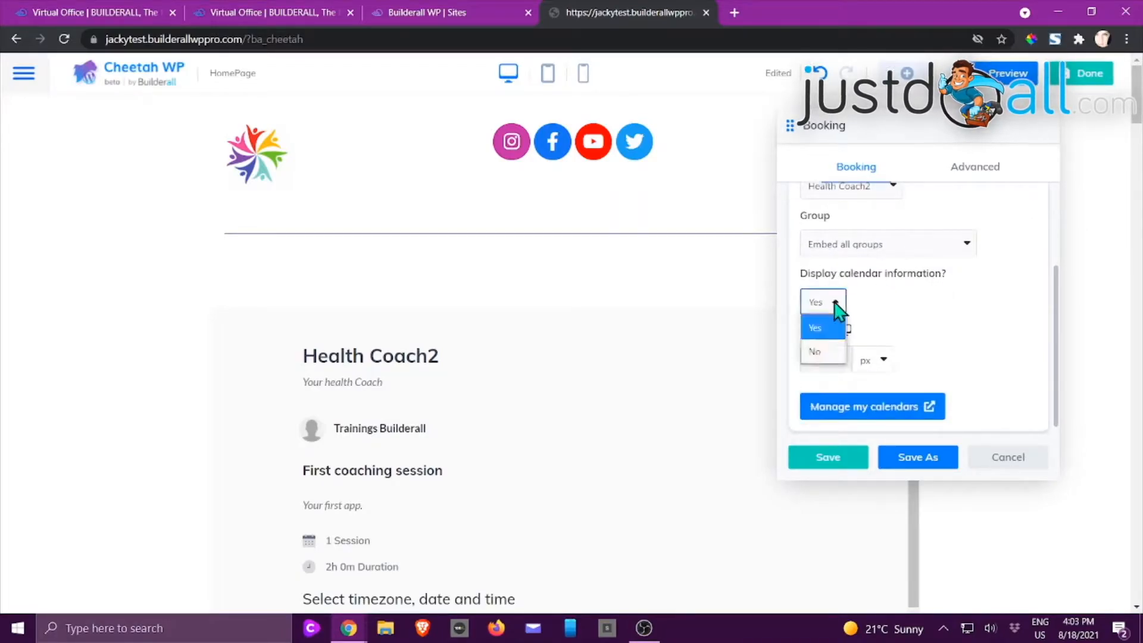
{"action": "left_click", "coordinate": [835, 306]}
{"action": "scroll", "coordinate": [839, 316], "scroll_direction": "down", "scroll_amount": 1}
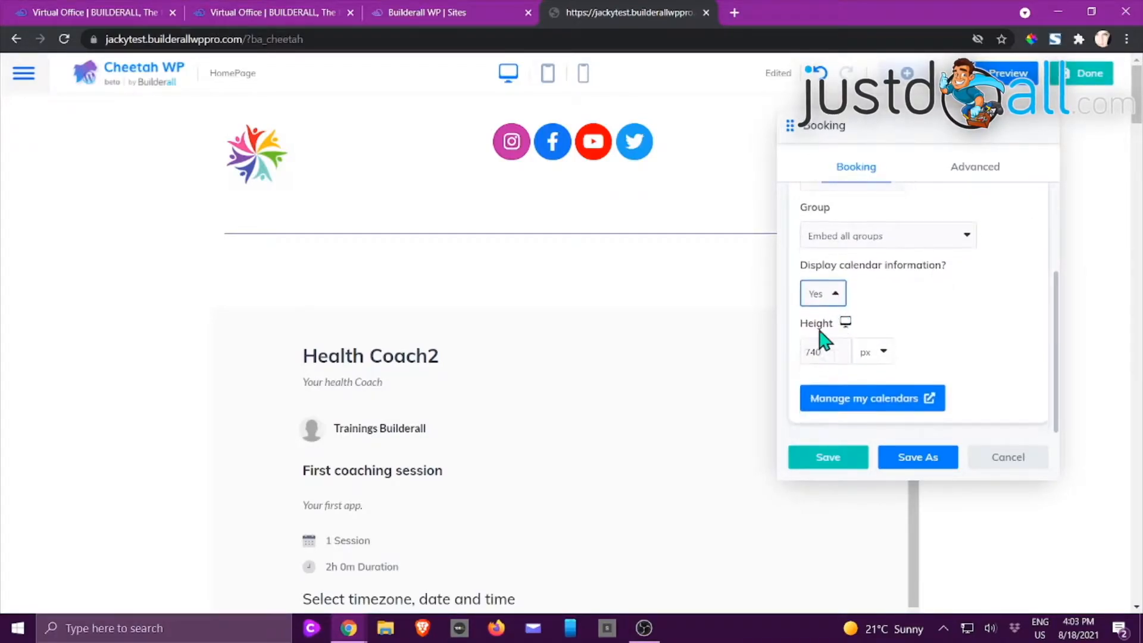
{"action": "scroll", "coordinate": [982, 334], "scroll_direction": "up", "scroll_amount": 2}
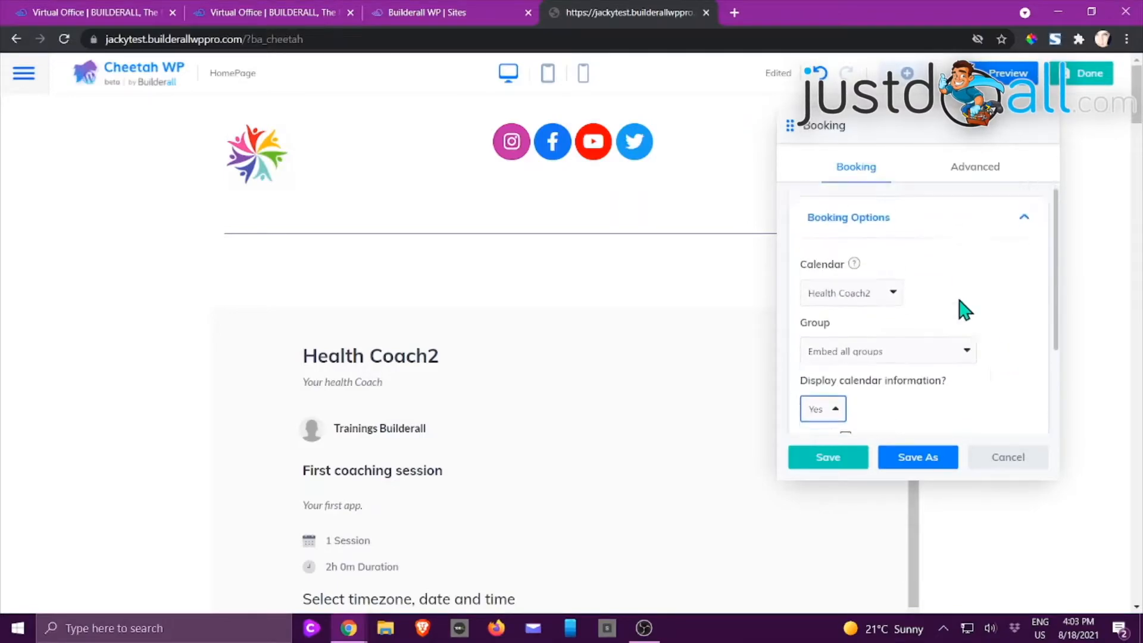
Review the Booking element's advanced spacing and visibility settings, and cancel the element without saving.
{"action": "left_click", "coordinate": [979, 179]}
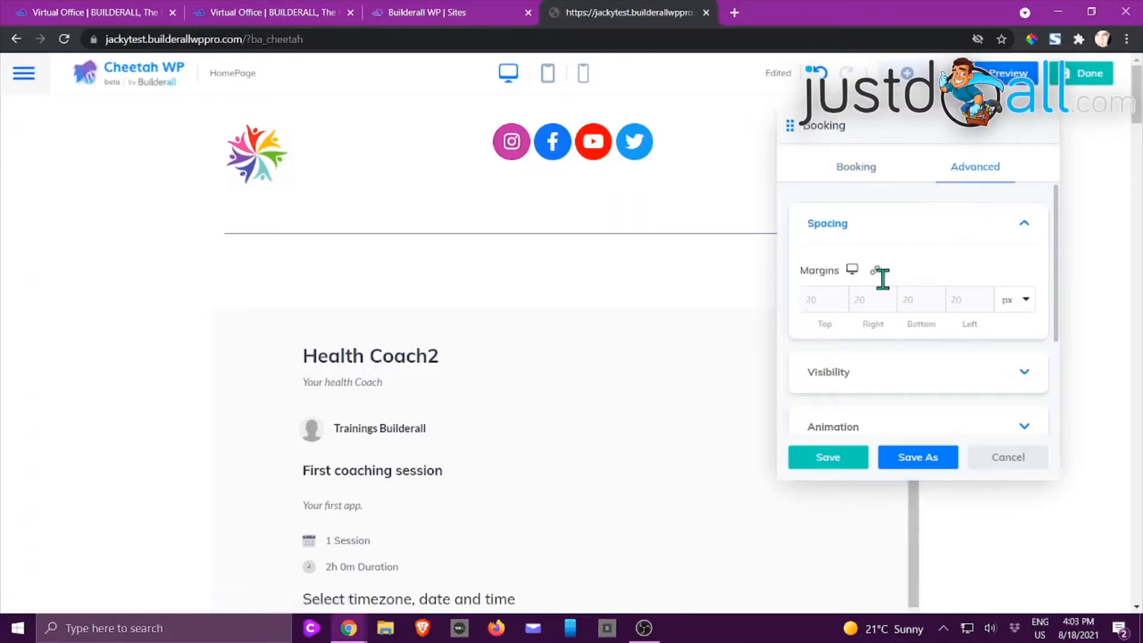
{"action": "scroll", "coordinate": [905, 291], "scroll_direction": "down", "scroll_amount": 2}
{"action": "scroll", "coordinate": [921, 292], "scroll_direction": "up", "scroll_amount": 2}
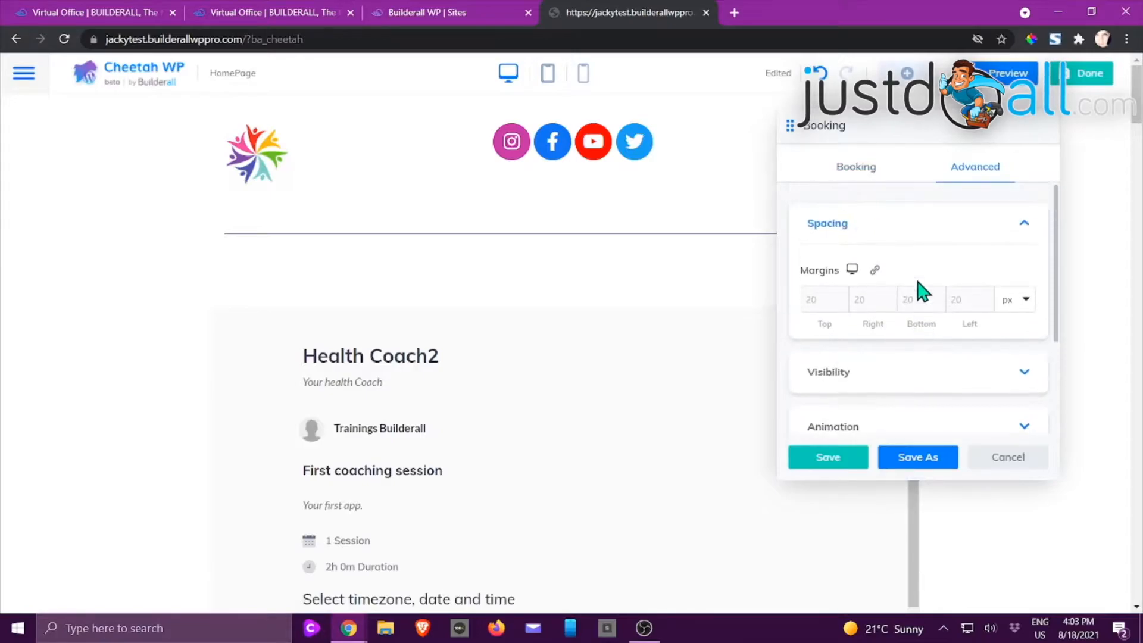
{"action": "scroll", "coordinate": [921, 292], "scroll_direction": "down", "scroll_amount": 2}
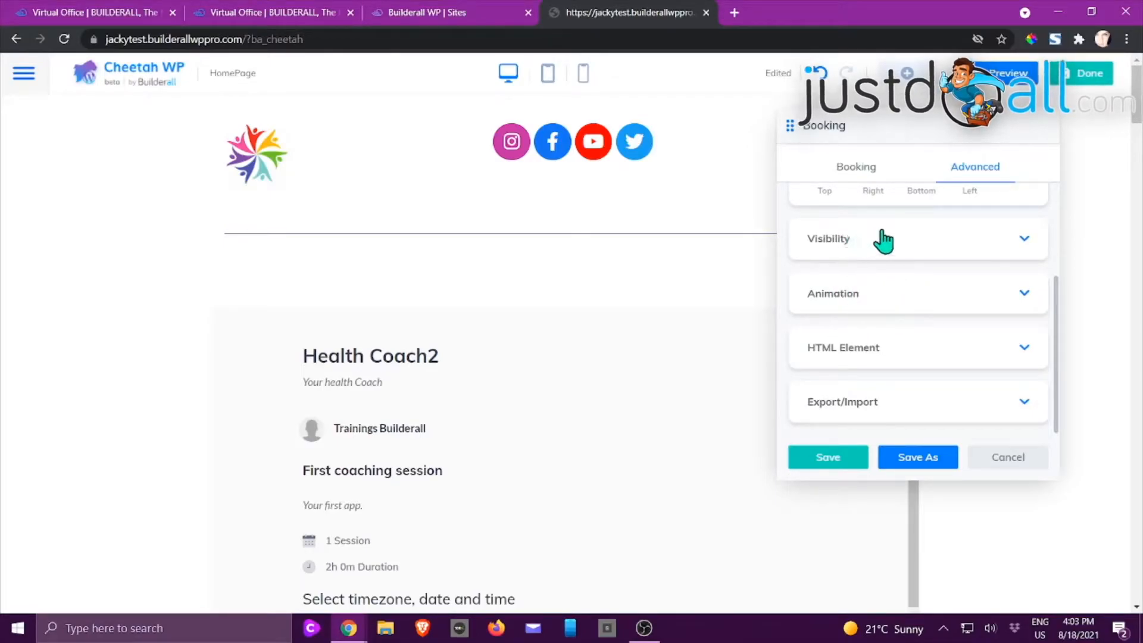
{"action": "left_click", "coordinate": [855, 239]}
{"action": "scroll", "coordinate": [893, 280], "scroll_direction": "down", "scroll_amount": 1}
{"action": "scroll", "coordinate": [955, 291], "scroll_direction": "up", "scroll_amount": 3}
{"action": "scroll", "coordinate": [958, 292], "scroll_direction": "down", "scroll_amount": 3}
{"action": "scroll", "coordinate": [960, 291], "scroll_direction": "down", "scroll_amount": 1}
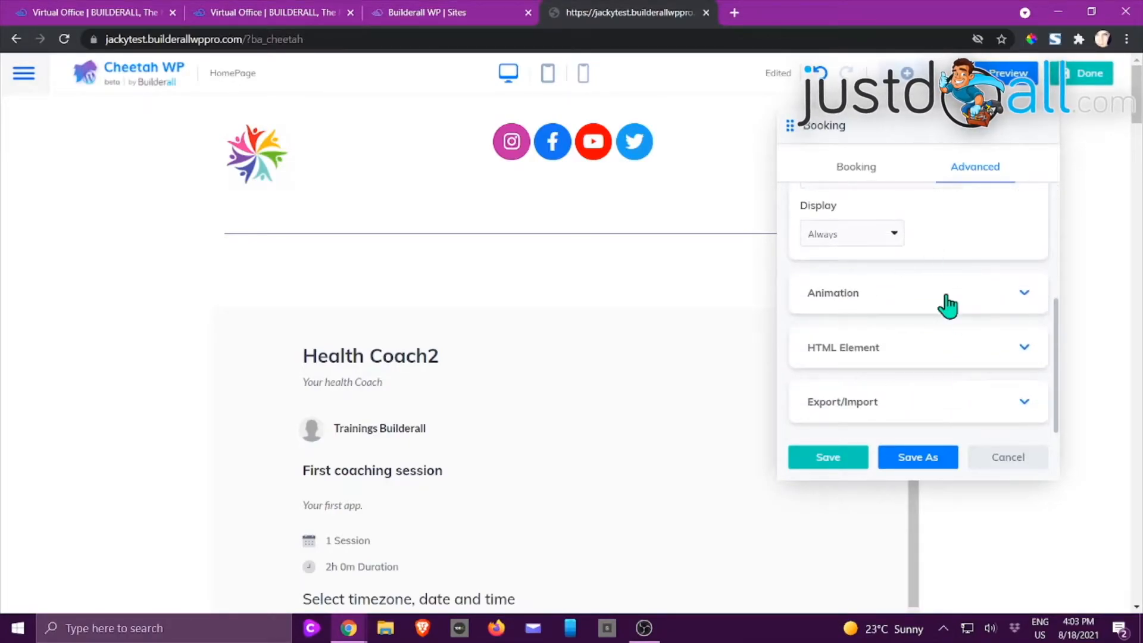
{"action": "scroll", "coordinate": [926, 327], "scroll_direction": "up", "scroll_amount": 3}
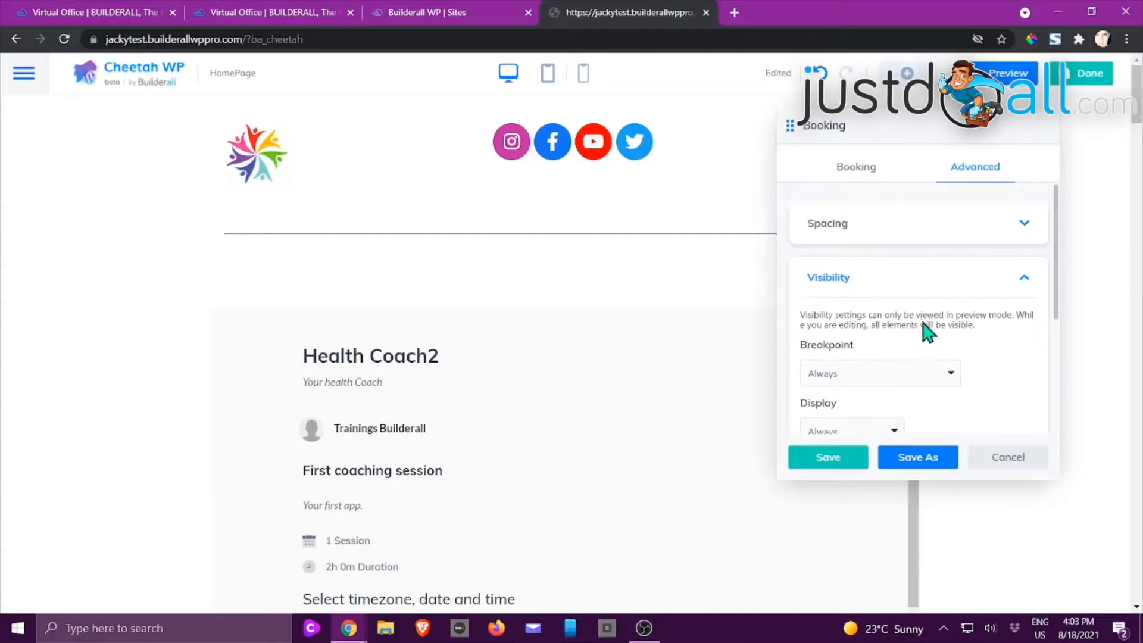
{"action": "left_click", "coordinate": [1006, 458]}
Place a Mailingboss element in the empty row below the header and connect it to the Viral Contest $100 list.
{"action": "left_click", "coordinate": [906, 74]}
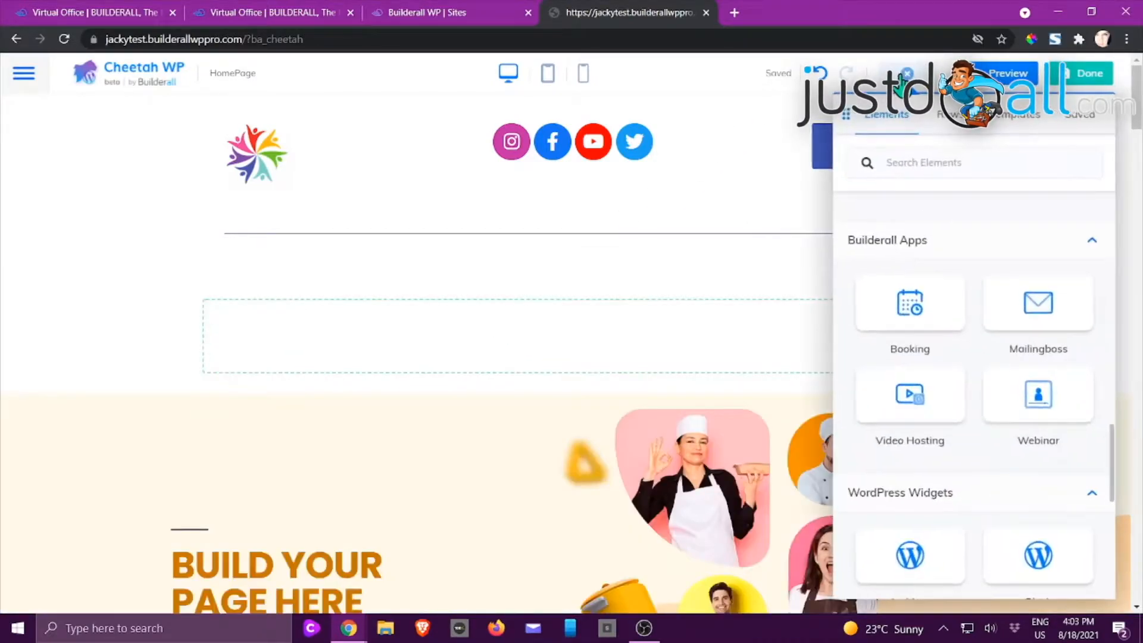
{"action": "left_click_drag", "start_coordinate": [1033, 309], "coordinate": [500, 369]}
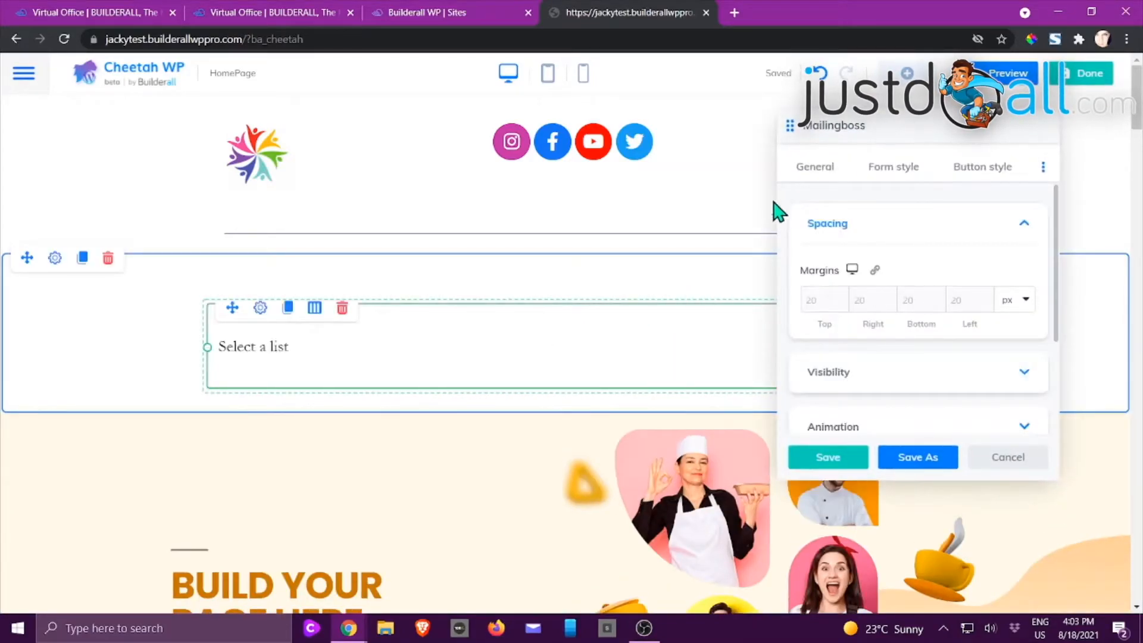
{"action": "left_click", "coordinate": [811, 170]}
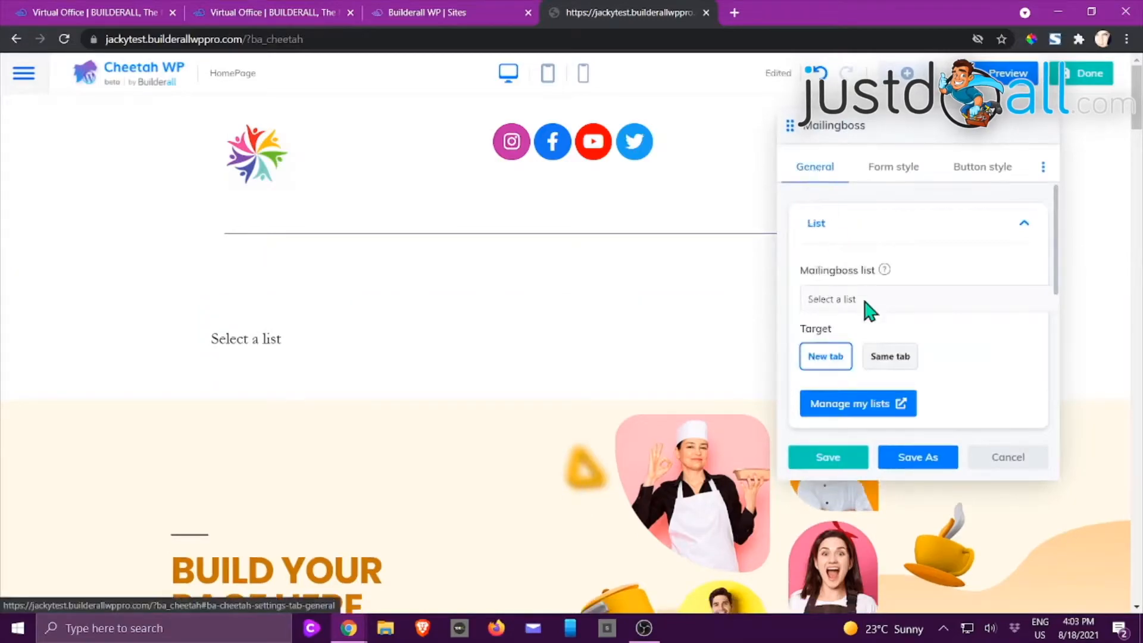
{"action": "left_click", "coordinate": [943, 301]}
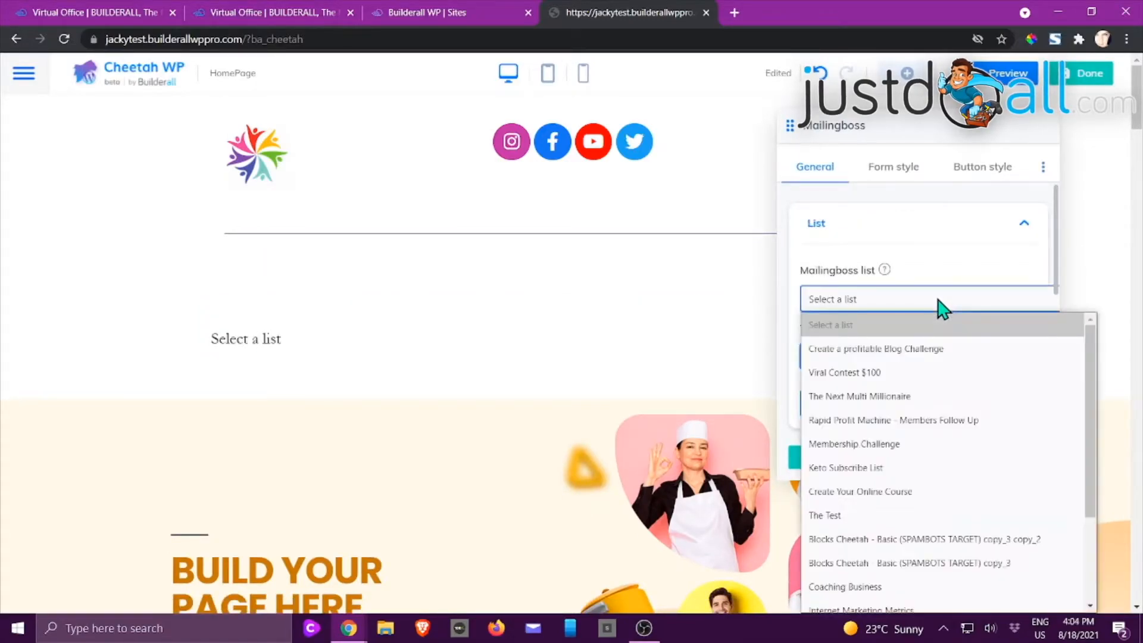
{"action": "left_click", "coordinate": [877, 374]}
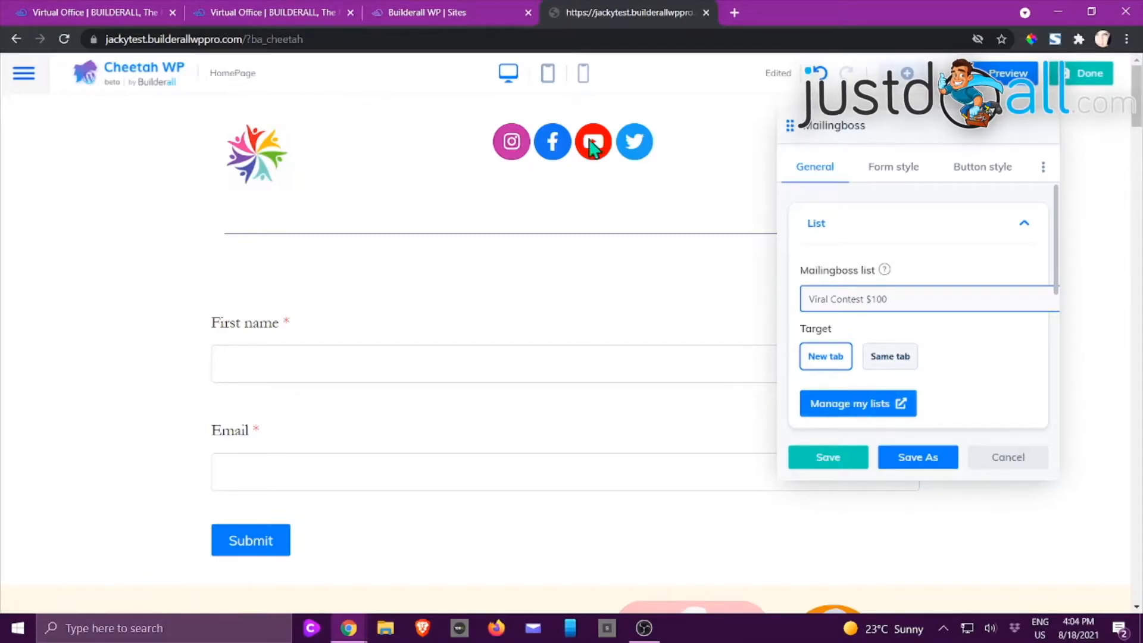
Review the Mailingboss form style and button style settings, and cancel the element without saving.
{"action": "left_click", "coordinate": [892, 173]}
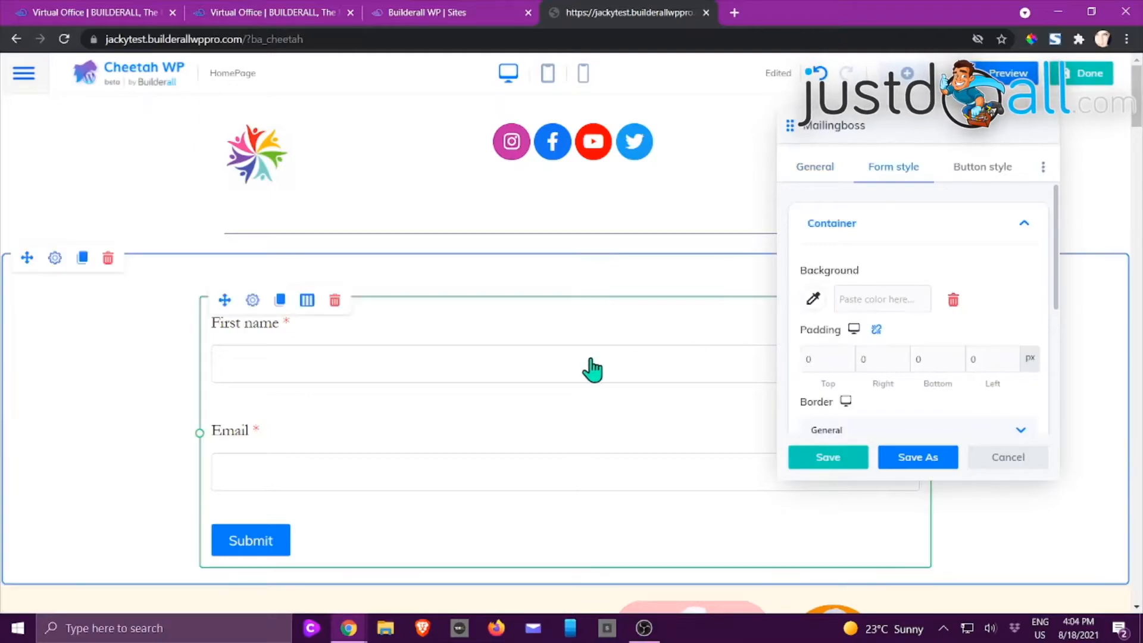
{"action": "scroll", "coordinate": [869, 332], "scroll_direction": "down", "scroll_amount": 5}
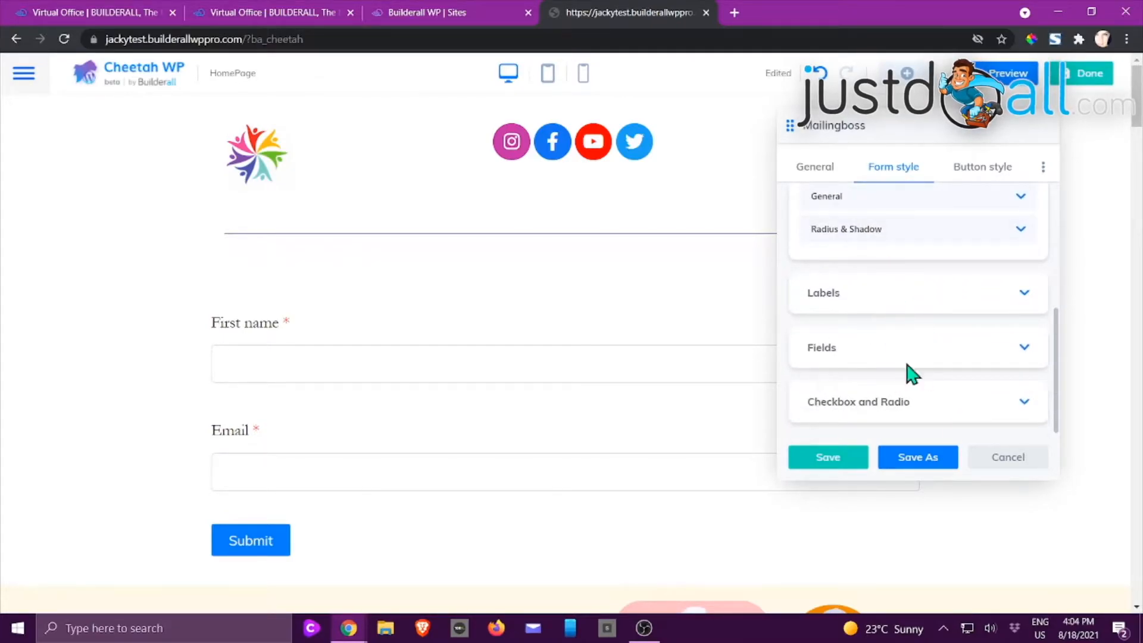
{"action": "left_click", "coordinate": [988, 176]}
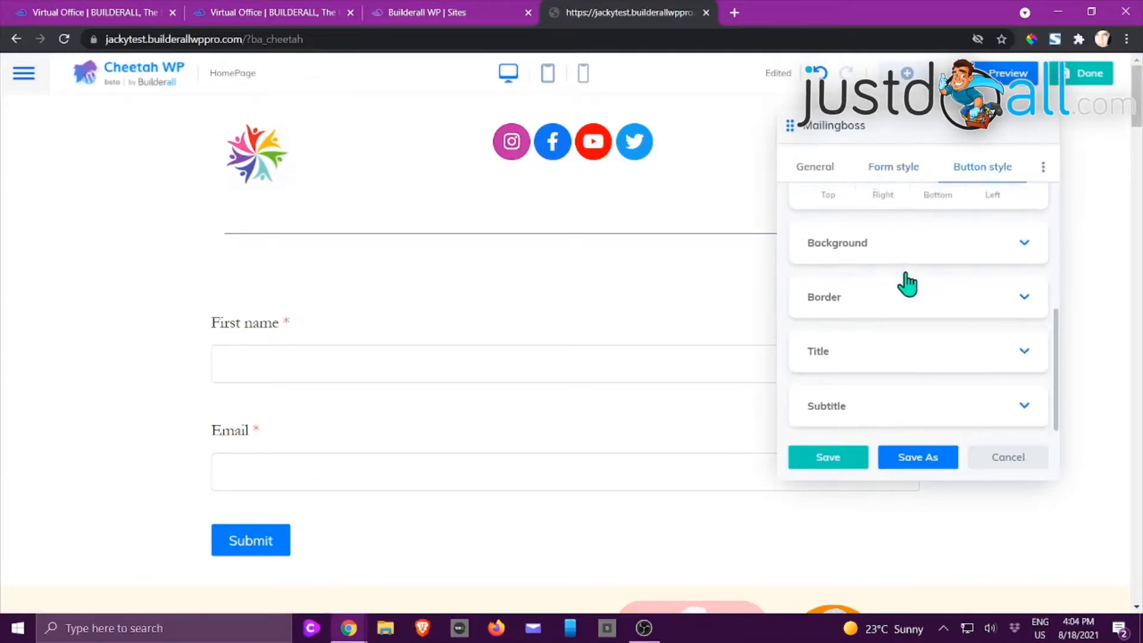
{"action": "scroll", "coordinate": [926, 288], "scroll_direction": "up", "scroll_amount": 3}
{"action": "scroll", "coordinate": [926, 288], "scroll_direction": "down", "scroll_amount": 3}
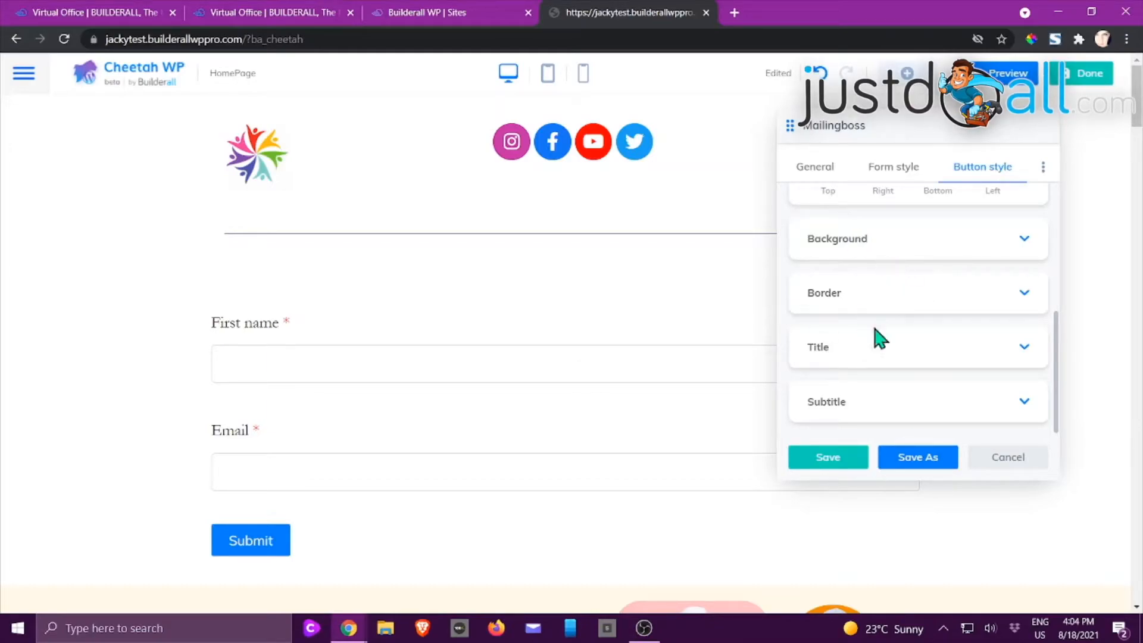
{"action": "left_click", "coordinate": [1005, 459]}
Place a Video Hosting element in the empty row below the header and choose a Project Murphy 4.0 testimonial as its video.
{"action": "left_click", "coordinate": [907, 74]}
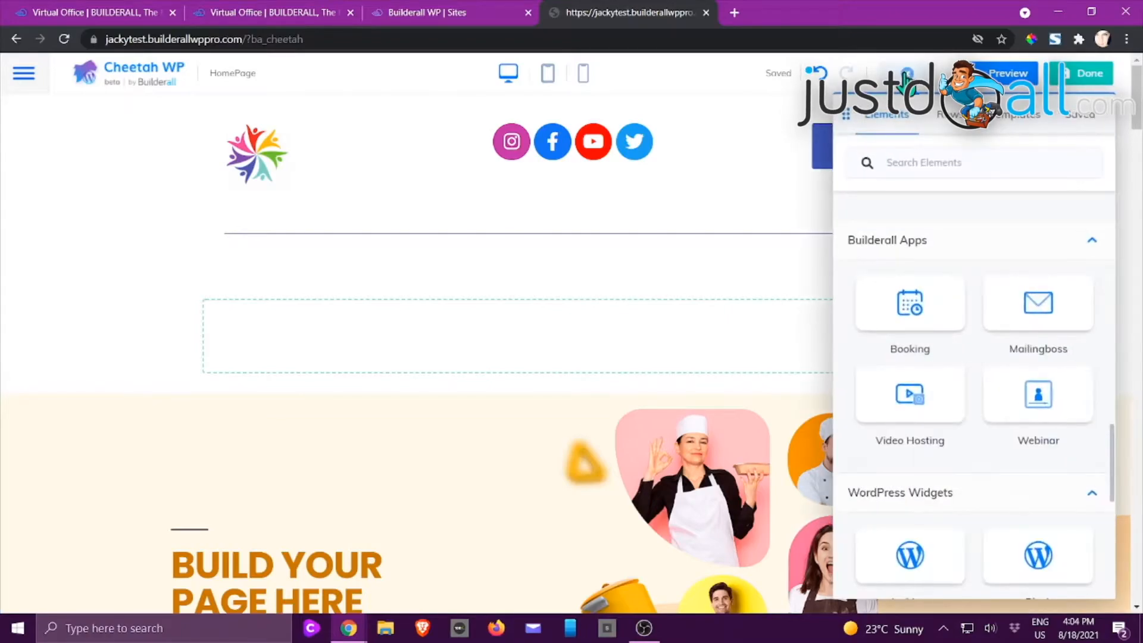
{"action": "scroll", "coordinate": [977, 243], "scroll_direction": "up", "scroll_amount": 3}
{"action": "scroll", "coordinate": [976, 243], "scroll_direction": "down", "scroll_amount": 5}
{"action": "left_click_drag", "start_coordinate": [910, 294], "coordinate": [581, 375]}
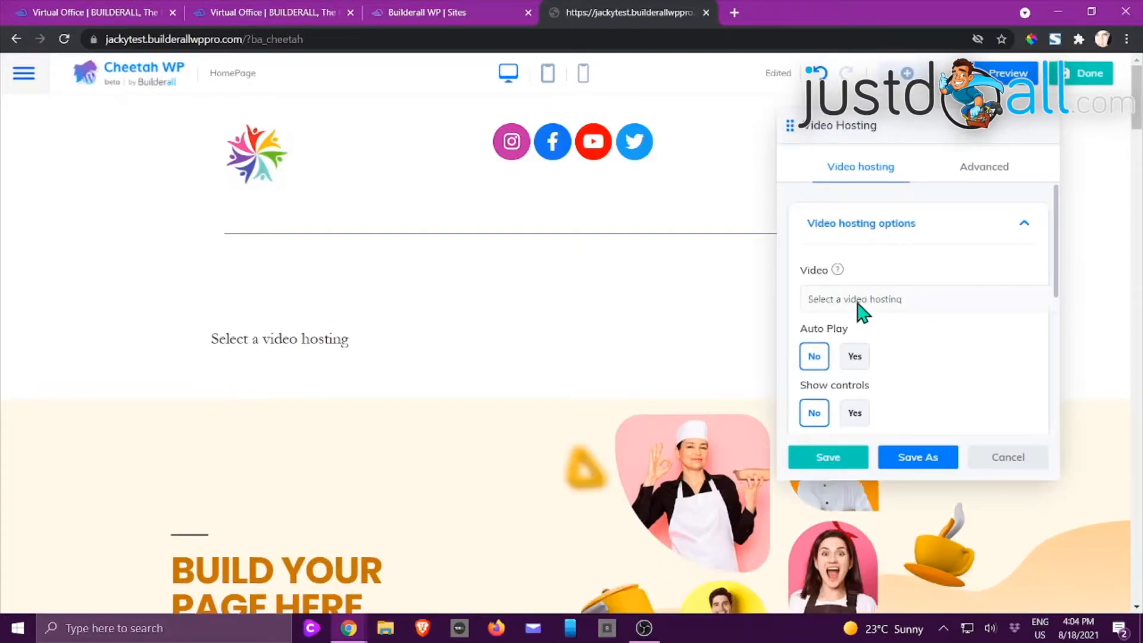
{"action": "left_click", "coordinate": [914, 306]}
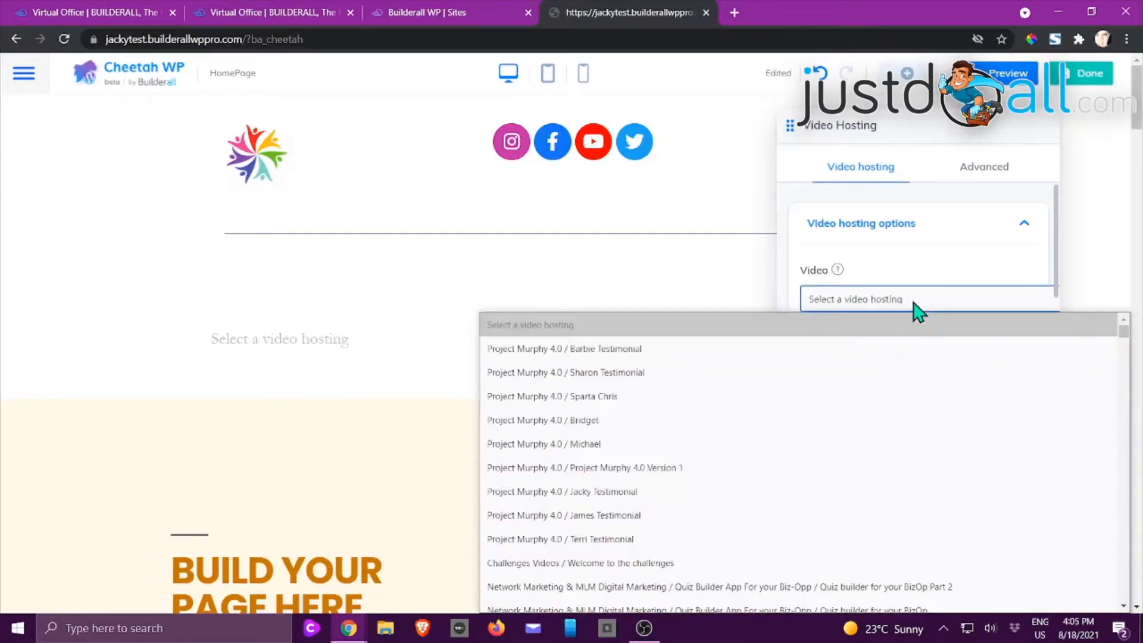
{"action": "left_click", "coordinate": [638, 479]}
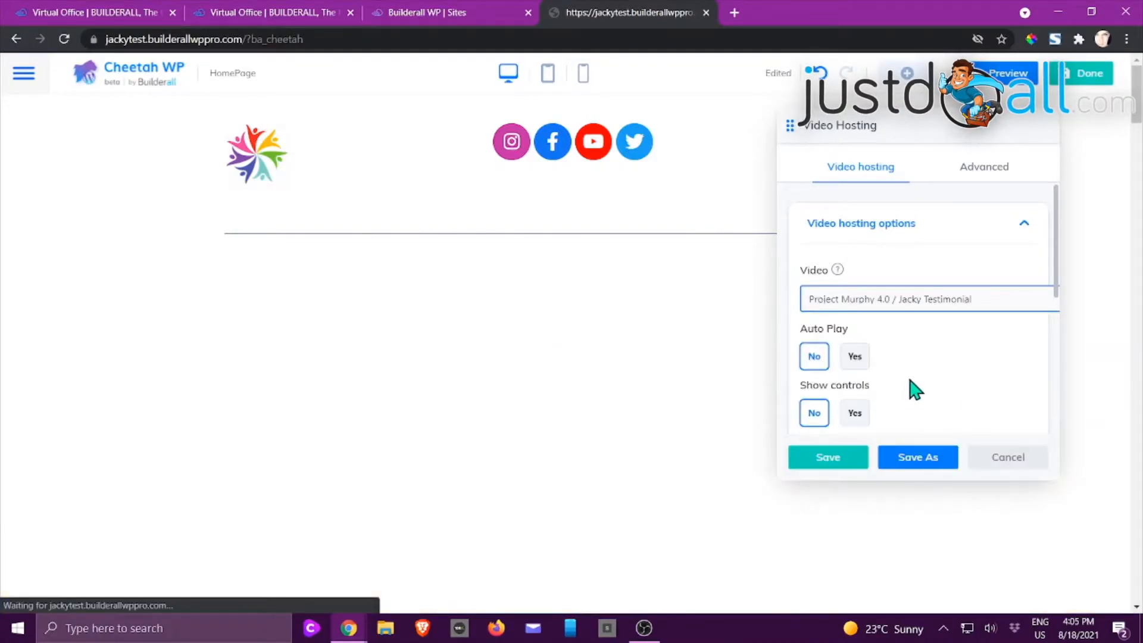
Try Auto Play on the hosted video, set it back to No, and review the remaining playback and height options.
{"action": "left_click", "coordinate": [855, 358]}
{"action": "left_click", "coordinate": [820, 361]}
{"action": "scroll", "coordinate": [831, 352], "scroll_direction": "down", "scroll_amount": 2}
{"action": "scroll", "coordinate": [873, 339], "scroll_direction": "down", "scroll_amount": 2}
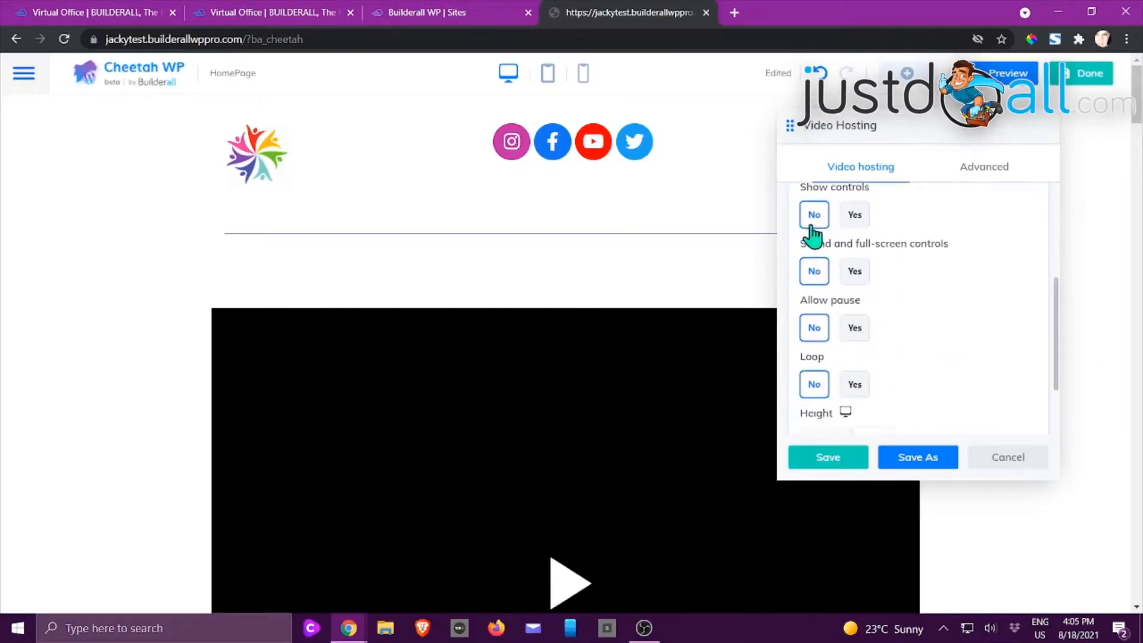
{"action": "scroll", "coordinate": [815, 333], "scroll_direction": "down", "scroll_amount": 1}
{"action": "scroll", "coordinate": [823, 349], "scroll_direction": "down", "scroll_amount": 1}
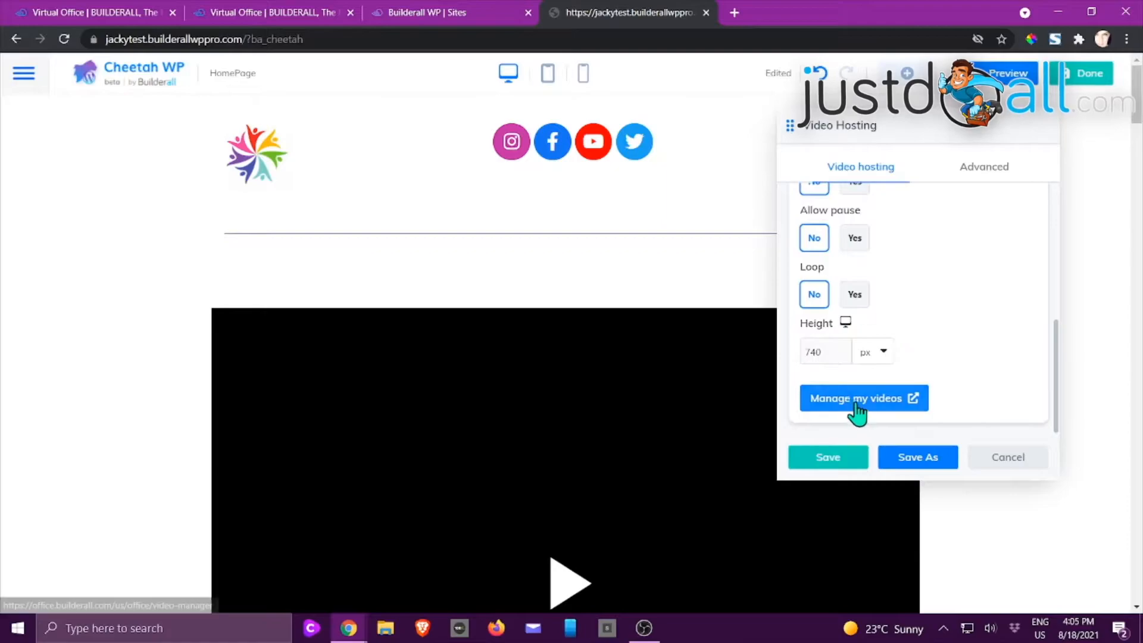
{"action": "scroll", "coordinate": [888, 377], "scroll_direction": "up", "scroll_amount": 4}
Review the Video Hosting element's advanced settings, from spacing and visibility to animation, HTML element and export/import.
{"action": "left_click", "coordinate": [983, 185]}
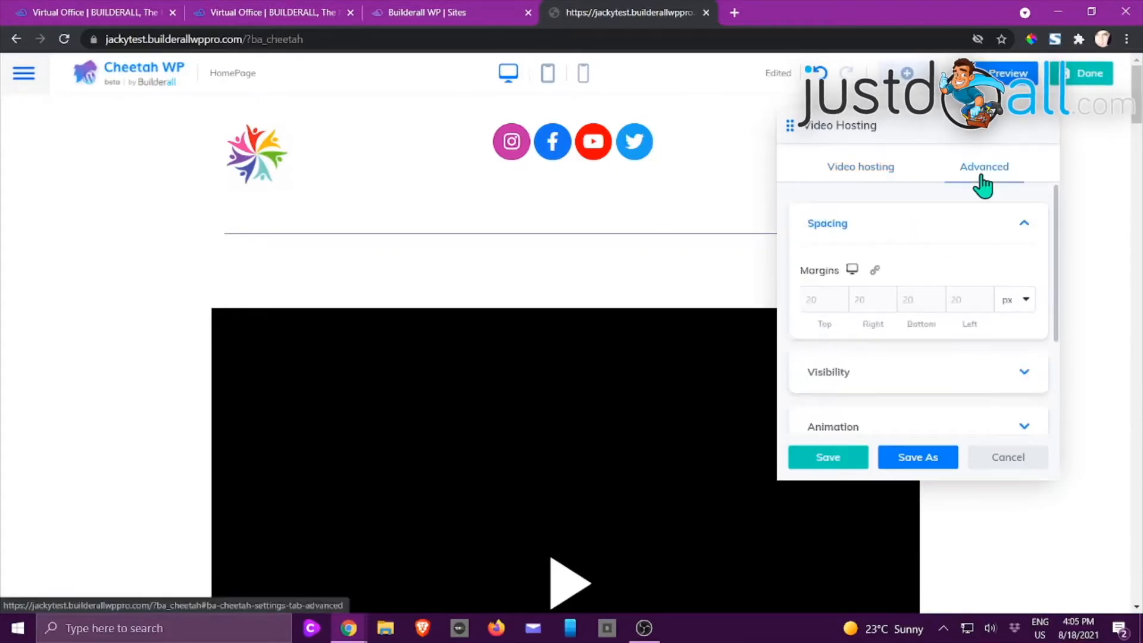
{"action": "scroll", "coordinate": [964, 260], "scroll_direction": "down", "scroll_amount": 2}
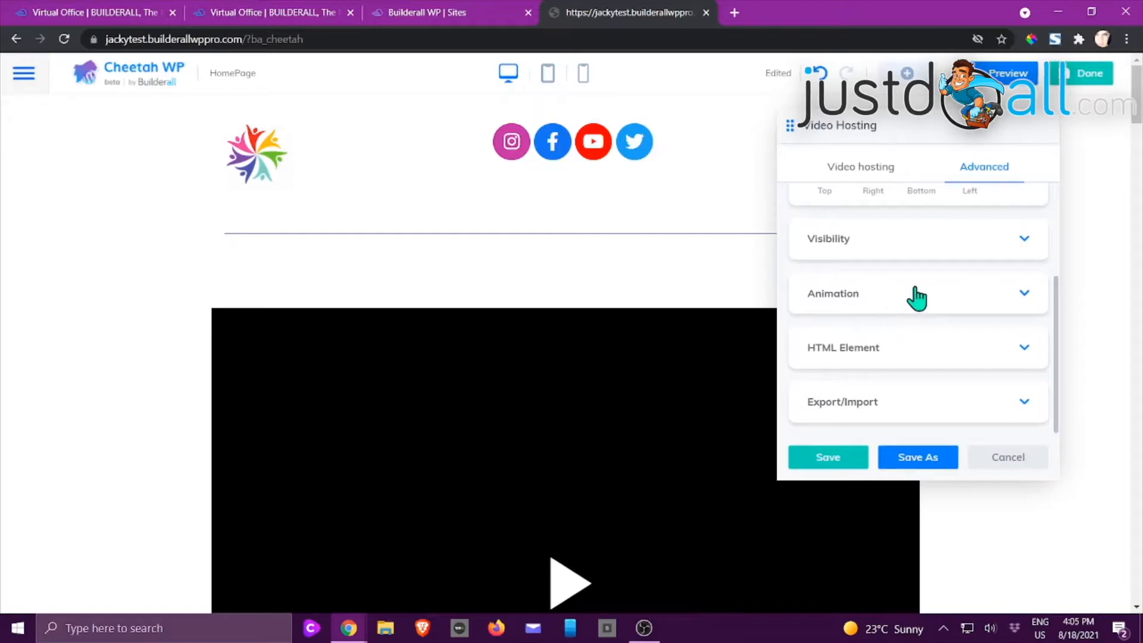
{"action": "scroll", "coordinate": [917, 297], "scroll_direction": "up", "scroll_amount": 2}
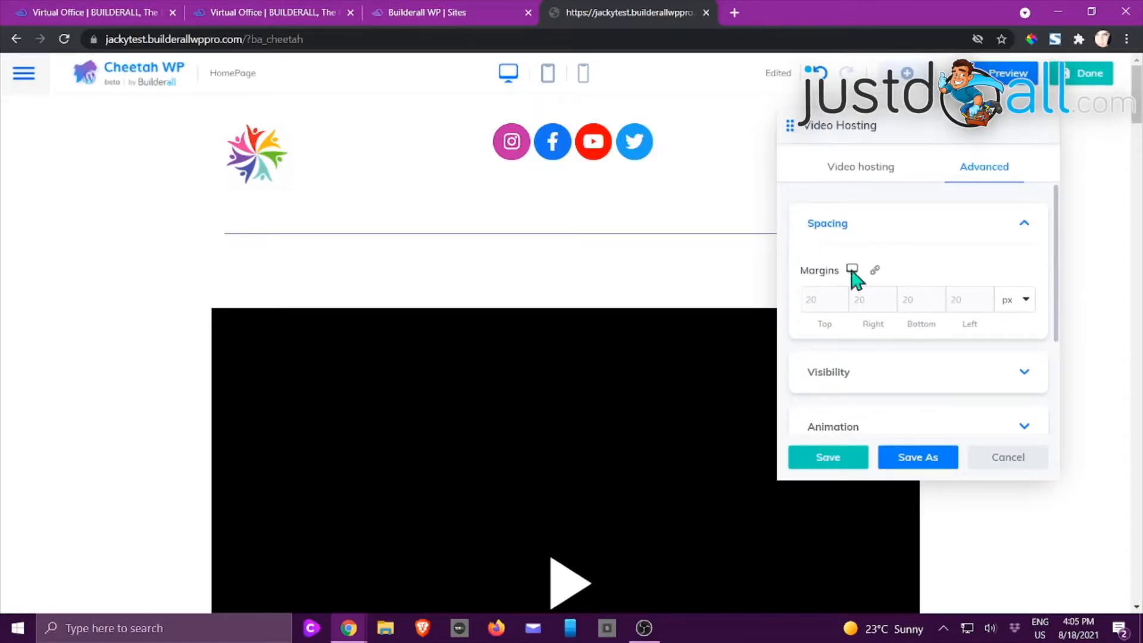
{"action": "scroll", "coordinate": [976, 283], "scroll_direction": "down", "scroll_amount": 2}
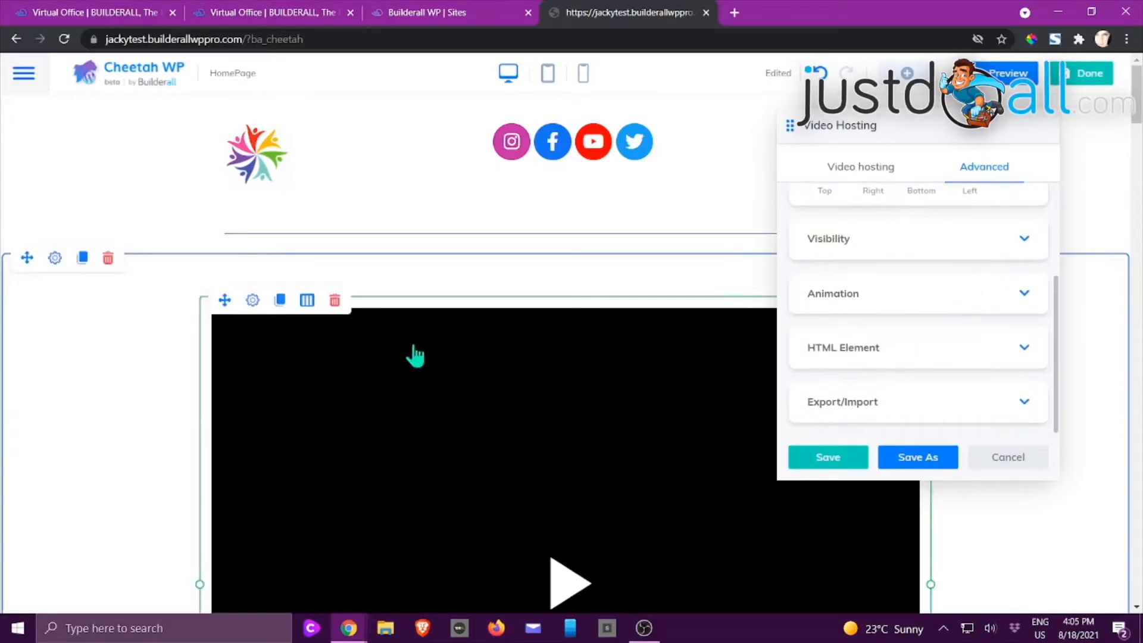
Discard the Video Hosting element, and place a Webinar element in the row below the header showing the Challenges Webinar Link webinar.
{"action": "left_click", "coordinate": [1023, 457]}
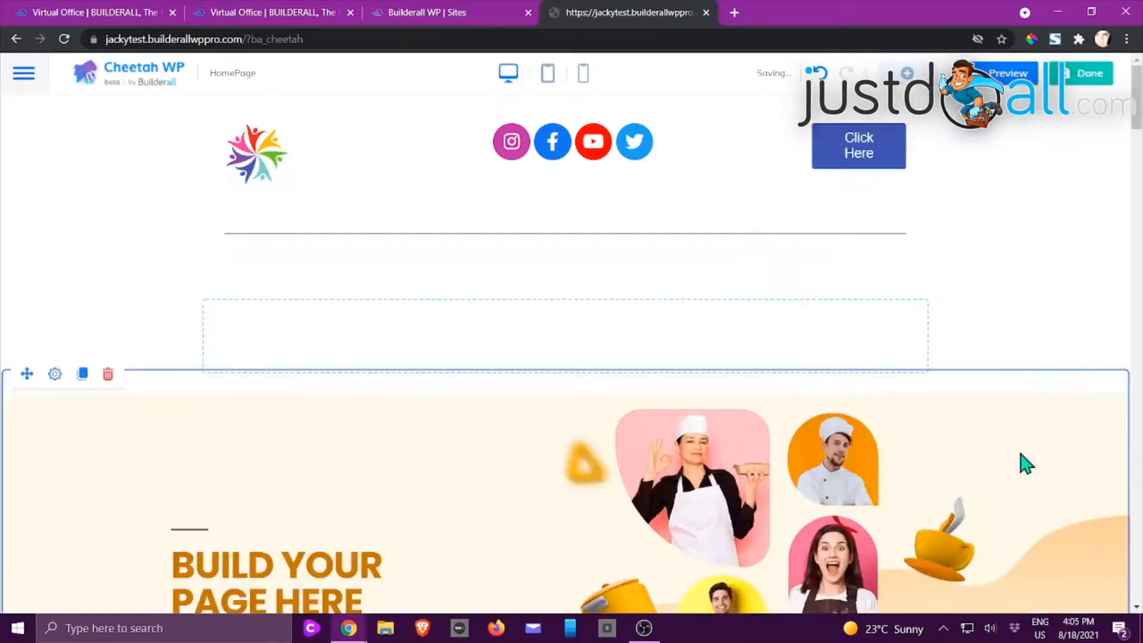
{"action": "left_click_drag", "start_coordinate": [1038, 296], "coordinate": [573, 386]}
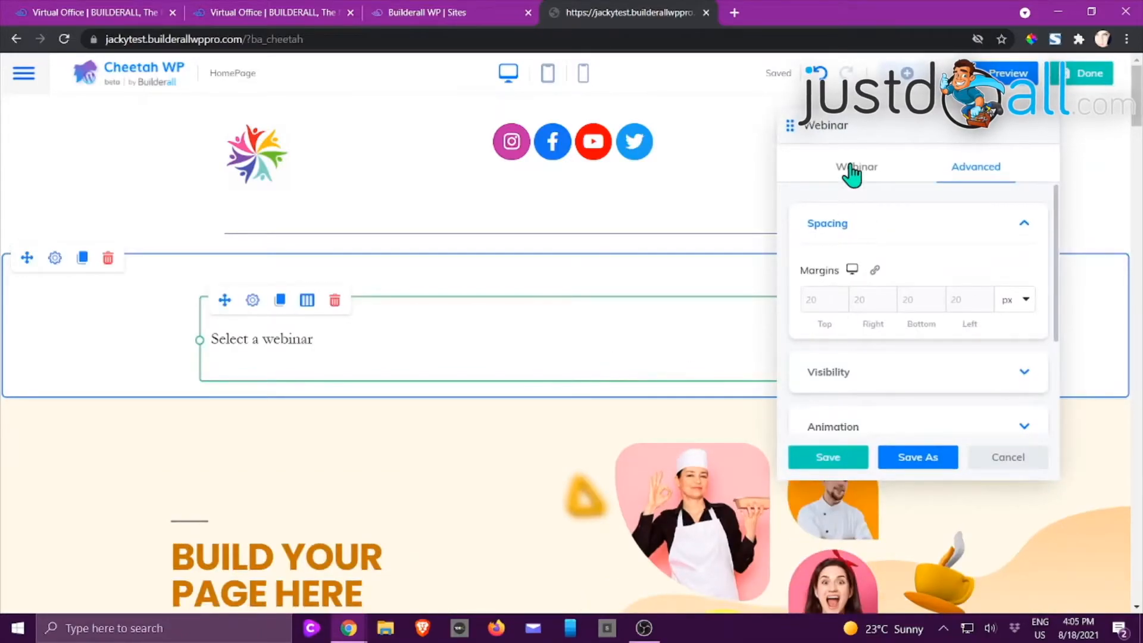
{"action": "left_click", "coordinate": [852, 172]}
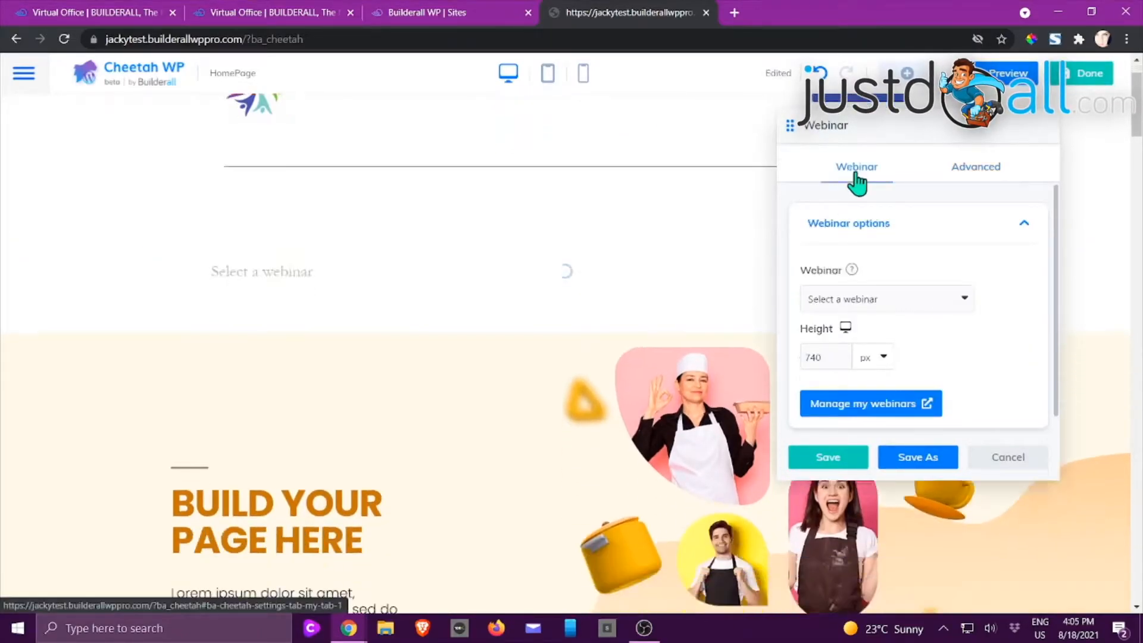
{"action": "left_click", "coordinate": [964, 299]}
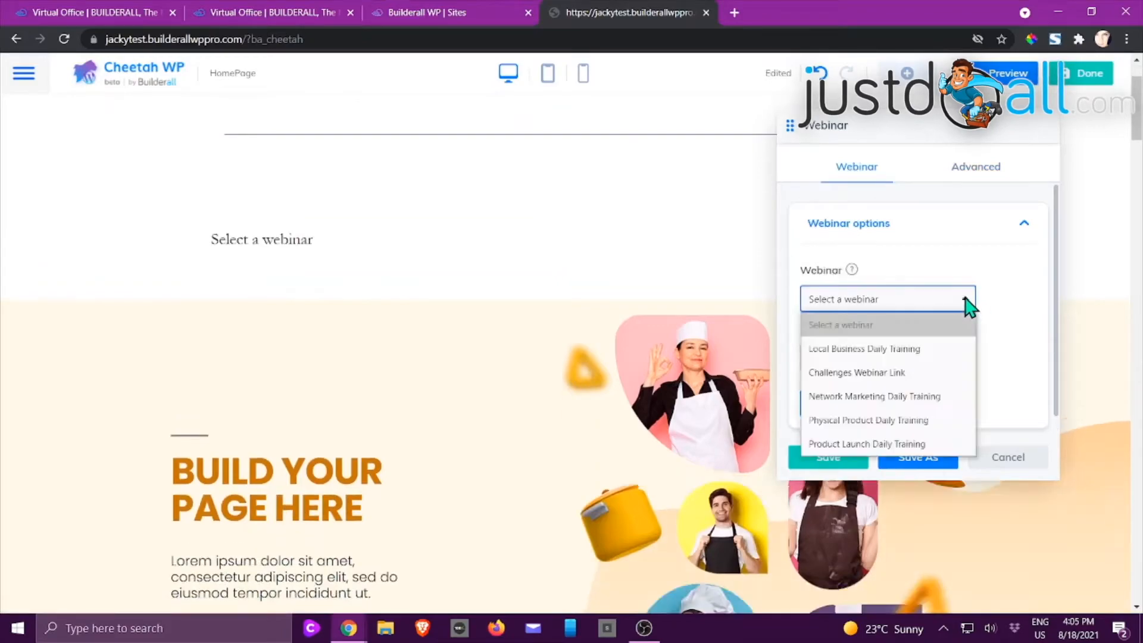
{"action": "left_click", "coordinate": [866, 372]}
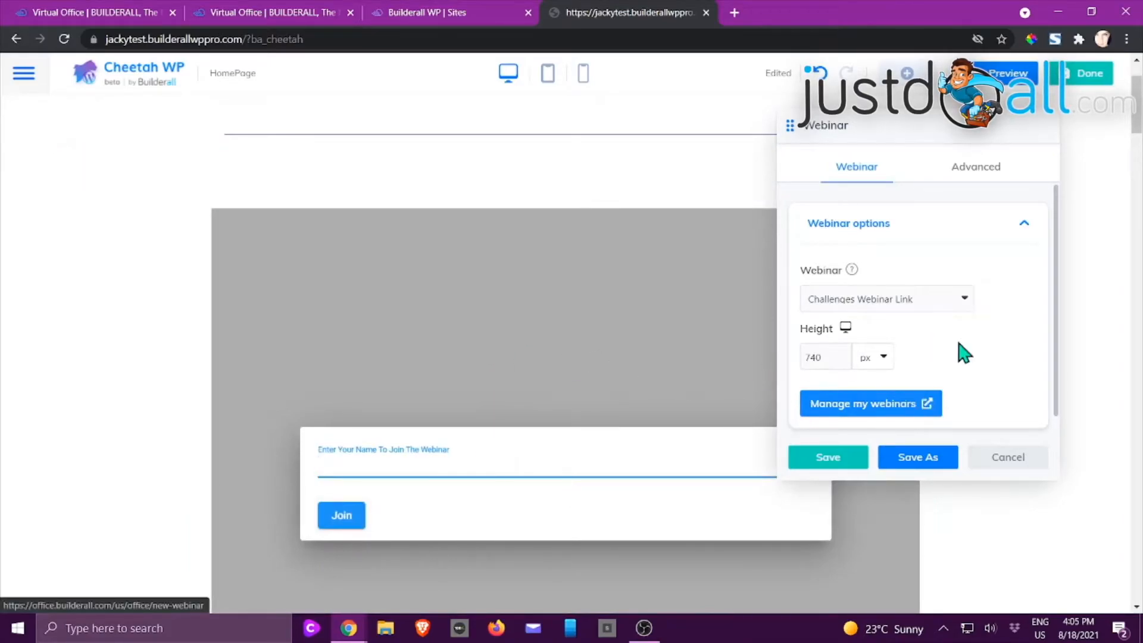
Review the Webinar element's advanced settings and cancel the element without saving.
{"action": "left_click", "coordinate": [976, 169]}
{"action": "scroll", "coordinate": [934, 257], "scroll_direction": "down", "scroll_amount": 3}
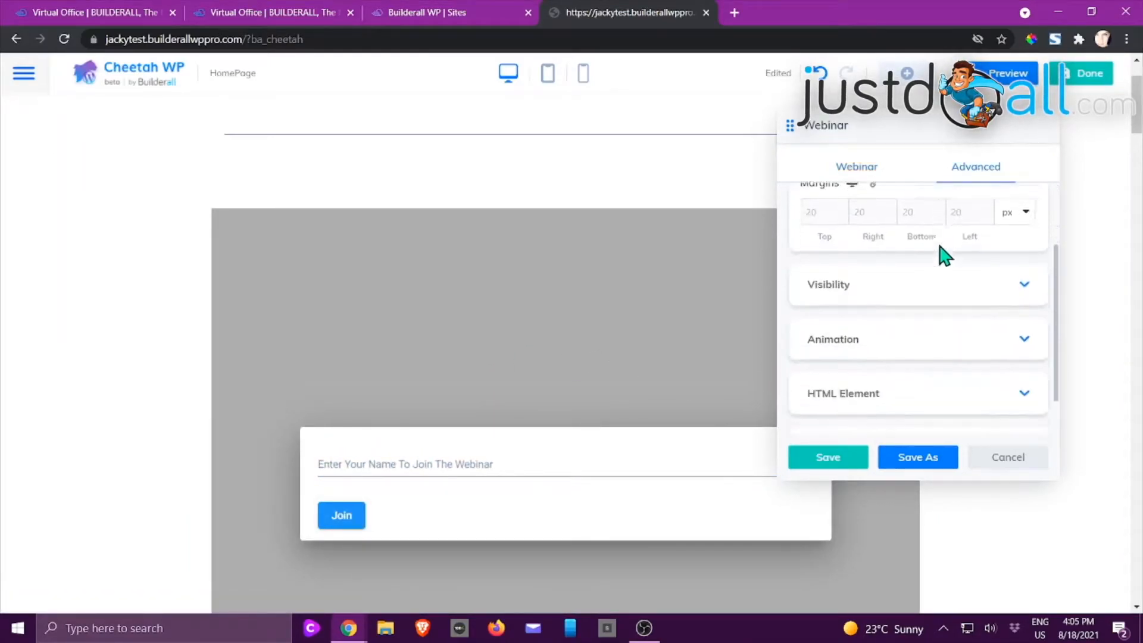
{"action": "scroll", "coordinate": [953, 265], "scroll_direction": "up", "scroll_amount": 3}
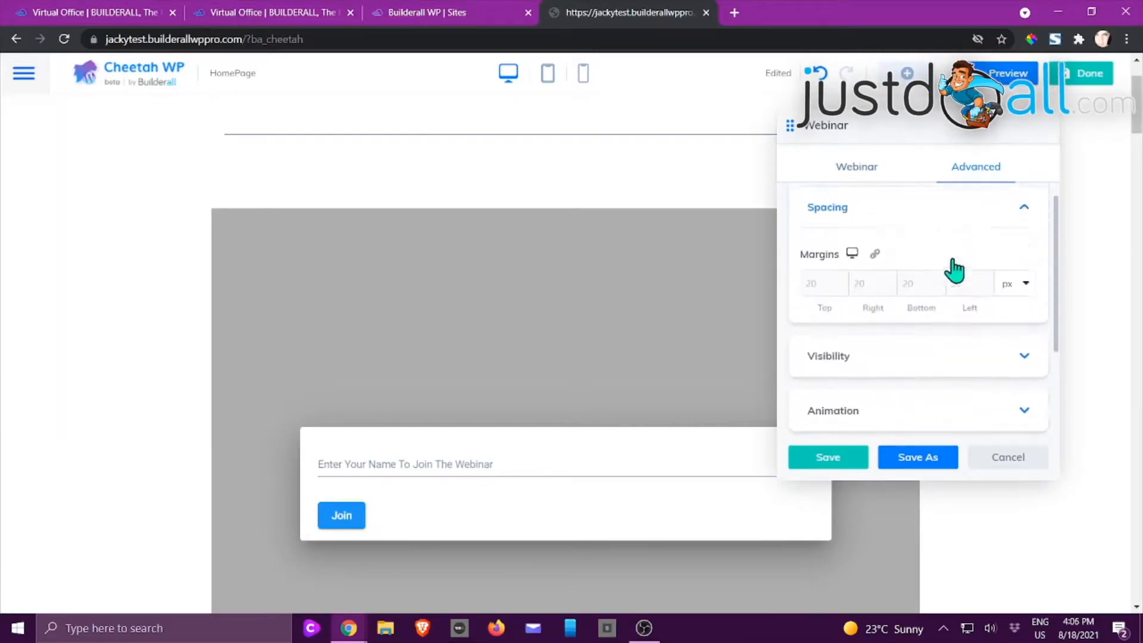
{"action": "left_click", "coordinate": [1023, 462]}
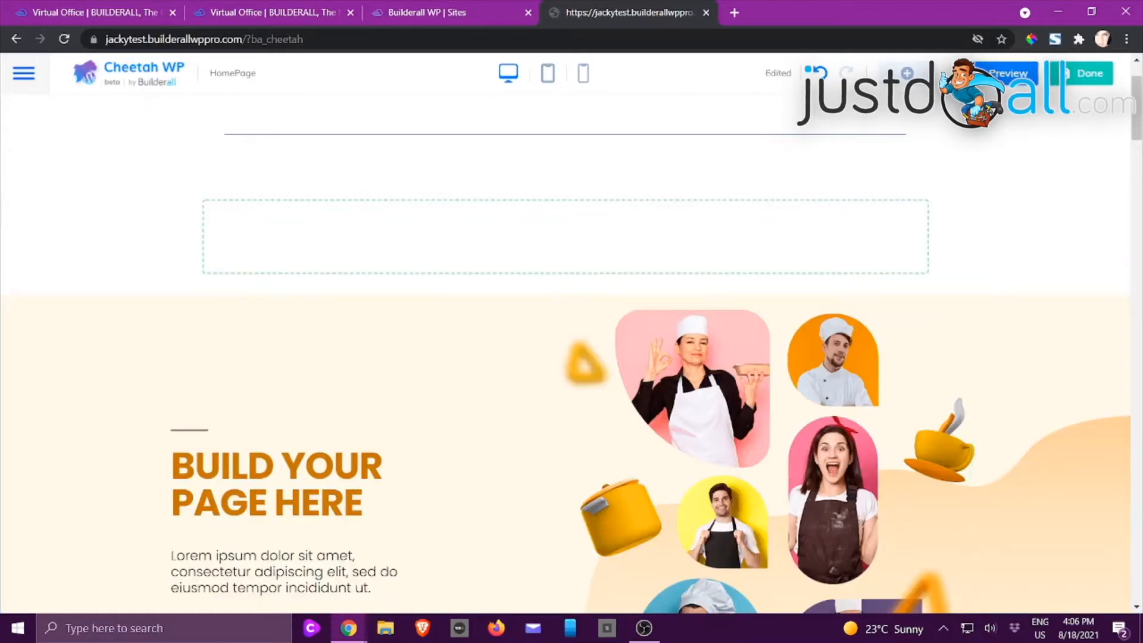
{"action": "key", "text": "alt+Tab"}
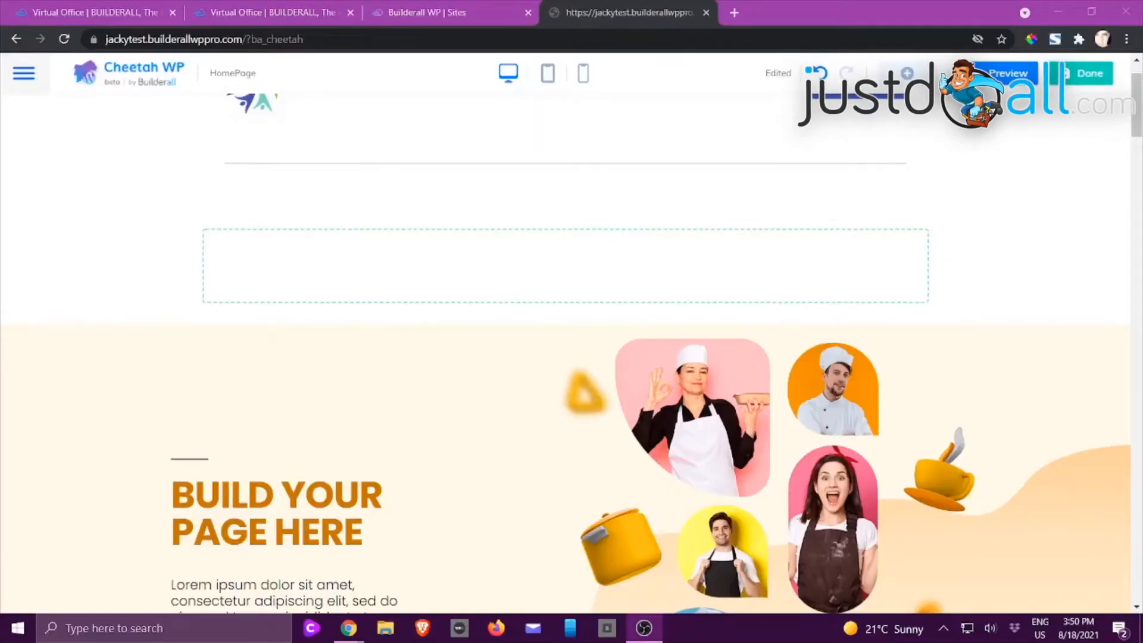
{"action": "key", "text": "alt+Tab"}
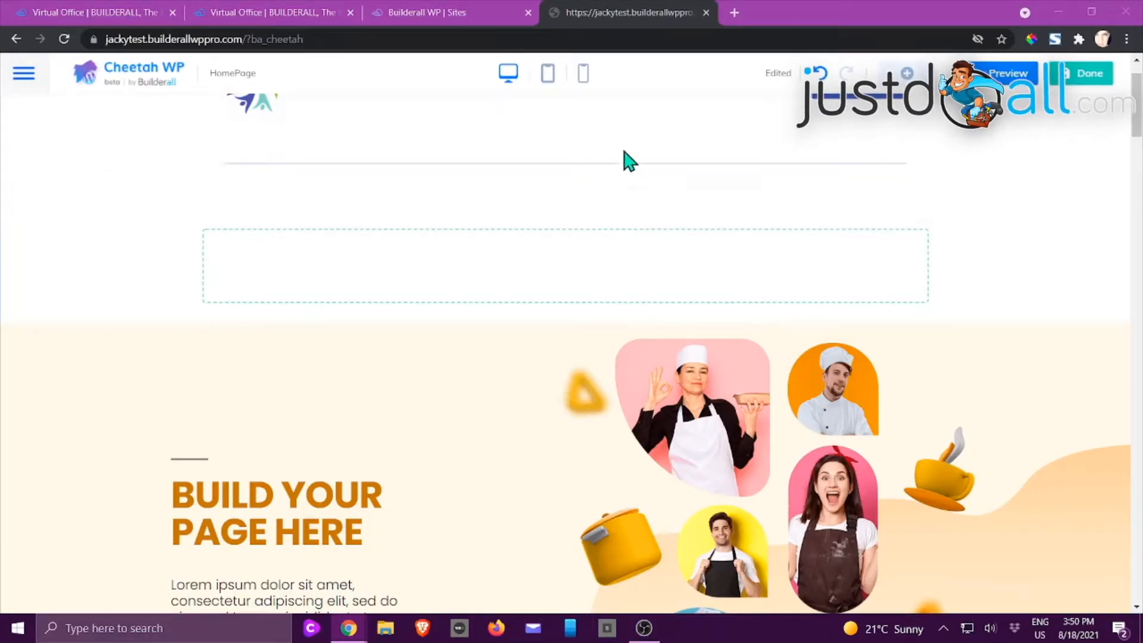
Place an Accordion element from the Layout group in the empty row below the header and look over its items.
{"action": "left_click", "coordinate": [908, 78]}
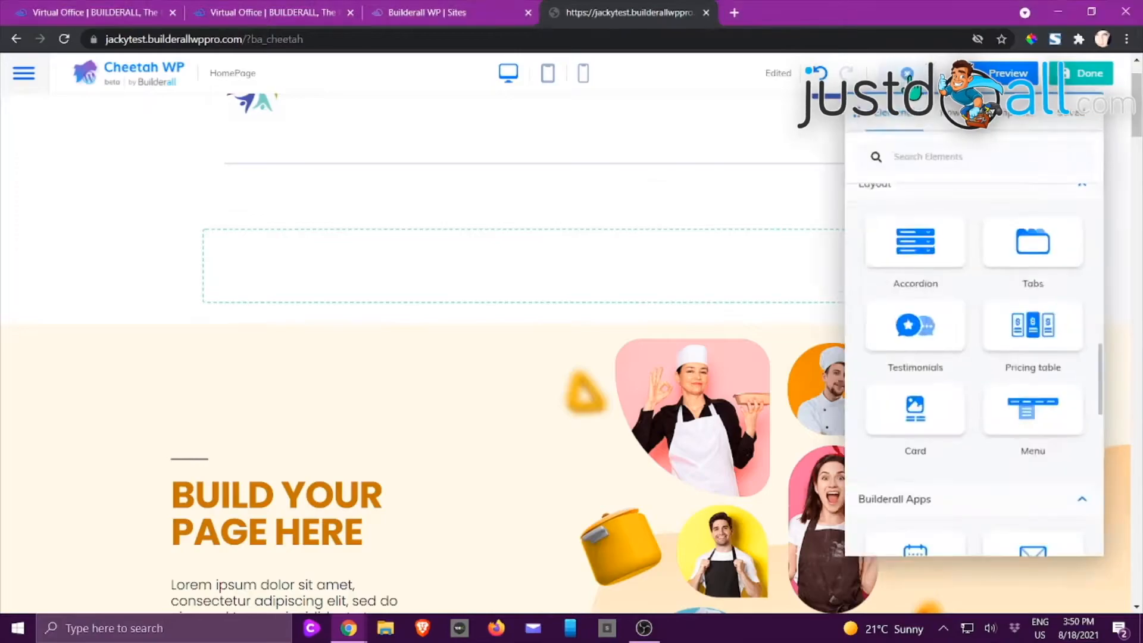
{"action": "scroll", "coordinate": [938, 241], "scroll_direction": "up", "scroll_amount": 1}
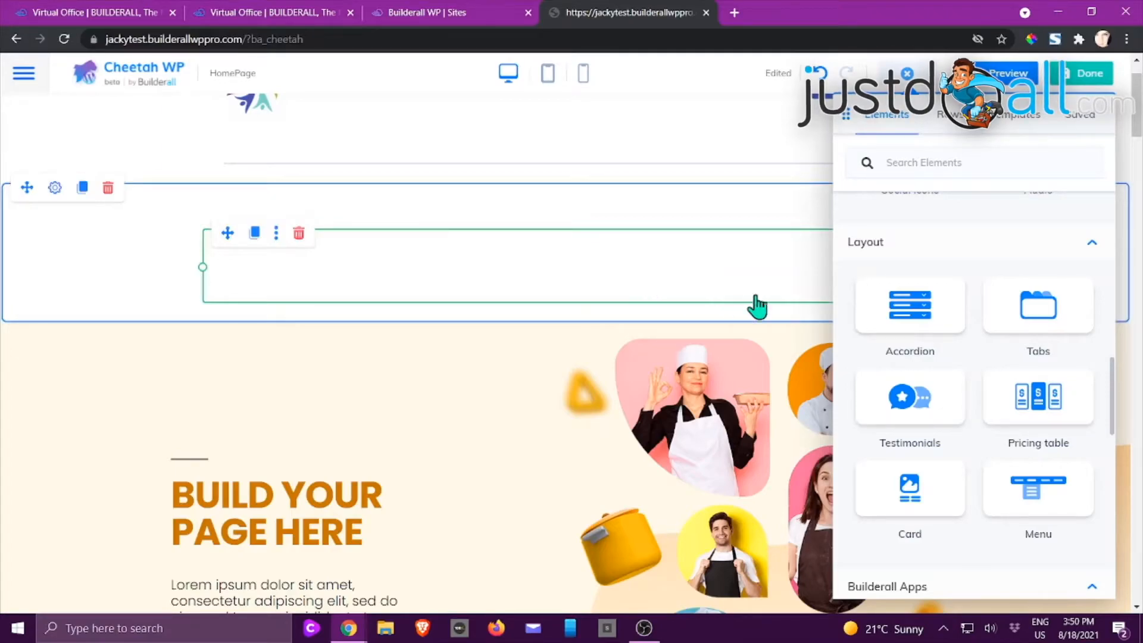
{"action": "left_click_drag", "start_coordinate": [910, 305], "coordinate": [470, 285]}
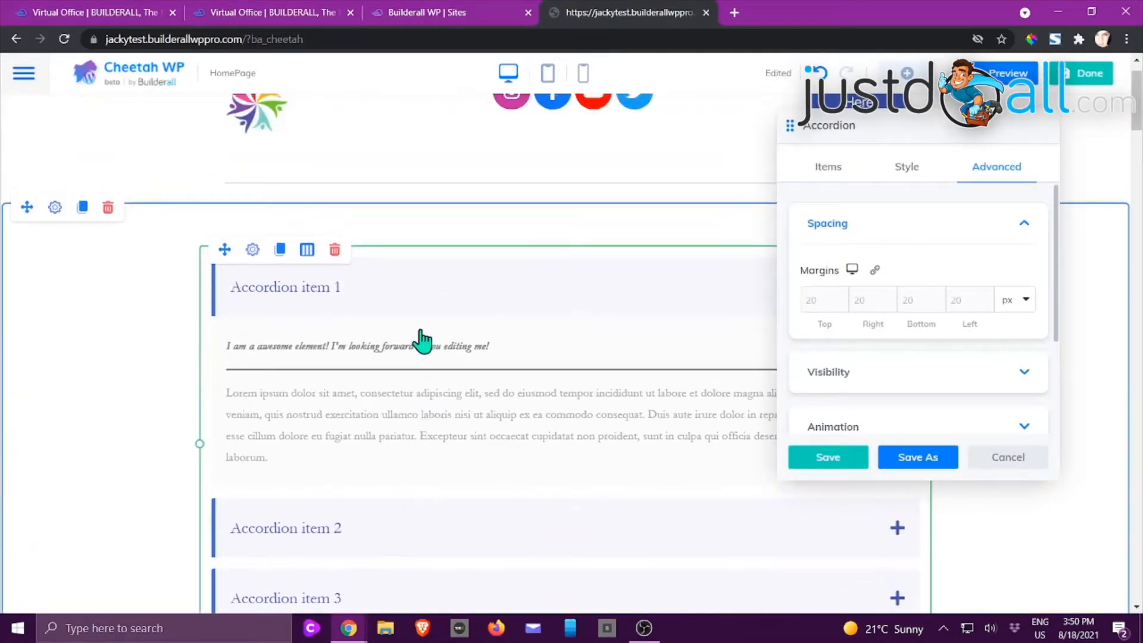
{"action": "scroll", "coordinate": [462, 401], "scroll_direction": "down", "scroll_amount": 2}
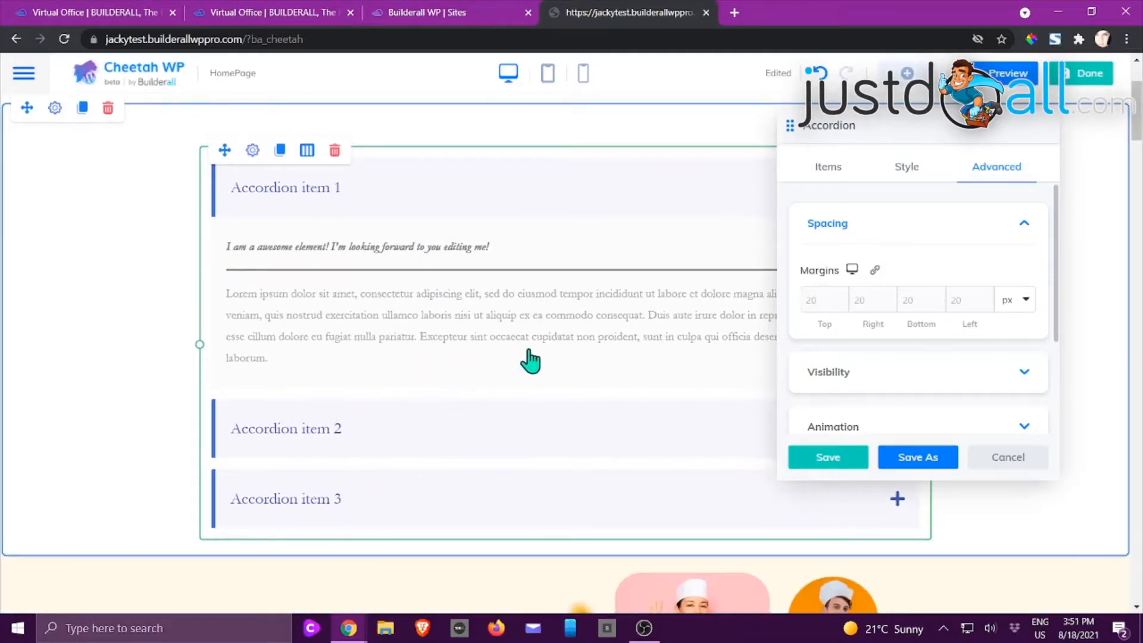
{"action": "scroll", "coordinate": [527, 360], "scroll_direction": "up", "scroll_amount": 3}
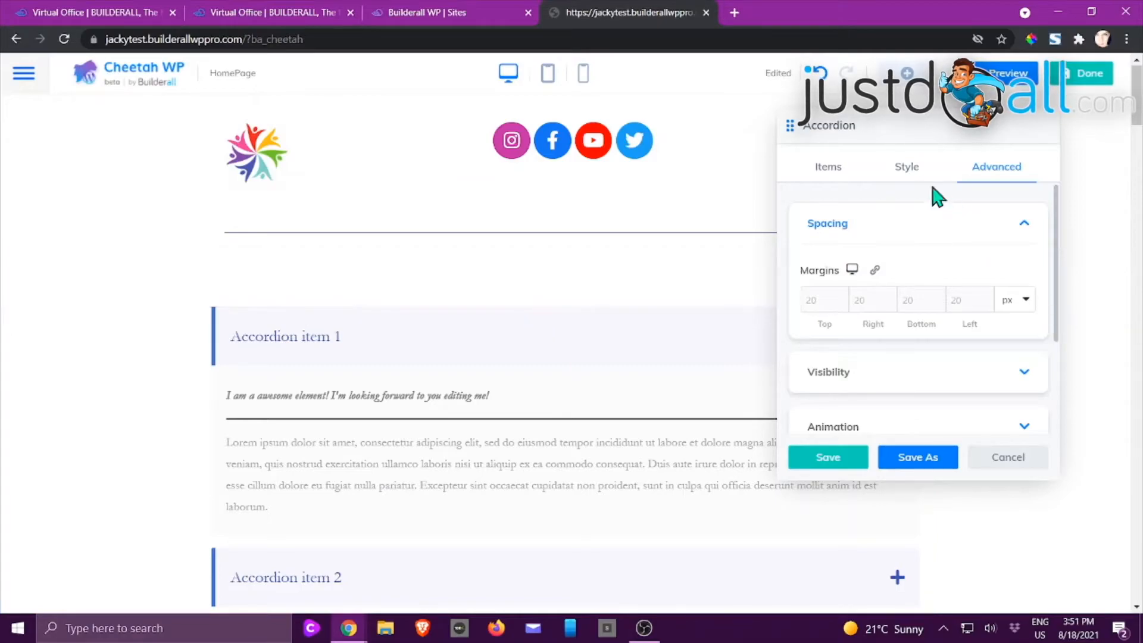
Open Accordion item 1 for editing and review its title and its content in the visual editor.
{"action": "left_click", "coordinate": [833, 179]}
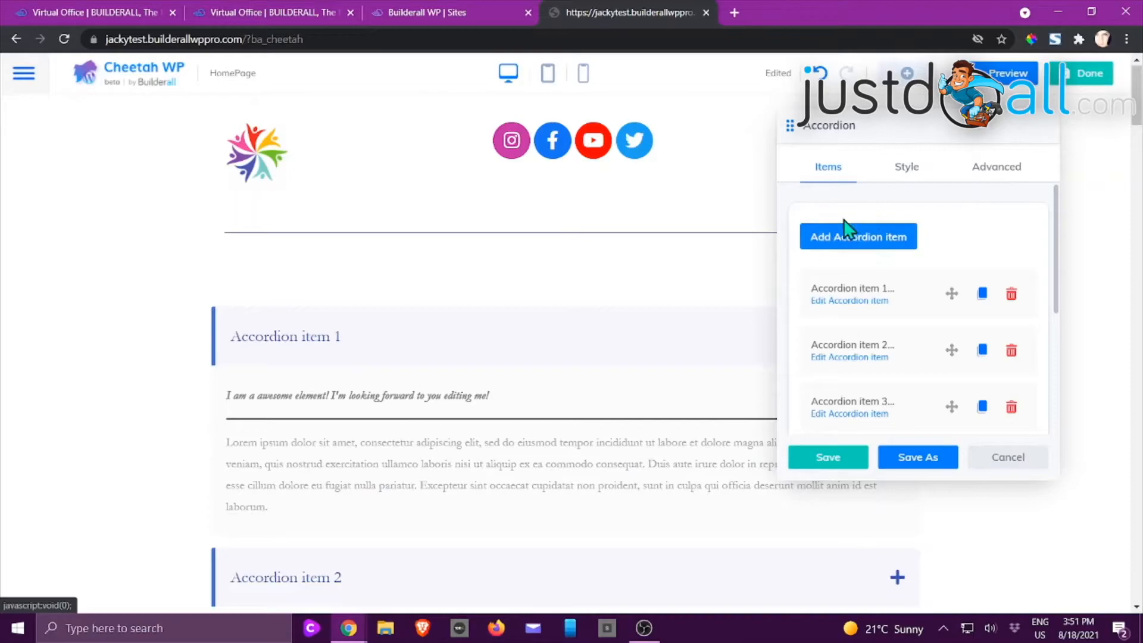
{"action": "left_click", "coordinate": [834, 301]}
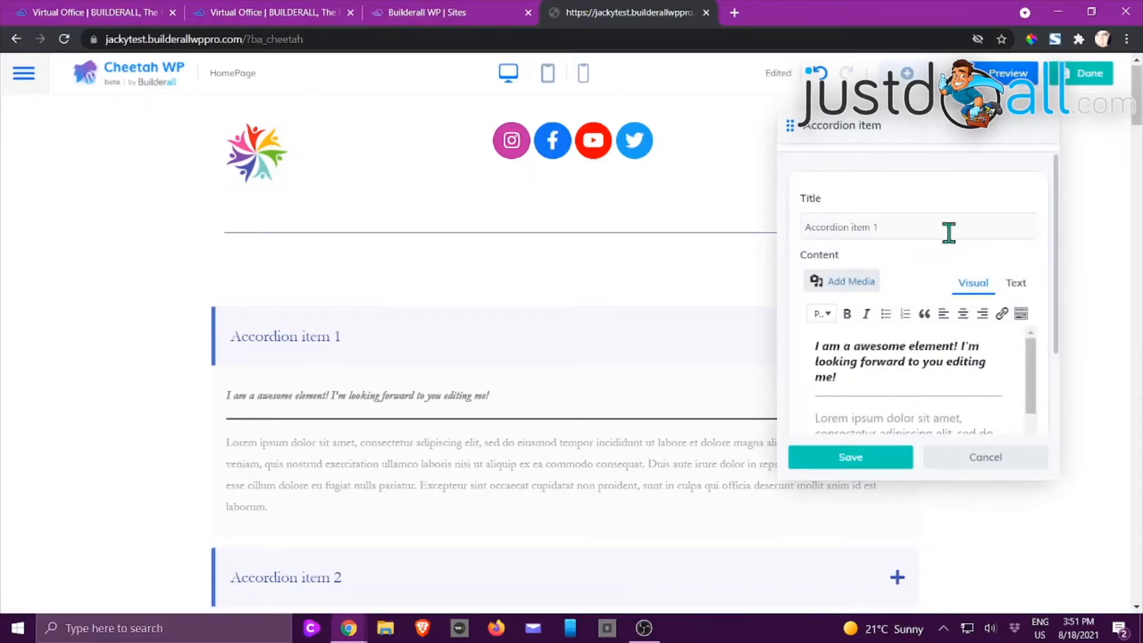
{"action": "left_click", "coordinate": [893, 222]}
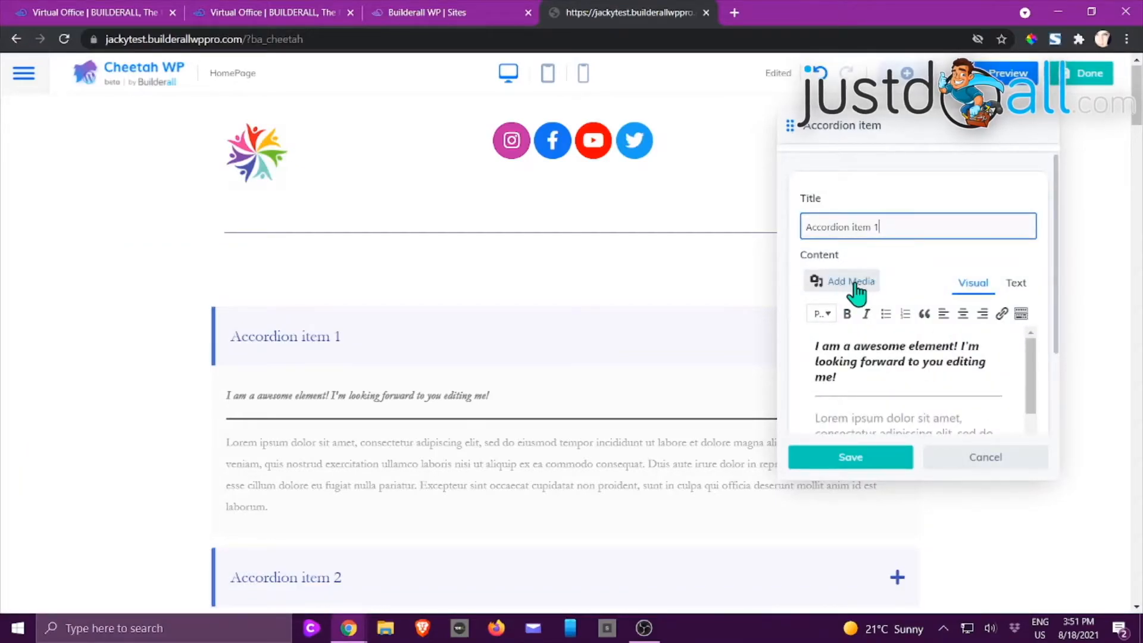
{"action": "left_click", "coordinate": [979, 286]}
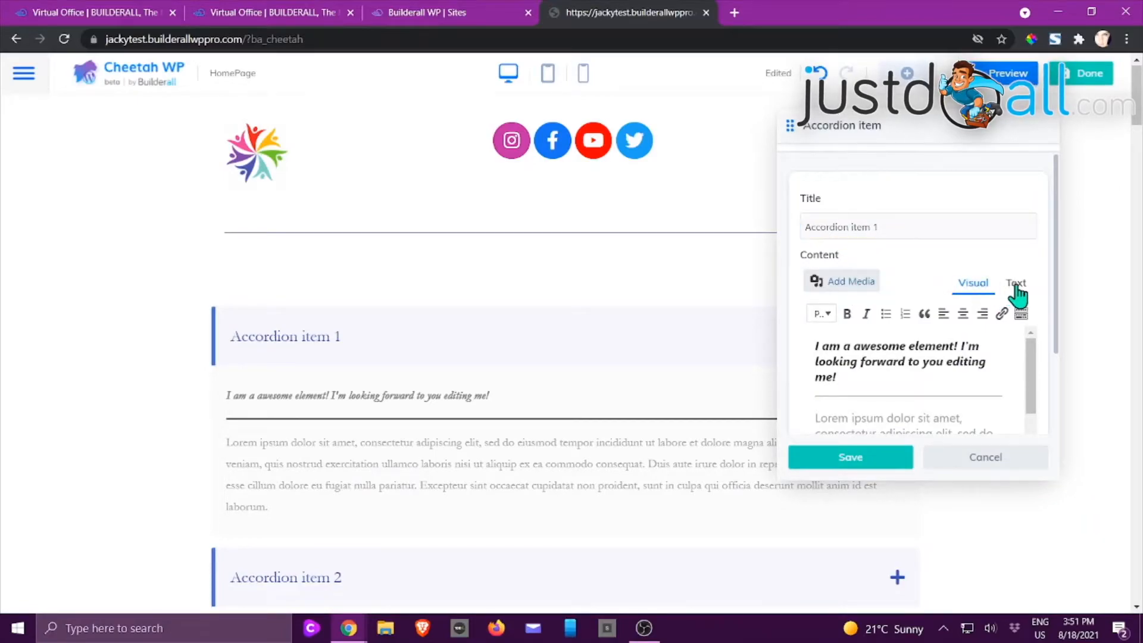
{"action": "left_click", "coordinate": [1012, 284]}
{"action": "left_click", "coordinate": [973, 286]}
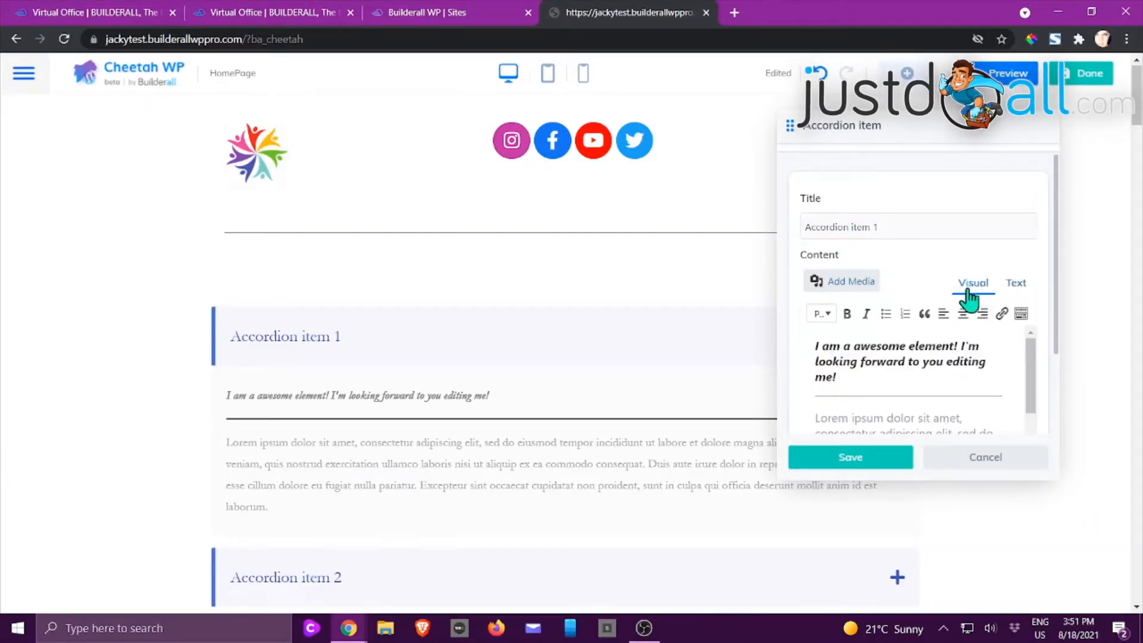
{"action": "scroll", "coordinate": [953, 292], "scroll_direction": "down", "scroll_amount": 2}
{"action": "scroll", "coordinate": [909, 310], "scroll_direction": "down", "scroll_amount": 1}
{"action": "scroll", "coordinate": [909, 310], "scroll_direction": "down", "scroll_amount": 3}
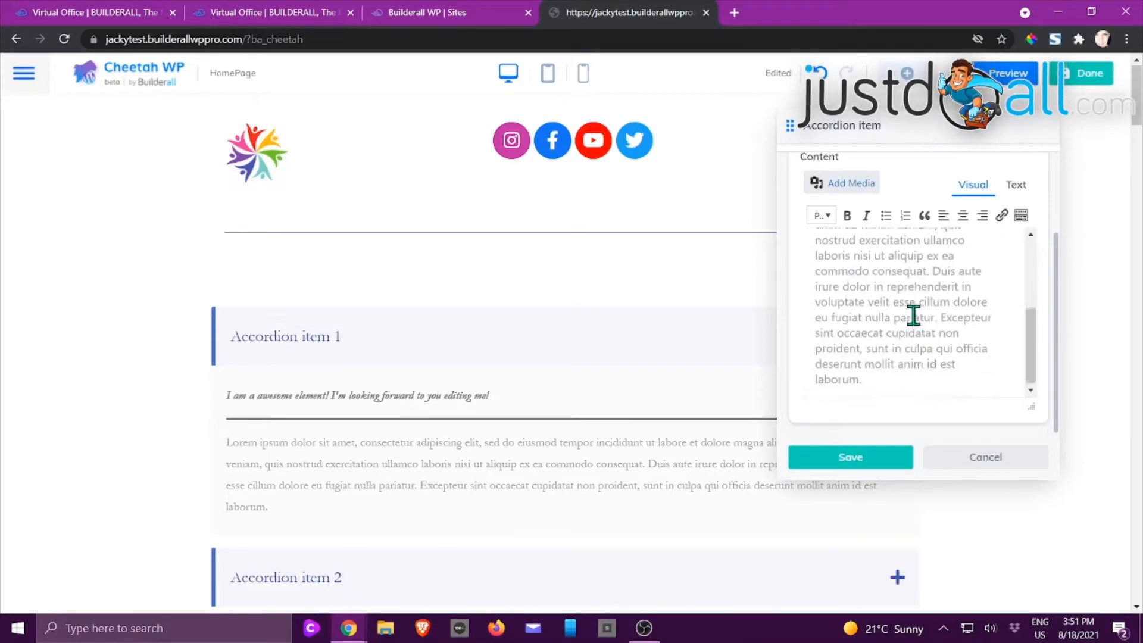
{"action": "scroll", "coordinate": [917, 314], "scroll_direction": "up", "scroll_amount": 5}
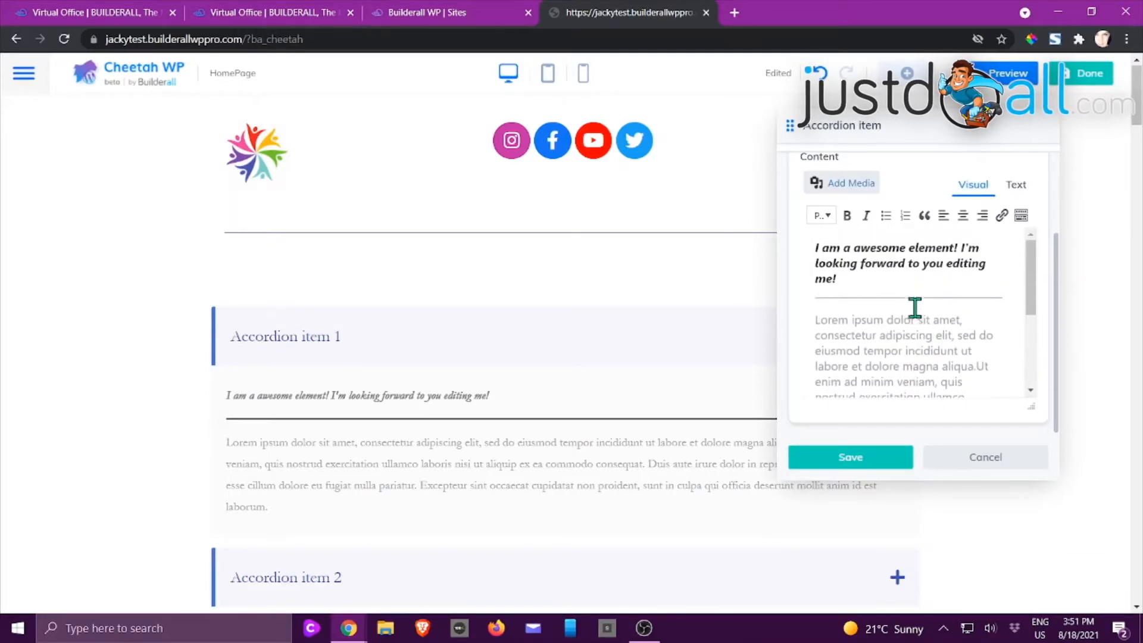
Compare the item content's text and visual views, check the Add Media option, and cancel the item edit.
{"action": "left_click", "coordinate": [1016, 195]}
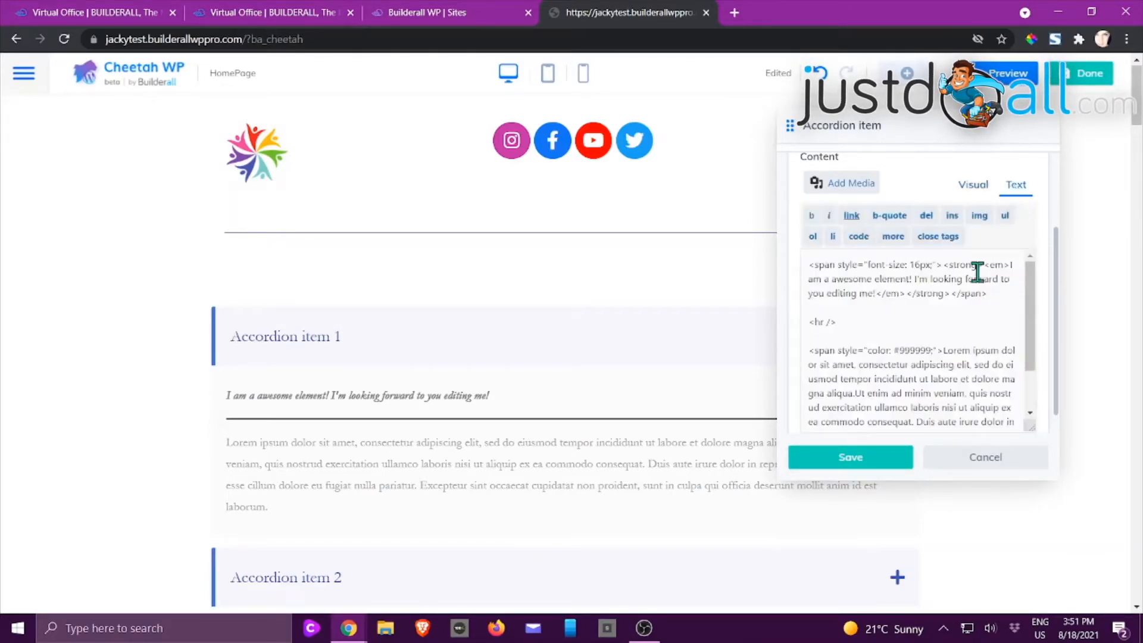
{"action": "left_click", "coordinate": [972, 185]}
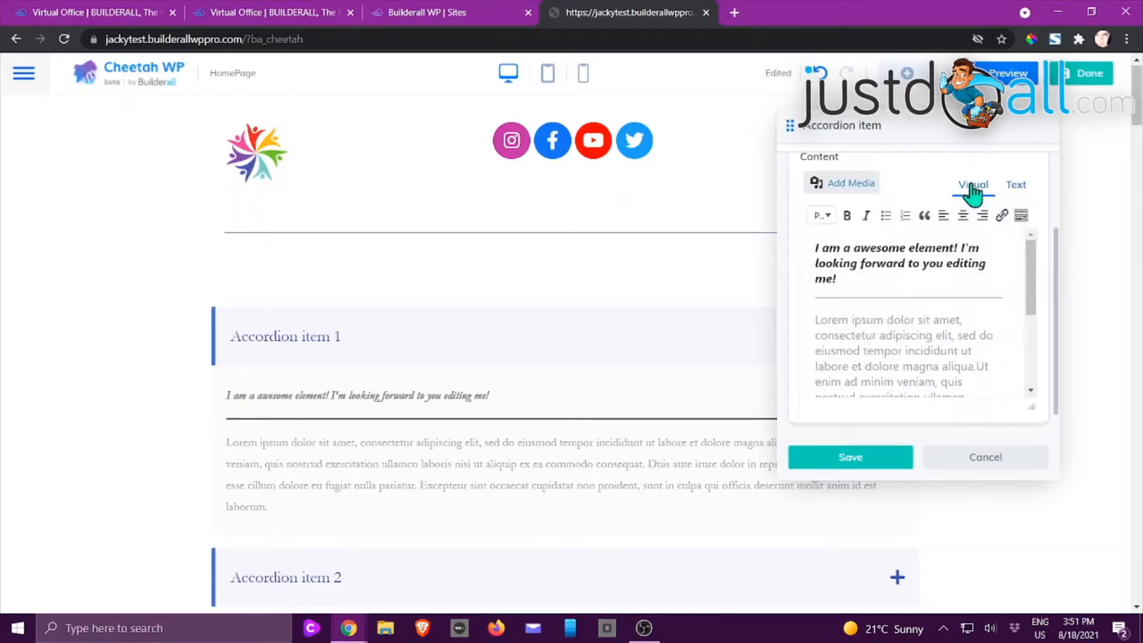
{"action": "left_click", "coordinate": [851, 190]}
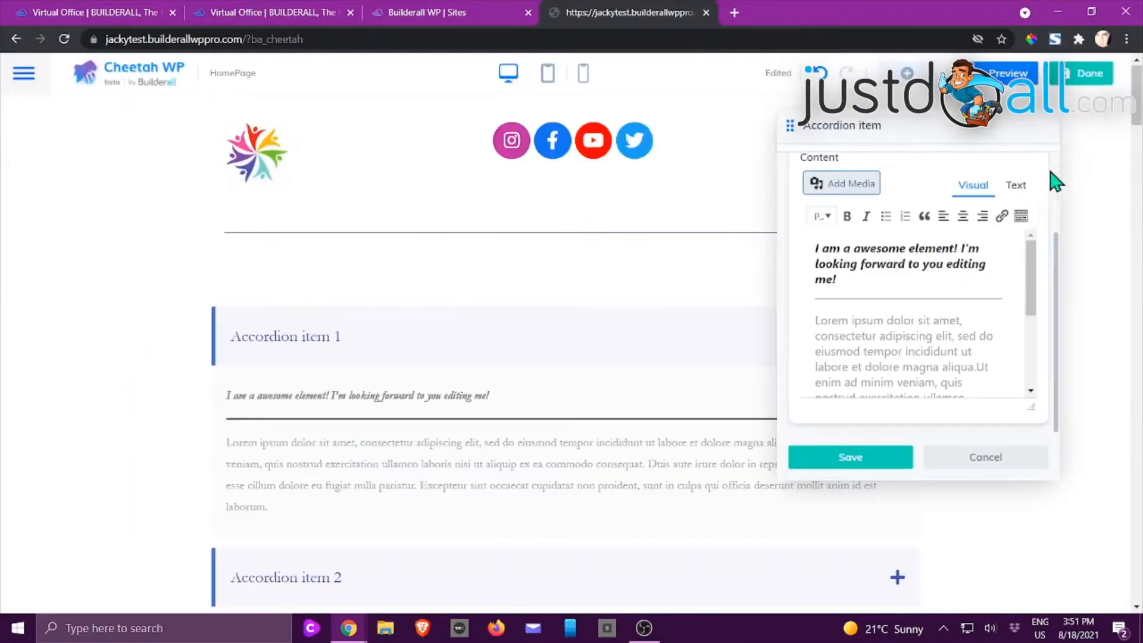
{"action": "scroll", "coordinate": [955, 269], "scroll_direction": "up", "scroll_amount": 3}
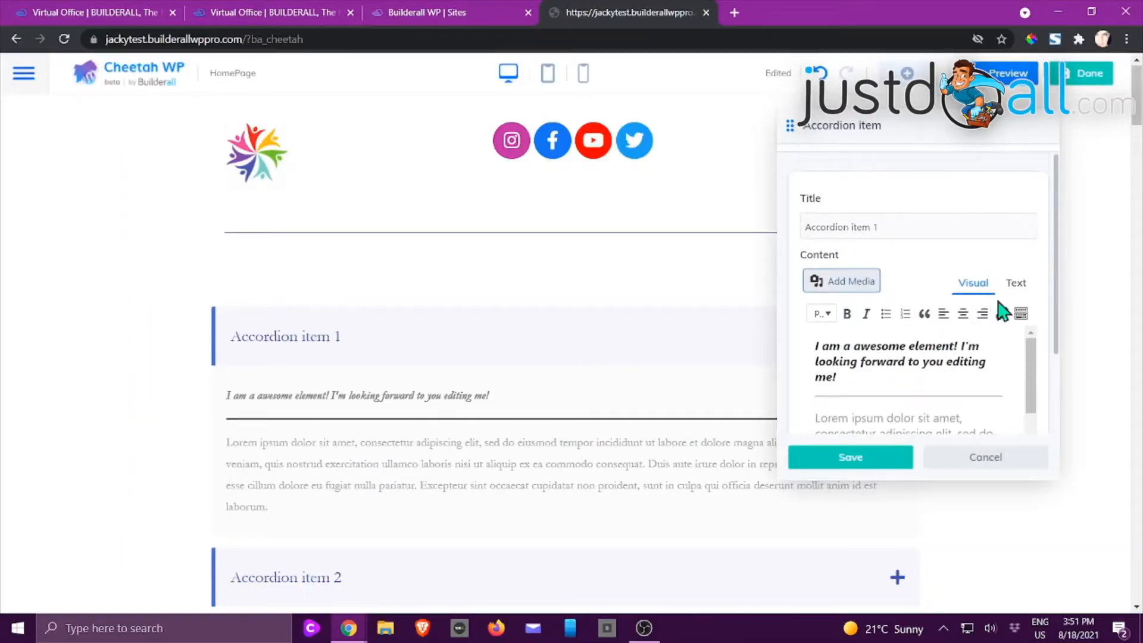
{"action": "left_click", "coordinate": [970, 465]}
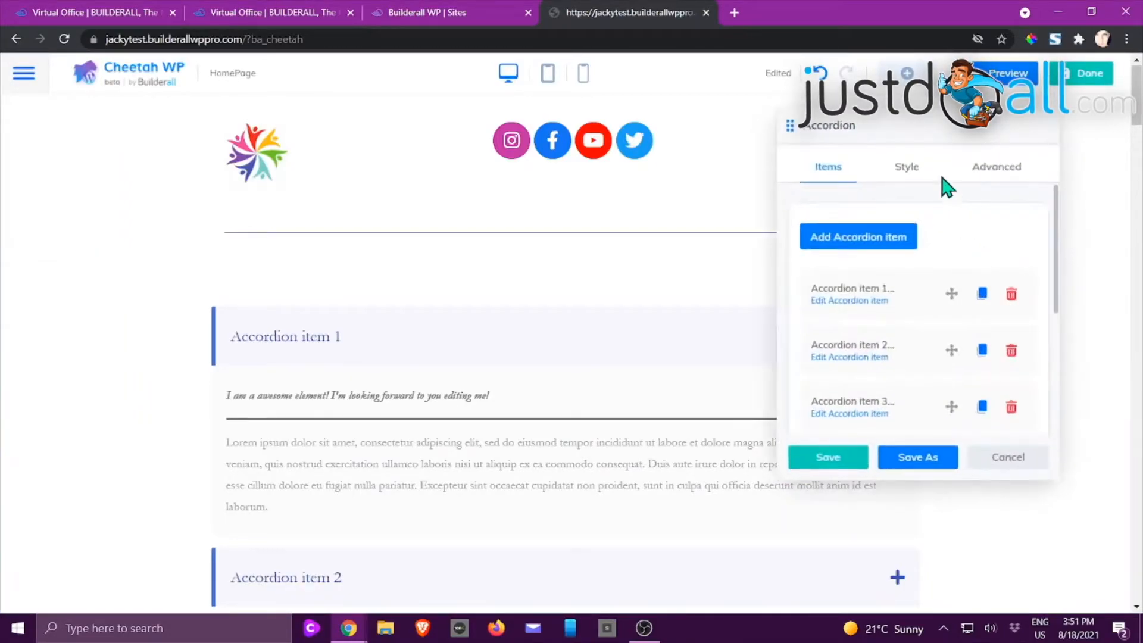
Review the accordion's settings for expanding the first item and the space between items.
{"action": "scroll", "coordinate": [907, 284], "scroll_direction": "down", "scroll_amount": 3}
{"action": "scroll", "coordinate": [908, 285], "scroll_direction": "down", "scroll_amount": 1}
{"action": "scroll", "coordinate": [868, 300], "scroll_direction": "down", "scroll_amount": 1}
{"action": "left_click", "coordinate": [835, 341]}
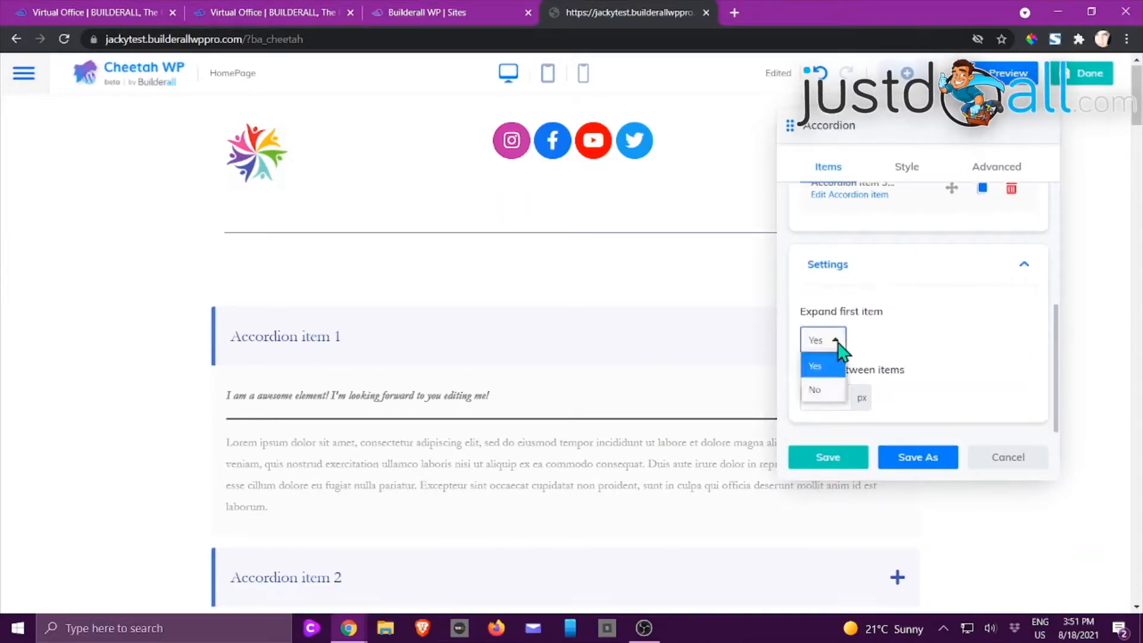
{"action": "left_click", "coordinate": [838, 346]}
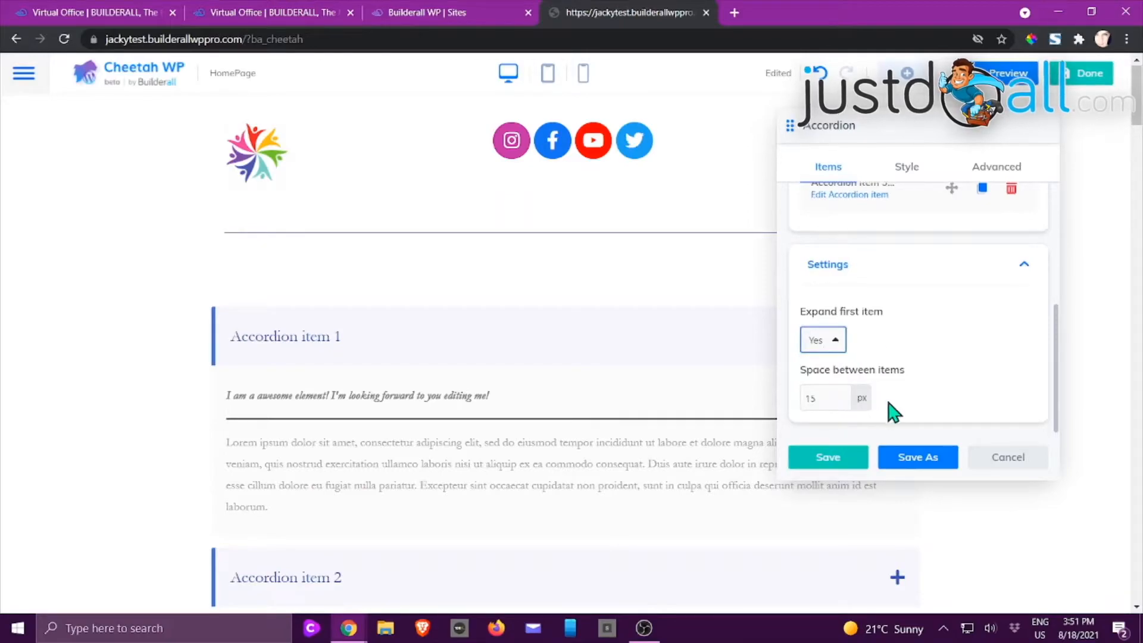
Review the accordion's header and body style settings, including colors, typography, border and padding.
{"action": "scroll", "coordinate": [891, 409], "scroll_direction": "up", "scroll_amount": 5}
{"action": "left_click", "coordinate": [913, 173]}
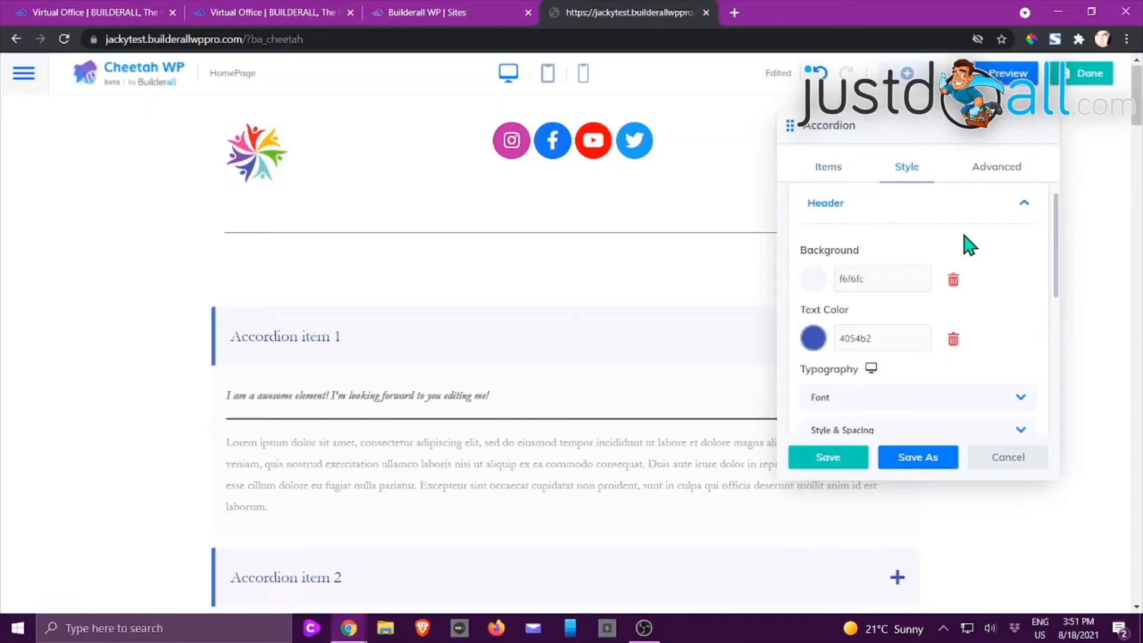
{"action": "scroll", "coordinate": [958, 235], "scroll_direction": "down", "scroll_amount": 3}
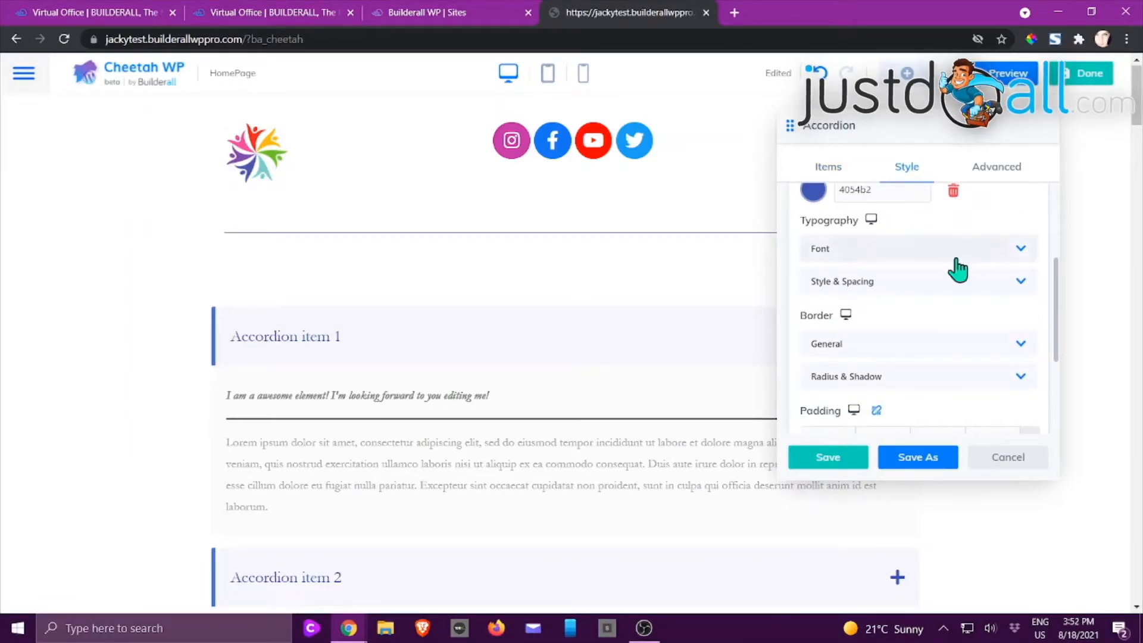
{"action": "scroll", "coordinate": [967, 280], "scroll_direction": "down", "scroll_amount": 3}
{"action": "scroll", "coordinate": [966, 274], "scroll_direction": "down", "scroll_amount": 1}
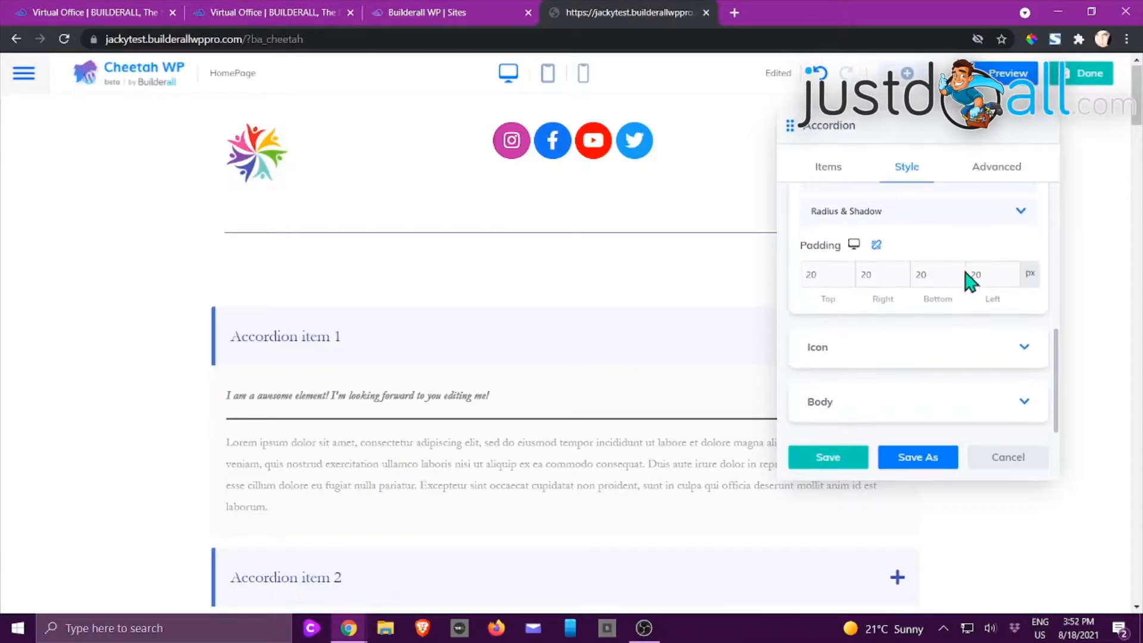
{"action": "left_click", "coordinate": [903, 403]}
{"action": "scroll", "coordinate": [899, 400], "scroll_direction": "down", "scroll_amount": 4}
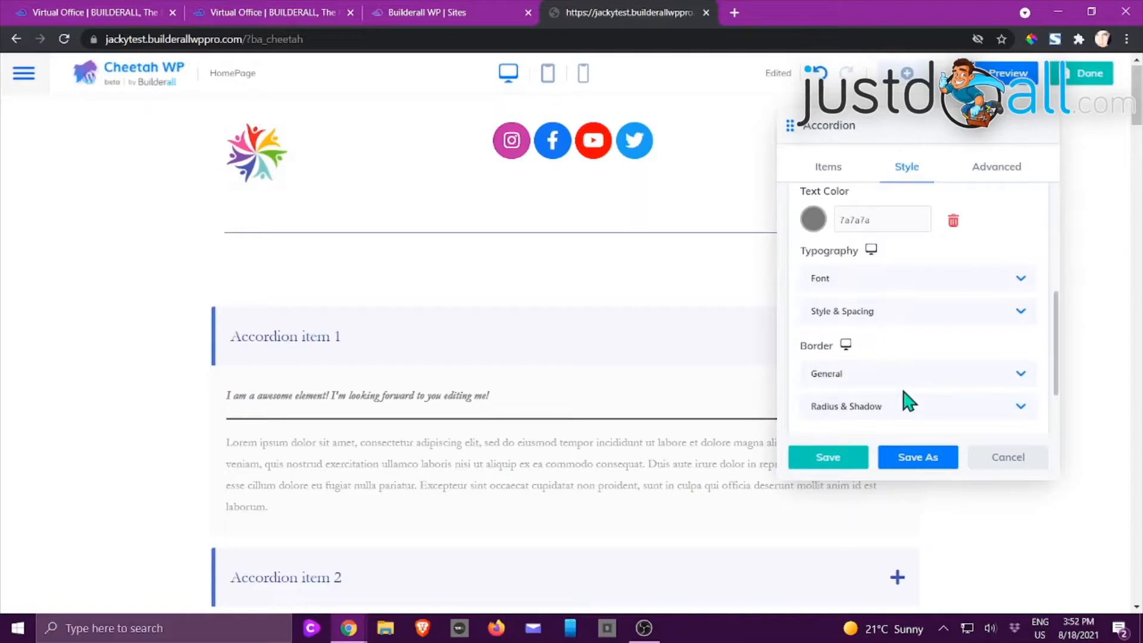
{"action": "scroll", "coordinate": [904, 396], "scroll_direction": "up", "scroll_amount": 3}
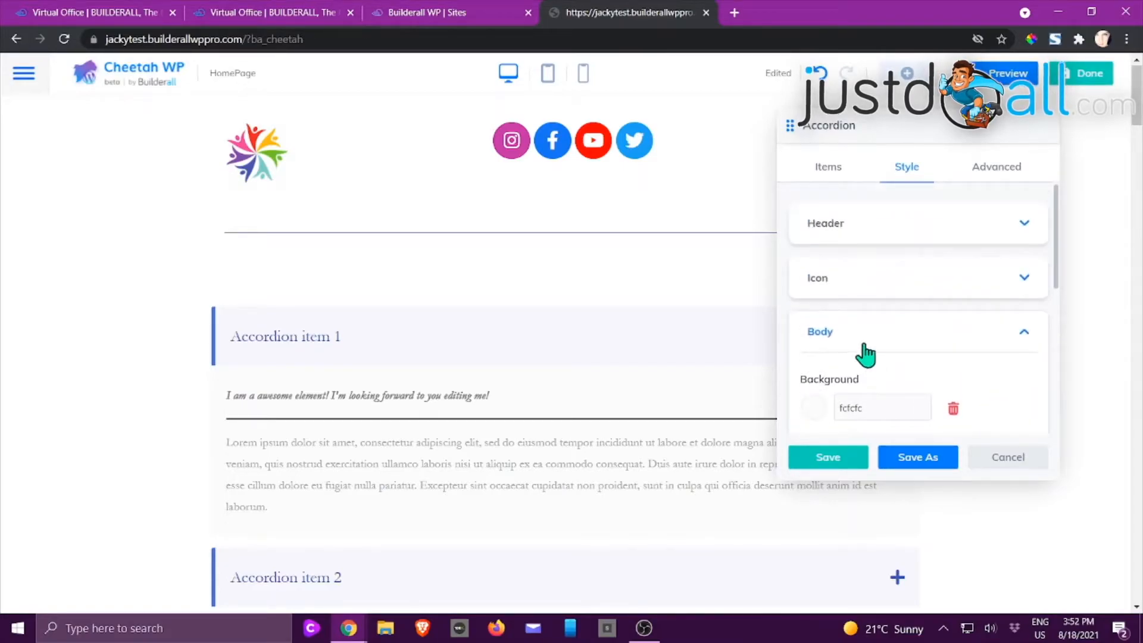
Review the accordion's advanced settings for spacing, visibility, animation, HTML element and export/import, and cancel the accordion.
{"action": "left_click", "coordinate": [1000, 172]}
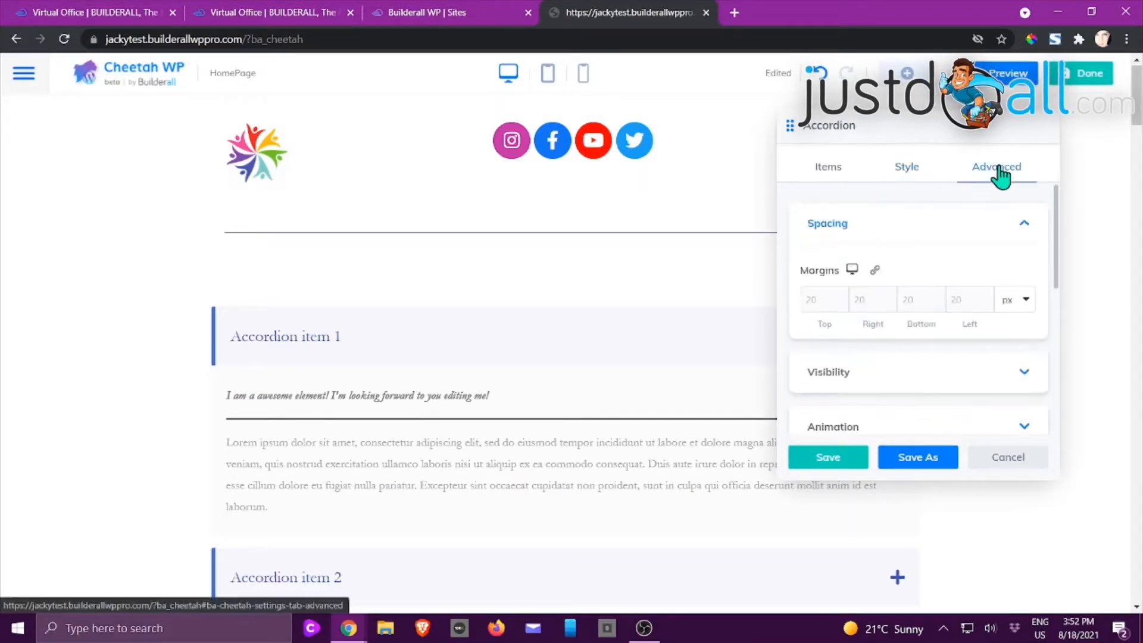
{"action": "scroll", "coordinate": [1008, 234], "scroll_direction": "down", "scroll_amount": 2}
{"action": "scroll", "coordinate": [908, 285], "scroll_direction": "down", "scroll_amount": 1}
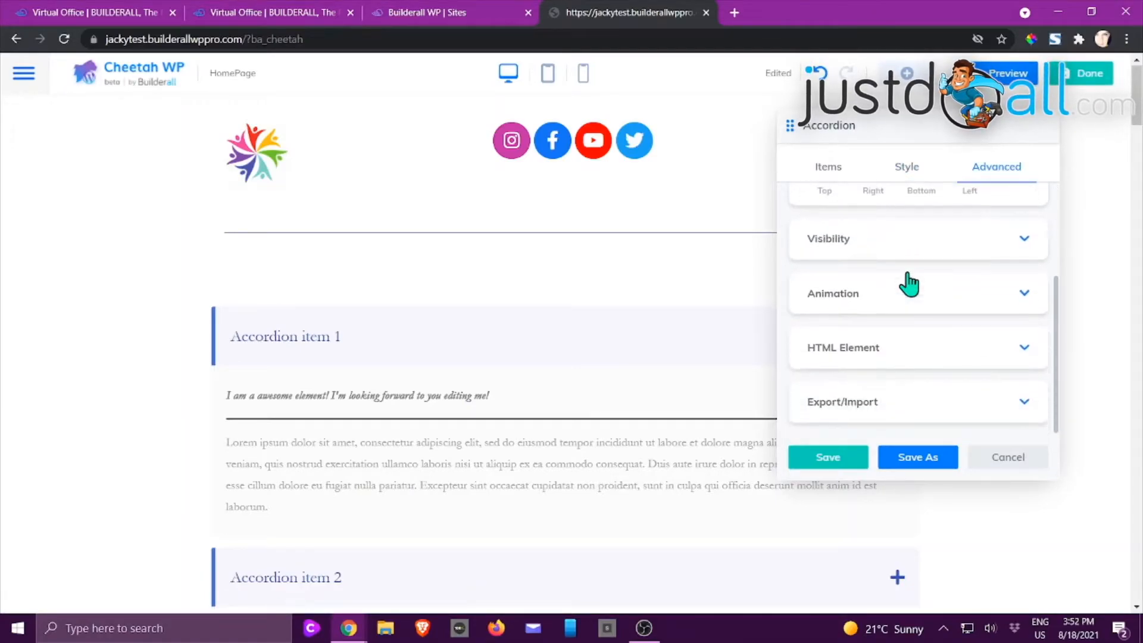
{"action": "left_click", "coordinate": [1009, 458]}
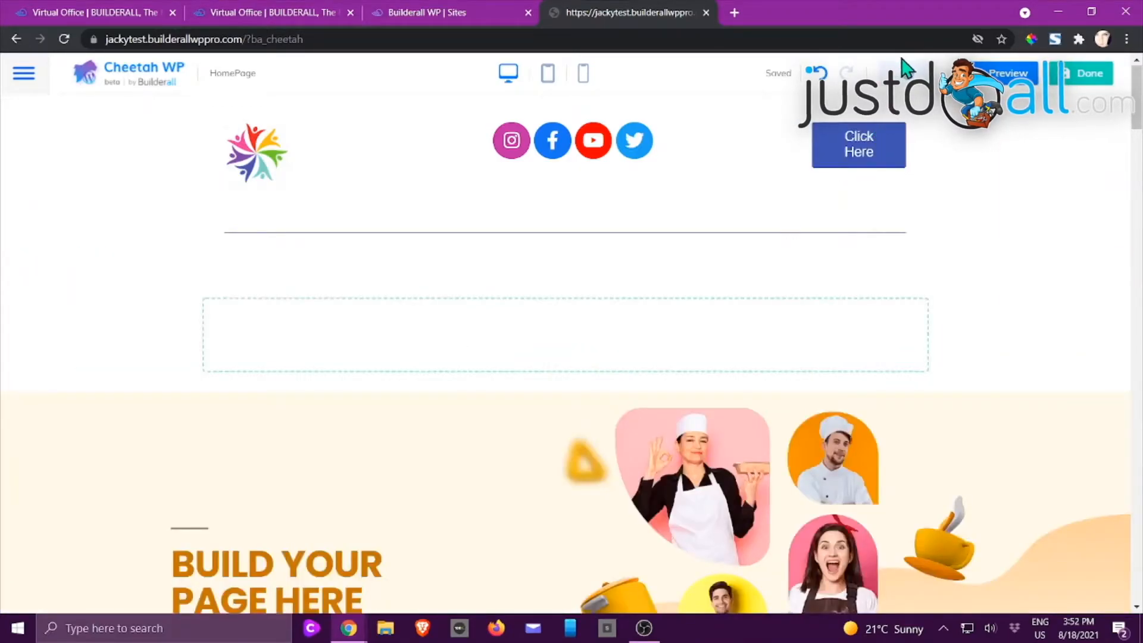
Place the Accordion layout element in the empty row again, check its element controls, and cancel it.
{"action": "left_click", "coordinate": [905, 74]}
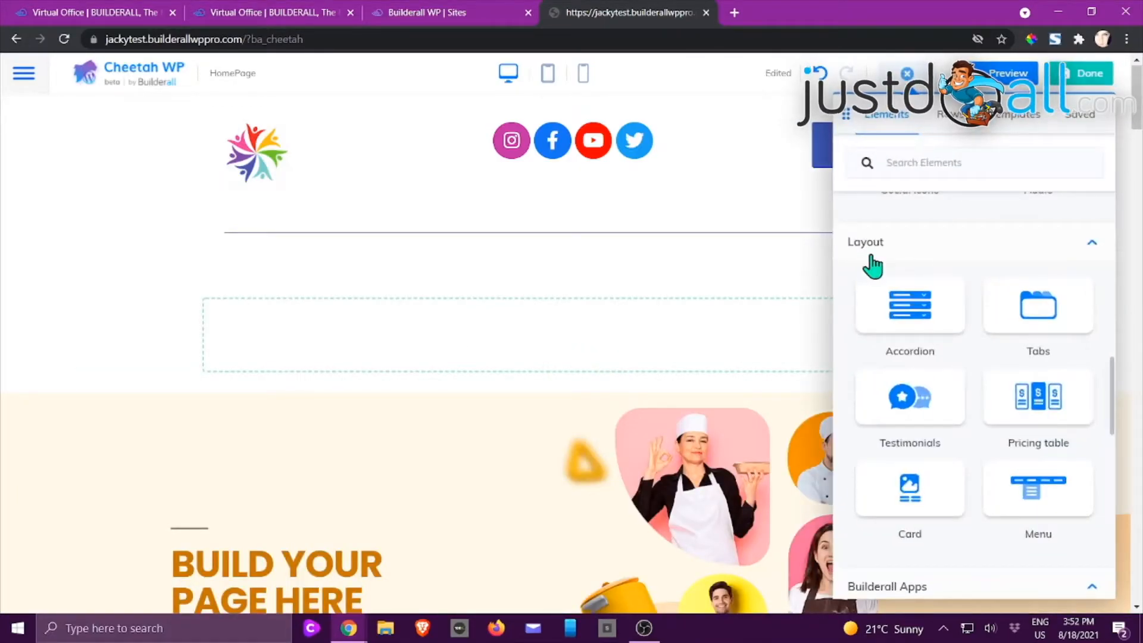
{"action": "left_click_drag", "start_coordinate": [893, 299], "coordinate": [533, 403]}
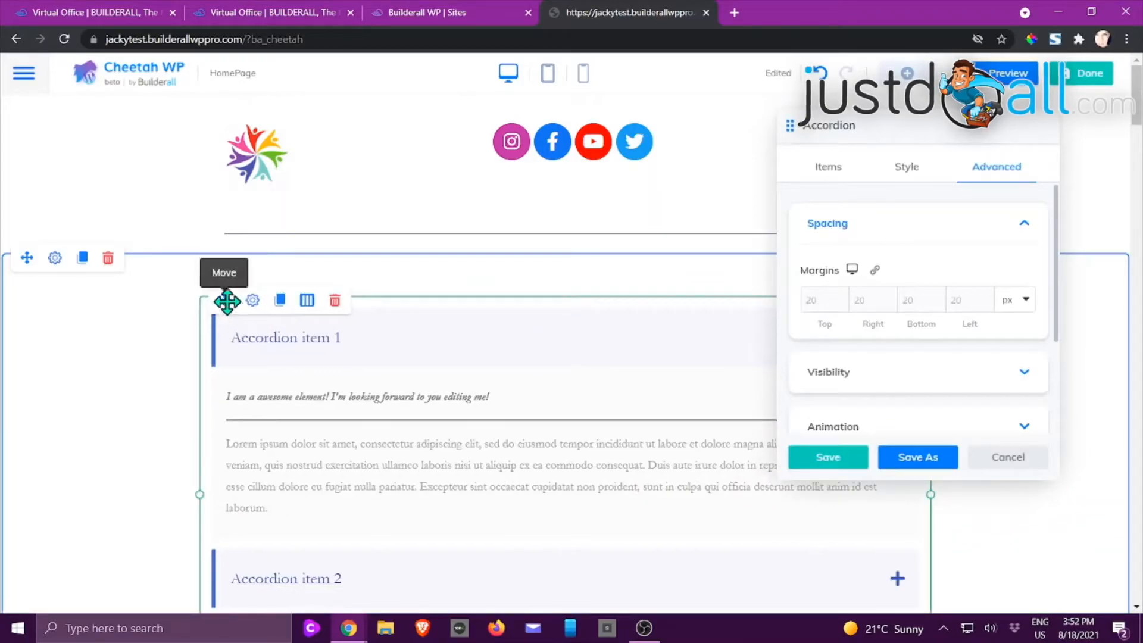
{"action": "left_click", "coordinate": [307, 302]}
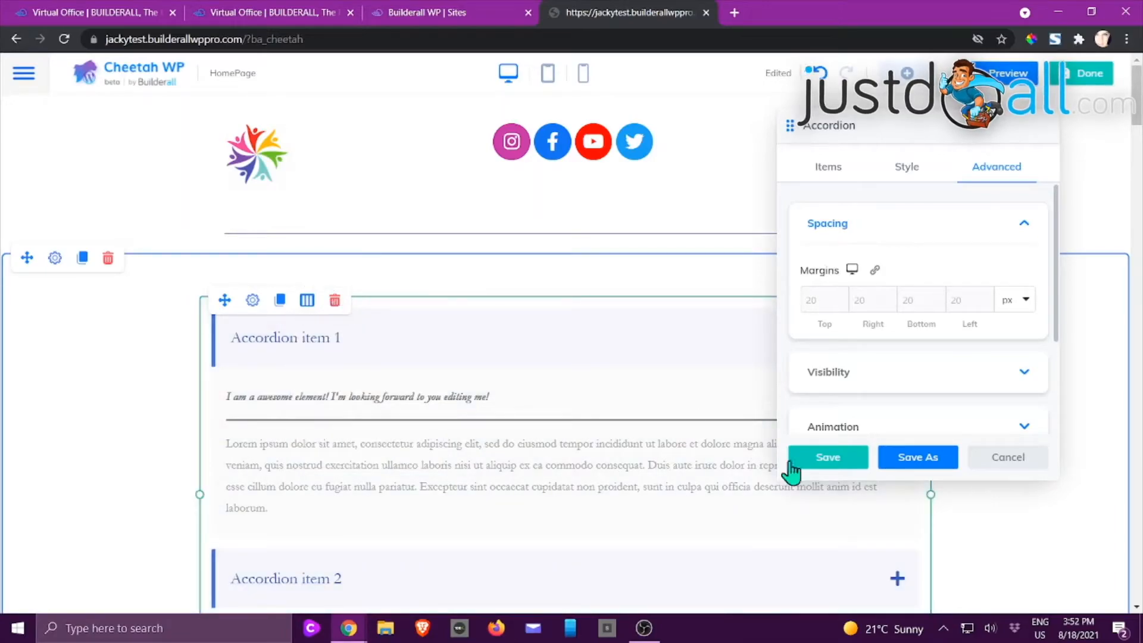
{"action": "left_click", "coordinate": [1011, 459]}
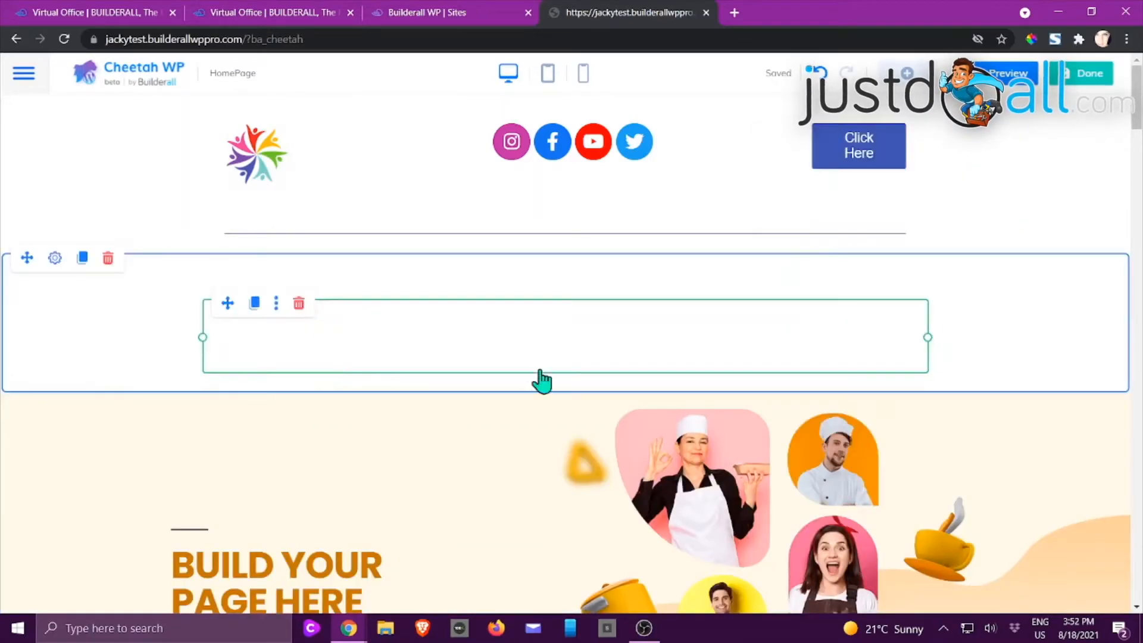
Place a Tabs layout element in the empty row under the header and review its list of tab items.
{"action": "left_click", "coordinate": [906, 73]}
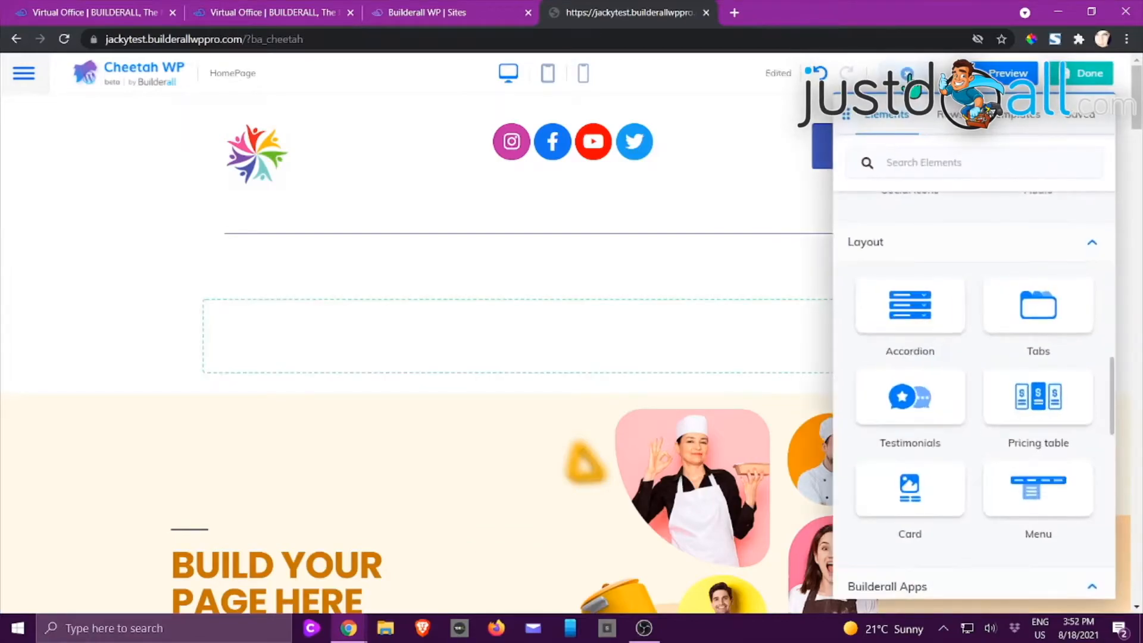
{"action": "left_click_drag", "start_coordinate": [1041, 319], "coordinate": [528, 387]}
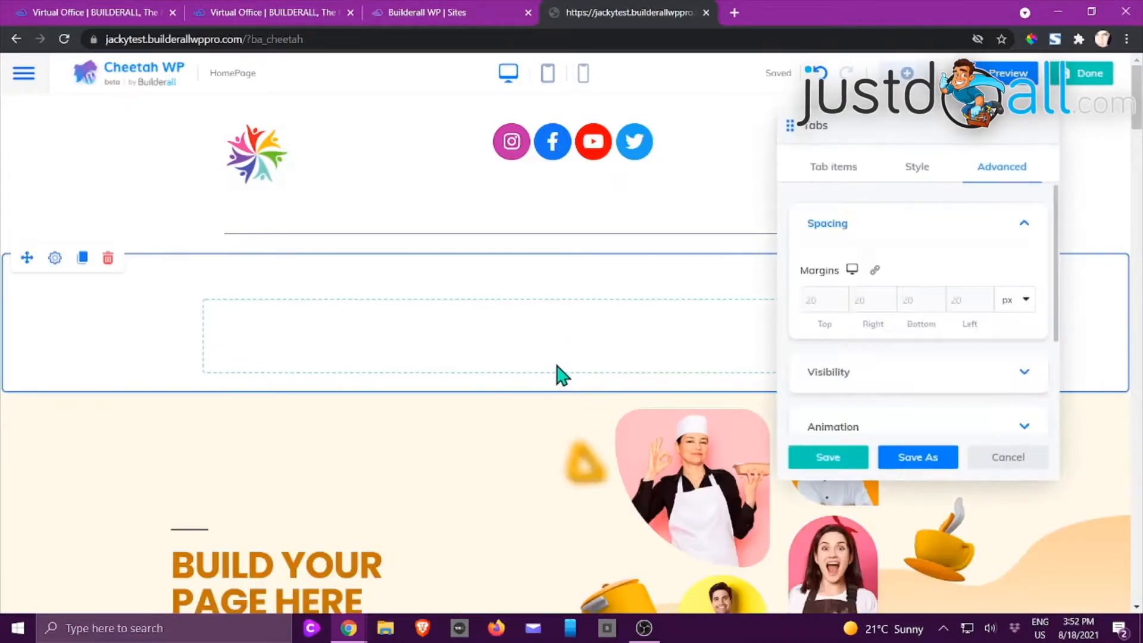
{"action": "scroll", "coordinate": [414, 426], "scroll_direction": "down", "scroll_amount": 2}
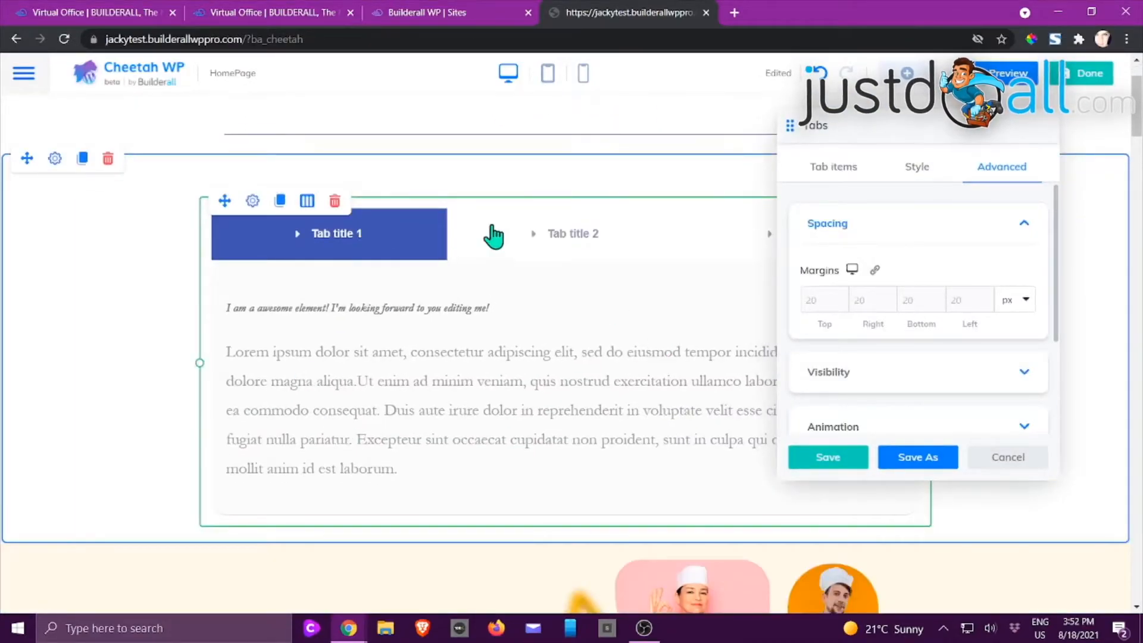
{"action": "left_click", "coordinate": [835, 170]}
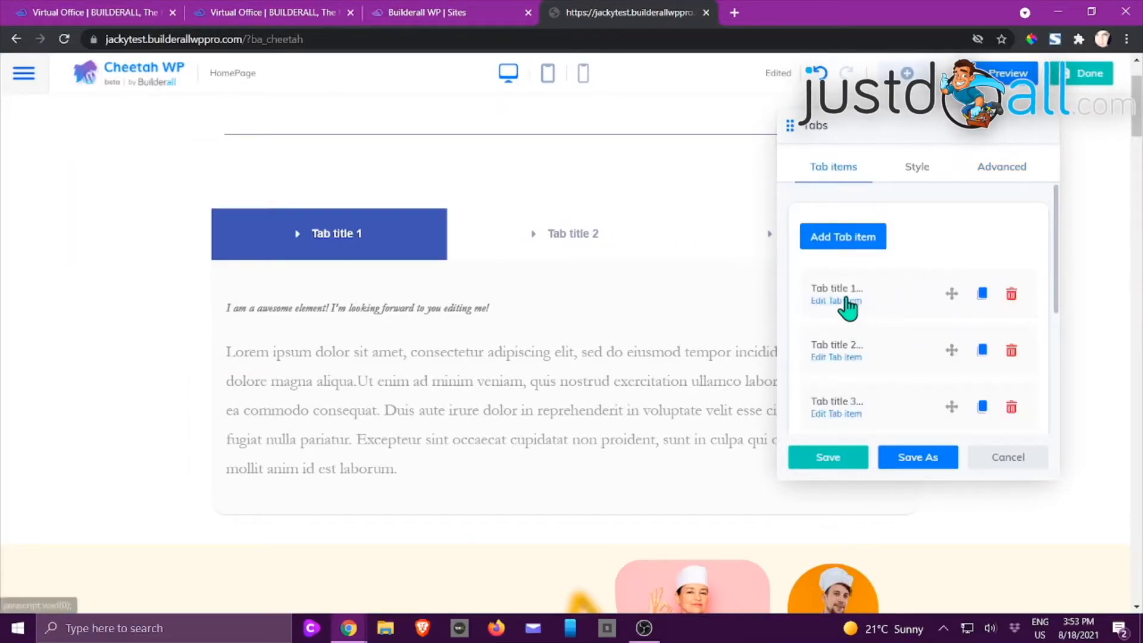
{"action": "scroll", "coordinate": [881, 339], "scroll_direction": "down", "scroll_amount": 2}
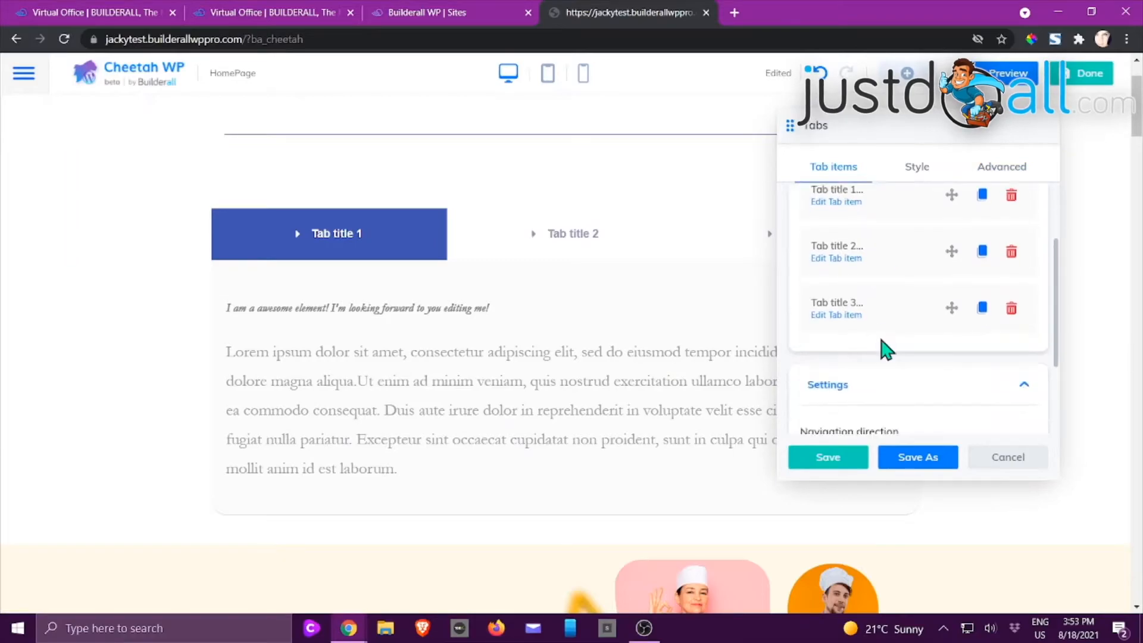
{"action": "scroll", "coordinate": [886, 348], "scroll_direction": "up", "scroll_amount": 2}
Open the Tab title 1 item for editing, review its title, icon and content, and cancel the item edit.
{"action": "left_click", "coordinate": [847, 302]}
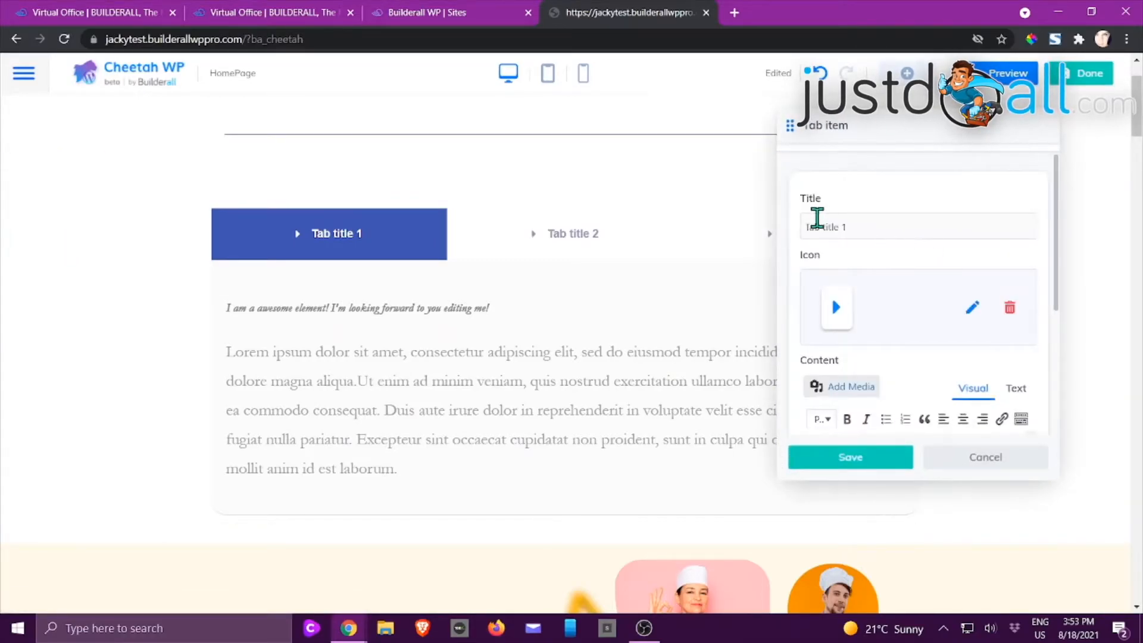
{"action": "scroll", "coordinate": [851, 296], "scroll_direction": "down", "scroll_amount": 1}
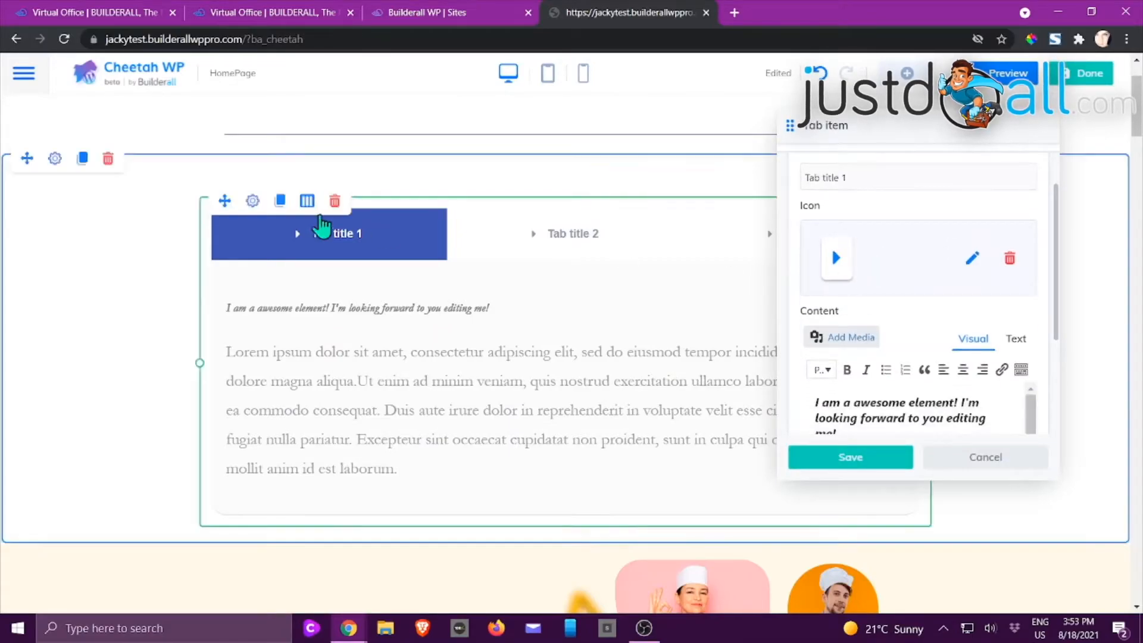
{"action": "scroll", "coordinate": [864, 270], "scroll_direction": "down", "scroll_amount": 2}
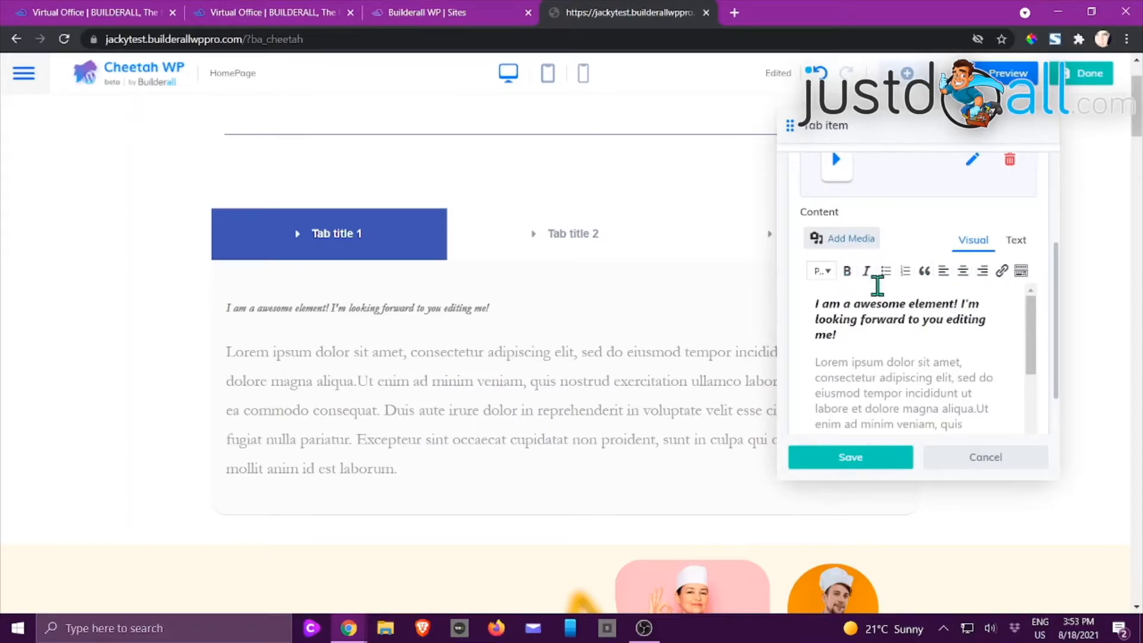
{"action": "scroll", "coordinate": [898, 298], "scroll_direction": "down", "scroll_amount": 2}
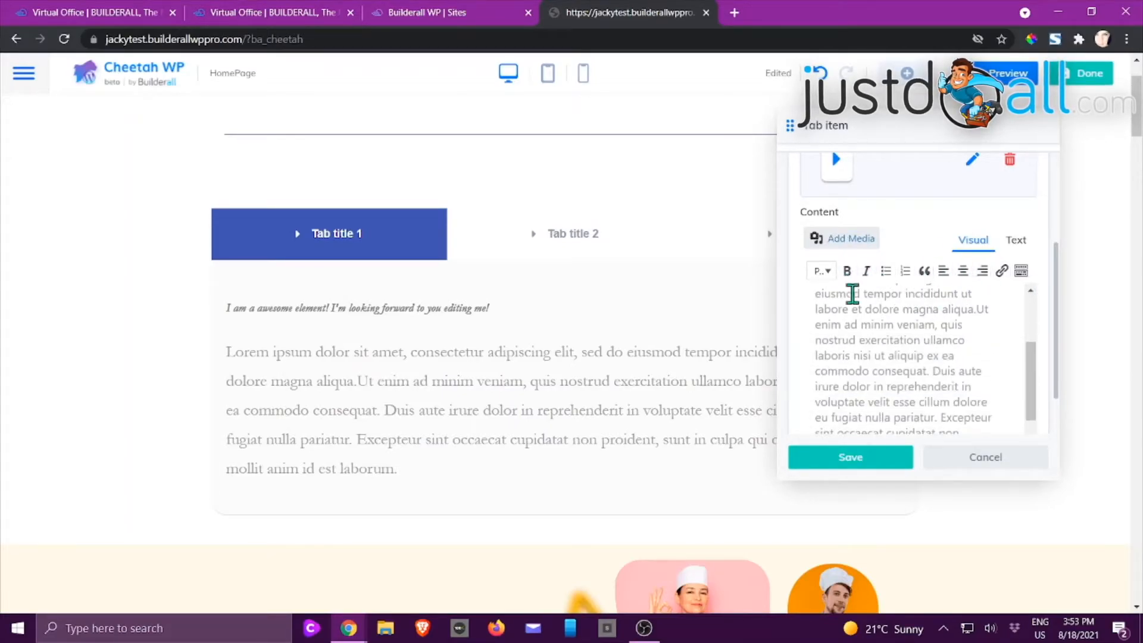
{"action": "scroll", "coordinate": [861, 296], "scroll_direction": "down", "scroll_amount": 3}
{"action": "scroll", "coordinate": [854, 297], "scroll_direction": "up", "scroll_amount": 3}
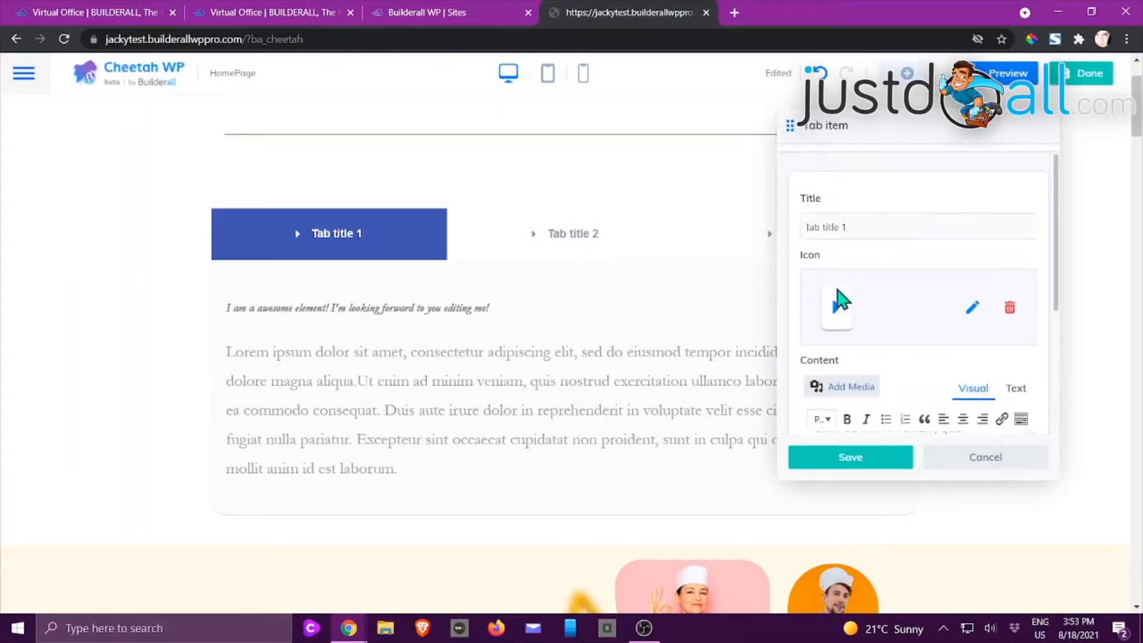
{"action": "left_click", "coordinate": [981, 463]}
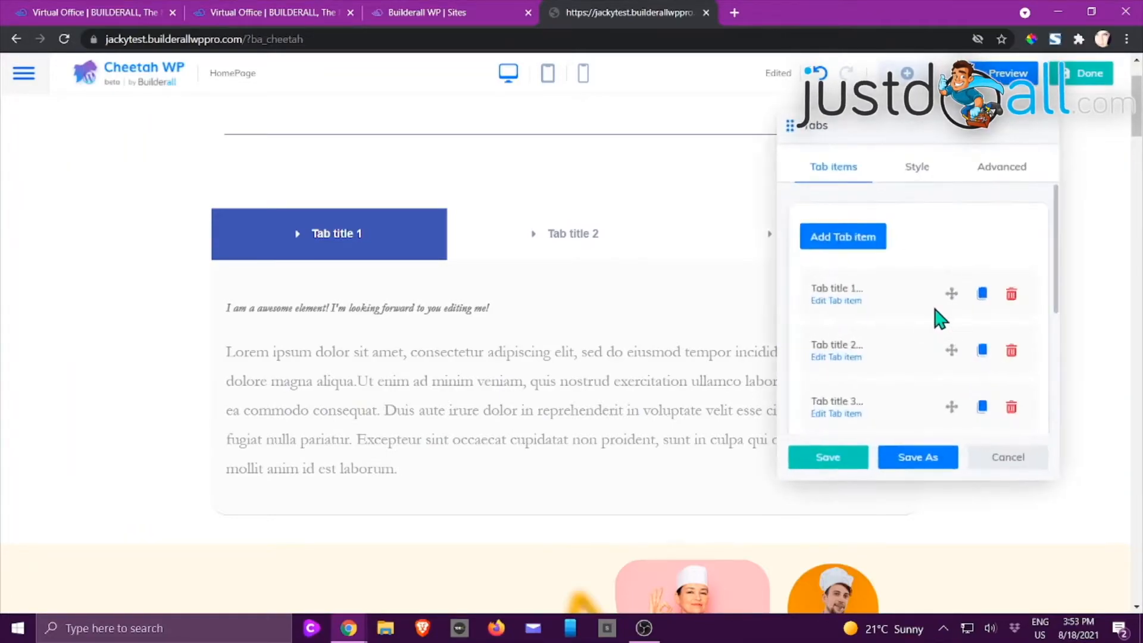
Try the vertical navigation direction on the tabs, return it to horizontal, and check the options for growing navigation items.
{"action": "scroll", "coordinate": [928, 324], "scroll_direction": "down", "scroll_amount": 4}
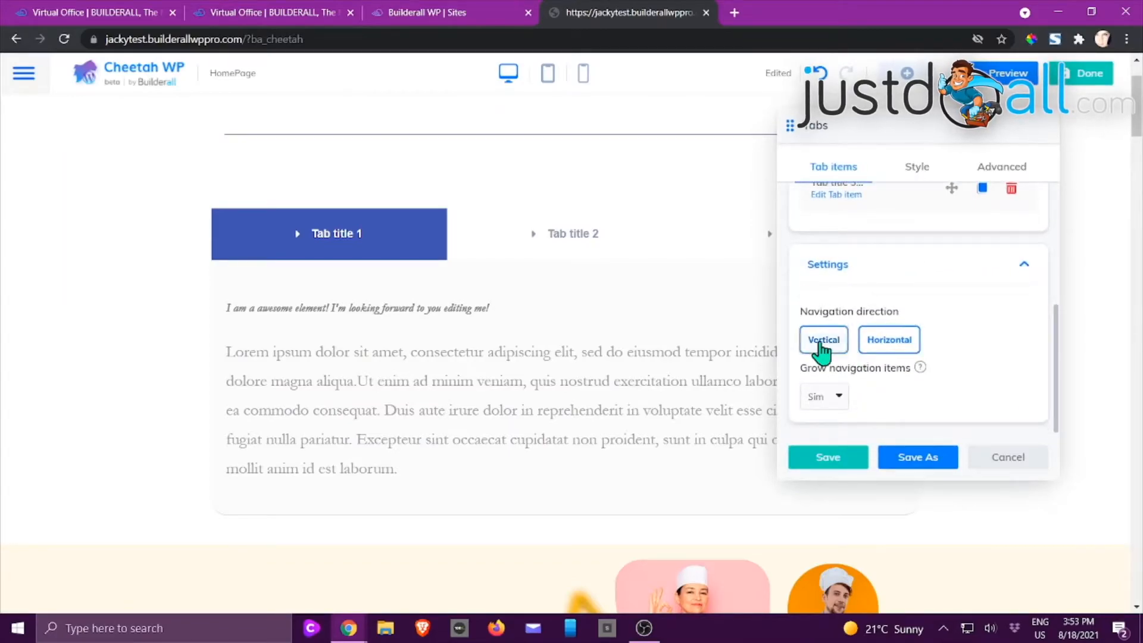
{"action": "left_click", "coordinate": [822, 344]}
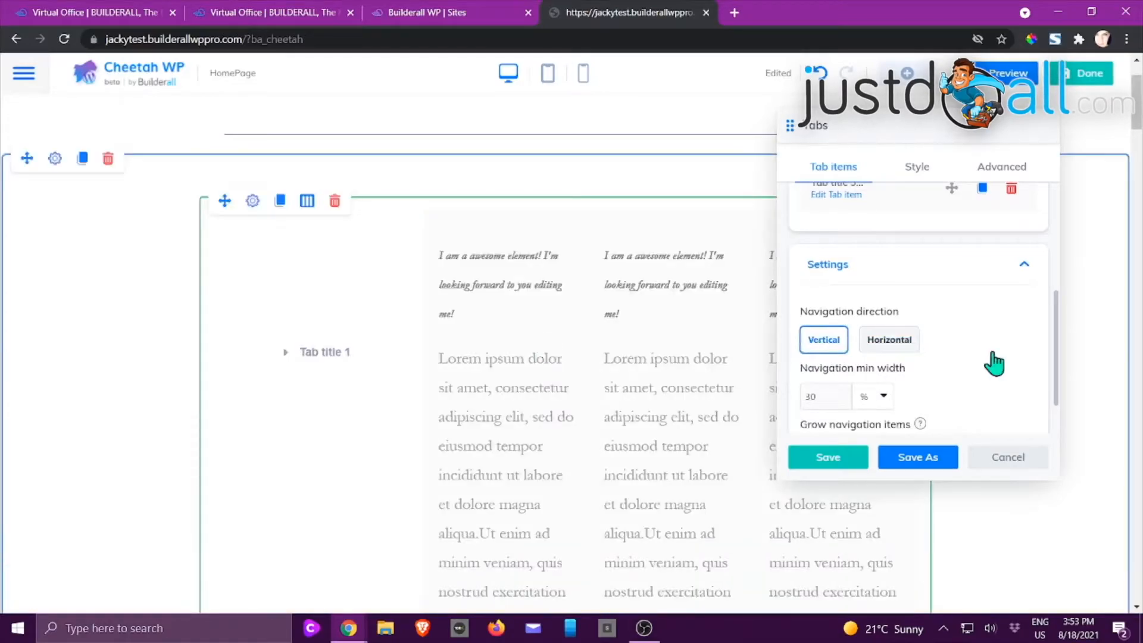
{"action": "left_click", "coordinate": [890, 343]}
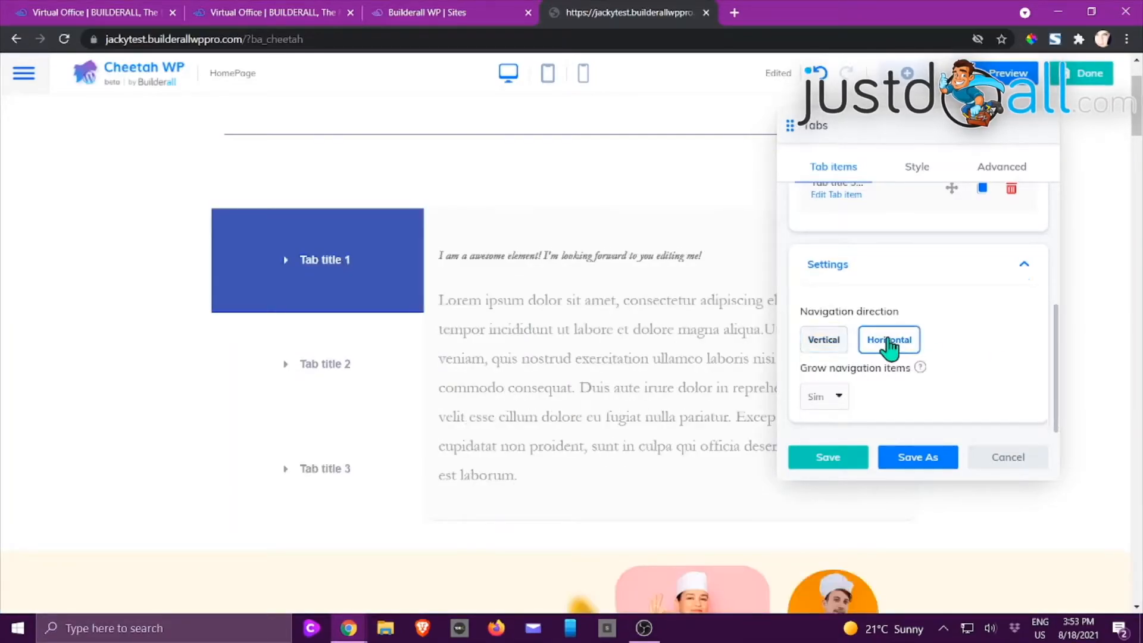
{"action": "left_click", "coordinate": [834, 393]}
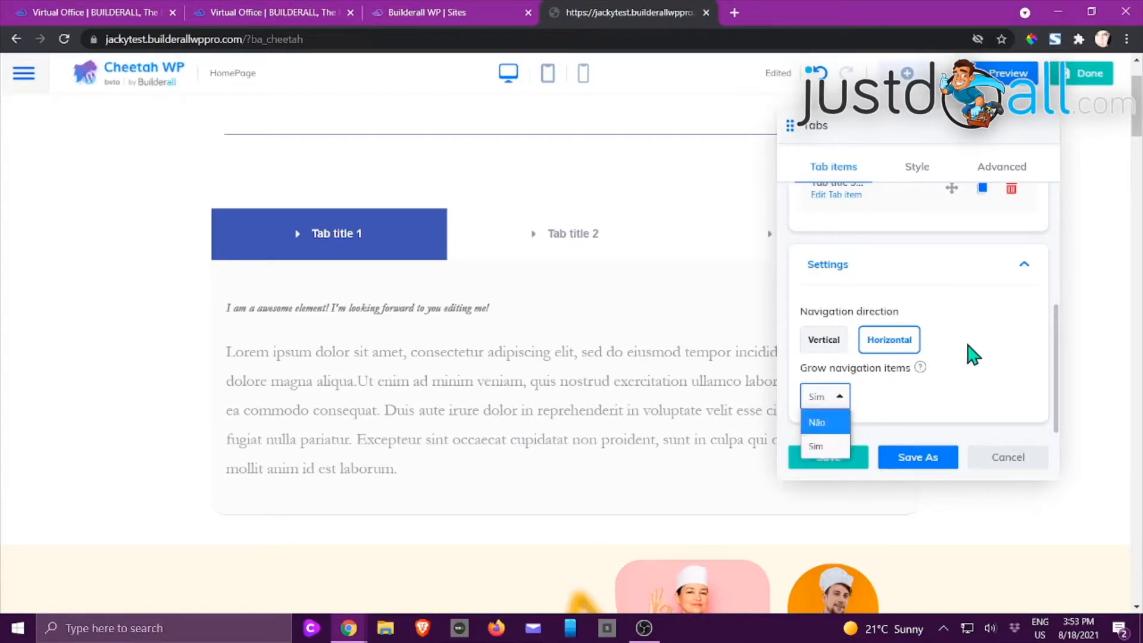
{"action": "left_click", "coordinate": [973, 356]}
Review the tabs' navigation item style settings, including background type, text color, alignment, typography, border and padding.
{"action": "scroll", "coordinate": [951, 277], "scroll_direction": "up", "scroll_amount": 2}
{"action": "left_click", "coordinate": [920, 169]}
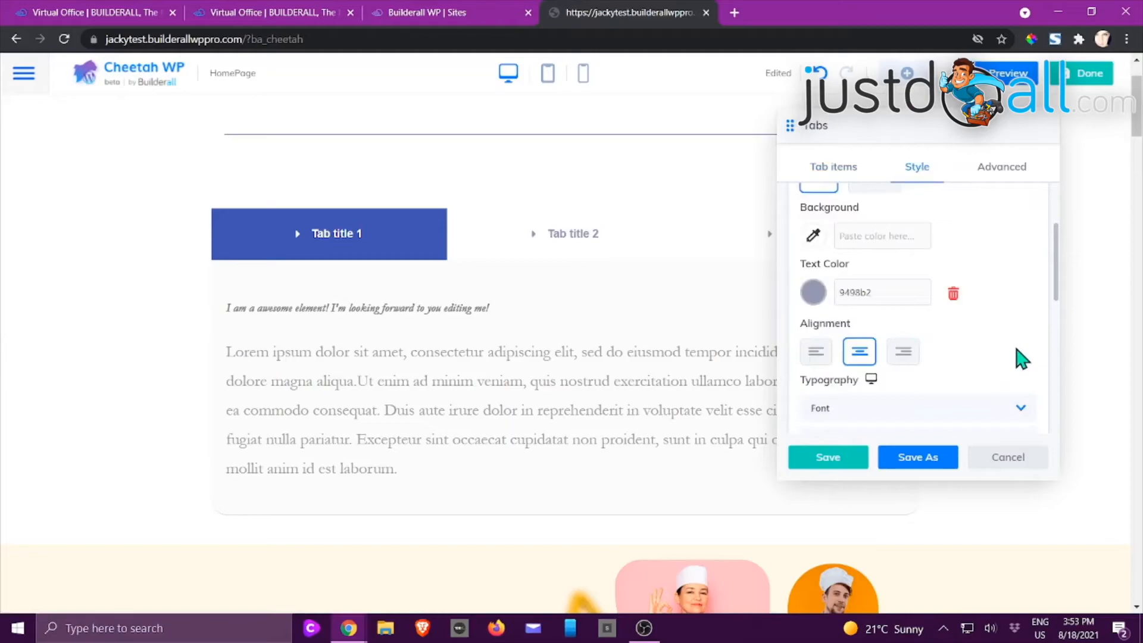
{"action": "scroll", "coordinate": [1020, 357], "scroll_direction": "up", "scroll_amount": 2}
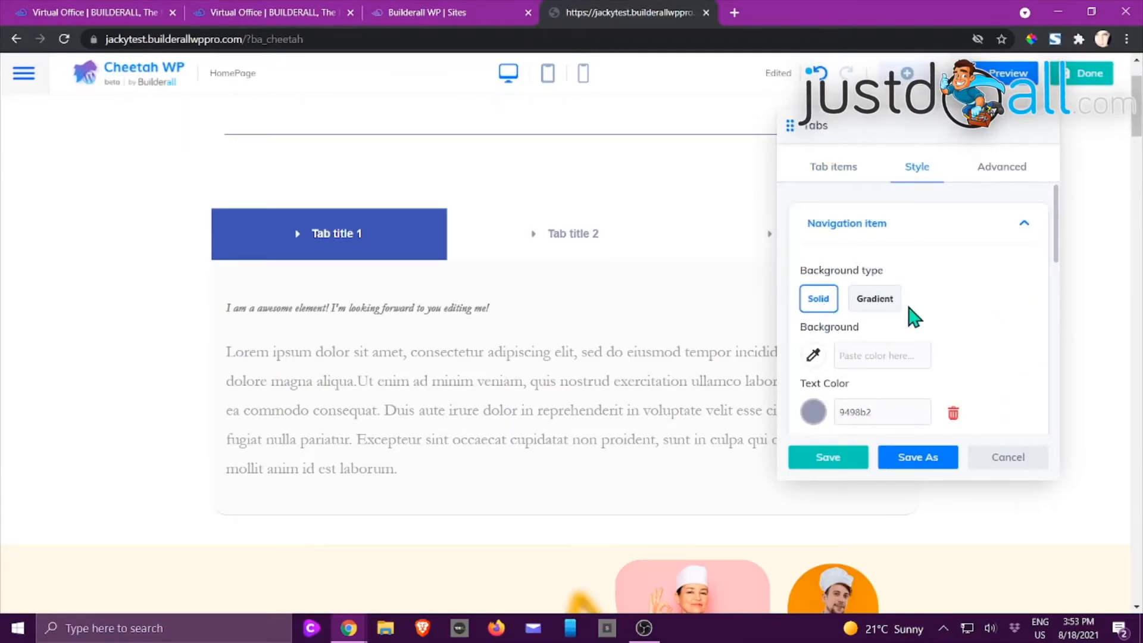
{"action": "scroll", "coordinate": [896, 303], "scroll_direction": "down", "scroll_amount": 2}
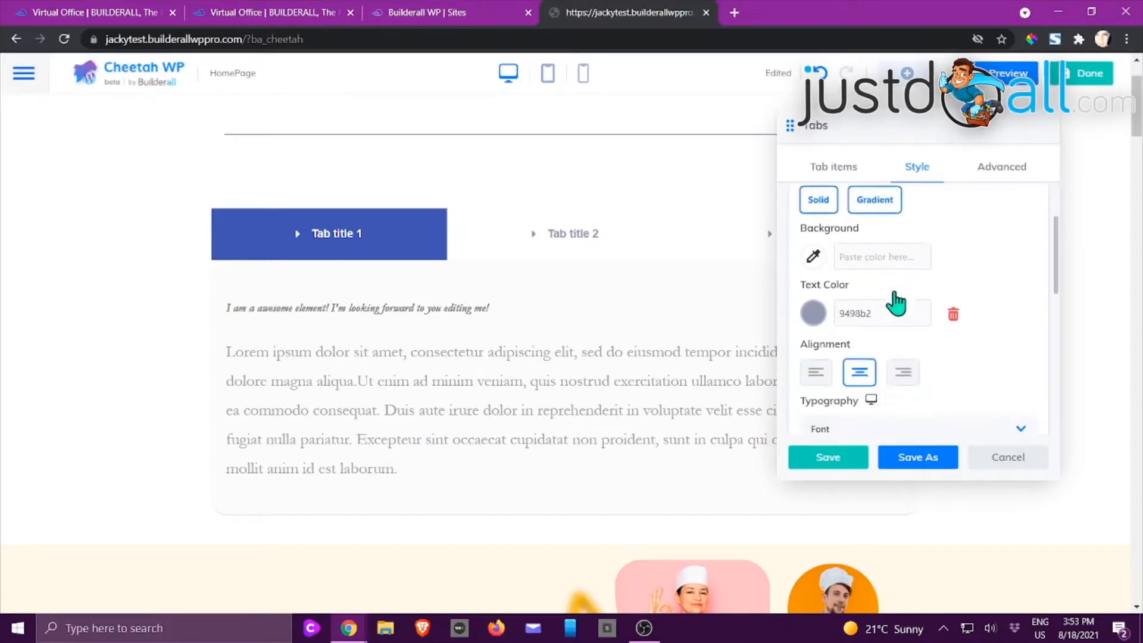
{"action": "scroll", "coordinate": [892, 297], "scroll_direction": "down", "scroll_amount": 2}
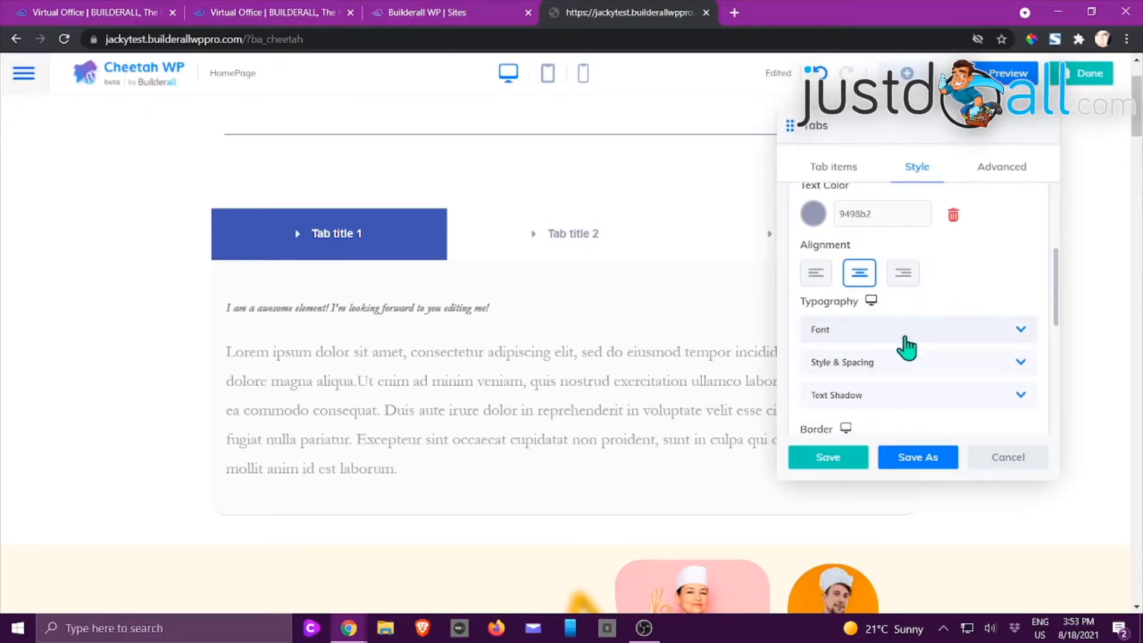
{"action": "scroll", "coordinate": [904, 352], "scroll_direction": "down", "scroll_amount": 5}
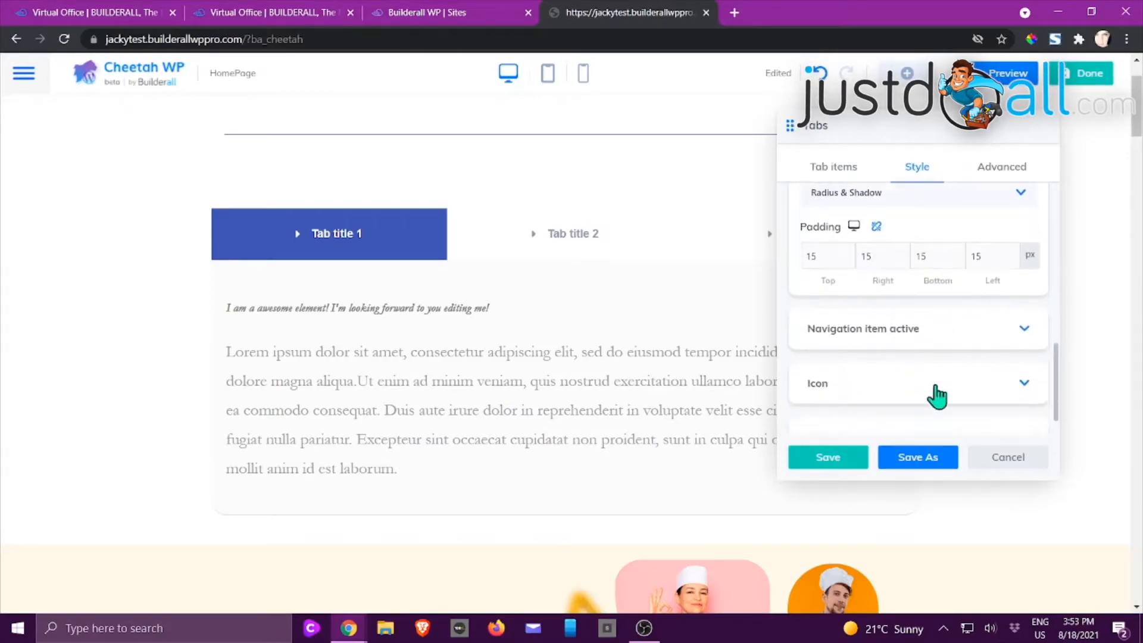
Review the style settings of the active navigation item and the tab content, including background, text color, border and typography.
{"action": "left_click", "coordinate": [845, 331]}
{"action": "scroll", "coordinate": [959, 327], "scroll_direction": "down", "scroll_amount": 2}
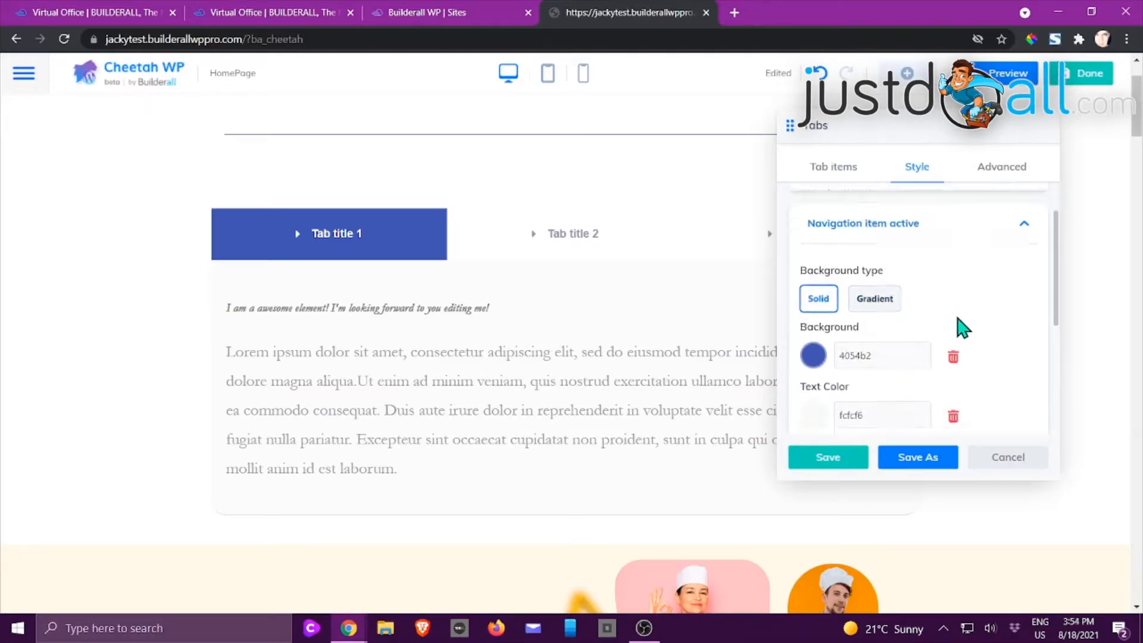
{"action": "scroll", "coordinate": [989, 268], "scroll_direction": "down", "scroll_amount": 4}
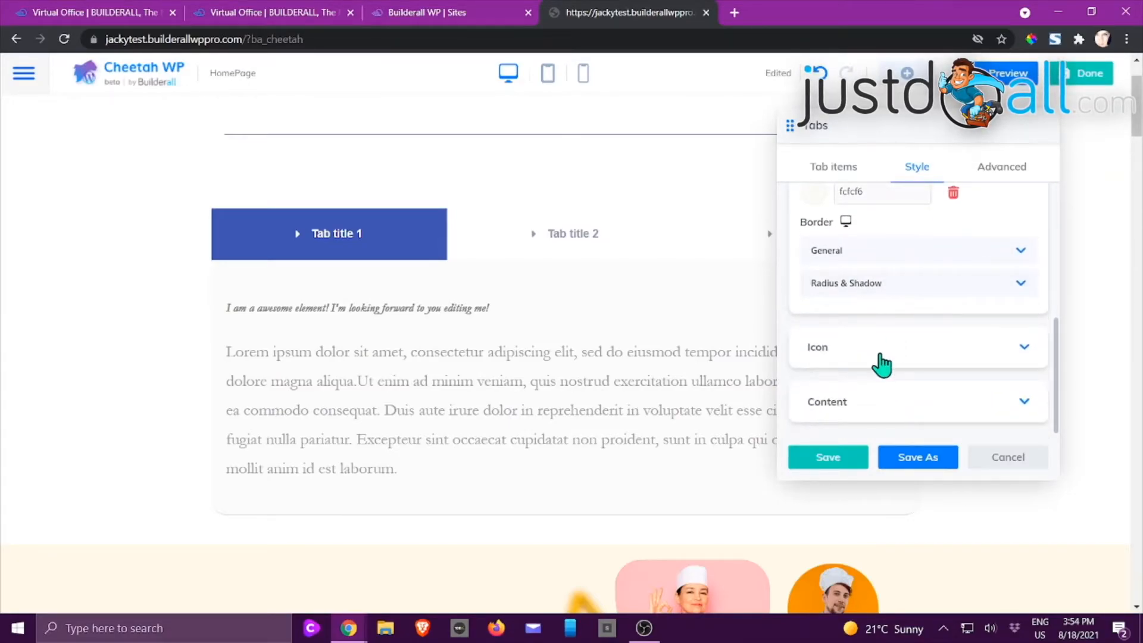
{"action": "left_click", "coordinate": [896, 421]}
{"action": "scroll", "coordinate": [944, 365], "scroll_direction": "down", "scroll_amount": 3}
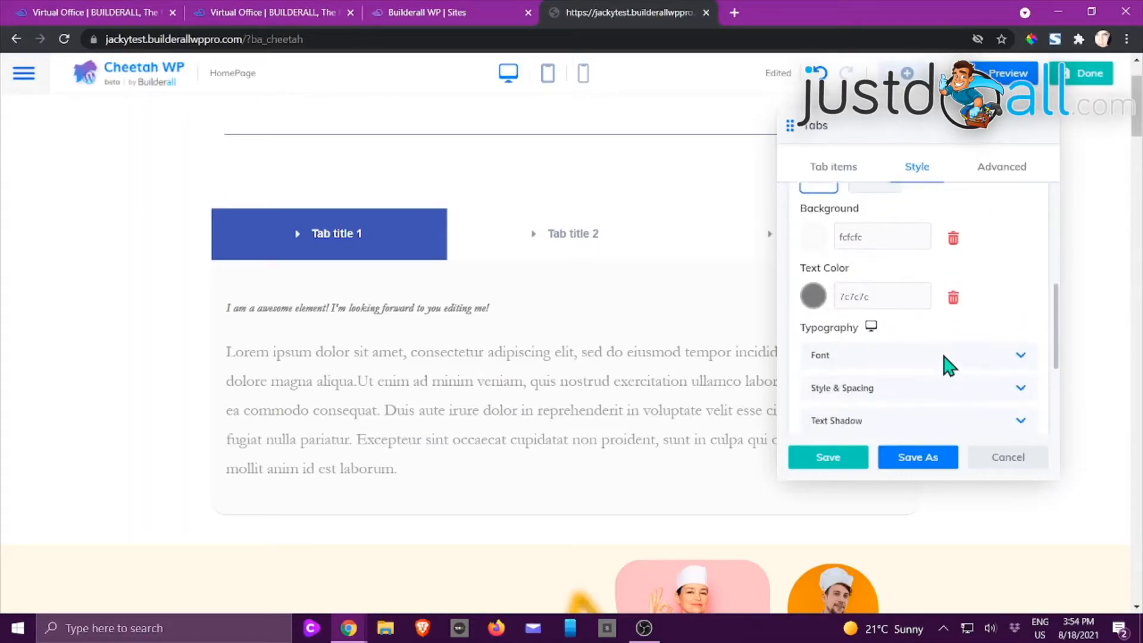
{"action": "scroll", "coordinate": [944, 357], "scroll_direction": "up", "scroll_amount": 5}
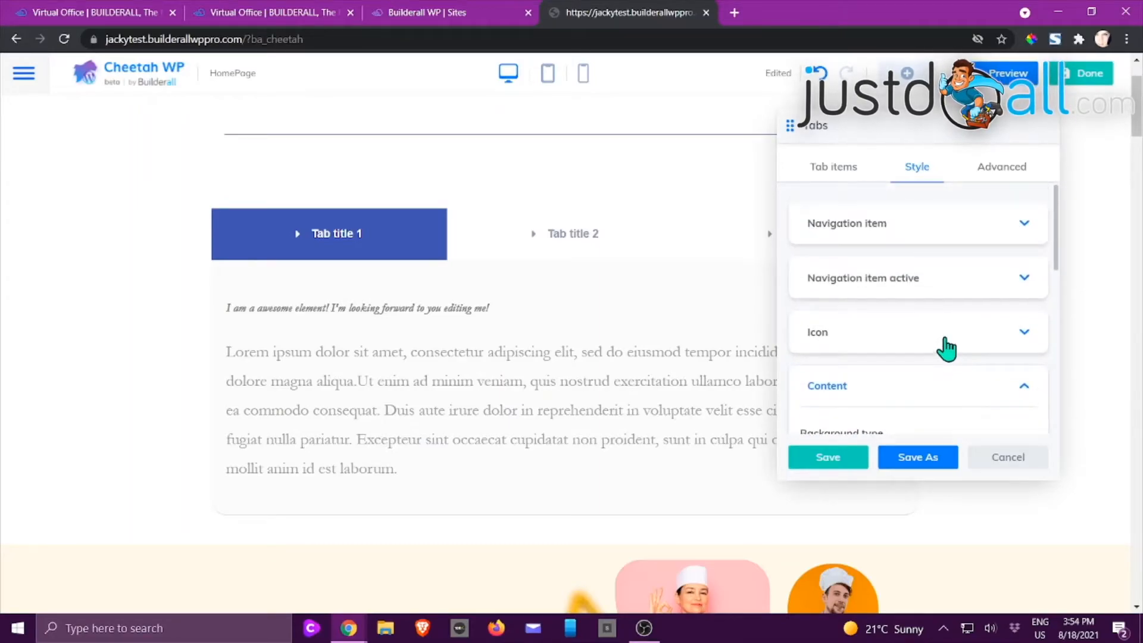
{"action": "left_click", "coordinate": [909, 342]}
{"action": "left_click", "coordinate": [908, 341]}
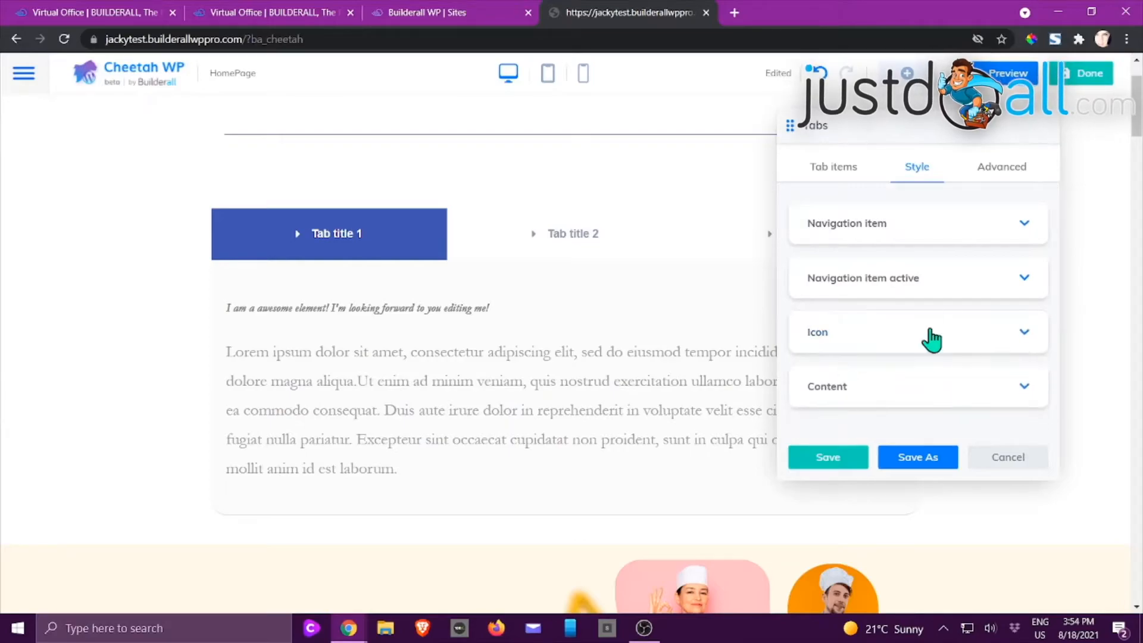
Review the tabs' advanced settings, checking the animation type, delay and duration options.
{"action": "left_click", "coordinate": [1002, 169]}
{"action": "scroll", "coordinate": [923, 267], "scroll_direction": "down", "scroll_amount": 2}
{"action": "scroll", "coordinate": [927, 267], "scroll_direction": "down", "scroll_amount": 1}
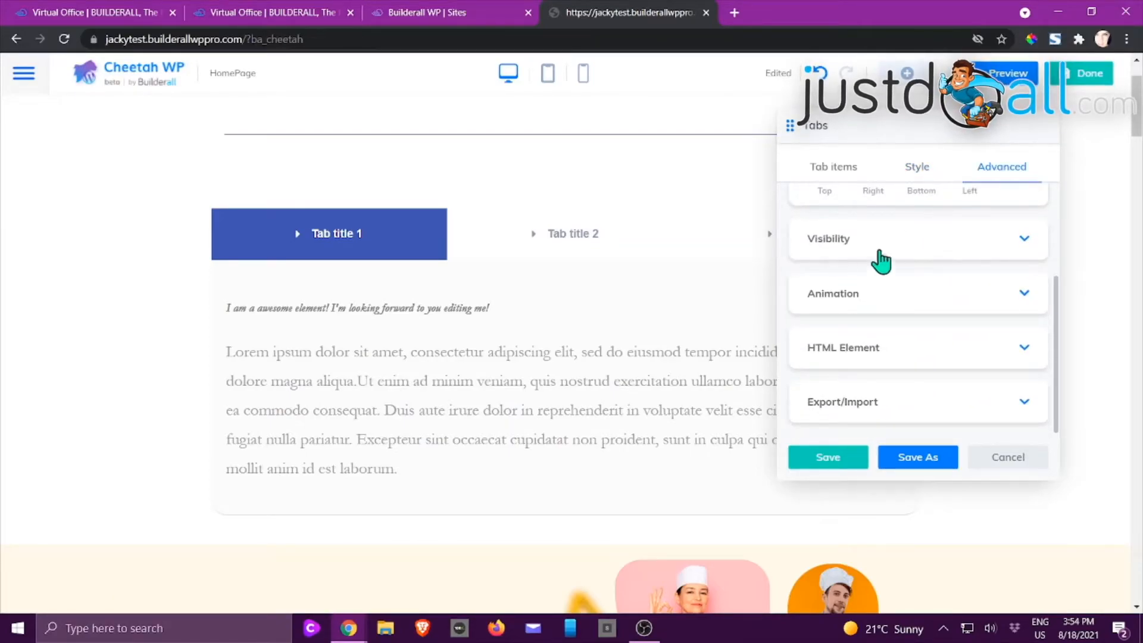
{"action": "left_click", "coordinate": [899, 298]}
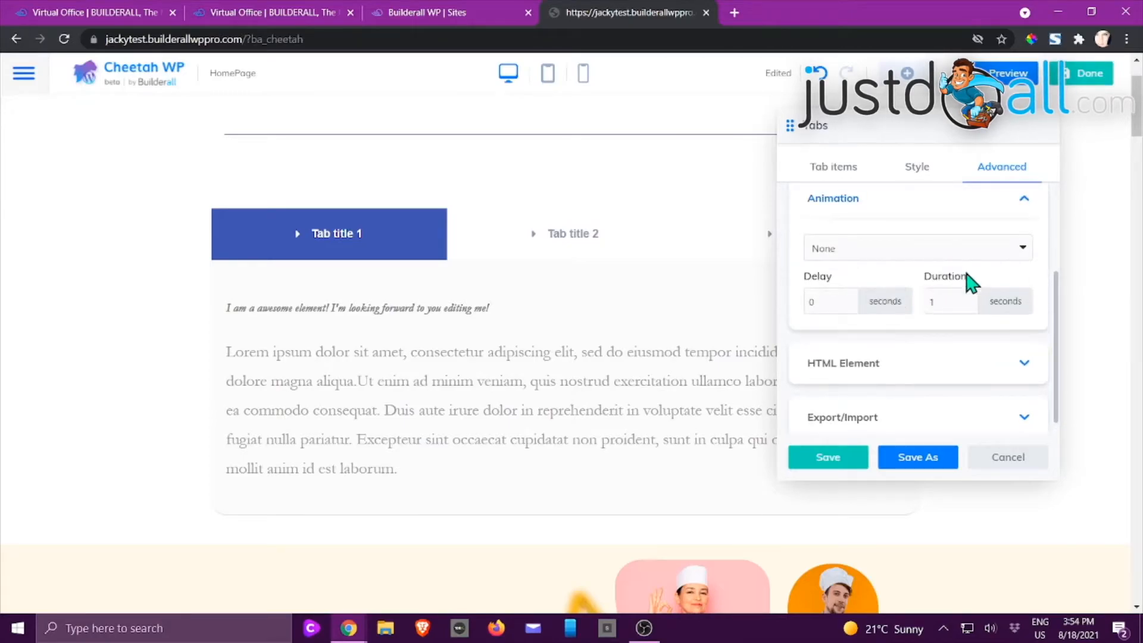
{"action": "left_click", "coordinate": [848, 209]}
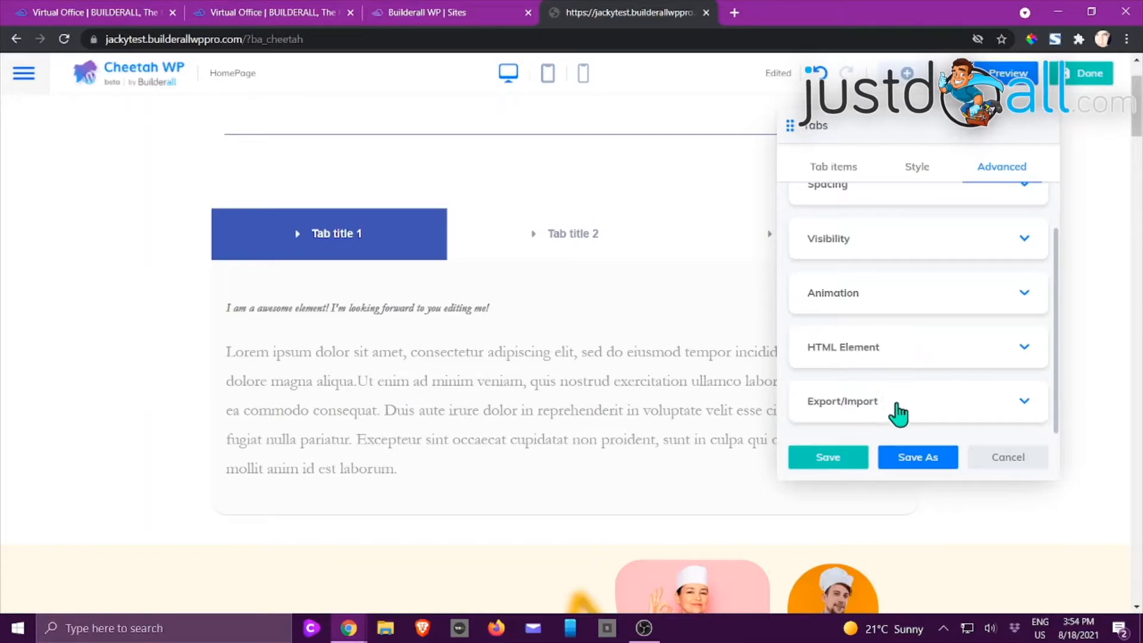
Discard the tabs element and place a Pricing table element in the empty row above the "Build your page here" section.
{"action": "left_click", "coordinate": [1008, 457]}
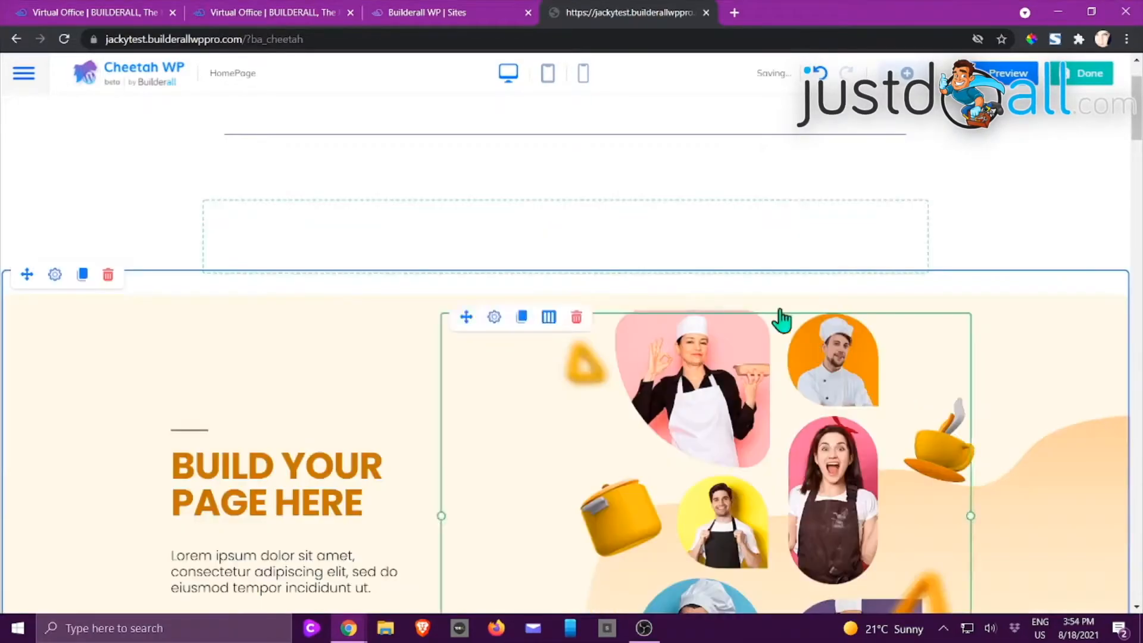
{"action": "left_click", "coordinate": [907, 72]}
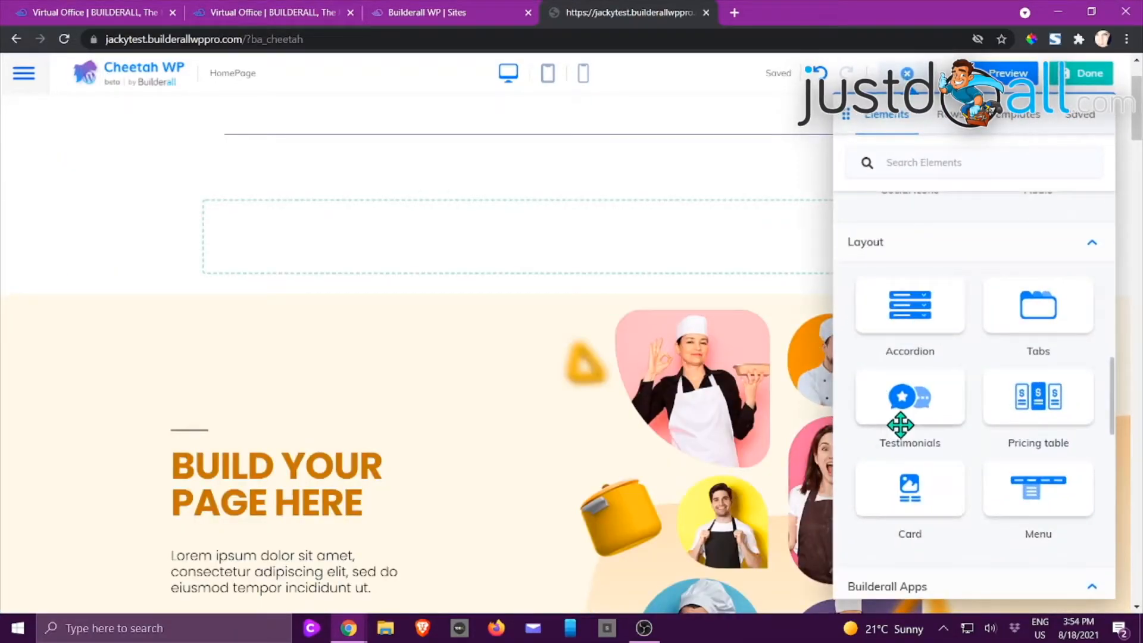
{"action": "left_click_drag", "start_coordinate": [1028, 402], "coordinate": [595, 259]}
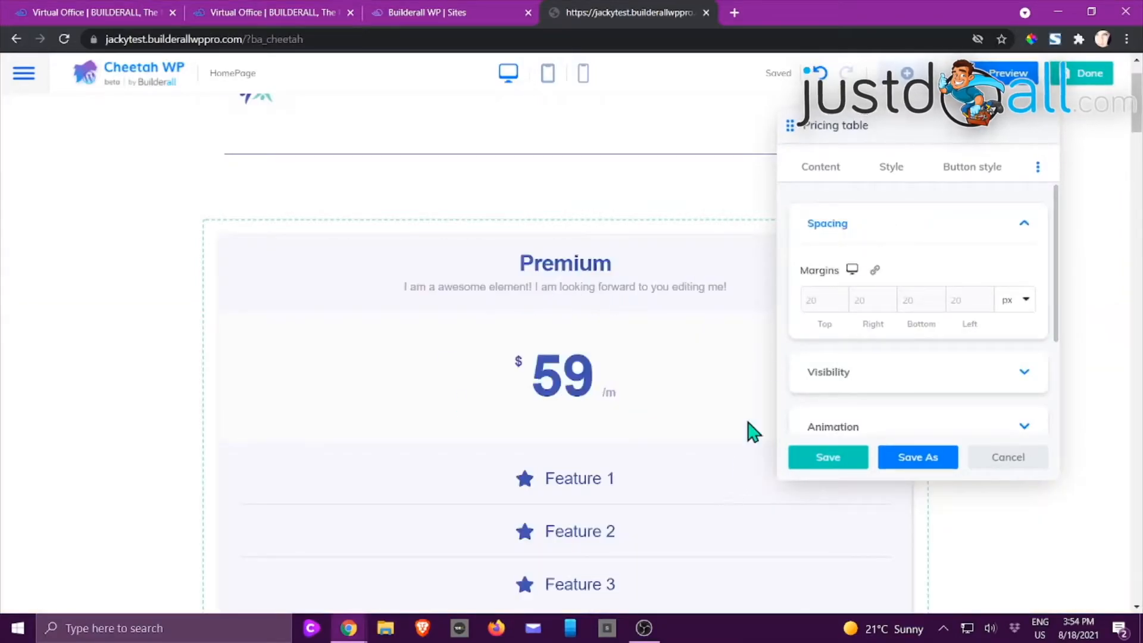
Review the pricing table's content settings for the header title and subtitle, the price fields, and the image options.
{"action": "left_click", "coordinate": [827, 169]}
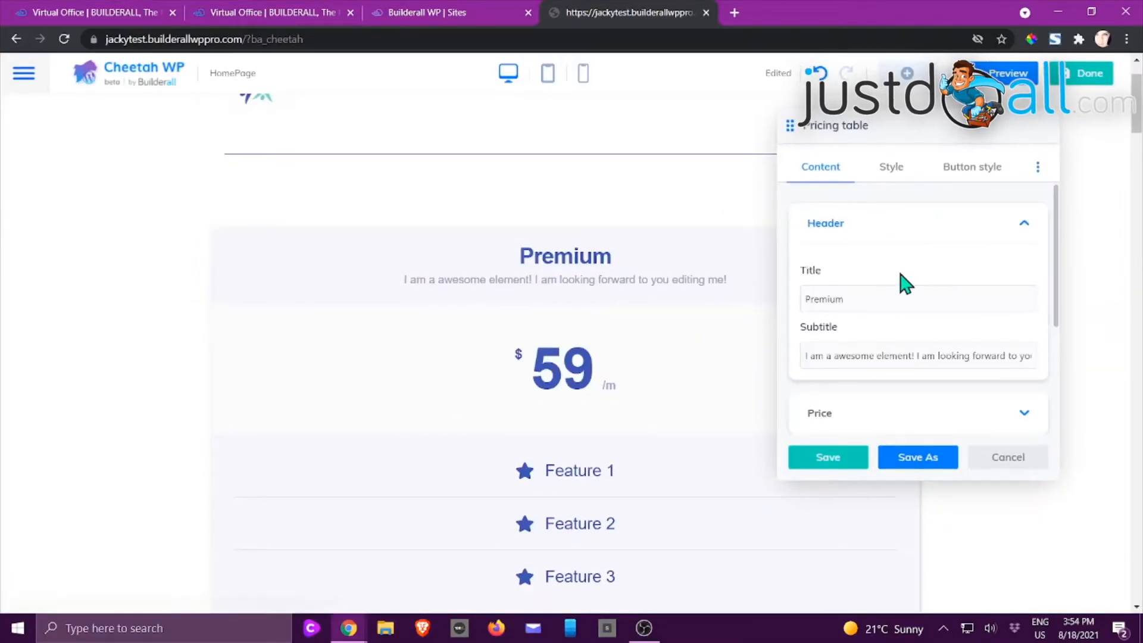
{"action": "scroll", "coordinate": [901, 281], "scroll_direction": "down", "scroll_amount": 1}
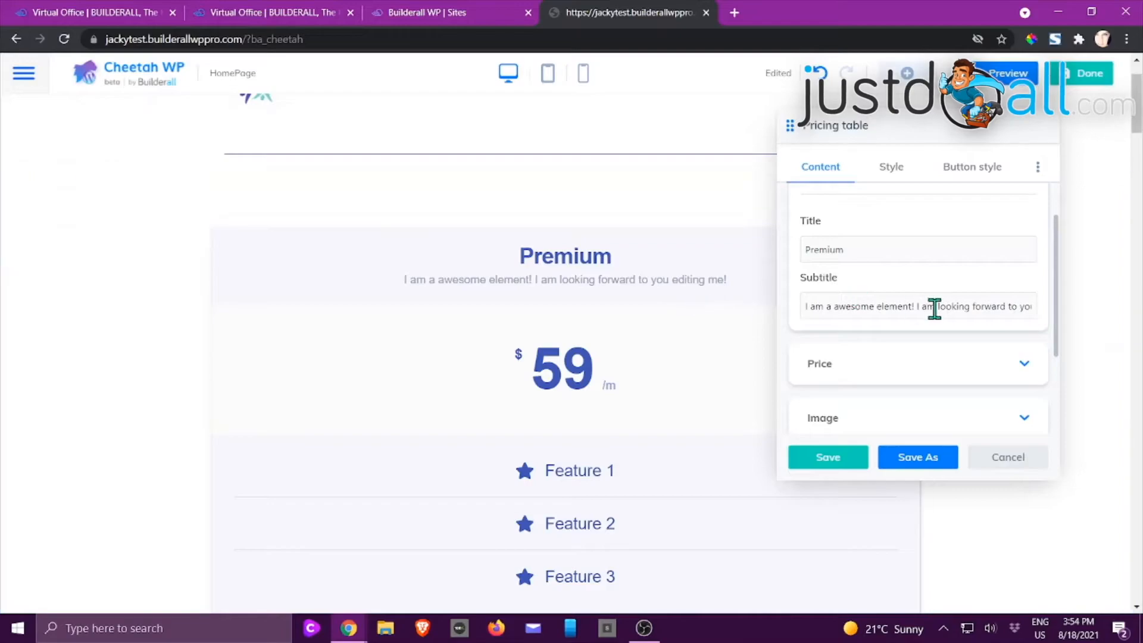
{"action": "scroll", "coordinate": [931, 312], "scroll_direction": "down", "scroll_amount": 2}
{"action": "left_click", "coordinate": [881, 267]}
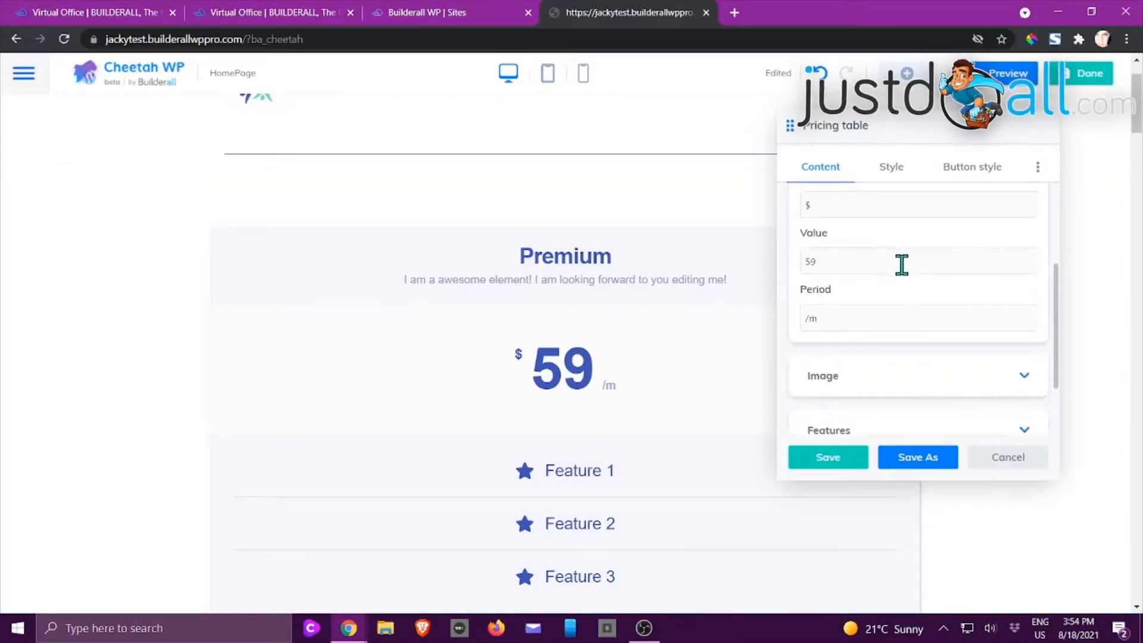
{"action": "scroll", "coordinate": [902, 268], "scroll_direction": "down", "scroll_amount": 2}
{"action": "left_click", "coordinate": [846, 300]}
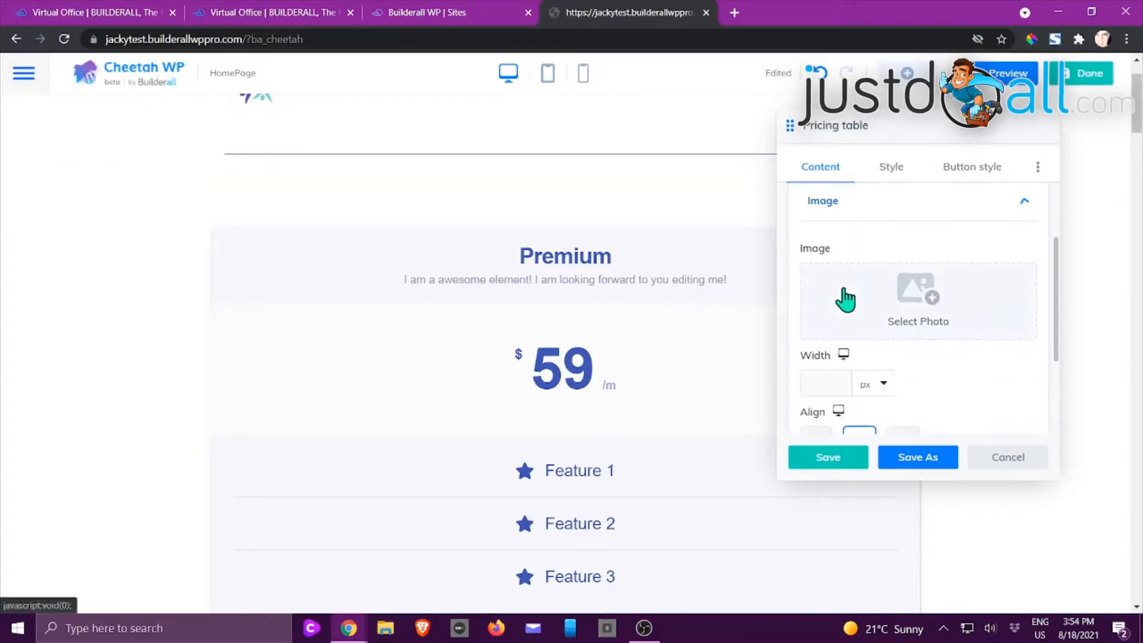
{"action": "scroll", "coordinate": [922, 291], "scroll_direction": "down", "scroll_amount": 4}
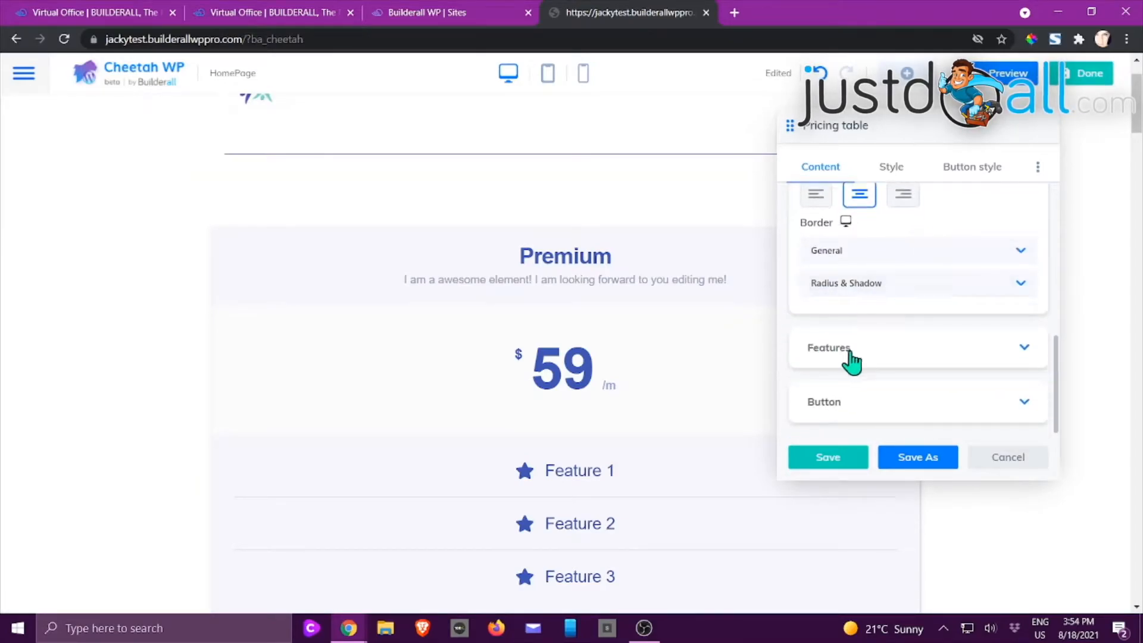
Examine the pricing table's feature list and Feature 1's text, icon color and icon settings, leaving them without saving.
{"action": "left_click", "coordinate": [851, 360]}
{"action": "scroll", "coordinate": [857, 357], "scroll_direction": "down", "scroll_amount": 2}
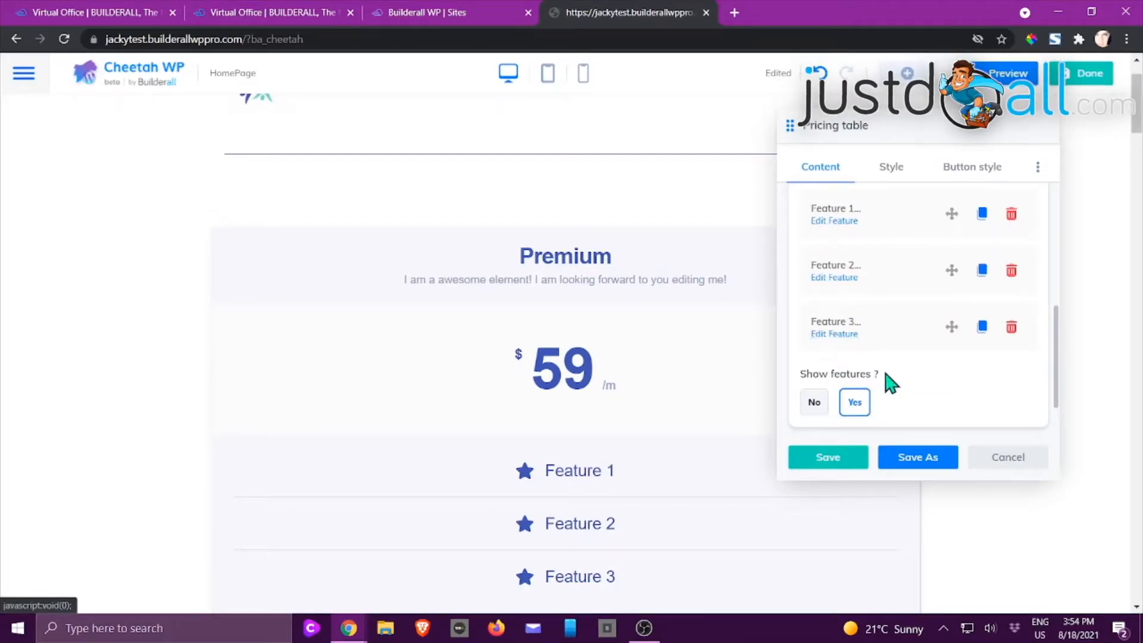
{"action": "left_click", "coordinate": [829, 221]}
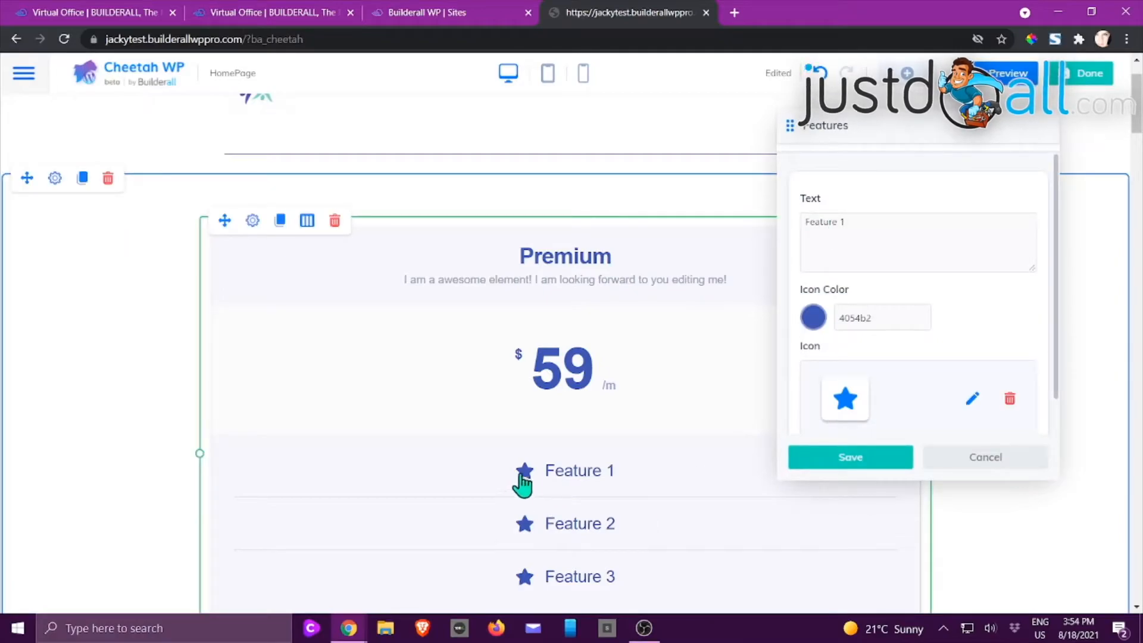
{"action": "scroll", "coordinate": [899, 383], "scroll_direction": "down", "scroll_amount": 1}
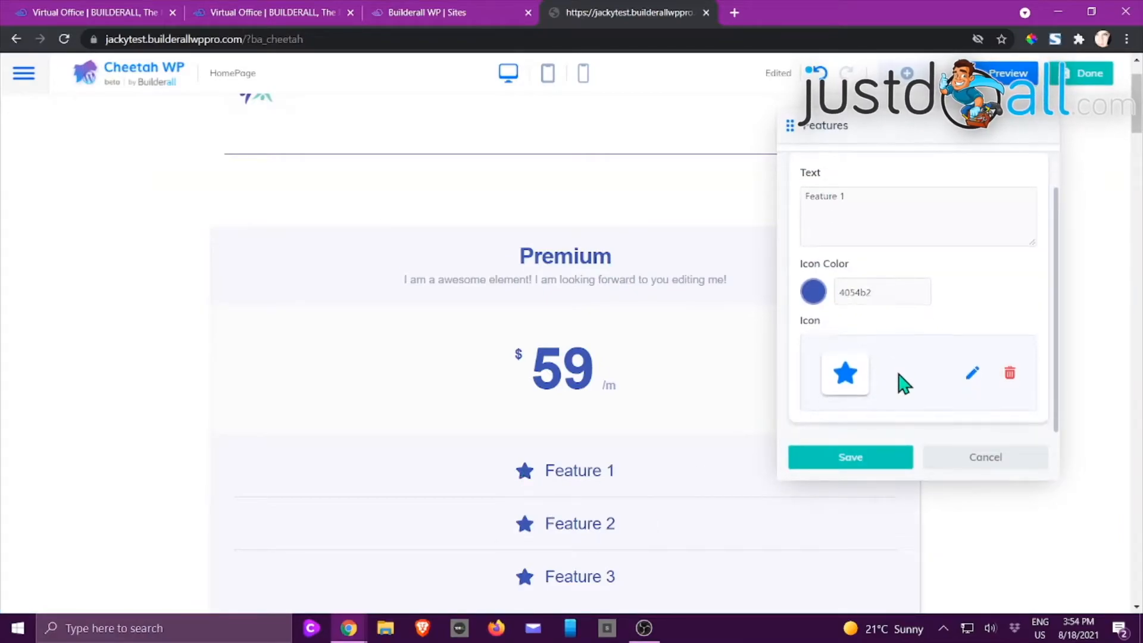
{"action": "scroll", "coordinate": [886, 333], "scroll_direction": "up", "scroll_amount": 1}
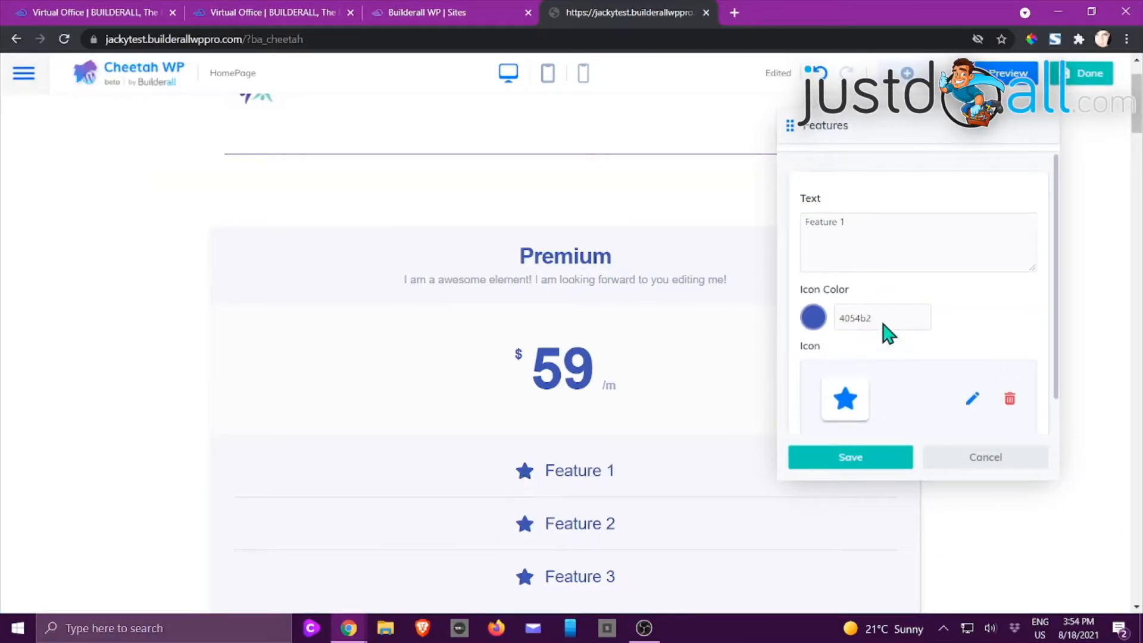
{"action": "left_click", "coordinate": [985, 457]}
Try switching off the display of the pricing table's features, and switch it back on.
{"action": "scroll", "coordinate": [949, 305], "scroll_direction": "up", "scroll_amount": 2}
{"action": "scroll", "coordinate": [949, 309], "scroll_direction": "down", "scroll_amount": 4}
{"action": "left_click", "coordinate": [815, 349]}
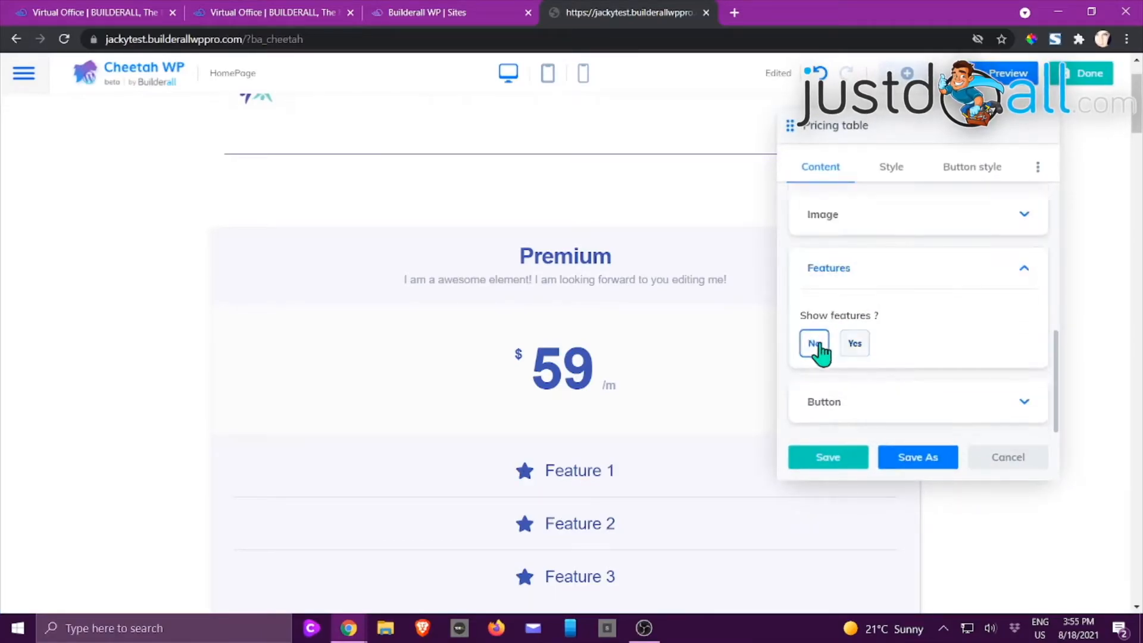
{"action": "left_click", "coordinate": [855, 347]}
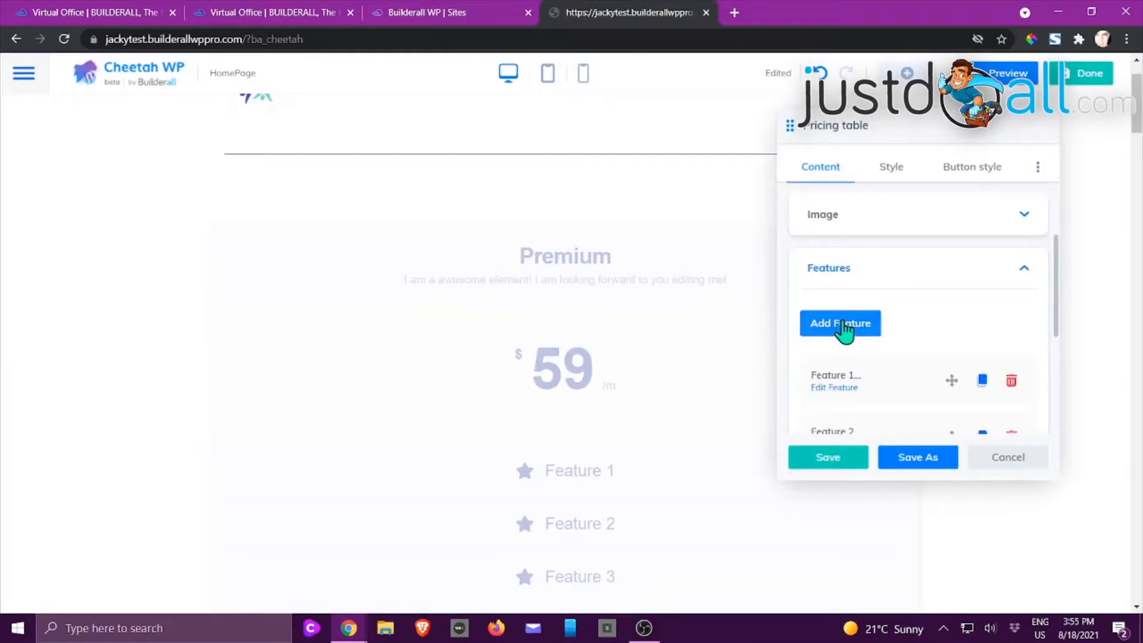
Review the pricing table's button content settings, including title, subtitle, link options and icon, against the Buy Now! button on the page.
{"action": "scroll", "coordinate": [885, 265], "scroll_direction": "down", "scroll_amount": 3}
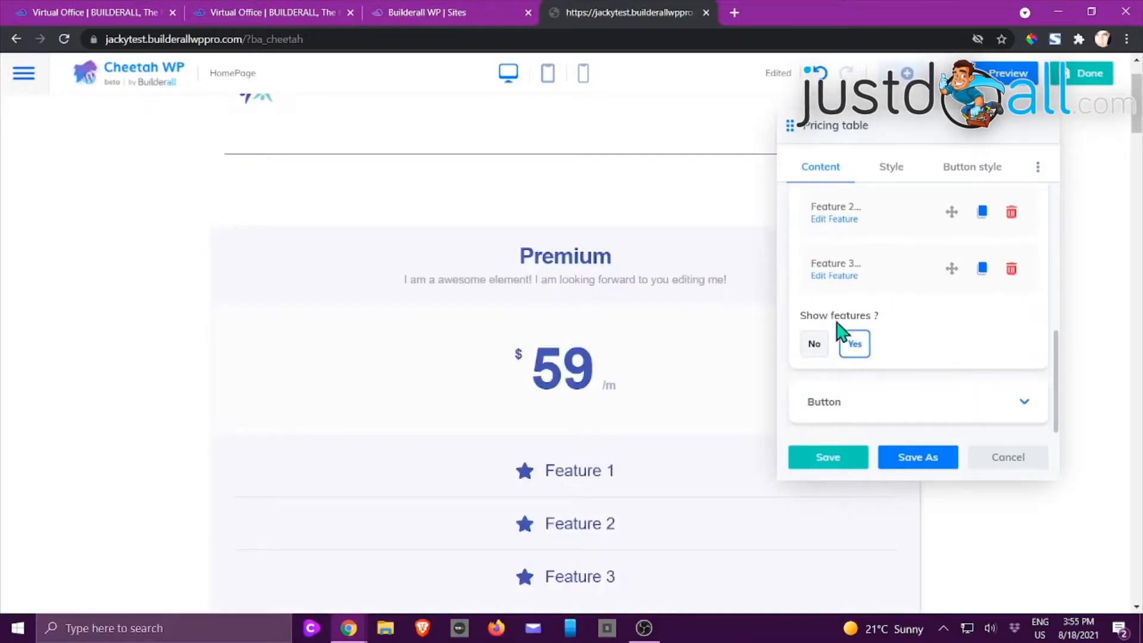
{"action": "left_click", "coordinate": [845, 411]}
{"action": "scroll", "coordinate": [602, 395], "scroll_direction": "down", "scroll_amount": 5}
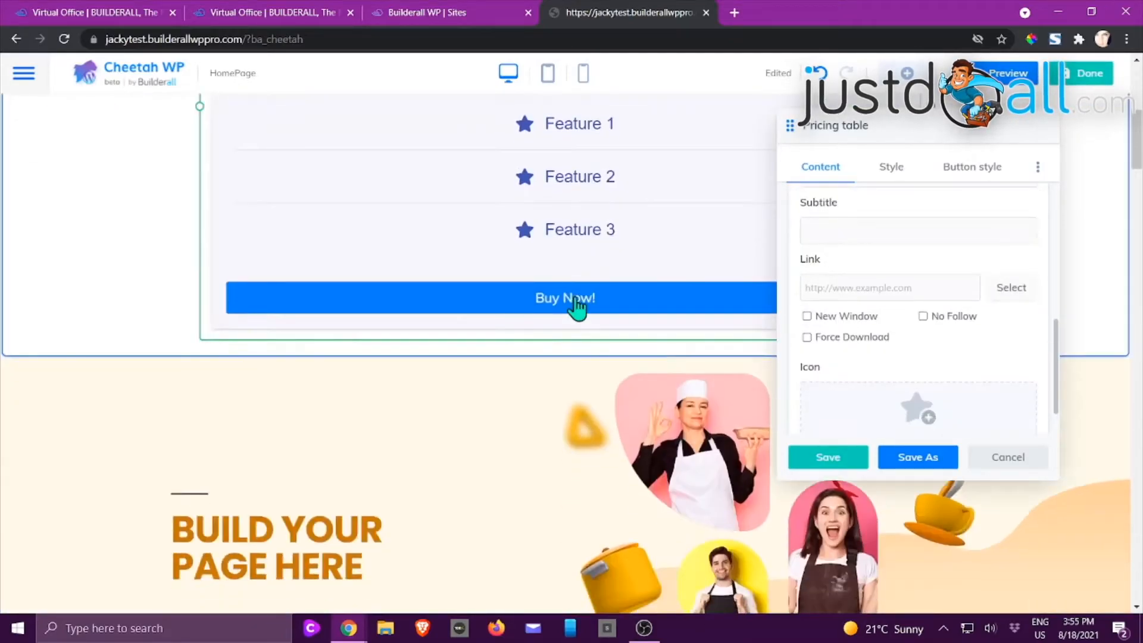
{"action": "scroll", "coordinate": [1013, 338], "scroll_direction": "up", "scroll_amount": 1}
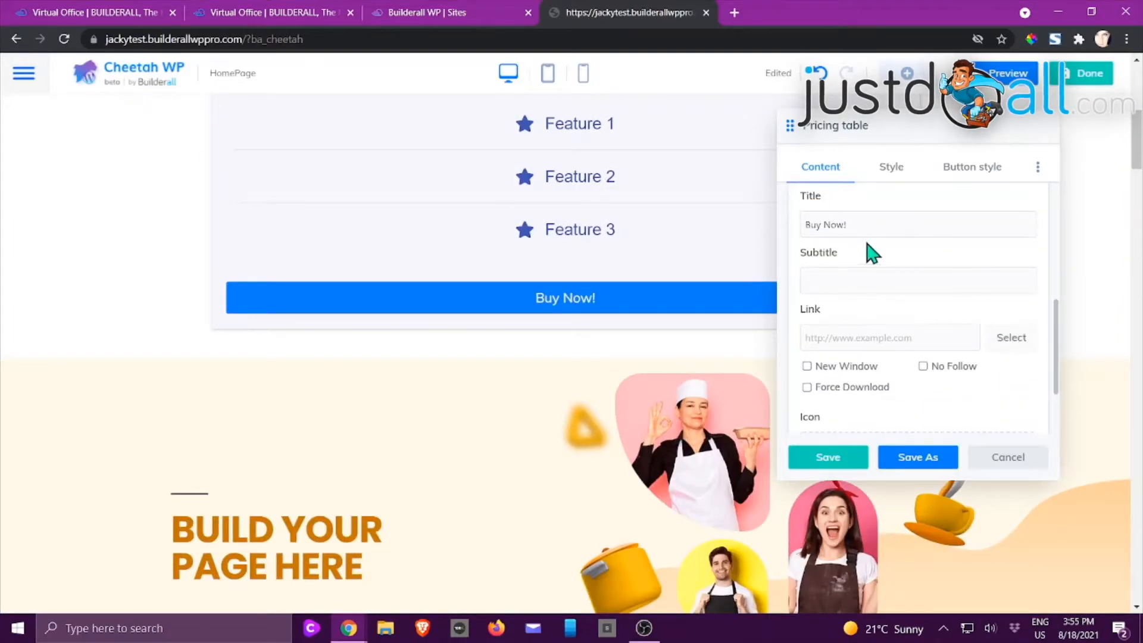
{"action": "scroll", "coordinate": [898, 271], "scroll_direction": "down", "scroll_amount": 2}
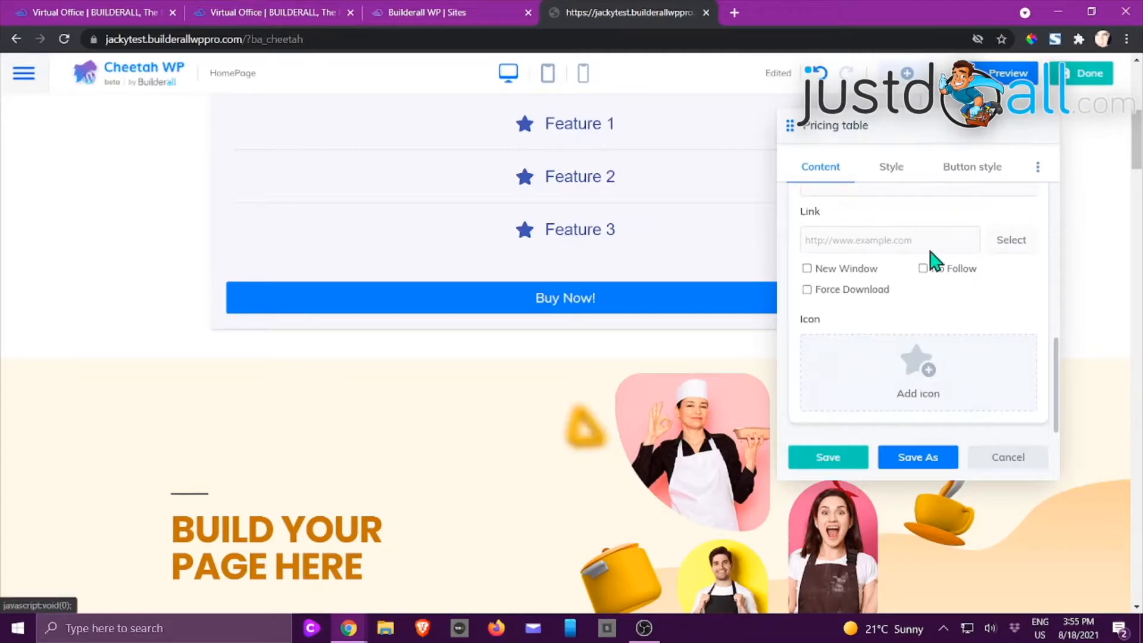
Review the pricing table's style settings, covering border, header, price, features and ordering.
{"action": "left_click", "coordinate": [889, 177]}
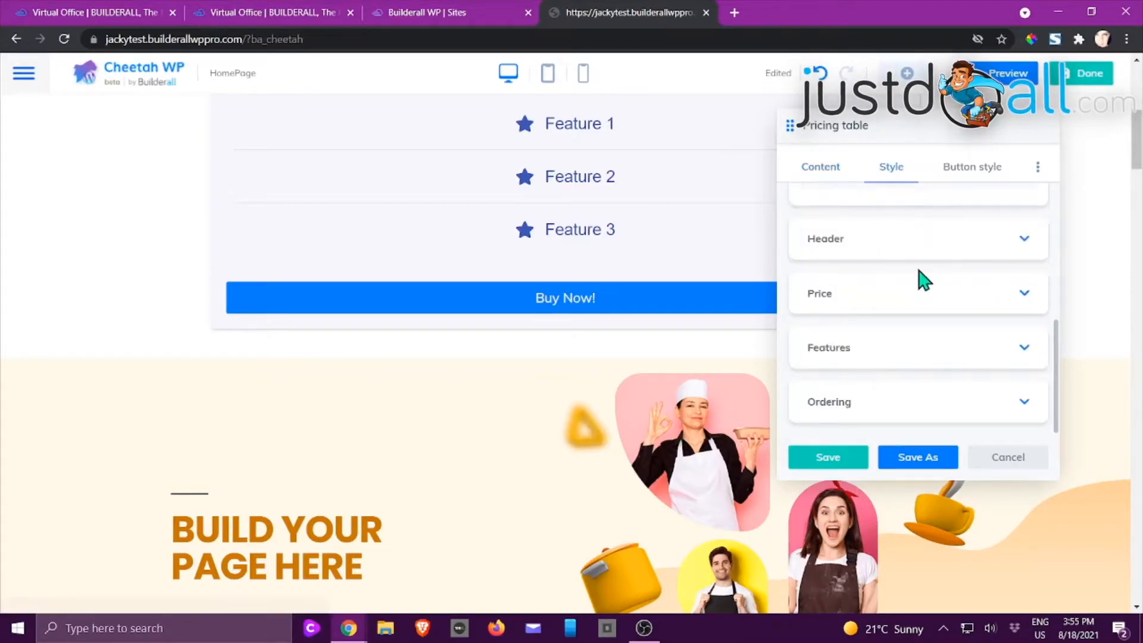
{"action": "scroll", "coordinate": [923, 279], "scroll_direction": "up", "scroll_amount": 4}
{"action": "scroll", "coordinate": [923, 268], "scroll_direction": "down", "scroll_amount": 5}
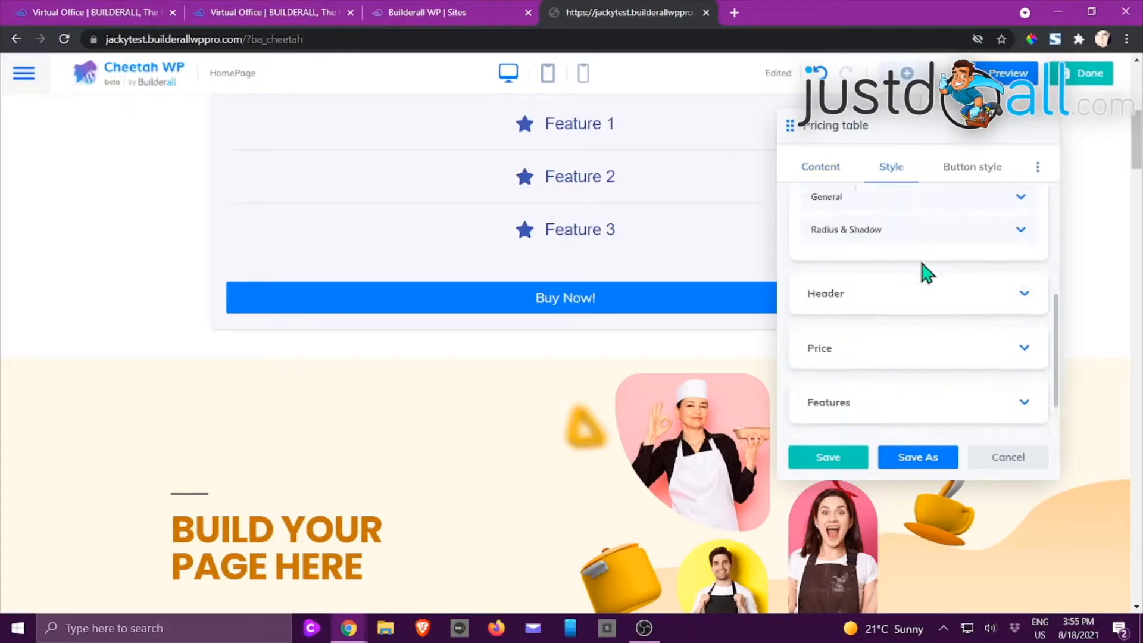
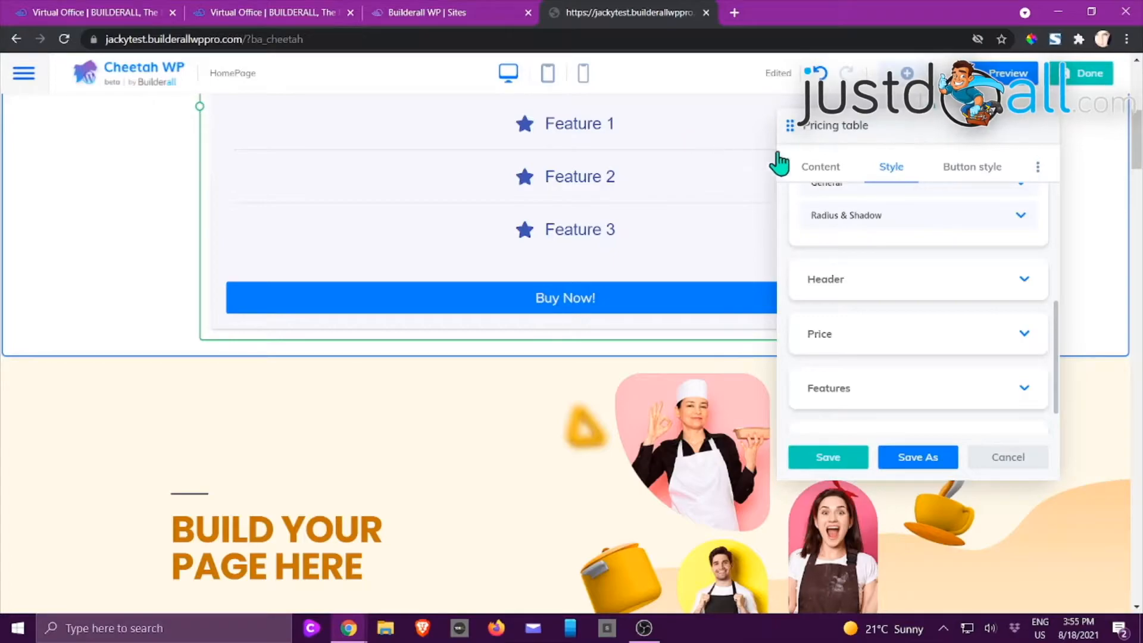
{"action": "scroll", "coordinate": [901, 258], "scroll_direction": "up", "scroll_amount": 5}
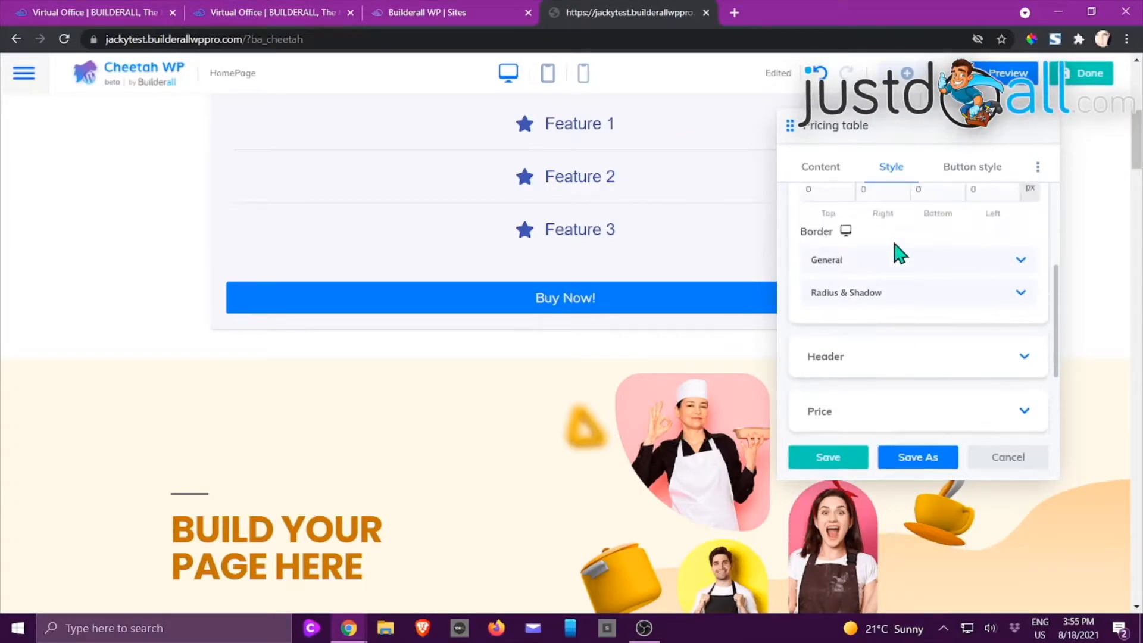
Review the pricing table's button style settings, including width, button padding and button container padding.
{"action": "left_click", "coordinate": [971, 174]}
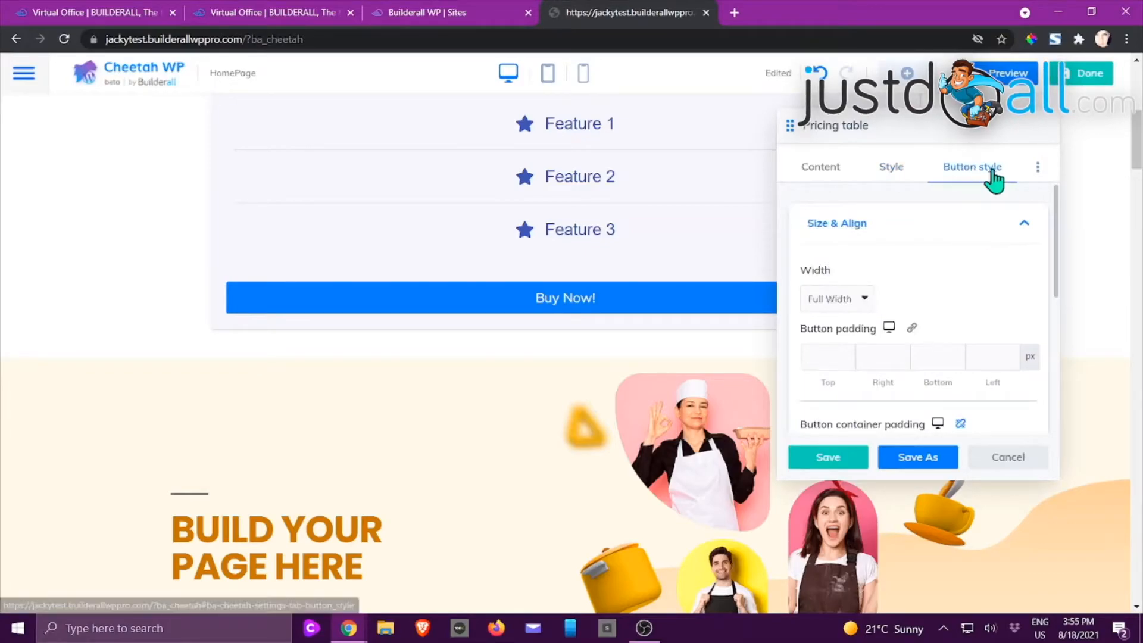
{"action": "scroll", "coordinate": [991, 197], "scroll_direction": "down", "scroll_amount": 4}
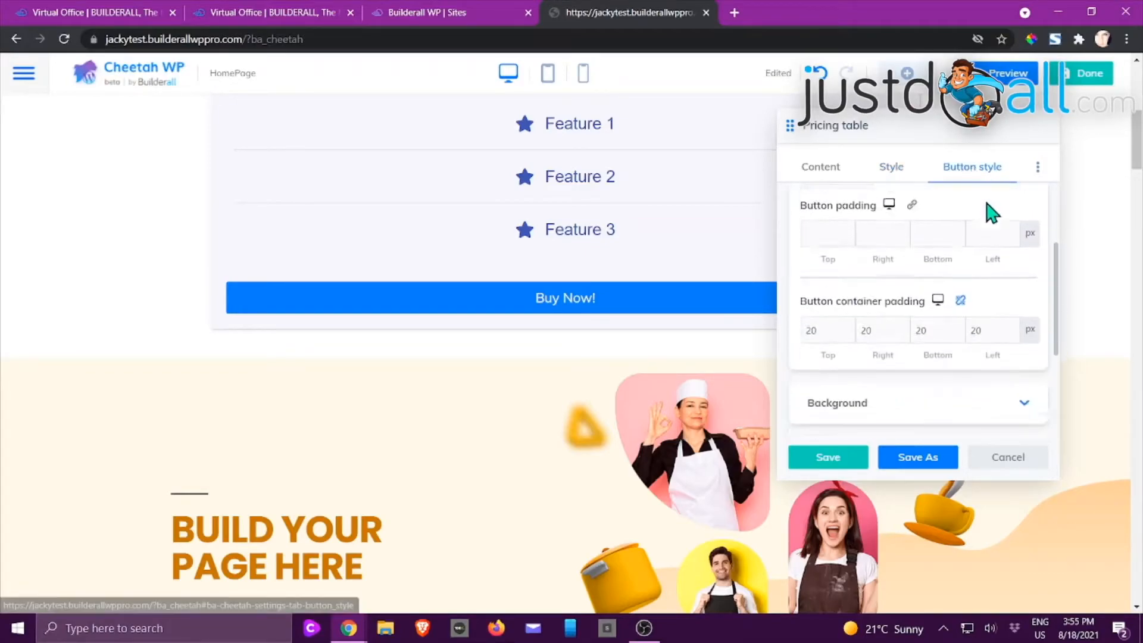
Discard the pricing table element without saving it.
{"action": "left_click", "coordinate": [1010, 458]}
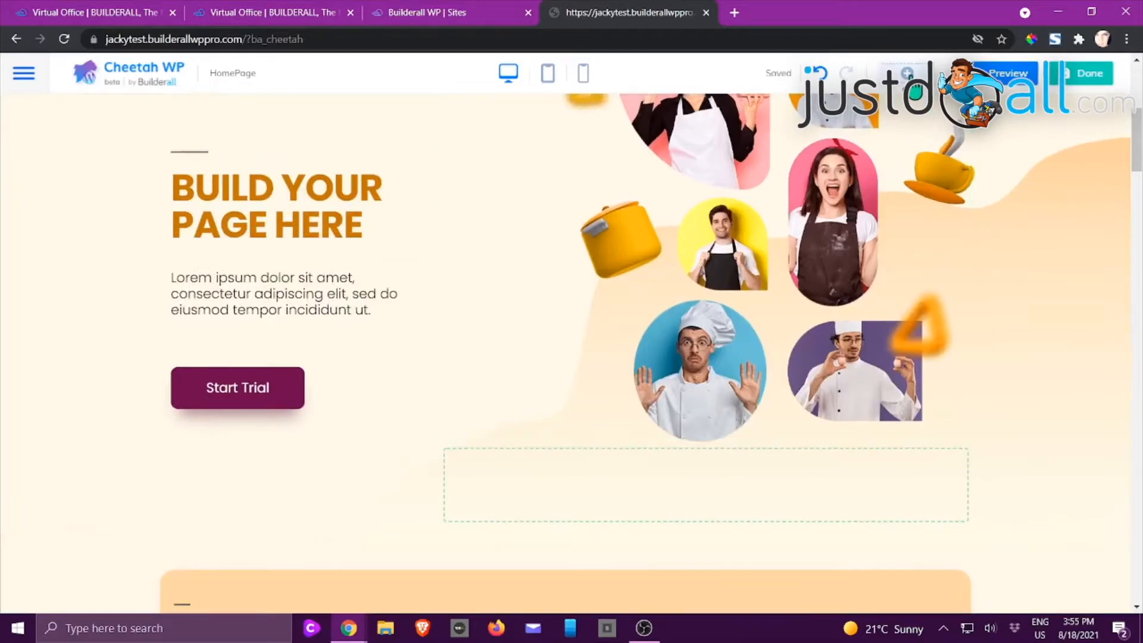
Insert a Card element between the "Build your page here" section and the company logos, and review its content and style settings.
{"action": "scroll", "coordinate": [1015, 377], "scroll_direction": "down", "scroll_amount": 2}
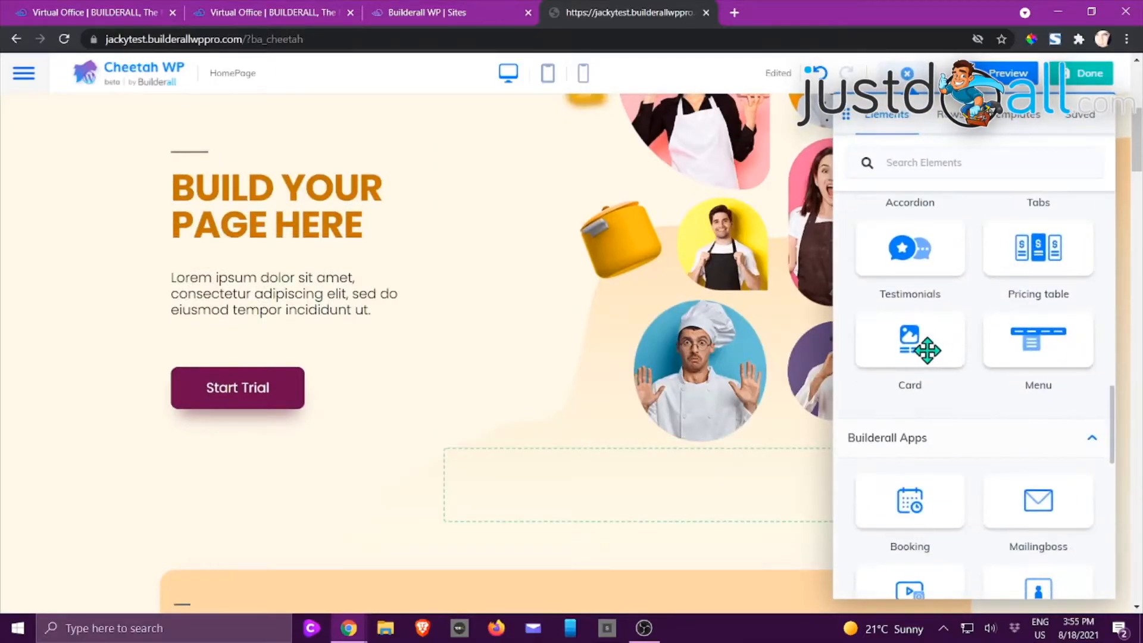
{"action": "left_click_drag", "start_coordinate": [899, 342], "coordinate": [500, 558]}
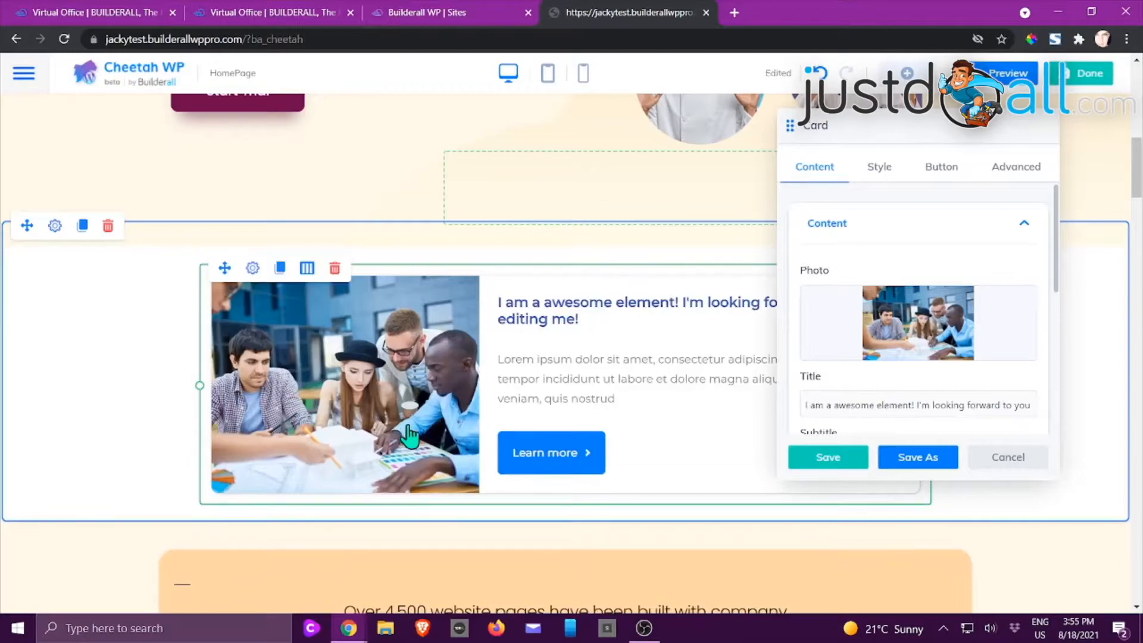
{"action": "scroll", "coordinate": [839, 268], "scroll_direction": "down", "scroll_amount": 2}
{"action": "scroll", "coordinate": [842, 271], "scroll_direction": "down", "scroll_amount": 2}
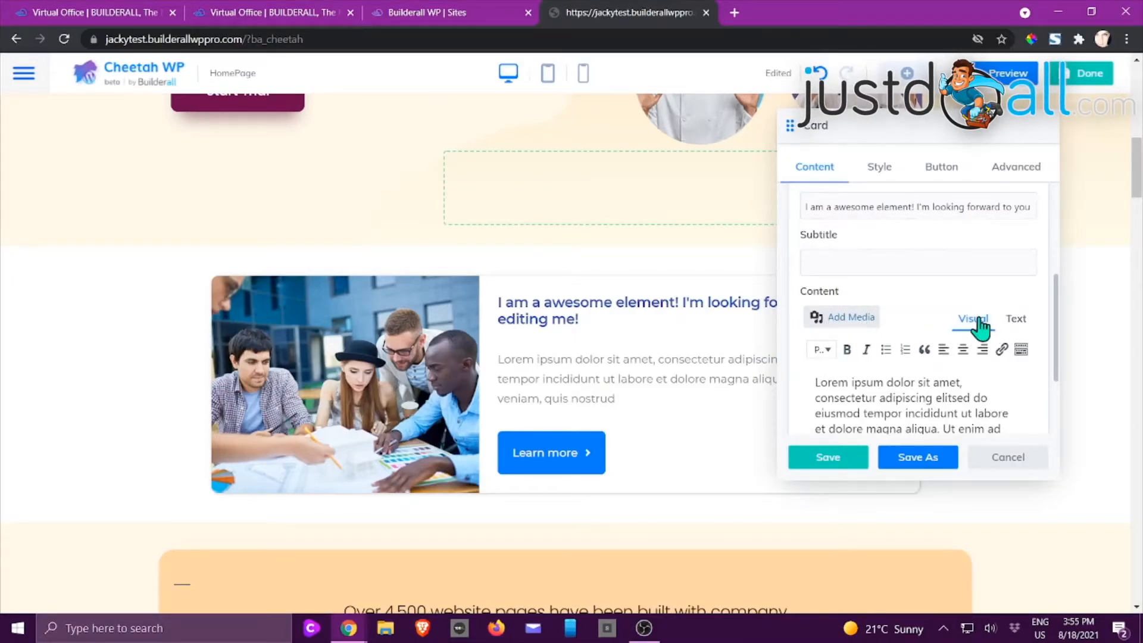
{"action": "scroll", "coordinate": [977, 322], "scroll_direction": "down", "scroll_amount": 2}
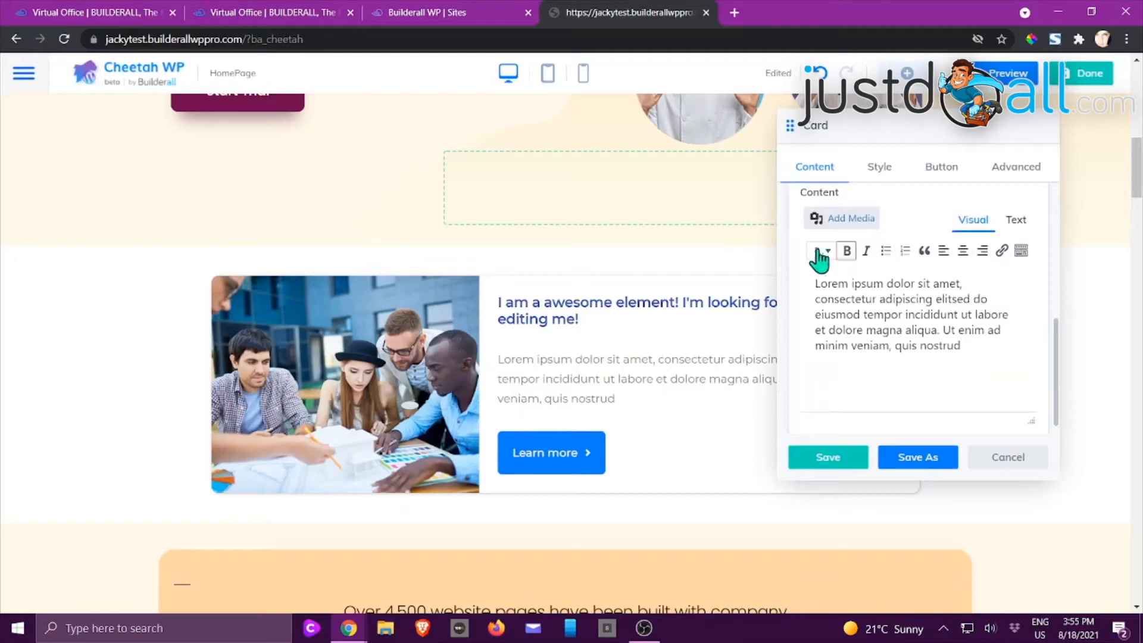
{"action": "scroll", "coordinate": [898, 298], "scroll_direction": "down", "scroll_amount": 1}
{"action": "scroll", "coordinate": [911, 311], "scroll_direction": "up", "scroll_amount": 3}
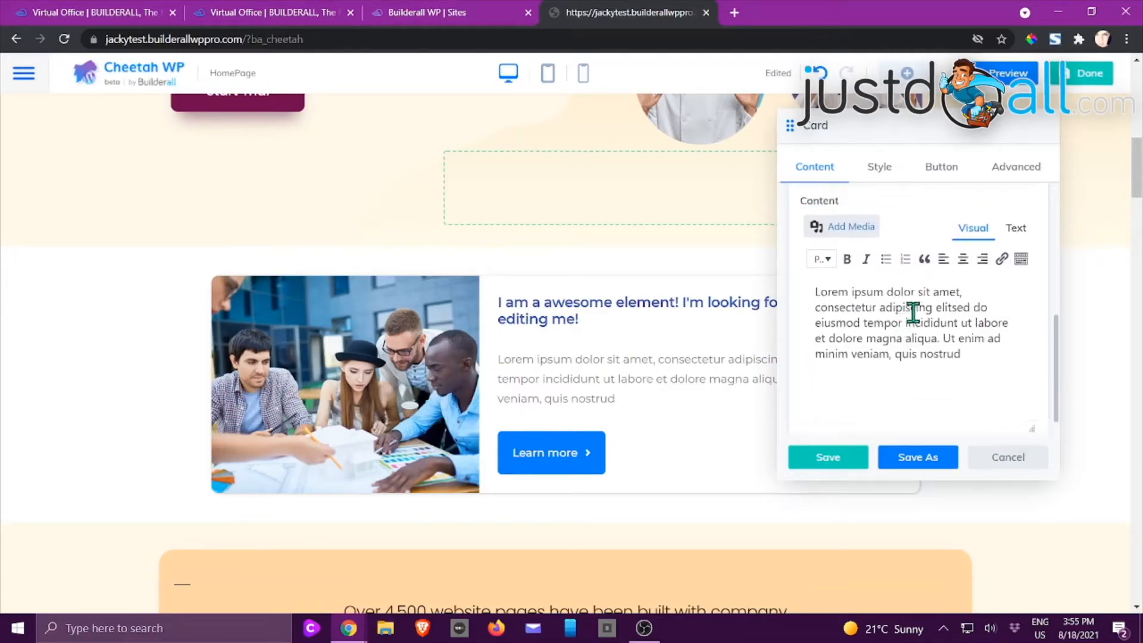
{"action": "left_click", "coordinate": [881, 172]}
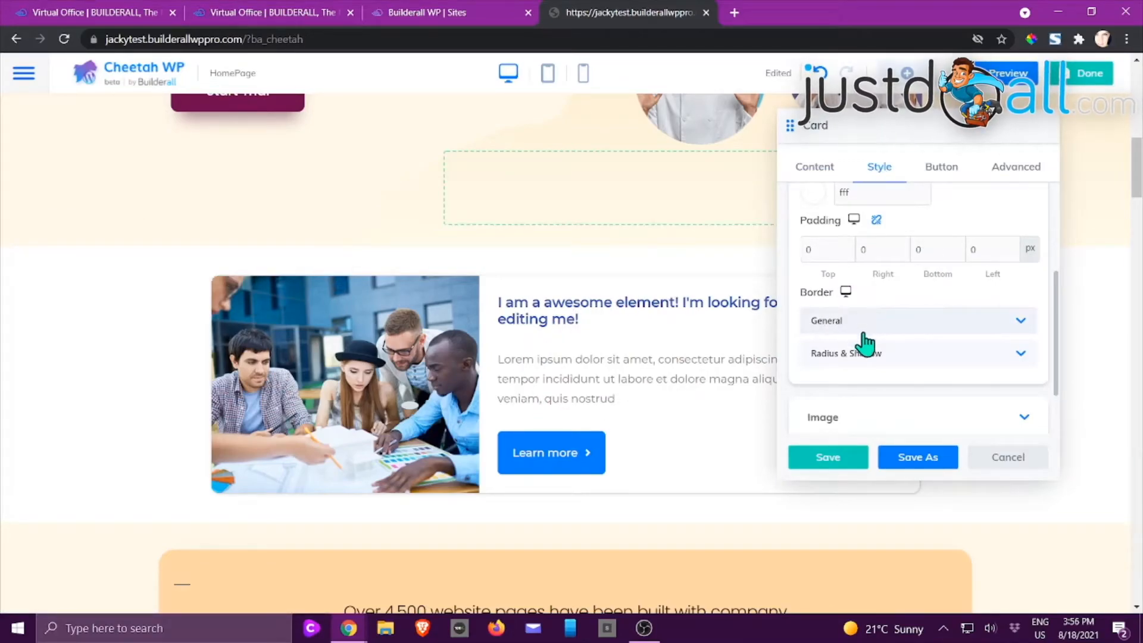
Examine the card's button settings, including link, icon, width, alignment, padding and icon color.
{"action": "left_click", "coordinate": [939, 168]}
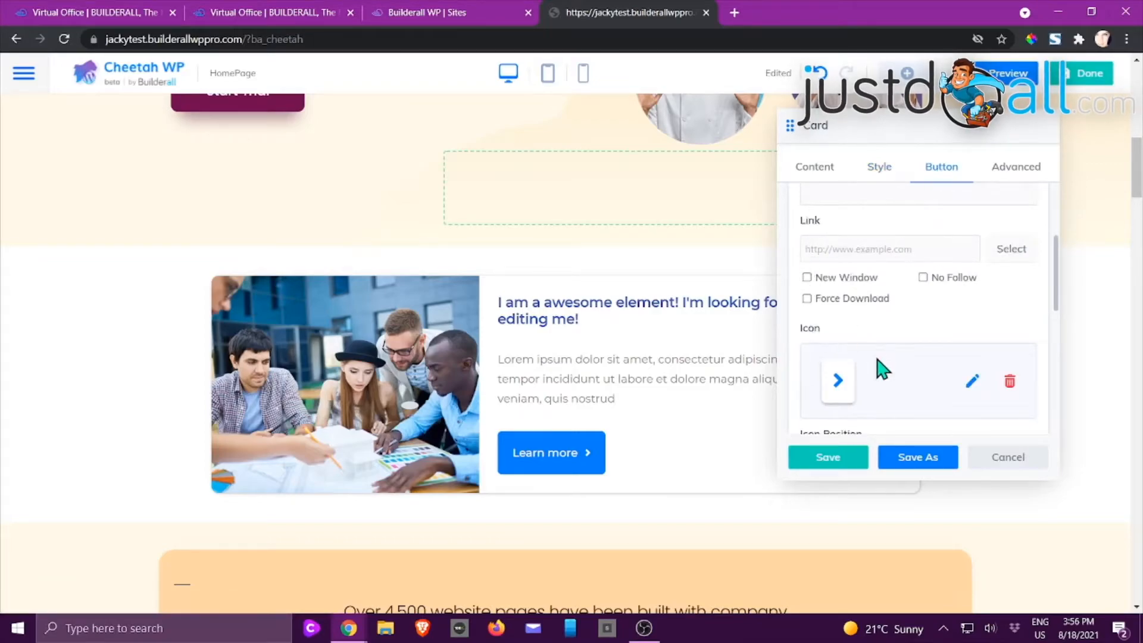
{"action": "scroll", "coordinate": [887, 301], "scroll_direction": "down", "scroll_amount": 5}
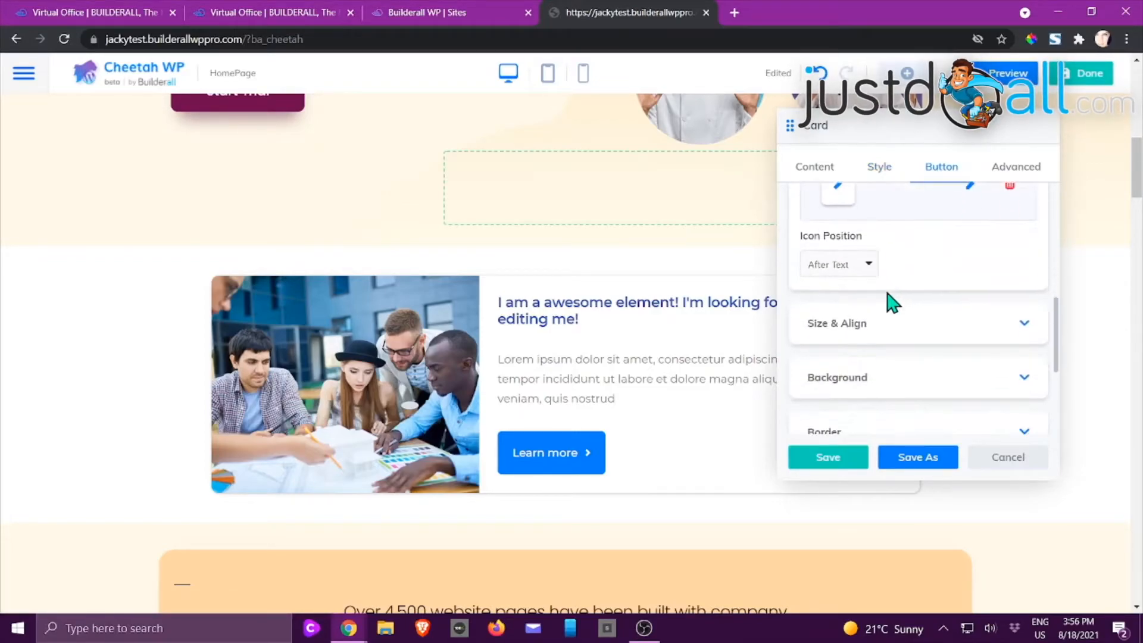
{"action": "scroll", "coordinate": [888, 296], "scroll_direction": "down", "scroll_amount": 3}
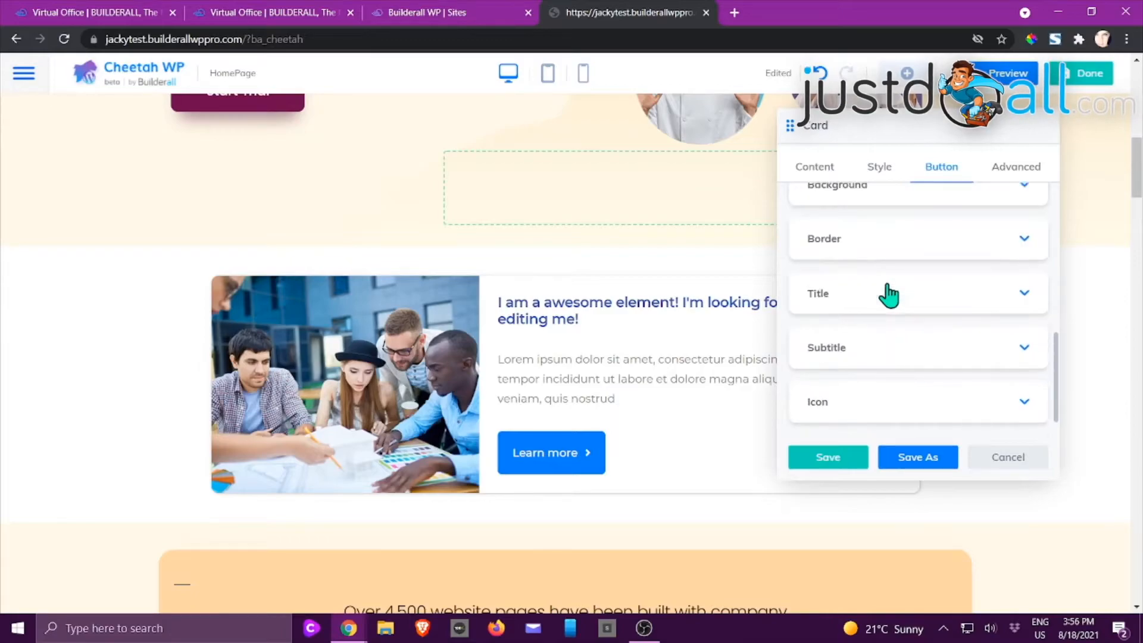
{"action": "scroll", "coordinate": [905, 310], "scroll_direction": "up", "scroll_amount": 4}
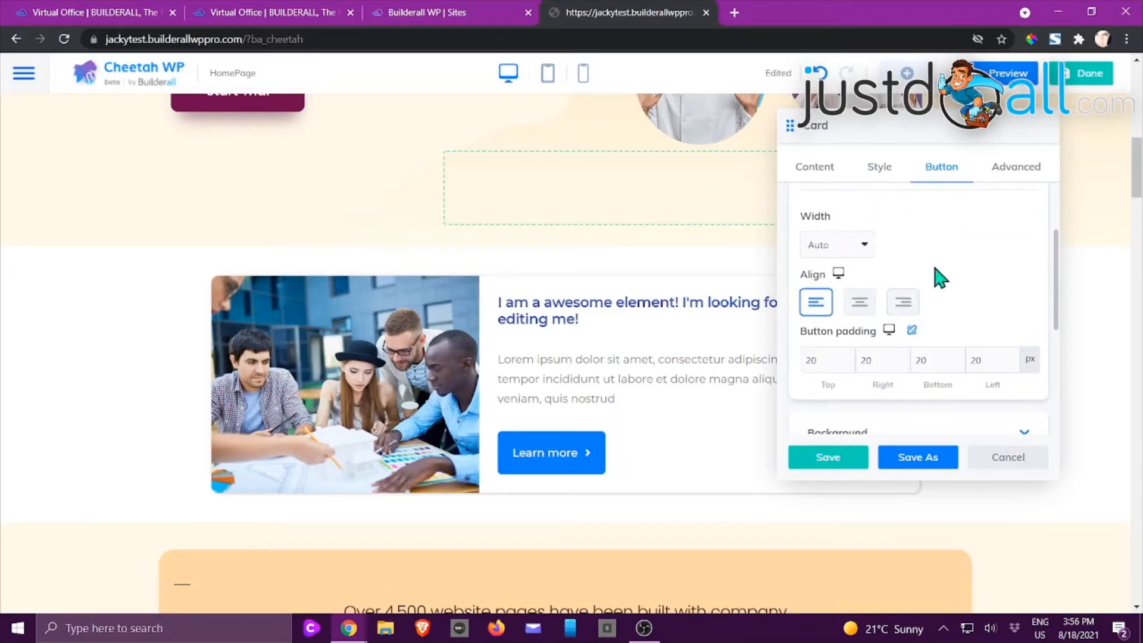
{"action": "scroll", "coordinate": [939, 278], "scroll_direction": "down", "scroll_amount": 3}
{"action": "scroll", "coordinate": [939, 277], "scroll_direction": "down", "scroll_amount": 1}
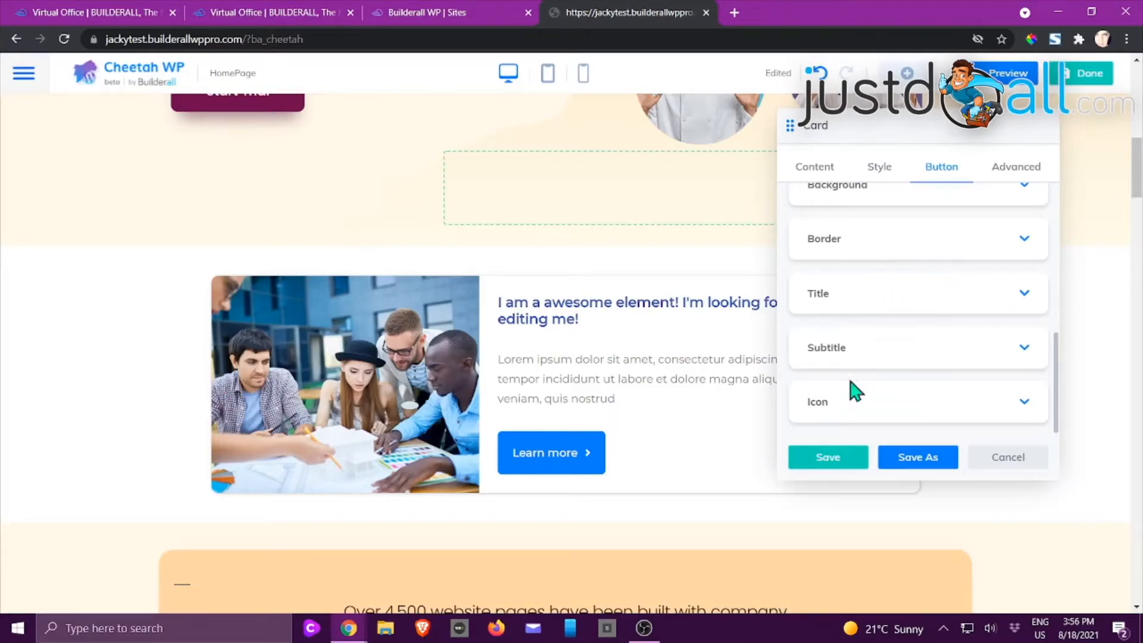
{"action": "left_click", "coordinate": [855, 401]}
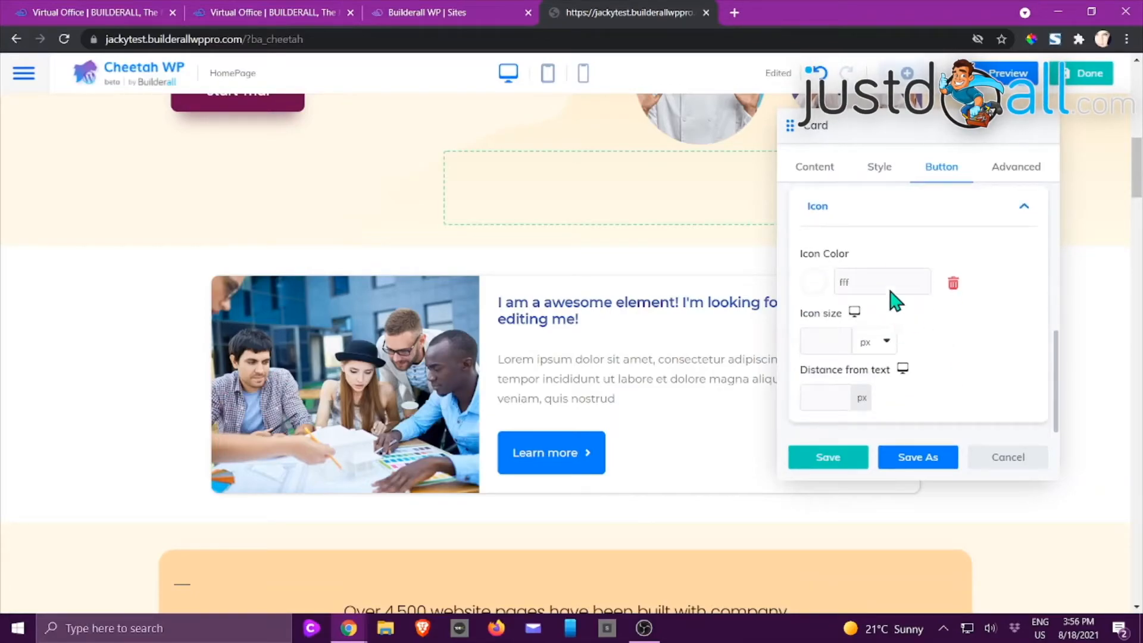
{"action": "scroll", "coordinate": [894, 272], "scroll_direction": "up", "scroll_amount": 5}
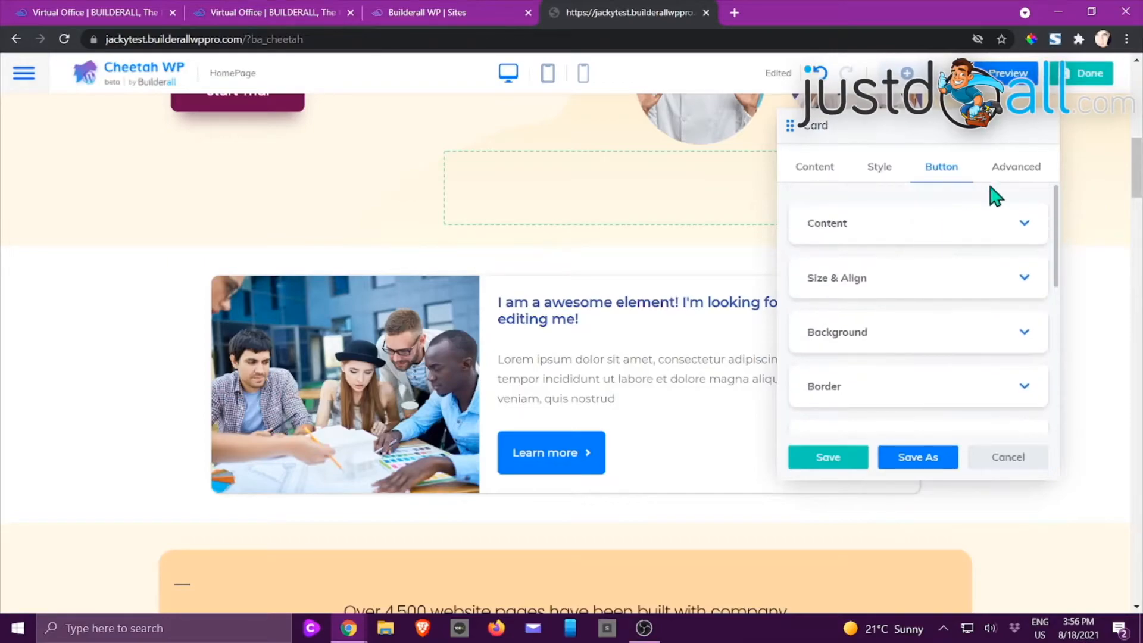
Check the card's advanced settings and discard the card element without saving.
{"action": "left_click", "coordinate": [1020, 176]}
{"action": "scroll", "coordinate": [885, 235], "scroll_direction": "down", "scroll_amount": 2}
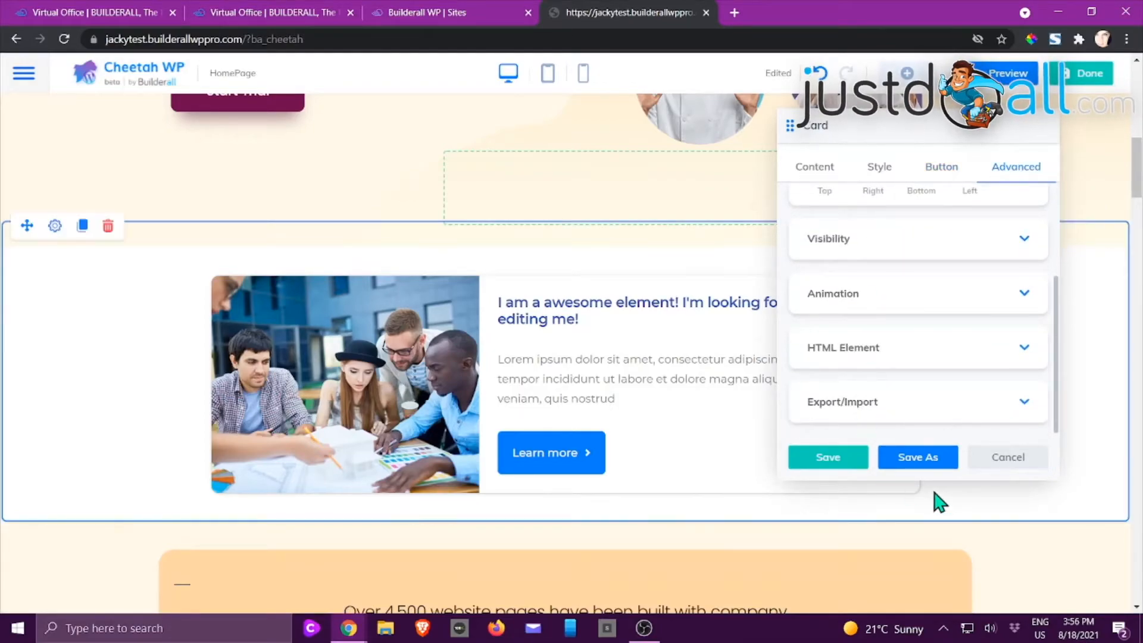
{"action": "left_click", "coordinate": [1014, 458]}
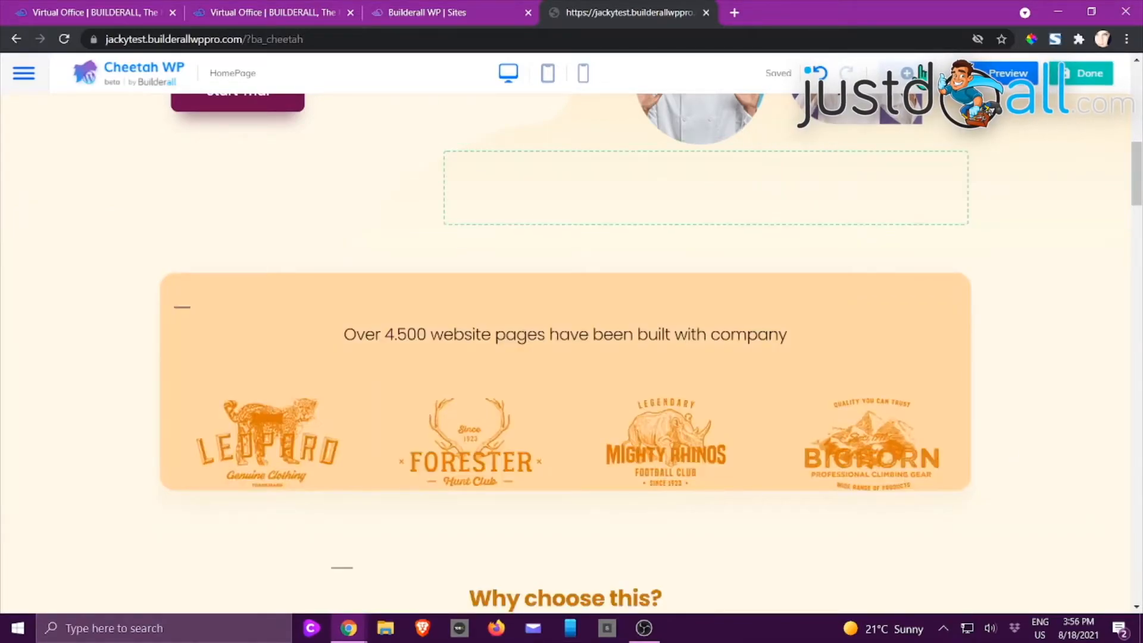
Insert a Testimonials element in the empty row under the header divider and review its advanced settings.
{"action": "scroll", "coordinate": [939, 130], "scroll_direction": "up", "scroll_amount": 9}
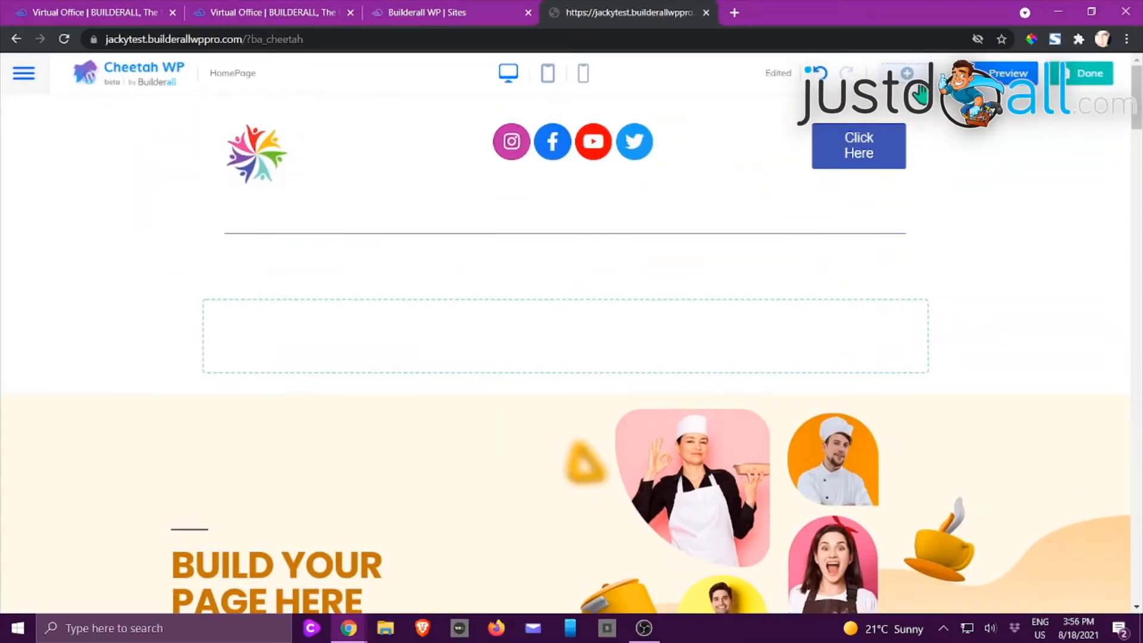
{"action": "left_click", "coordinate": [918, 87]}
{"action": "left_click_drag", "start_coordinate": [904, 250], "coordinate": [539, 367]}
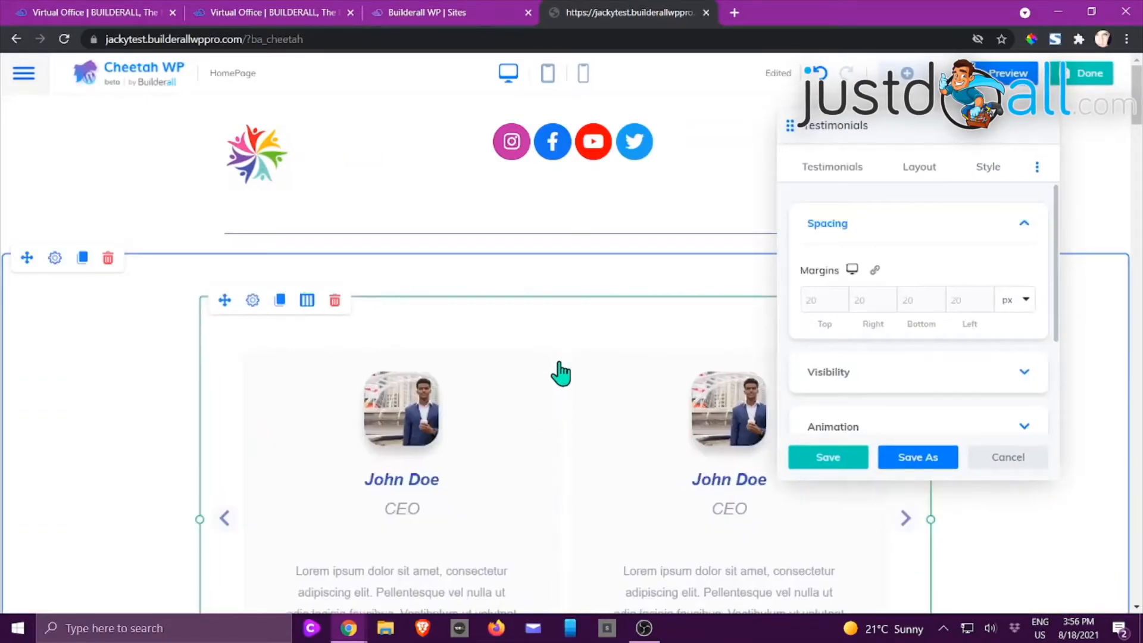
{"action": "scroll", "coordinate": [561, 363], "scroll_direction": "down", "scroll_amount": 2}
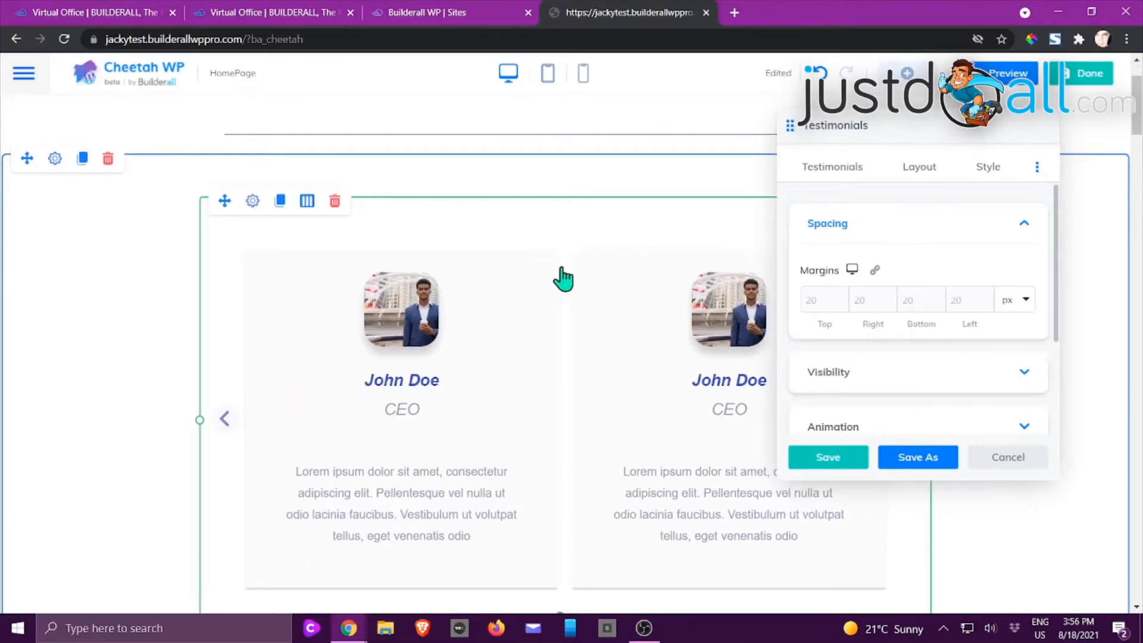
{"action": "scroll", "coordinate": [911, 265], "scroll_direction": "down", "scroll_amount": 3}
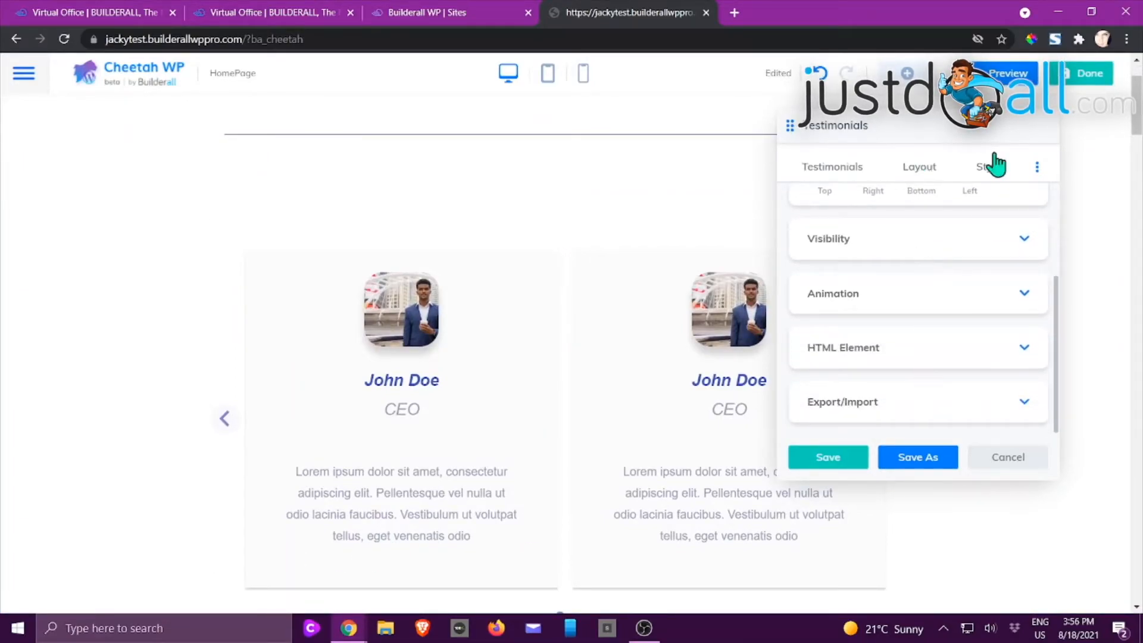
Set the testimonials layout to Avatar left and review the column, gap and carousel options.
{"action": "left_click", "coordinate": [922, 169]}
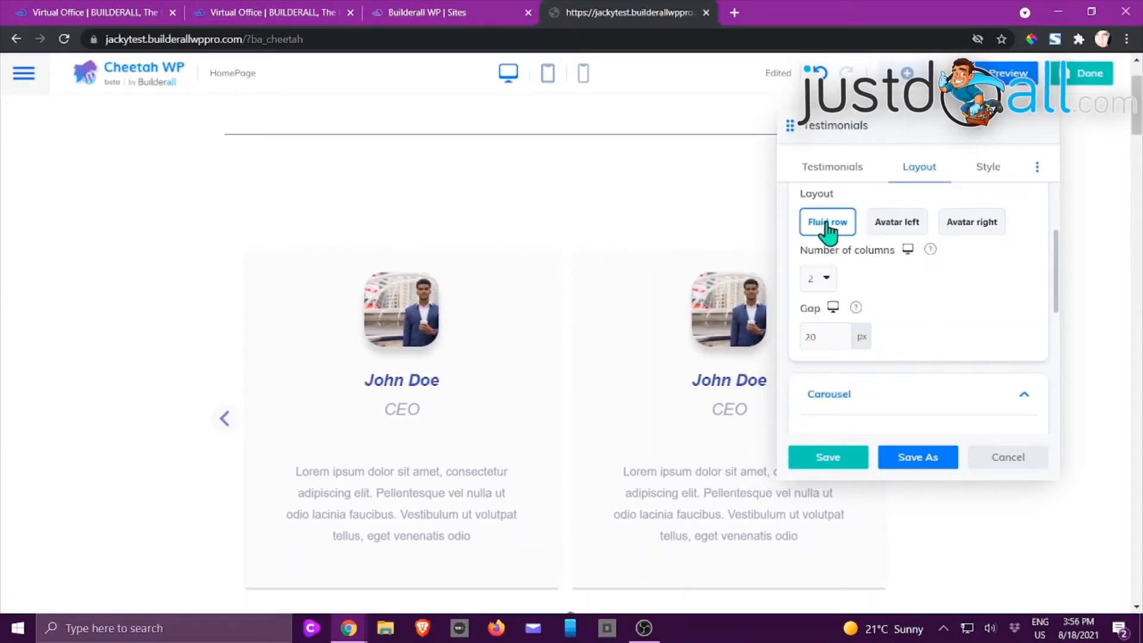
{"action": "left_click", "coordinate": [900, 224]}
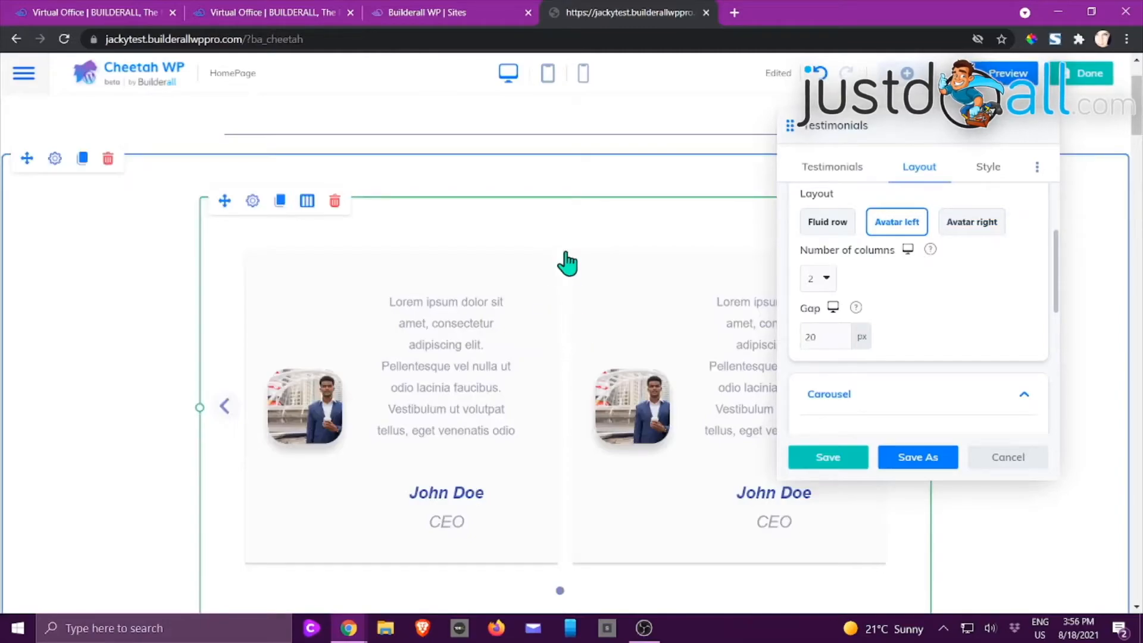
{"action": "scroll", "coordinate": [922, 333], "scroll_direction": "down", "scroll_amount": 1}
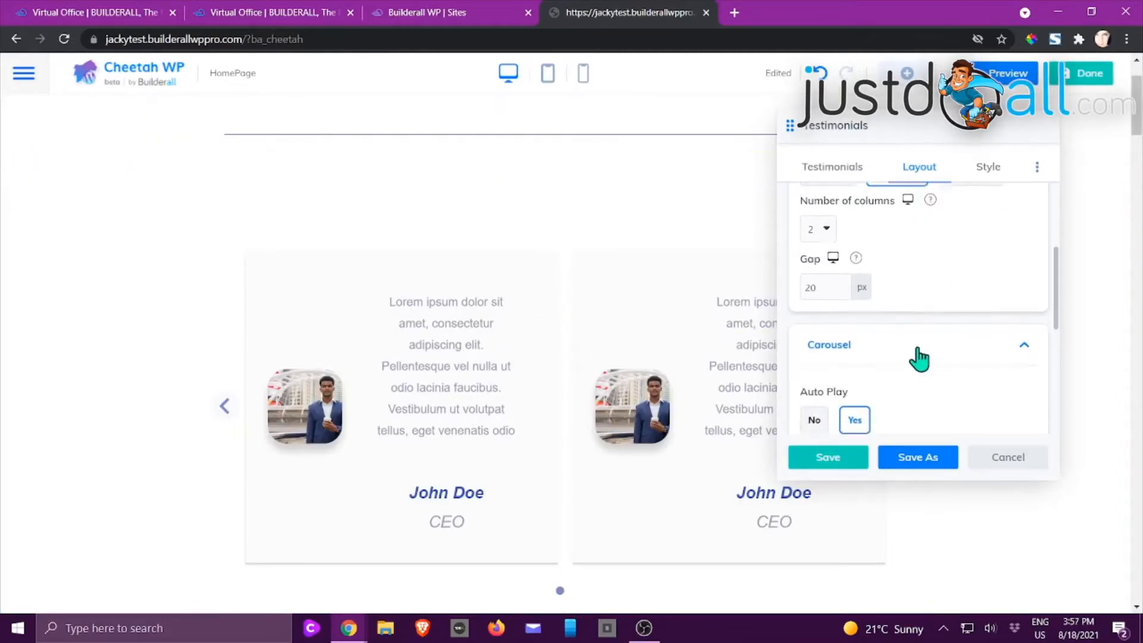
{"action": "scroll", "coordinate": [922, 351], "scroll_direction": "down", "scroll_amount": 3}
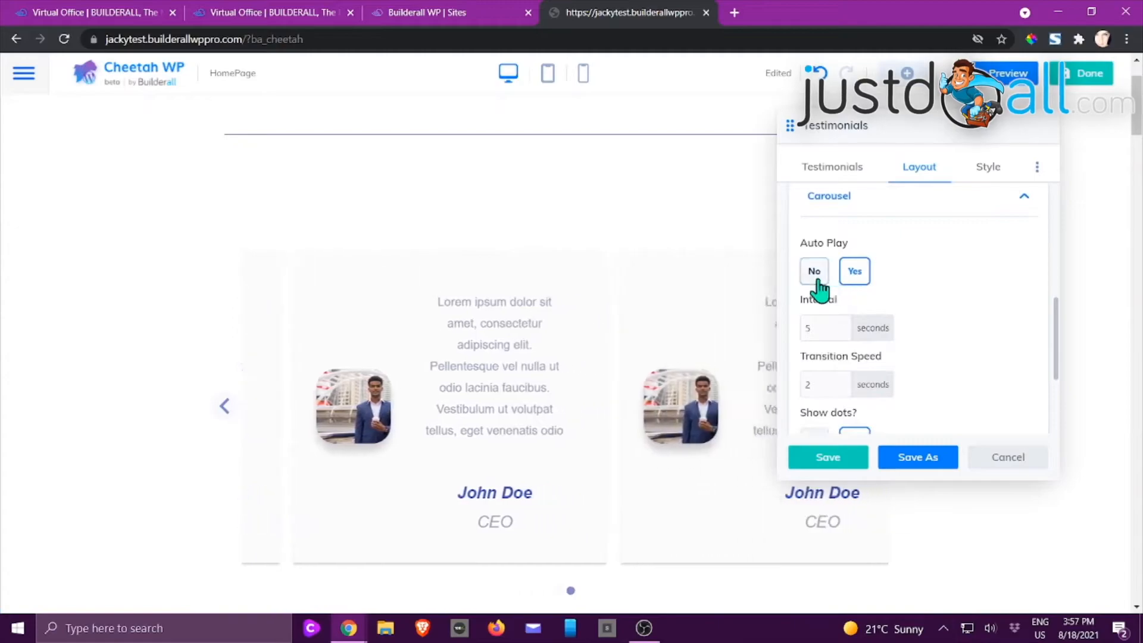
{"action": "scroll", "coordinate": [911, 280], "scroll_direction": "down", "scroll_amount": 1}
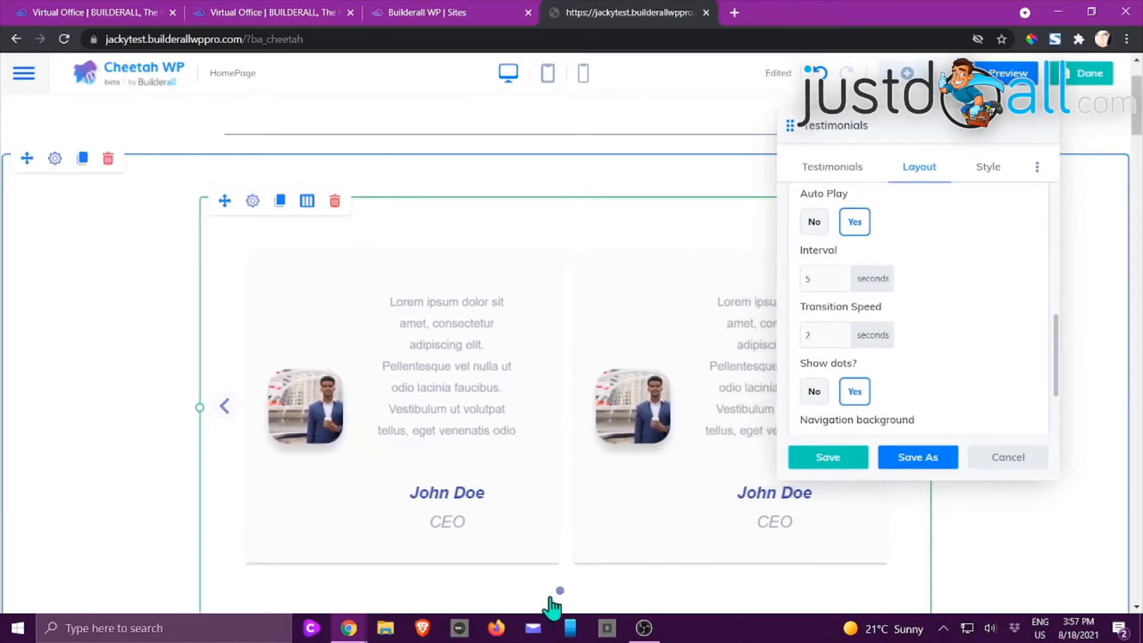
{"action": "scroll", "coordinate": [845, 369], "scroll_direction": "down", "scroll_amount": 2}
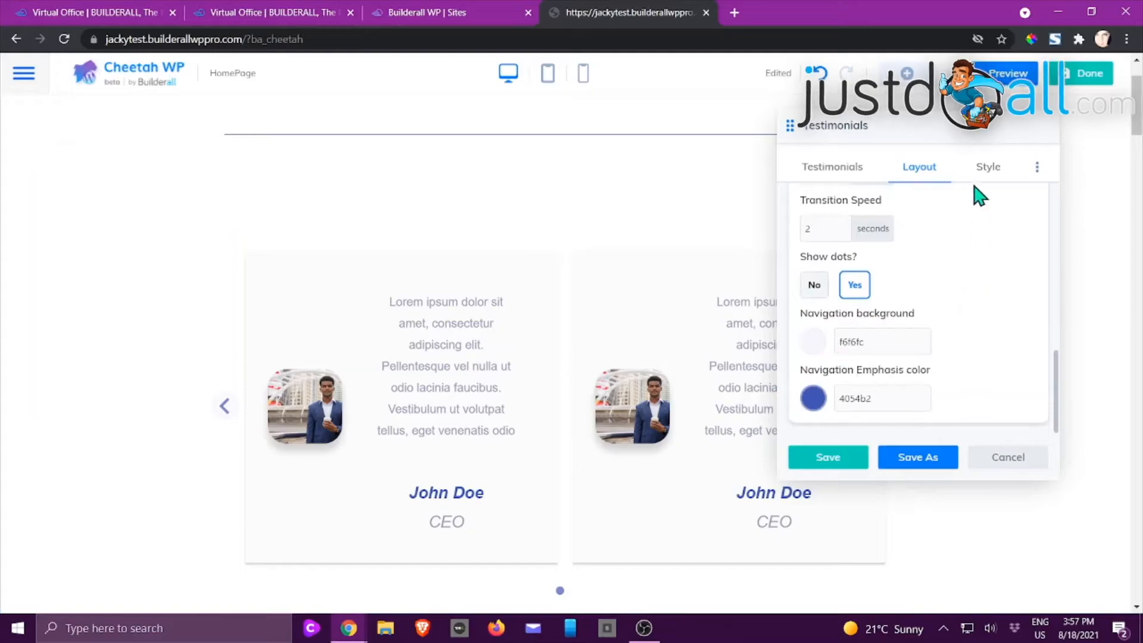
Review the testimonials' style options for avatar, content and author, and discard the element without saving.
{"action": "left_click", "coordinate": [985, 171]}
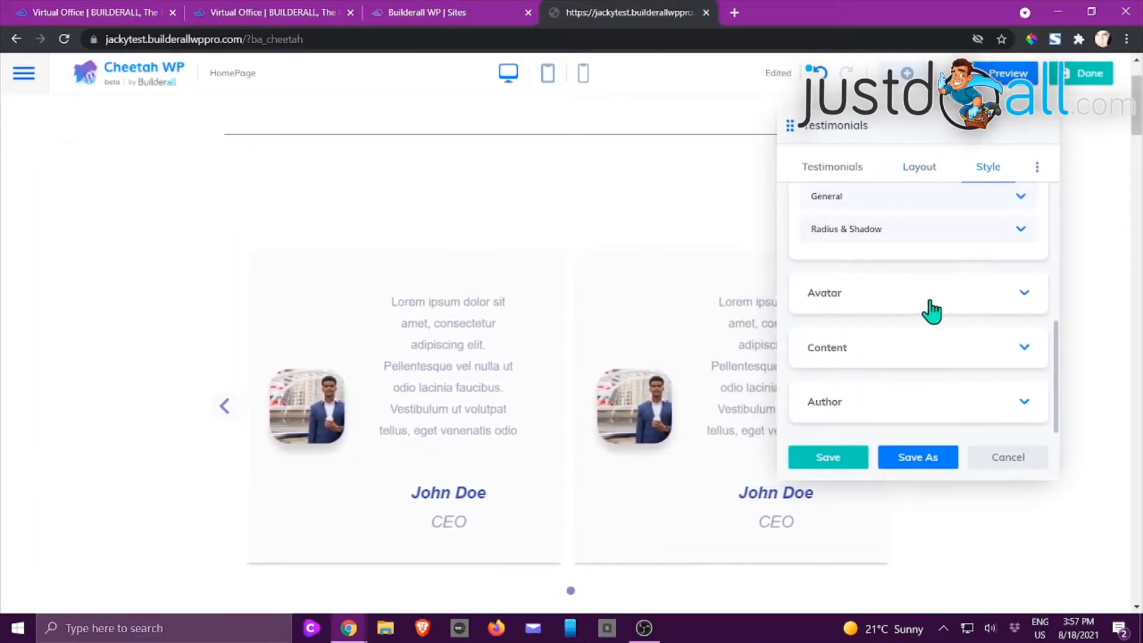
{"action": "scroll", "coordinate": [926, 250], "scroll_direction": "up", "scroll_amount": 3}
{"action": "scroll", "coordinate": [937, 274], "scroll_direction": "down", "scroll_amount": 3}
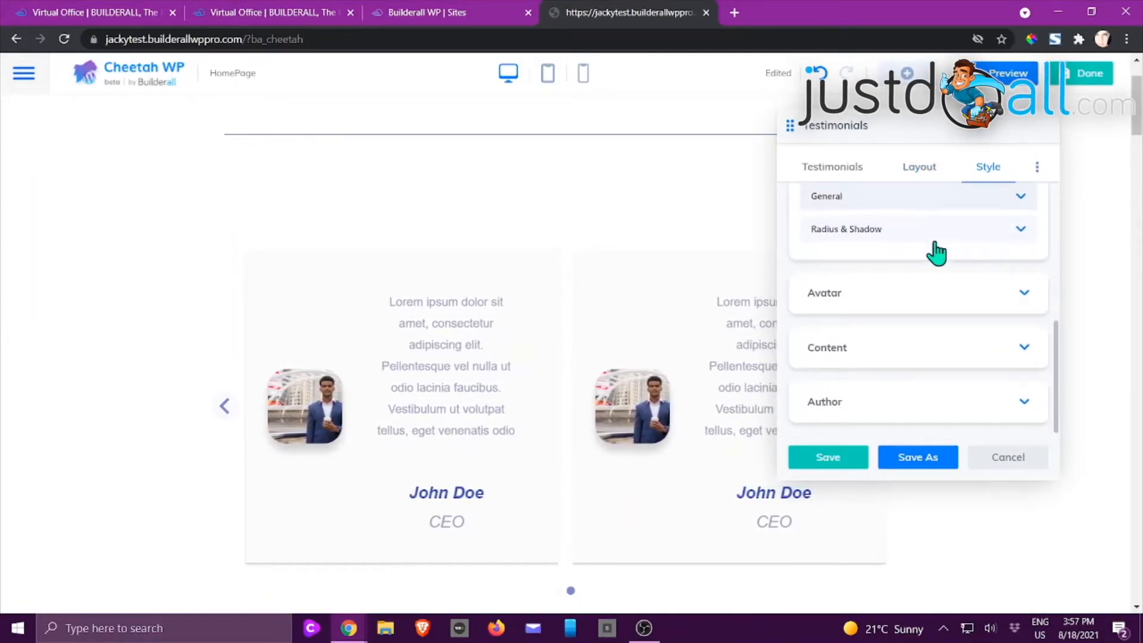
{"action": "left_click", "coordinate": [852, 307]}
{"action": "scroll", "coordinate": [893, 301], "scroll_direction": "down", "scroll_amount": 3}
{"action": "scroll", "coordinate": [924, 271], "scroll_direction": "down", "scroll_amount": 2}
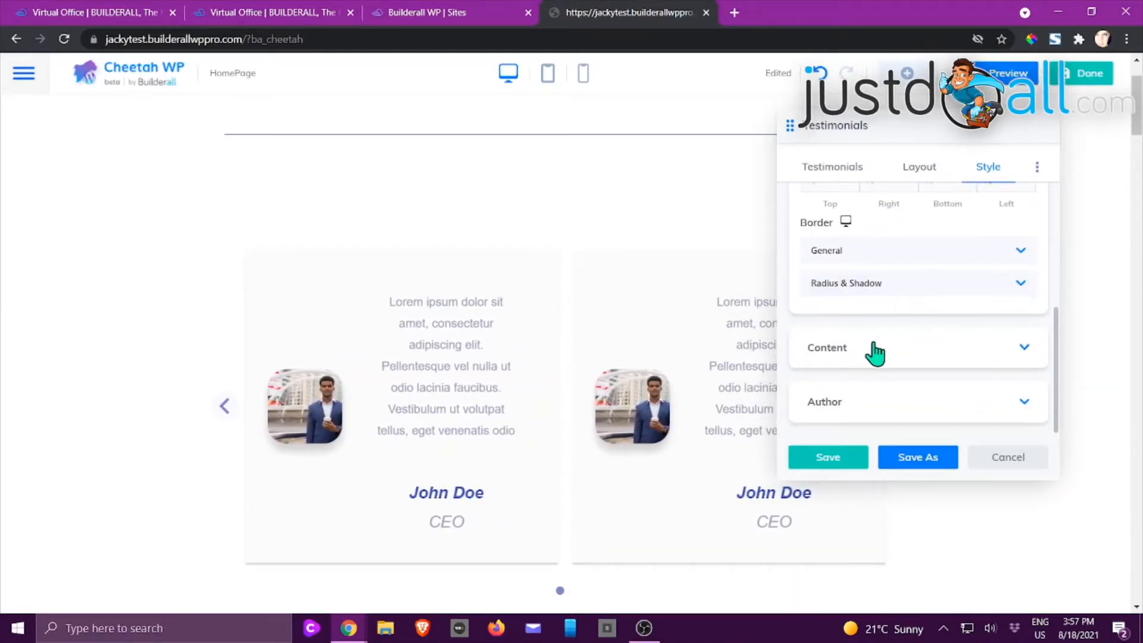
{"action": "left_click", "coordinate": [875, 351]}
{"action": "scroll", "coordinate": [964, 324], "scroll_direction": "down", "scroll_amount": 3}
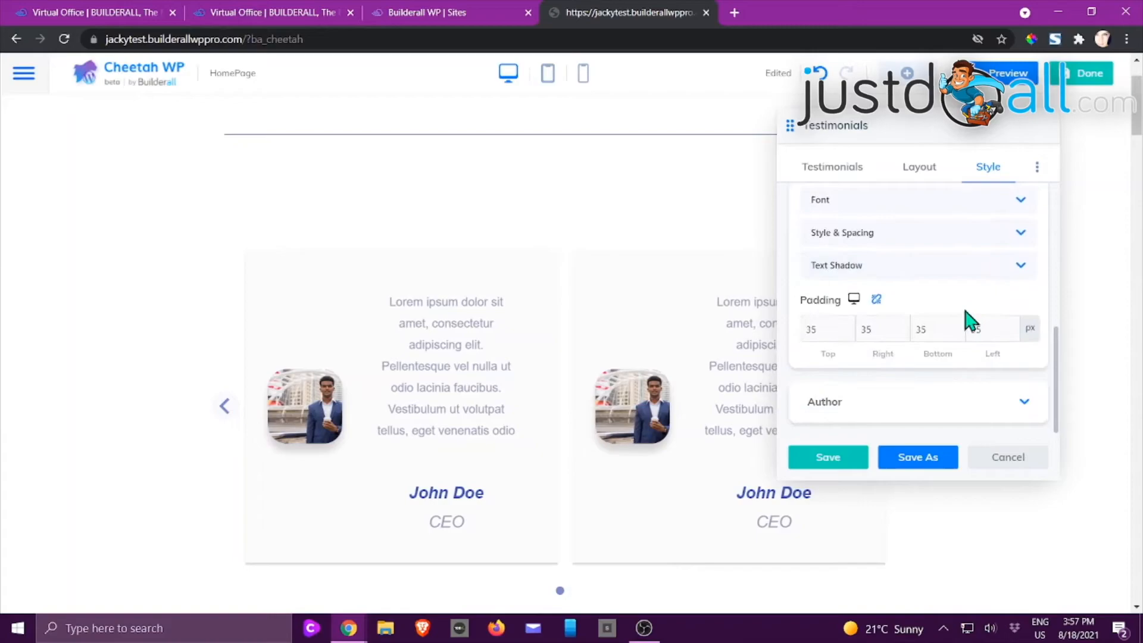
{"action": "left_click", "coordinate": [827, 402]}
{"action": "scroll", "coordinate": [961, 352], "scroll_direction": "down", "scroll_amount": 4}
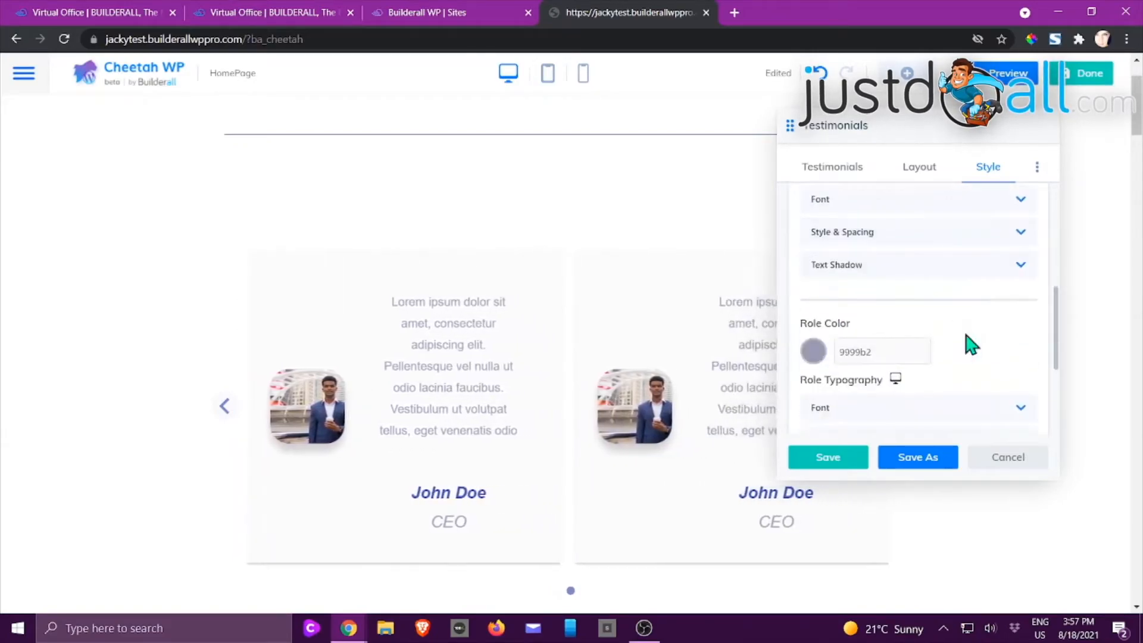
{"action": "left_click", "coordinate": [1006, 457]}
Insert a Menu element in the empty row under the header divider and assign the MyMenu menu to it.
{"action": "left_click", "coordinate": [908, 74]}
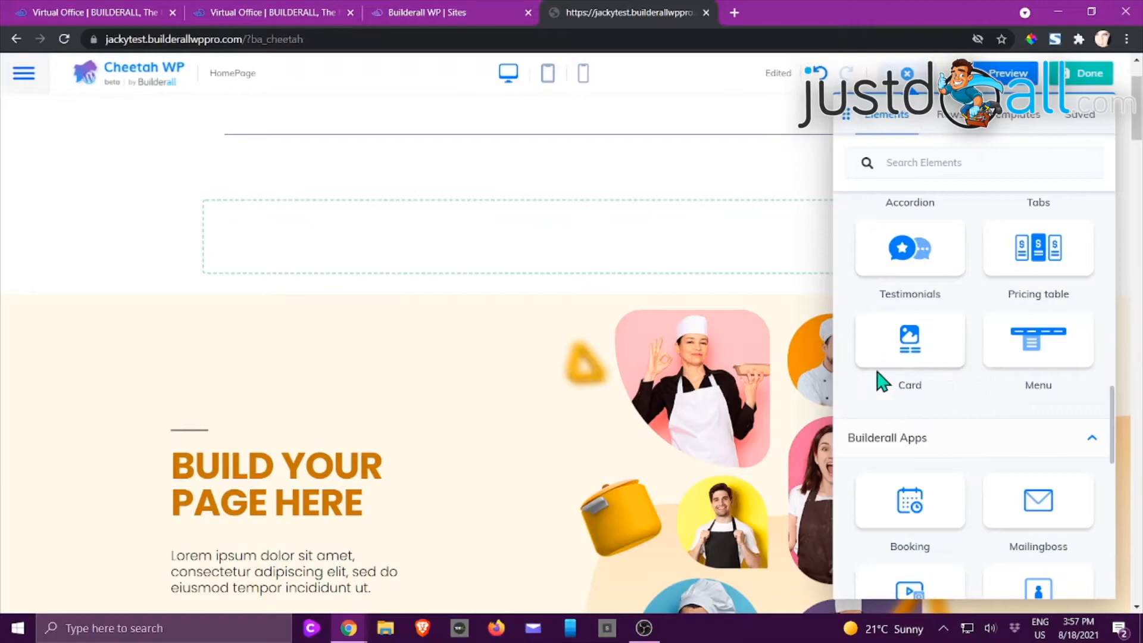
{"action": "left_click_drag", "start_coordinate": [1046, 349], "coordinate": [667, 279]}
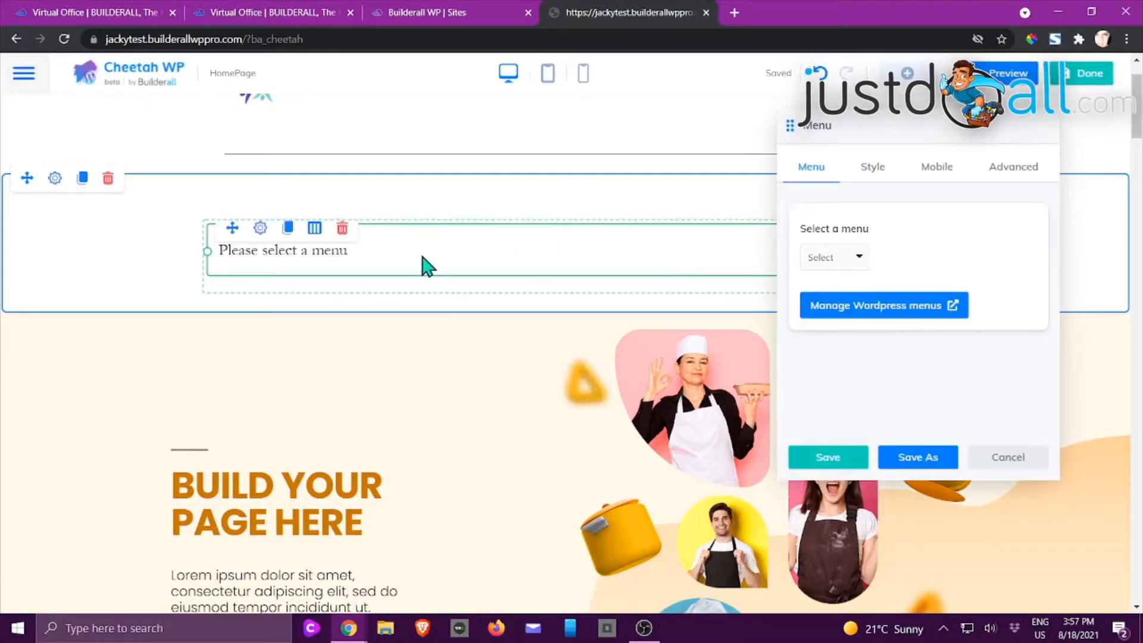
{"action": "left_click", "coordinate": [859, 258]}
{"action": "left_click", "coordinate": [835, 289]}
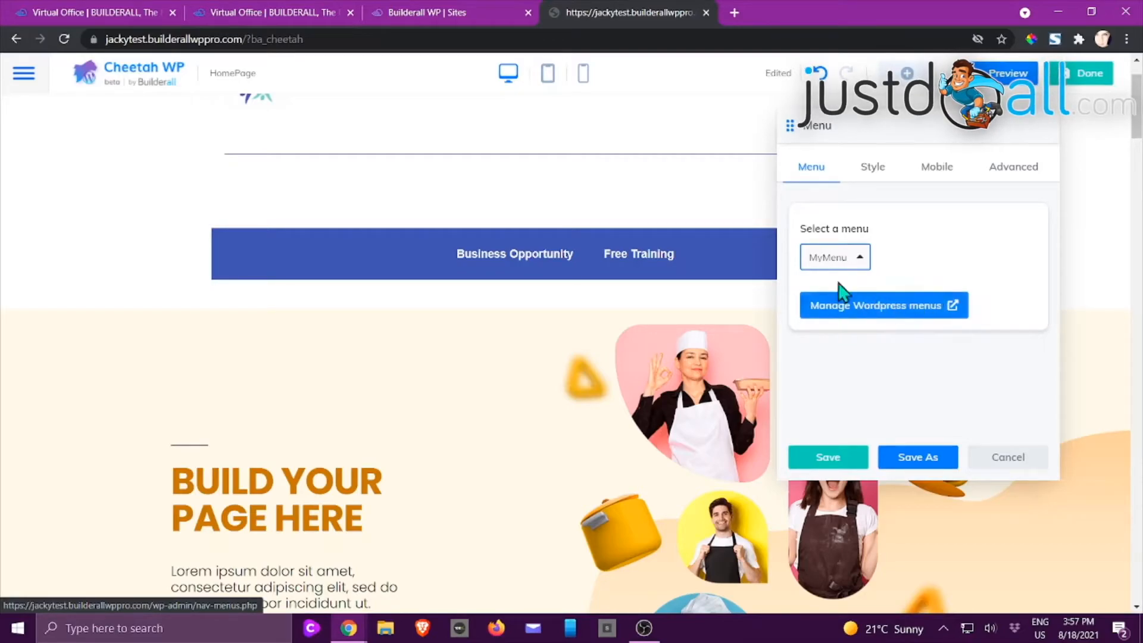
{"action": "left_click", "coordinate": [863, 262]}
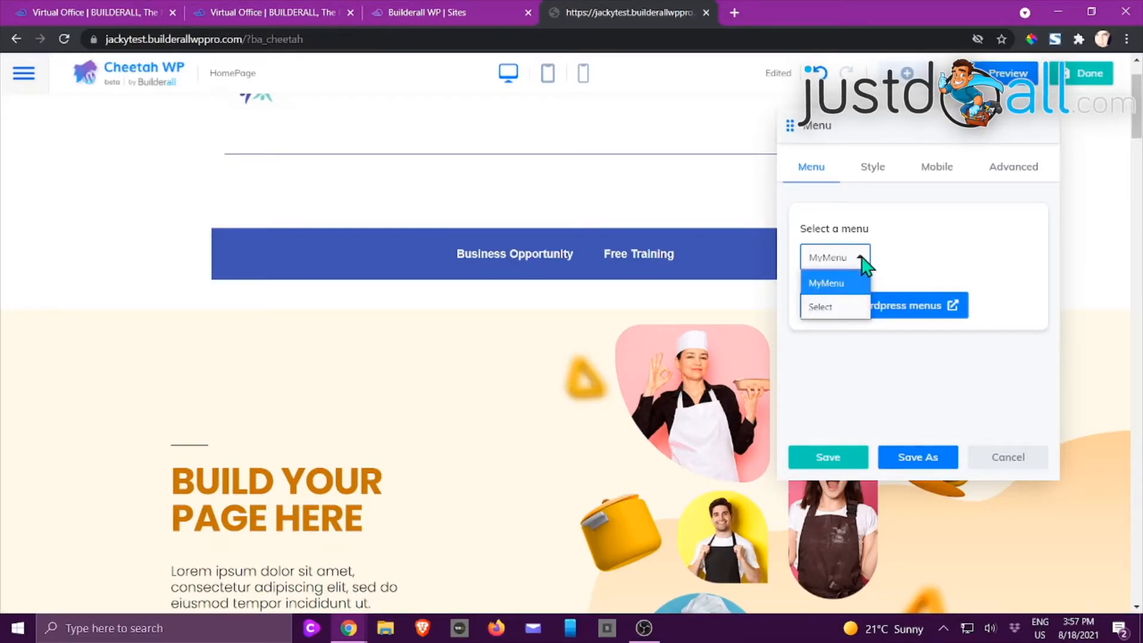
Keep MyMenu as the menu element's source, set its navbar background to black (#000000), and review the remaining style options.
{"action": "left_click", "coordinate": [833, 284]}
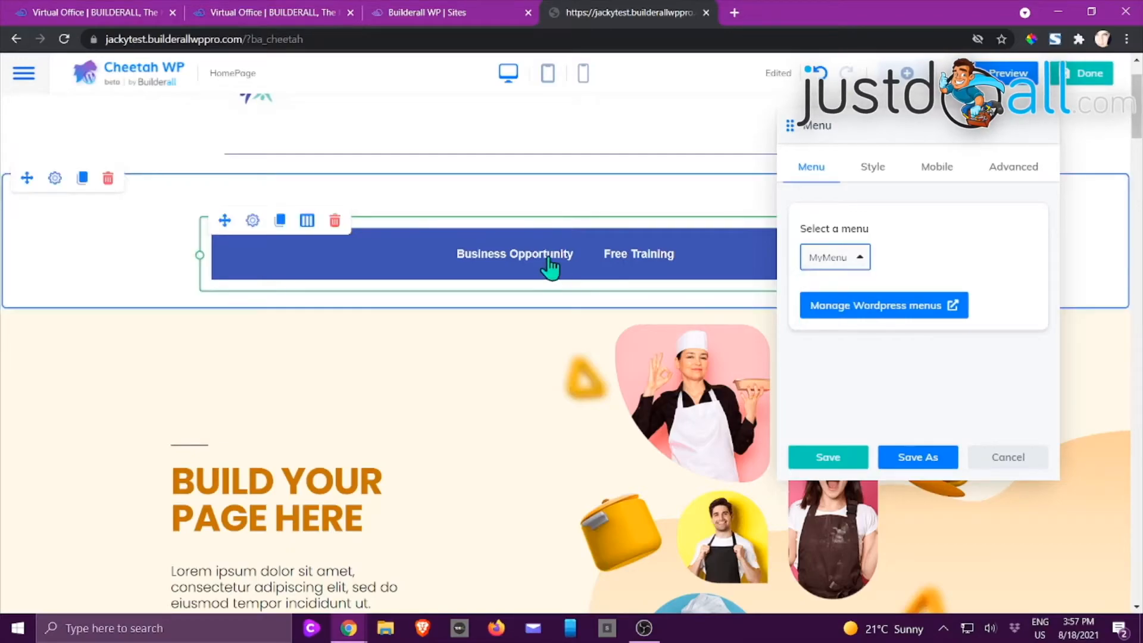
{"action": "left_click", "coordinate": [874, 170]}
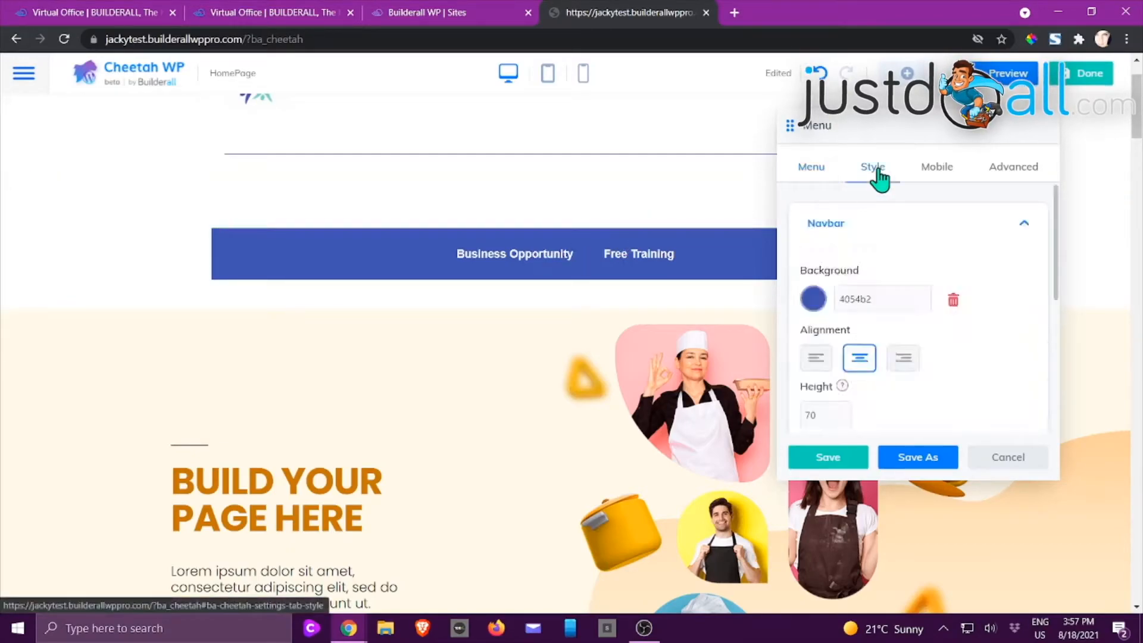
{"action": "left_click", "coordinate": [814, 308]}
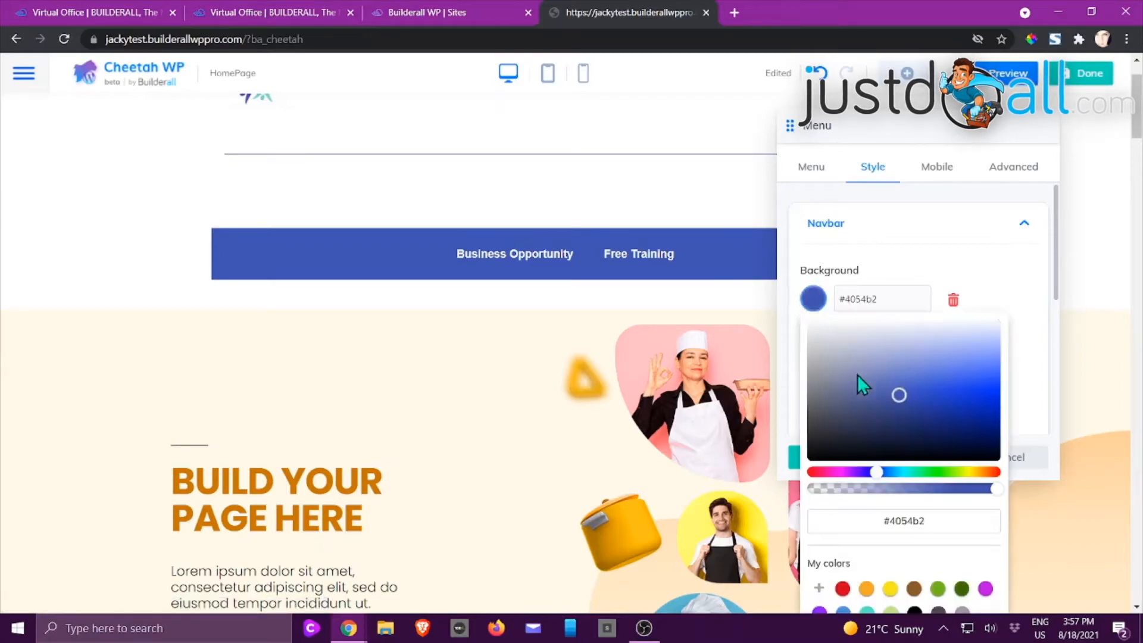
{"action": "left_click_drag", "start_coordinate": [857, 375], "coordinate": [804, 460]}
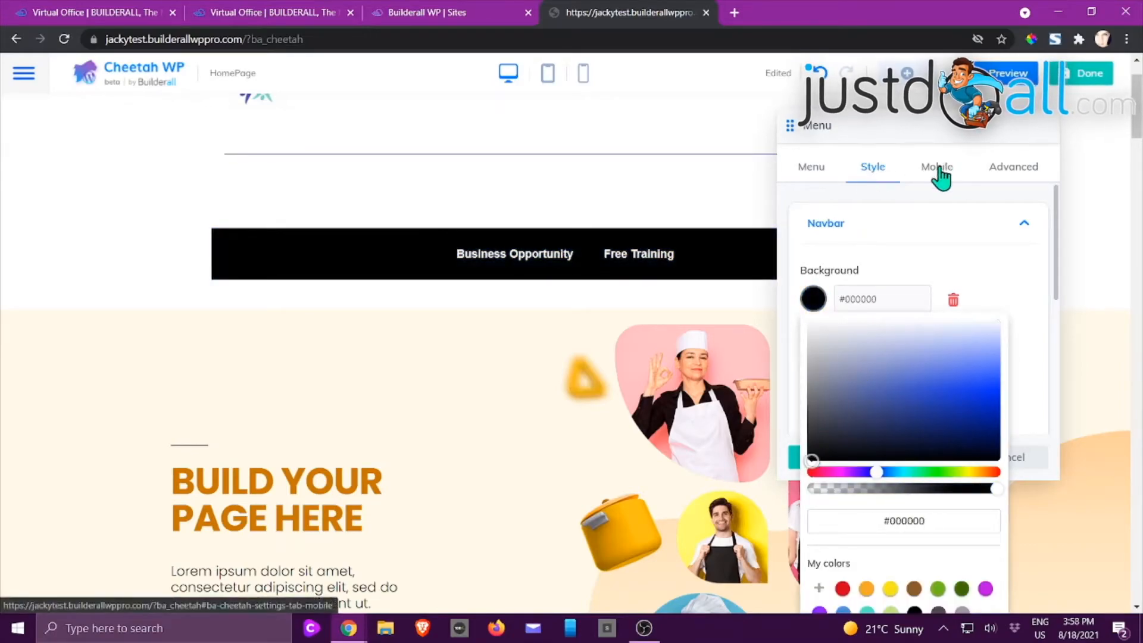
{"action": "scroll", "coordinate": [885, 306], "scroll_direction": "down", "scroll_amount": 5}
{"action": "scroll", "coordinate": [912, 252], "scroll_direction": "up", "scroll_amount": 1}
{"action": "scroll", "coordinate": [911, 251], "scroll_direction": "up", "scroll_amount": 1}
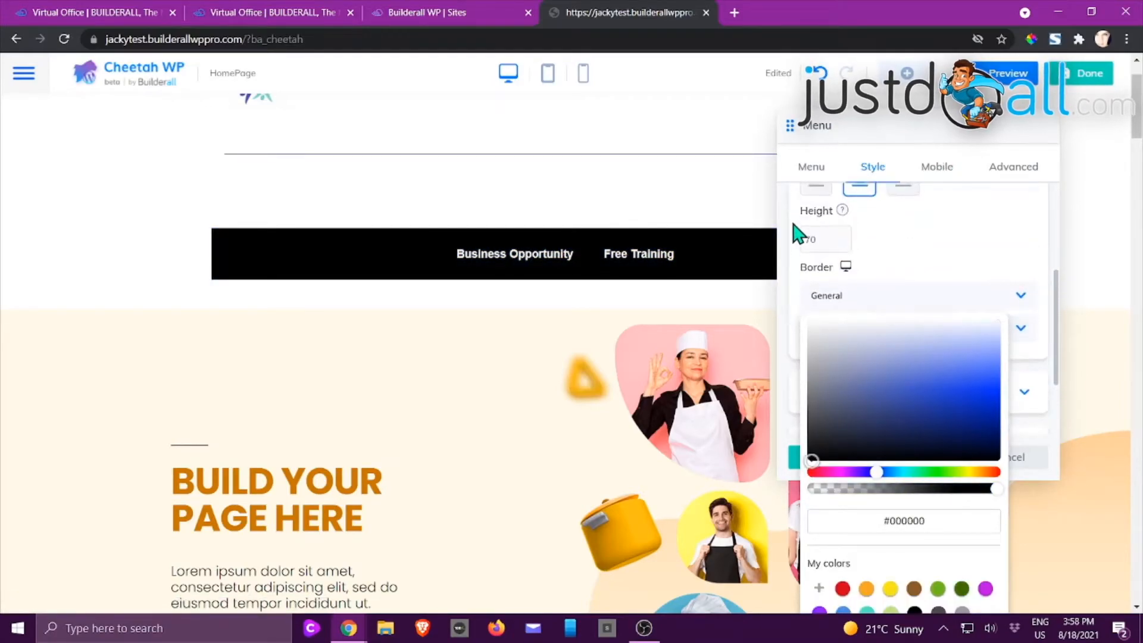
{"action": "scroll", "coordinate": [833, 273], "scroll_direction": "down", "scroll_amount": 2}
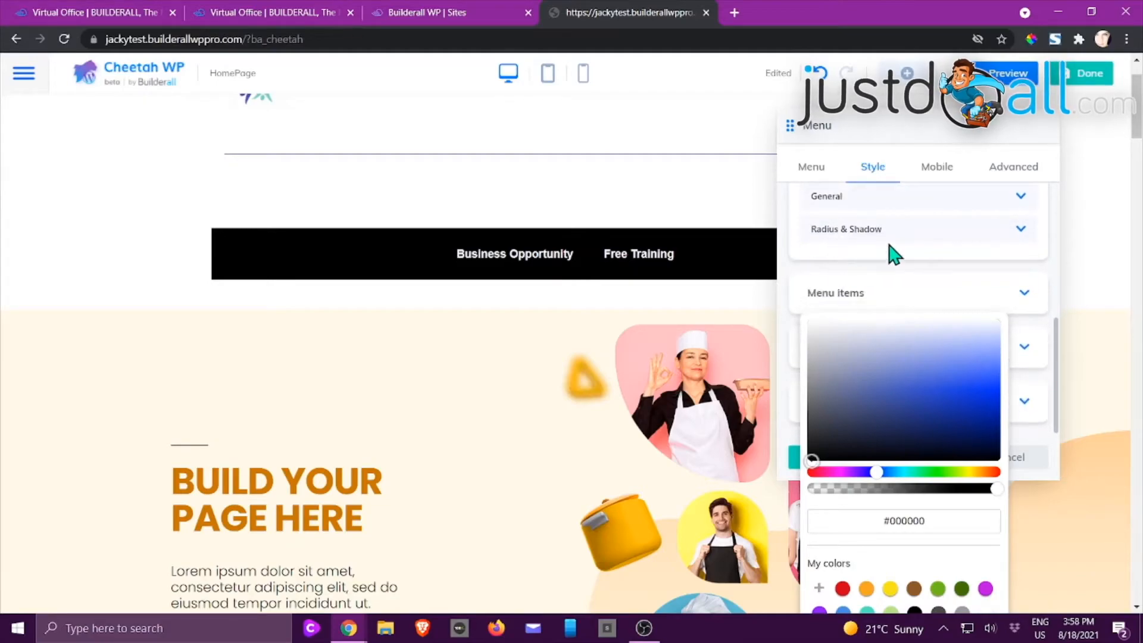
Review the menu's mobile and advanced settings, and discard the element without saving.
{"action": "left_click", "coordinate": [941, 172]}
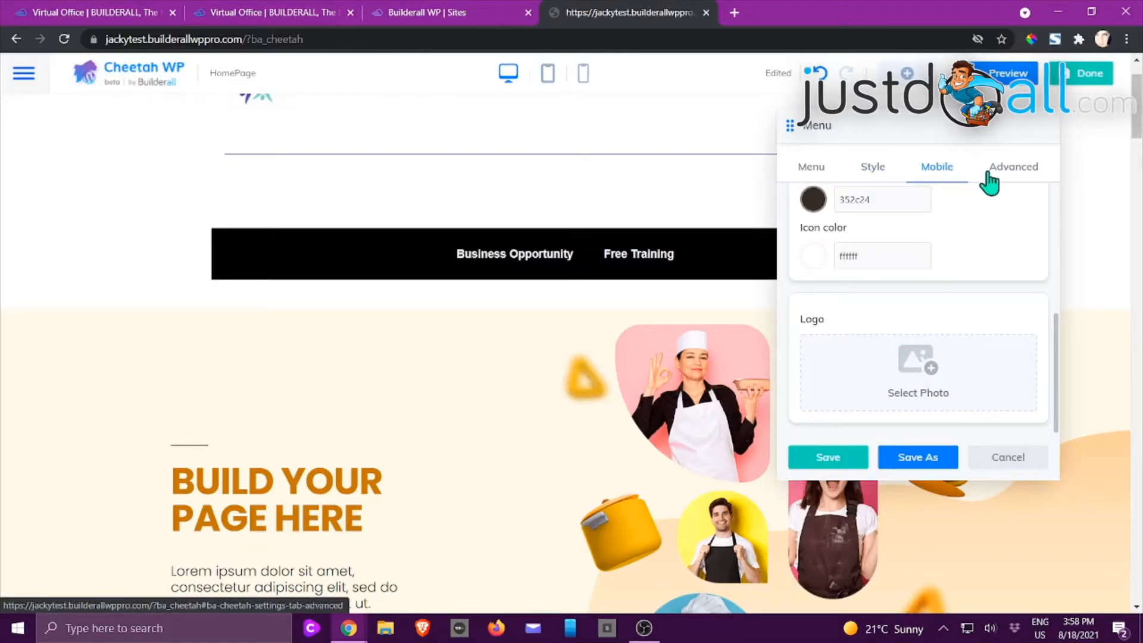
{"action": "left_click", "coordinate": [1010, 173]}
{"action": "scroll", "coordinate": [887, 258], "scroll_direction": "up", "scroll_amount": 2}
{"action": "scroll", "coordinate": [890, 257], "scroll_direction": "up", "scroll_amount": 1}
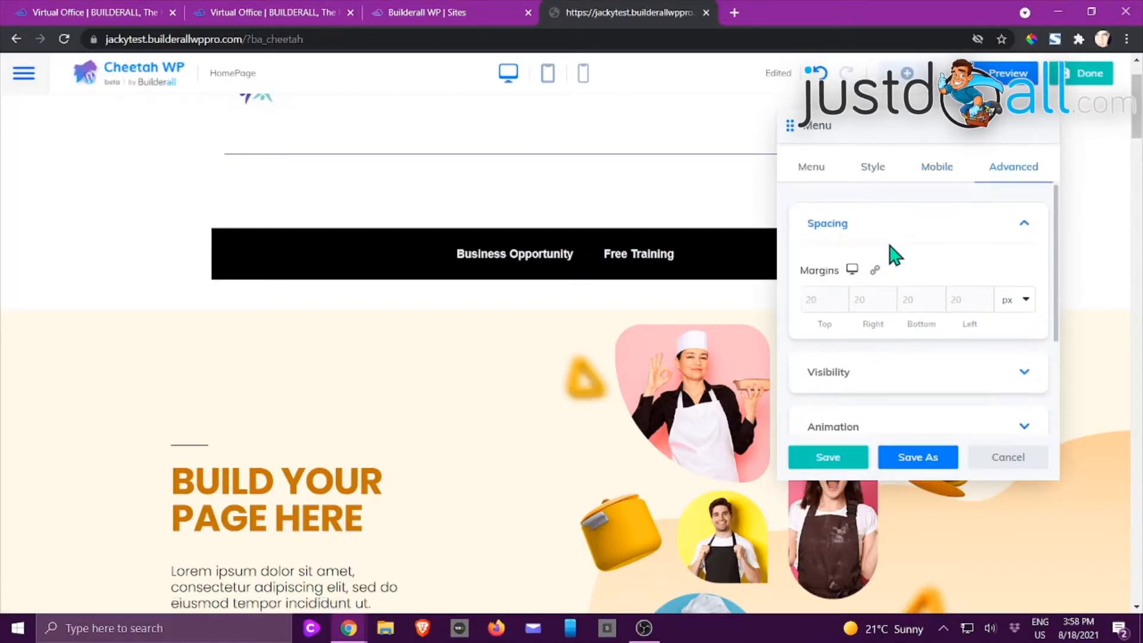
{"action": "left_click", "coordinate": [1008, 457]}
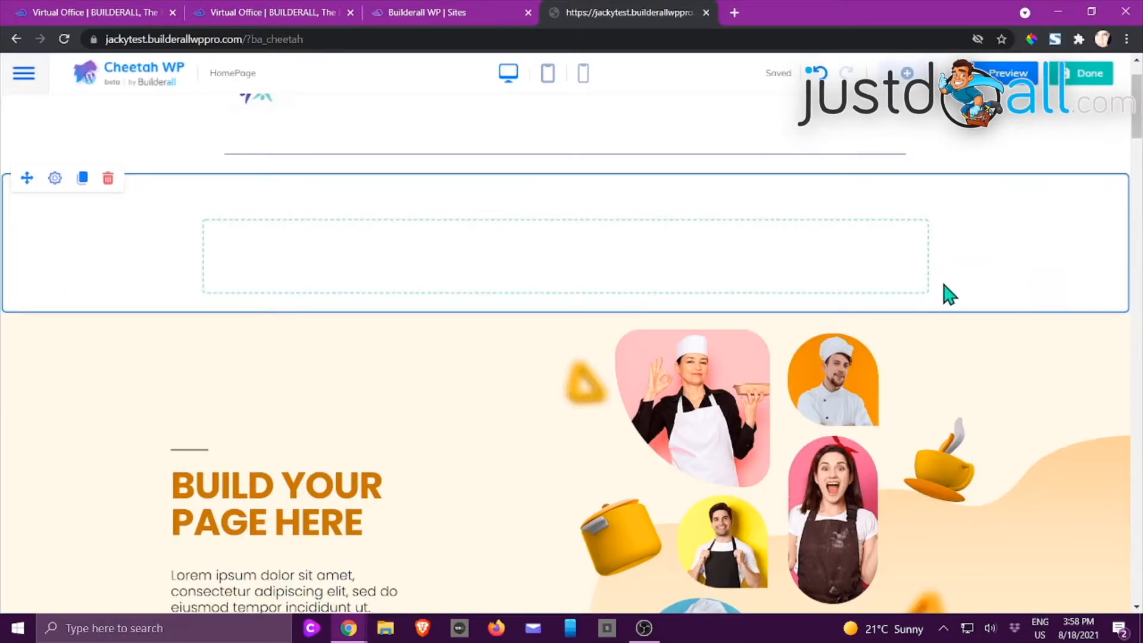
{"action": "left_click", "coordinate": [907, 73]}
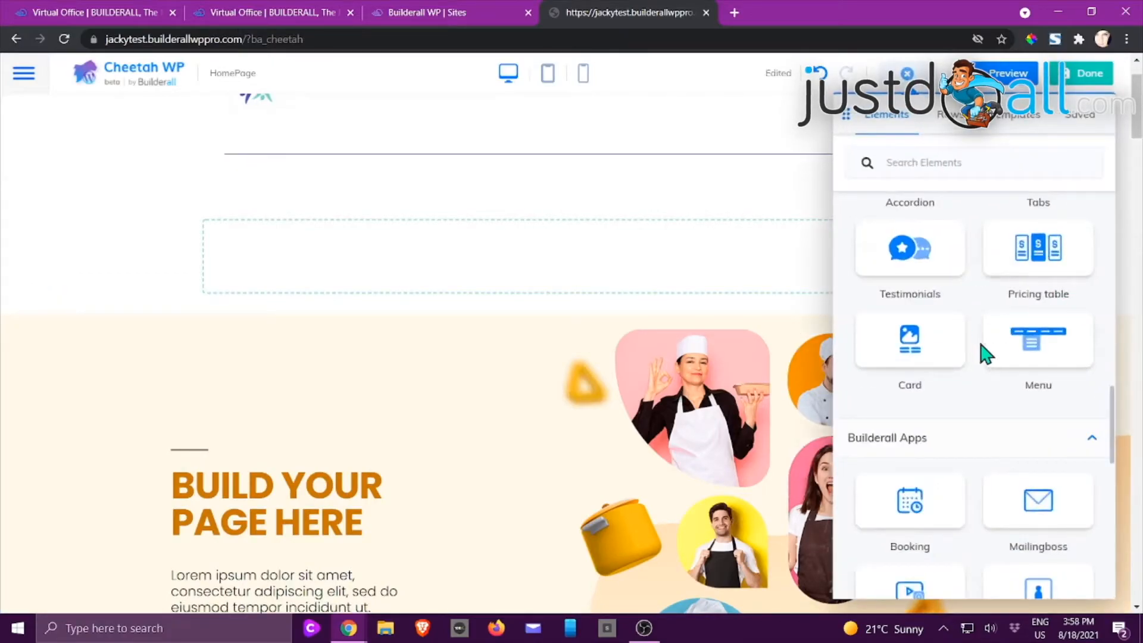
{"action": "scroll", "coordinate": [989, 346], "scroll_direction": "up", "scroll_amount": 3}
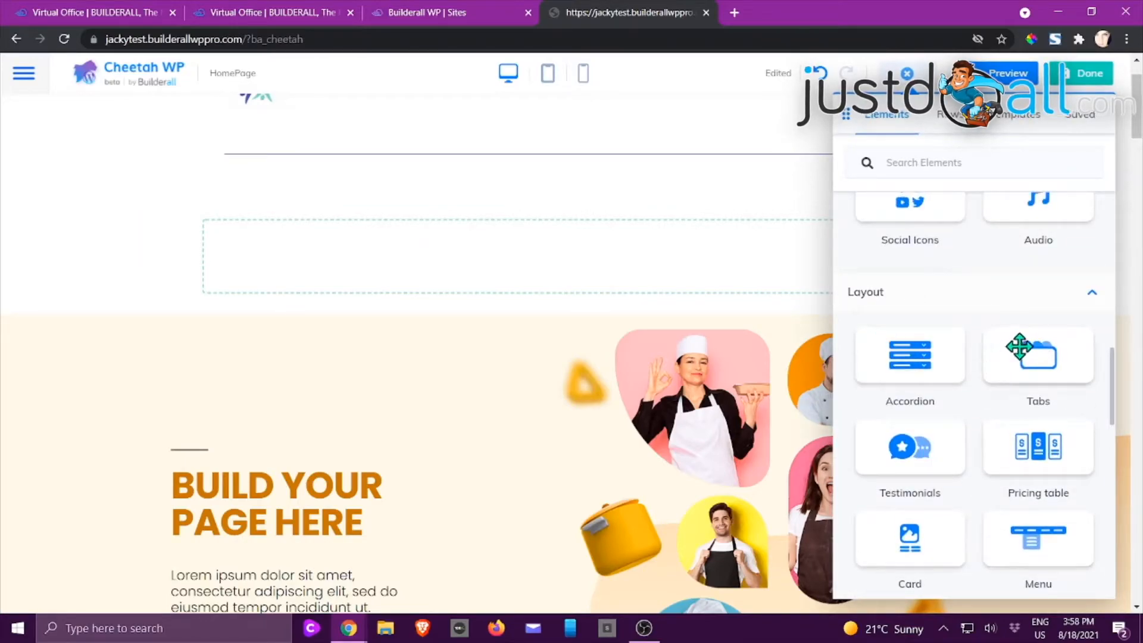
{"action": "key", "text": "alt+Tab"}
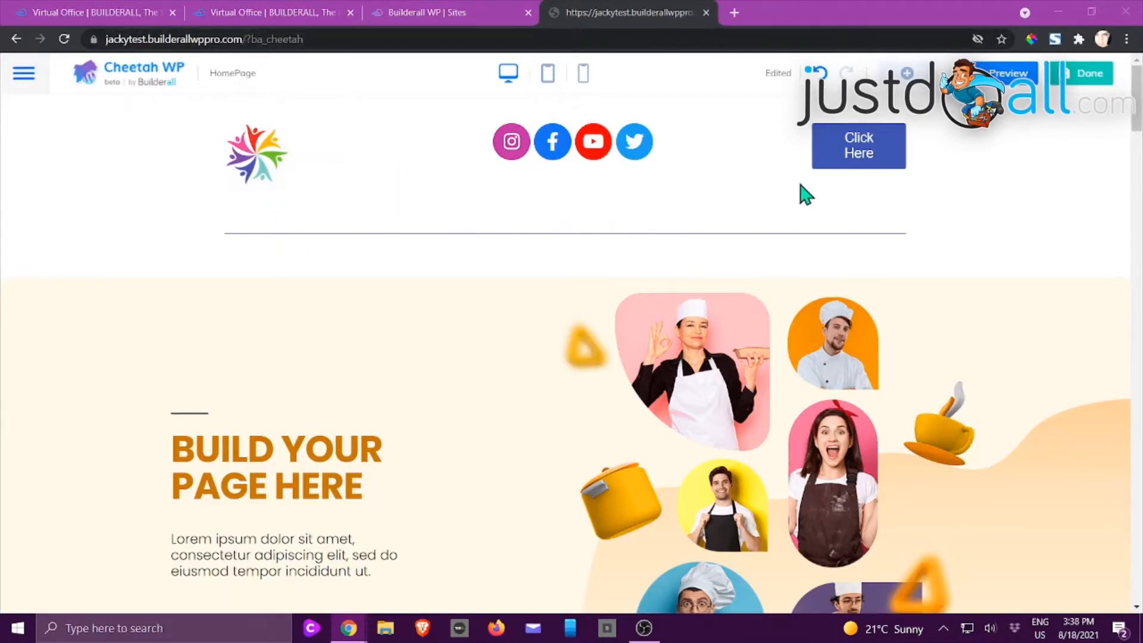
Insert a one-column row between the header divider and the Build Your Page Here section.
{"action": "left_click", "coordinate": [908, 75]}
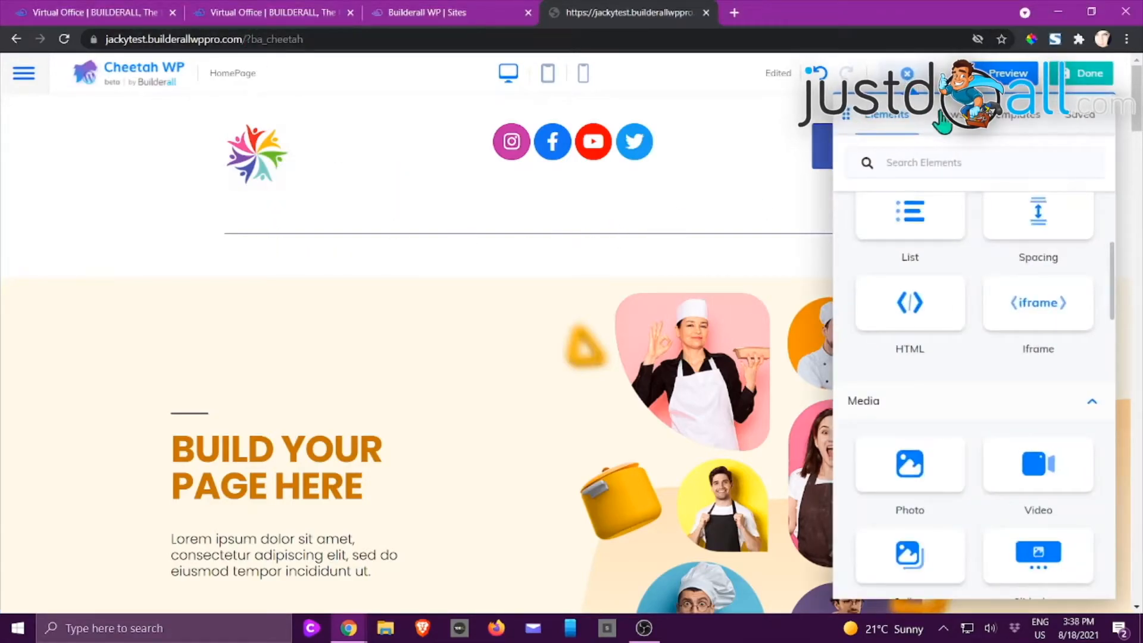
{"action": "left_click", "coordinate": [954, 132]}
{"action": "left_click_drag", "start_coordinate": [931, 230], "coordinate": [595, 272]}
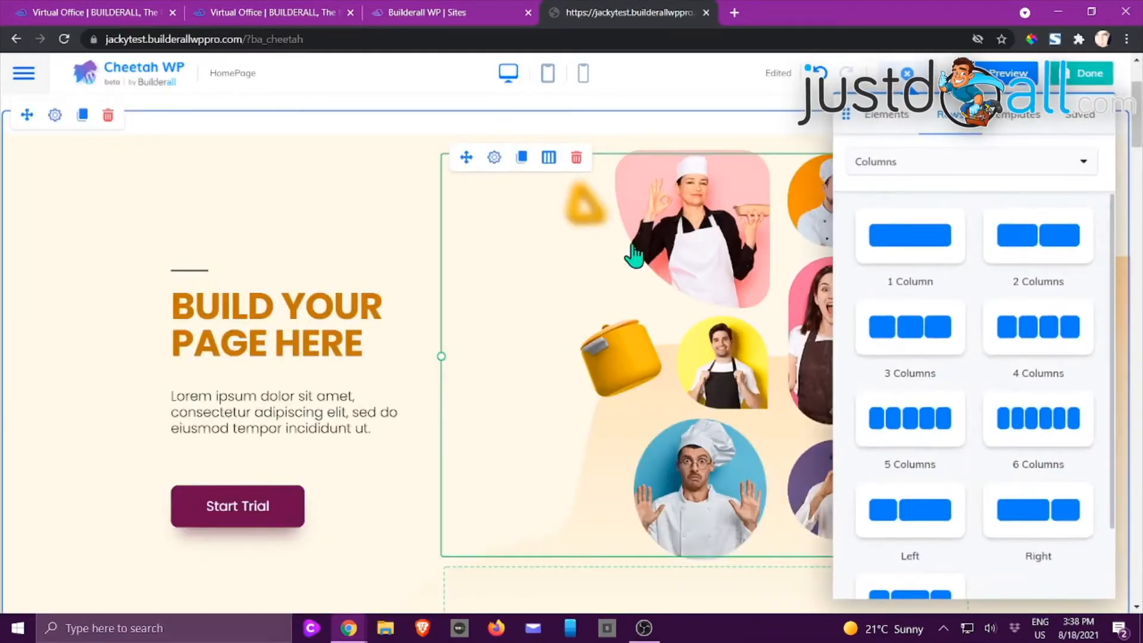
{"action": "scroll", "coordinate": [683, 179], "scroll_direction": "up", "scroll_amount": 3}
{"action": "left_click_drag", "start_coordinate": [928, 235], "coordinate": [426, 297]}
{"action": "left_click_drag", "start_coordinate": [419, 313], "coordinate": [495, 329]}
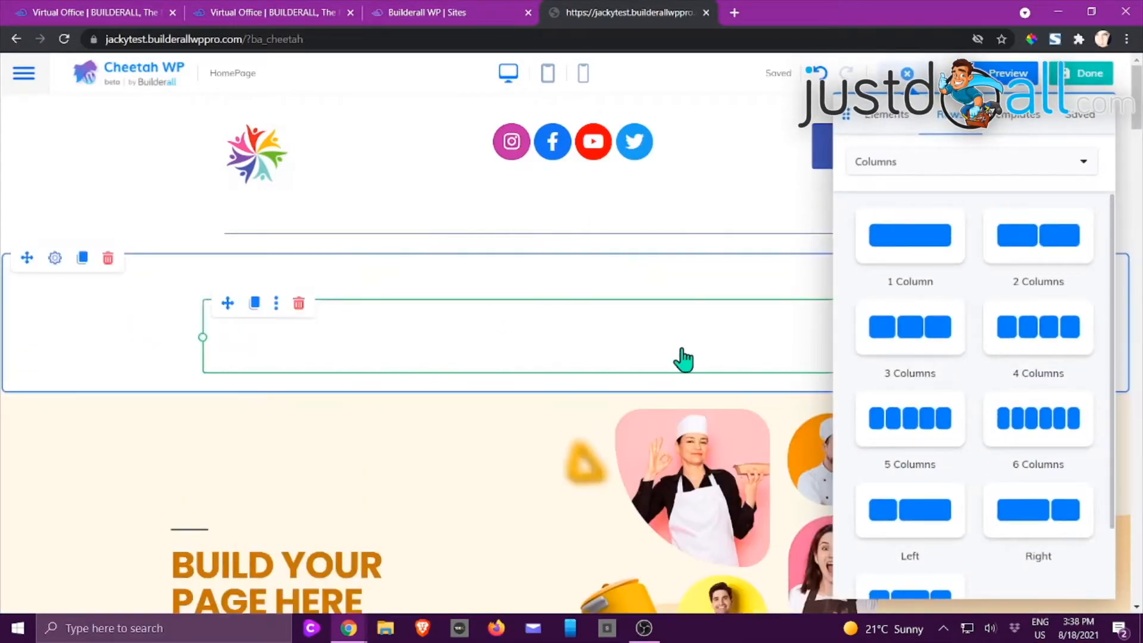
Insert a Photo element from the media elements in the empty row under the header divider.
{"action": "left_click", "coordinate": [897, 126]}
{"action": "scroll", "coordinate": [945, 271], "scroll_direction": "down", "scroll_amount": 7}
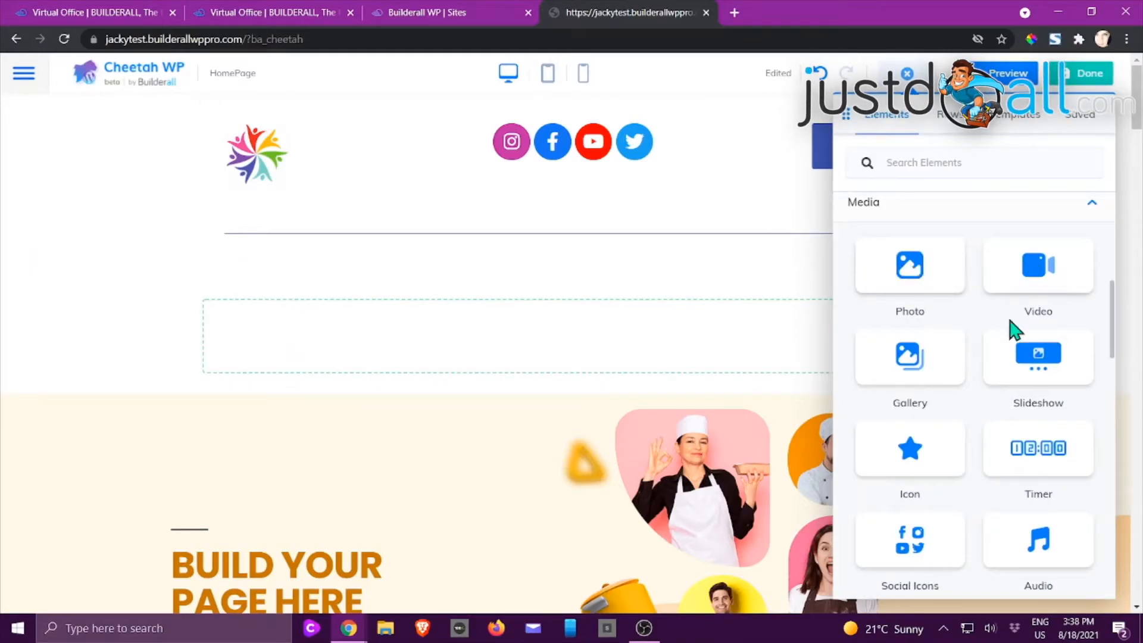
{"action": "left_click_drag", "start_coordinate": [911, 271], "coordinate": [448, 396]}
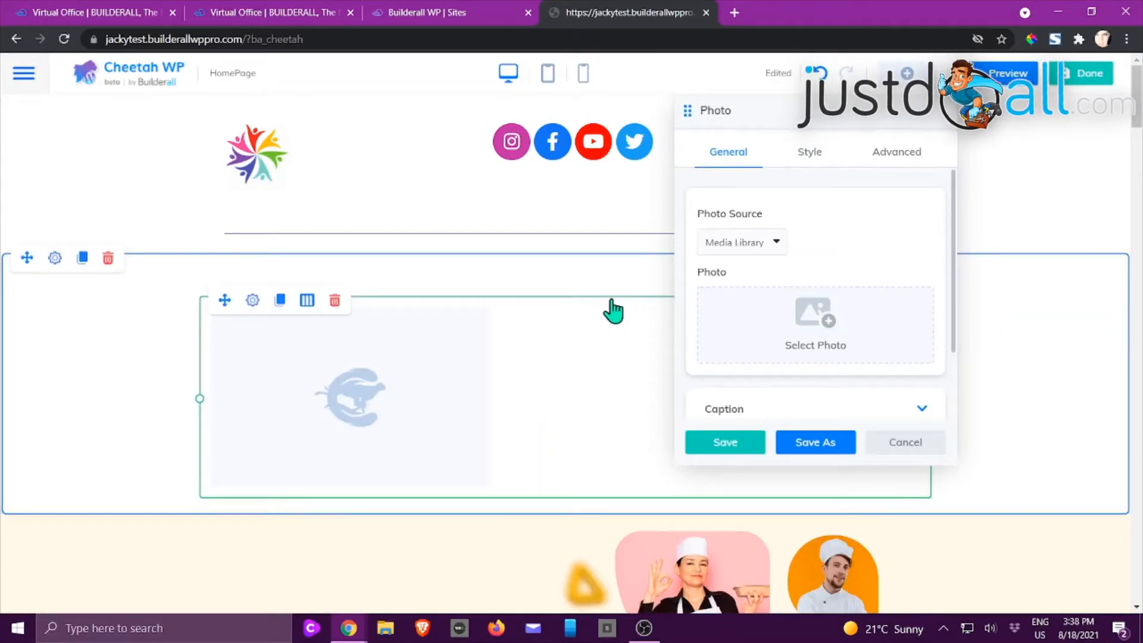
Browse the photo choices in the Media Library and Builderall Images, and close the selection without choosing a photo.
{"action": "left_click", "coordinate": [776, 245]}
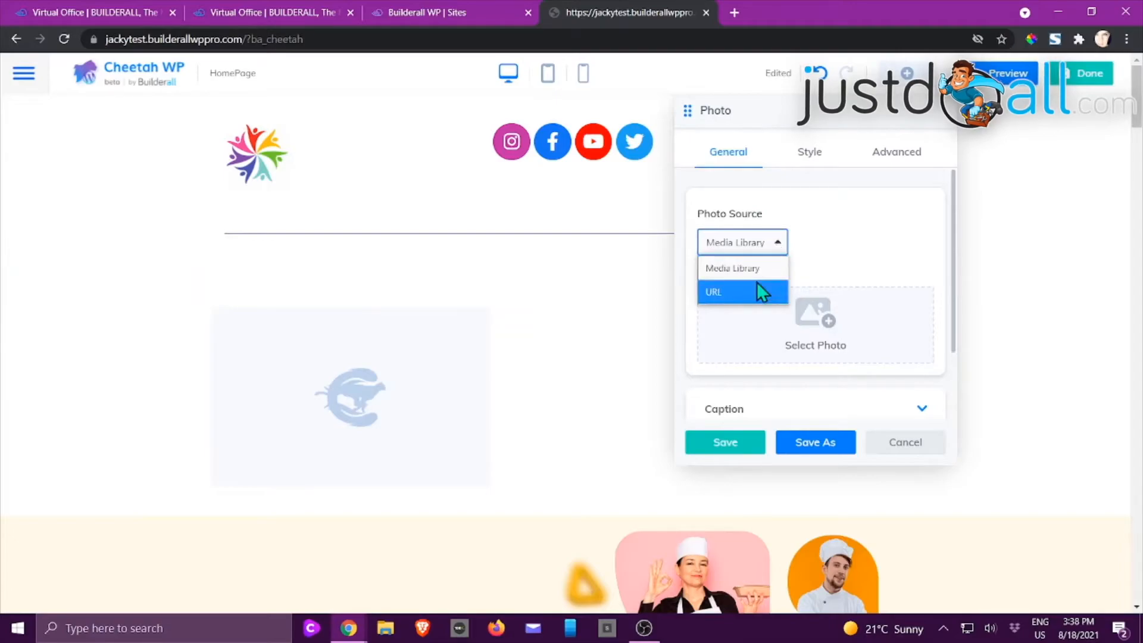
{"action": "left_click", "coordinate": [736, 276]}
{"action": "left_click", "coordinate": [803, 314]}
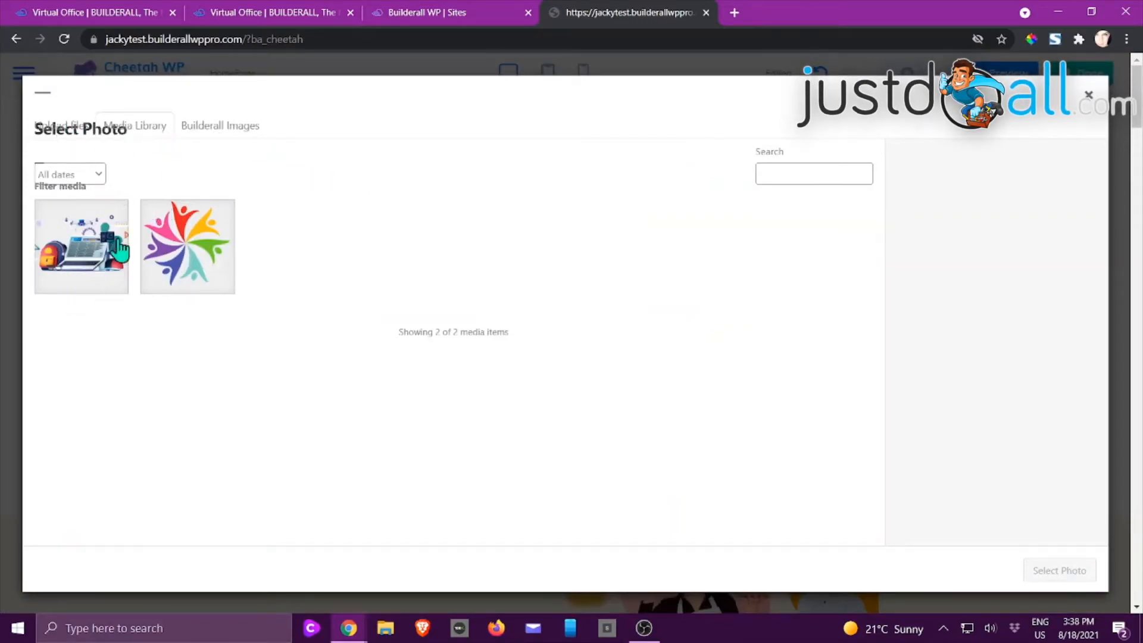
{"action": "left_click", "coordinate": [235, 132]}
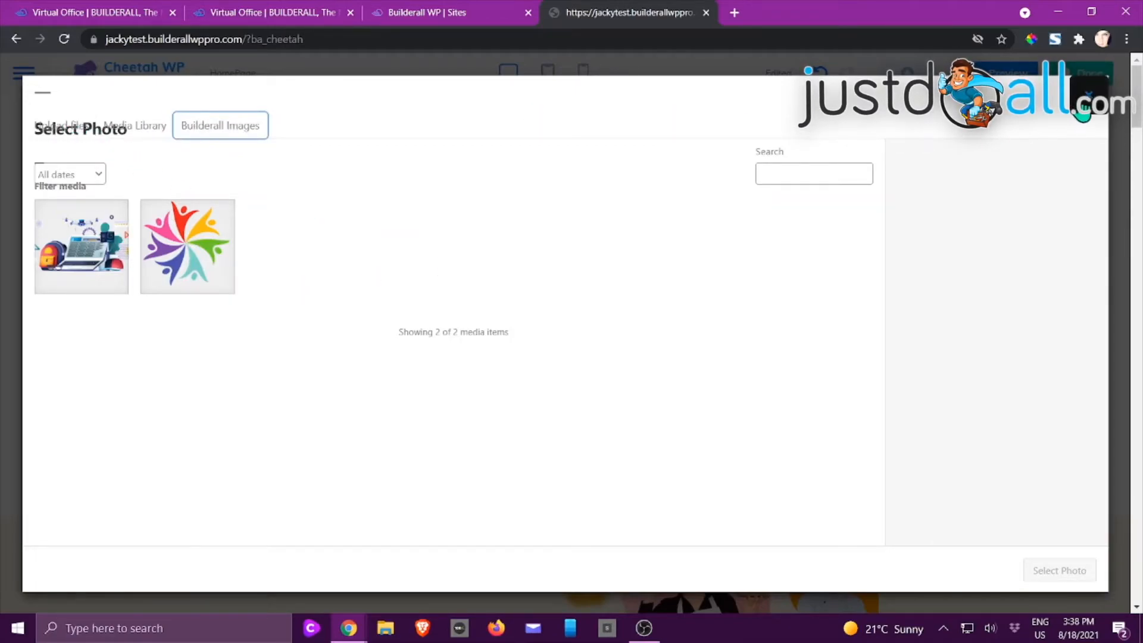
{"action": "left_click", "coordinate": [1080, 110]}
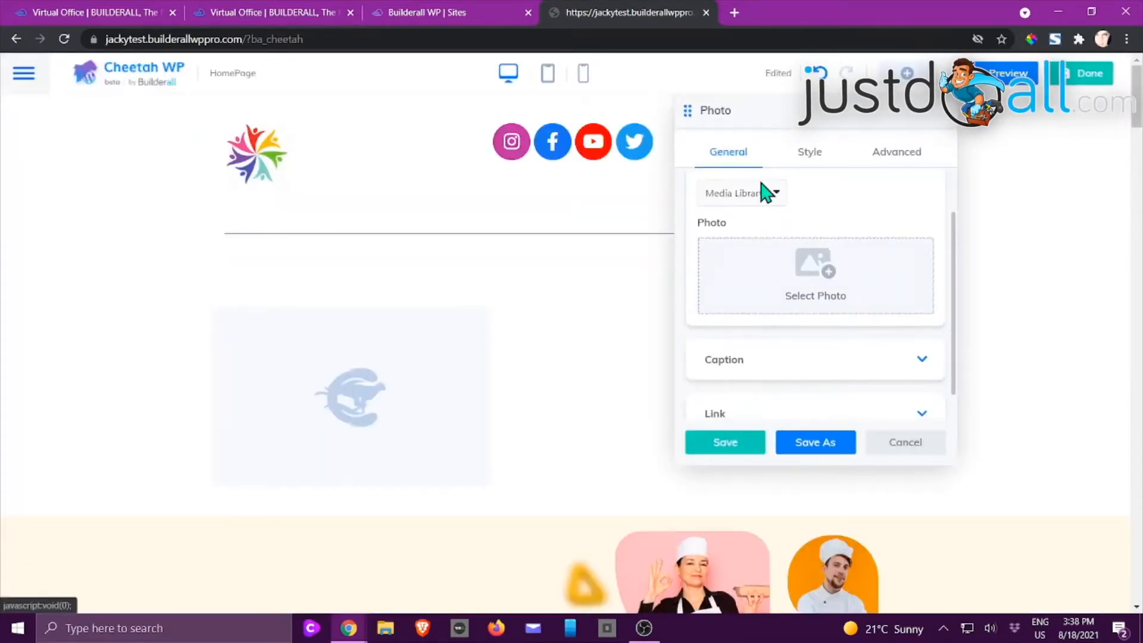
Set the photo source to URL and review the caption display options.
{"action": "left_click", "coordinate": [765, 192]}
{"action": "left_click", "coordinate": [729, 241]}
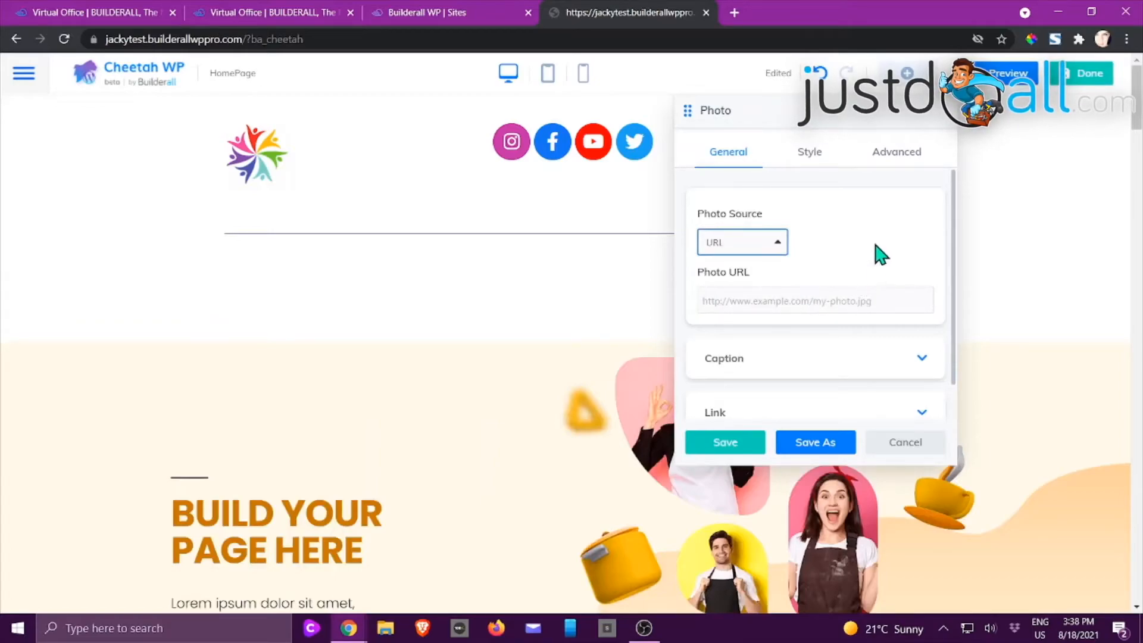
{"action": "scroll", "coordinate": [845, 297], "scroll_direction": "down", "scroll_amount": 1}
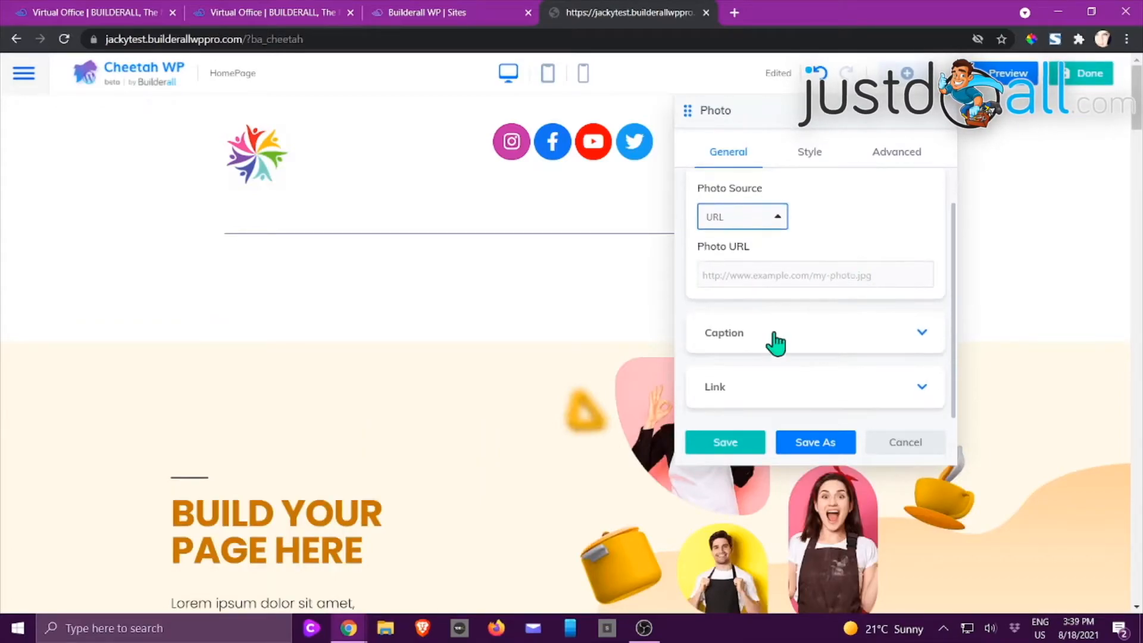
{"action": "left_click", "coordinate": [770, 337]}
{"action": "scroll", "coordinate": [878, 332], "scroll_direction": "down", "scroll_amount": 3}
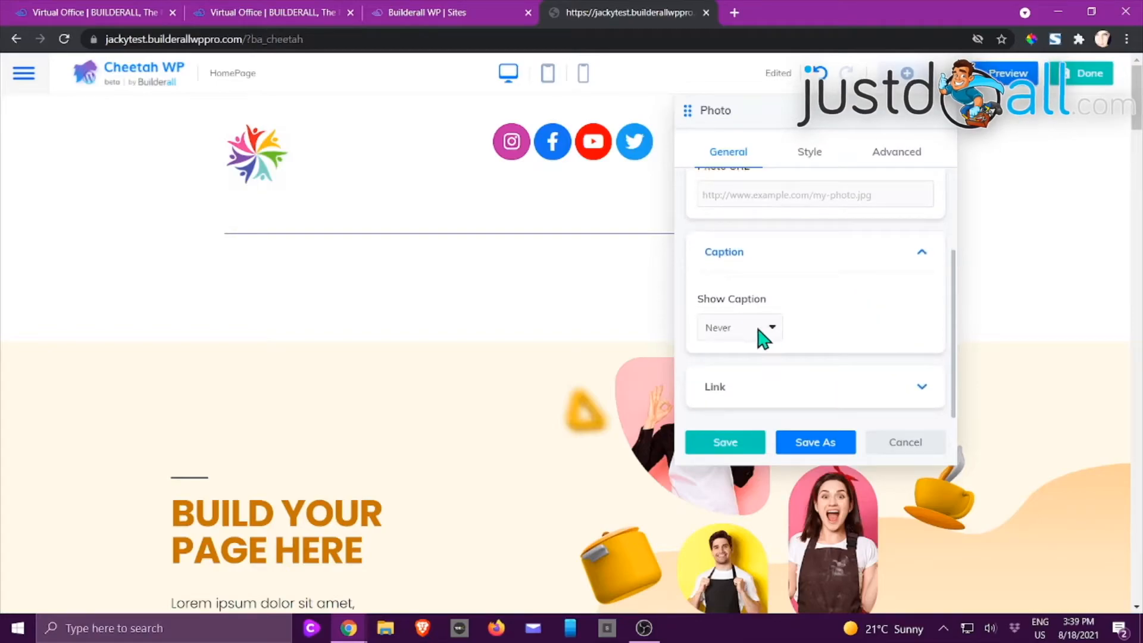
{"action": "left_click", "coordinate": [774, 333]}
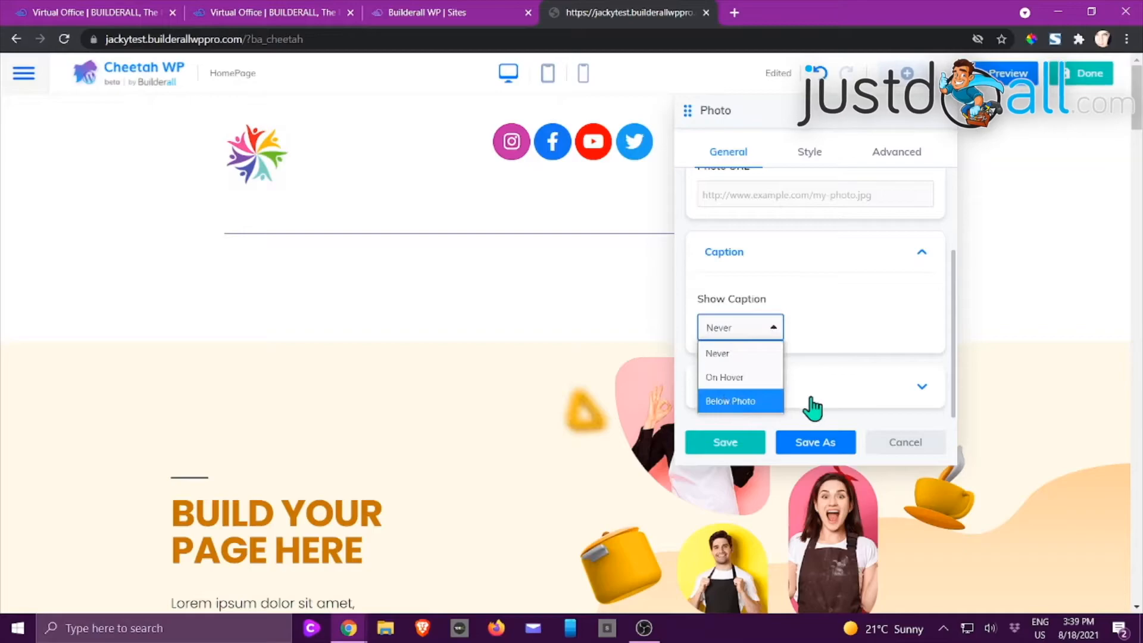
{"action": "left_click", "coordinate": [828, 301]}
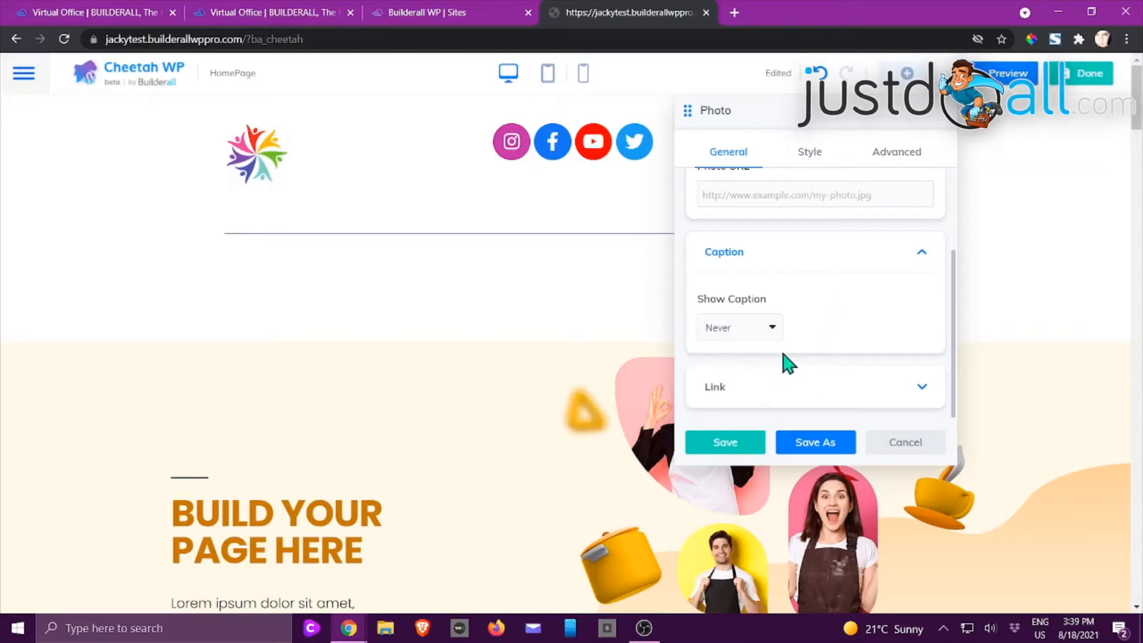
Set the photo's link type to URL and review the other available link types.
{"action": "left_click", "coordinate": [768, 390]}
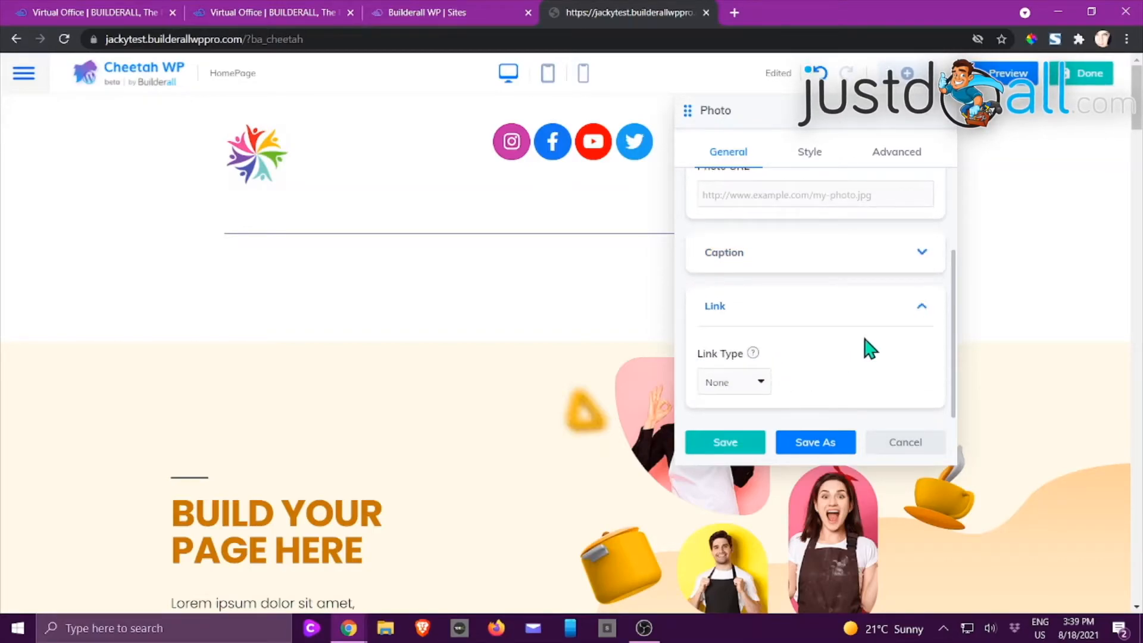
{"action": "left_click", "coordinate": [763, 383]}
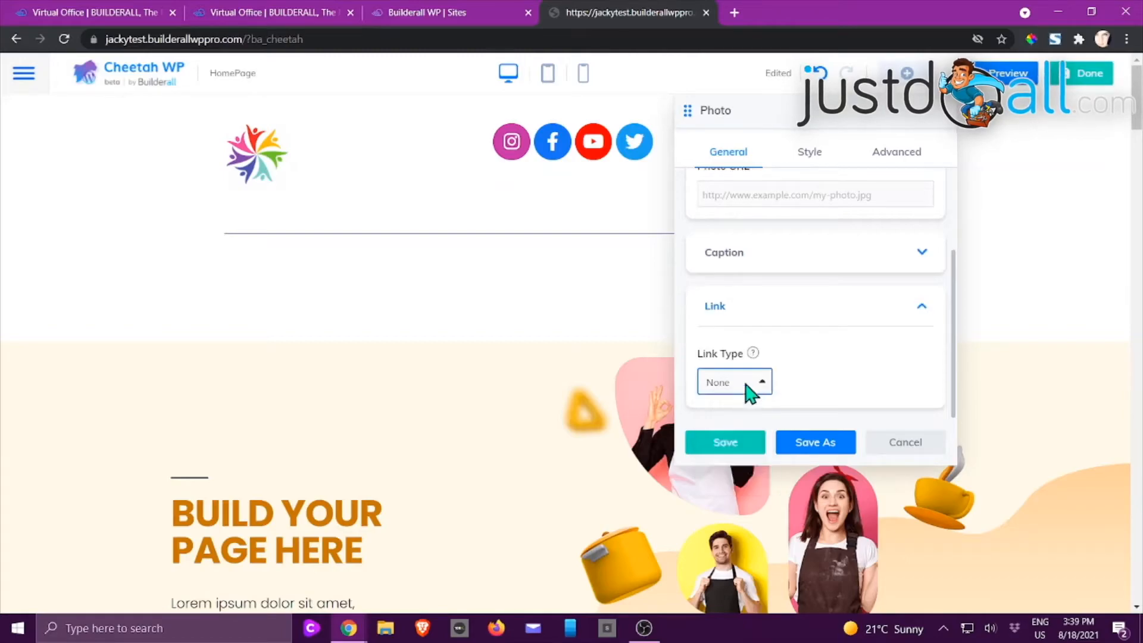
{"action": "left_click", "coordinate": [723, 433]}
{"action": "scroll", "coordinate": [851, 320], "scroll_direction": "down", "scroll_amount": 2}
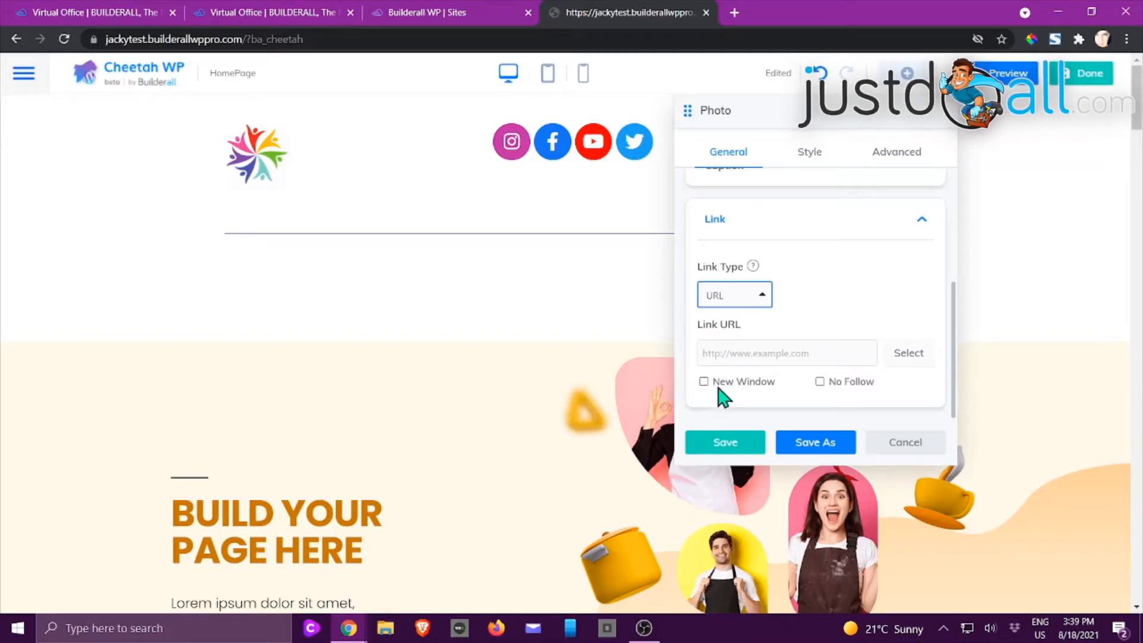
{"action": "left_click", "coordinate": [762, 295]}
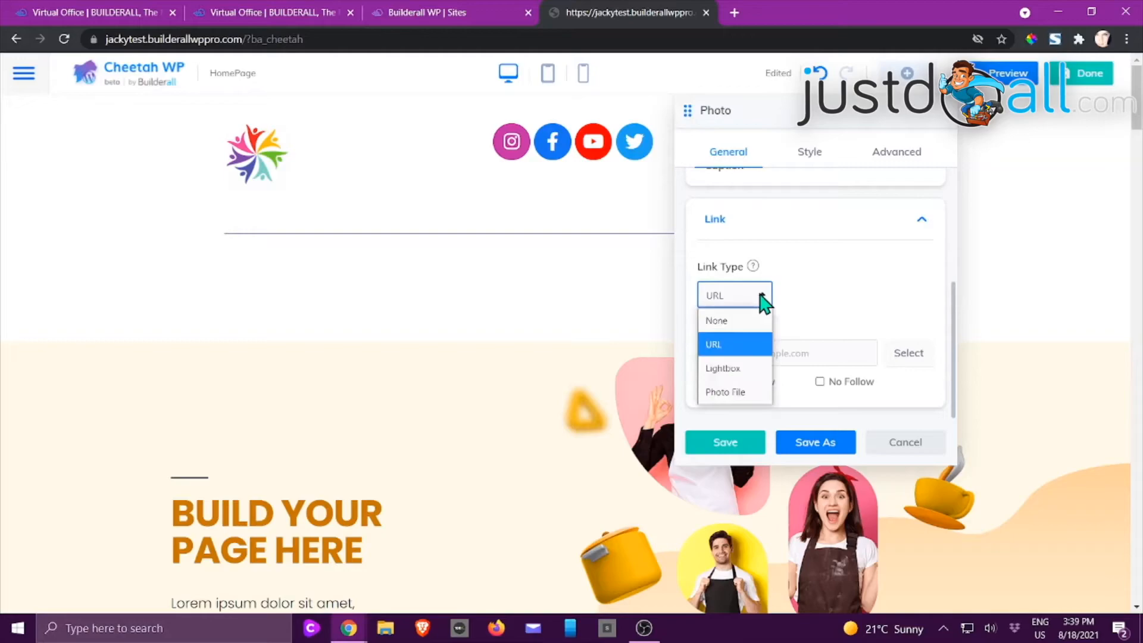
{"action": "left_click", "coordinate": [848, 291]}
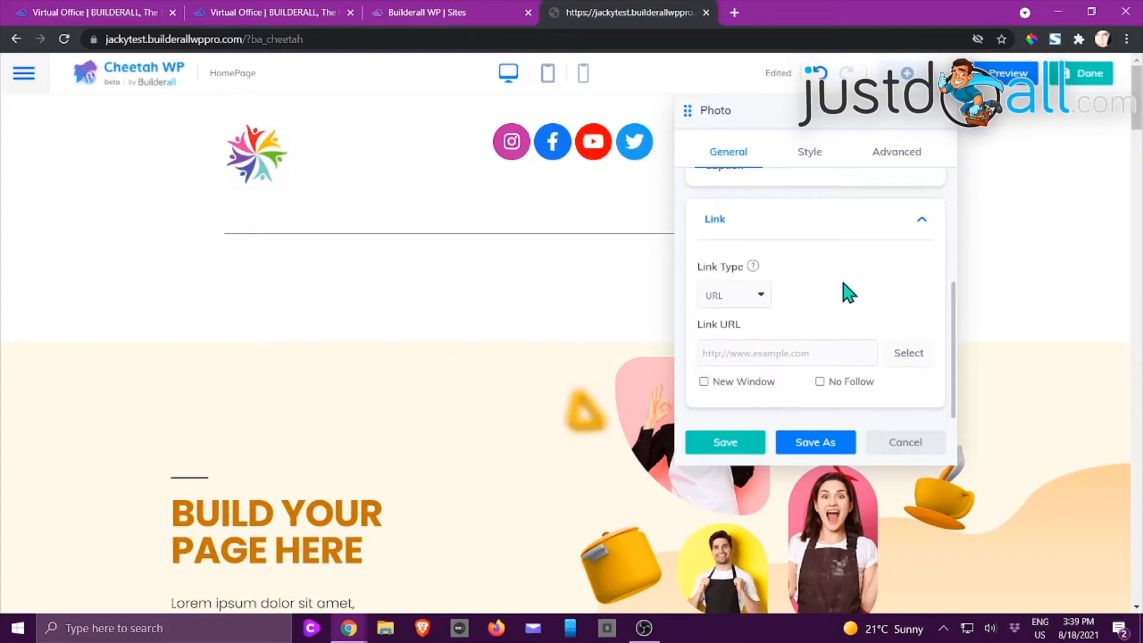
Review the photo's style options for crop, width, alignment and border, and its advanced settings.
{"action": "scroll", "coordinate": [853, 285], "scroll_direction": "up", "scroll_amount": 4}
{"action": "left_click", "coordinate": [816, 170]}
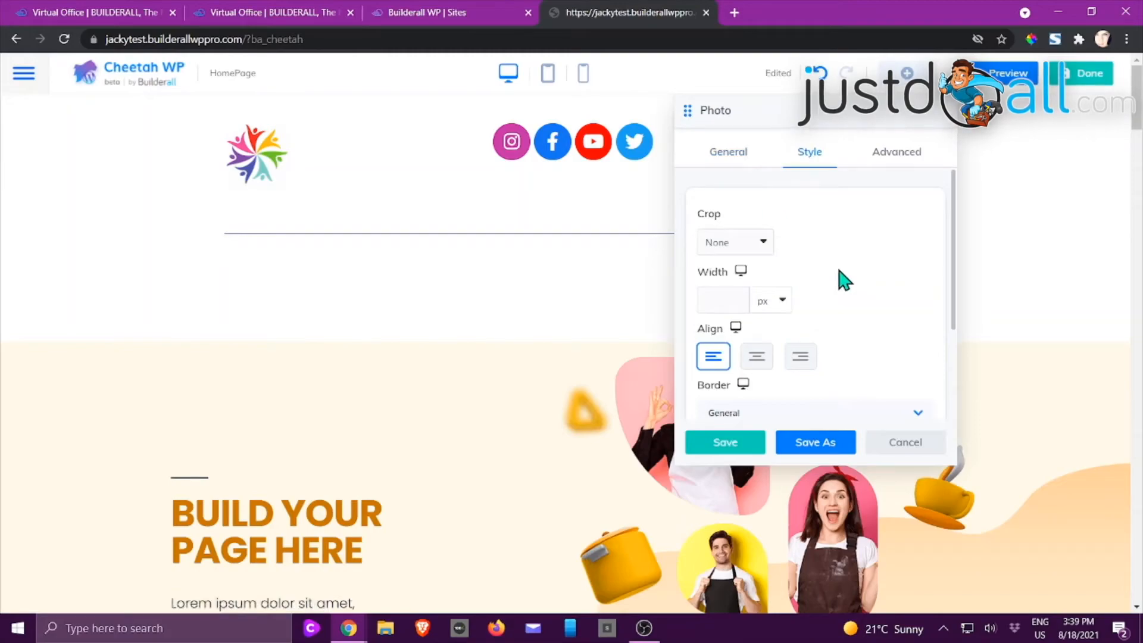
{"action": "scroll", "coordinate": [844, 280], "scroll_direction": "down", "scroll_amount": 2}
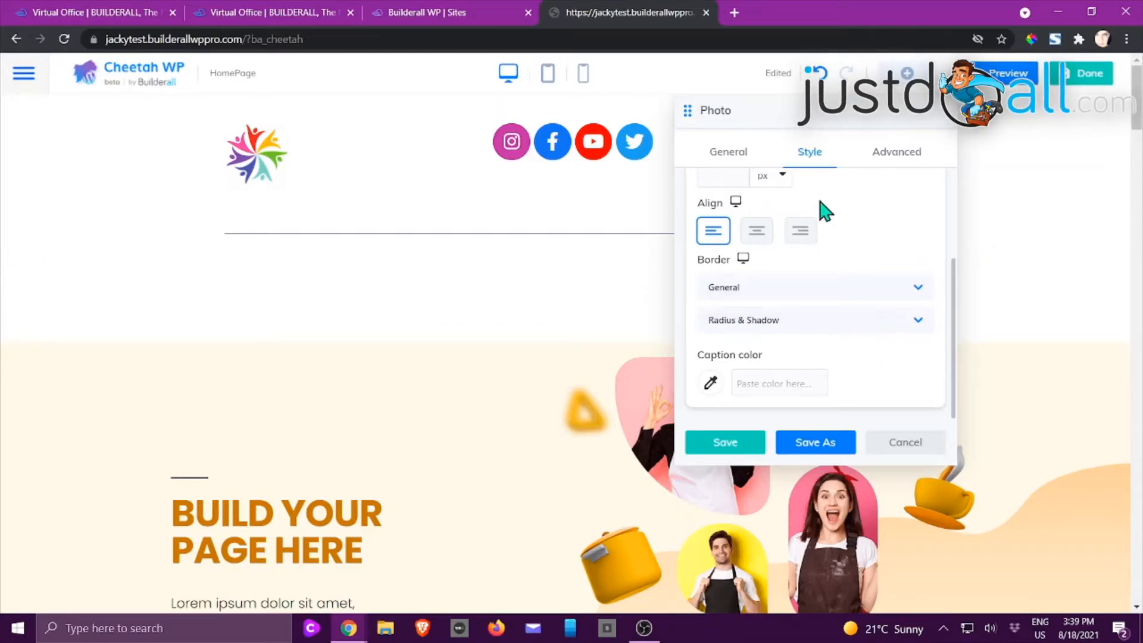
{"action": "scroll", "coordinate": [833, 312], "scroll_direction": "up", "scroll_amount": 2}
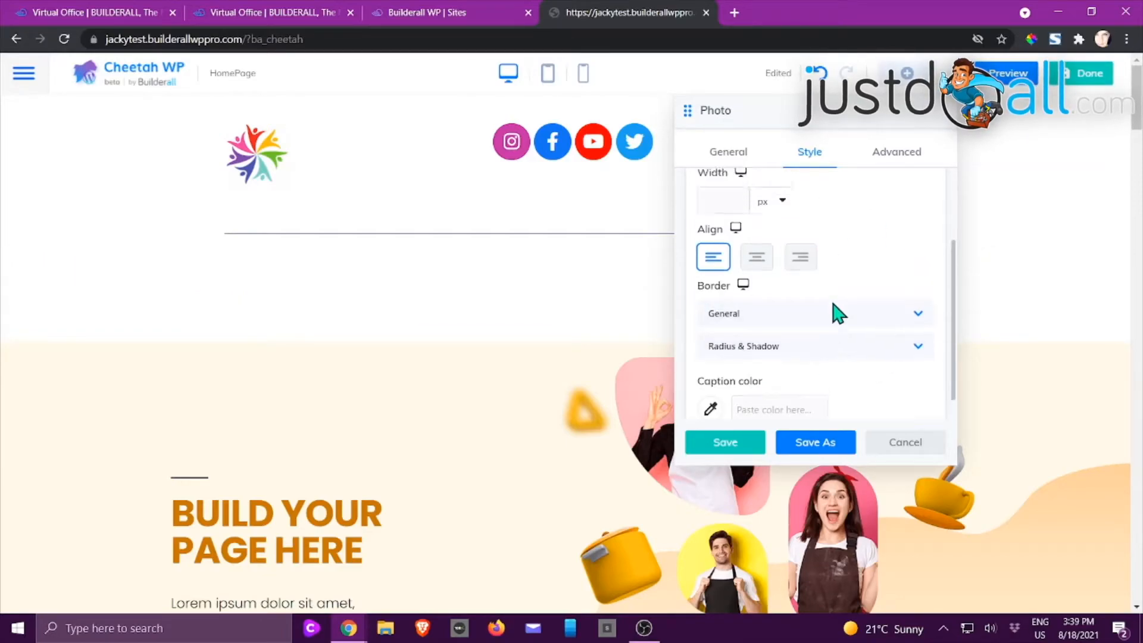
{"action": "left_click", "coordinate": [896, 156]}
{"action": "scroll", "coordinate": [804, 244], "scroll_direction": "down", "scroll_amount": 2}
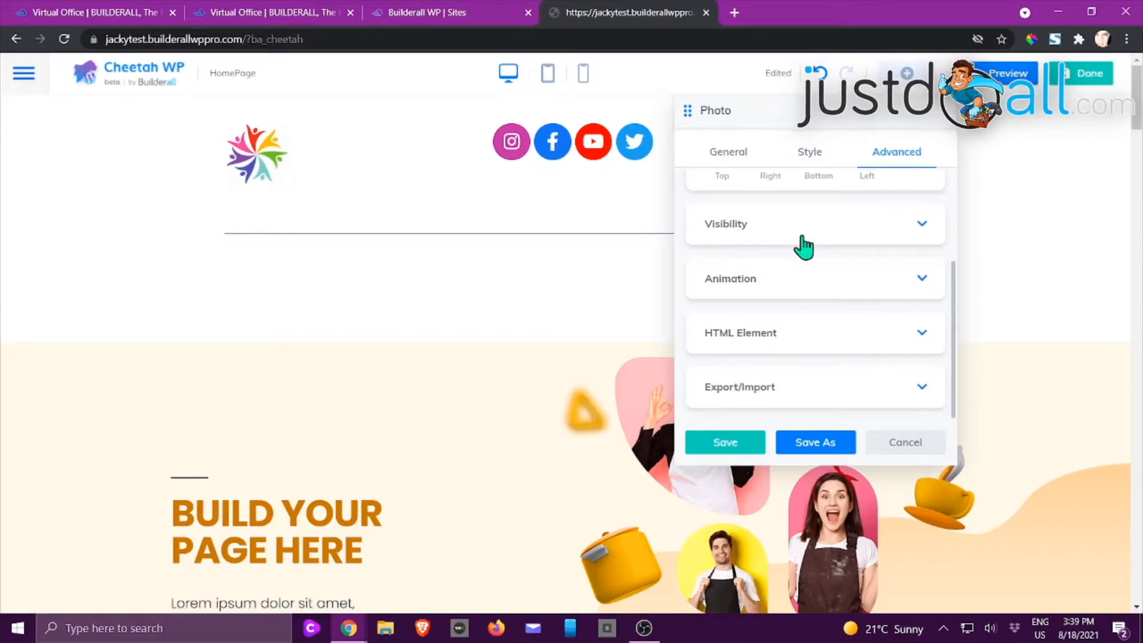
Examine the photo's Visibility, Animation and HTML Element settings, and cancel the Photo element without saving it.
{"action": "left_click", "coordinate": [750, 227]}
{"action": "scroll", "coordinate": [750, 223], "scroll_direction": "down", "scroll_amount": 2}
{"action": "scroll", "coordinate": [837, 251], "scroll_direction": "up", "scroll_amount": 2}
{"action": "scroll", "coordinate": [780, 306], "scroll_direction": "down", "scroll_amount": 1}
{"action": "scroll", "coordinate": [783, 315], "scroll_direction": "down", "scroll_amount": 2}
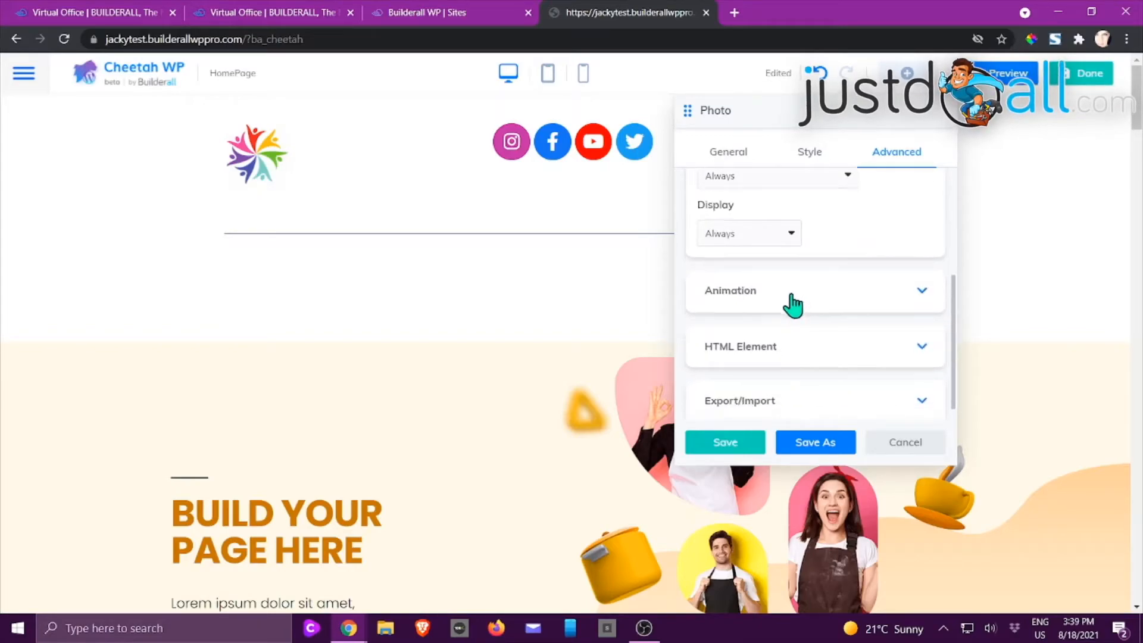
{"action": "left_click", "coordinate": [792, 305]}
{"action": "left_click", "coordinate": [833, 245]}
{"action": "left_click", "coordinate": [833, 246]}
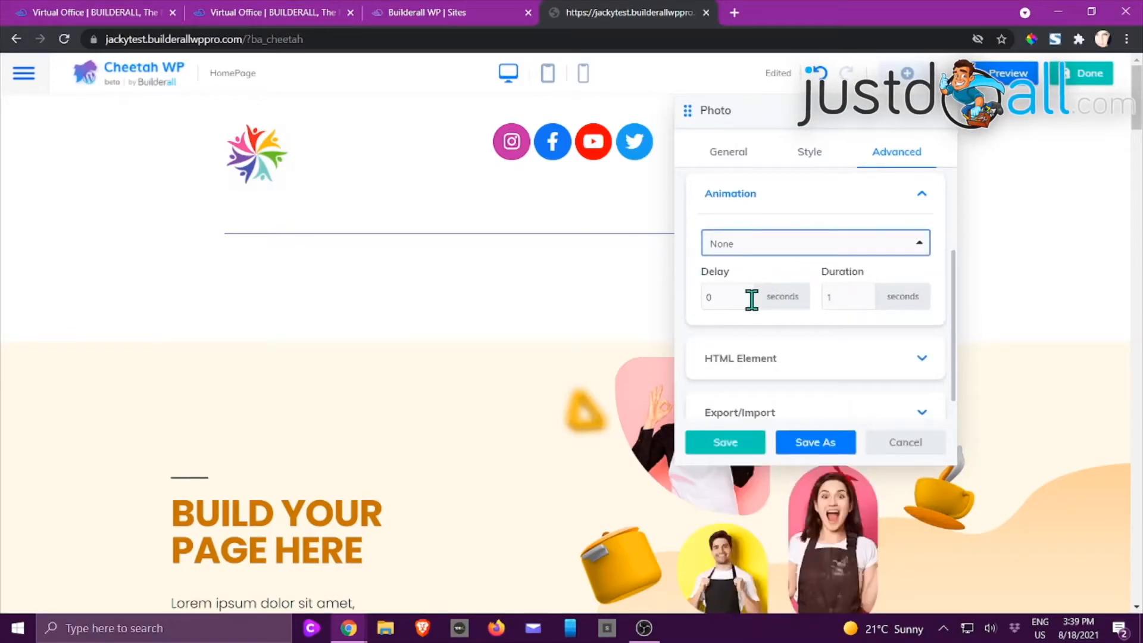
{"action": "scroll", "coordinate": [752, 299], "scroll_direction": "down", "scroll_amount": 1}
{"action": "left_click", "coordinate": [756, 333]}
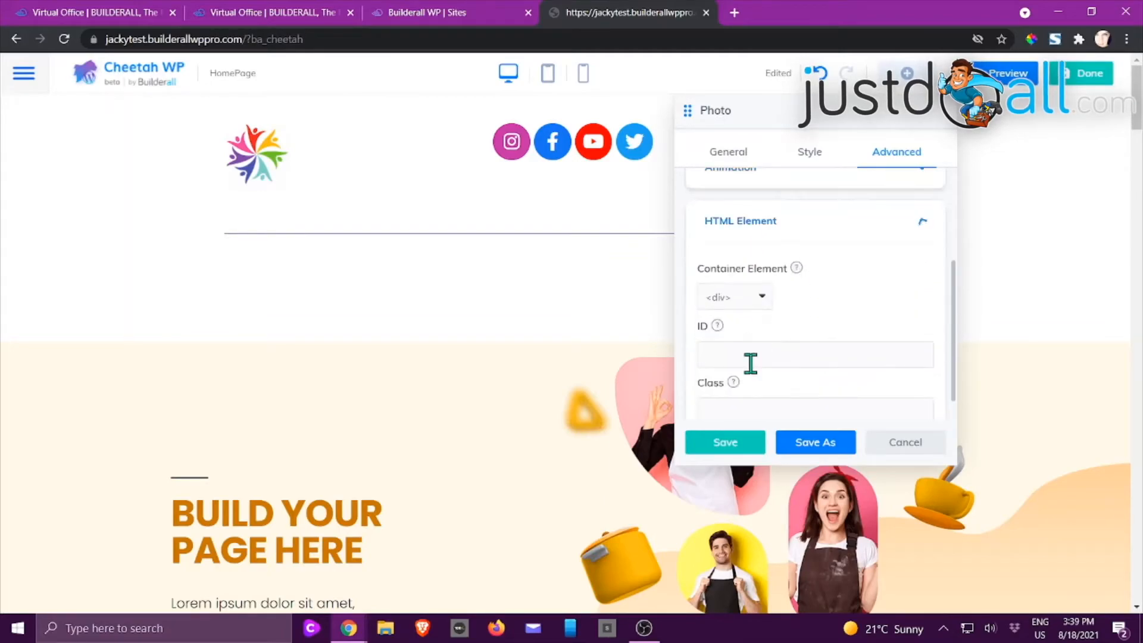
{"action": "scroll", "coordinate": [751, 363], "scroll_direction": "down", "scroll_amount": 2}
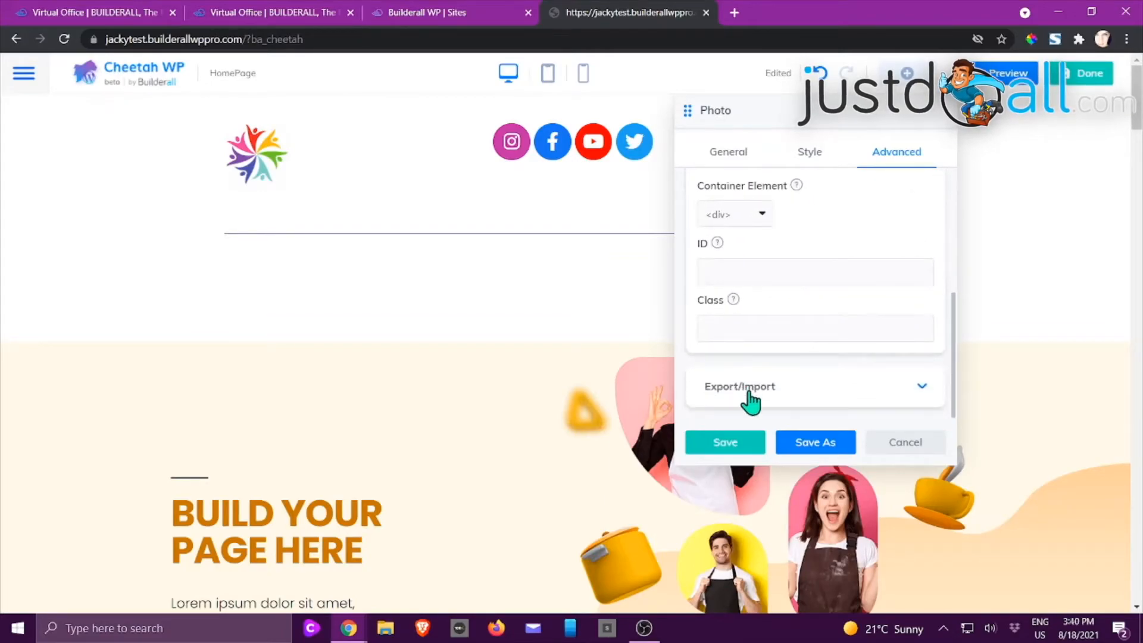
{"action": "left_click", "coordinate": [895, 449]}
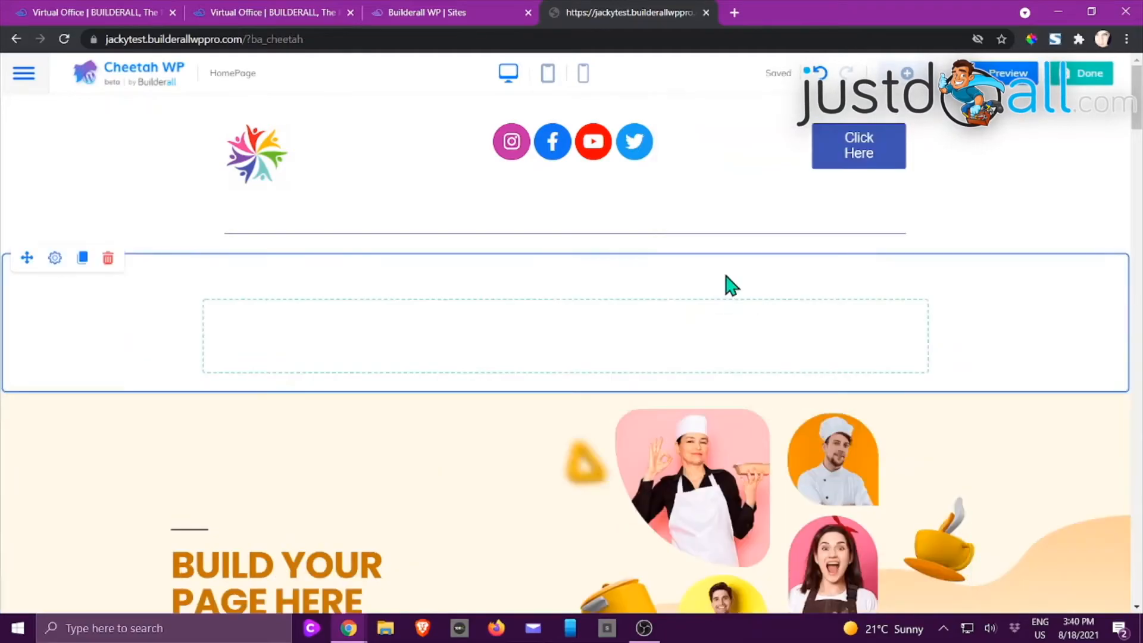
Add a Video element to the empty row below the header and show its general settings.
{"action": "left_click", "coordinate": [906, 81]}
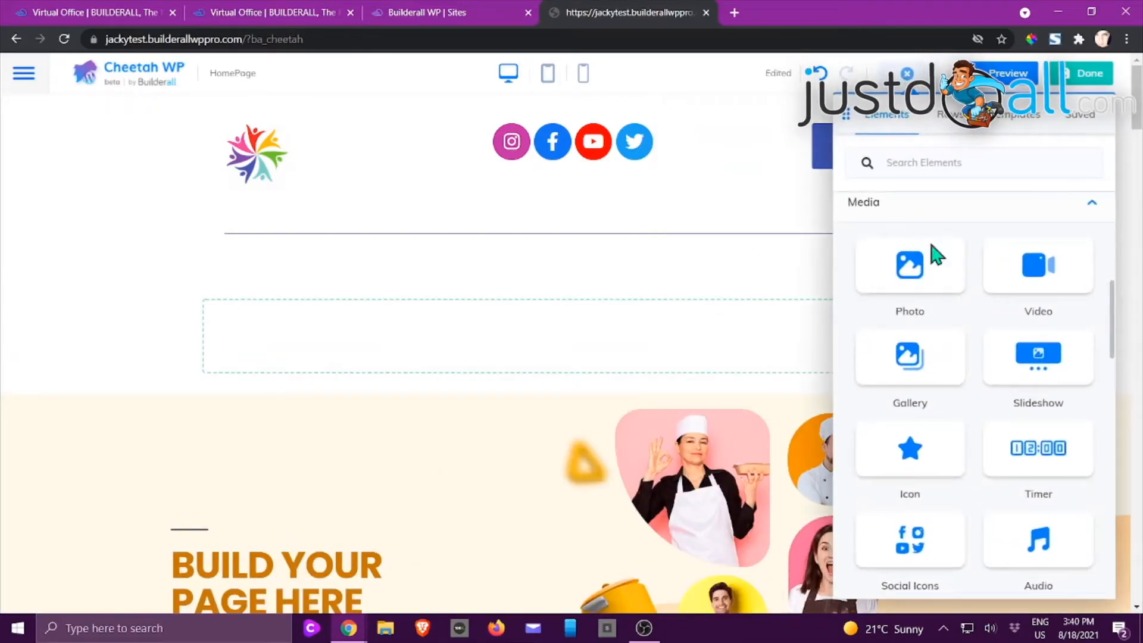
{"action": "left_click_drag", "start_coordinate": [1035, 264], "coordinate": [569, 372]}
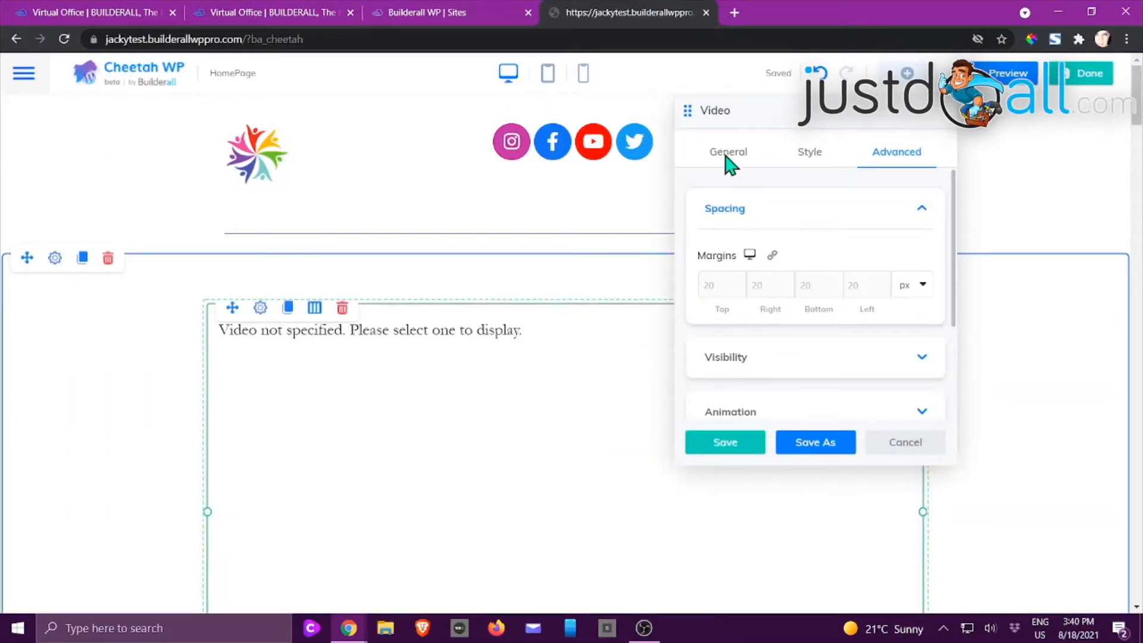
{"action": "left_click", "coordinate": [727, 156]}
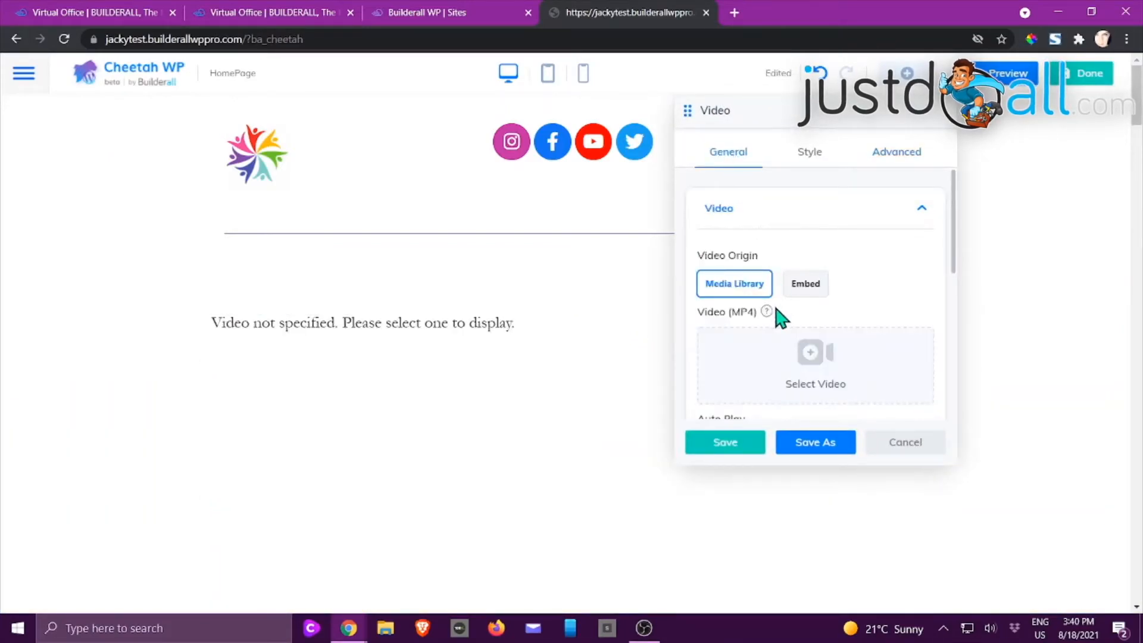
Check the MP4 video selection without choosing a file, and review the Auto Play, Loop and Sticky on Scroll options.
{"action": "scroll", "coordinate": [779, 315], "scroll_direction": "down", "scroll_amount": 1}
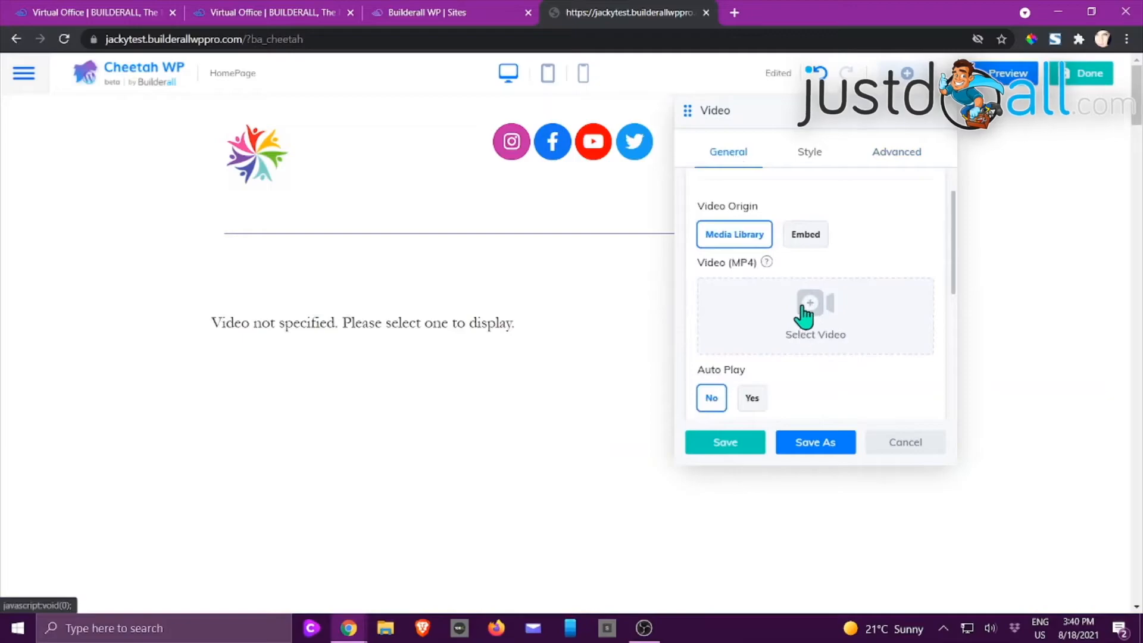
{"action": "left_click", "coordinate": [804, 315]}
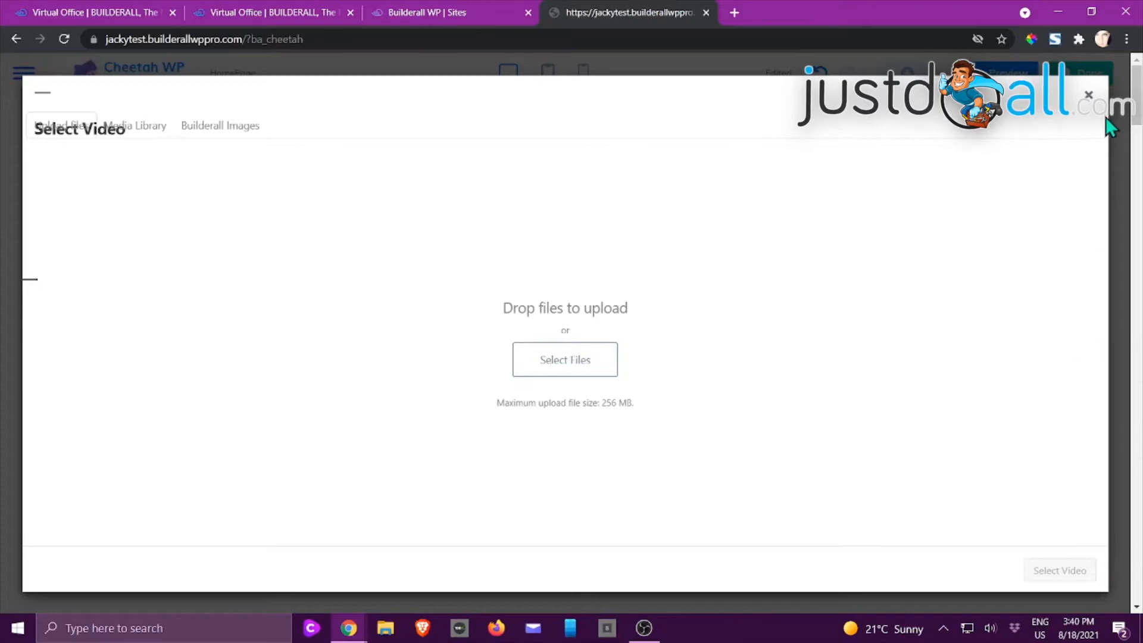
{"action": "left_click", "coordinate": [1093, 103]}
{"action": "scroll", "coordinate": [842, 378], "scroll_direction": "down", "scroll_amount": 2}
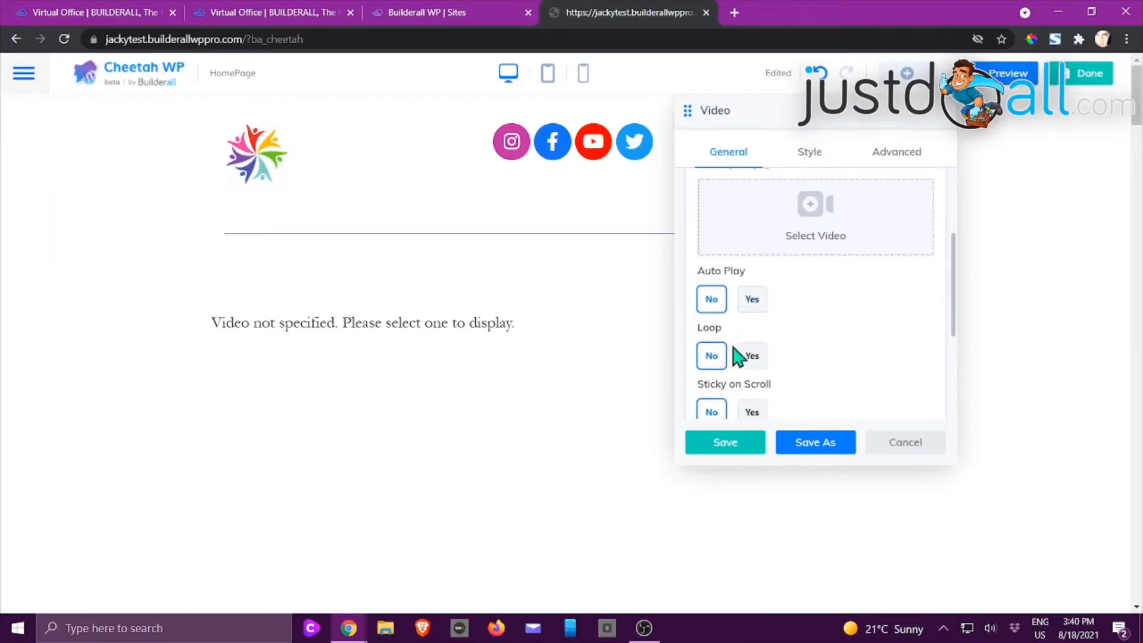
{"action": "scroll", "coordinate": [747, 358], "scroll_direction": "down", "scroll_amount": 1}
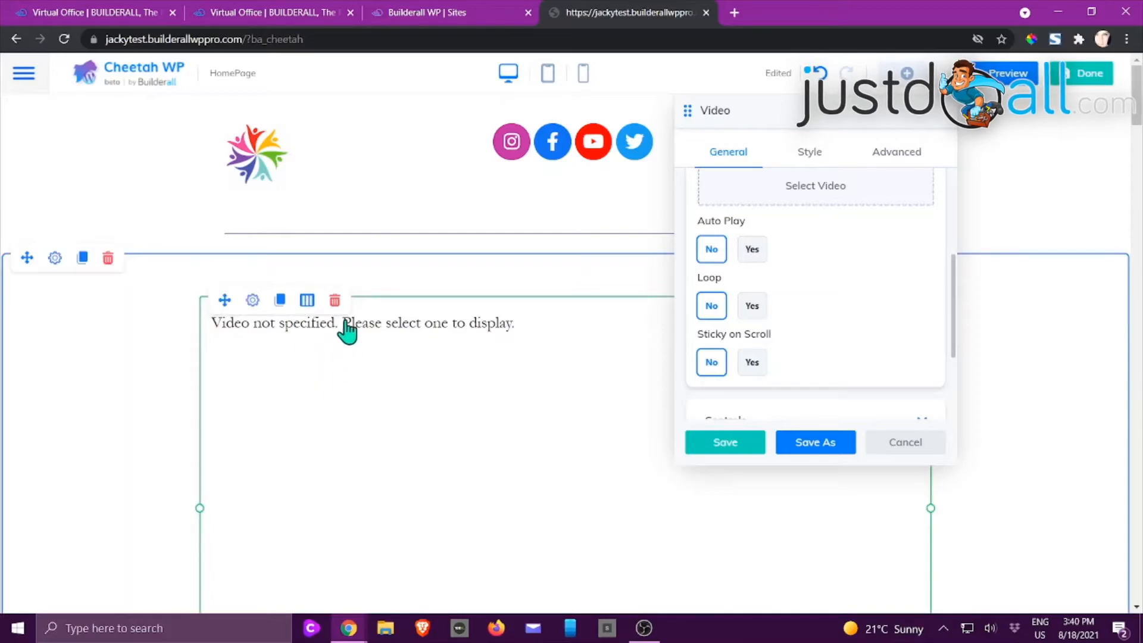
{"action": "scroll", "coordinate": [806, 321], "scroll_direction": "down", "scroll_amount": 2}
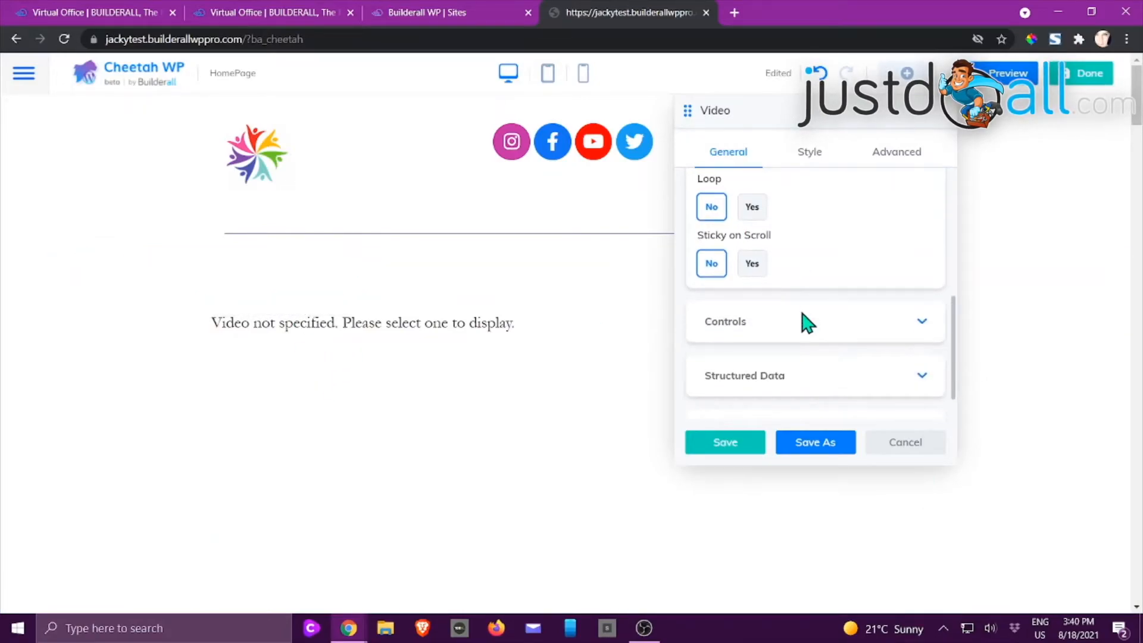
Try the visibility options for the video's Play/Pause control, and set it to hidden.
{"action": "left_click", "coordinate": [732, 331]}
{"action": "scroll", "coordinate": [805, 328], "scroll_direction": "down", "scroll_amount": 2}
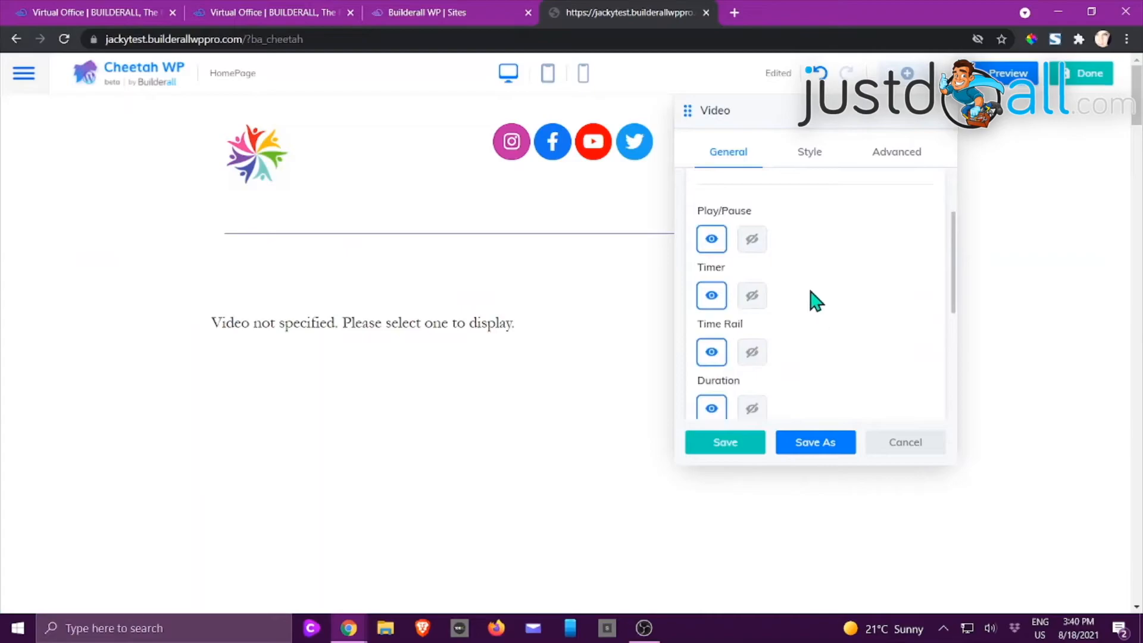
{"action": "left_click", "coordinate": [752, 241]}
{"action": "left_click", "coordinate": [714, 244]}
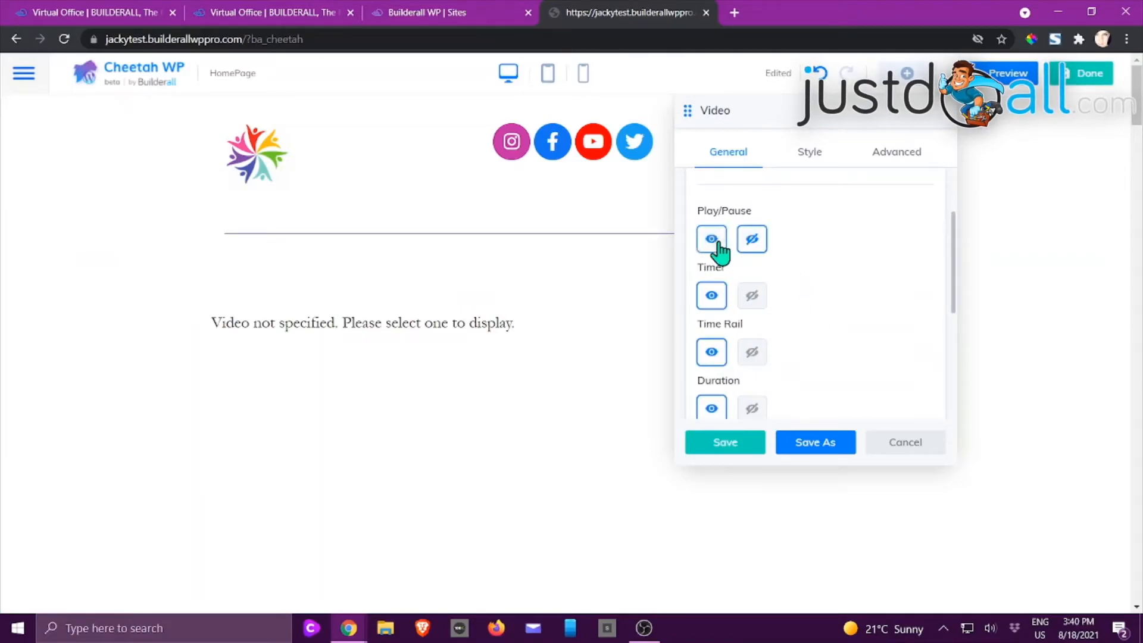
{"action": "left_click", "coordinate": [752, 239]}
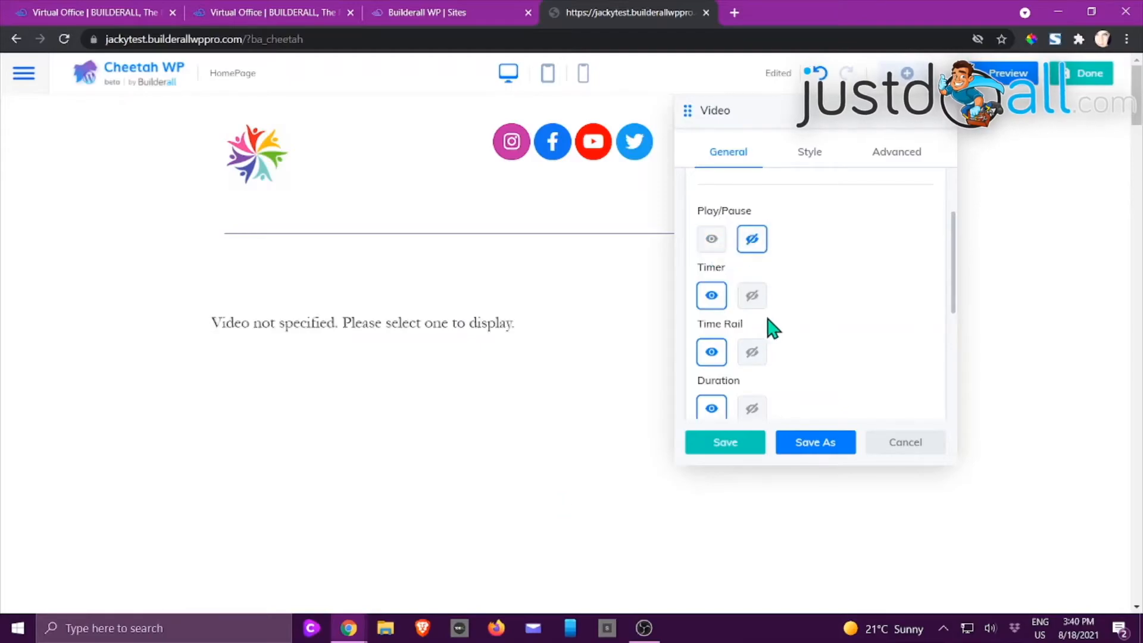
Review the video's remaining playback controls, its Structured Data option and the WebM Fallback setting.
{"action": "scroll", "coordinate": [769, 323], "scroll_direction": "down", "scroll_amount": 1}
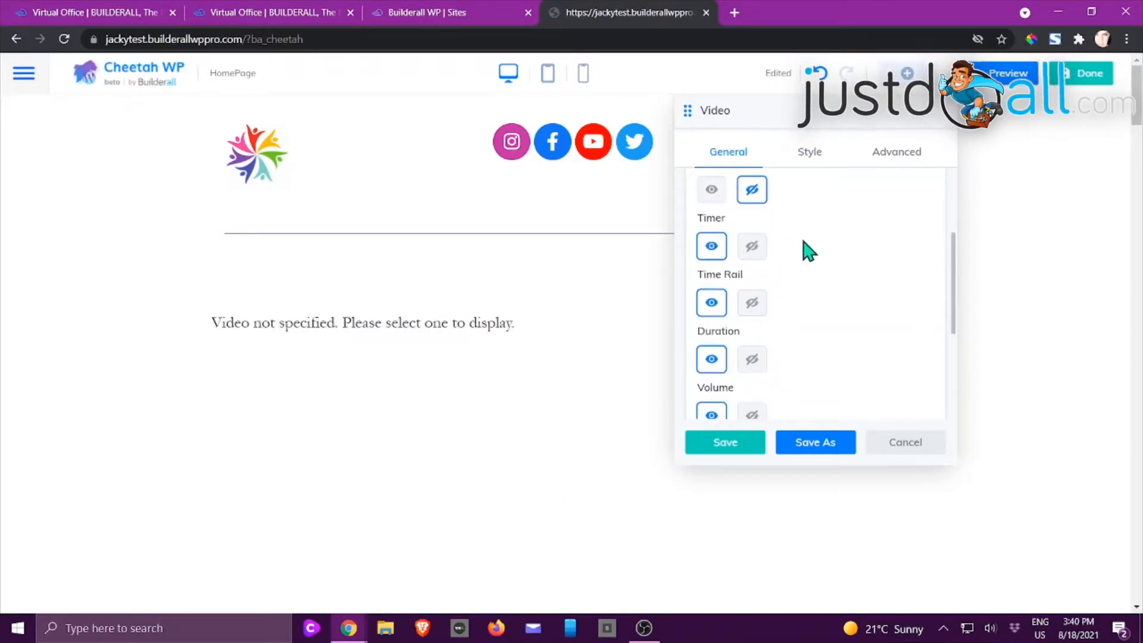
{"action": "scroll", "coordinate": [774, 321], "scroll_direction": "down", "scroll_amount": 2}
{"action": "scroll", "coordinate": [811, 341], "scroll_direction": "down", "scroll_amount": 1}
{"action": "scroll", "coordinate": [811, 341], "scroll_direction": "down", "scroll_amount": 1}
{"action": "left_click", "coordinate": [761, 343]}
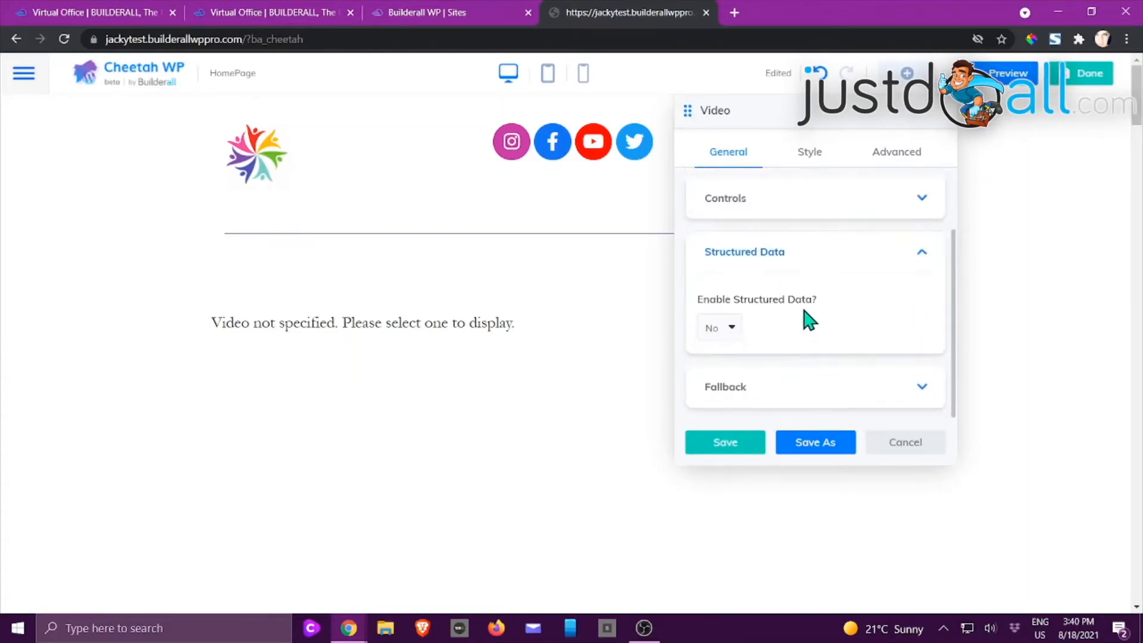
{"action": "left_click", "coordinate": [754, 388]}
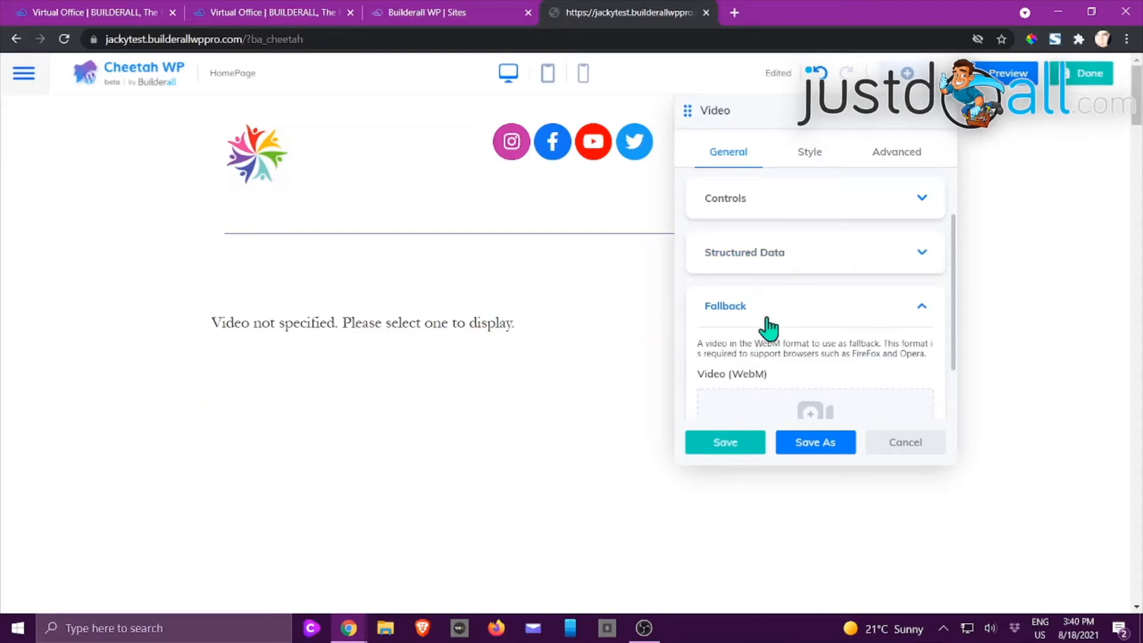
{"action": "scroll", "coordinate": [773, 327], "scroll_direction": "down", "scroll_amount": 1}
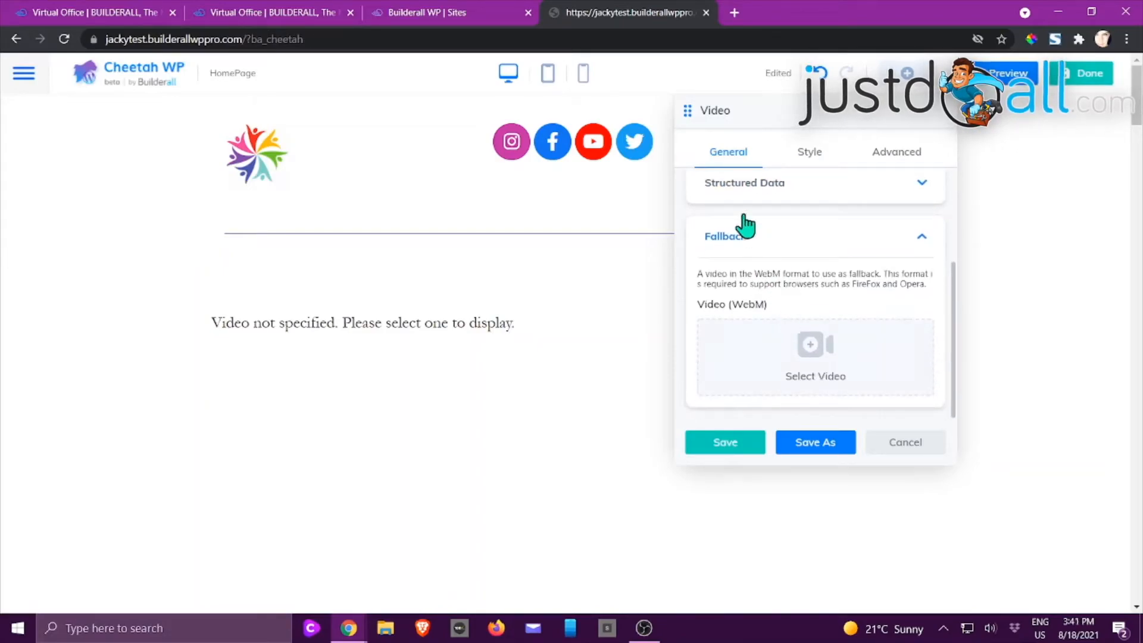
{"action": "scroll", "coordinate": [824, 357], "scroll_direction": "up", "scroll_amount": 2}
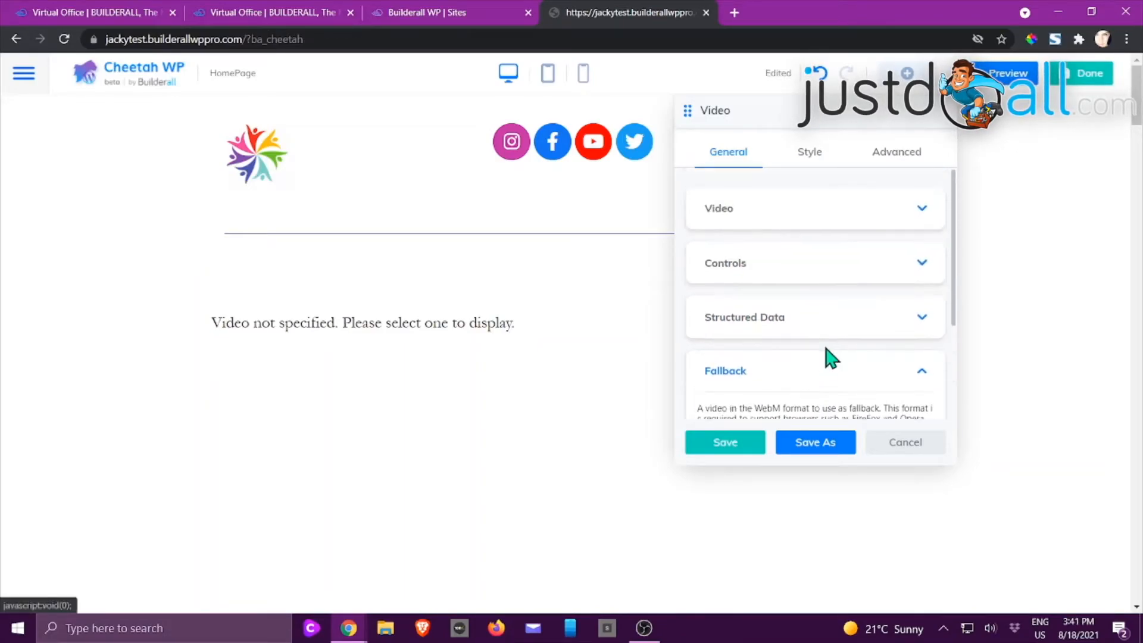
Review the video's border style and advanced settings, and cancel the Video element without saving it.
{"action": "left_click", "coordinate": [810, 156]}
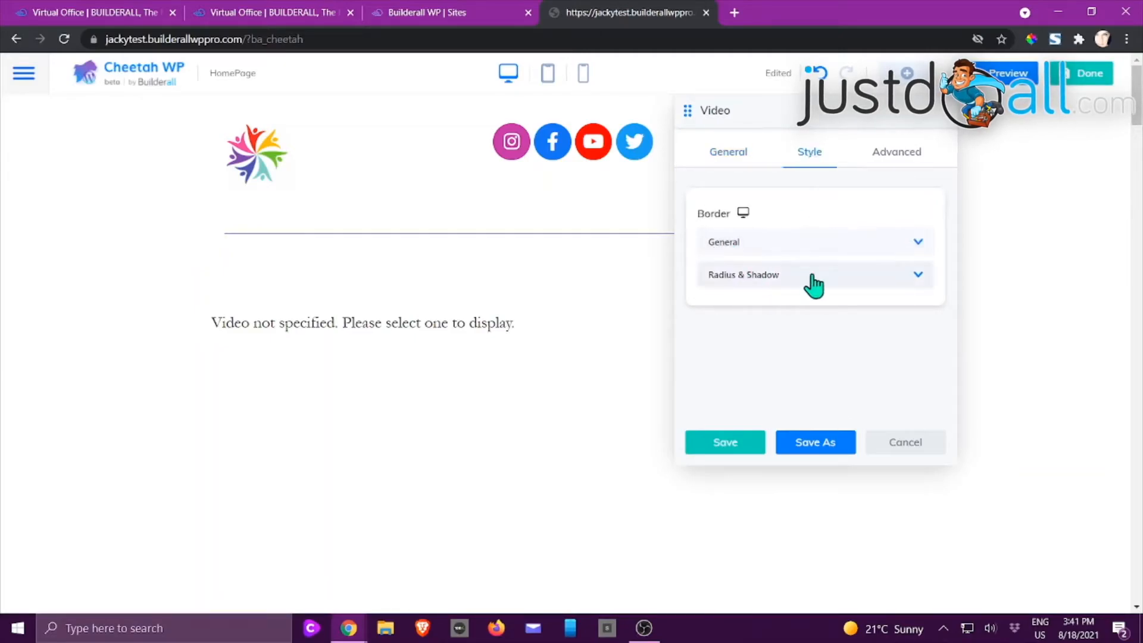
{"action": "left_click", "coordinate": [897, 162]}
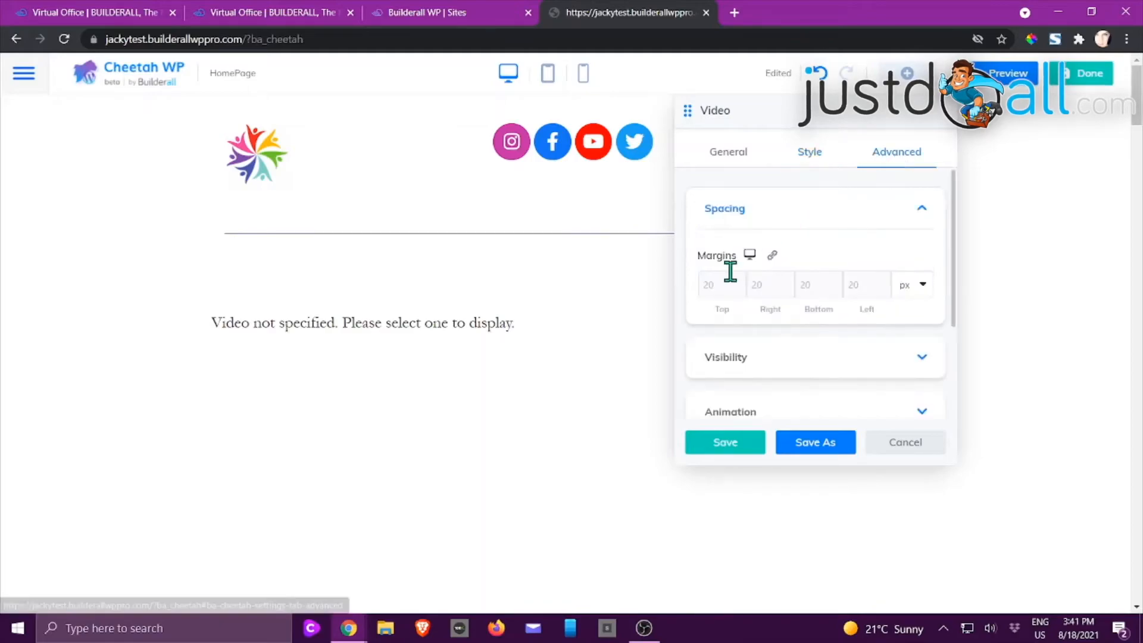
{"action": "scroll", "coordinate": [857, 259], "scroll_direction": "down", "scroll_amount": 3}
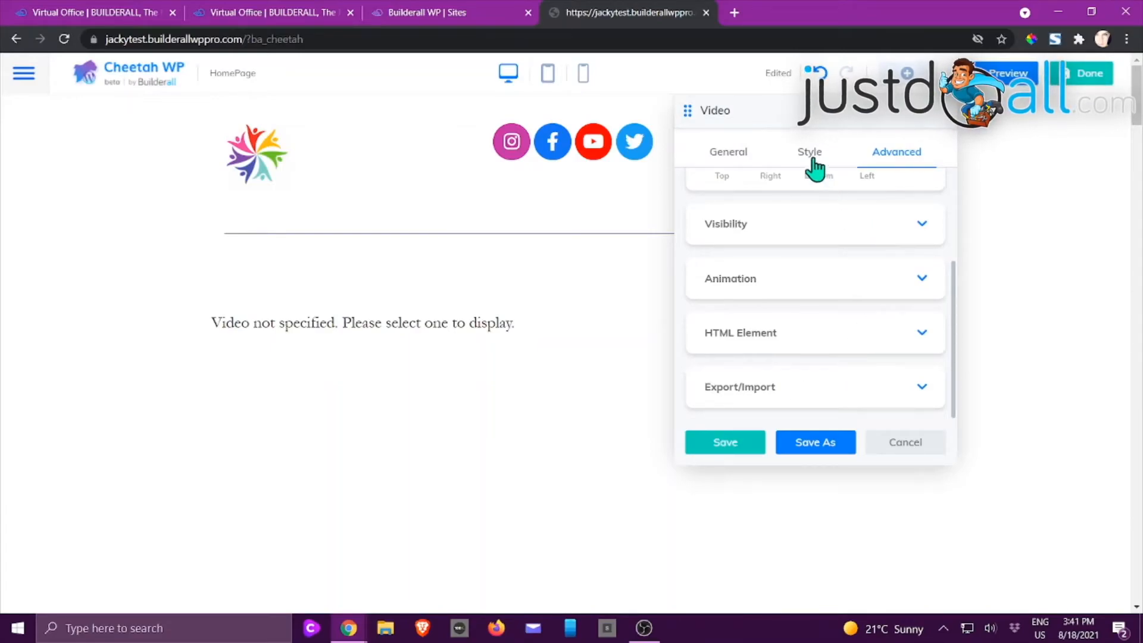
{"action": "left_click", "coordinate": [900, 442]}
Add a Gallery element to the empty row below the header and show its general settings.
{"action": "left_click", "coordinate": [903, 81]}
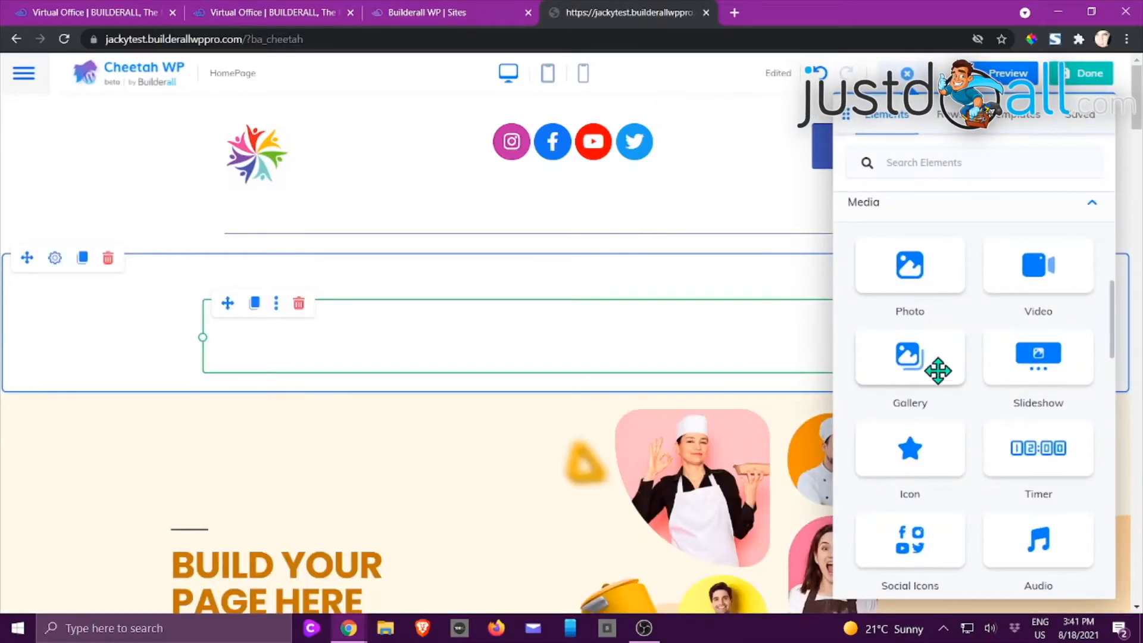
{"action": "left_click_drag", "start_coordinate": [909, 363], "coordinate": [616, 364]}
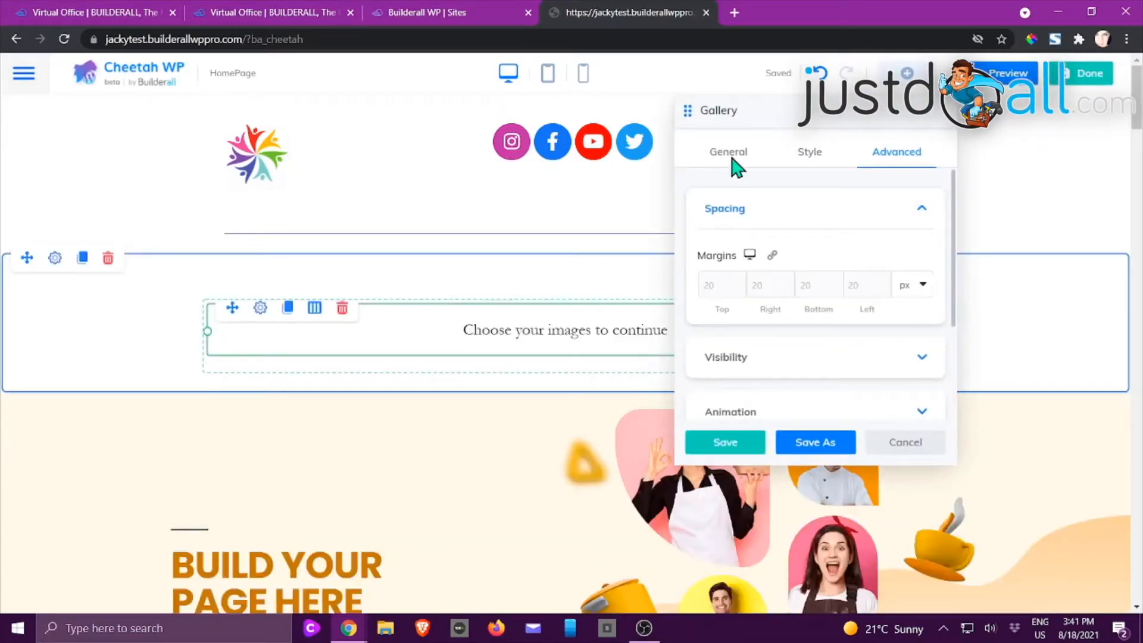
{"action": "left_click", "coordinate": [731, 160]}
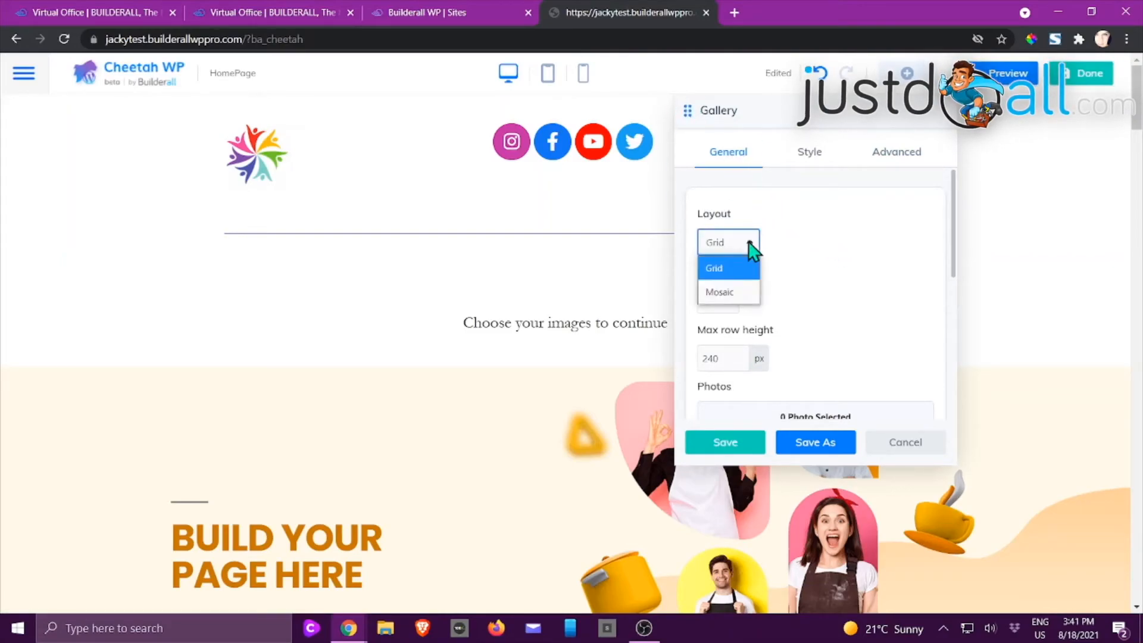
Keep the gallery layout on Grid, and review the choices for columns and maximum row height.
{"action": "left_click", "coordinate": [743, 276]}
{"action": "scroll", "coordinate": [893, 280], "scroll_direction": "down", "scroll_amount": 2}
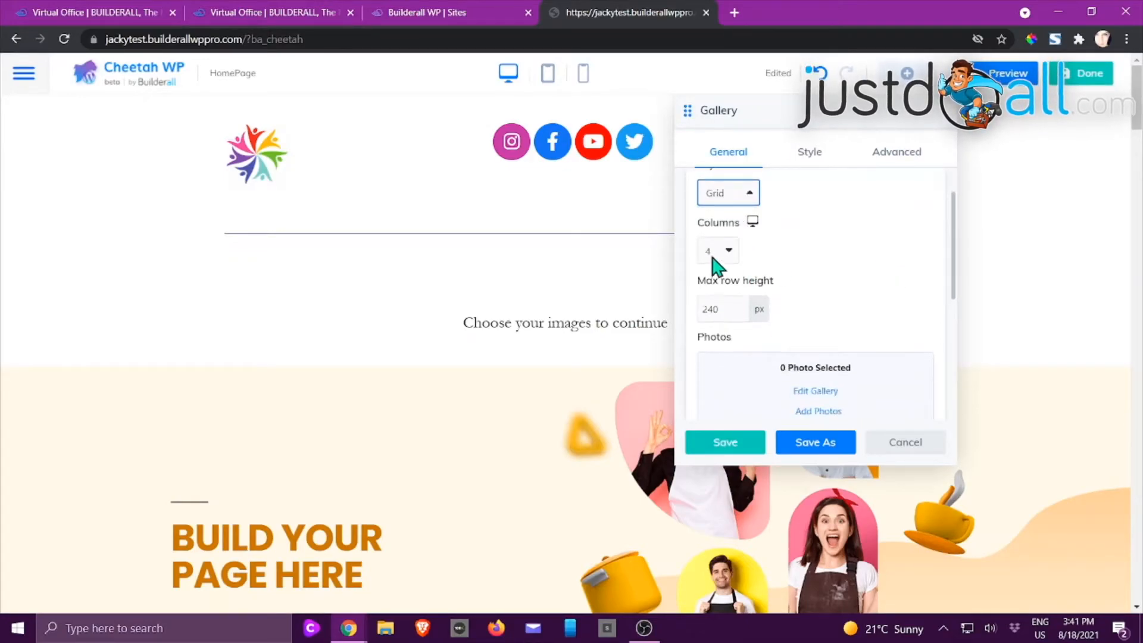
{"action": "left_click", "coordinate": [734, 254]}
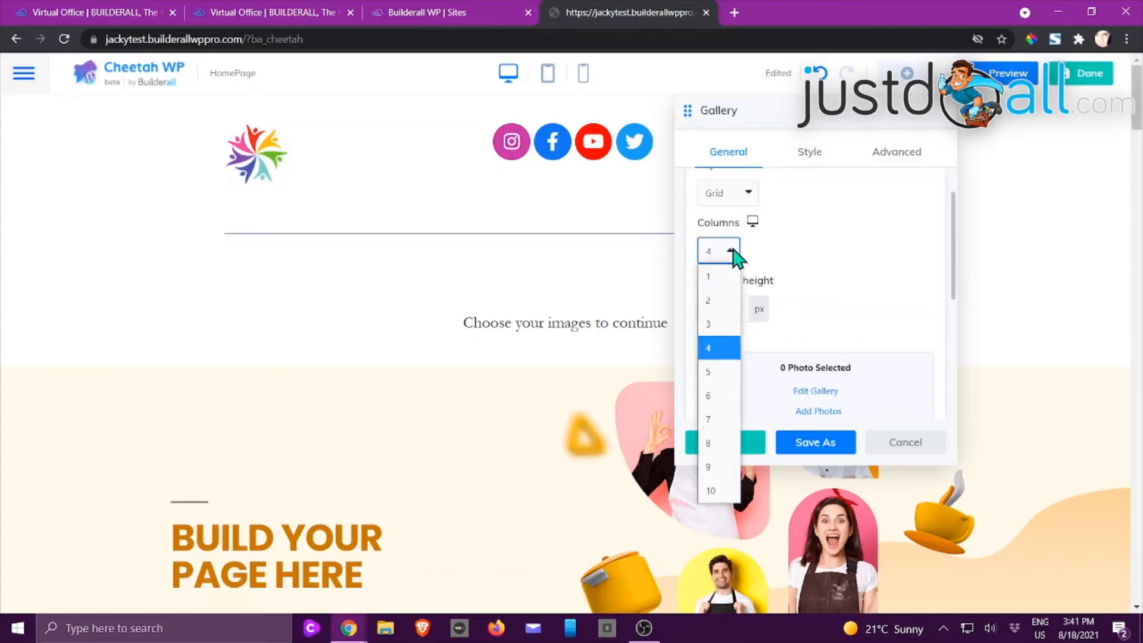
{"action": "left_click", "coordinate": [733, 254]}
{"action": "scroll", "coordinate": [823, 259], "scroll_direction": "down", "scroll_amount": 1}
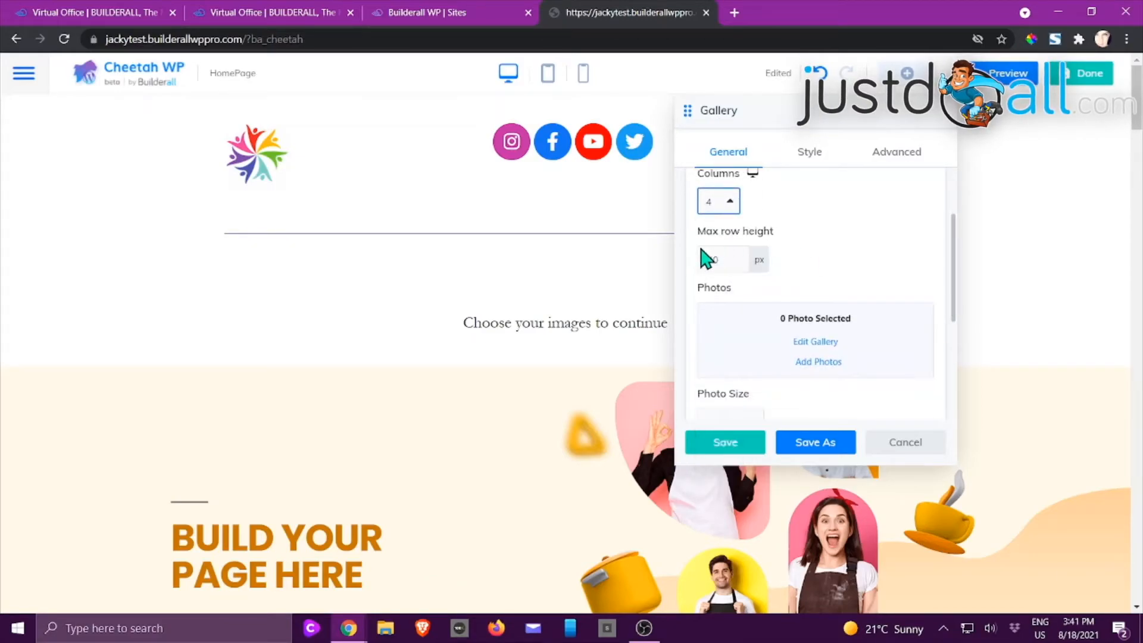
{"action": "scroll", "coordinate": [743, 270], "scroll_direction": "down", "scroll_amount": 1}
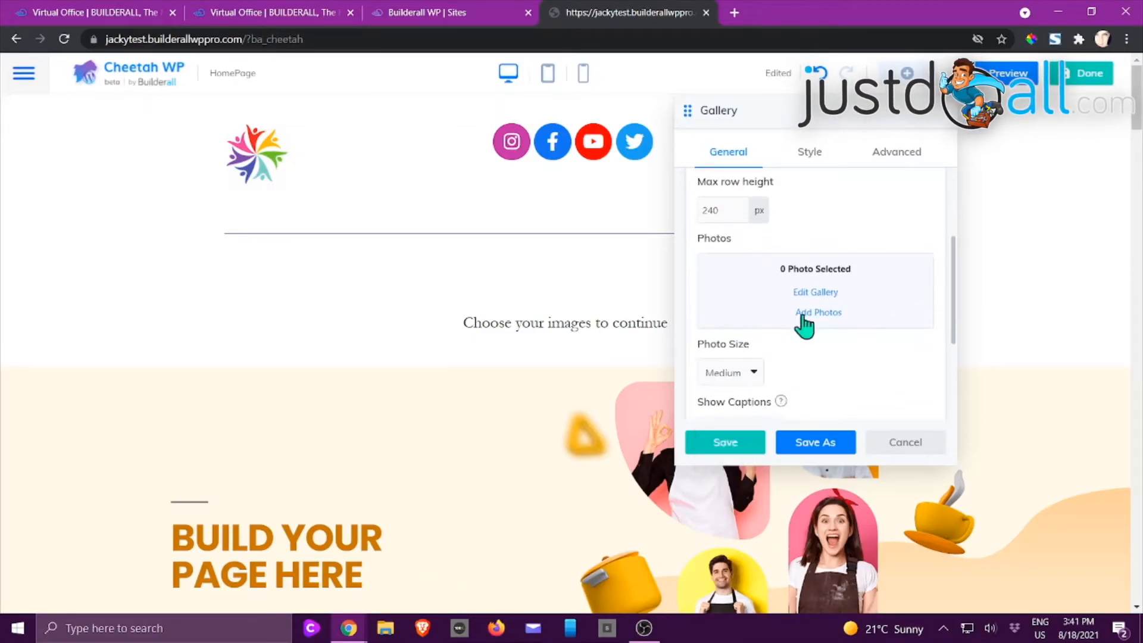
Browse the Builderall Images available for the gallery, and close the selection without adding photos.
{"action": "left_click", "coordinate": [818, 312]}
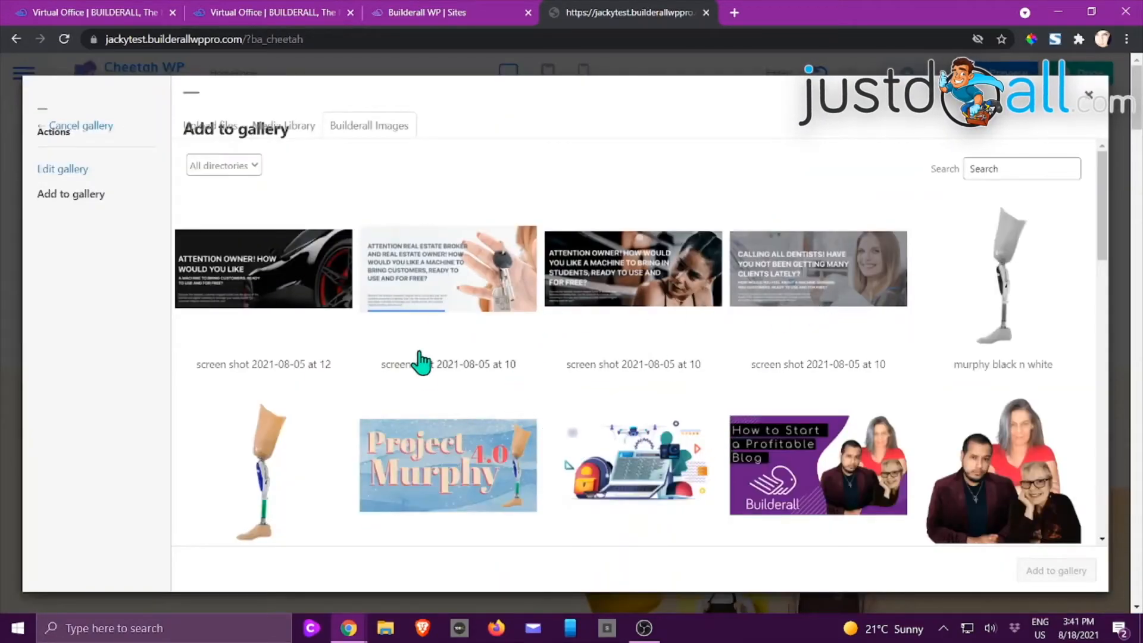
{"action": "scroll", "coordinate": [461, 279], "scroll_direction": "down", "scroll_amount": 1}
{"action": "scroll", "coordinate": [461, 279], "scroll_direction": "down", "scroll_amount": 5}
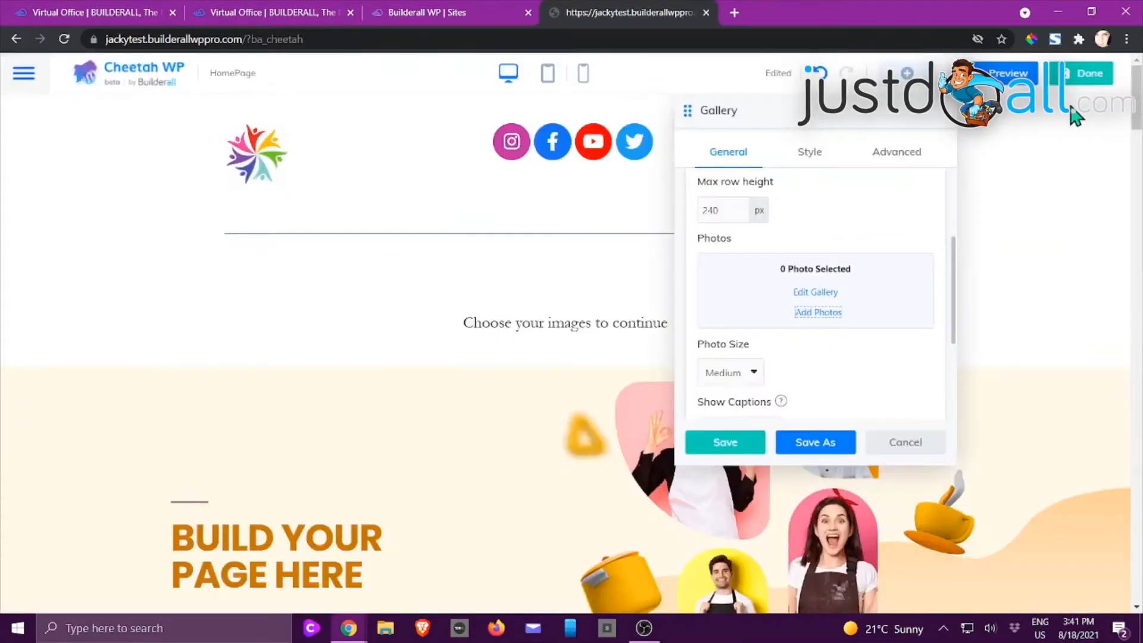
Review the gallery's photo size choices and its caption, click action and lightbox size options.
{"action": "scroll", "coordinate": [775, 367], "scroll_direction": "down", "scroll_amount": 2}
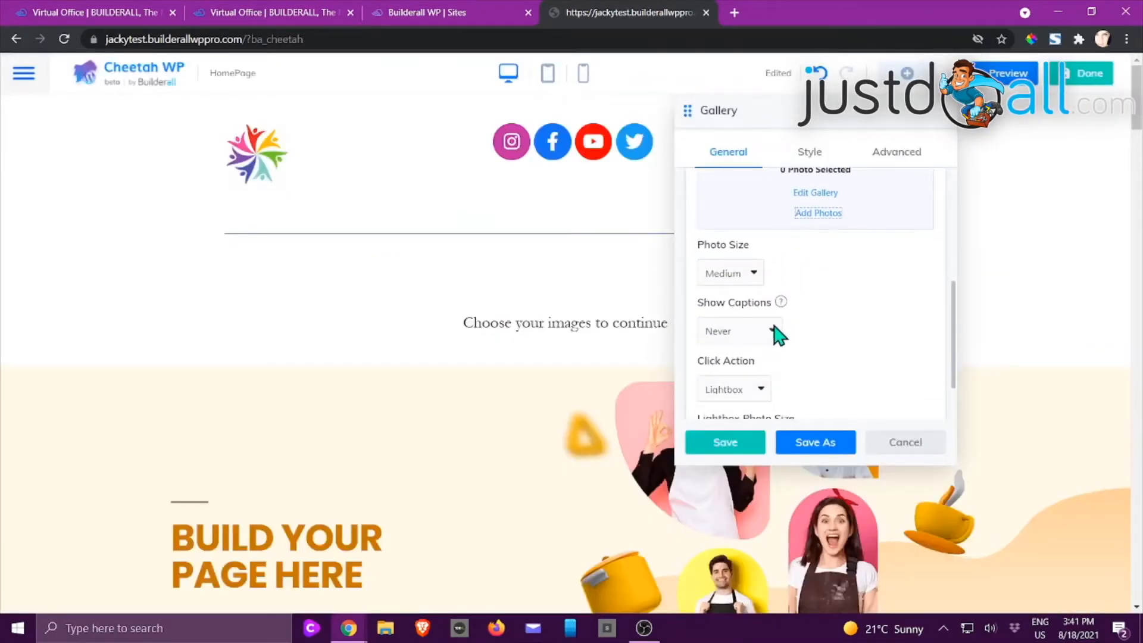
{"action": "left_click", "coordinate": [754, 275]}
{"action": "left_click", "coordinate": [756, 275]}
{"action": "scroll", "coordinate": [880, 309], "scroll_direction": "down", "scroll_amount": 1}
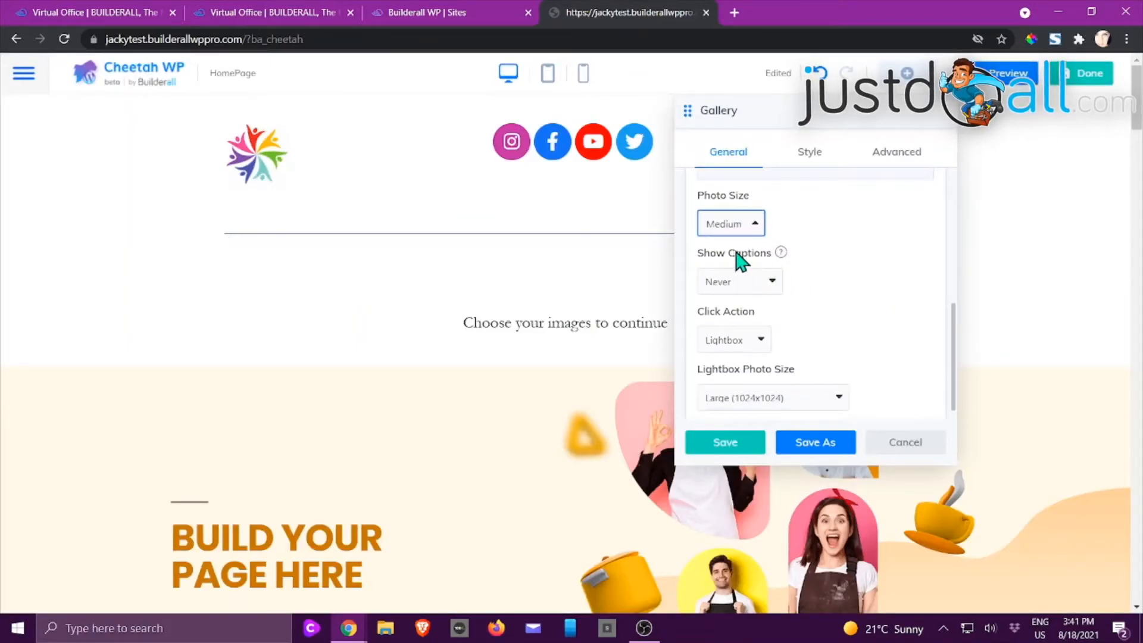
Set the gallery's click action to None, and review its photo spacing and general border options.
{"action": "left_click", "coordinate": [763, 337]}
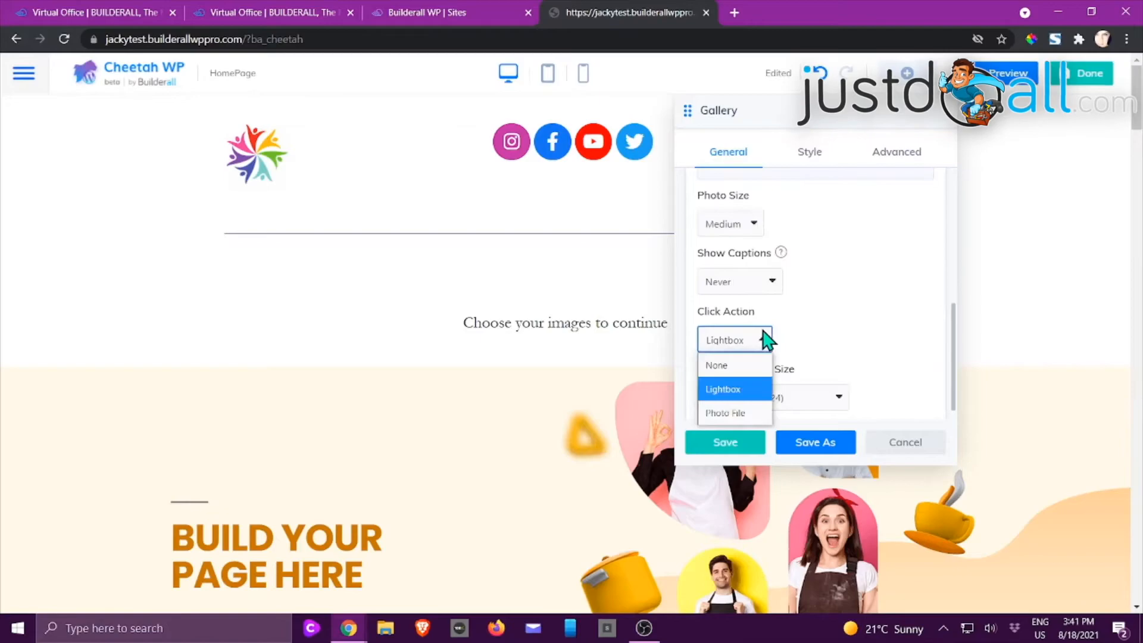
{"action": "left_click", "coordinate": [744, 365]}
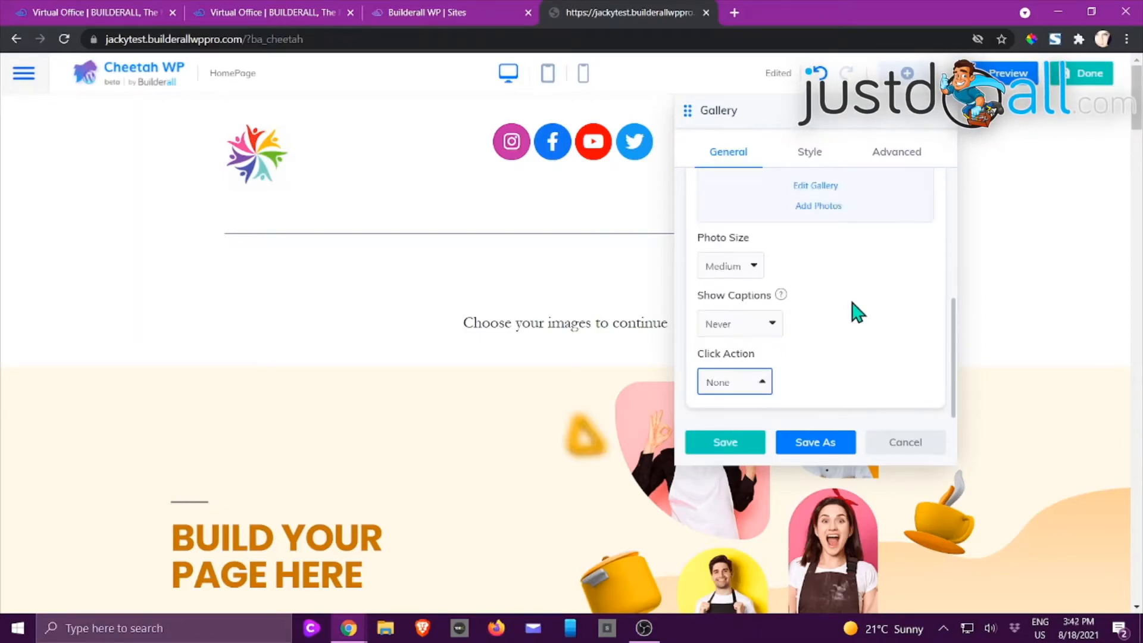
{"action": "left_click", "coordinate": [823, 164]}
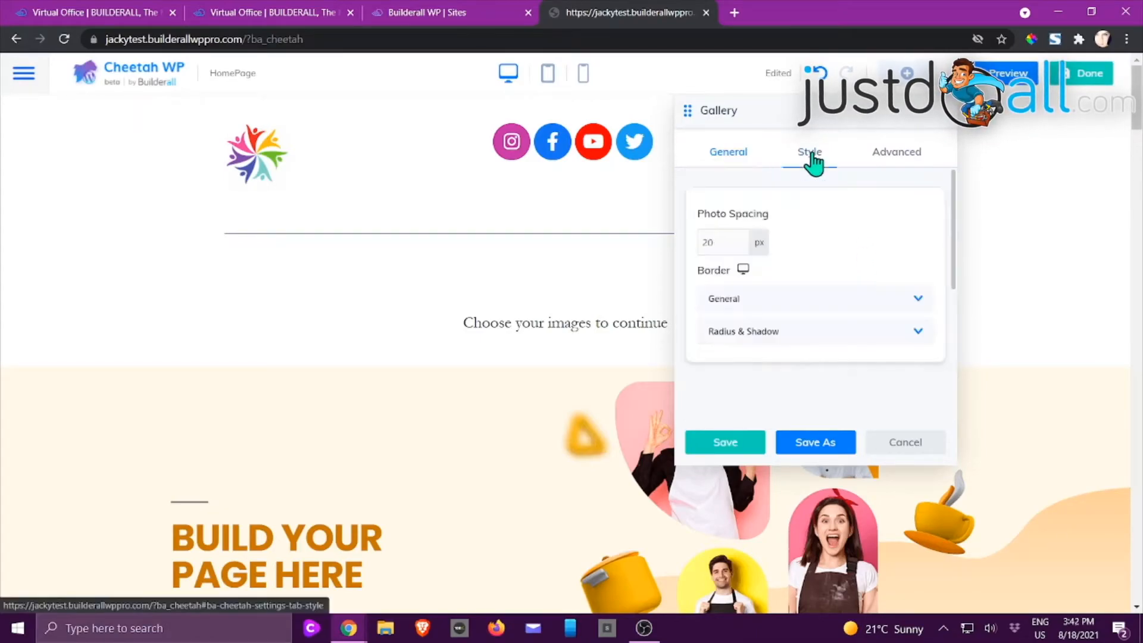
{"action": "scroll", "coordinate": [862, 267], "scroll_direction": "down", "scroll_amount": 1}
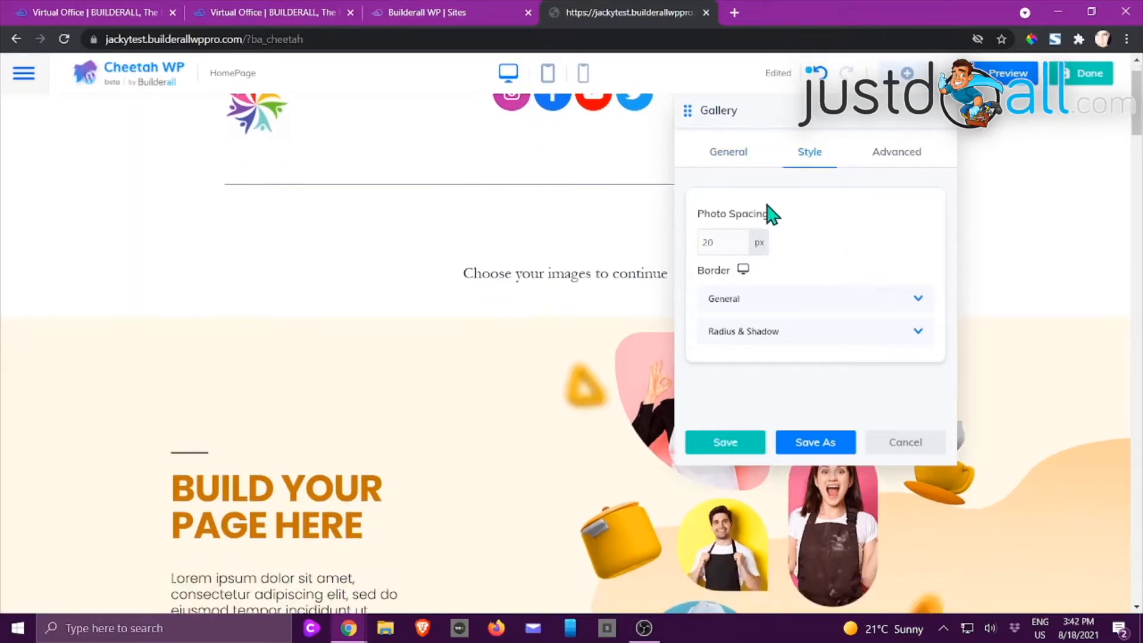
{"action": "left_click", "coordinate": [784, 305]}
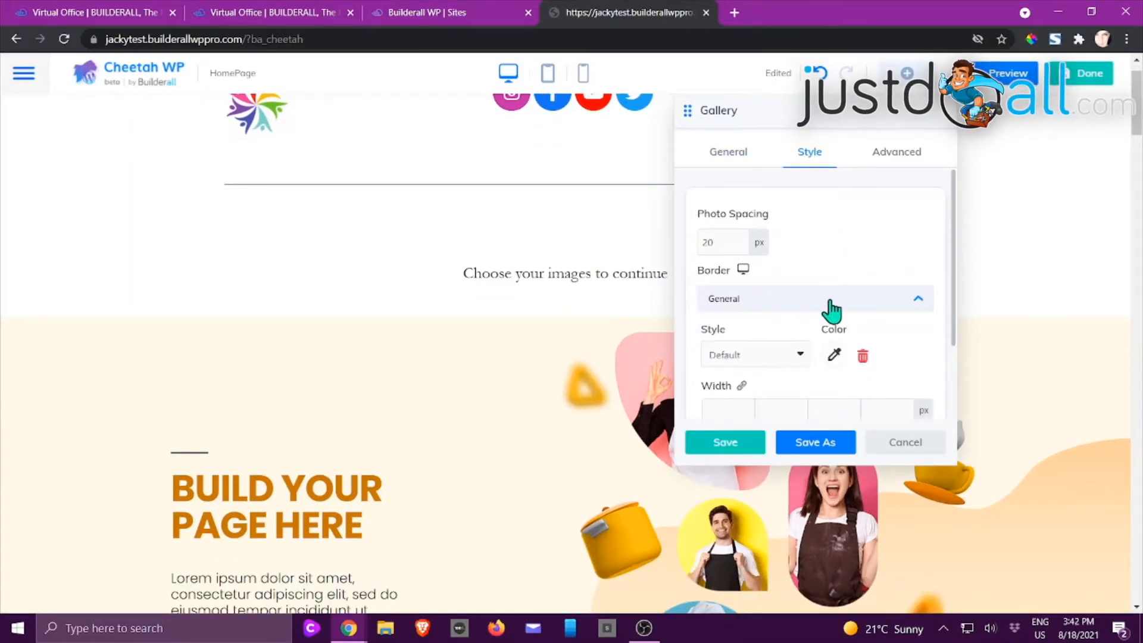
{"action": "scroll", "coordinate": [816, 314], "scroll_direction": "down", "scroll_amount": 2}
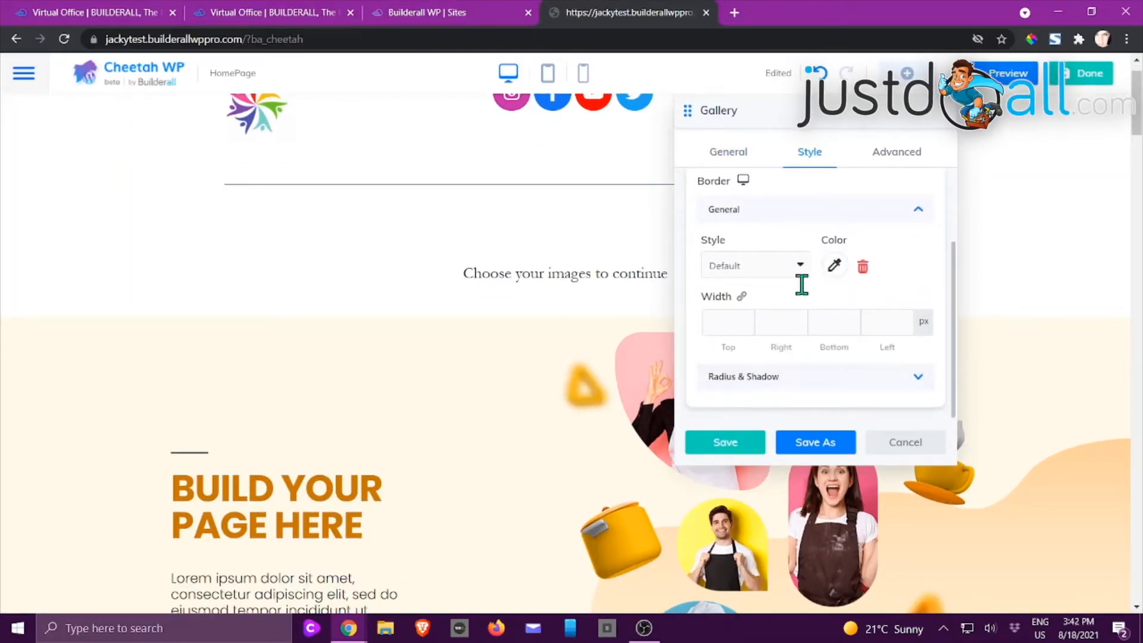
Review the gallery's advanced settings, and discard the Gallery element.
{"action": "left_click", "coordinate": [891, 158]}
{"action": "scroll", "coordinate": [860, 271], "scroll_direction": "up", "scroll_amount": 2}
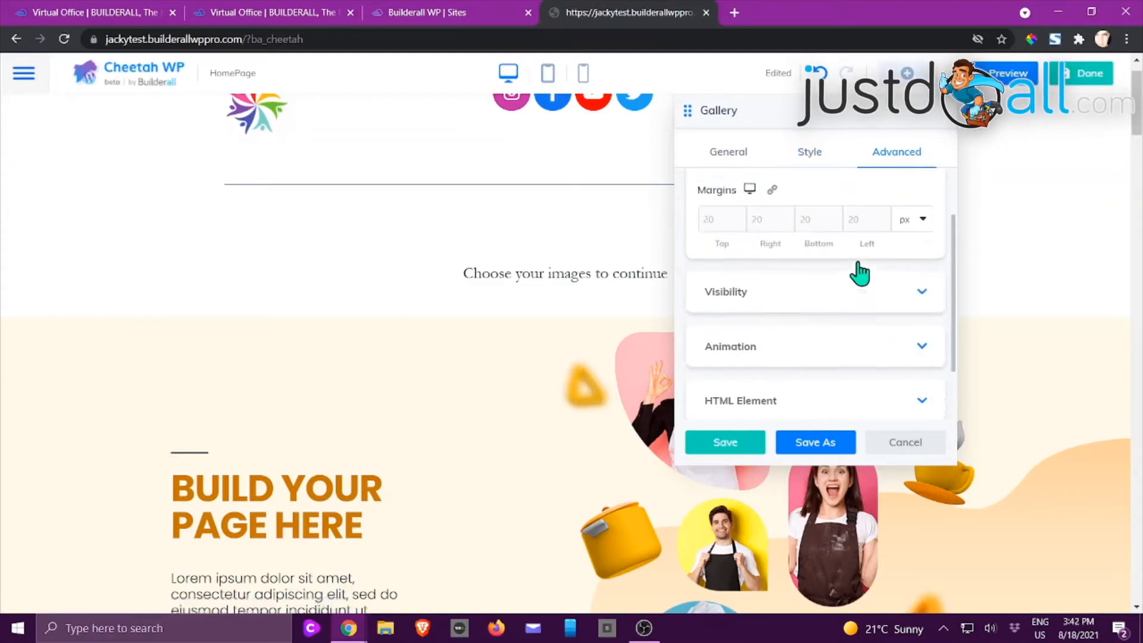
{"action": "left_click", "coordinate": [898, 446]}
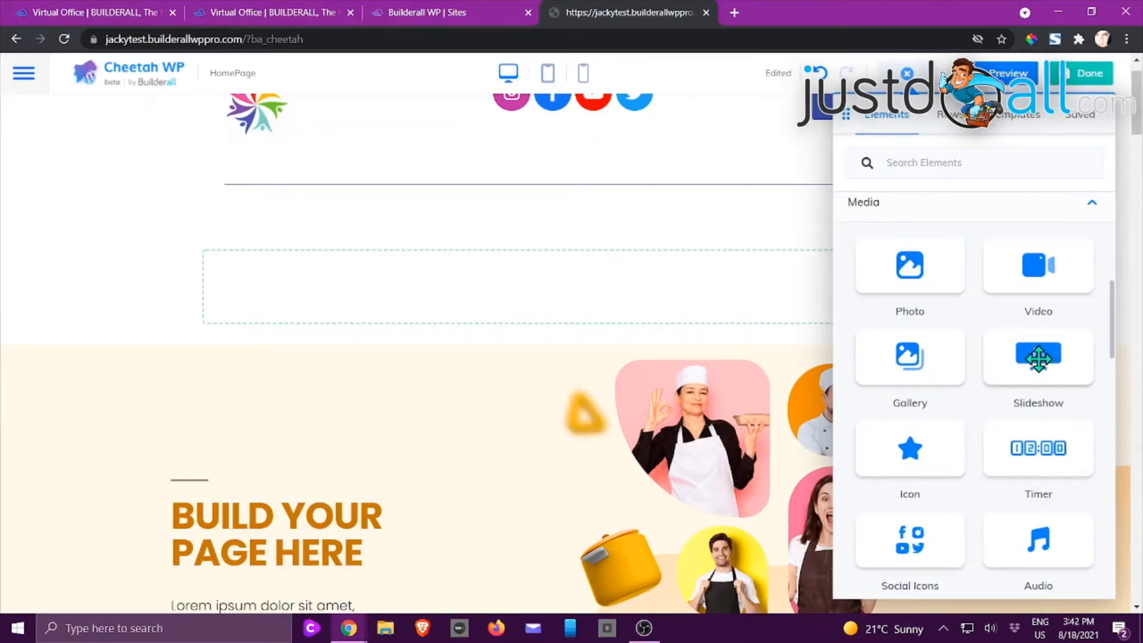
Add a Slideshow element to the empty row below the header, and review its photo, height, crop and right-click settings.
{"action": "left_click_drag", "start_coordinate": [1038, 358], "coordinate": [687, 312]}
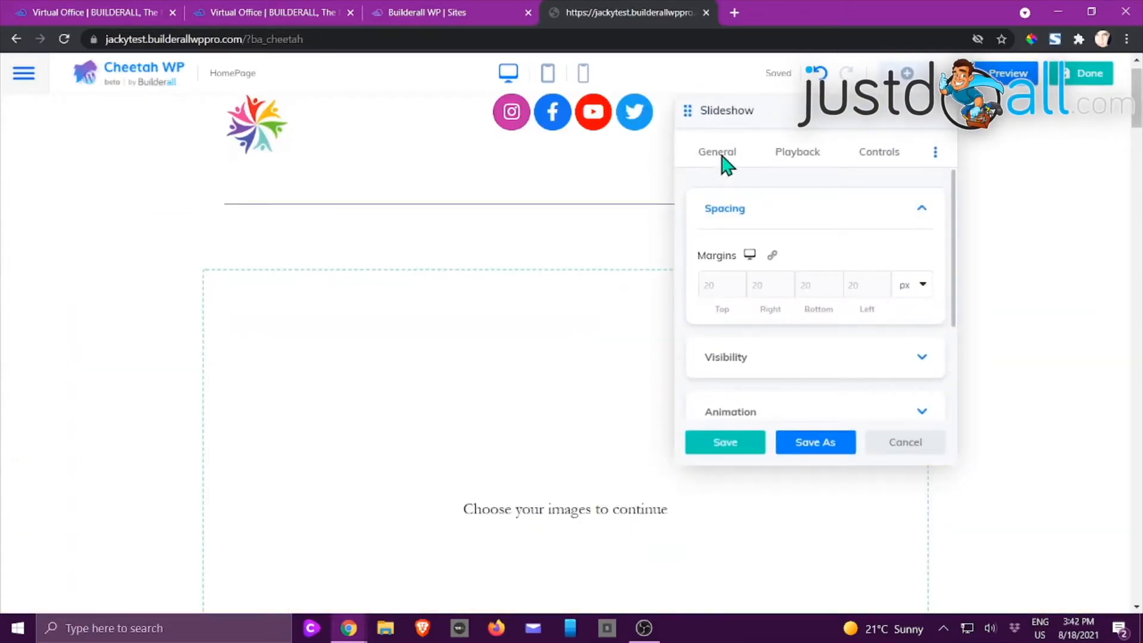
{"action": "left_click", "coordinate": [721, 156]}
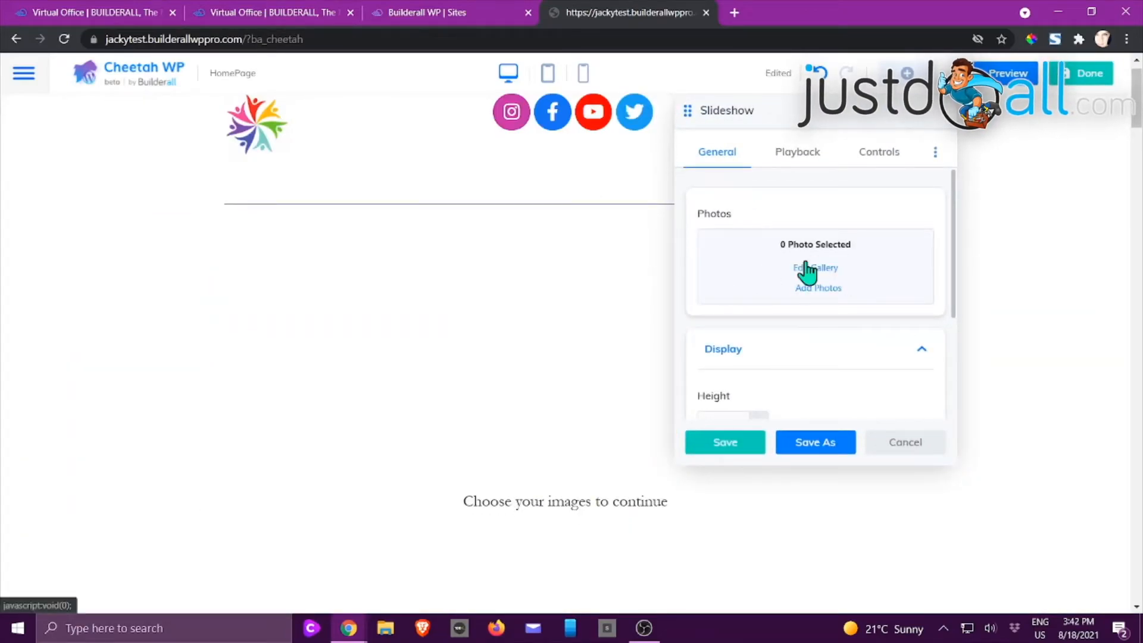
{"action": "scroll", "coordinate": [760, 338], "scroll_direction": "down", "scroll_amount": 1}
{"action": "scroll", "coordinate": [760, 338], "scroll_direction": "down", "scroll_amount": 2}
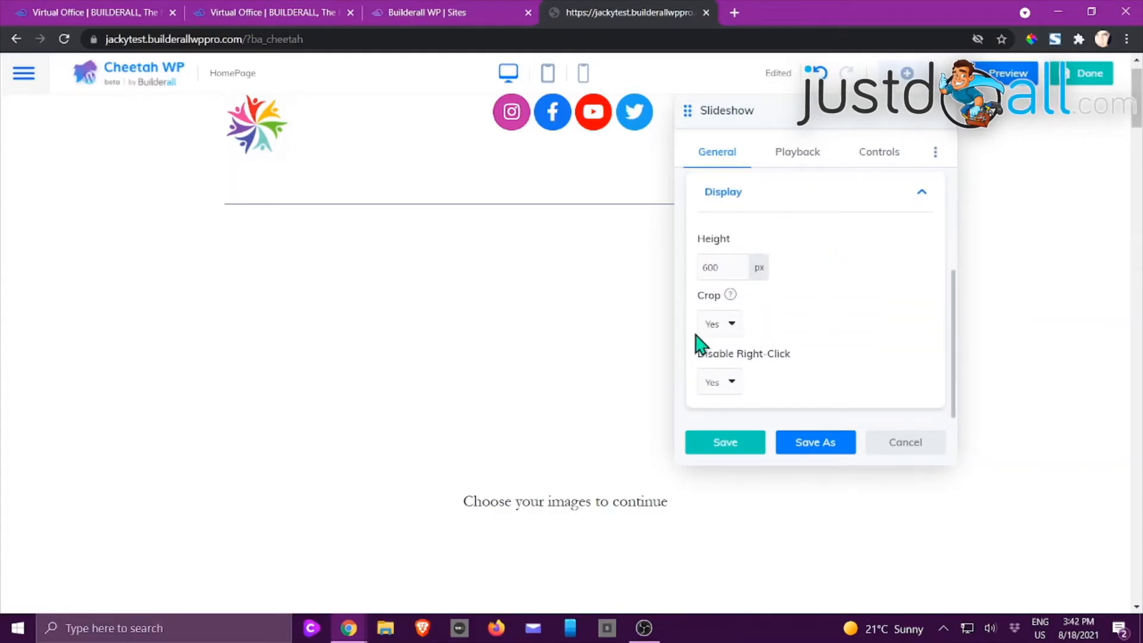
{"action": "mouse_move", "coordinate": [732, 299]}
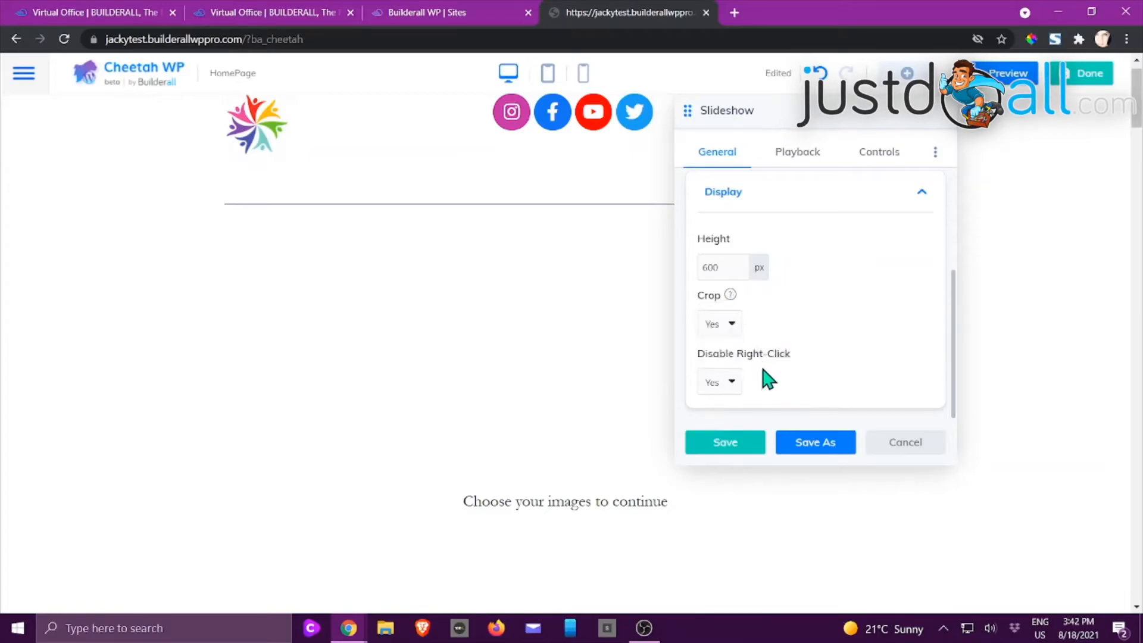
Review the slideshow's playback settings: auto play, speed, transition, transition speed and photo randomizing.
{"action": "left_click", "coordinate": [798, 155]}
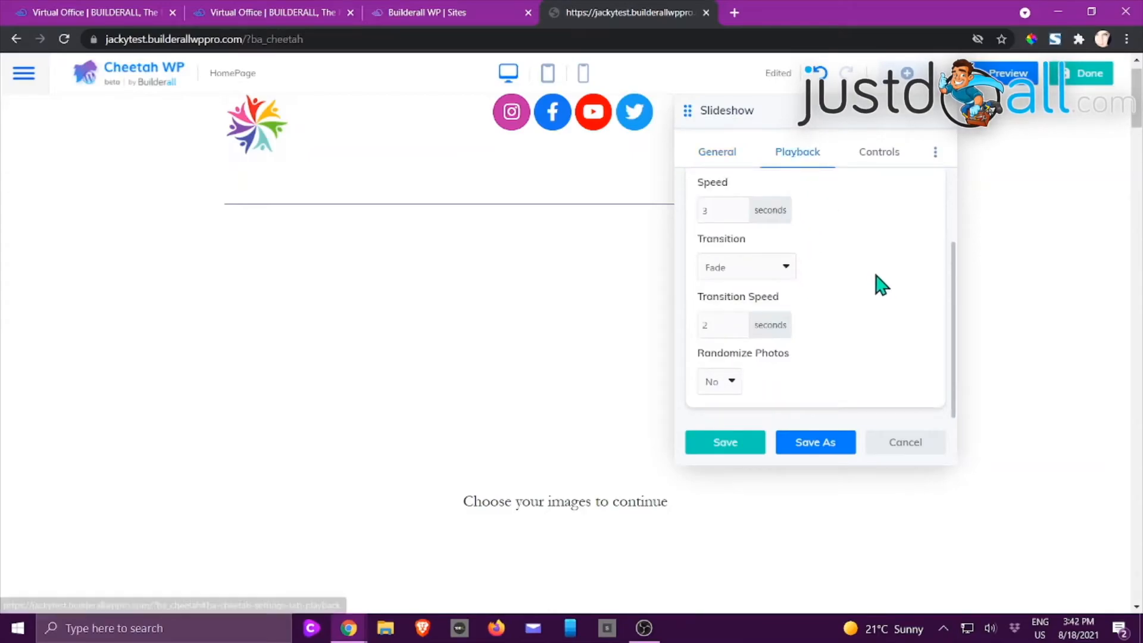
{"action": "scroll", "coordinate": [881, 285], "scroll_direction": "up", "scroll_amount": 2}
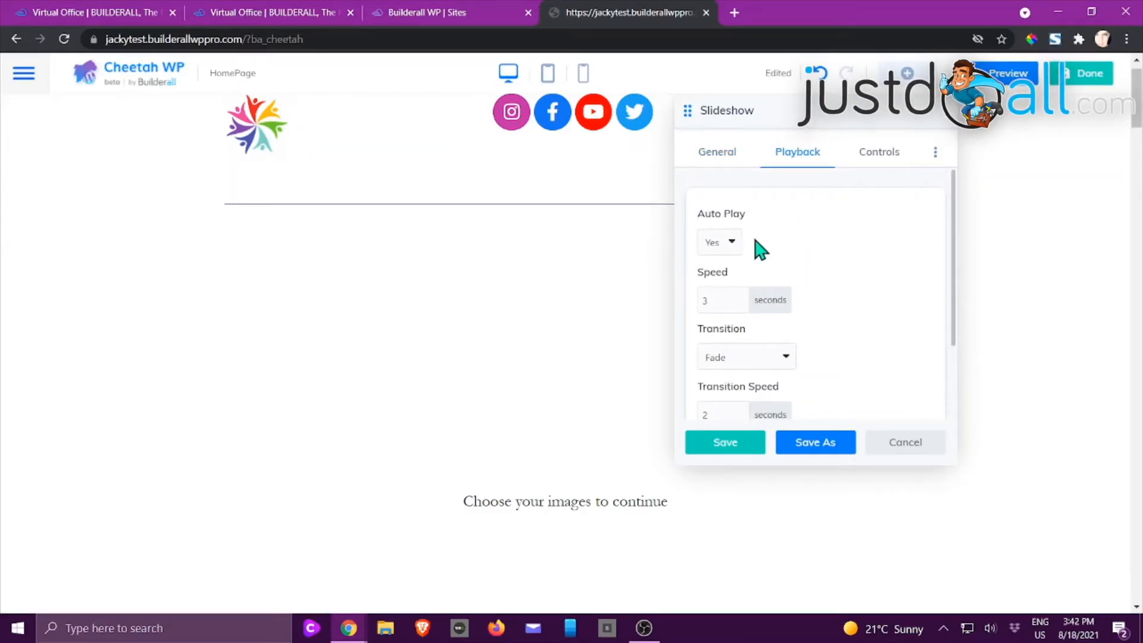
{"action": "scroll", "coordinate": [822, 266], "scroll_direction": "down", "scroll_amount": 2}
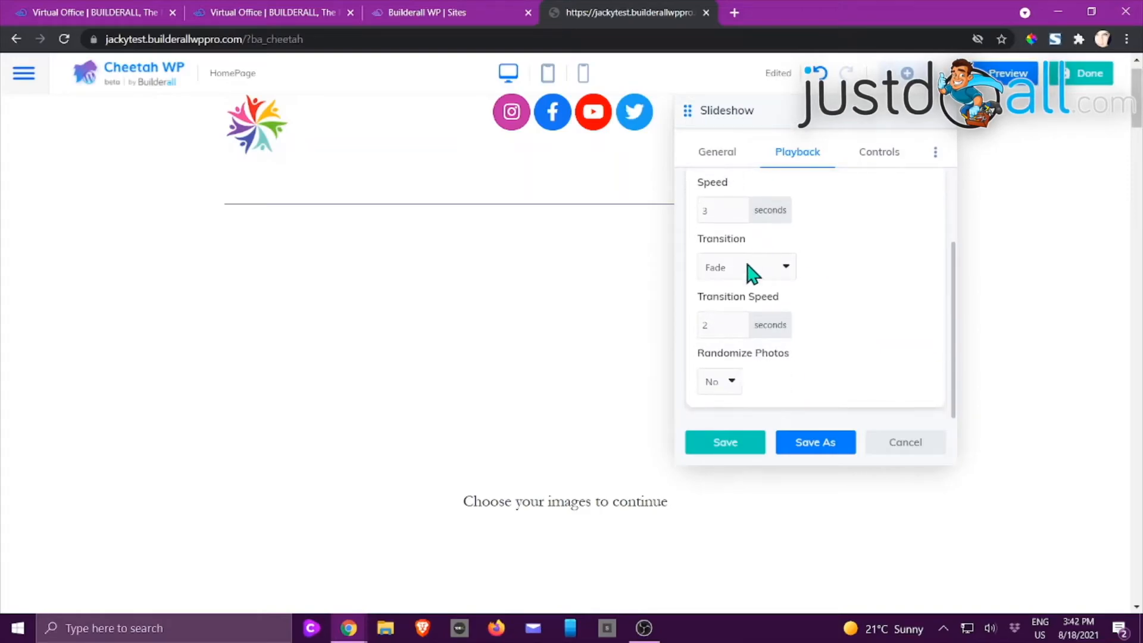
{"action": "left_click", "coordinate": [790, 272]}
{"action": "left_click", "coordinate": [792, 273]}
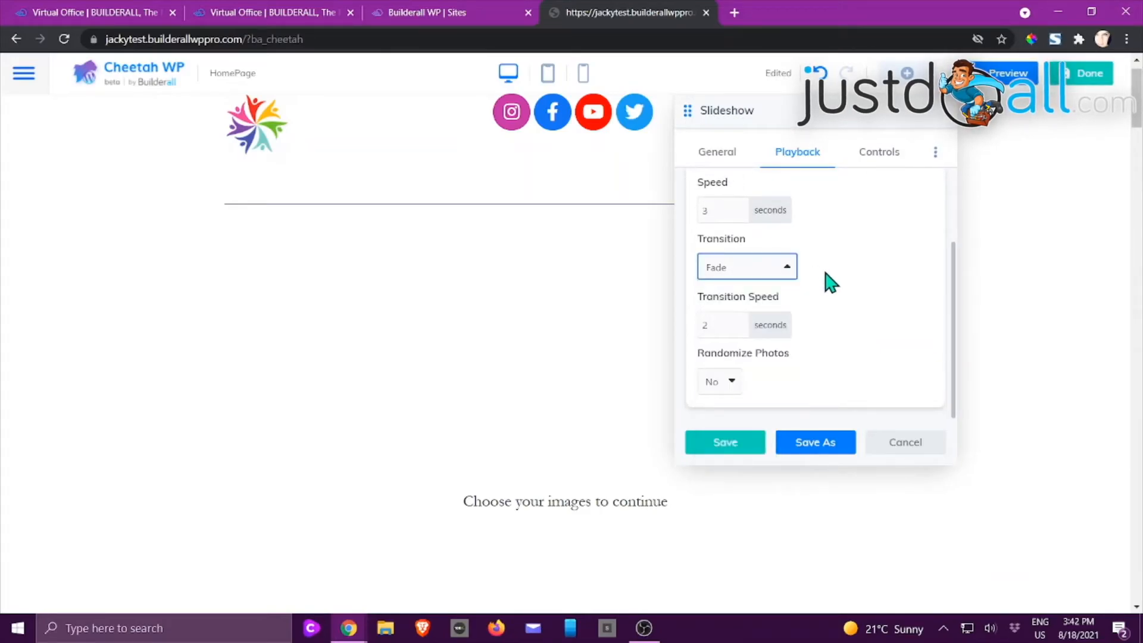
{"action": "left_click", "coordinate": [733, 381]}
{"action": "left_click", "coordinate": [734, 381]}
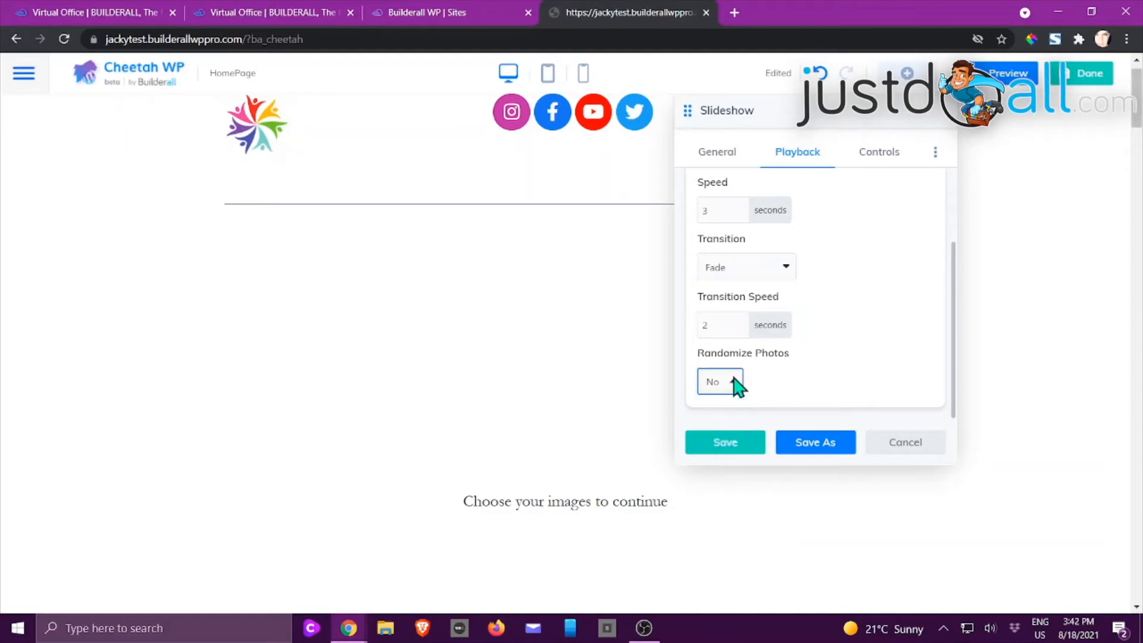
Check the slideshow's navigation arrows option, and discard the Slideshow element.
{"action": "left_click", "coordinate": [877, 159]}
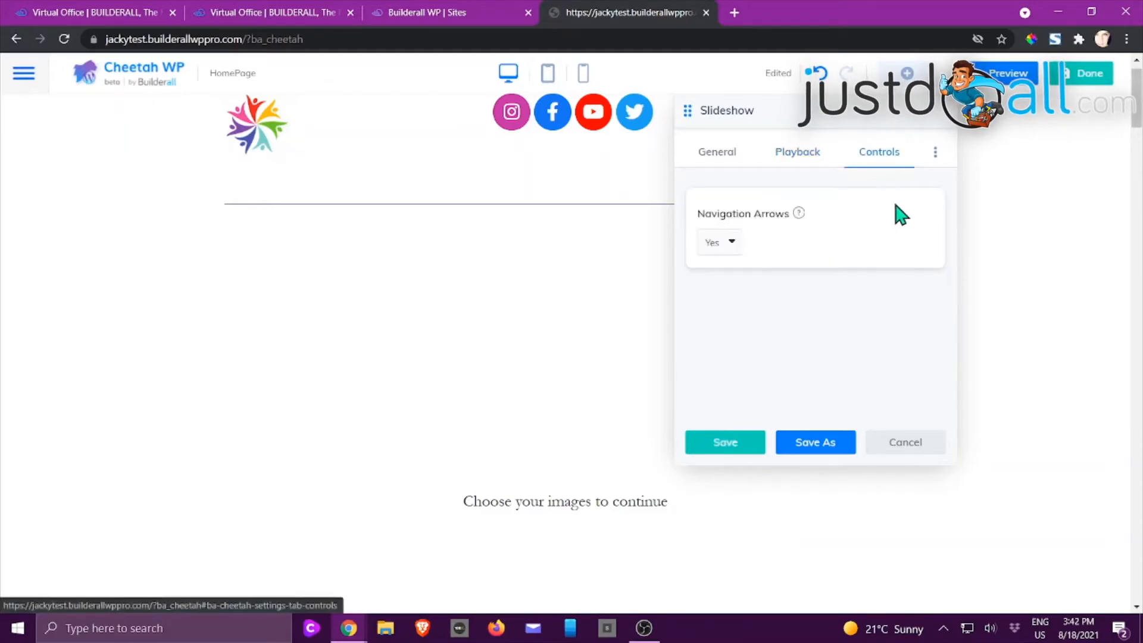
{"action": "left_click", "coordinate": [734, 244]}
{"action": "left_click", "coordinate": [734, 244]}
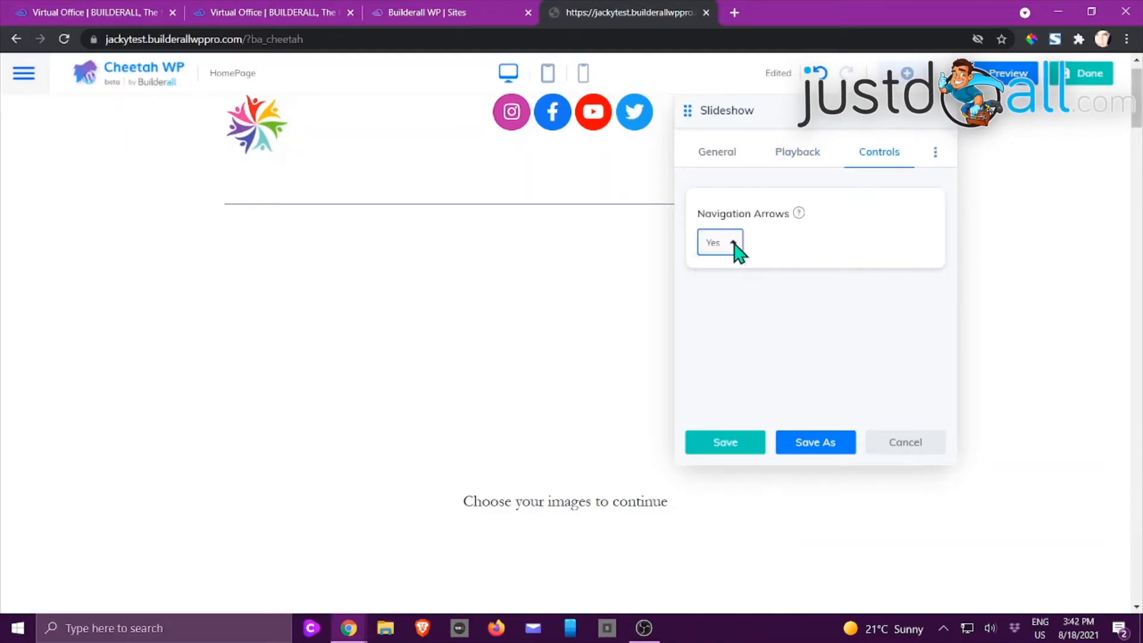
{"action": "left_click", "coordinate": [917, 446]}
Add an Icon element to the empty row below the header.
{"action": "left_click", "coordinate": [907, 73]}
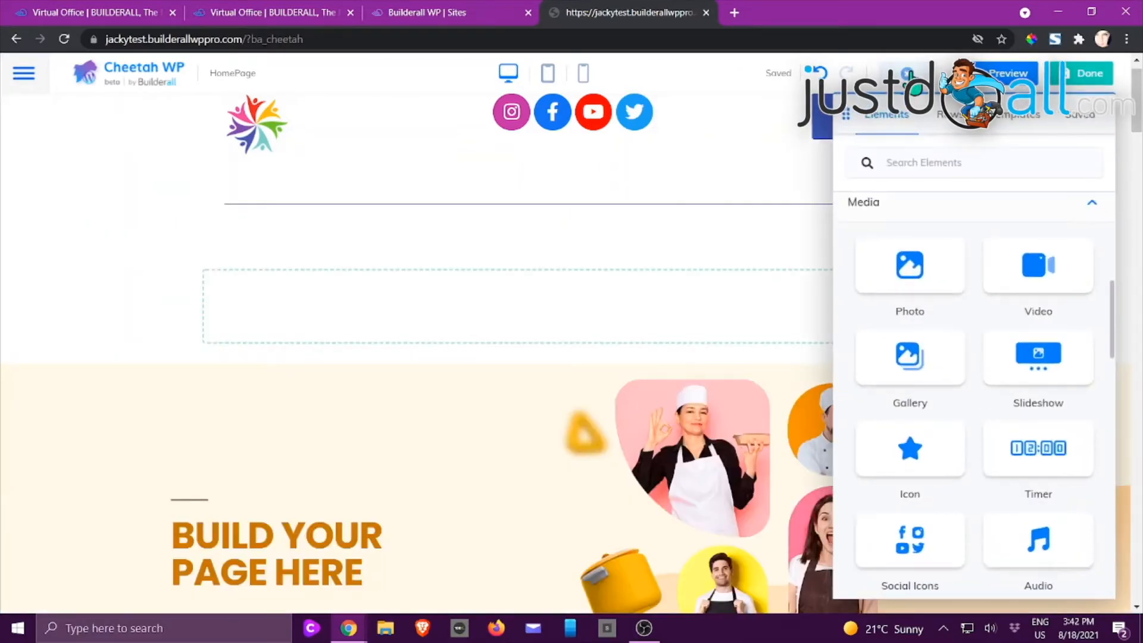
{"action": "scroll", "coordinate": [946, 342], "scroll_direction": "down", "scroll_amount": 2}
{"action": "left_click_drag", "start_coordinate": [914, 351], "coordinate": [673, 357]}
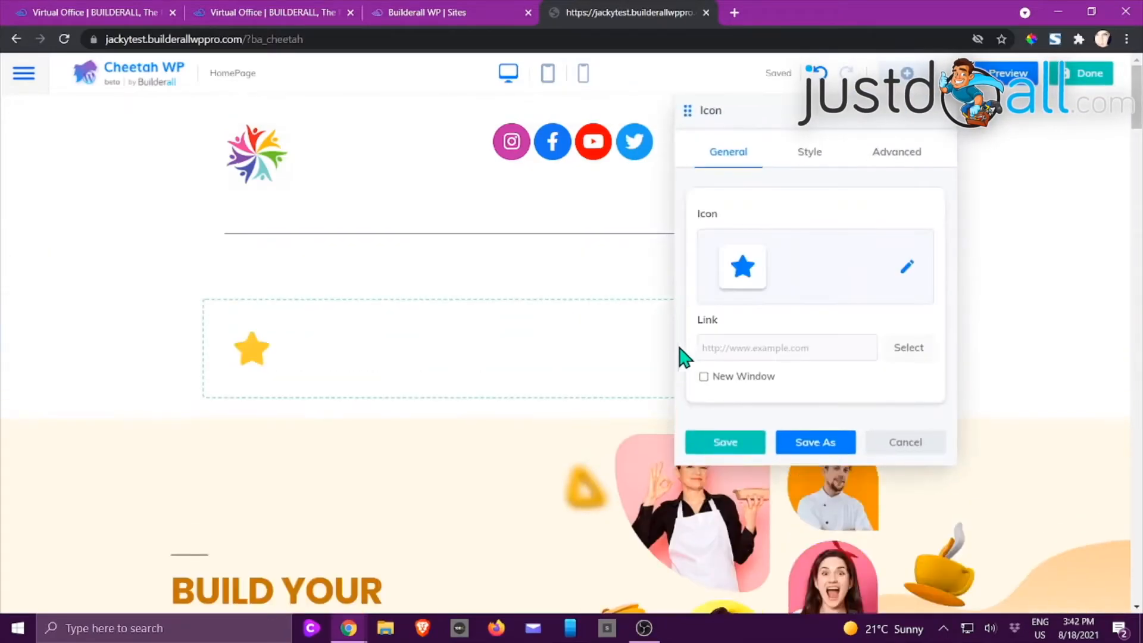
Replace the star with the spider icon from the icon library.
{"action": "left_click", "coordinate": [906, 269]}
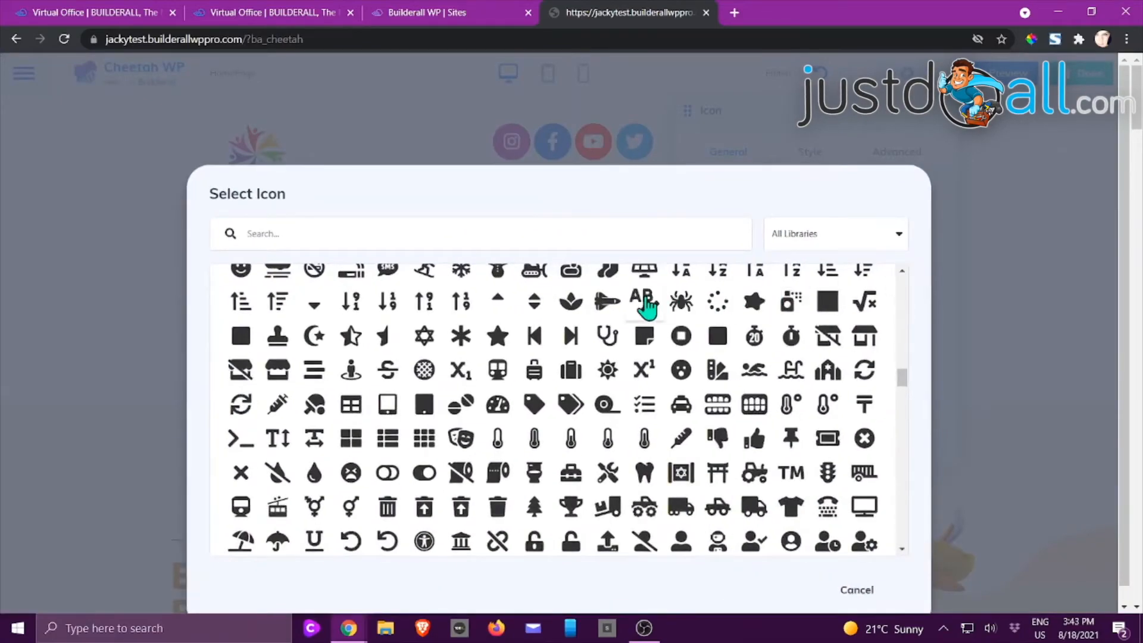
{"action": "left_click", "coordinate": [683, 303]}
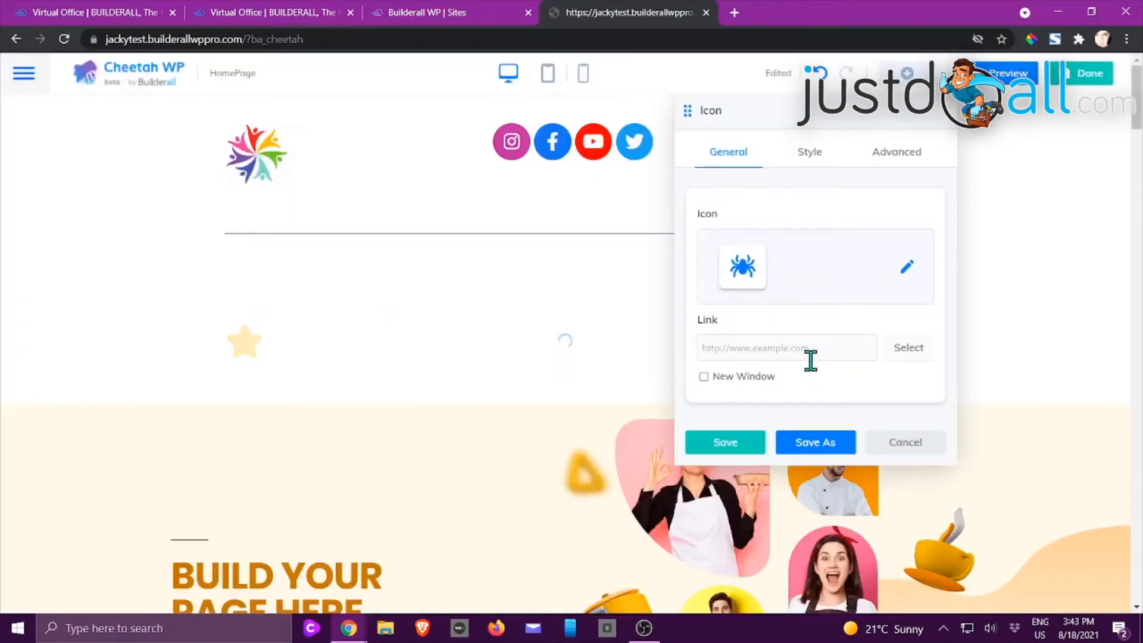
{"action": "scroll", "coordinate": [811, 359], "scroll_direction": "down", "scroll_amount": 2}
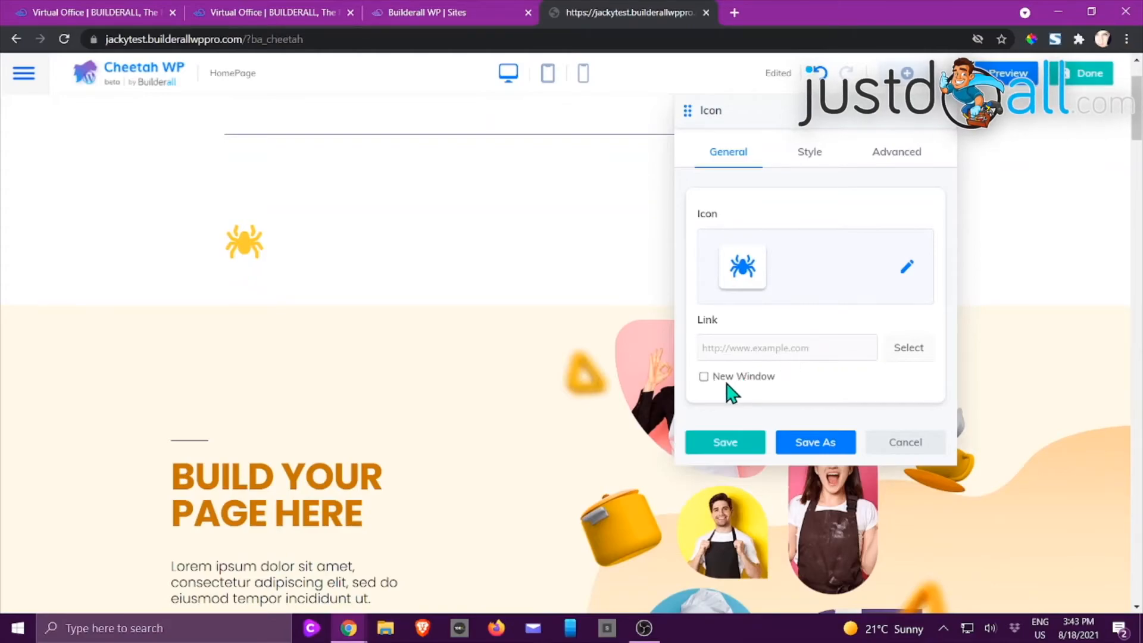
Center the spider icon, and look over its shape and size options.
{"action": "left_click", "coordinate": [806, 161]}
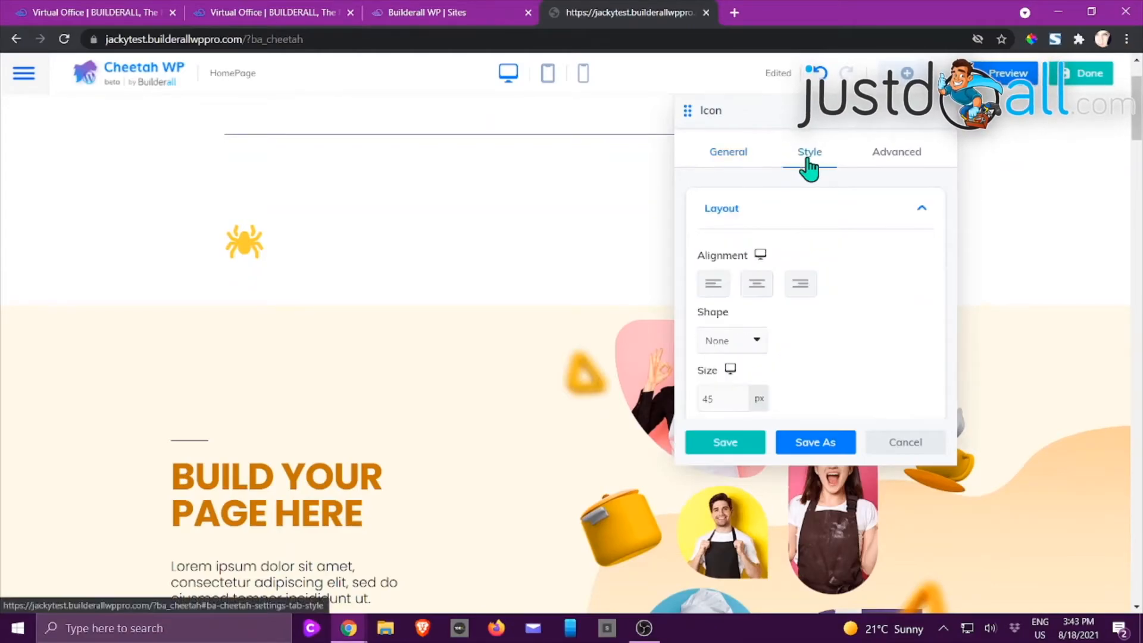
{"action": "left_click", "coordinate": [755, 284]}
{"action": "scroll", "coordinate": [784, 291], "scroll_direction": "down", "scroll_amount": 1}
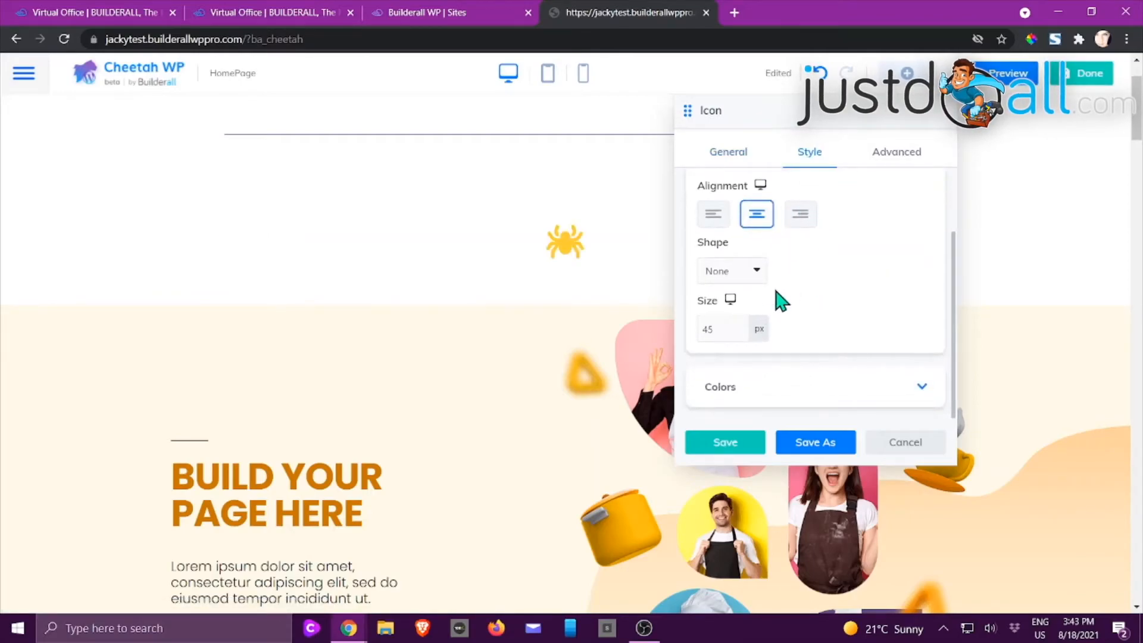
Change the spider icon's color to near-black #201f1c.
{"action": "left_click", "coordinate": [742, 388]}
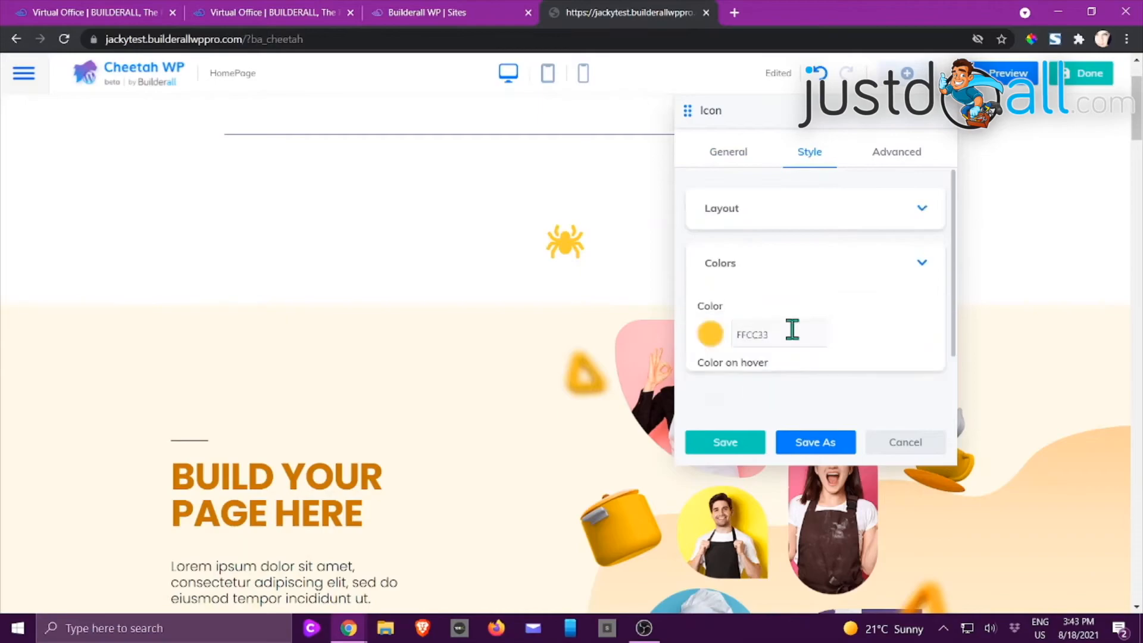
{"action": "left_click", "coordinate": [712, 329]}
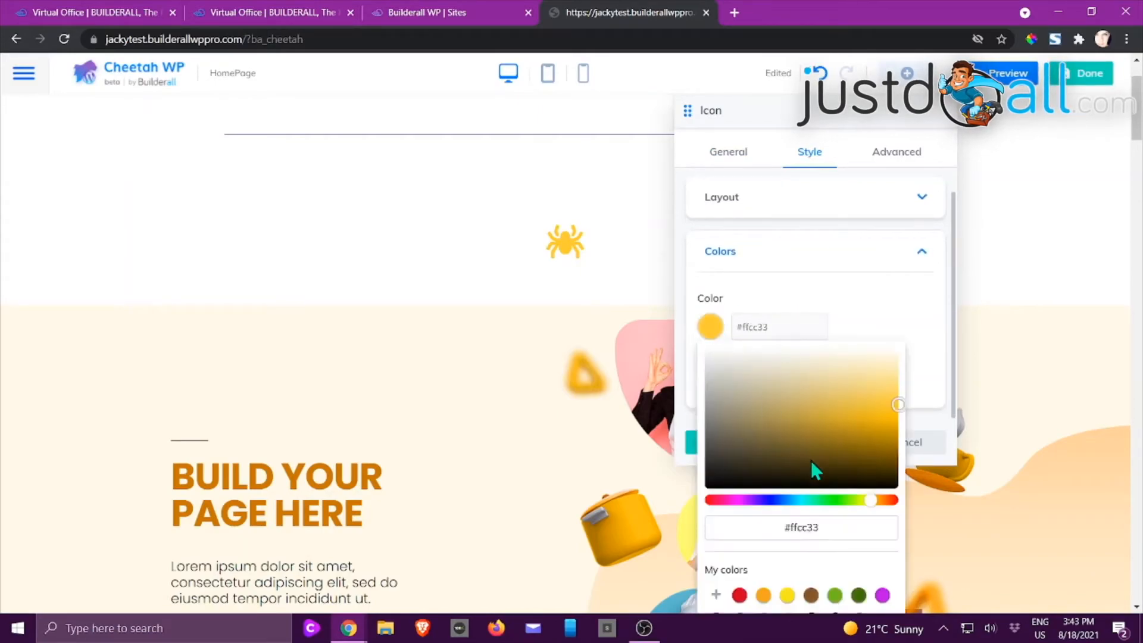
{"action": "left_click", "coordinate": [721, 483]}
{"action": "left_click", "coordinate": [890, 205]}
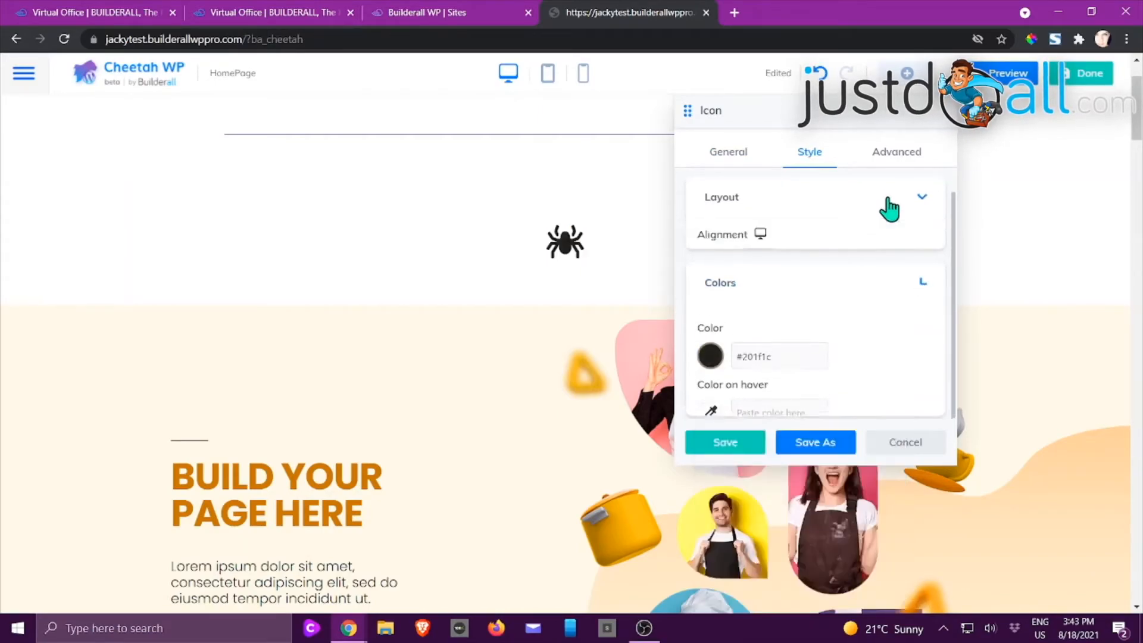
Review the icon's advanced spacing and visibility settings, and discard the Icon element.
{"action": "left_click", "coordinate": [897, 156]}
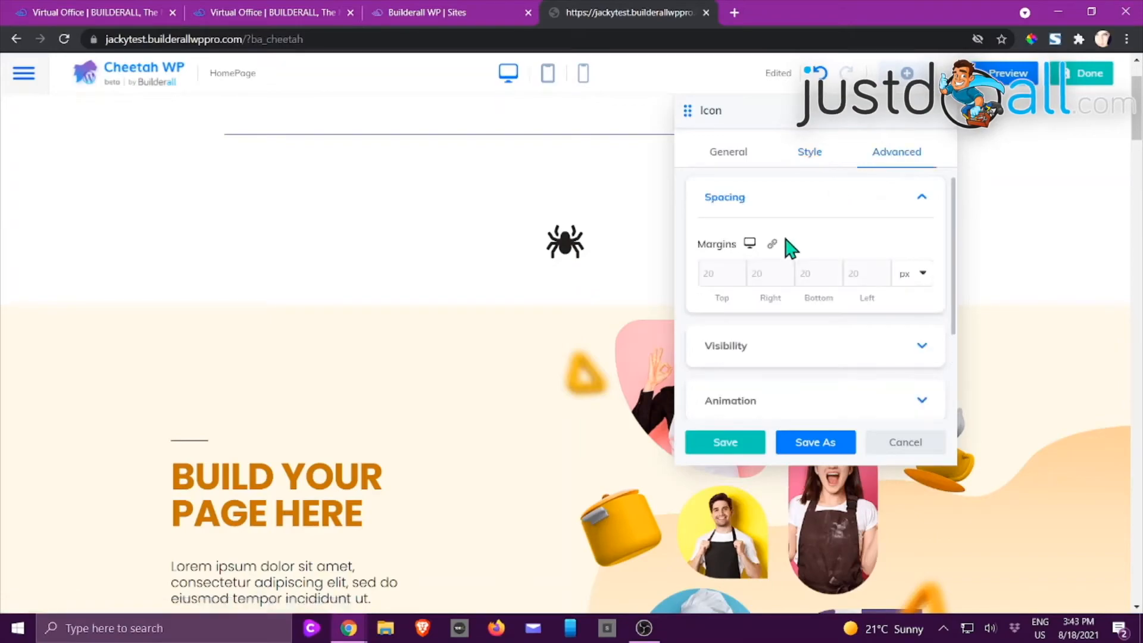
{"action": "scroll", "coordinate": [789, 249], "scroll_direction": "down", "scroll_amount": 2}
{"action": "left_click", "coordinate": [863, 250]}
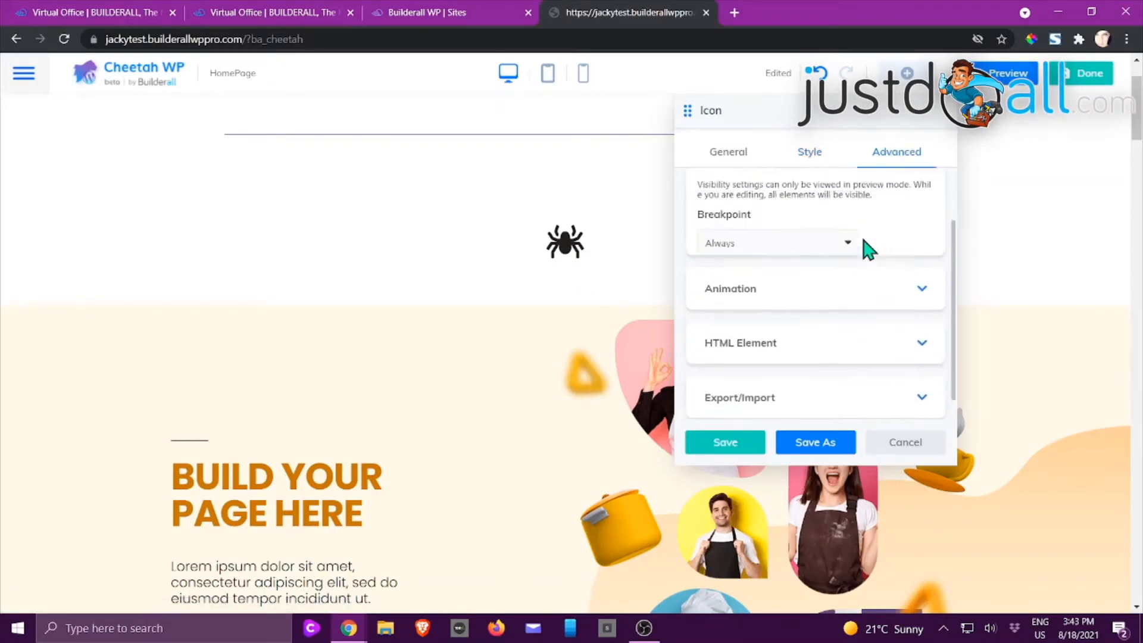
{"action": "scroll", "coordinate": [866, 250], "scroll_direction": "down", "scroll_amount": 2}
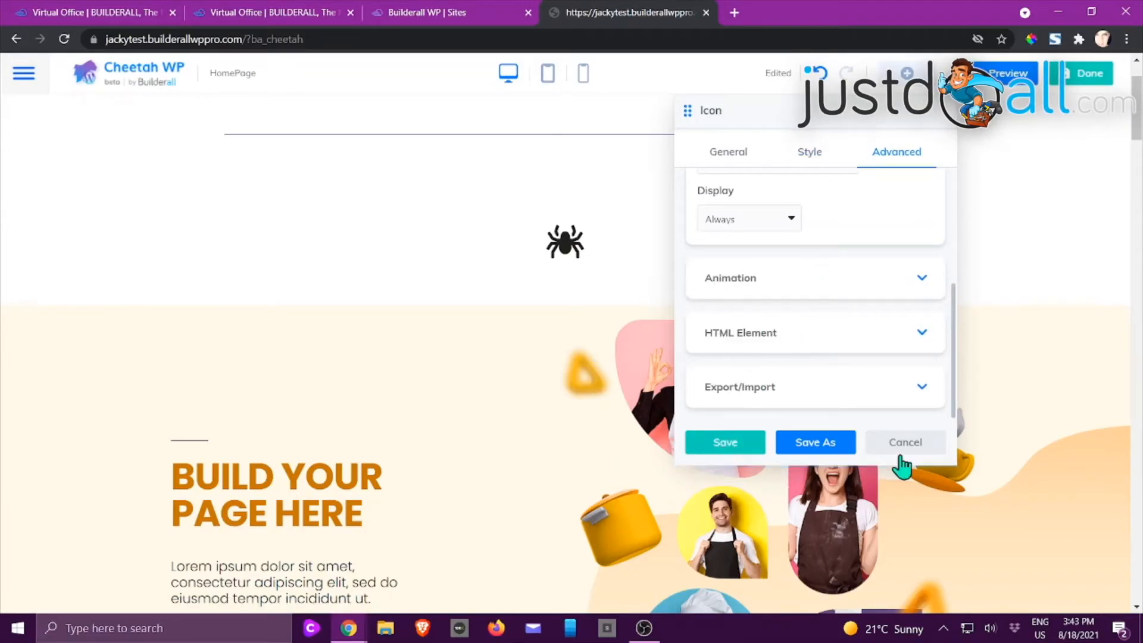
{"action": "left_click", "coordinate": [914, 444]}
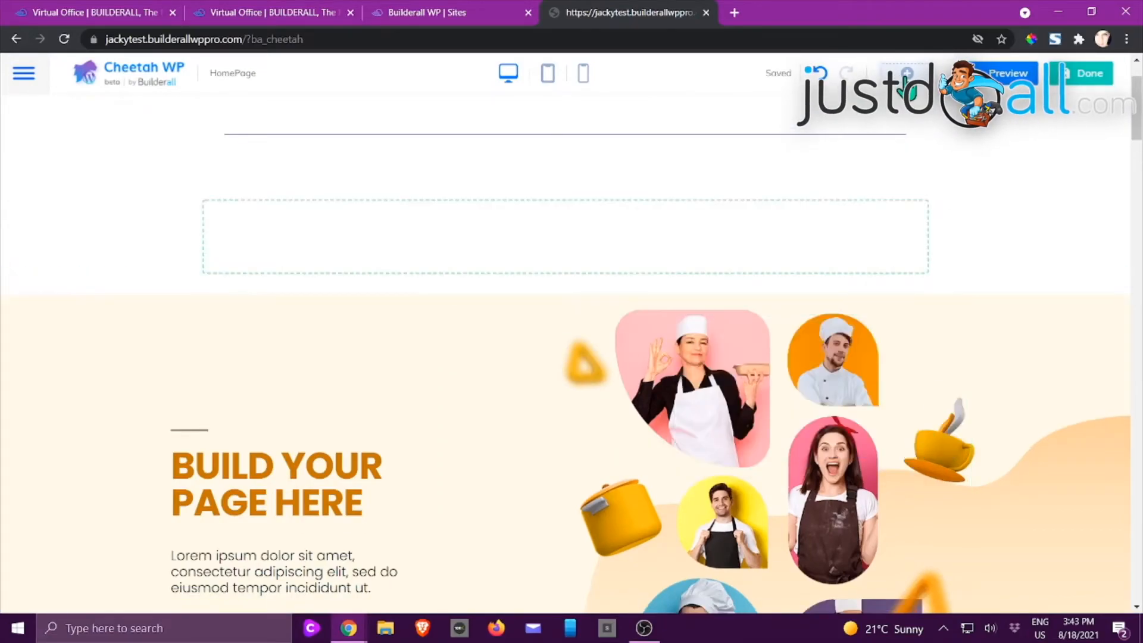
Add a Timer element to the empty row below the header.
{"action": "left_click", "coordinate": [907, 72]}
{"action": "scroll", "coordinate": [957, 237], "scroll_direction": "down", "scroll_amount": 1}
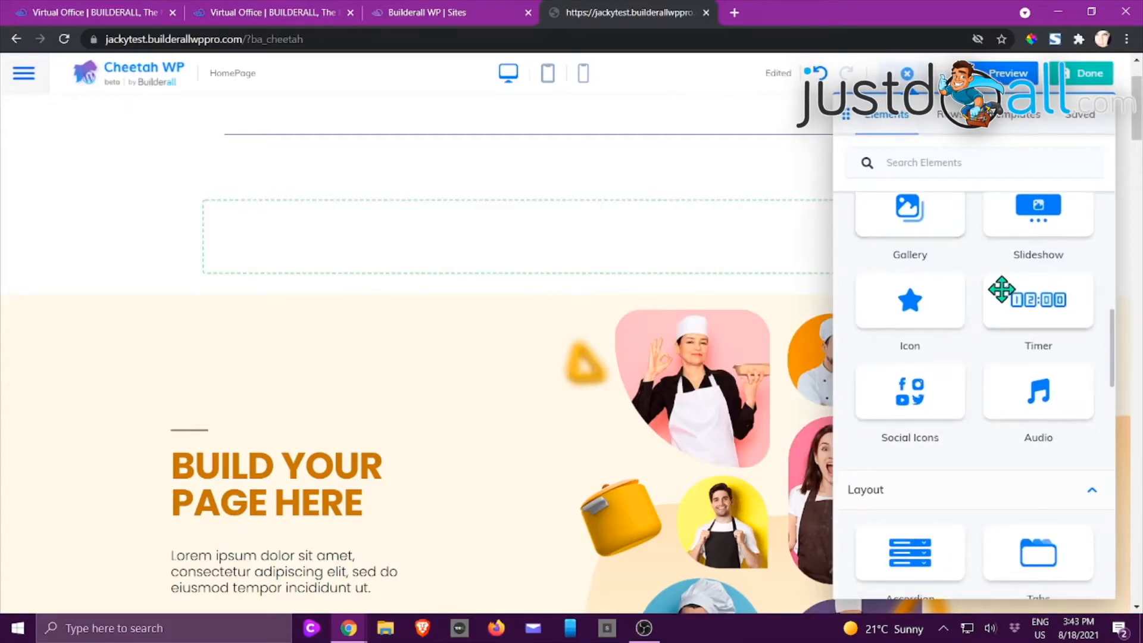
{"action": "left_click_drag", "start_coordinate": [1007, 298], "coordinate": [642, 265]}
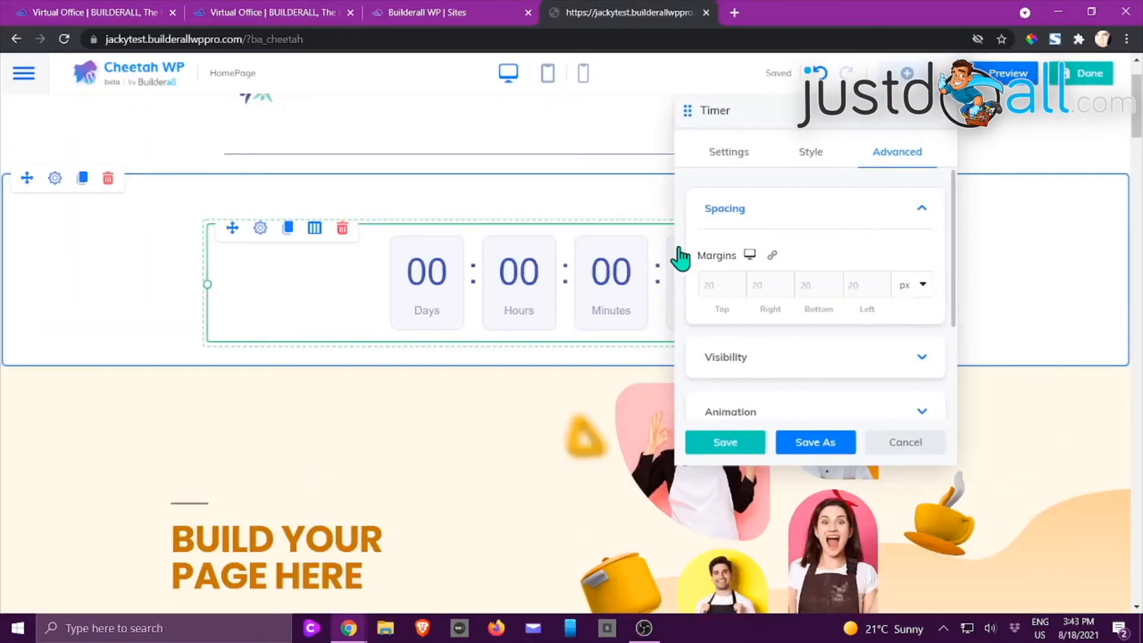
Set the Timer's type to Countdown Cookie, and look over its actions after finish.
{"action": "left_click", "coordinate": [735, 156]}
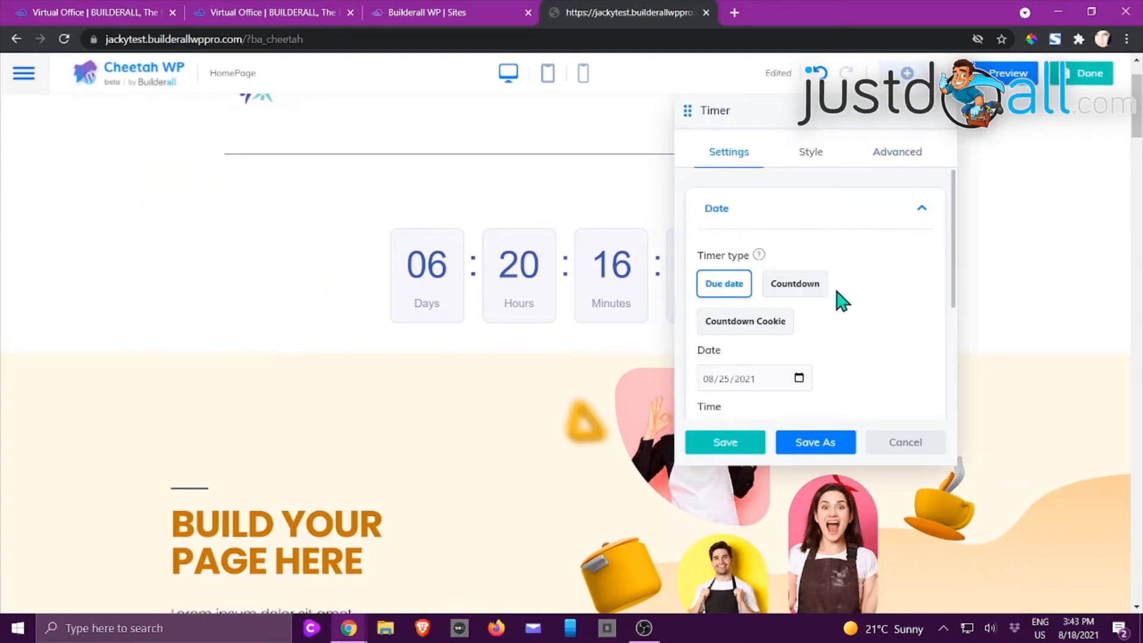
{"action": "left_click_drag", "start_coordinate": [684, 112], "coordinate": [792, 127]}
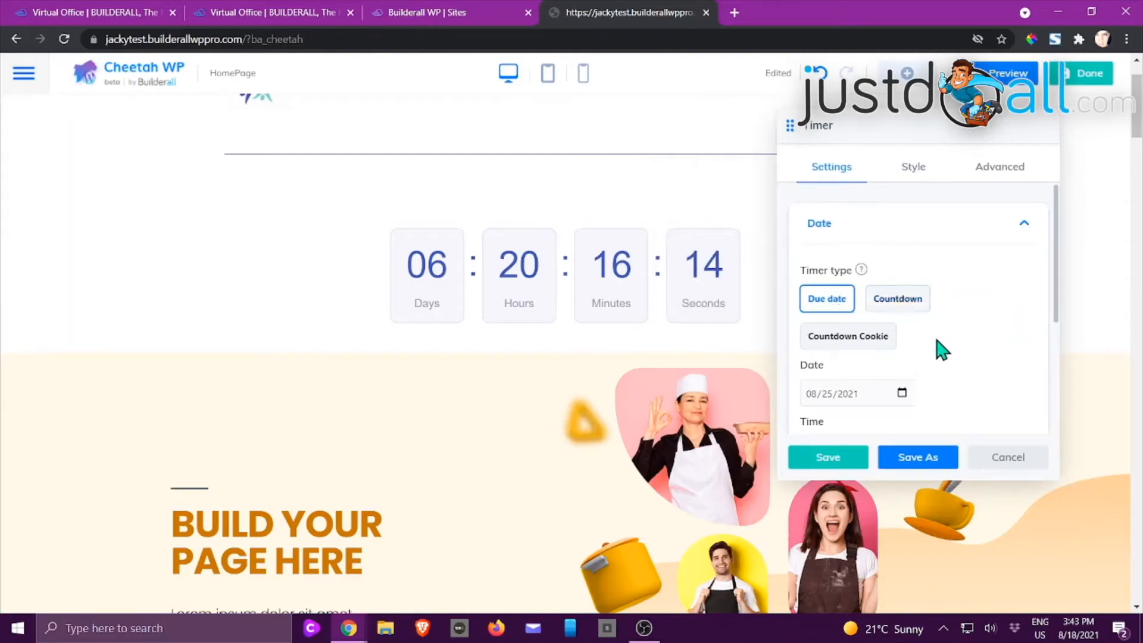
{"action": "scroll", "coordinate": [931, 364], "scroll_direction": "down", "scroll_amount": 1}
{"action": "scroll", "coordinate": [932, 364], "scroll_direction": "down", "scroll_amount": 1}
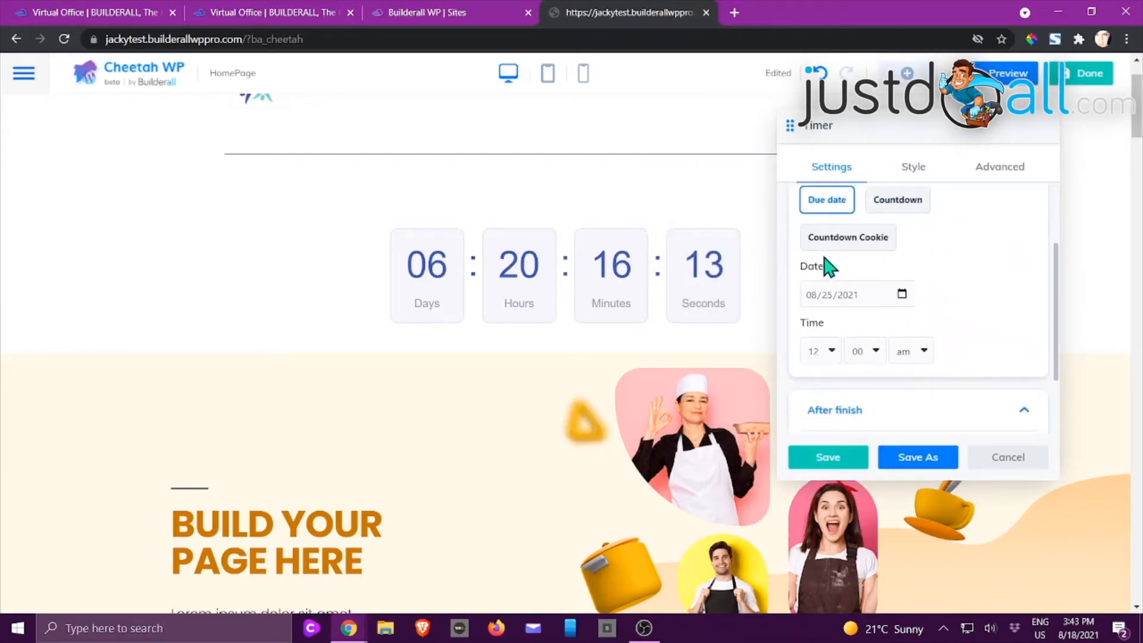
{"action": "left_click", "coordinate": [860, 241]}
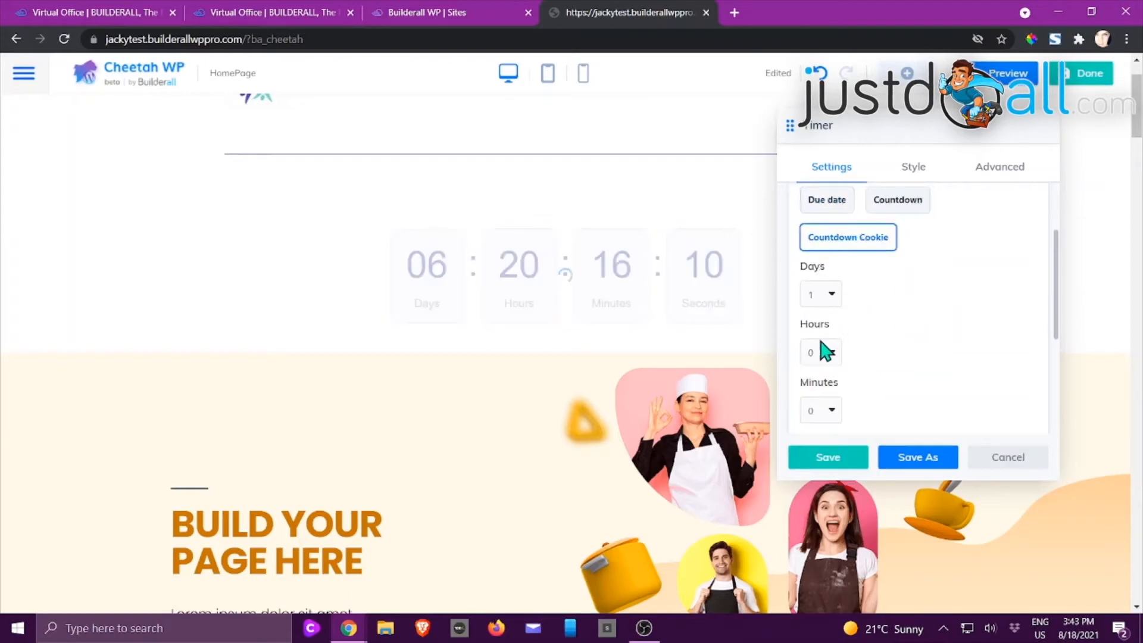
{"action": "scroll", "coordinate": [837, 352], "scroll_direction": "down", "scroll_amount": 4}
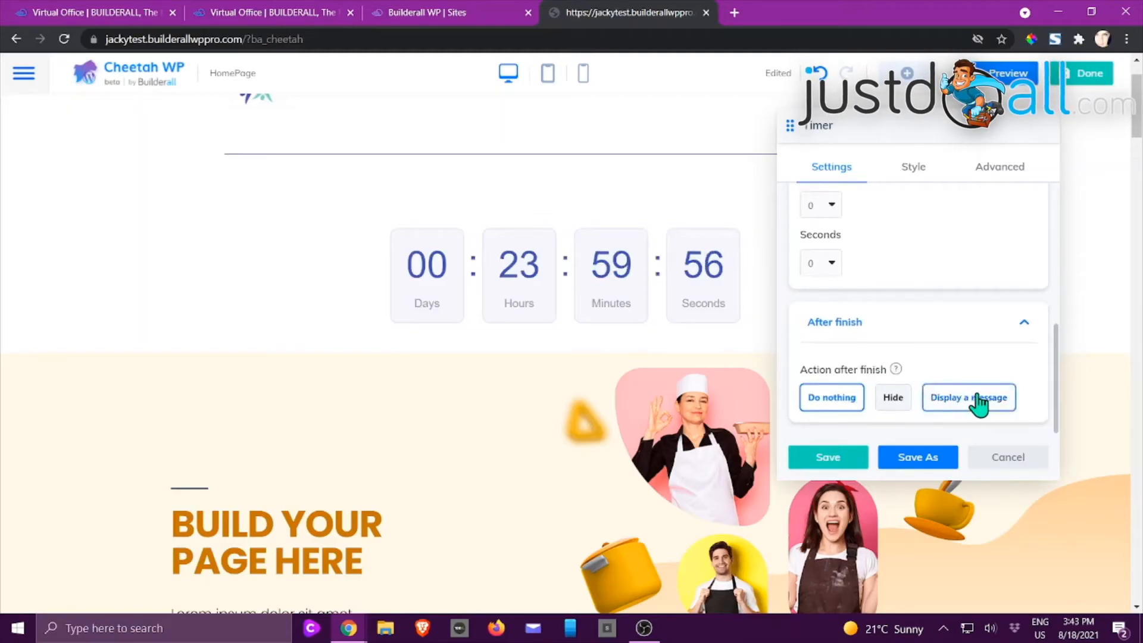
{"action": "left_click", "coordinate": [898, 406]}
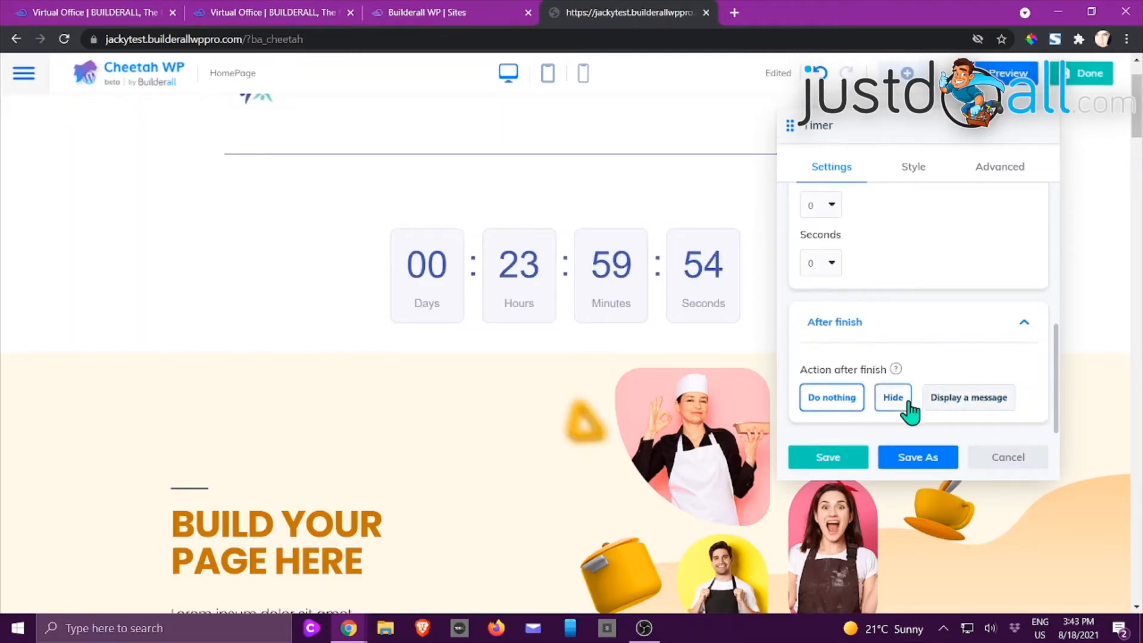
{"action": "scroll", "coordinate": [903, 408], "scroll_direction": "up", "scroll_amount": 5}
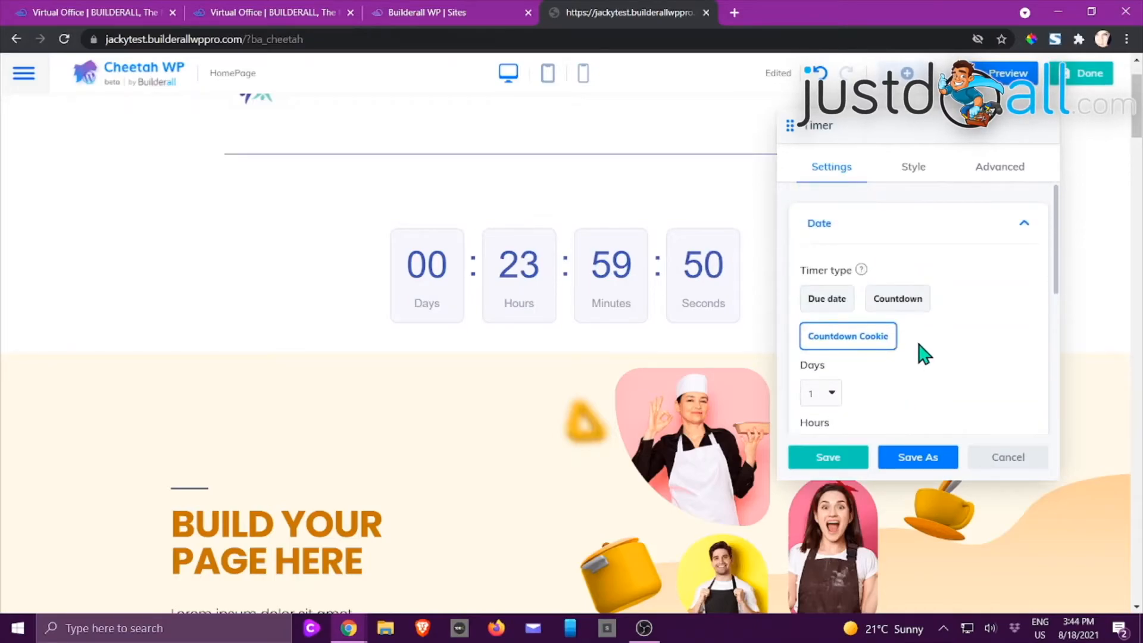
Review the Timer's style and advanced settings, and discard the Timer element.
{"action": "left_click", "coordinate": [914, 174]}
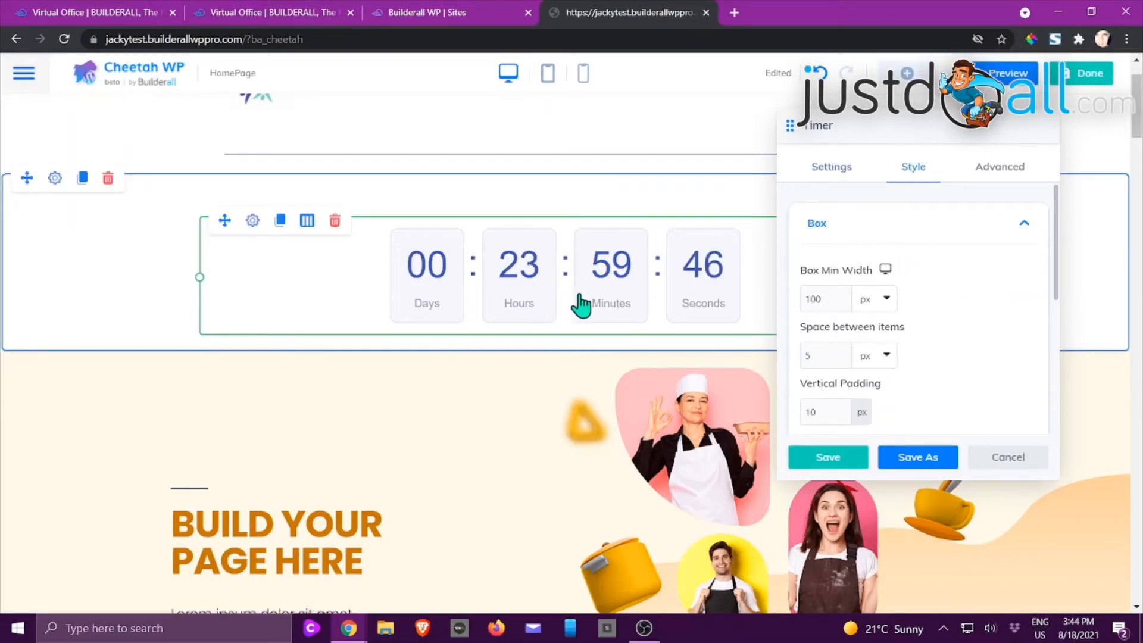
{"action": "scroll", "coordinate": [941, 306], "scroll_direction": "down", "scroll_amount": 4}
{"action": "scroll", "coordinate": [942, 306], "scroll_direction": "down", "scroll_amount": 1}
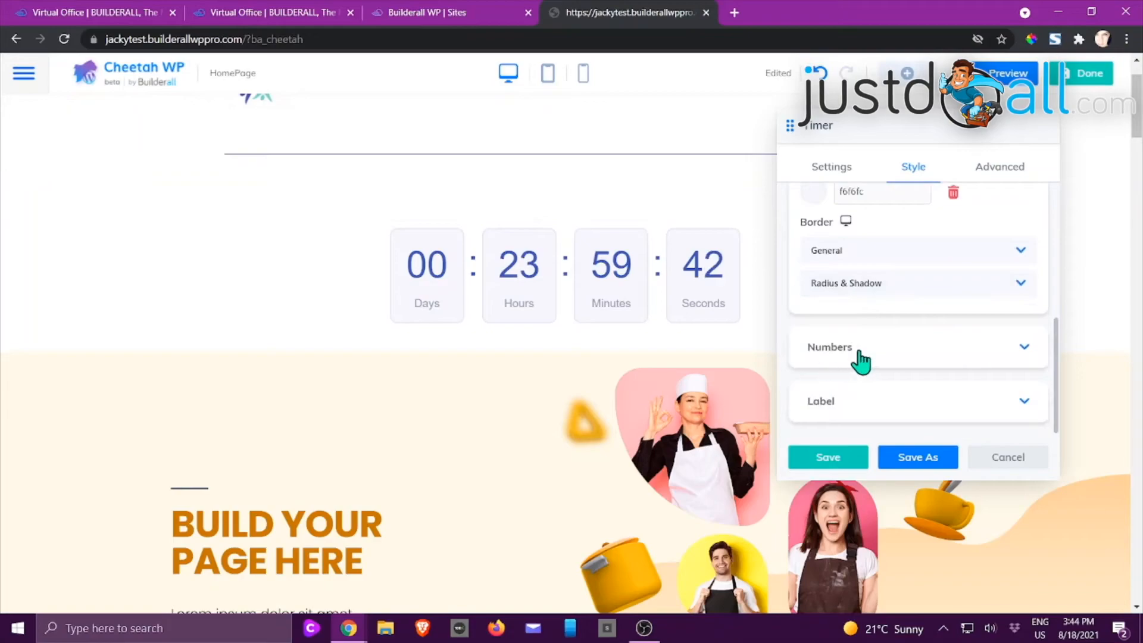
{"action": "left_click", "coordinate": [987, 171]}
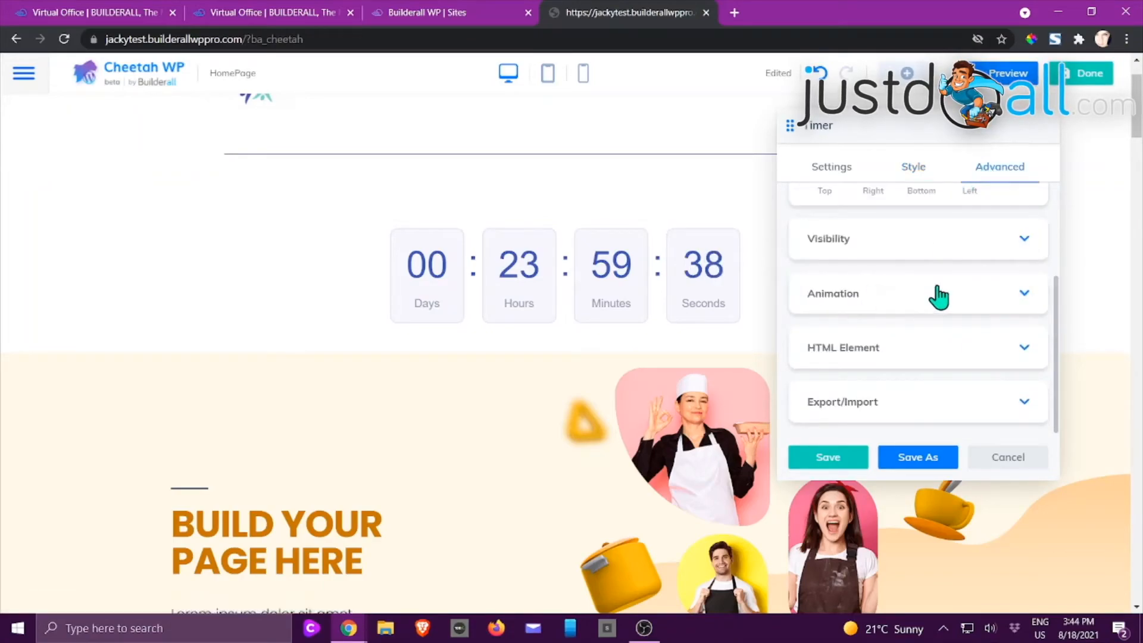
{"action": "left_click", "coordinate": [1007, 459]}
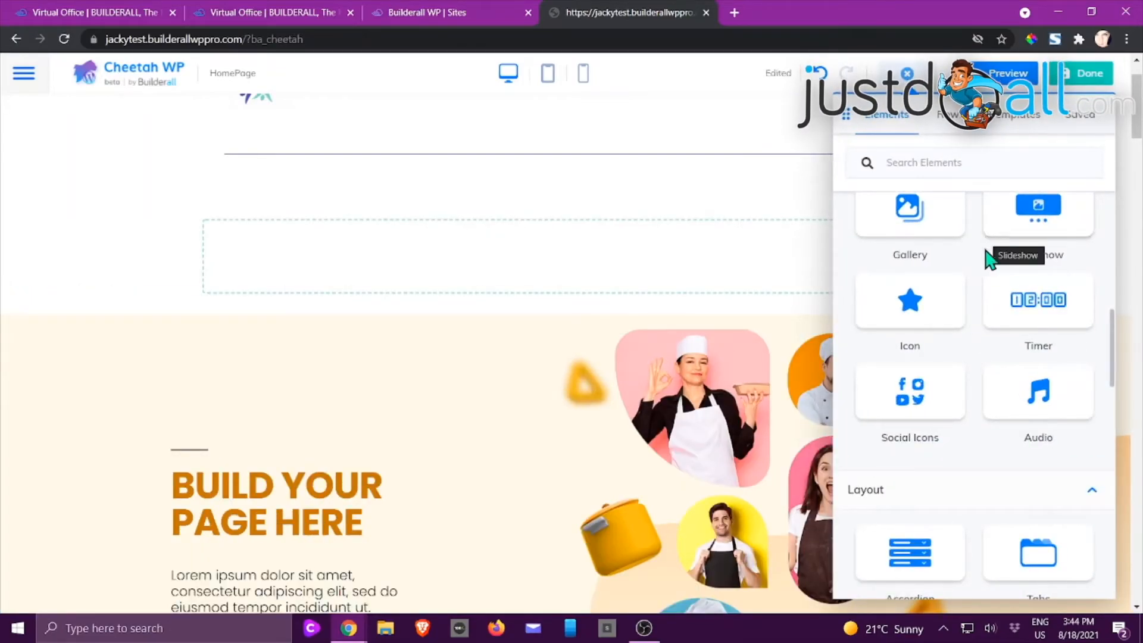
Add a Social Icons element to the empty row below the header, and inspect its Instagram item's icon, name and link.
{"action": "left_click_drag", "start_coordinate": [910, 387], "coordinate": [650, 288]}
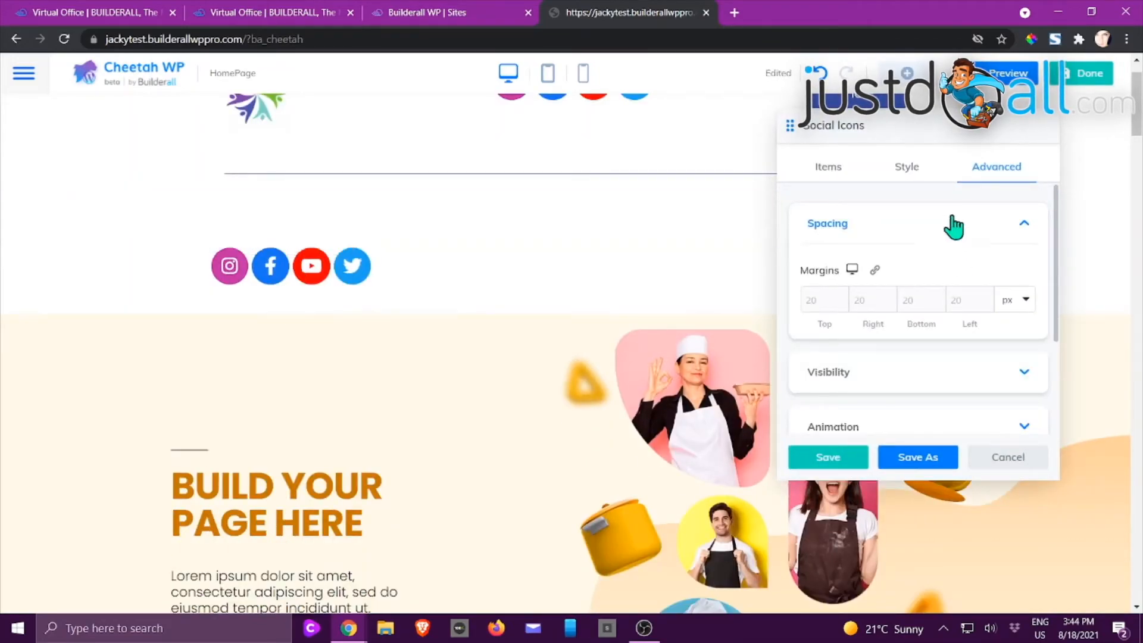
{"action": "left_click", "coordinate": [827, 168]}
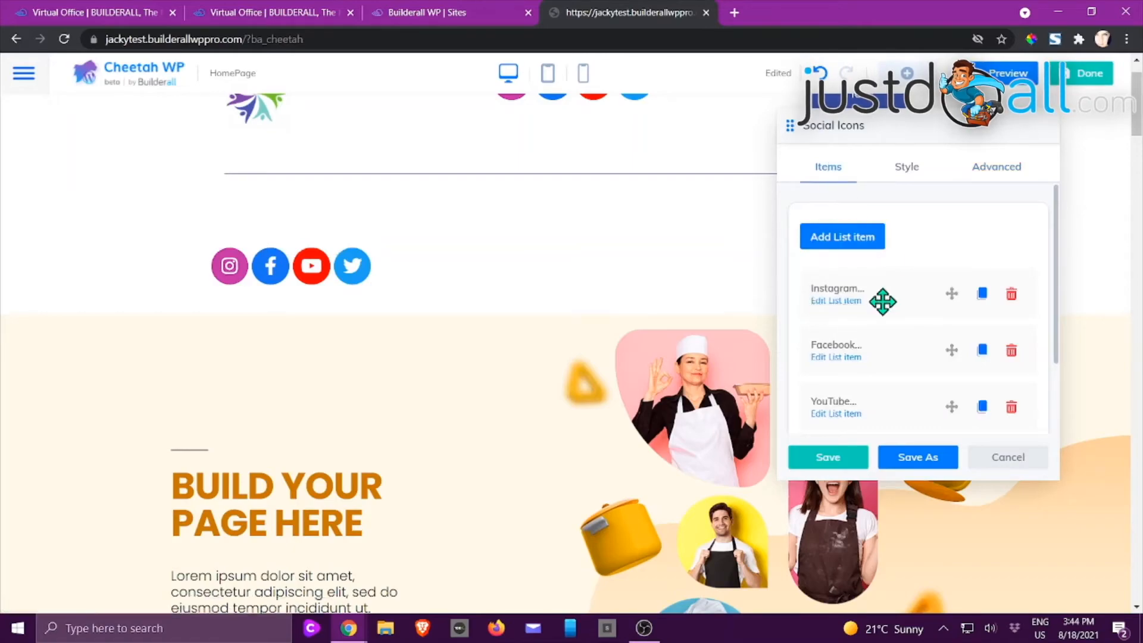
{"action": "left_click", "coordinate": [846, 303]}
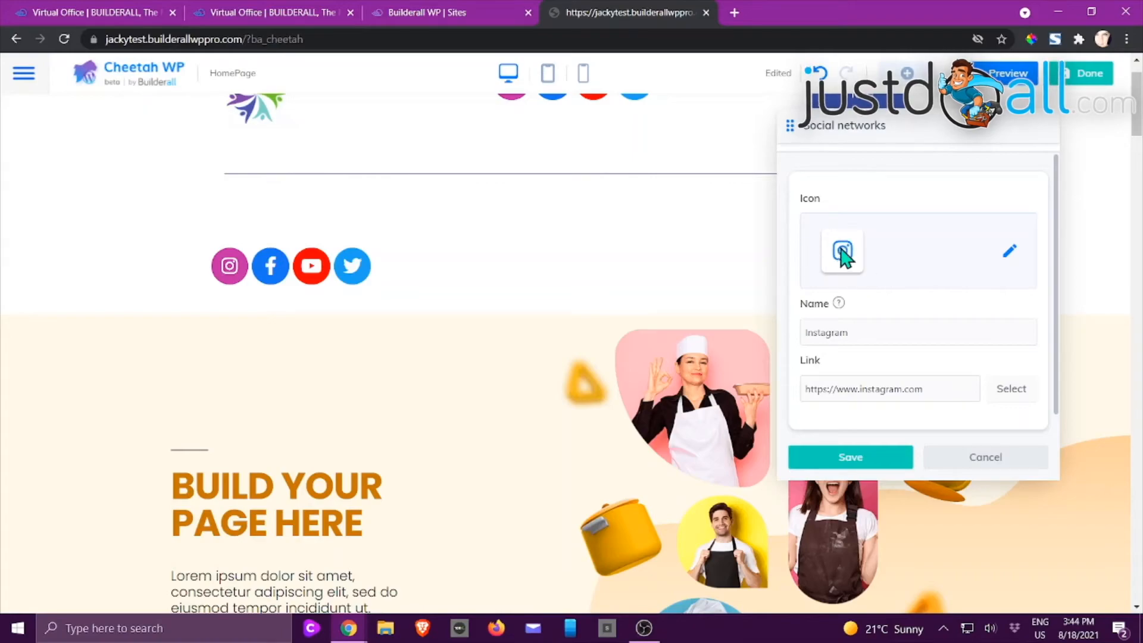
{"action": "left_click", "coordinate": [976, 458]}
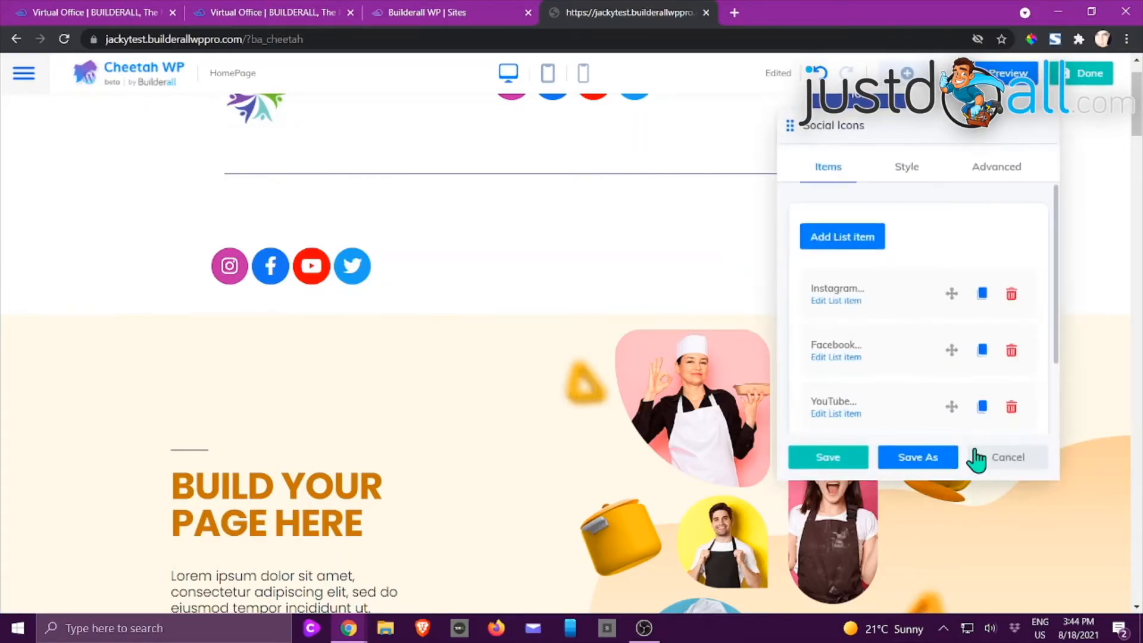
Change the social icons' shape to Square, and discard the element after checking its advanced settings.
{"action": "left_click", "coordinate": [917, 176]}
{"action": "left_click", "coordinate": [863, 300]}
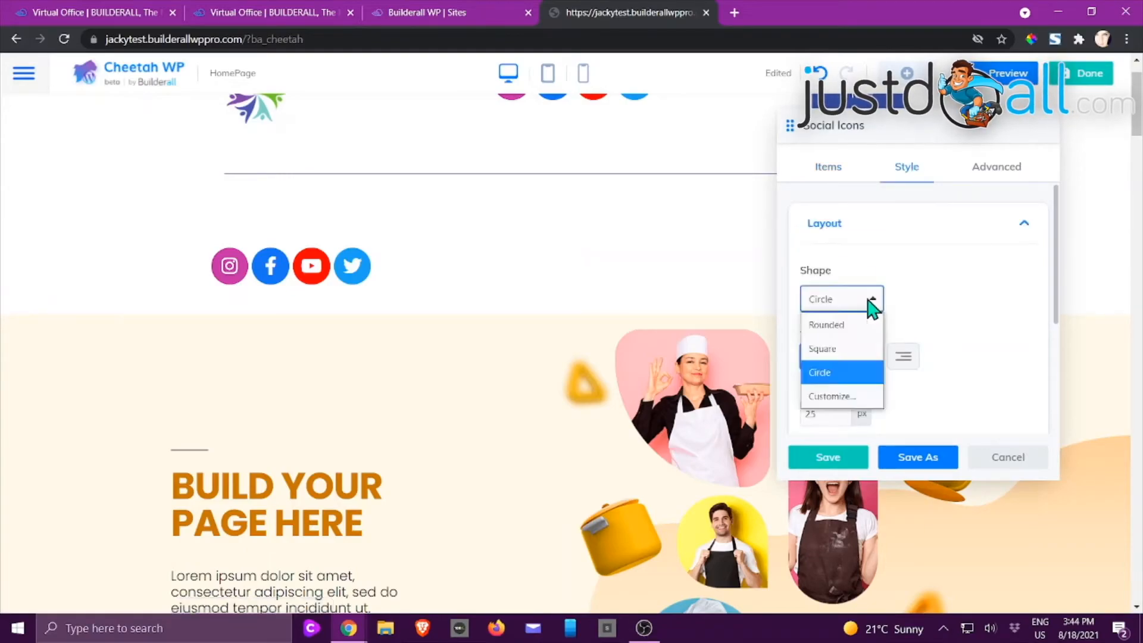
{"action": "left_click", "coordinate": [836, 350]}
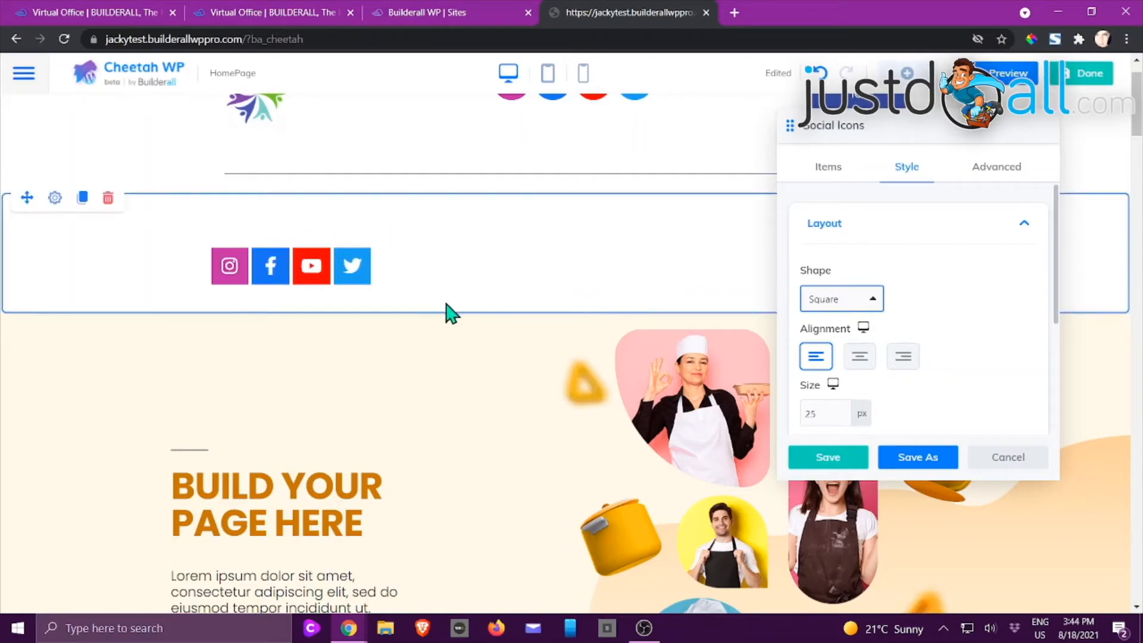
{"action": "left_click", "coordinate": [990, 171]}
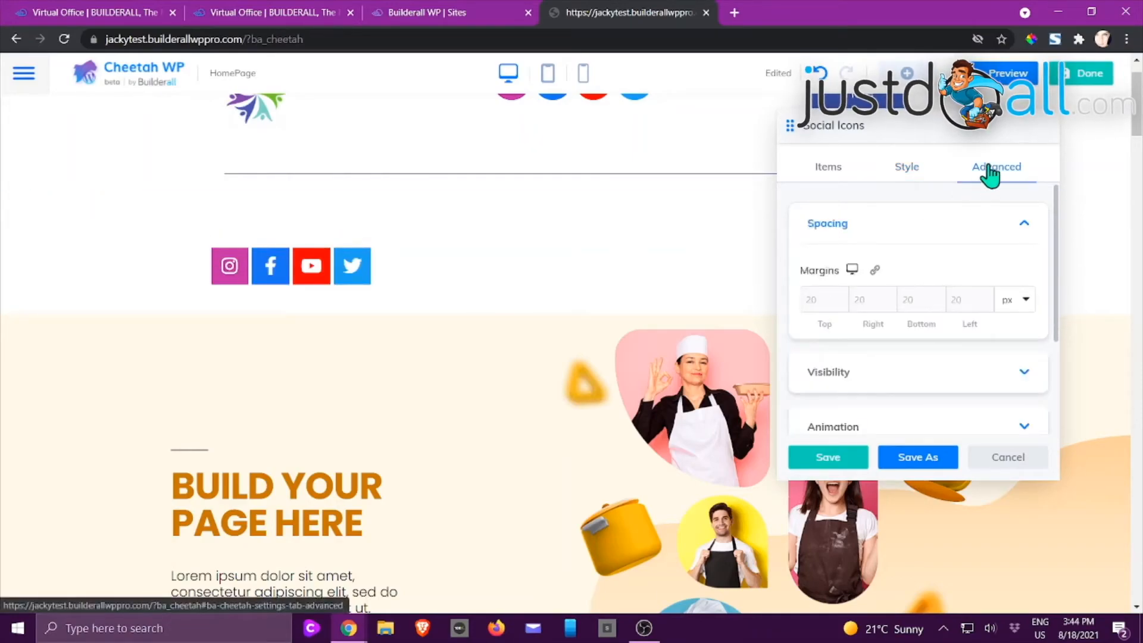
{"action": "left_click", "coordinate": [1007, 462]}
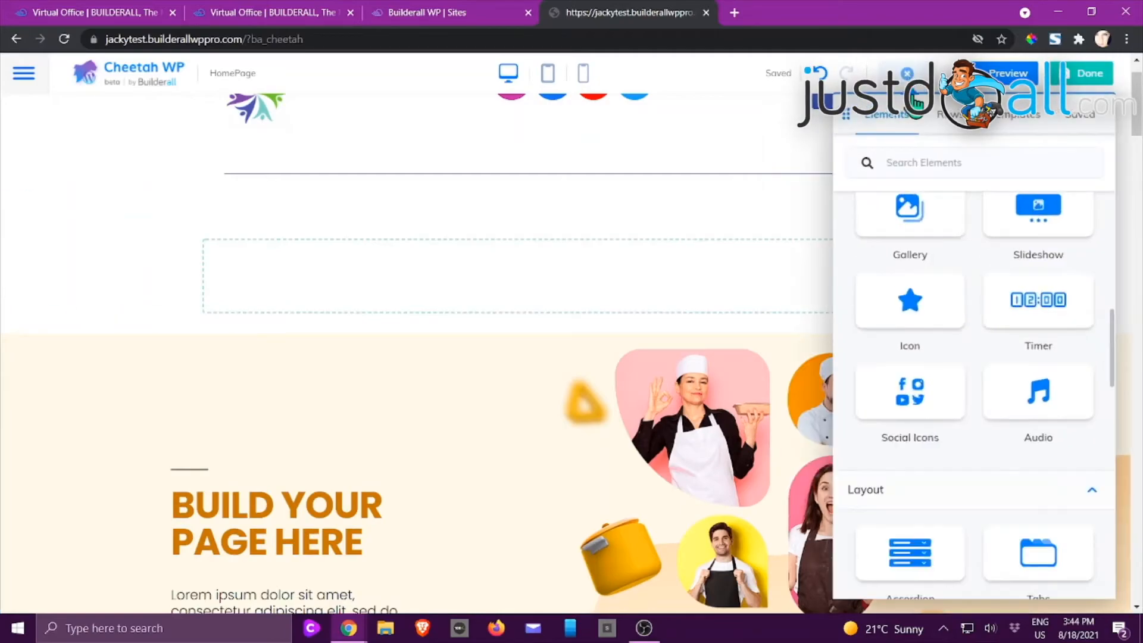
Add an Audio element to the empty row with Media Library as audio type, and open the audio file selection.
{"action": "left_click_drag", "start_coordinate": [1038, 394], "coordinate": [572, 299]}
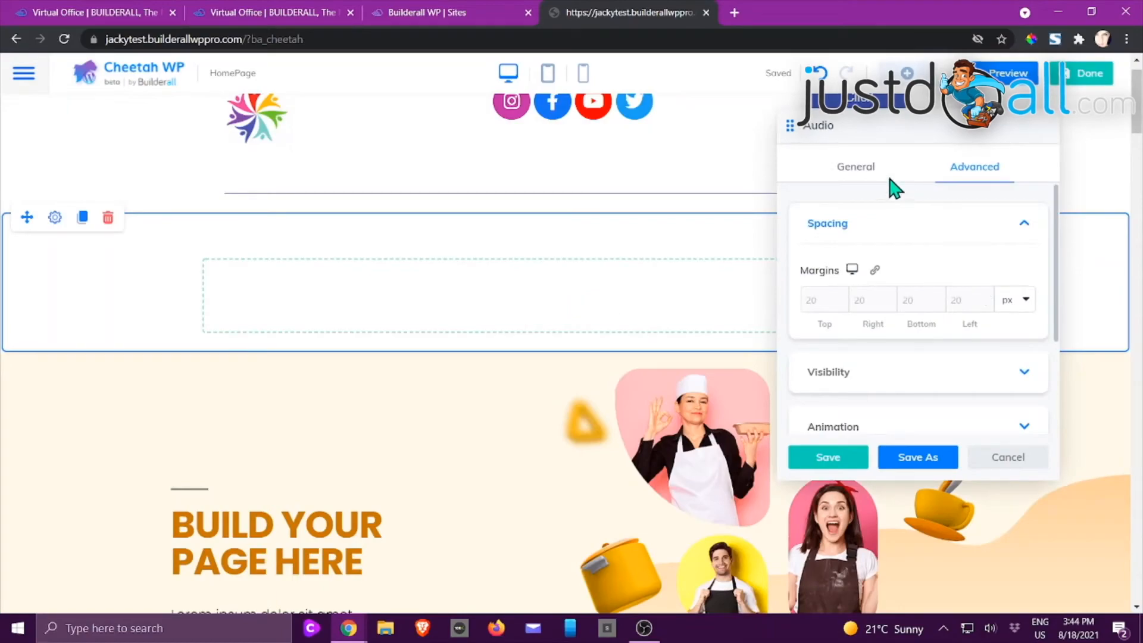
{"action": "left_click", "coordinate": [842, 173]}
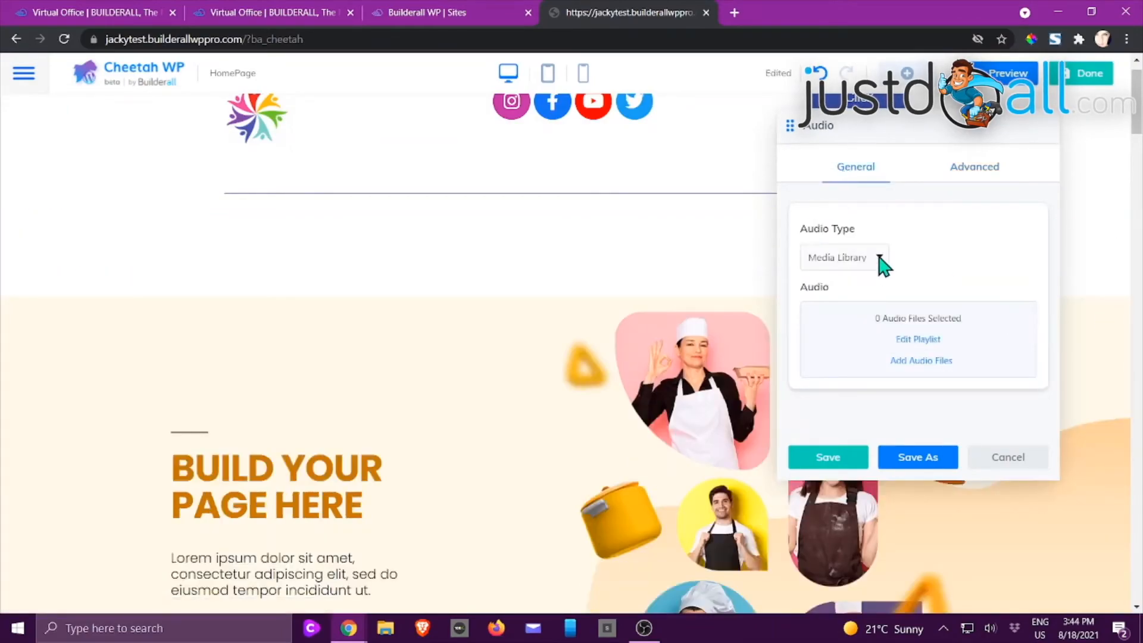
{"action": "left_click", "coordinate": [877, 257]}
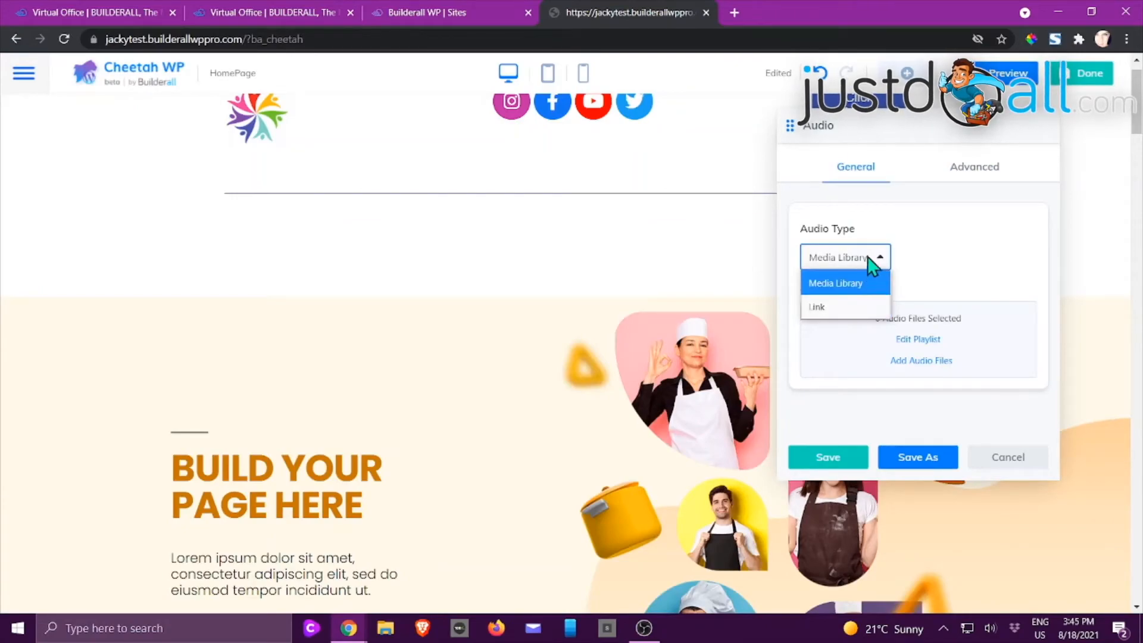
{"action": "left_click", "coordinate": [808, 286]}
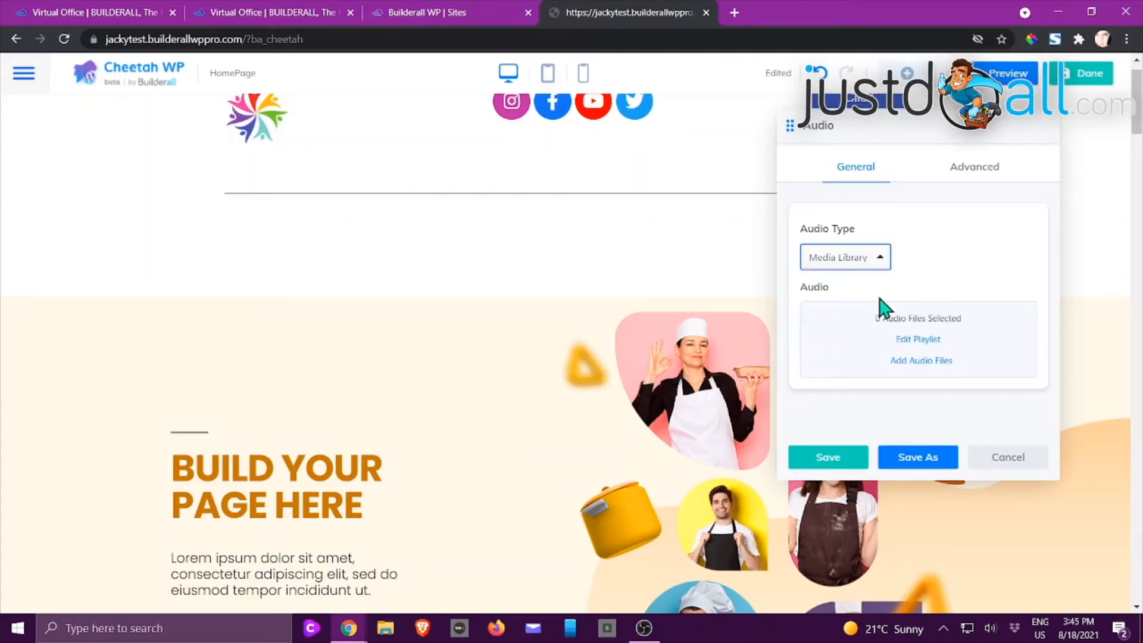
{"action": "left_click", "coordinate": [917, 361]}
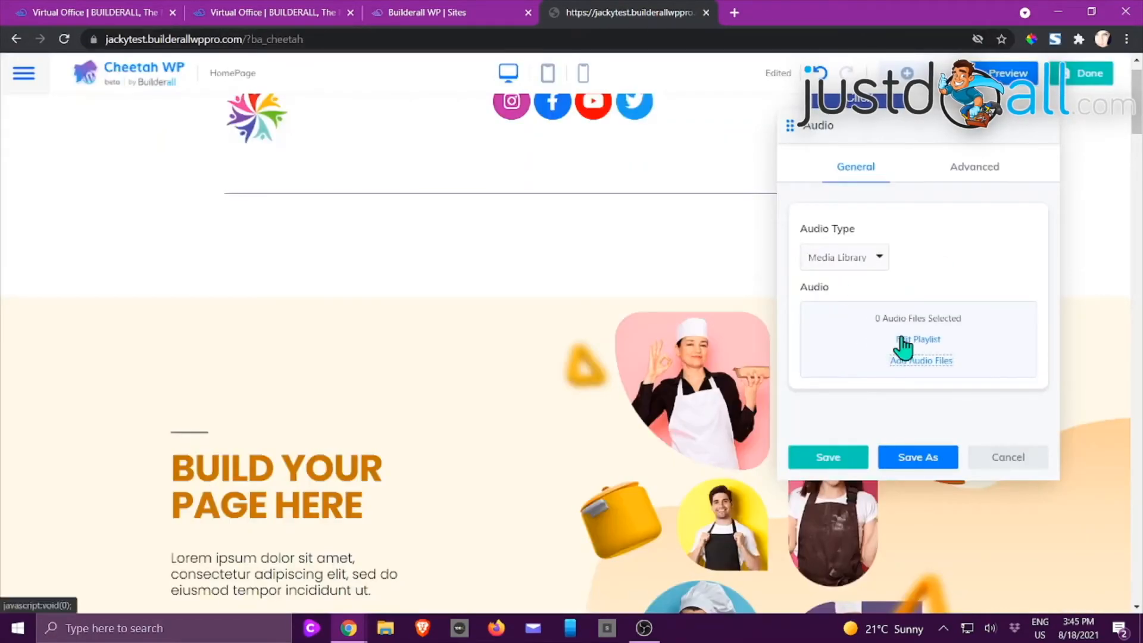
Review the Audio element's advanced spacing, visibility and animation settings, and discard the element.
{"action": "left_click", "coordinate": [953, 175]}
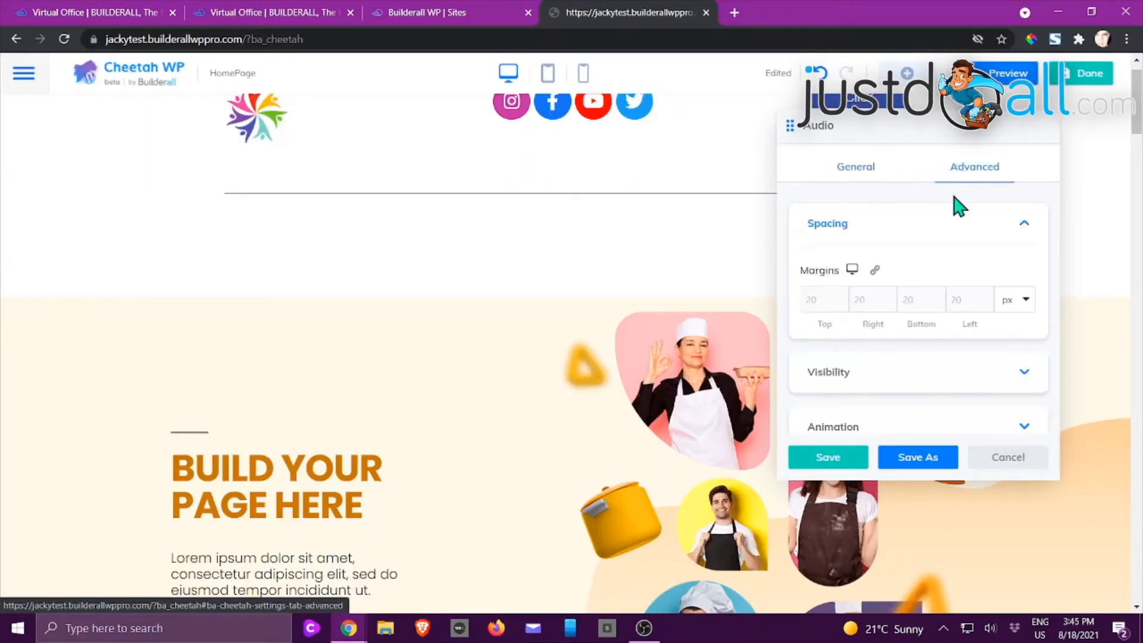
{"action": "scroll", "coordinate": [980, 354], "scroll_direction": "down", "scroll_amount": 2}
{"action": "scroll", "coordinate": [985, 352], "scroll_direction": "down", "scroll_amount": 1}
{"action": "scroll", "coordinate": [990, 345], "scroll_direction": "up", "scroll_amount": 3}
{"action": "left_click", "coordinate": [1019, 460]}
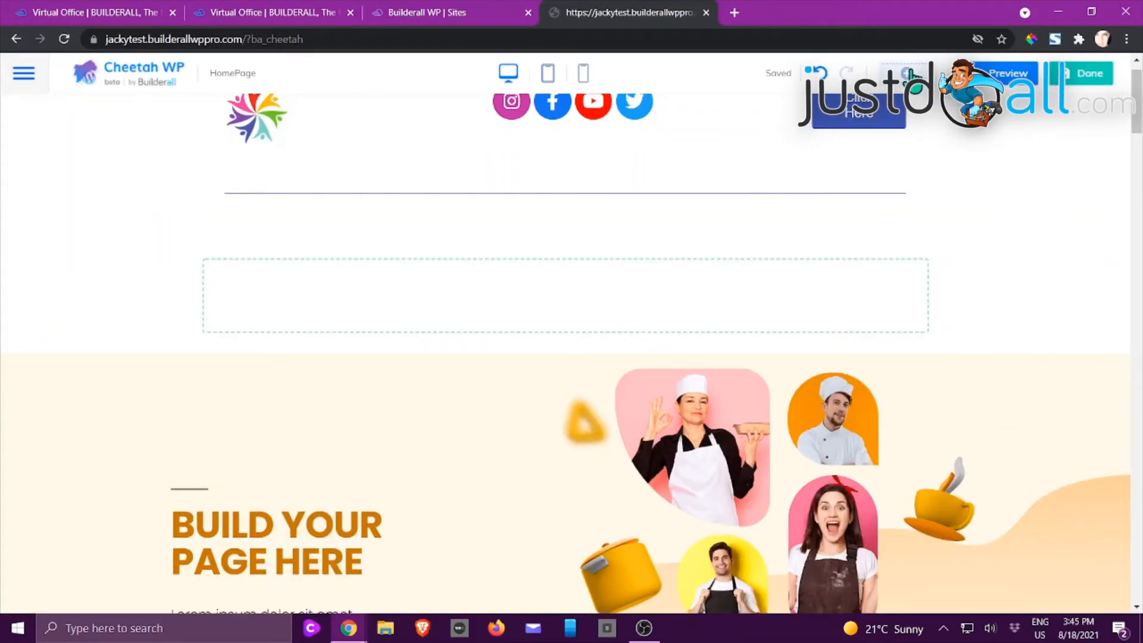
Look over the Media and Basic groups in the page builder's element list.
{"action": "left_click", "coordinate": [909, 73]}
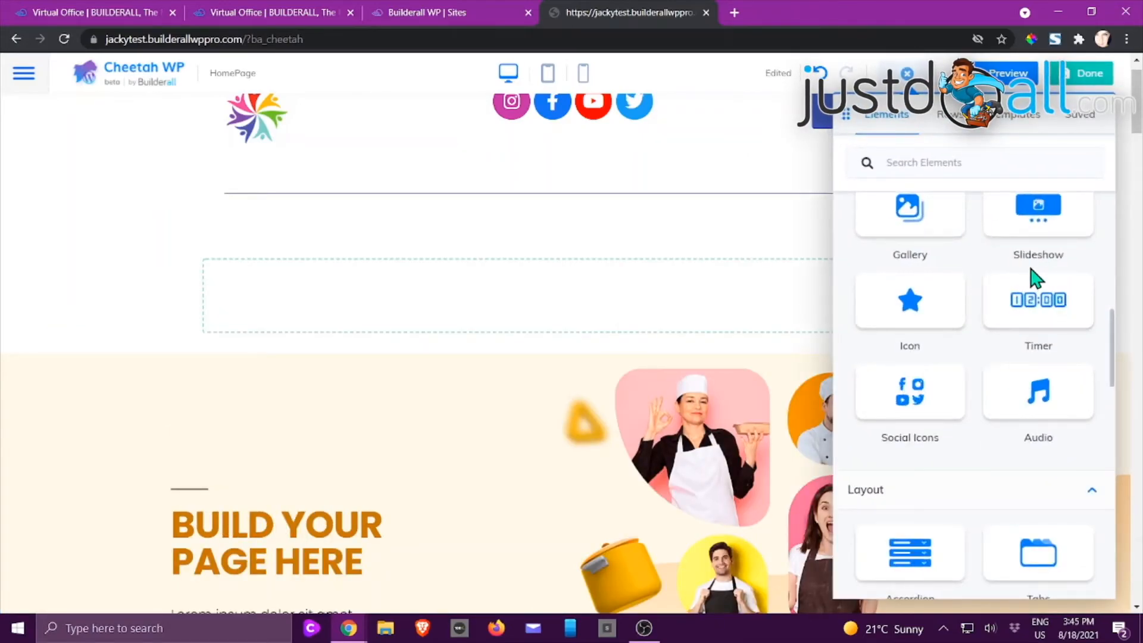
{"action": "scroll", "coordinate": [1032, 278], "scroll_direction": "up", "scroll_amount": 3}
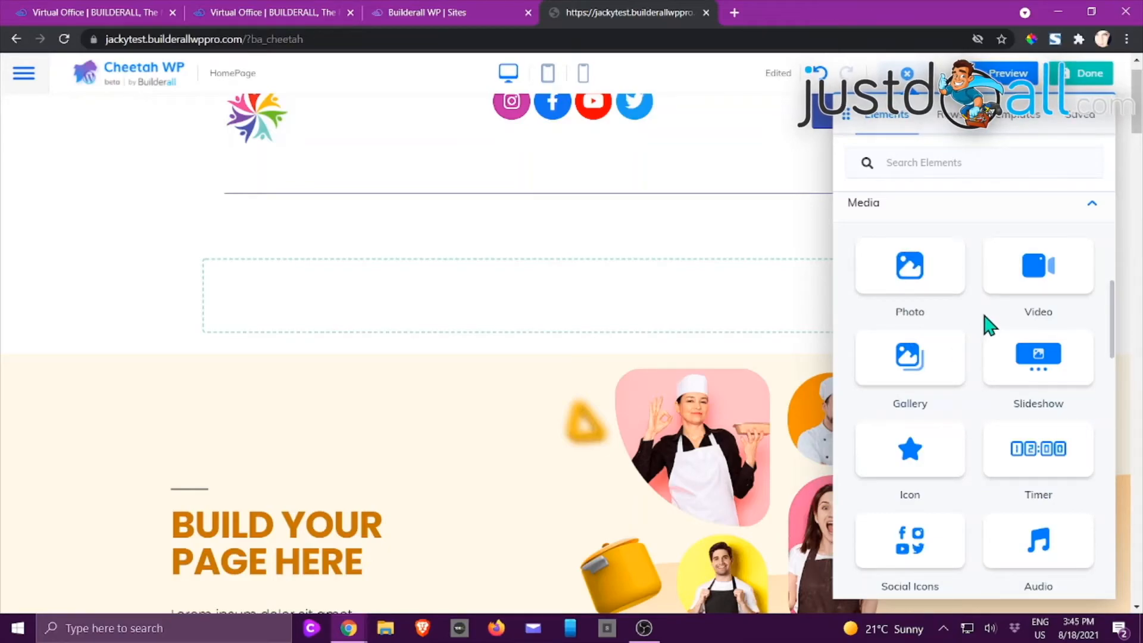
{"action": "key", "text": "alt+Tab"}
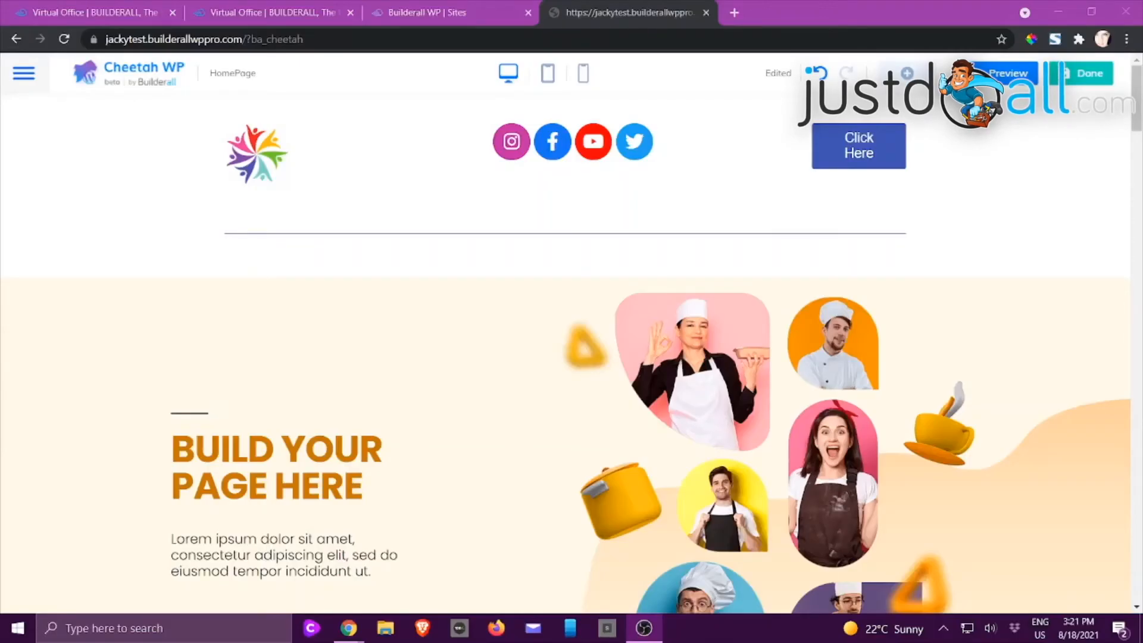
{"action": "key", "text": "alt+Tab"}
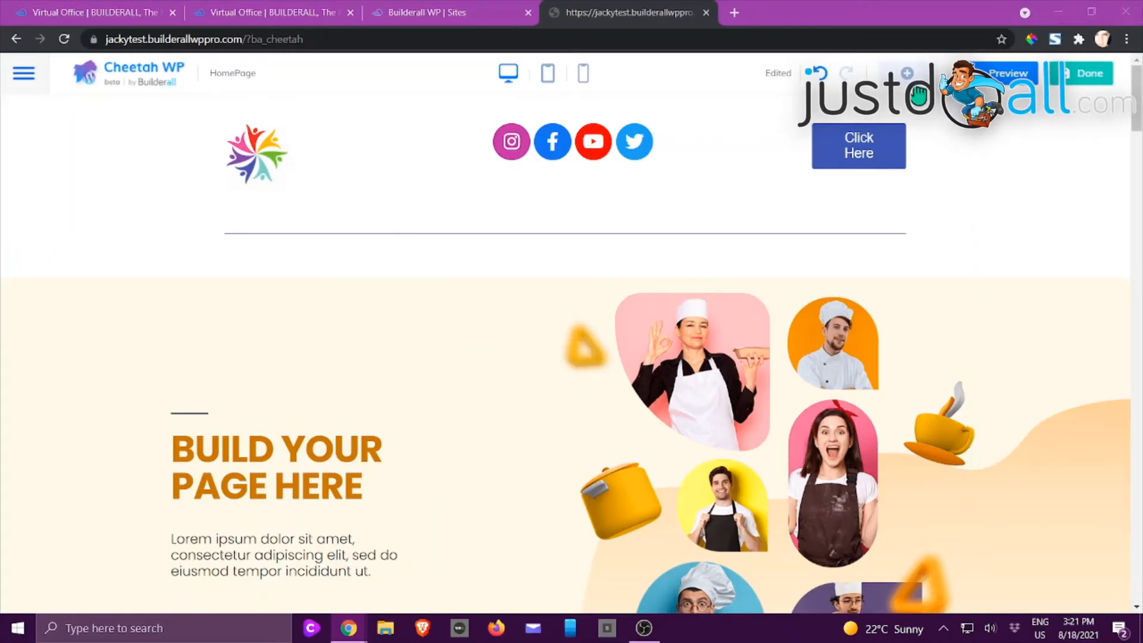
{"action": "left_click", "coordinate": [906, 73]}
{"action": "scroll", "coordinate": [949, 245], "scroll_direction": "up", "scroll_amount": 3}
{"action": "scroll", "coordinate": [949, 245], "scroll_direction": "down", "scroll_amount": 1}
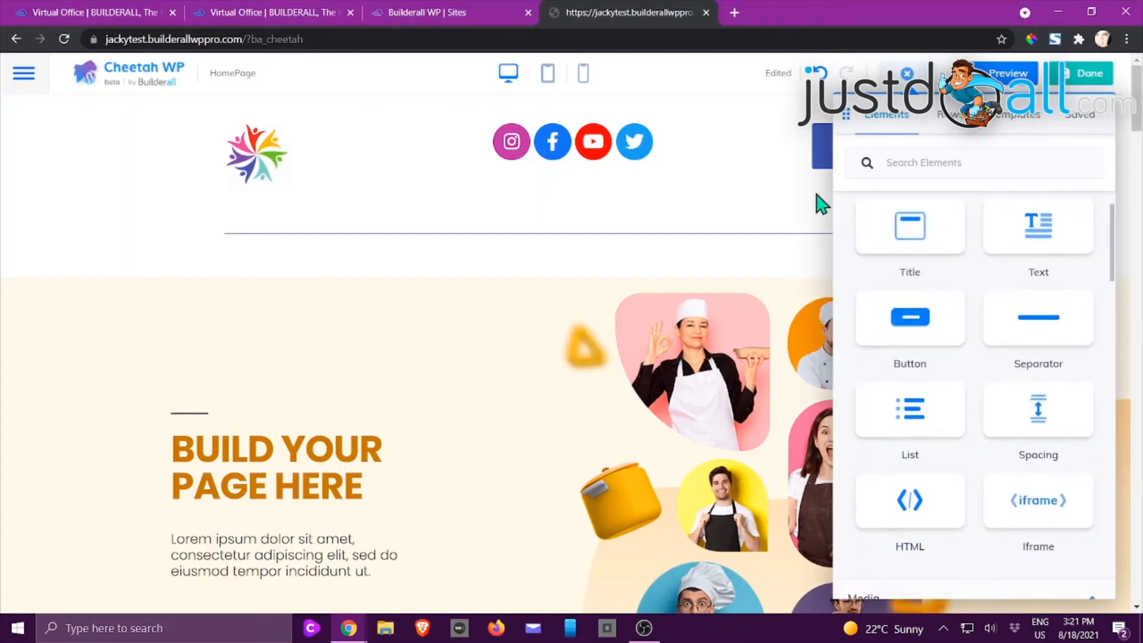
{"action": "scroll", "coordinate": [1066, 250], "scroll_direction": "up", "scroll_amount": 1}
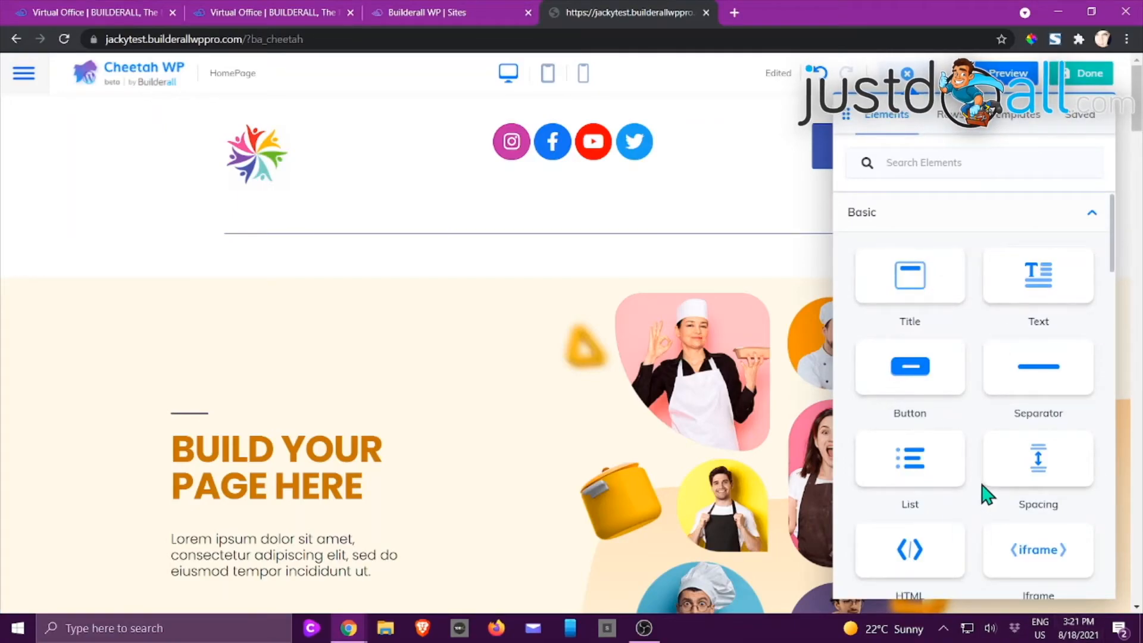
Inspect the general settings of the chef collage photo and the content settings of the BUILD YOUR PAGE HERE heading.
{"action": "left_click", "coordinate": [722, 390]}
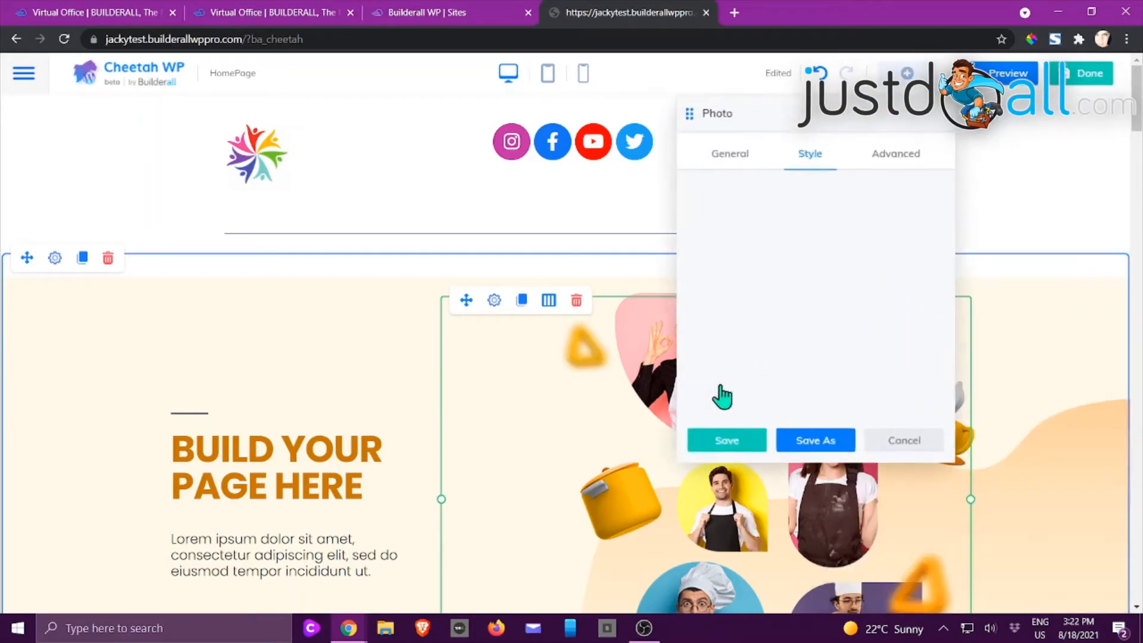
{"action": "left_click", "coordinate": [729, 156]}
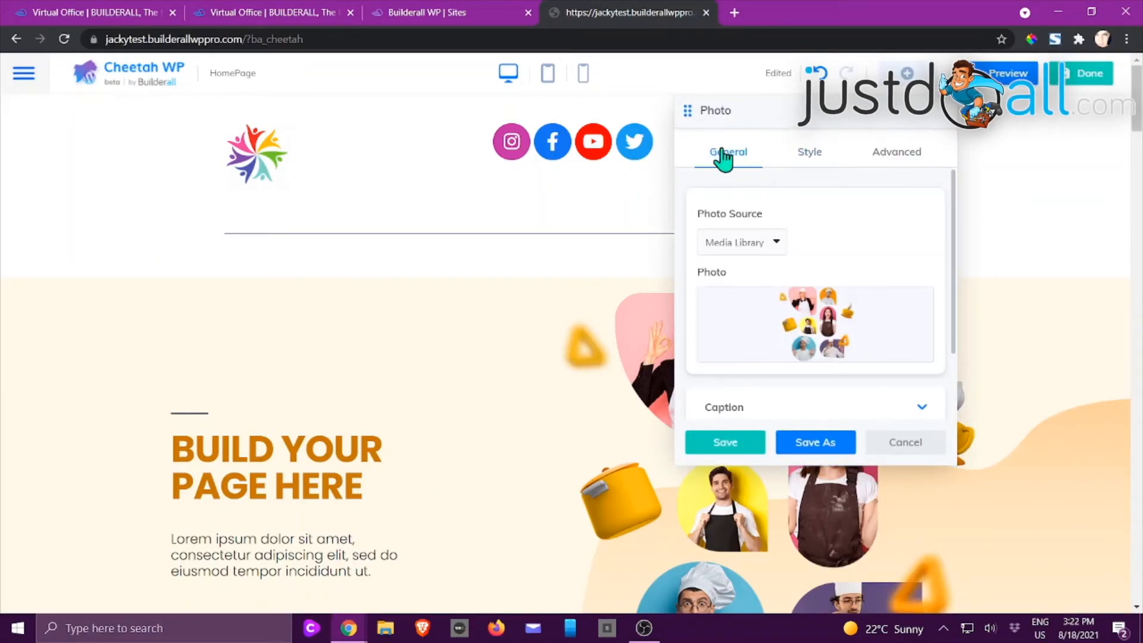
{"action": "left_click", "coordinate": [264, 463]}
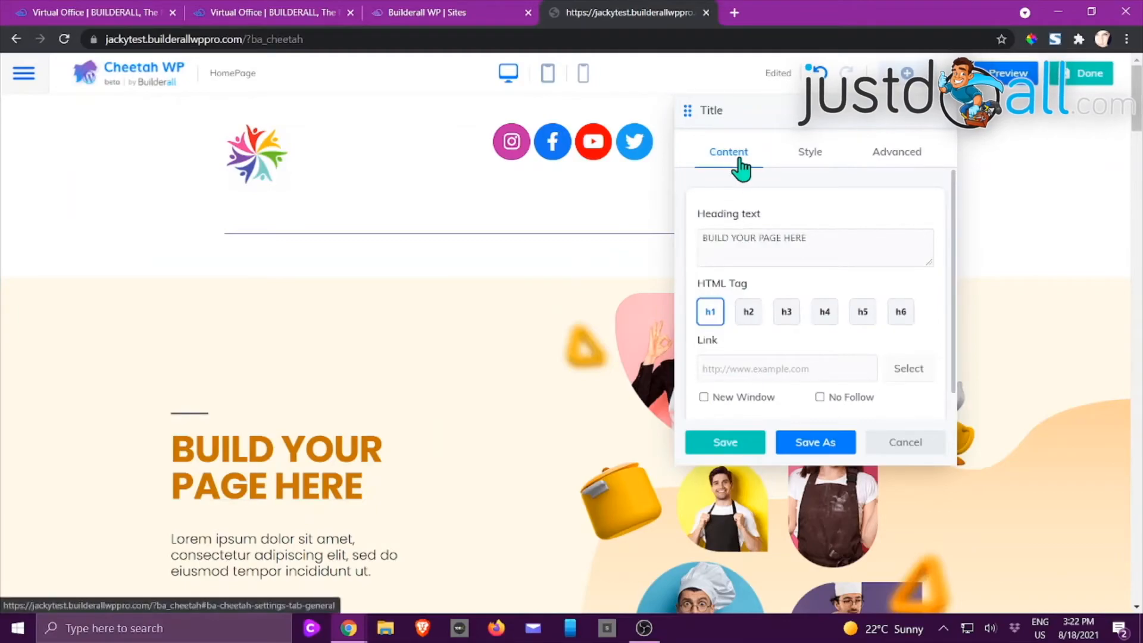
Close the heading settings unchanged and add a Title element in a new row between the header separator and the chef section.
{"action": "left_click", "coordinate": [910, 445]}
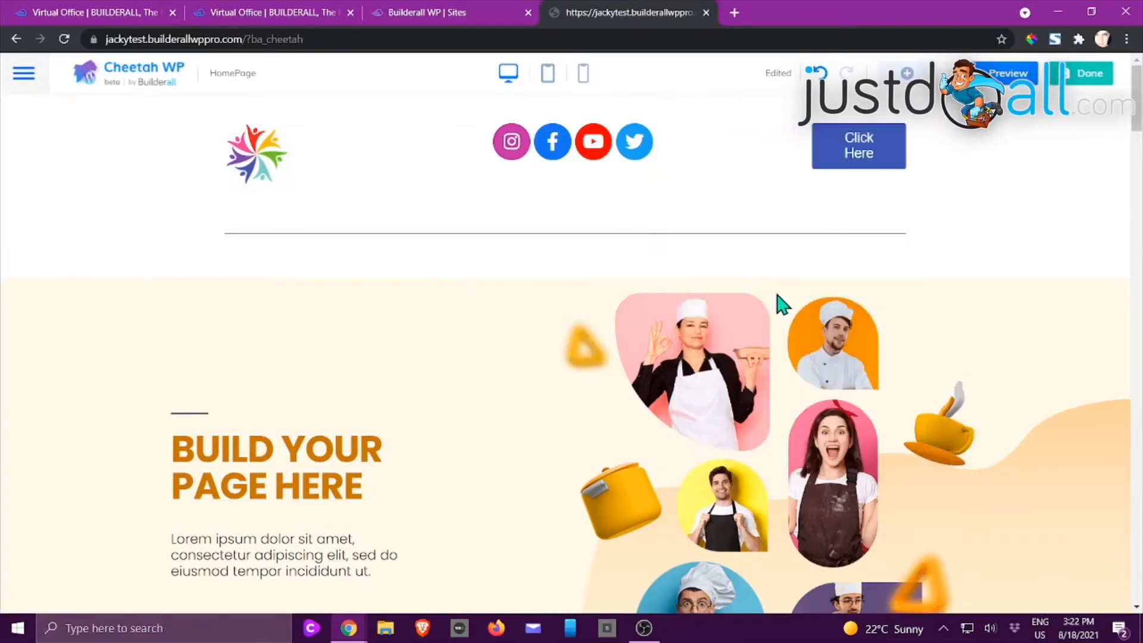
{"action": "left_click", "coordinate": [911, 82]}
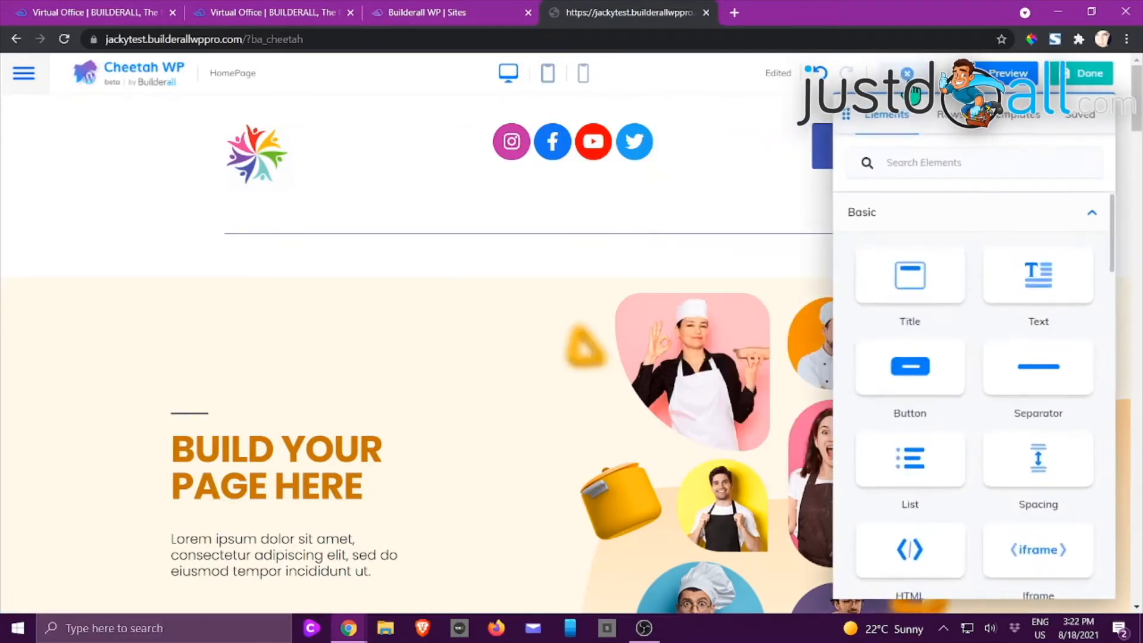
{"action": "left_click_drag", "start_coordinate": [918, 275], "coordinate": [517, 314]}
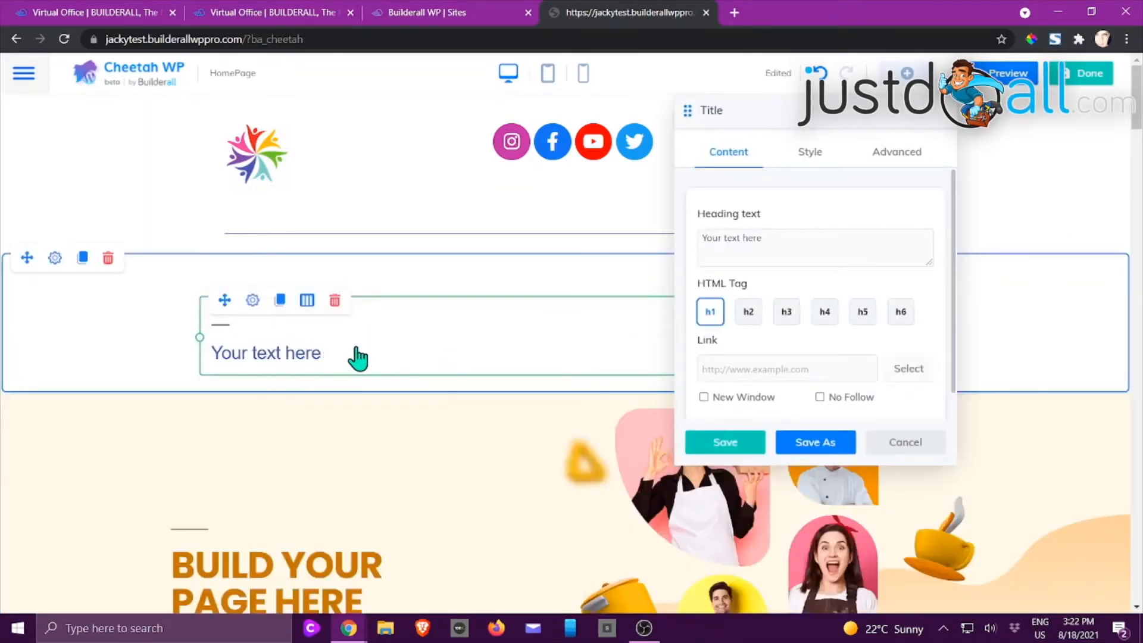
Review the new Title element's content settings: heading text, HTML tag choices and link options.
{"action": "left_click", "coordinate": [792, 240]}
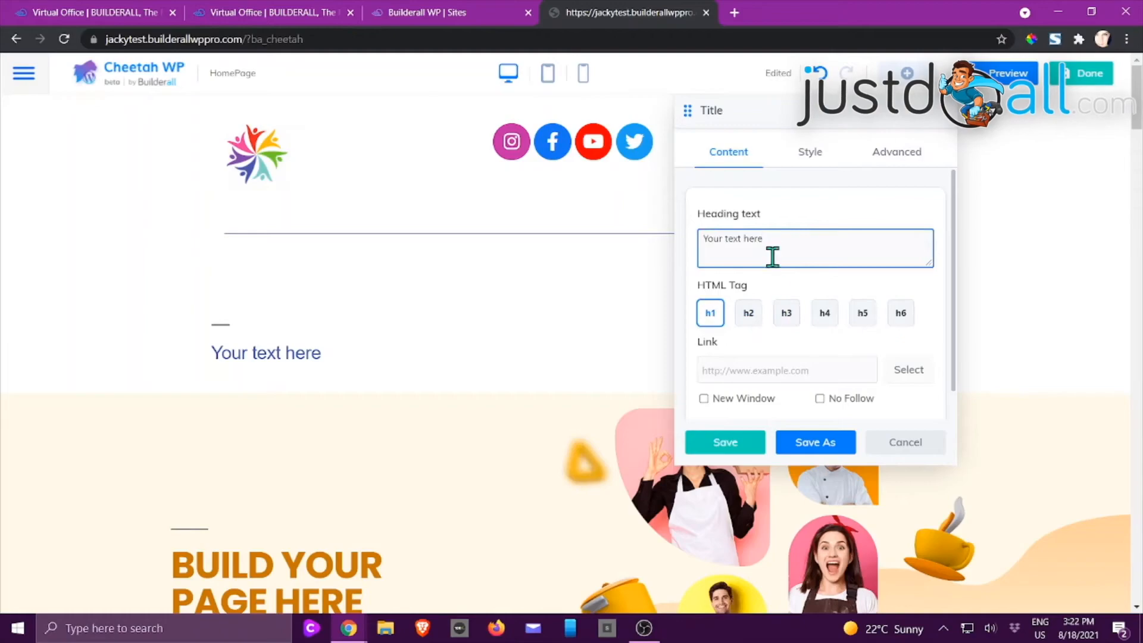
{"action": "left_click", "coordinate": [748, 315]}
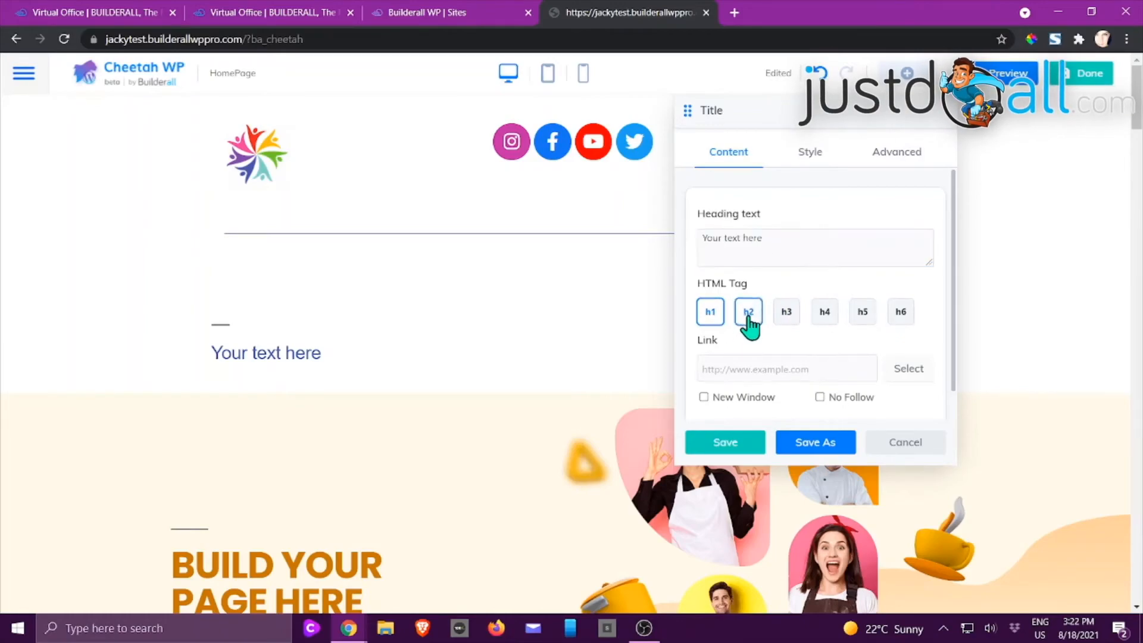
{"action": "left_click", "coordinate": [788, 325]}
{"action": "left_click", "coordinate": [712, 320]}
{"action": "left_click", "coordinate": [819, 324]}
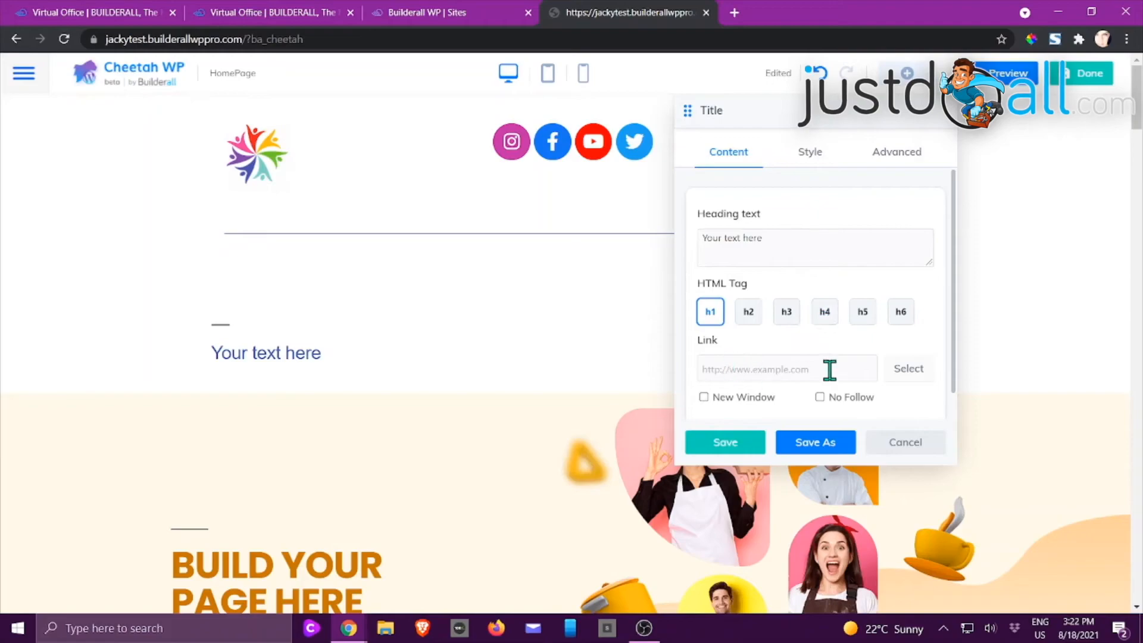
{"action": "scroll", "coordinate": [845, 366], "scroll_direction": "down", "scroll_amount": 1}
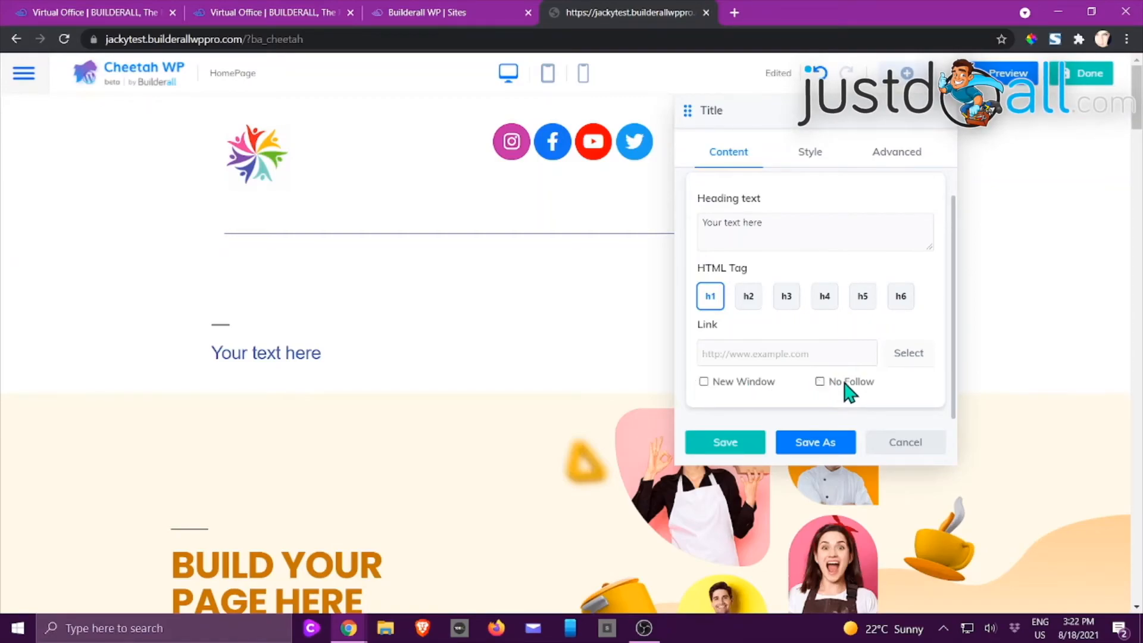
{"action": "scroll", "coordinate": [824, 339], "scroll_direction": "up", "scroll_amount": 1}
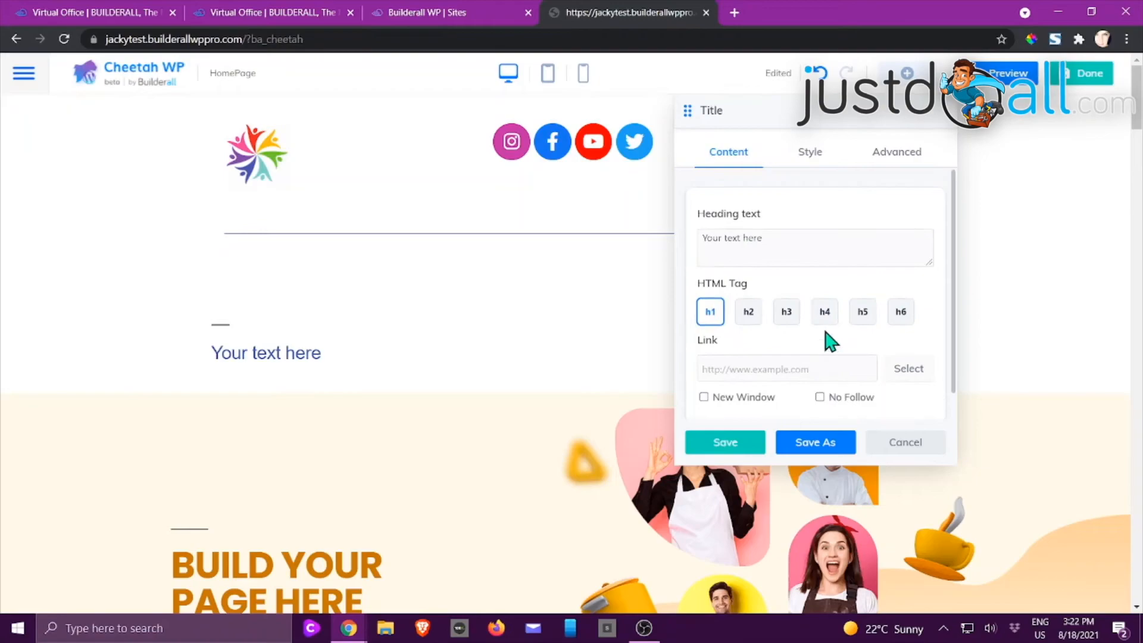
Inspect the Title element's style settings, covering color, font, style and spacing, and text shadow.
{"action": "left_click", "coordinate": [809, 152]}
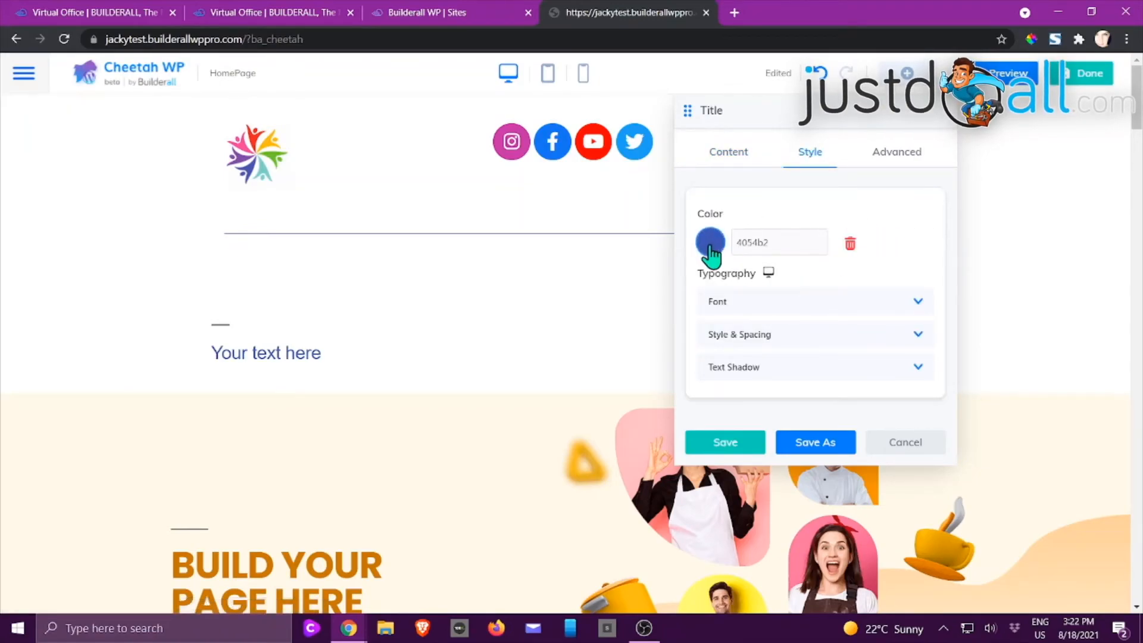
{"action": "left_click", "coordinate": [717, 305]}
{"action": "scroll", "coordinate": [758, 345], "scroll_direction": "down", "scroll_amount": 2}
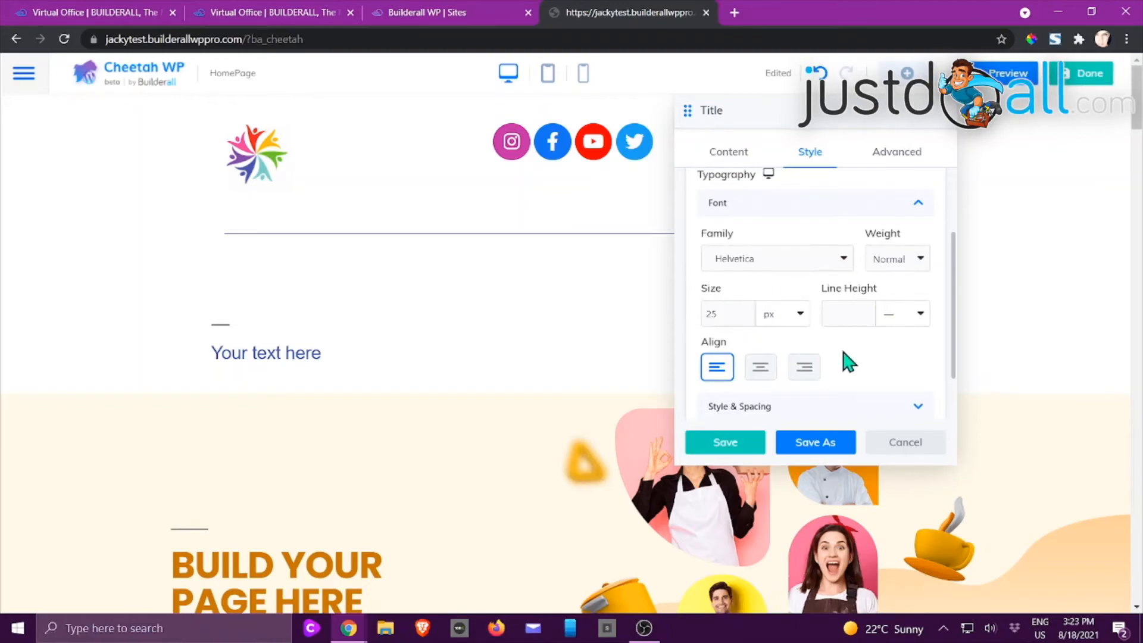
{"action": "scroll", "coordinate": [859, 313], "scroll_direction": "down", "scroll_amount": 2}
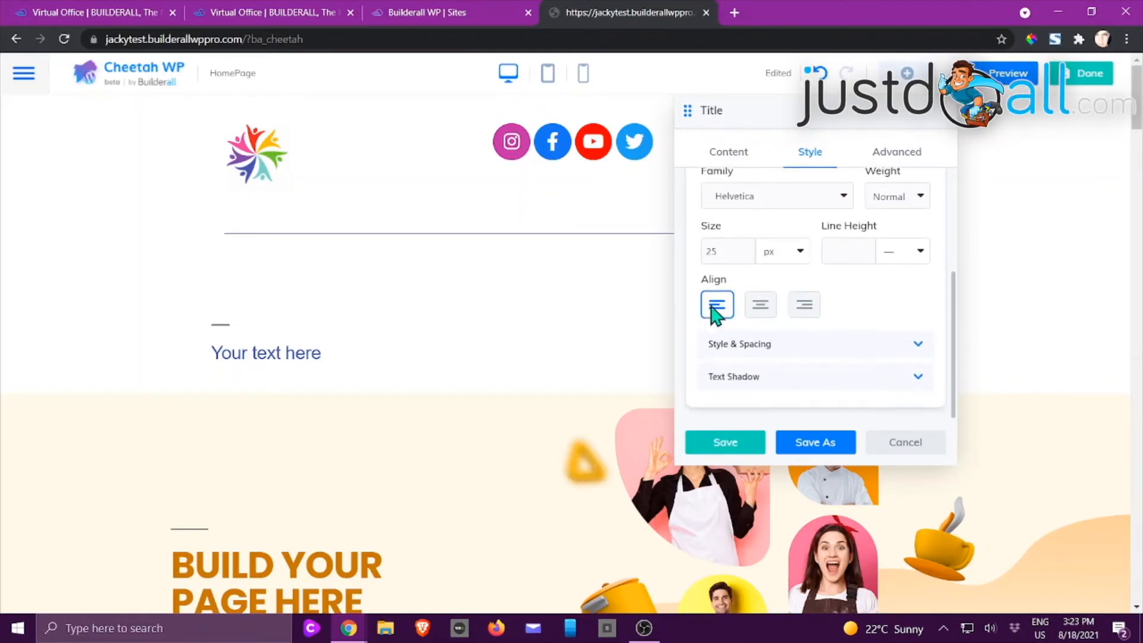
{"action": "left_click", "coordinate": [753, 350]}
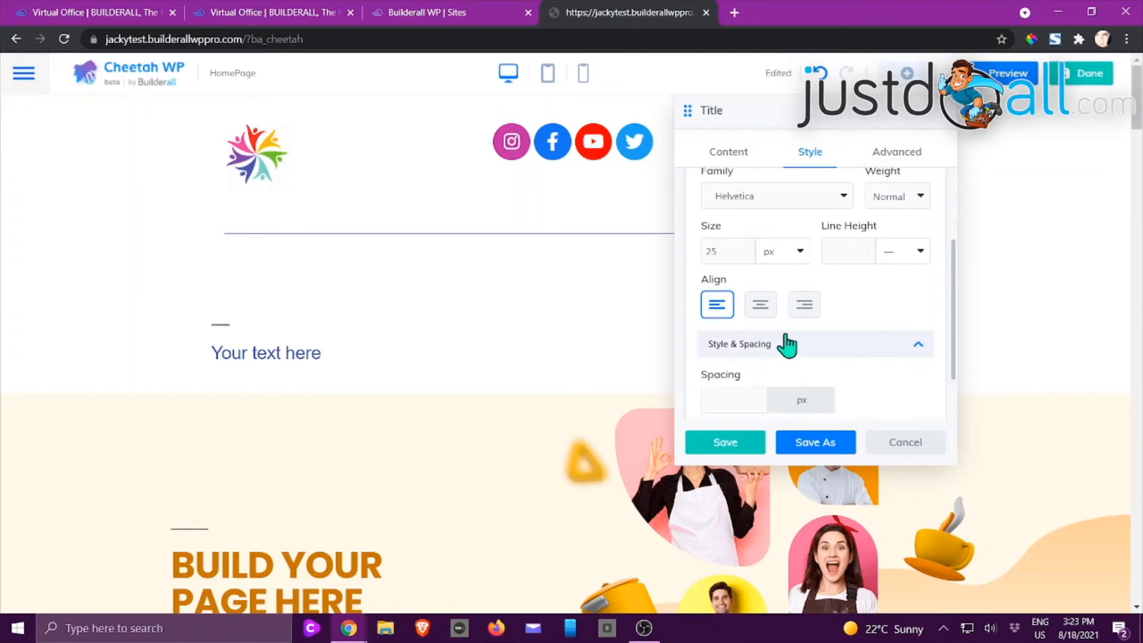
{"action": "scroll", "coordinate": [845, 316], "scroll_direction": "down", "scroll_amount": 3}
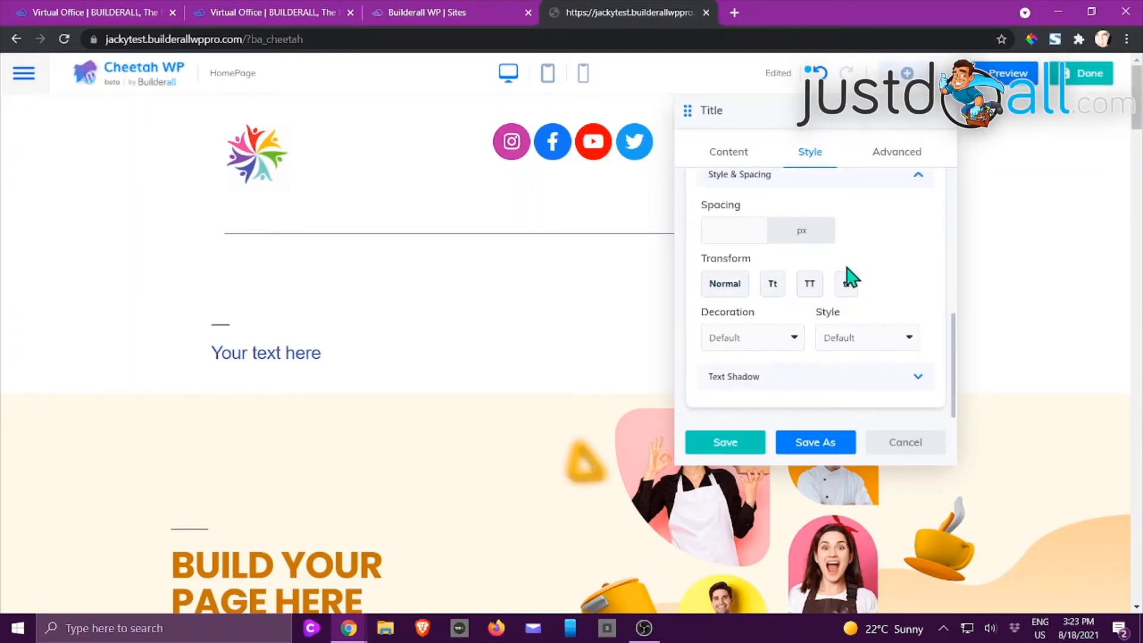
{"action": "left_click", "coordinate": [760, 380]}
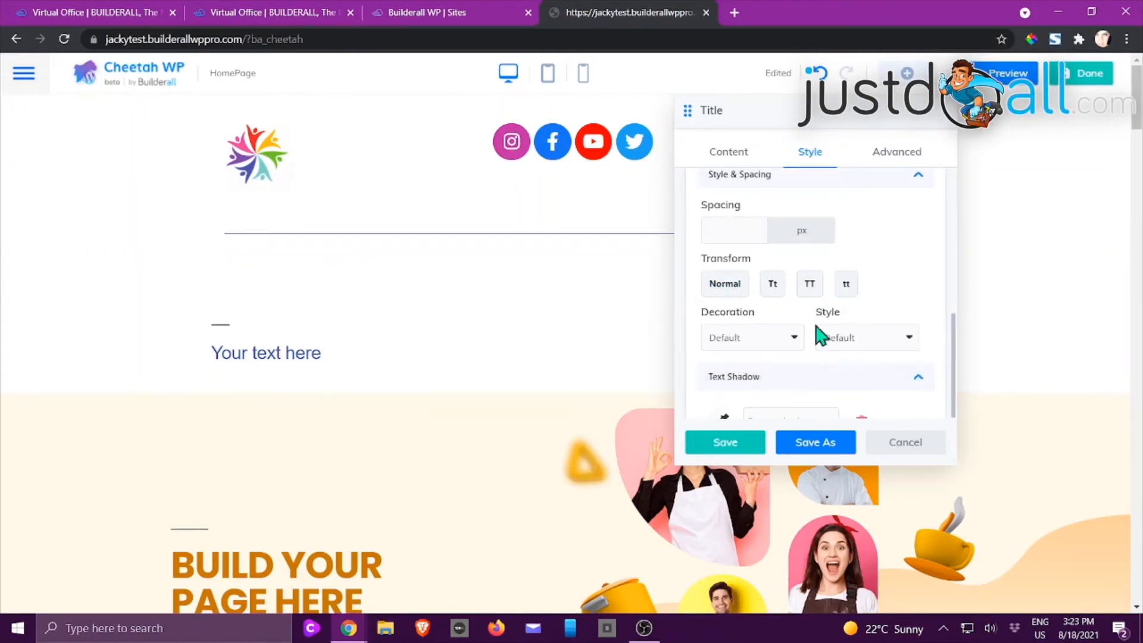
{"action": "scroll", "coordinate": [833, 315], "scroll_direction": "down", "scroll_amount": 3}
{"action": "scroll", "coordinate": [854, 315], "scroll_direction": "up", "scroll_amount": 5}
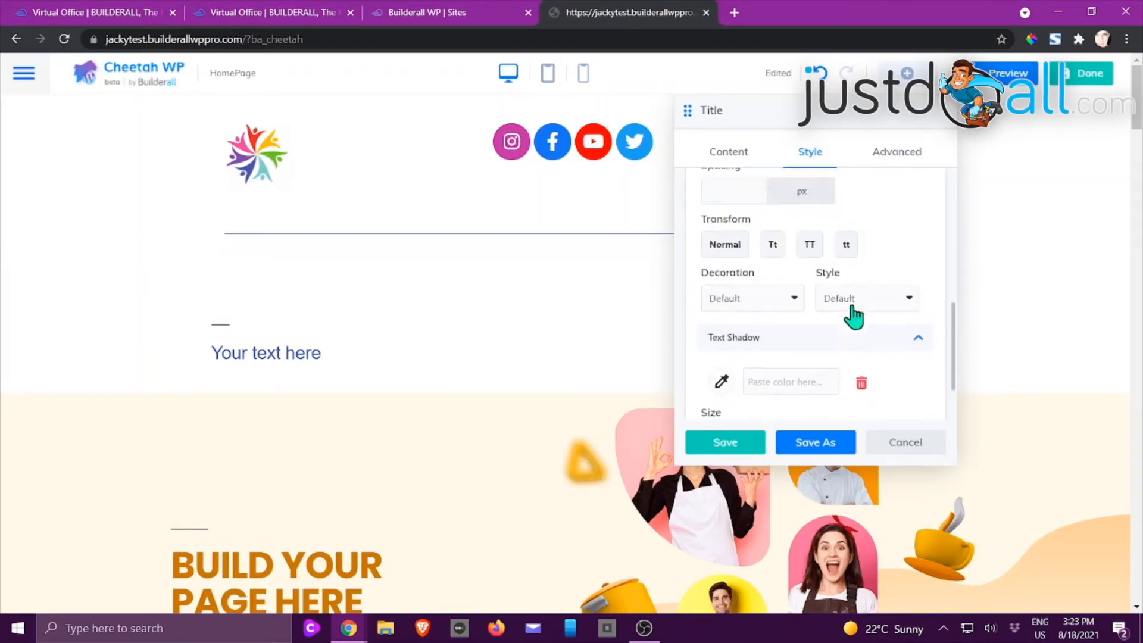
Review the Title element's advanced spacing margins and its visibility choices for breakpoint and display.
{"action": "left_click", "coordinate": [891, 156]}
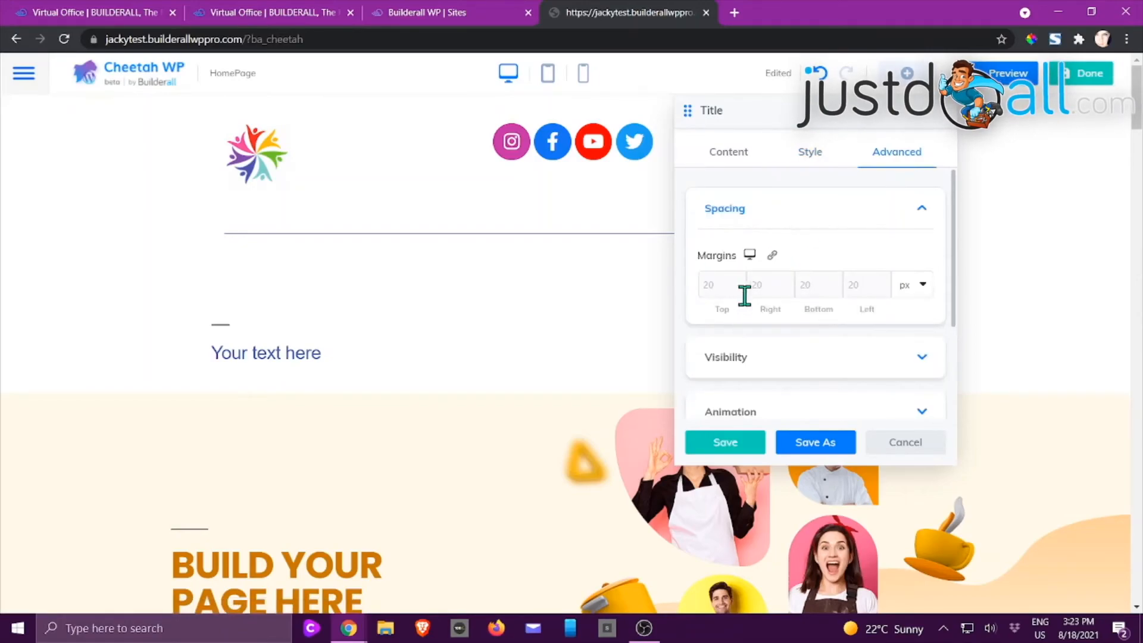
{"action": "scroll", "coordinate": [739, 296], "scroll_direction": "down", "scroll_amount": 2}
{"action": "left_click", "coordinate": [811, 268]}
{"action": "scroll", "coordinate": [812, 264], "scroll_direction": "up", "scroll_amount": 1}
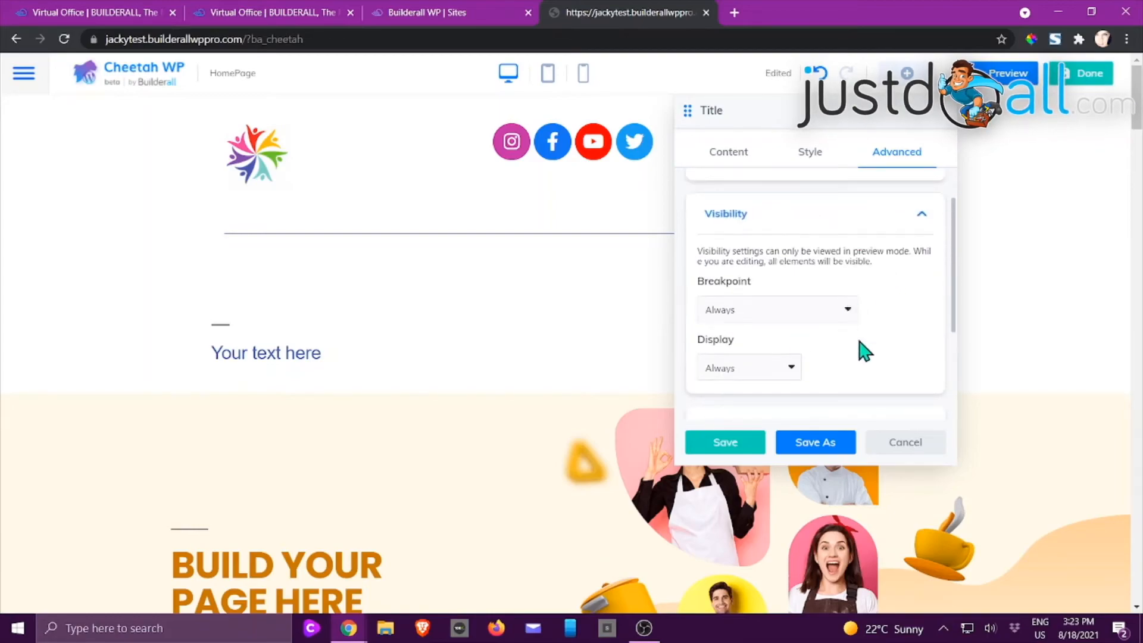
{"action": "left_click", "coordinate": [847, 311]}
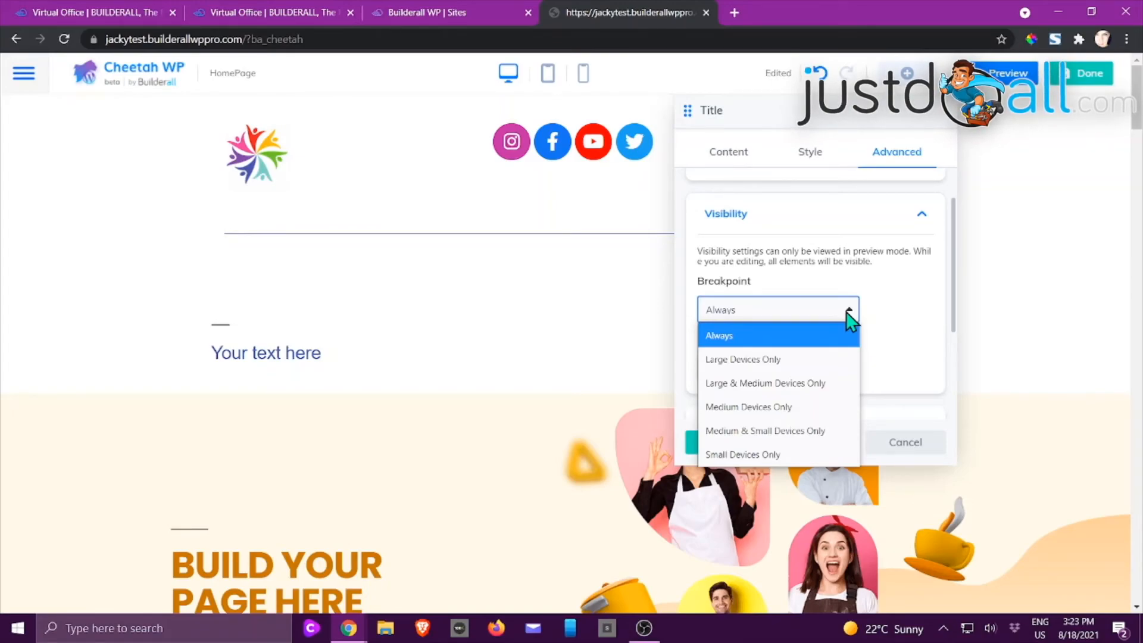
{"action": "left_click", "coordinate": [845, 311]}
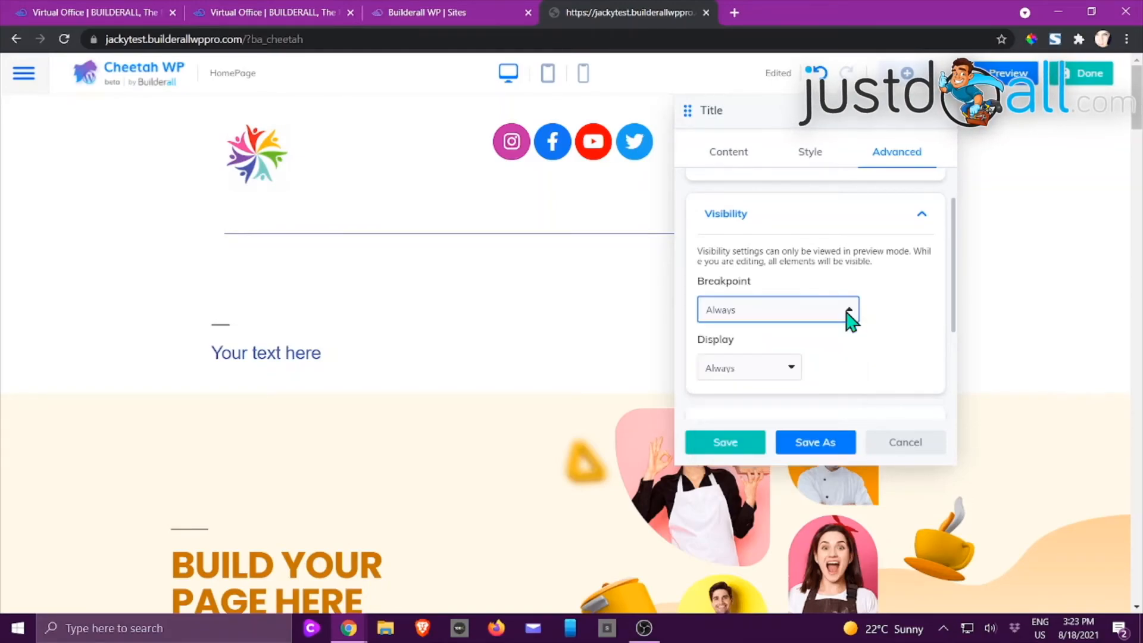
{"action": "left_click", "coordinate": [794, 375]}
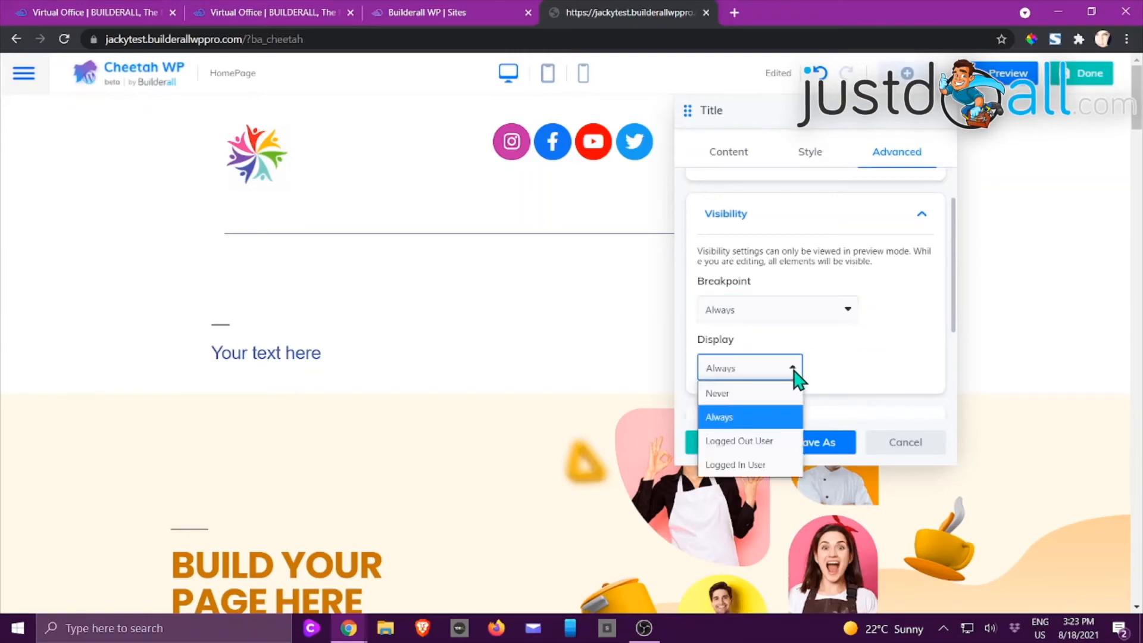
{"action": "left_click", "coordinate": [794, 375]}
Look over the Title element's animation settings and the list of available animation effects.
{"action": "scroll", "coordinate": [923, 306], "scroll_direction": "down", "scroll_amount": 3}
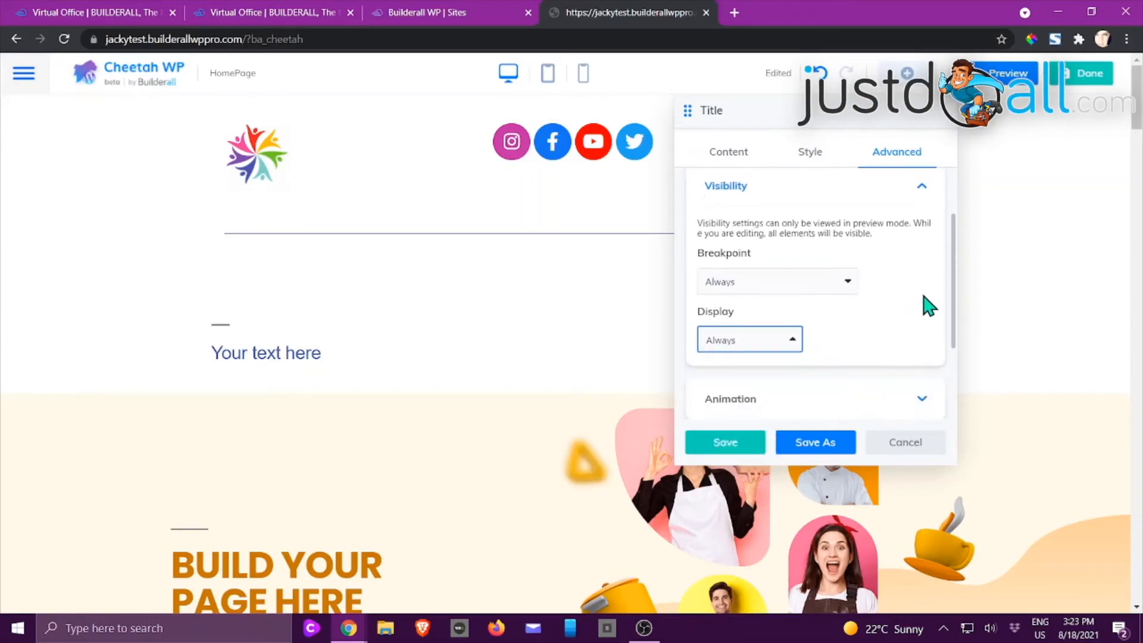
{"action": "left_click", "coordinate": [762, 271]}
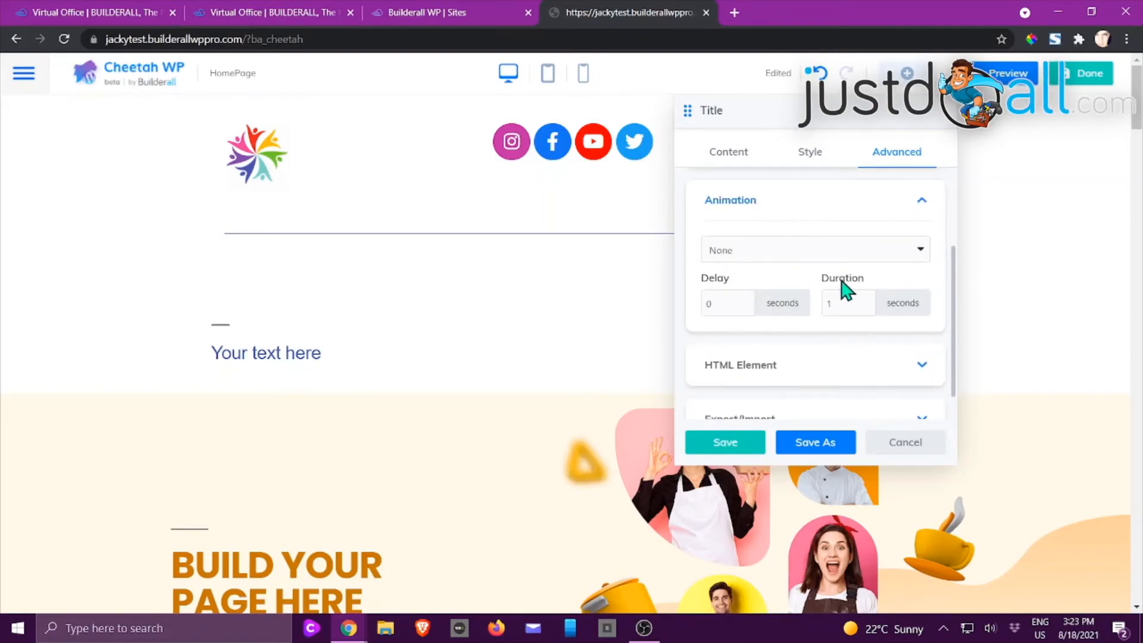
{"action": "left_click", "coordinate": [924, 253]}
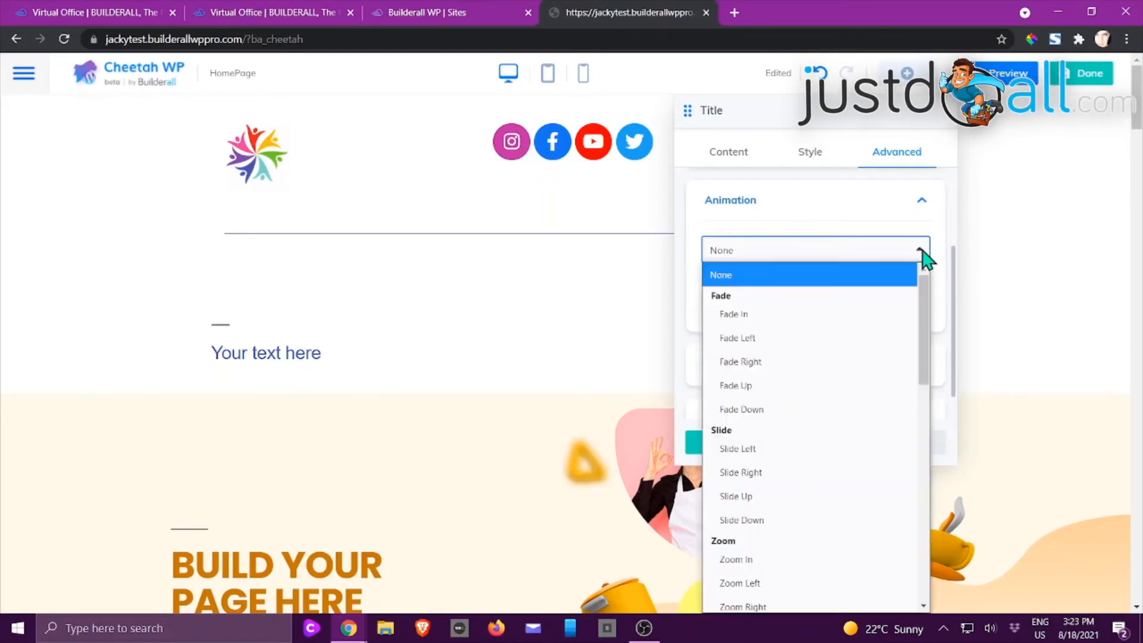
{"action": "left_click", "coordinate": [812, 203]}
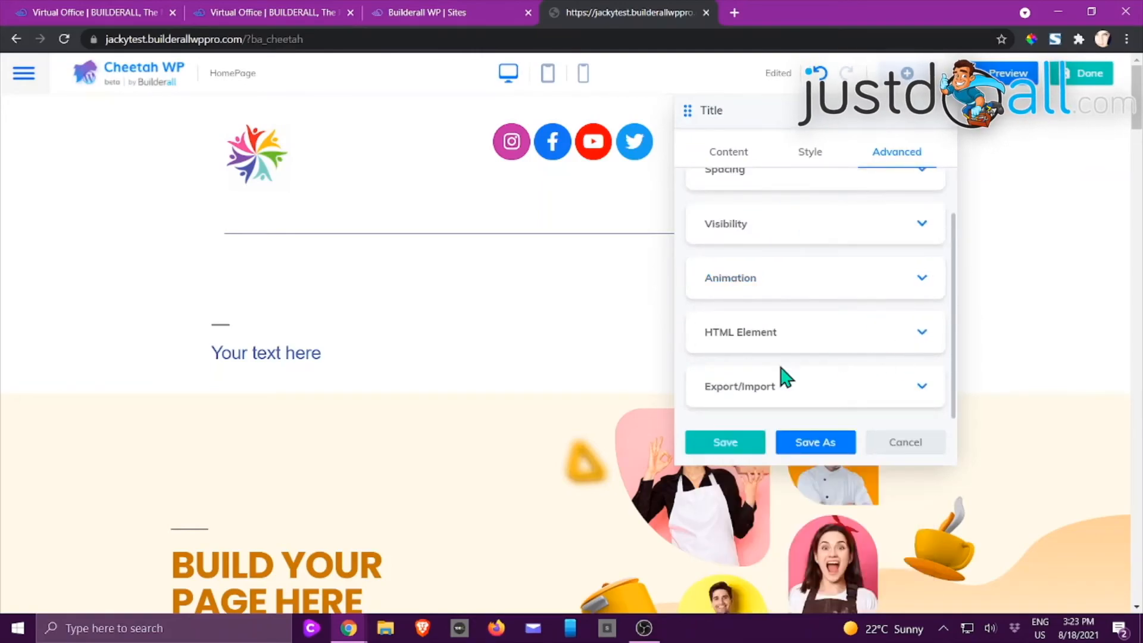
Inspect the Title element's HTML Element and Export/Import settings, and discard the element.
{"action": "left_click", "coordinate": [778, 345]}
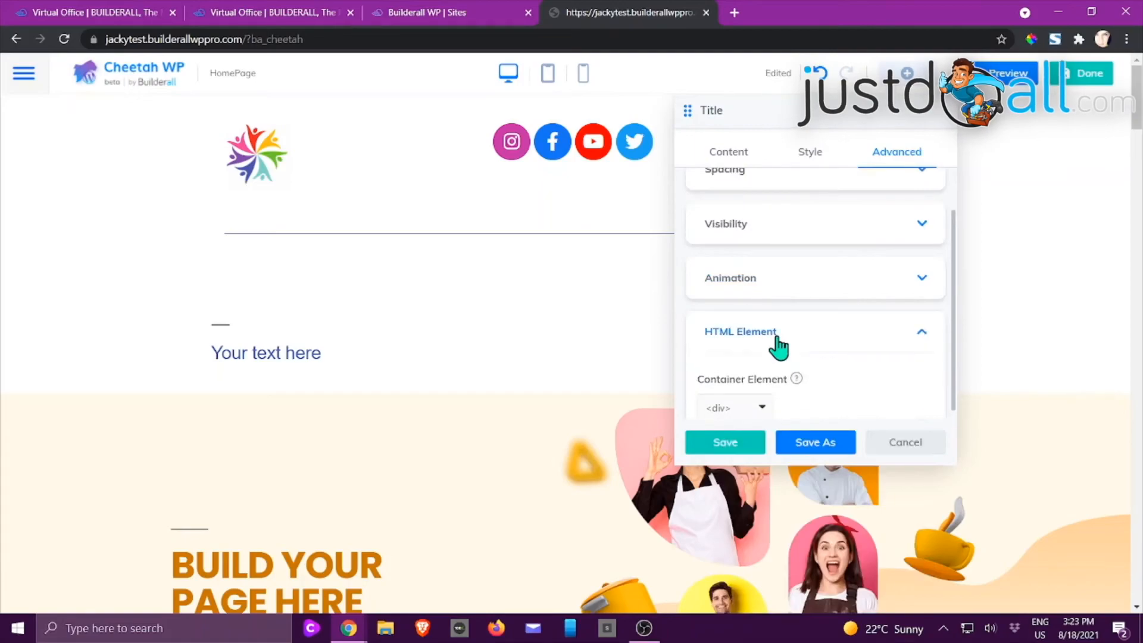
{"action": "scroll", "coordinate": [885, 342], "scroll_direction": "down", "scroll_amount": 2}
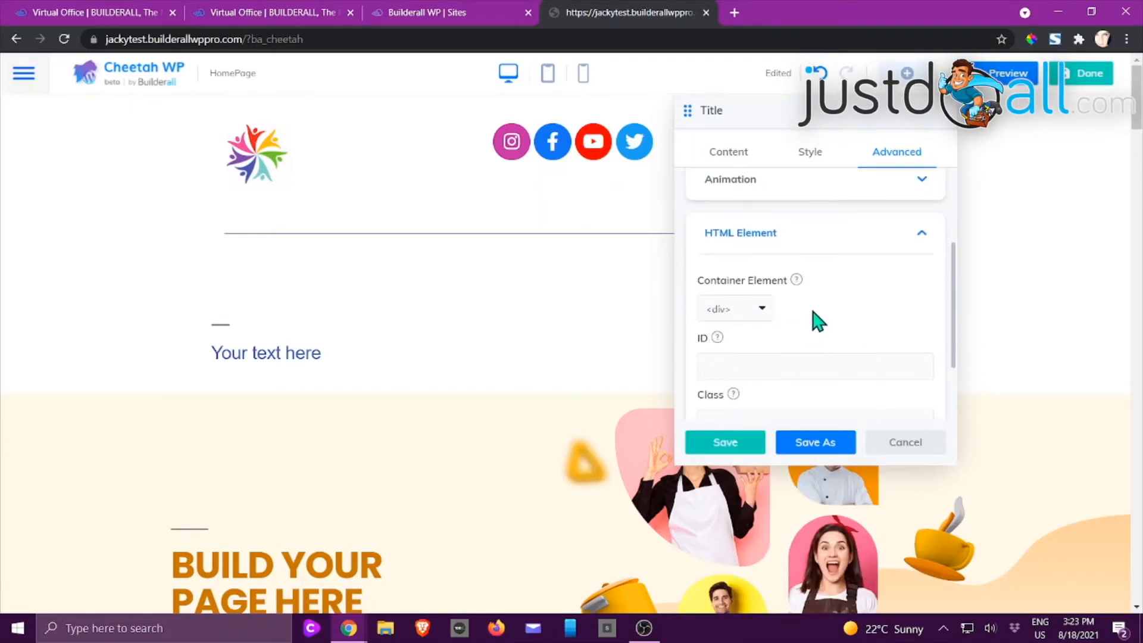
{"action": "scroll", "coordinate": [819, 322], "scroll_direction": "down", "scroll_amount": 1}
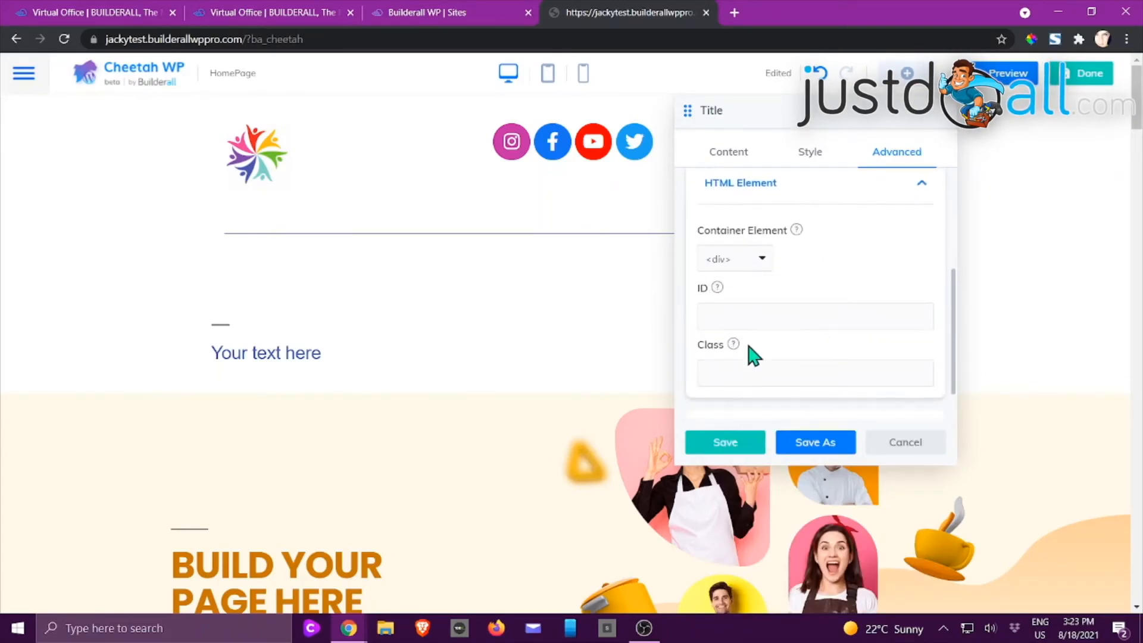
{"action": "left_click", "coordinate": [788, 187]}
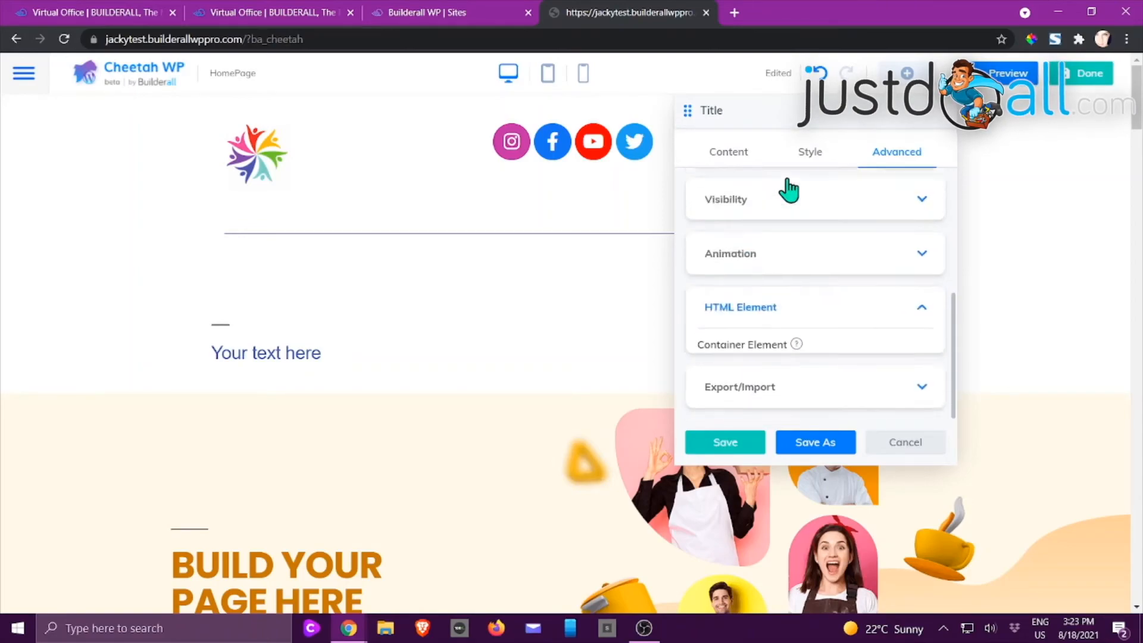
{"action": "left_click", "coordinate": [796, 388]}
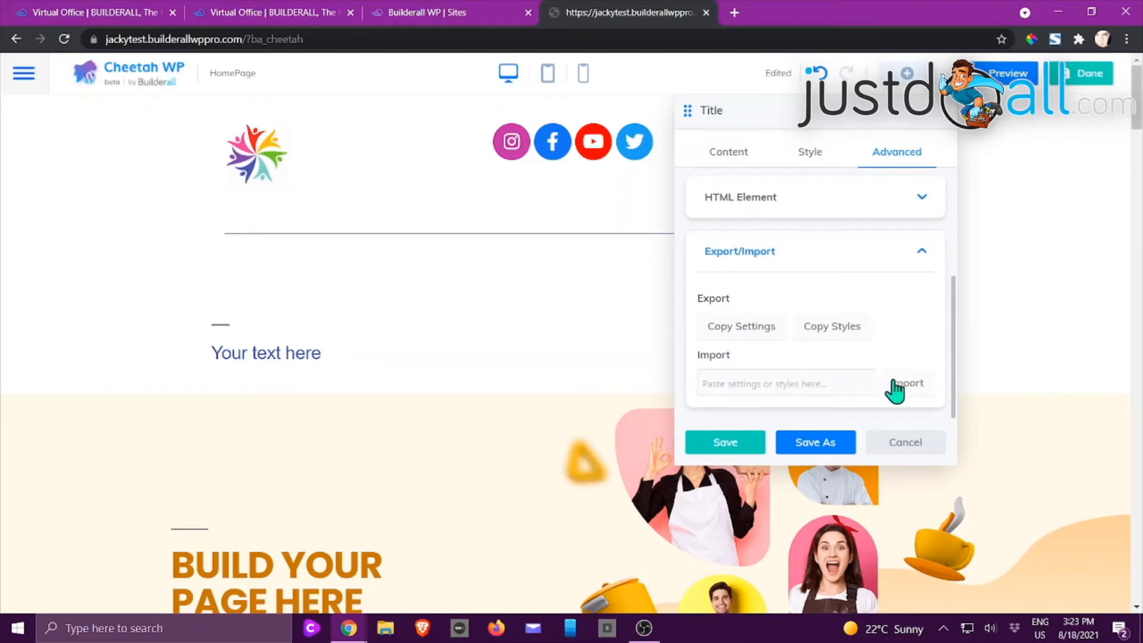
{"action": "scroll", "coordinate": [863, 327], "scroll_direction": "up", "scroll_amount": 3}
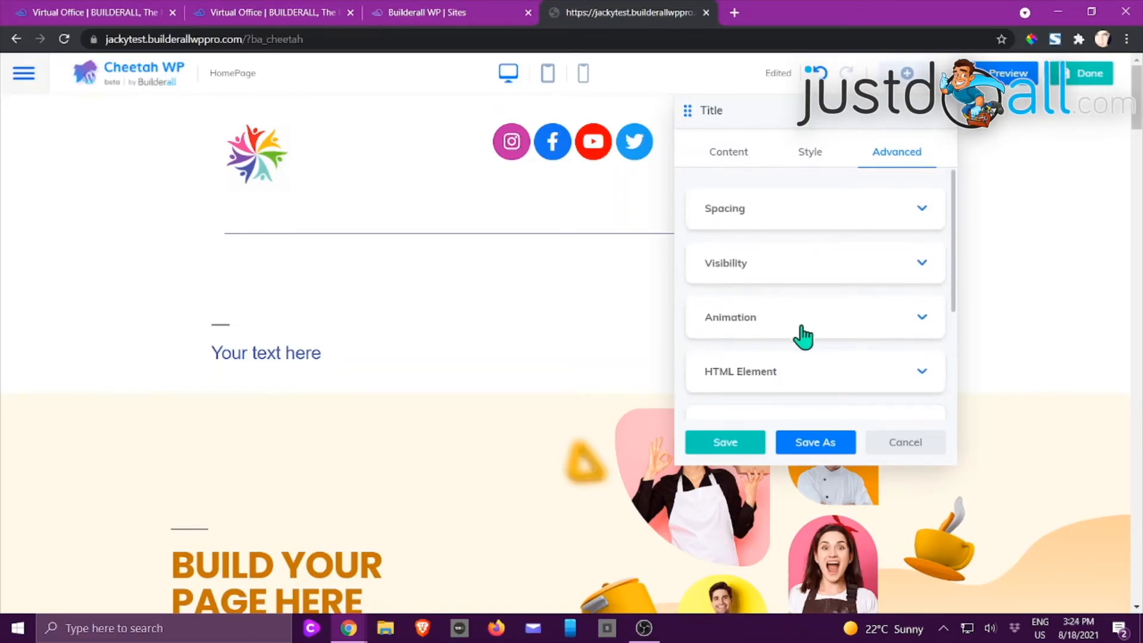
{"action": "left_click", "coordinate": [908, 445]}
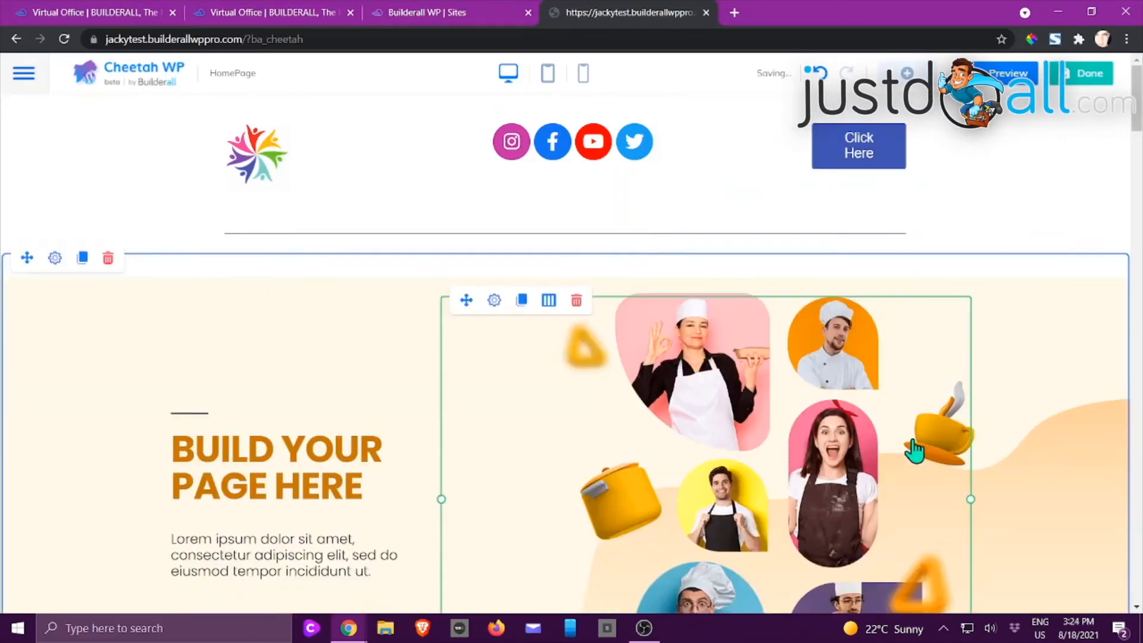
Add a Button element above the BUILD YOUR PAGE HERE heading and show its content settings.
{"action": "left_click", "coordinate": [917, 87]}
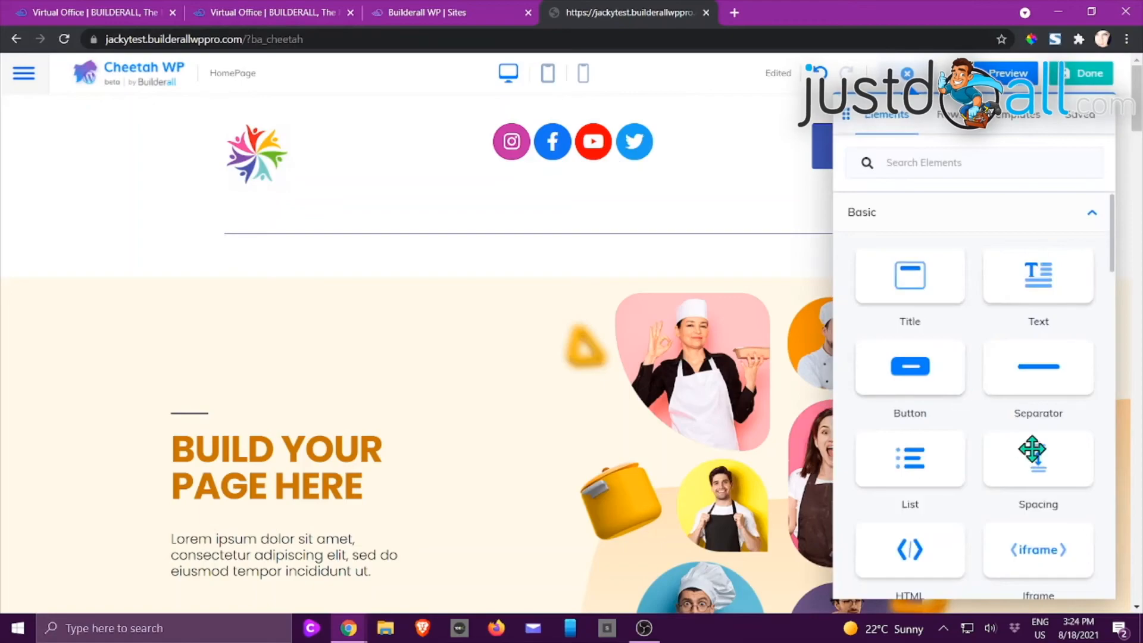
{"action": "scroll", "coordinate": [1011, 297], "scroll_direction": "down", "scroll_amount": 2}
{"action": "left_click_drag", "start_coordinate": [918, 276], "coordinate": [642, 266]}
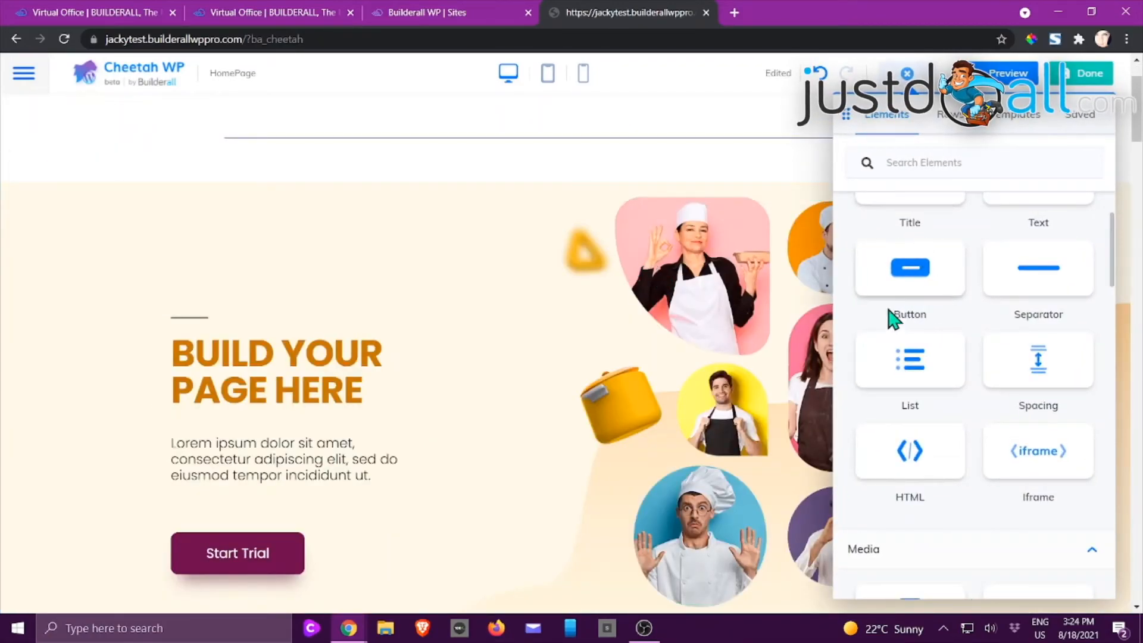
{"action": "left_click_drag", "start_coordinate": [910, 277], "coordinate": [528, 229]}
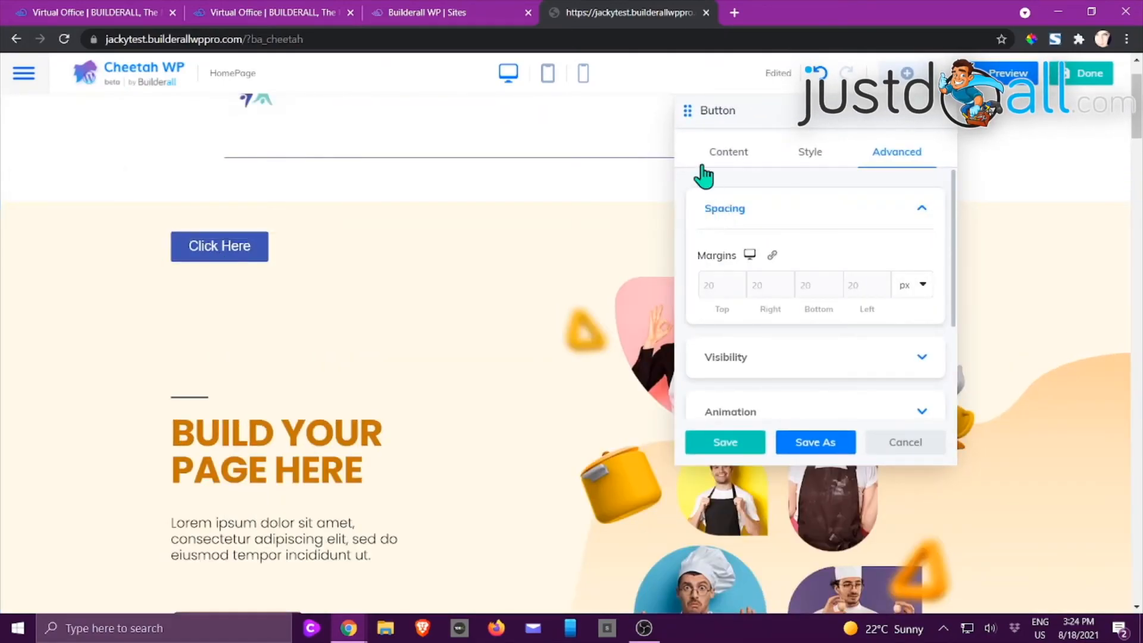
{"action": "left_click", "coordinate": [732, 156]}
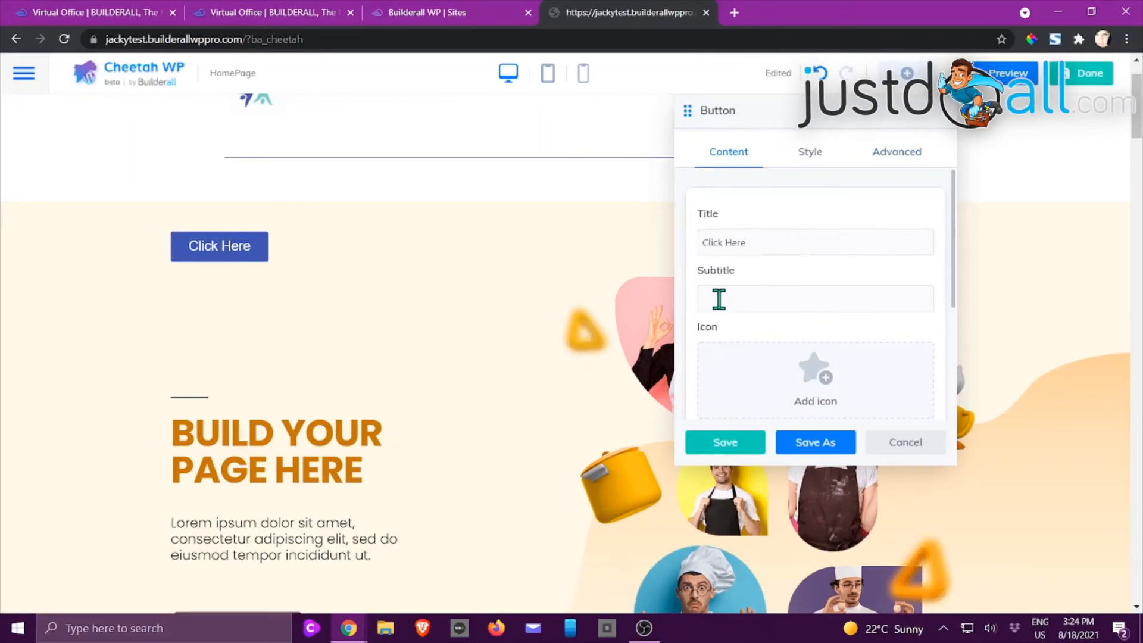
Change the new button's title text to "Buy Now".
{"action": "triple_click", "coordinate": [730, 243]}
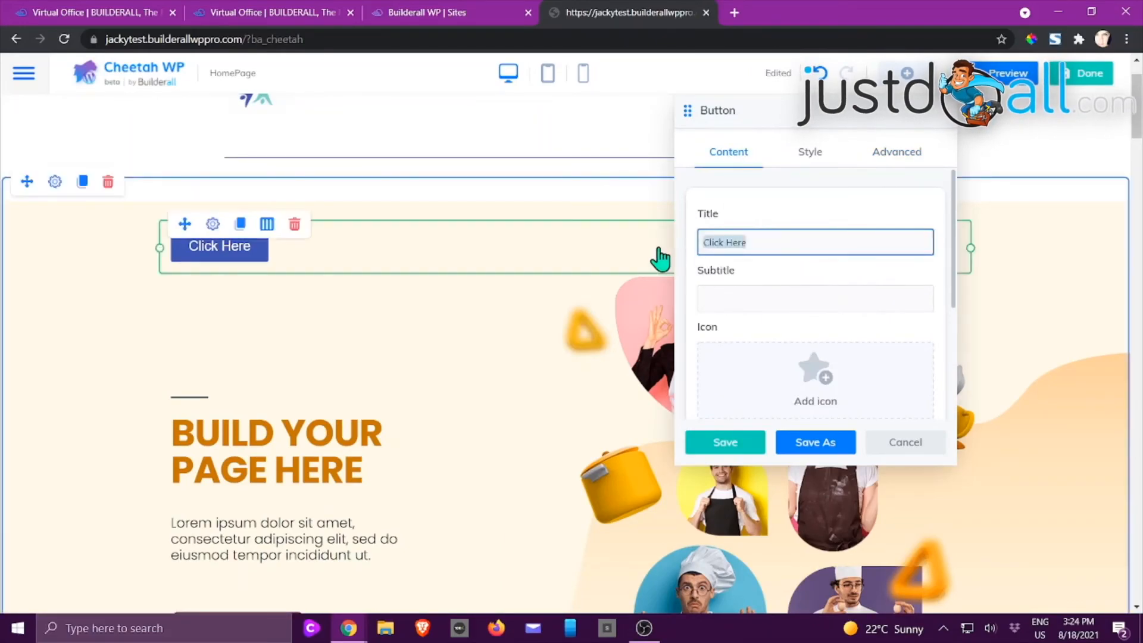
{"action": "type", "text": "Buy nOw"}
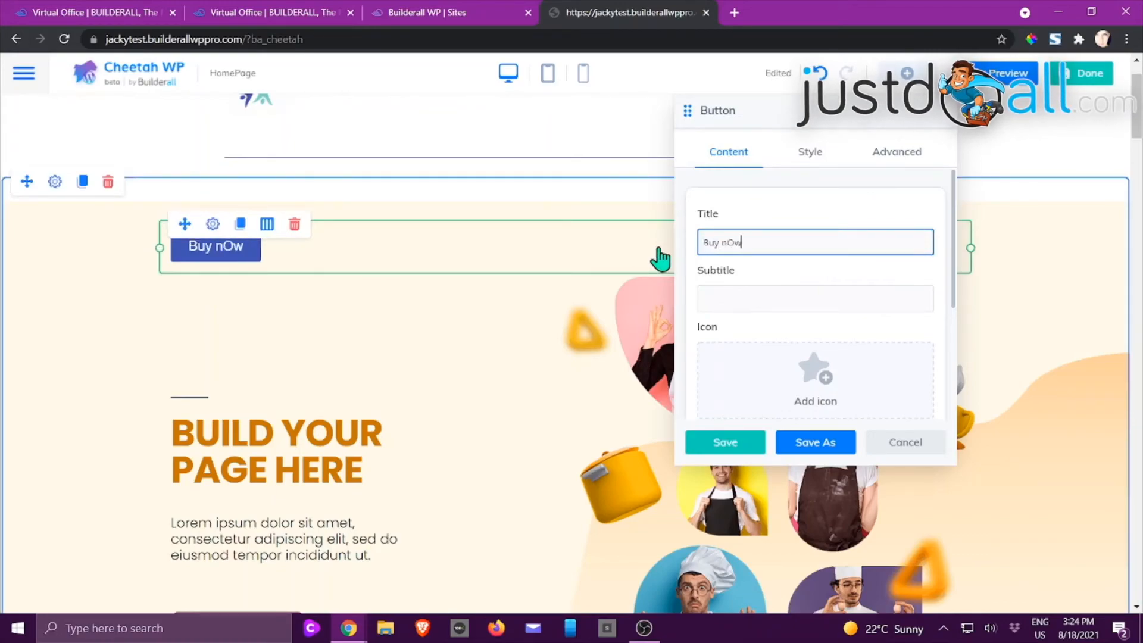
{"action": "type", "text": " nOW"}
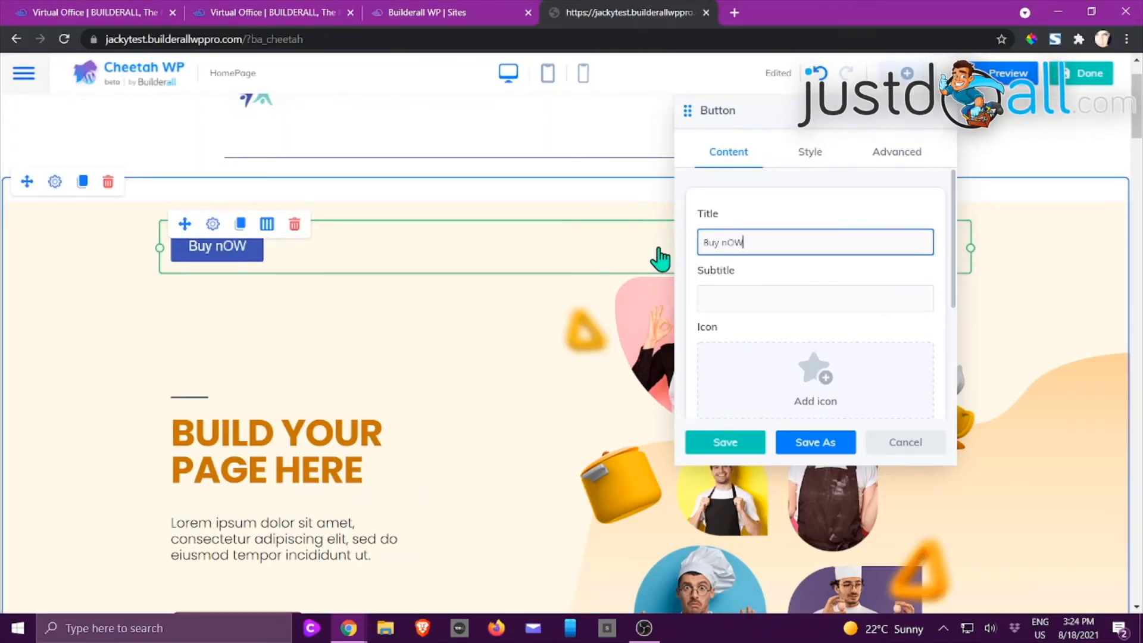
{"action": "key", "text": "BackSpace"}
{"action": "key", "text": "BackSpace"}
{"action": "key", "text": "BackSpace"}
{"action": "type", "text": "NOw"}
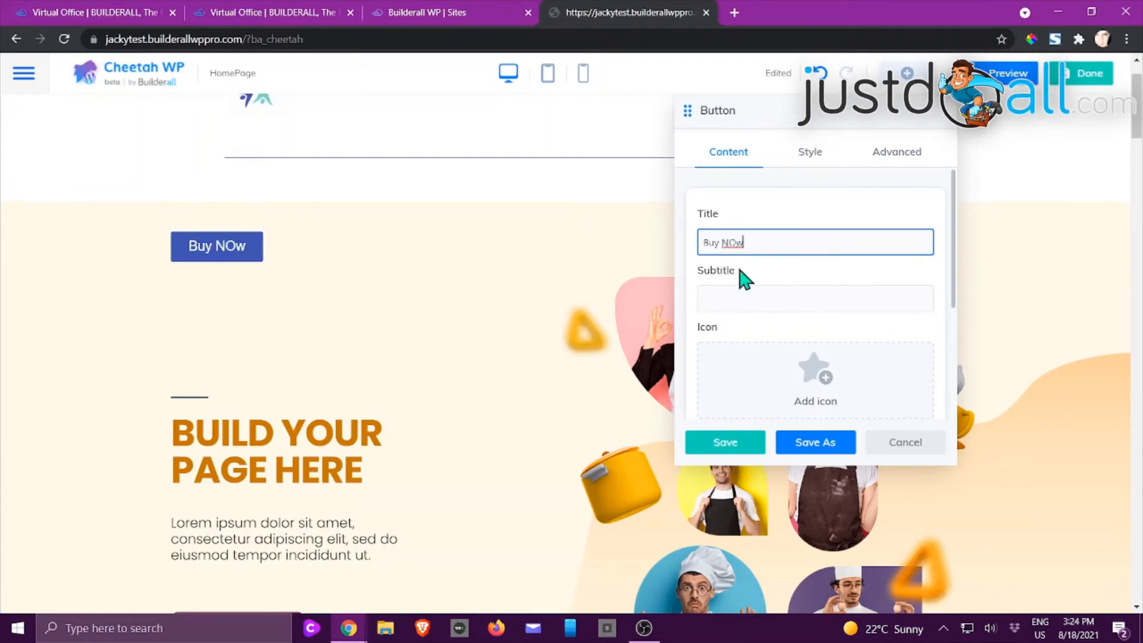
{"action": "left_click", "coordinate": [728, 241]}
{"action": "key", "text": "BackSpace"}
{"action": "type", "text": "o"}
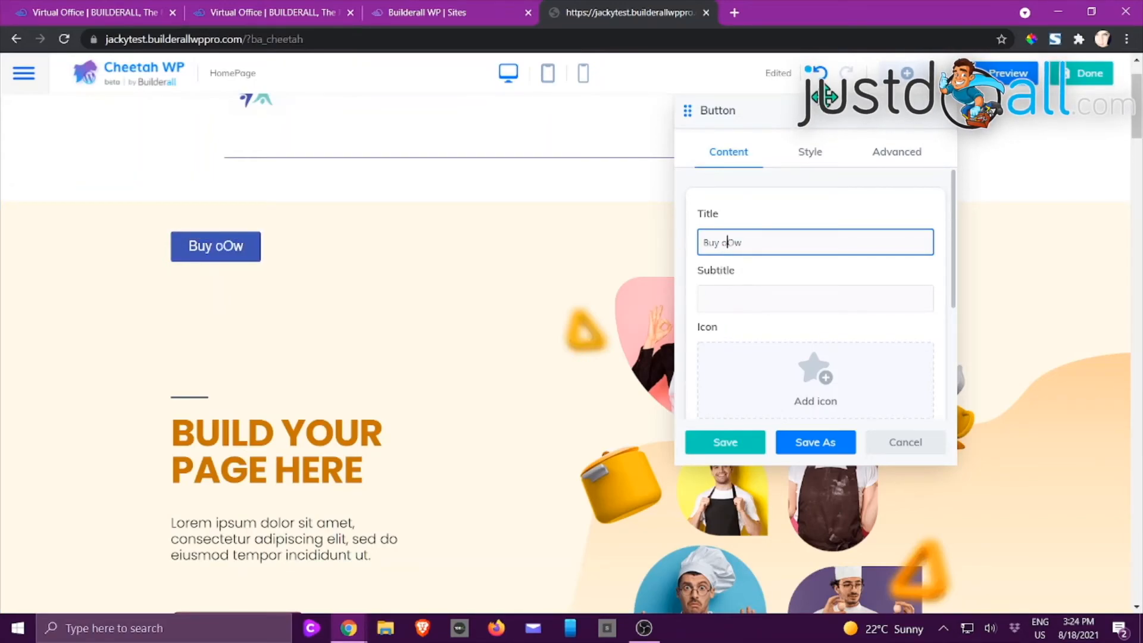
{"action": "key", "text": "BackSpace"}
{"action": "key", "text": "Delete"}
{"action": "key", "text": "Delete"}
{"action": "type", "text": "Now"}
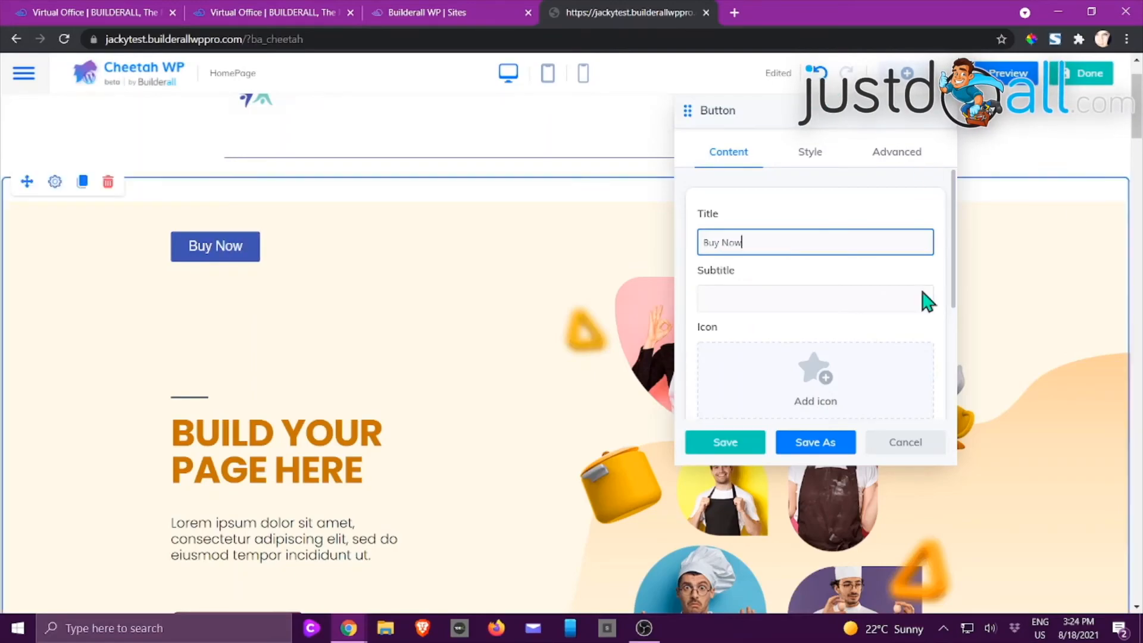
Browse the icon library for the button and close it without choosing an icon.
{"action": "scroll", "coordinate": [806, 384], "scroll_direction": "down", "scroll_amount": 2}
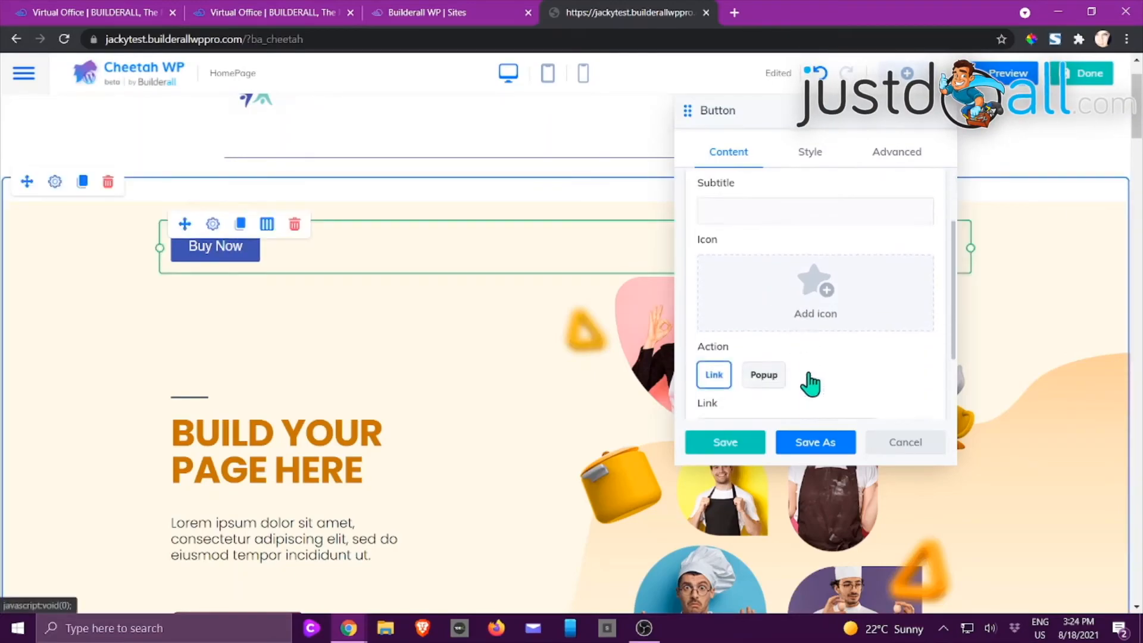
{"action": "left_click", "coordinate": [825, 292]}
{"action": "scroll", "coordinate": [543, 433], "scroll_direction": "down", "scroll_amount": 2}
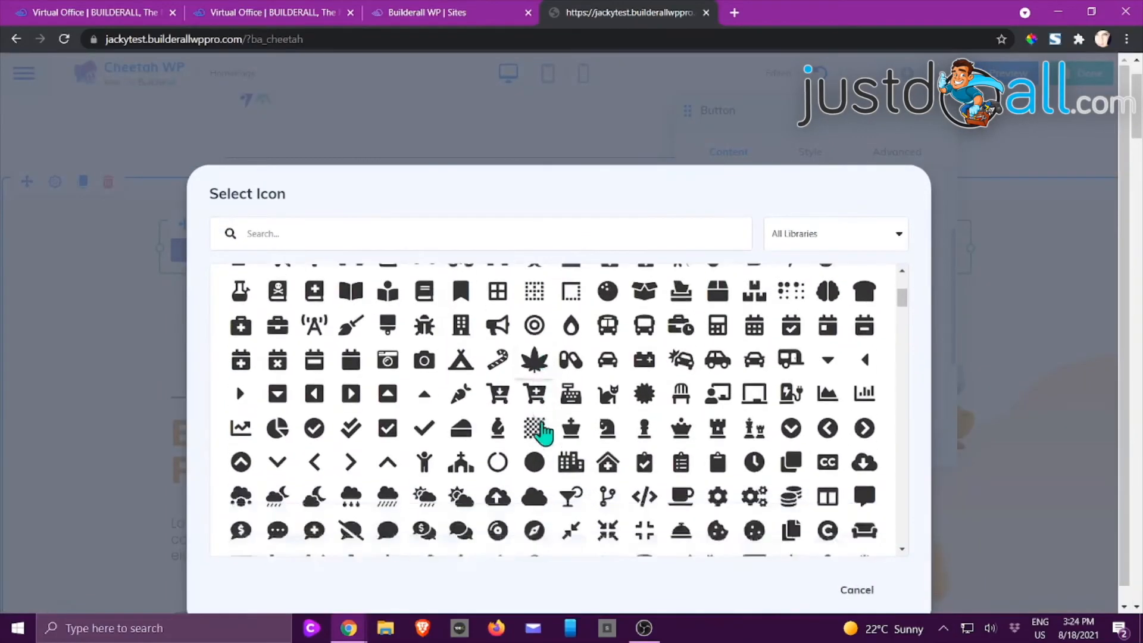
{"action": "scroll", "coordinate": [543, 434], "scroll_direction": "down", "scroll_amount": 10}
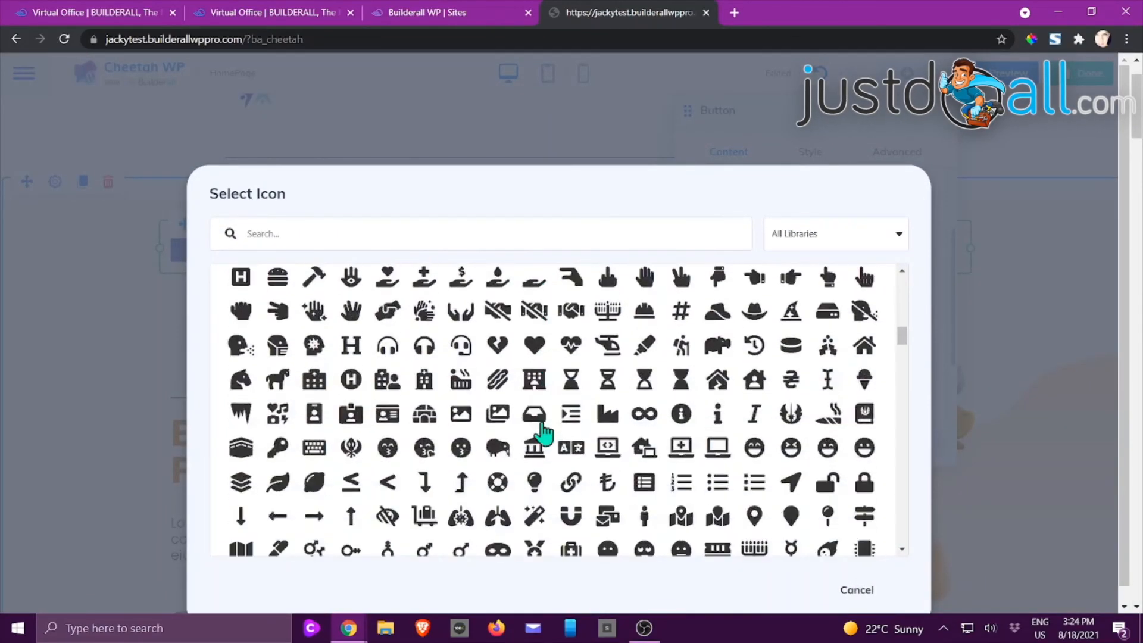
{"action": "scroll", "coordinate": [806, 448], "scroll_direction": "down", "scroll_amount": 5}
{"action": "scroll", "coordinate": [806, 449], "scroll_direction": "down", "scroll_amount": 5}
{"action": "left_click", "coordinate": [857, 590]}
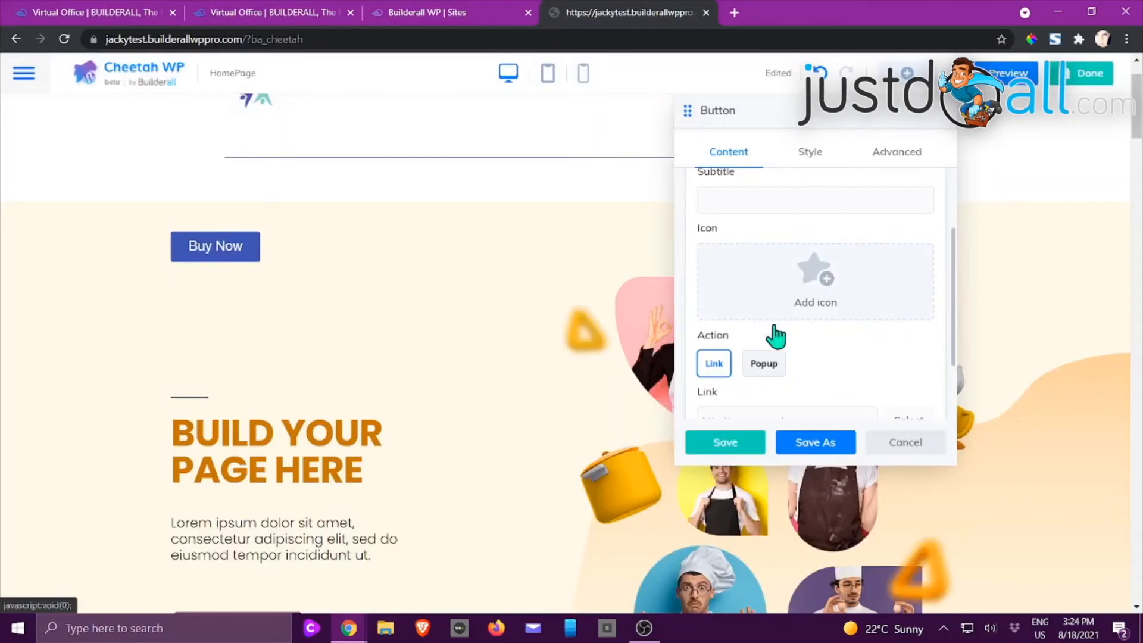
Review the button's link options and switch its action to Popup.
{"action": "left_click", "coordinate": [768, 368]}
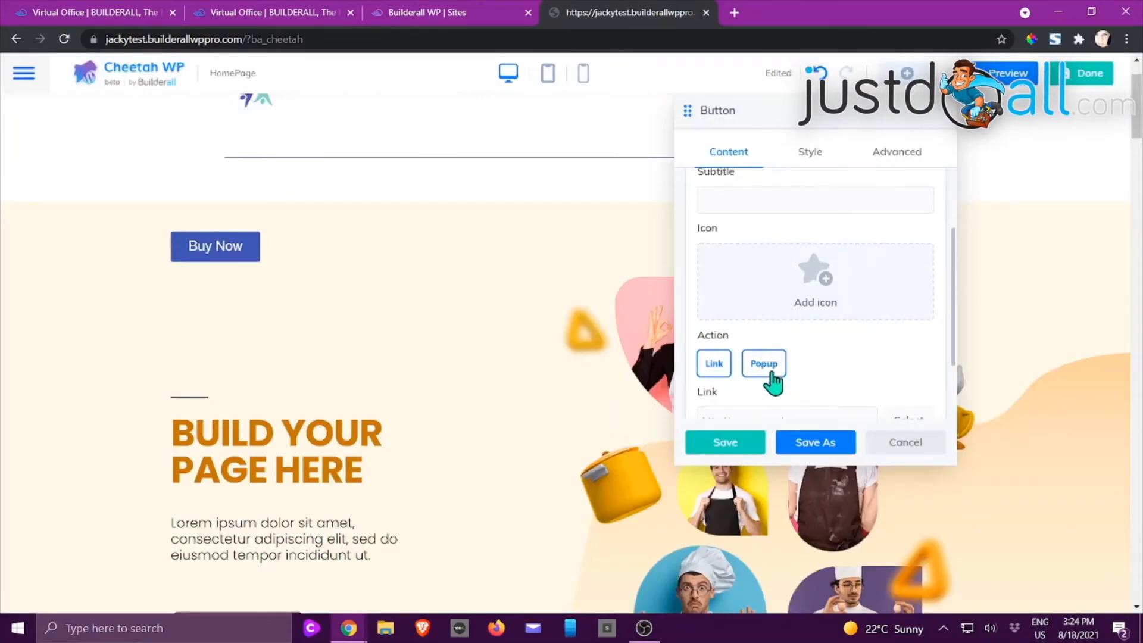
{"action": "scroll", "coordinate": [837, 348], "scroll_direction": "down", "scroll_amount": 2}
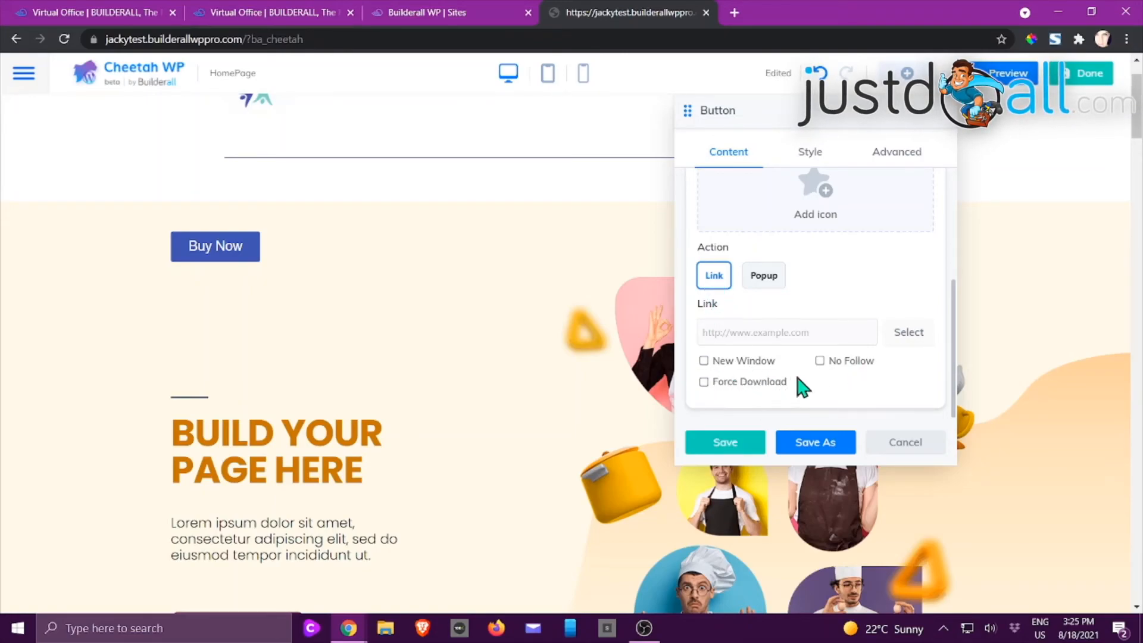
{"action": "left_click", "coordinate": [763, 277]}
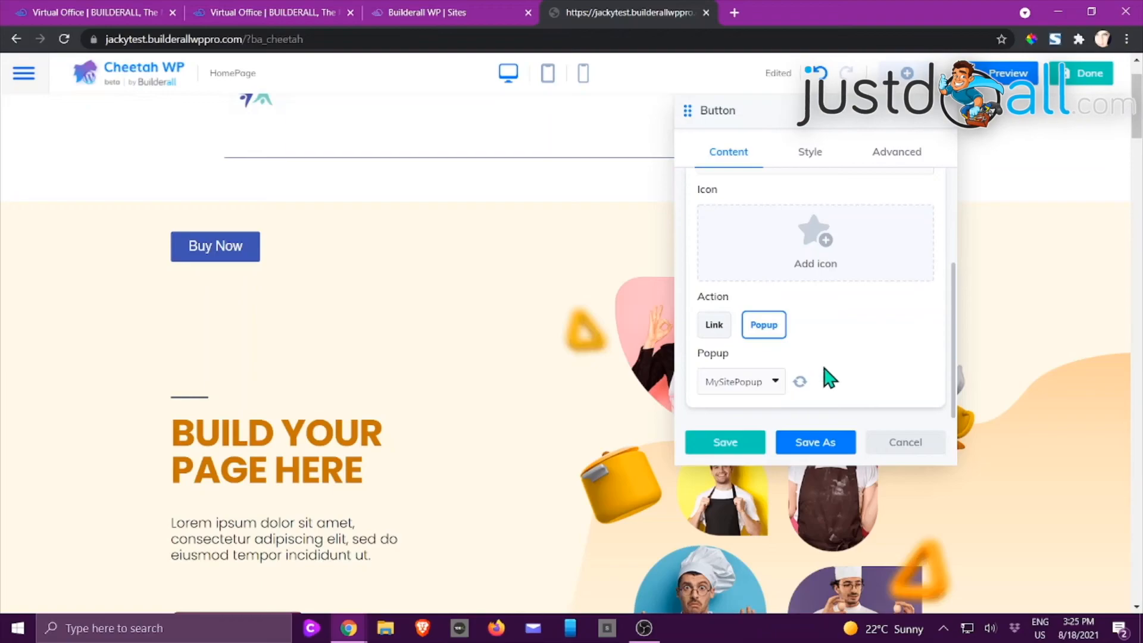
Look over the button's style settings, including size and alignment and the title styling.
{"action": "scroll", "coordinate": [806, 305], "scroll_direction": "up", "scroll_amount": 3}
{"action": "left_click", "coordinate": [817, 161]}
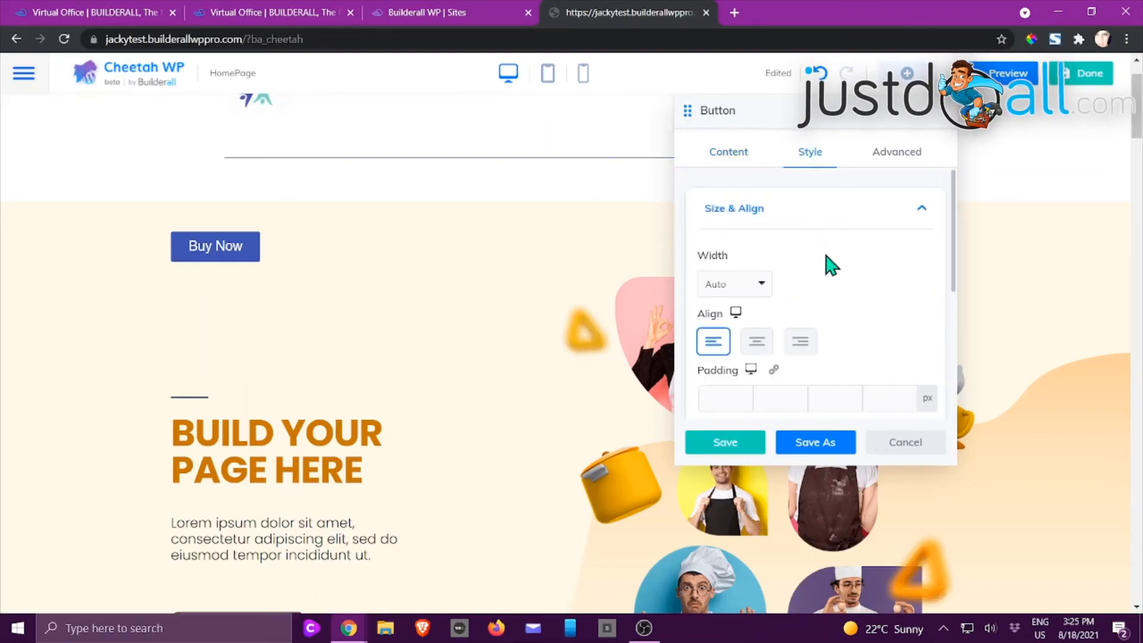
{"action": "scroll", "coordinate": [879, 333], "scroll_direction": "down", "scroll_amount": 4}
{"action": "scroll", "coordinate": [875, 322], "scroll_direction": "down", "scroll_amount": 1}
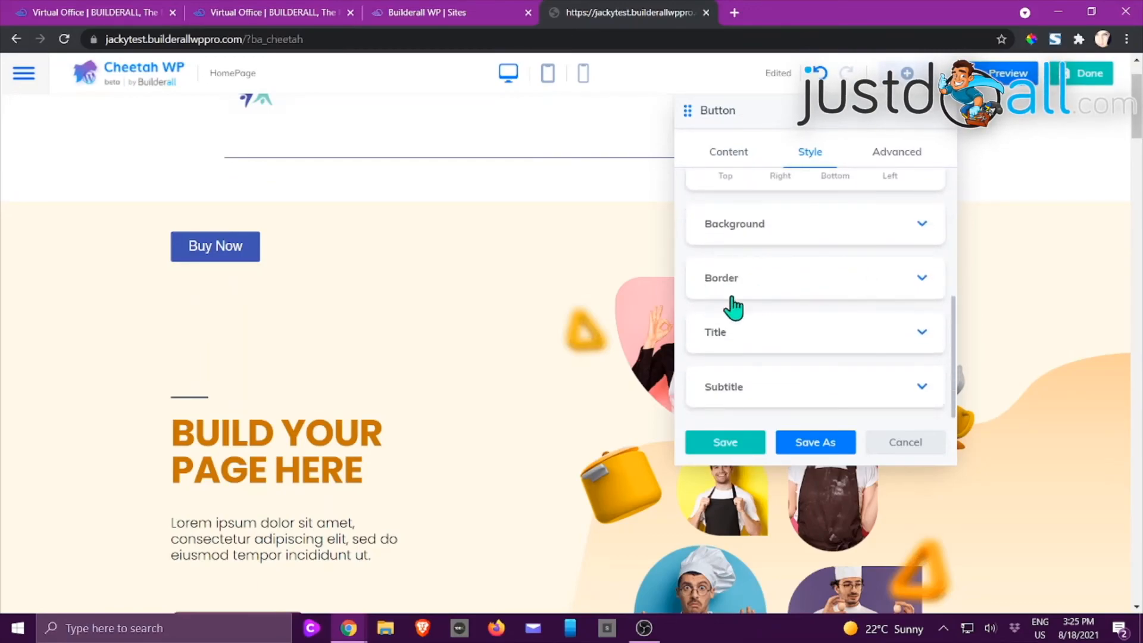
{"action": "left_click", "coordinate": [744, 340]}
{"action": "scroll", "coordinate": [811, 324], "scroll_direction": "down", "scroll_amount": 3}
{"action": "scroll", "coordinate": [812, 324], "scroll_direction": "up", "scroll_amount": 5}
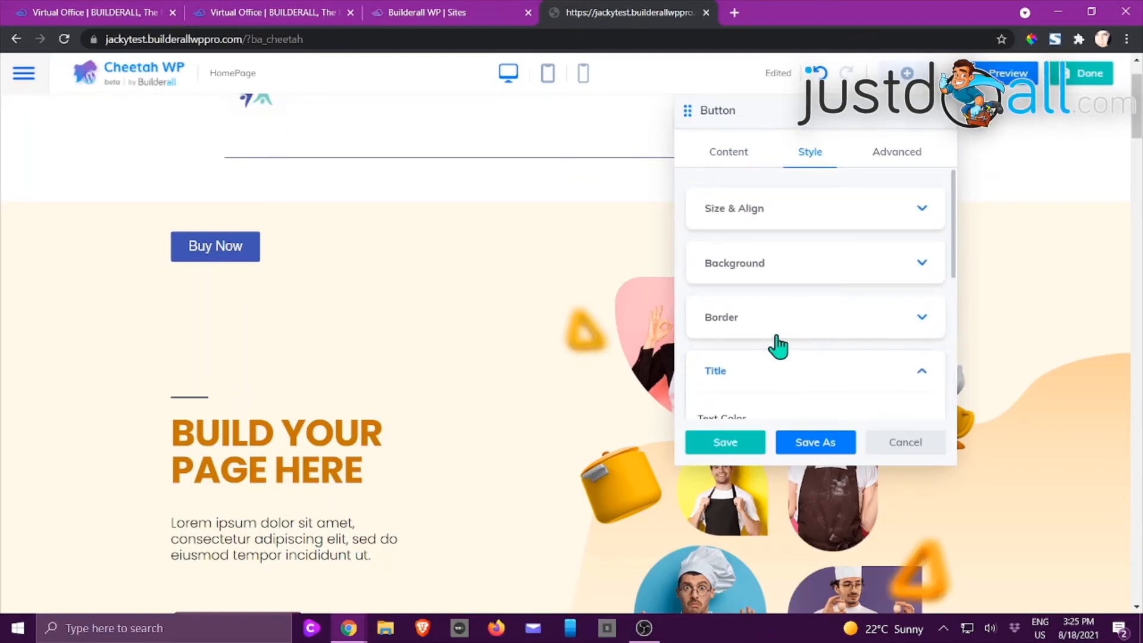
{"action": "left_click", "coordinate": [775, 370]}
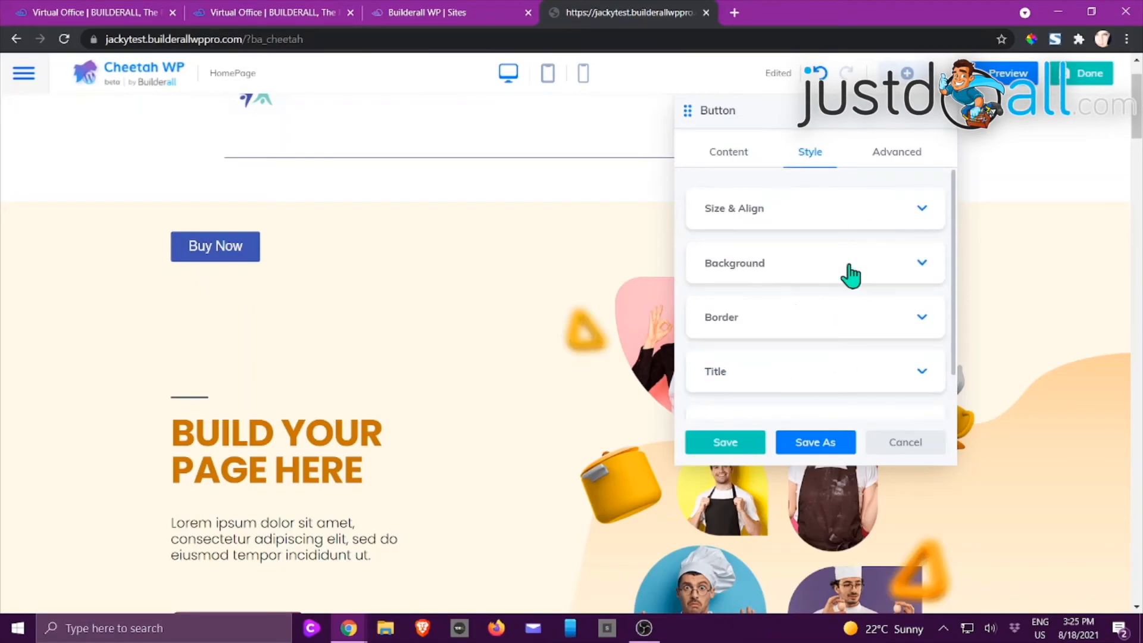
Examine the button's advanced margins in the tablet and phone layouts, and return to the desktop layout.
{"action": "left_click", "coordinate": [897, 156]}
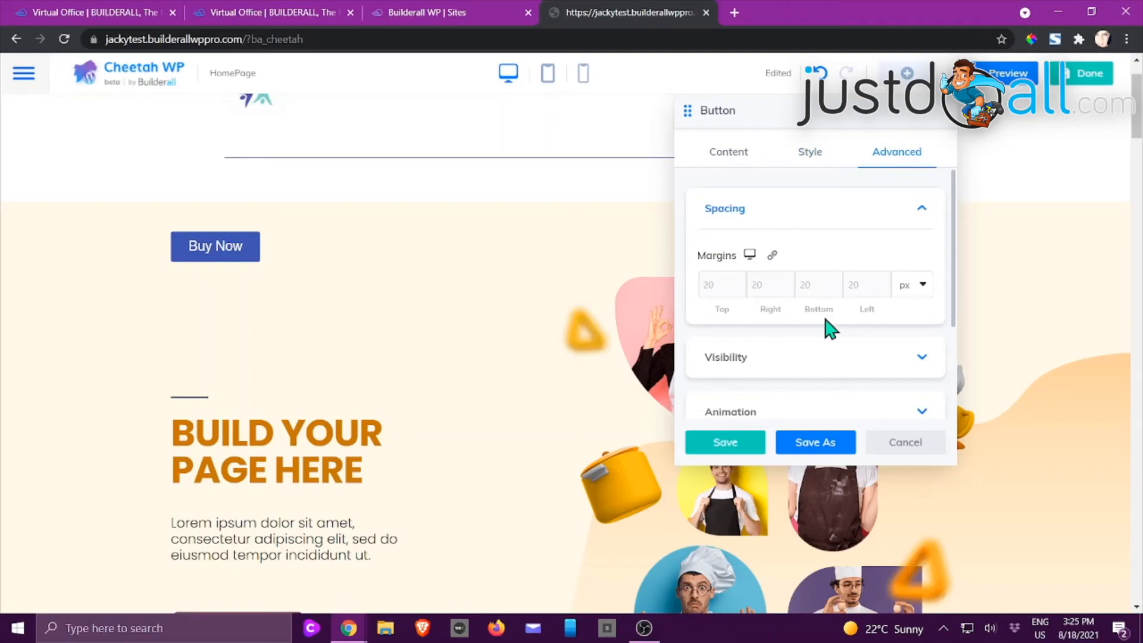
{"action": "left_click", "coordinate": [748, 256]}
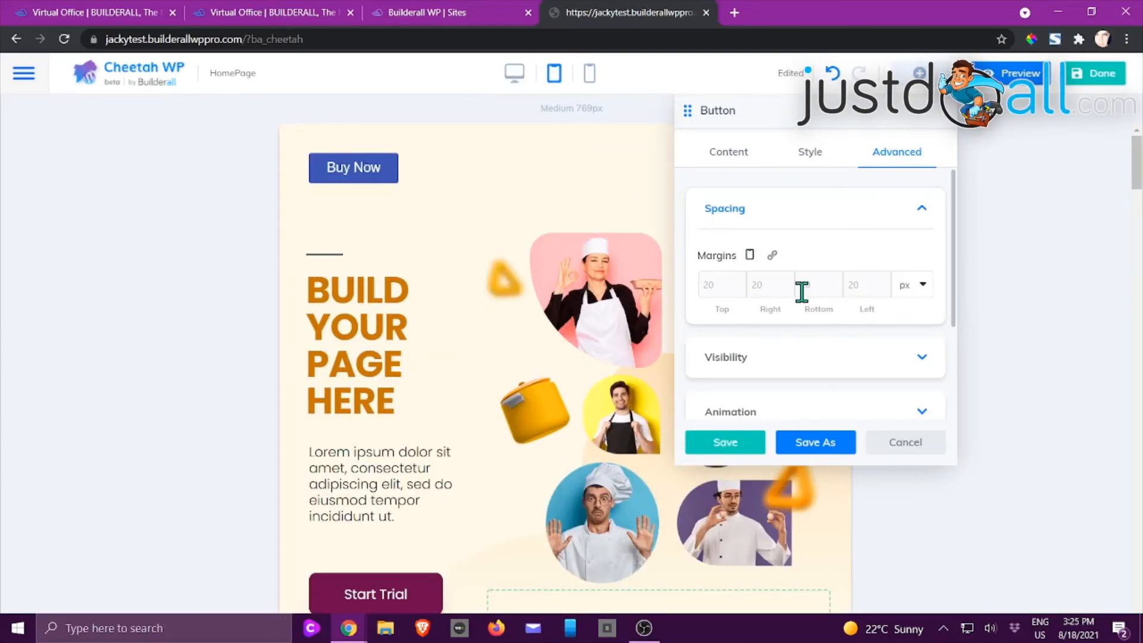
{"action": "left_click", "coordinate": [750, 255]}
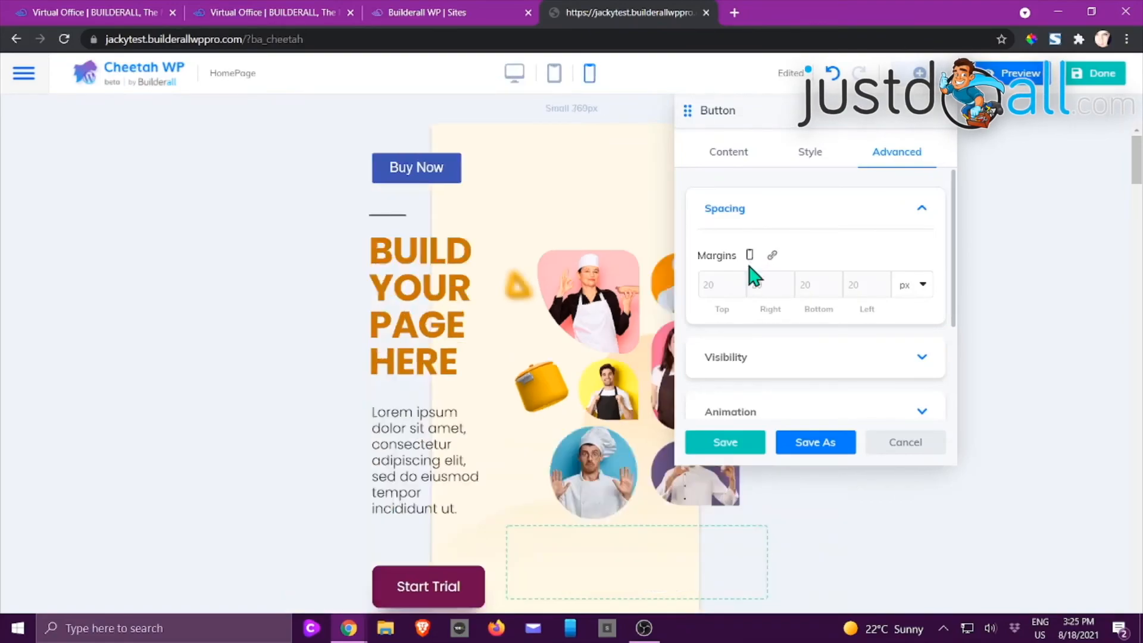
{"action": "left_click", "coordinate": [750, 257]}
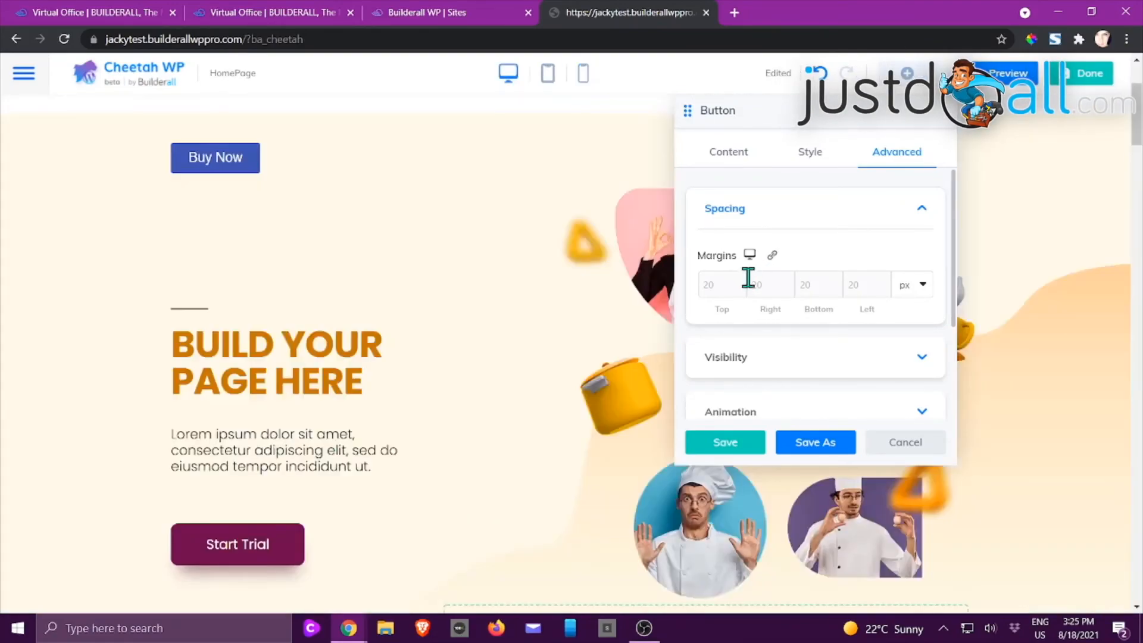
Review the button's visibility settings and the list of breakpoint choices.
{"action": "scroll", "coordinate": [759, 321], "scroll_direction": "down", "scroll_amount": 3}
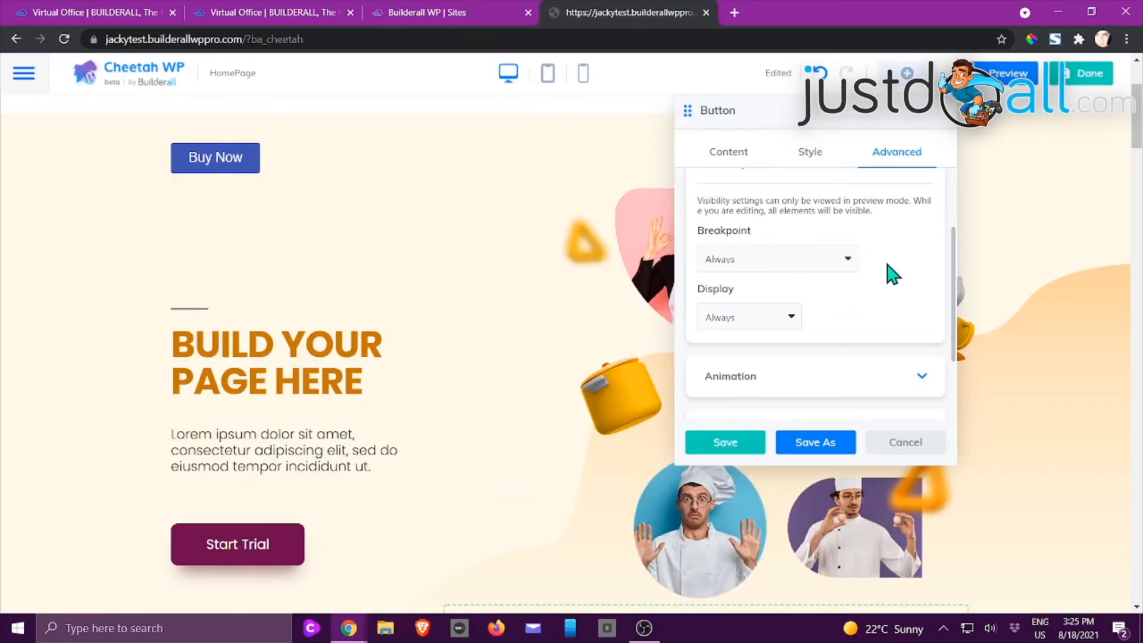
{"action": "left_click", "coordinate": [848, 260]}
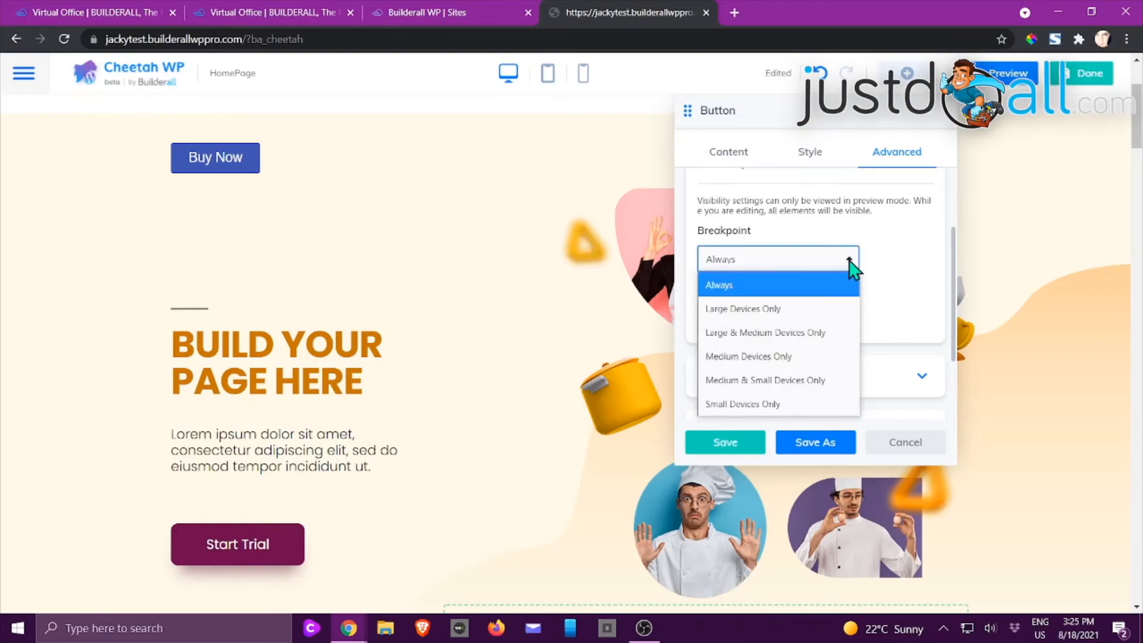
{"action": "left_click", "coordinate": [850, 265]}
{"action": "scroll", "coordinate": [869, 294], "scroll_direction": "down", "scroll_amount": 3}
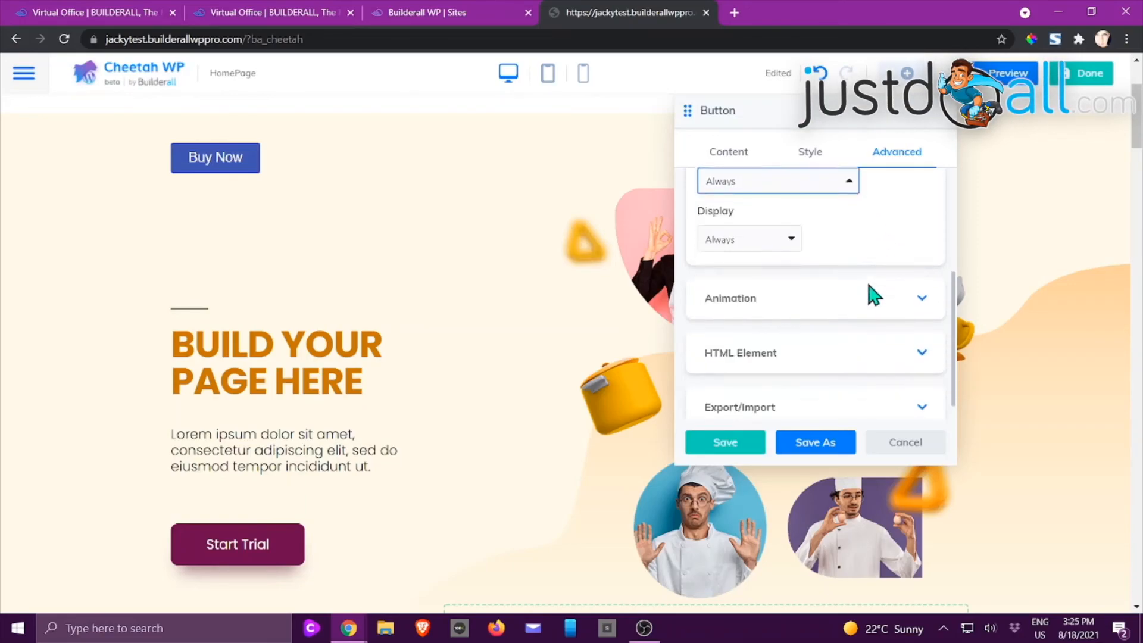
Inspect the button's animation settings and discard the Button element.
{"action": "left_click", "coordinate": [765, 279]}
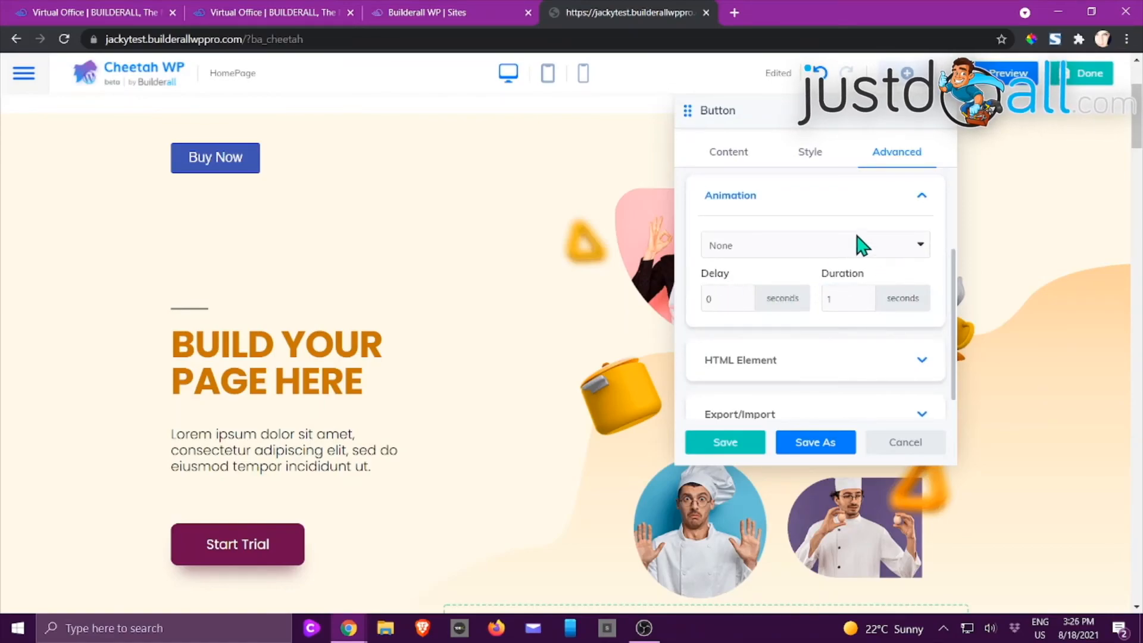
{"action": "scroll", "coordinate": [852, 237], "scroll_direction": "down", "scroll_amount": 1}
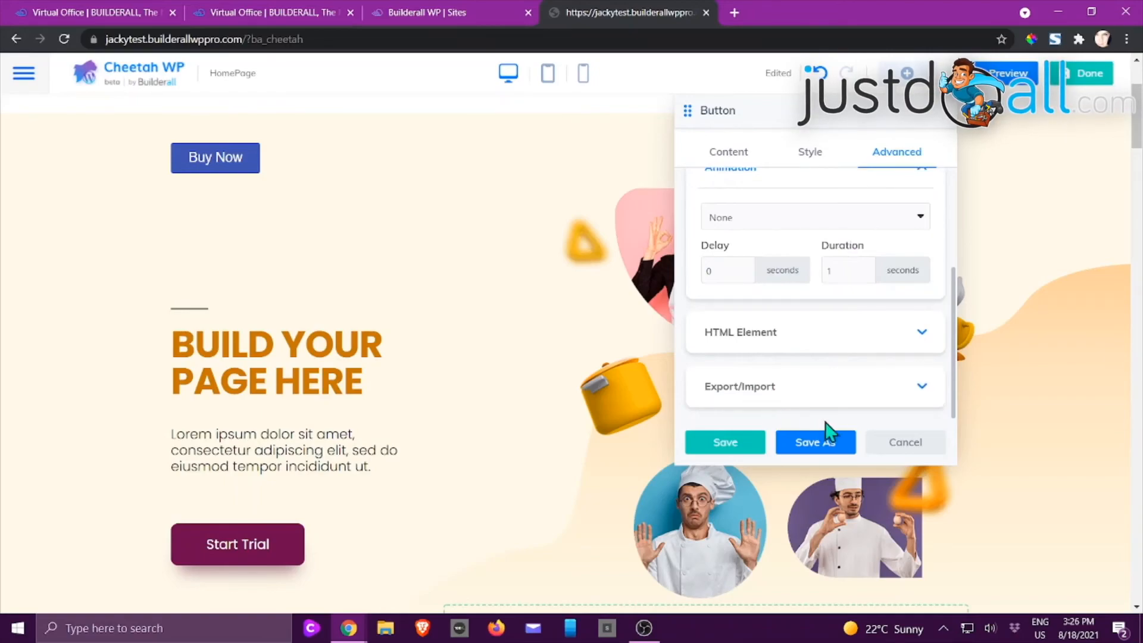
{"action": "left_click", "coordinate": [893, 446]}
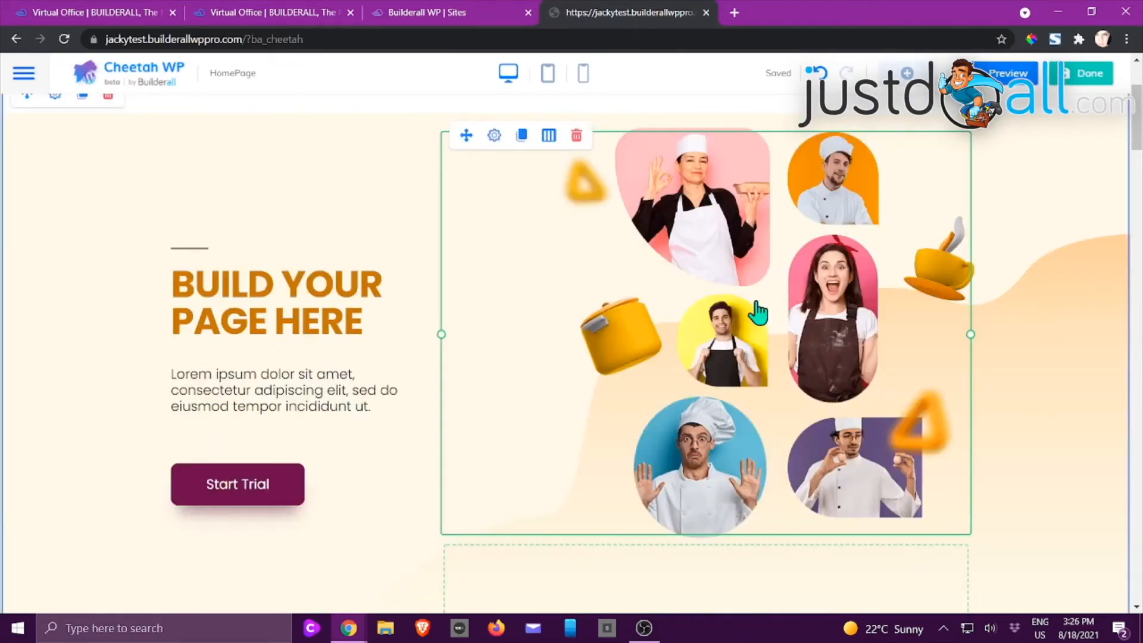
Add a Spacing element between the header's separator line and the BUILD YOUR PAGE HERE section.
{"action": "scroll", "coordinate": [778, 301], "scroll_direction": "up", "scroll_amount": 3}
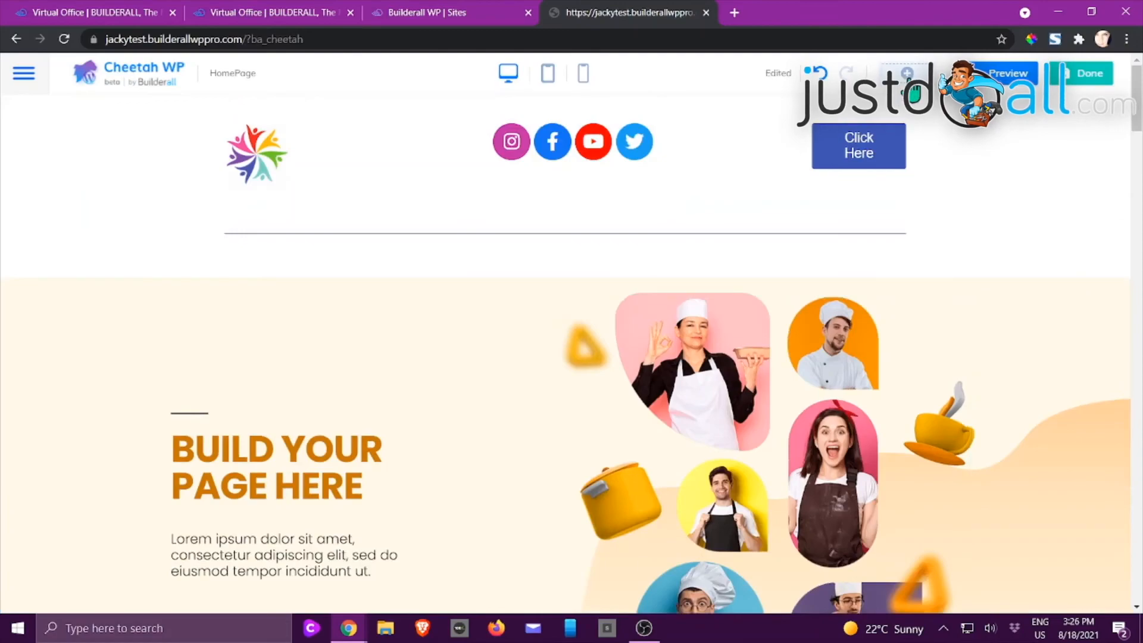
{"action": "left_click", "coordinate": [907, 74]}
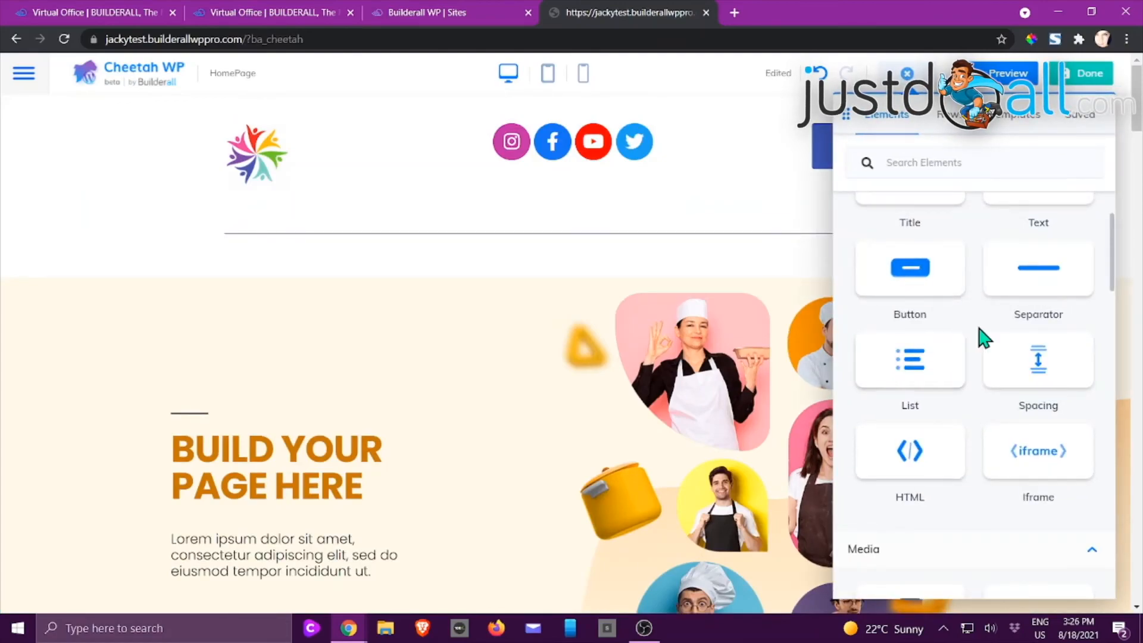
{"action": "scroll", "coordinate": [979, 337], "scroll_direction": "down", "scroll_amount": 1}
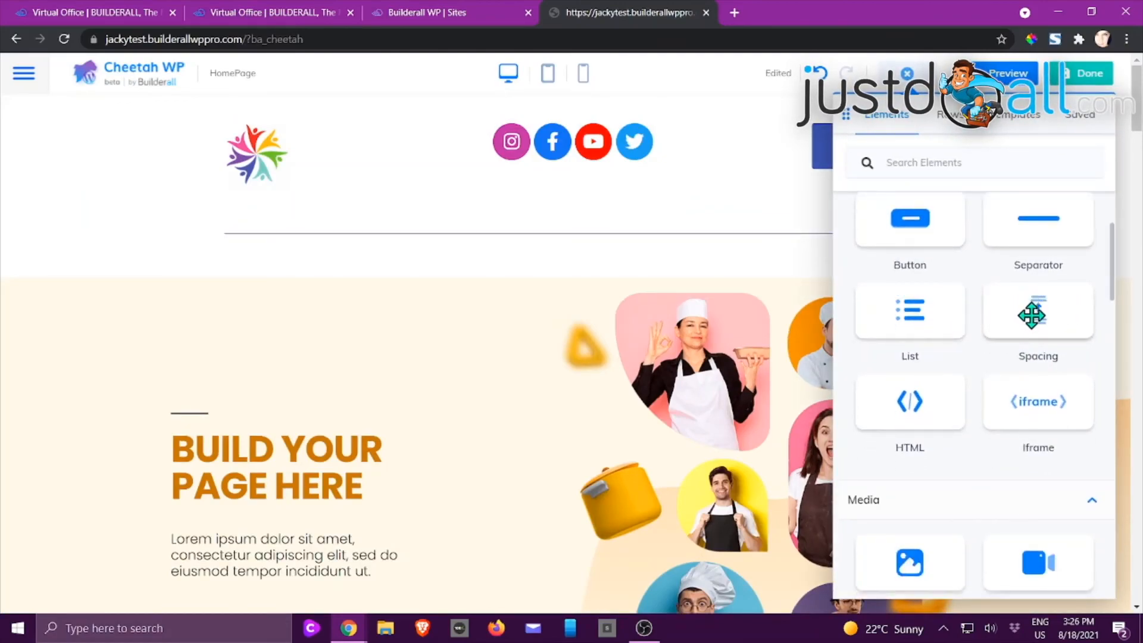
{"action": "left_click_drag", "start_coordinate": [1040, 314], "coordinate": [597, 304]}
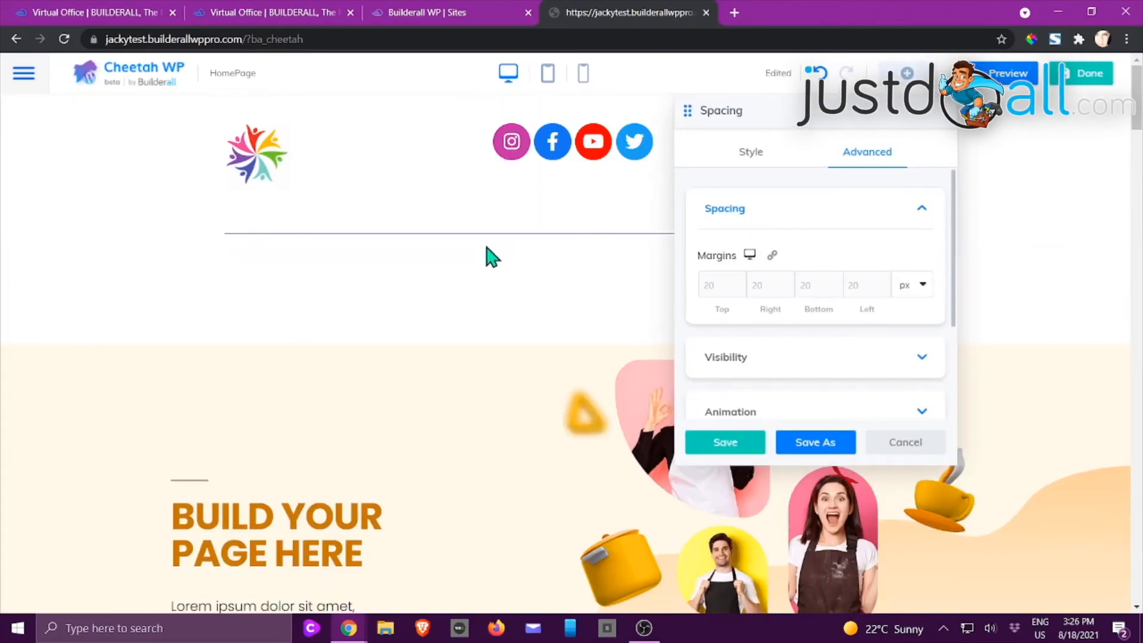
Look through the Spacing element's advanced settings and discard the element.
{"action": "scroll", "coordinate": [792, 369], "scroll_direction": "down", "scroll_amount": 2}
{"action": "scroll", "coordinate": [833, 333], "scroll_direction": "down", "scroll_amount": 1}
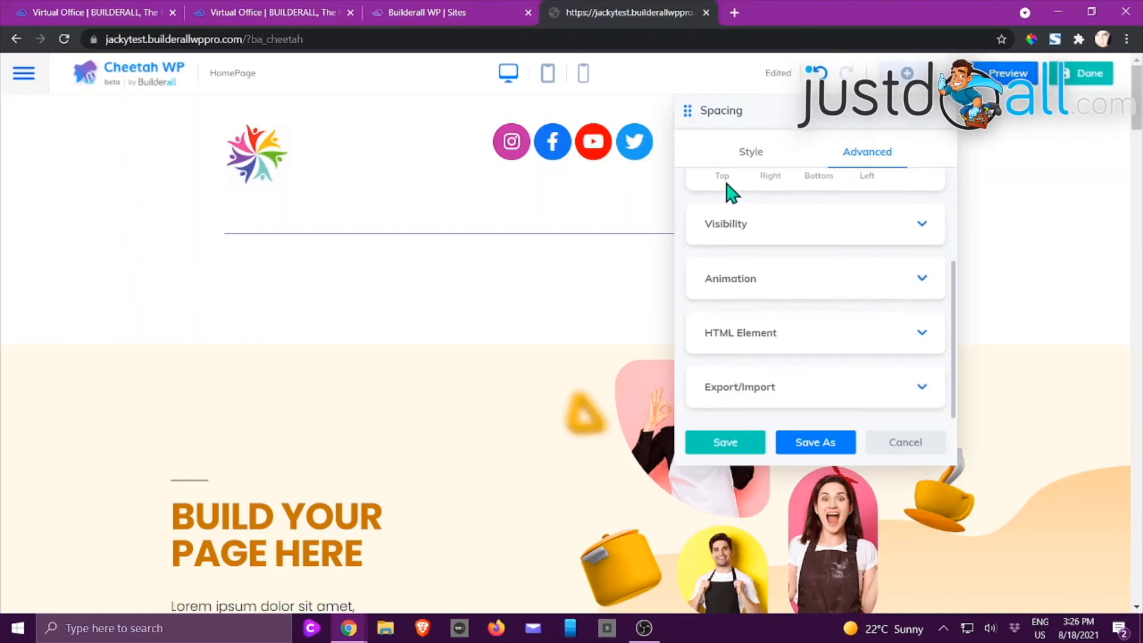
{"action": "left_click", "coordinate": [900, 443]}
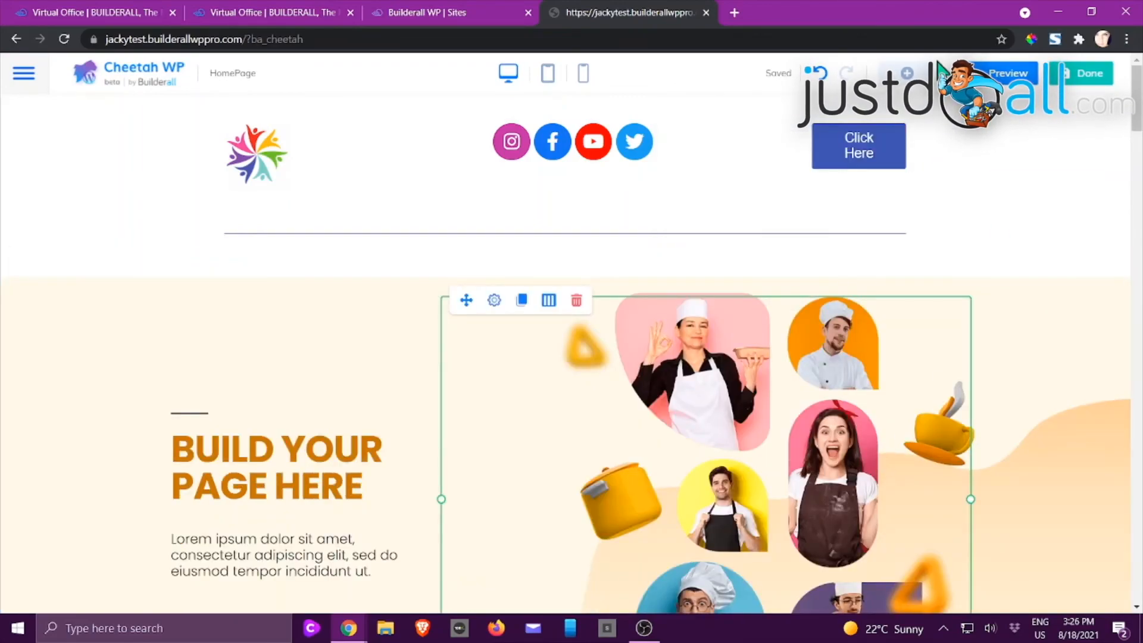
Add a List element between the header's separator line and the BUILD YOUR PAGE HERE section.
{"action": "left_click", "coordinate": [909, 74]}
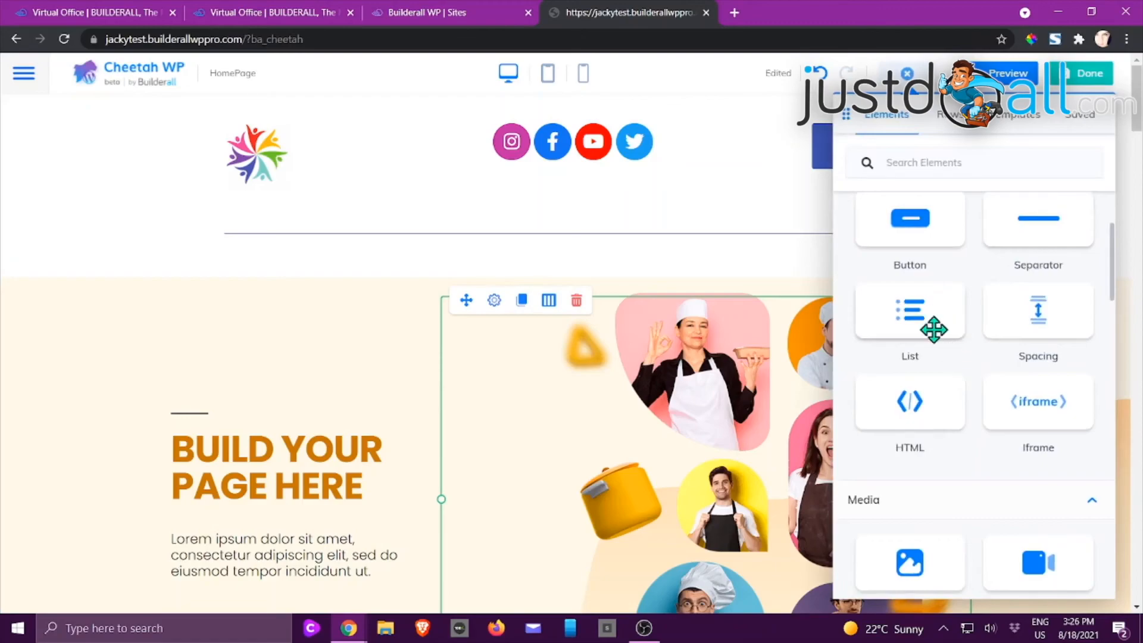
{"action": "left_click_drag", "start_coordinate": [887, 320], "coordinate": [633, 314]}
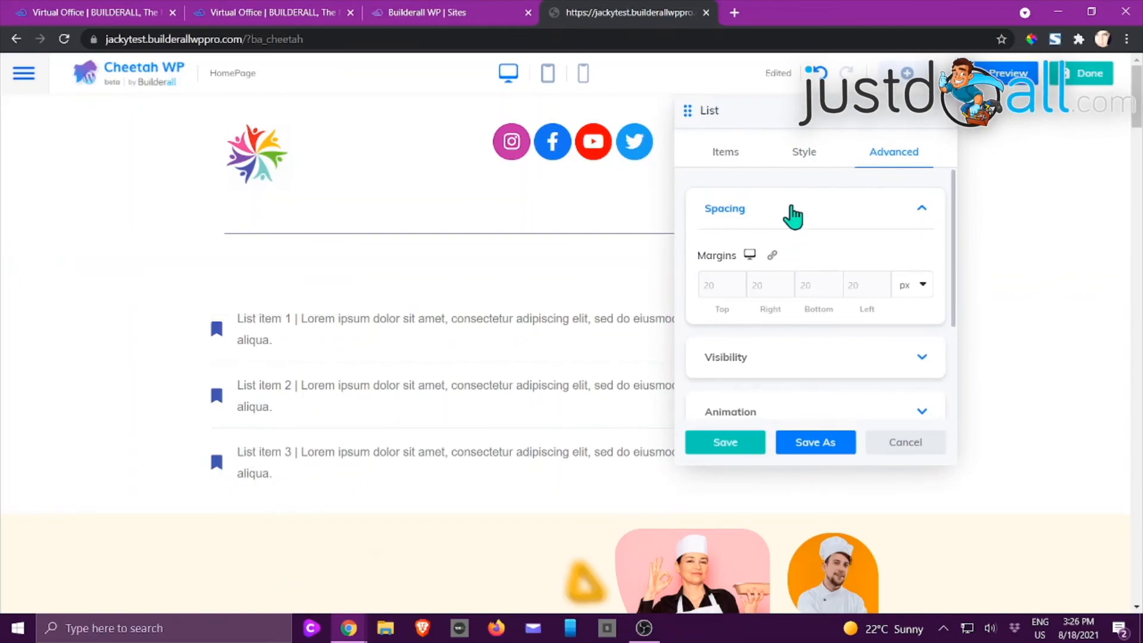
Review the list's items and the first item's icon, text and link options, leaving the item unchanged.
{"action": "left_click", "coordinate": [710, 156]}
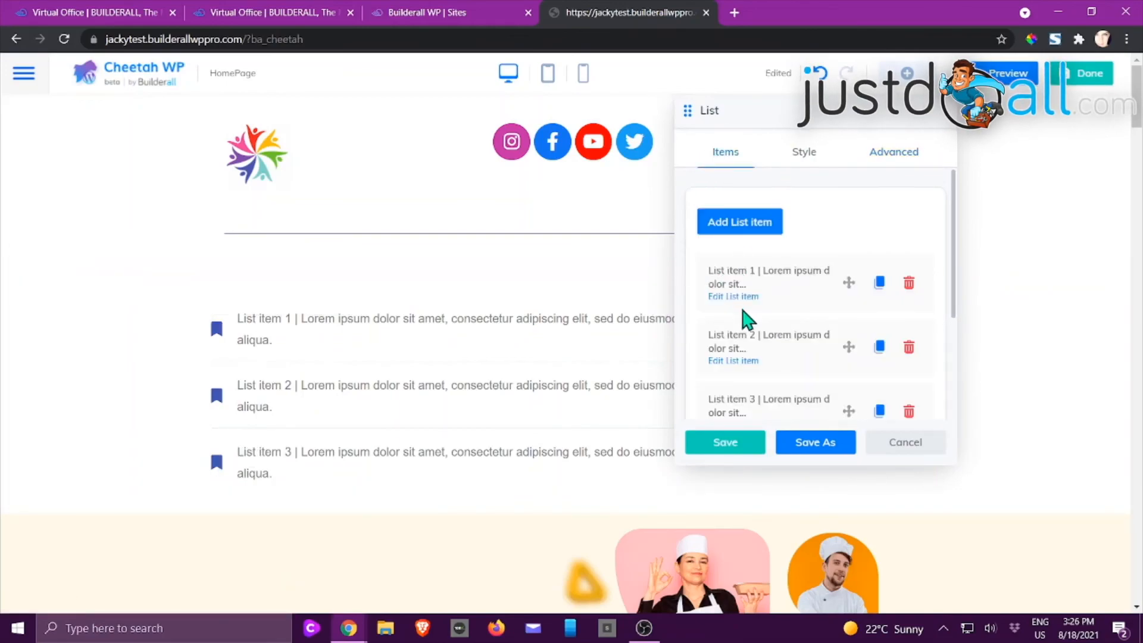
{"action": "scroll", "coordinate": [745, 312], "scroll_direction": "down", "scroll_amount": 1}
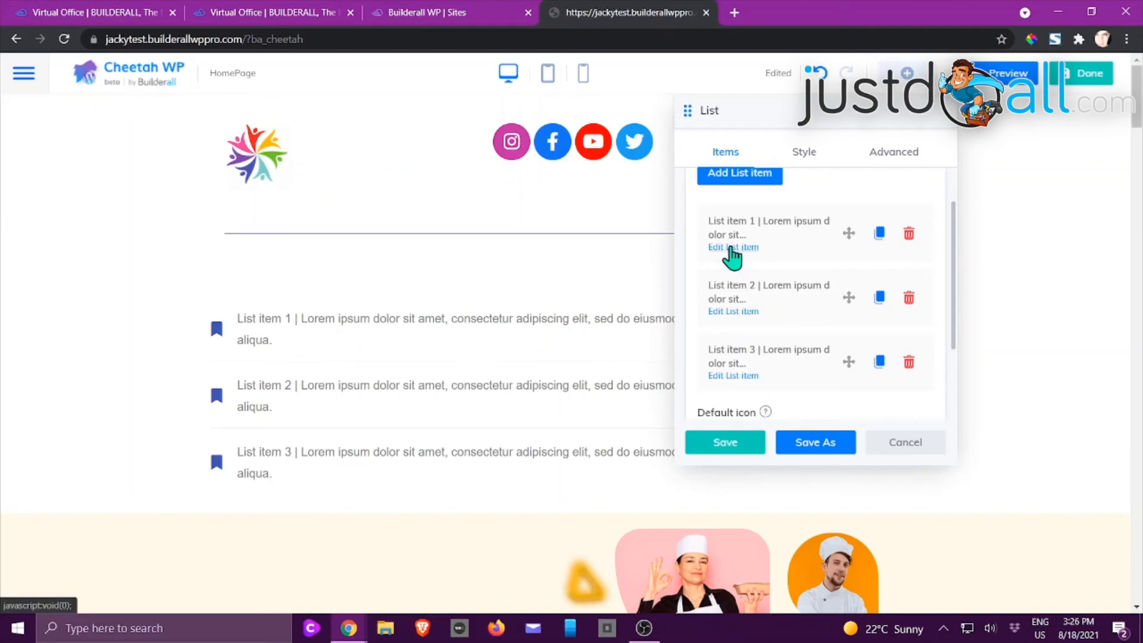
{"action": "left_click", "coordinate": [731, 249]}
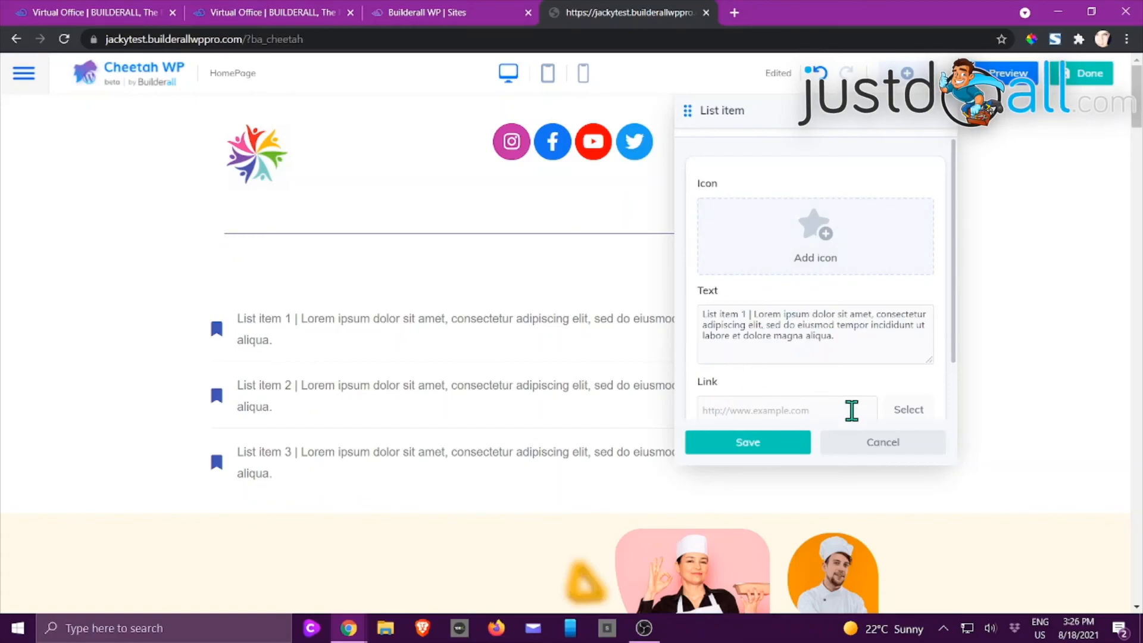
{"action": "scroll", "coordinate": [851, 410], "scroll_direction": "down", "scroll_amount": 1}
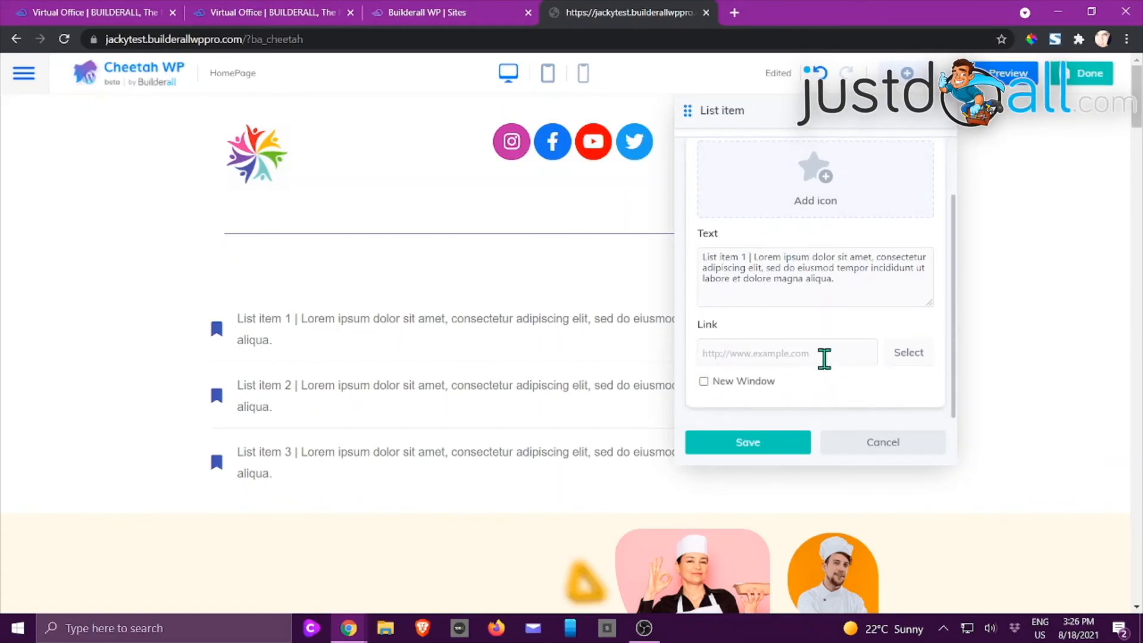
{"action": "scroll", "coordinate": [732, 398], "scroll_direction": "up", "scroll_amount": 1}
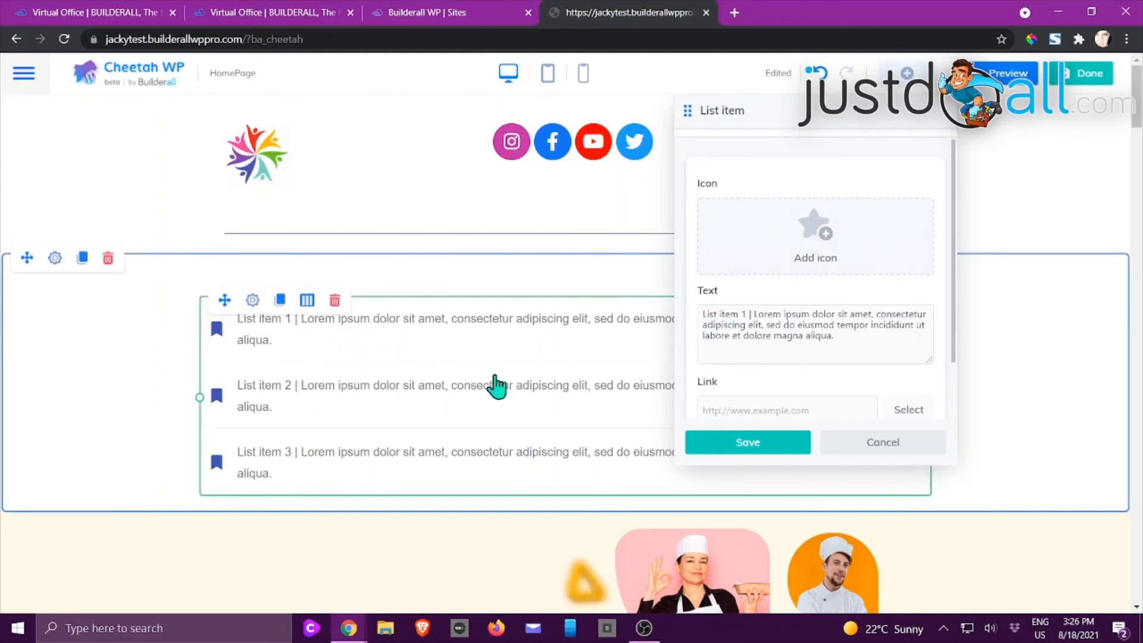
{"action": "left_click", "coordinate": [889, 445]}
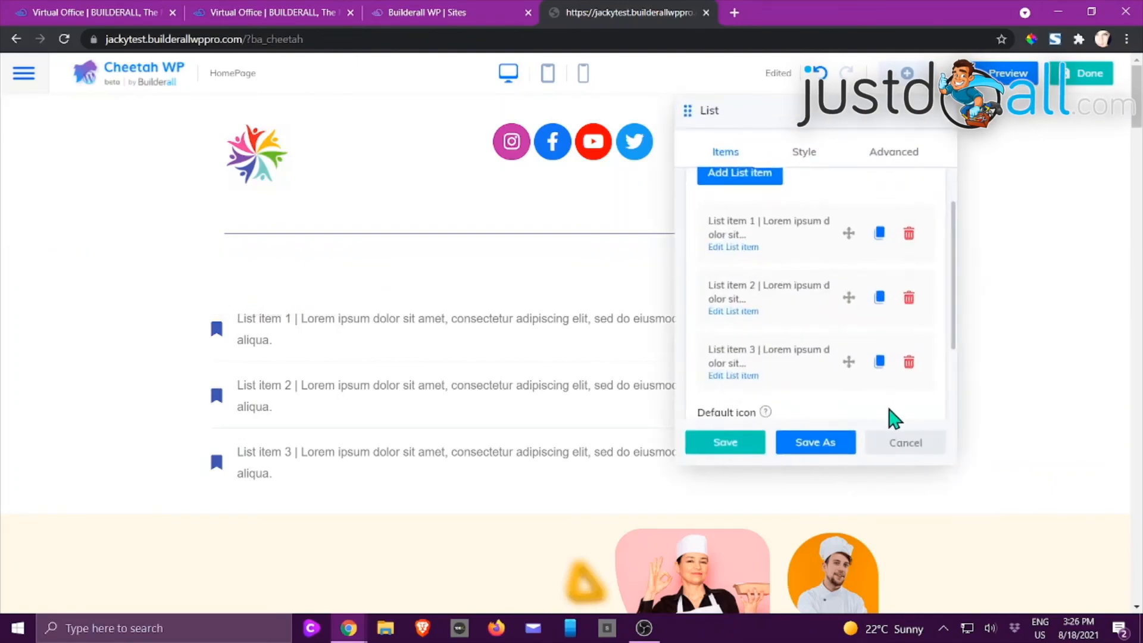
Look over the list's default icon and style settings and discard the List element.
{"action": "scroll", "coordinate": [830, 238], "scroll_direction": "down", "scroll_amount": 2}
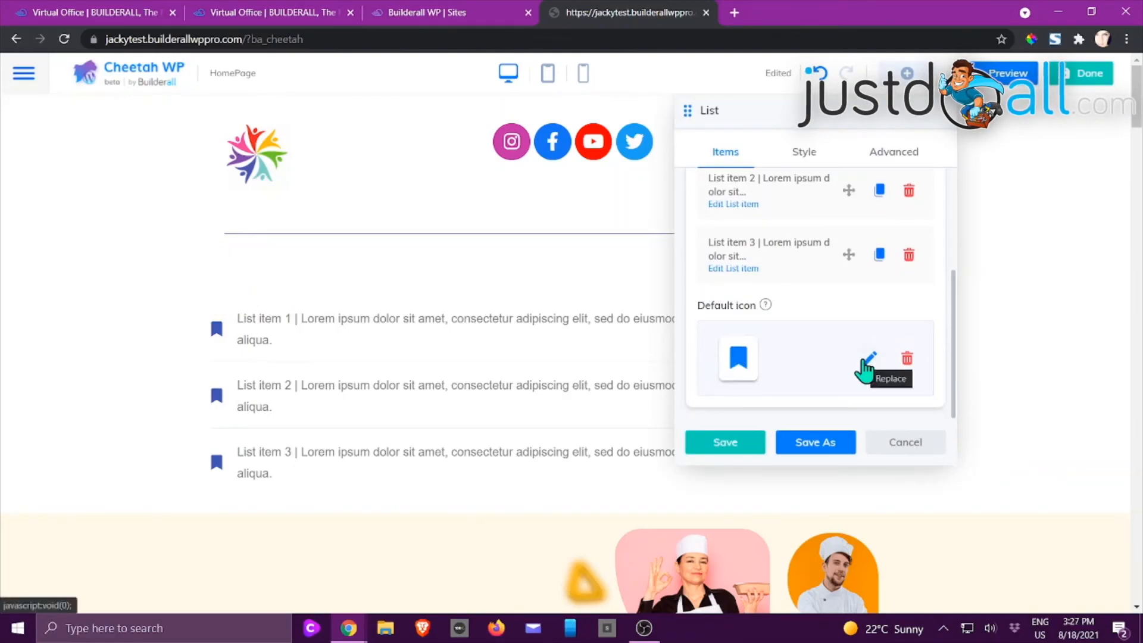
{"action": "left_click", "coordinate": [811, 157]}
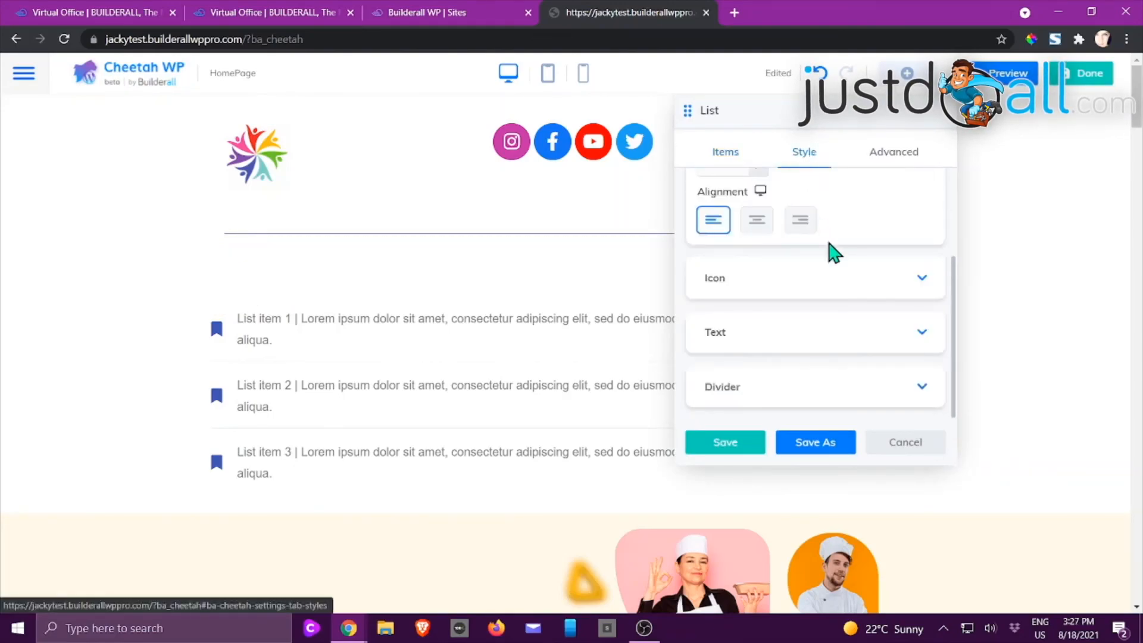
{"action": "scroll", "coordinate": [856, 293], "scroll_direction": "up", "scroll_amount": 2}
{"action": "scroll", "coordinate": [855, 293], "scroll_direction": "down", "scroll_amount": 2}
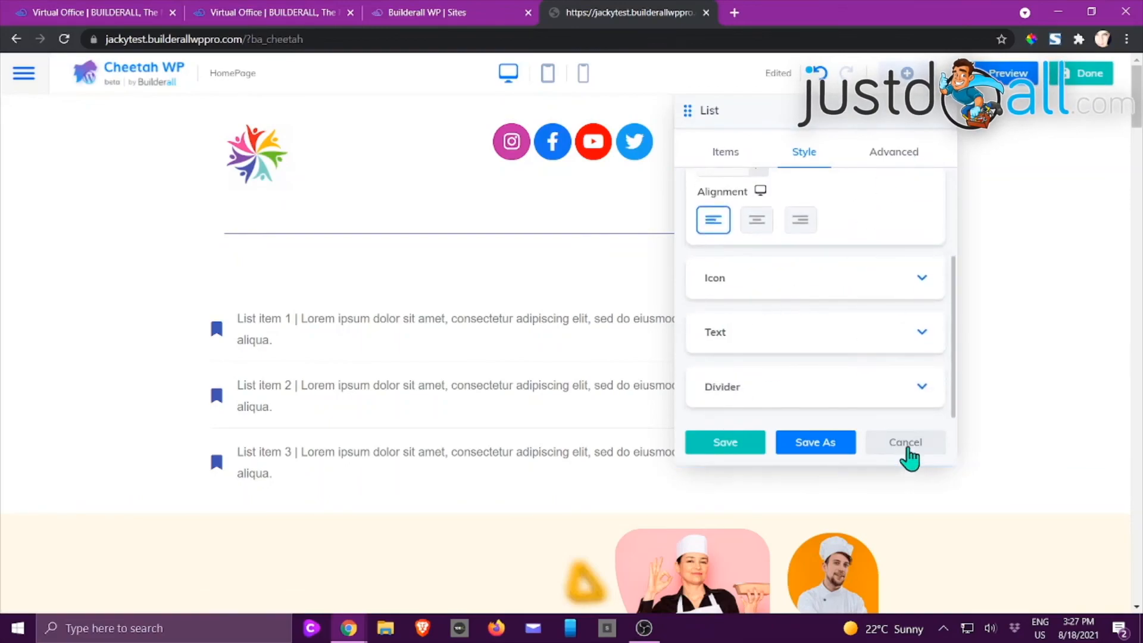
{"action": "left_click", "coordinate": [906, 450]}
Place an HTML element at the top of the BUILD YOUR PAGE HERE section to review its advanced settings, and discard it.
{"action": "left_click", "coordinate": [907, 73]}
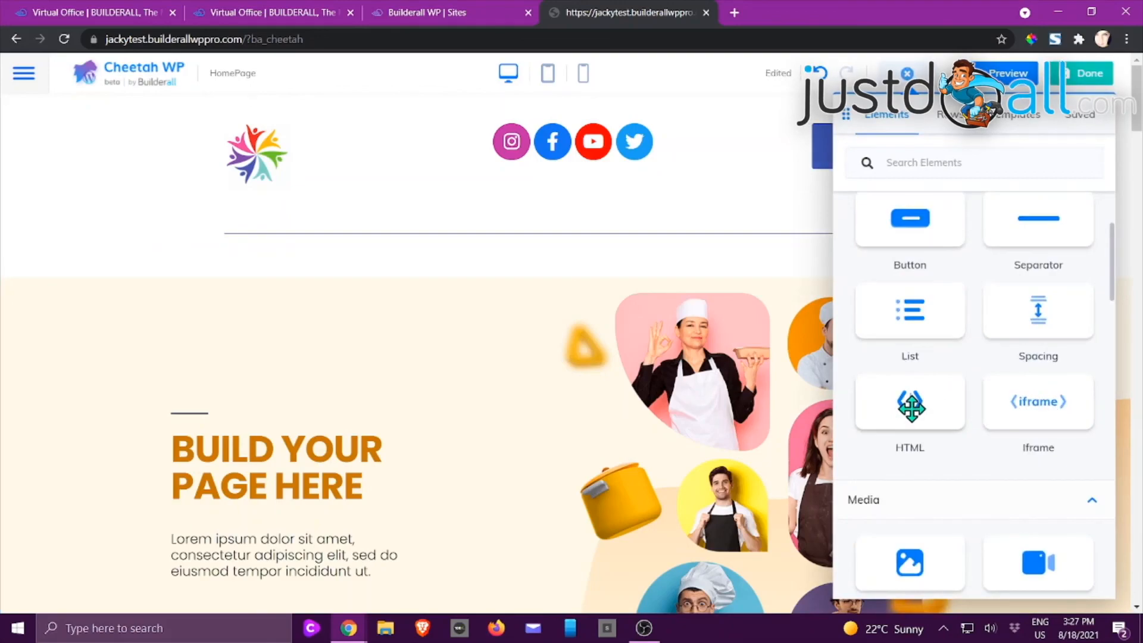
{"action": "left_click_drag", "start_coordinate": [910, 407], "coordinate": [623, 348]}
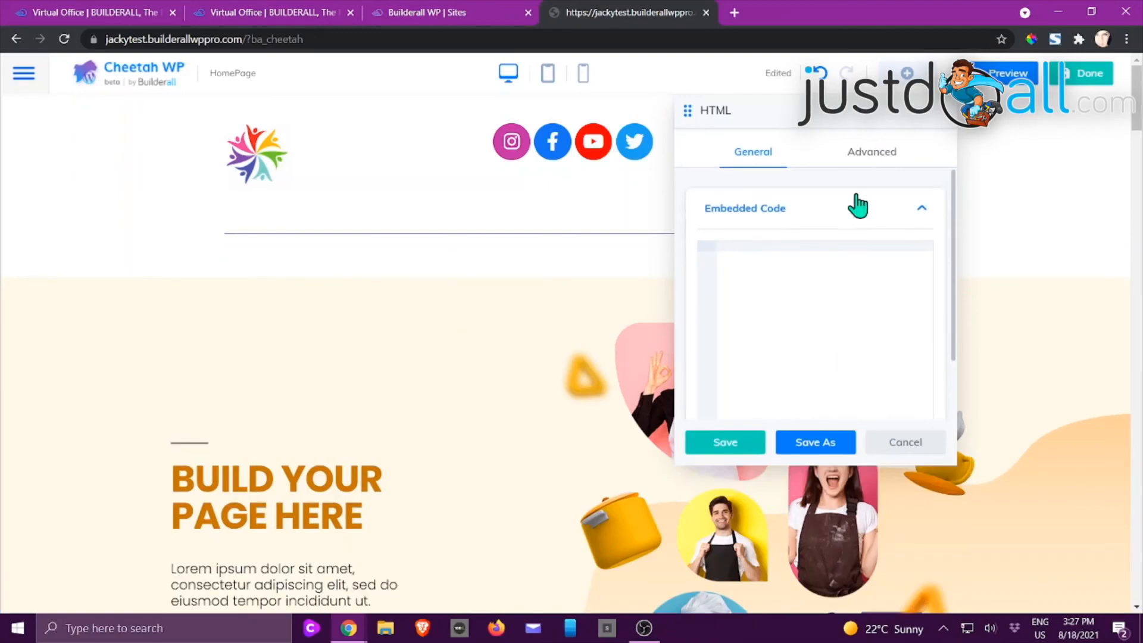
{"action": "left_click", "coordinate": [875, 160]}
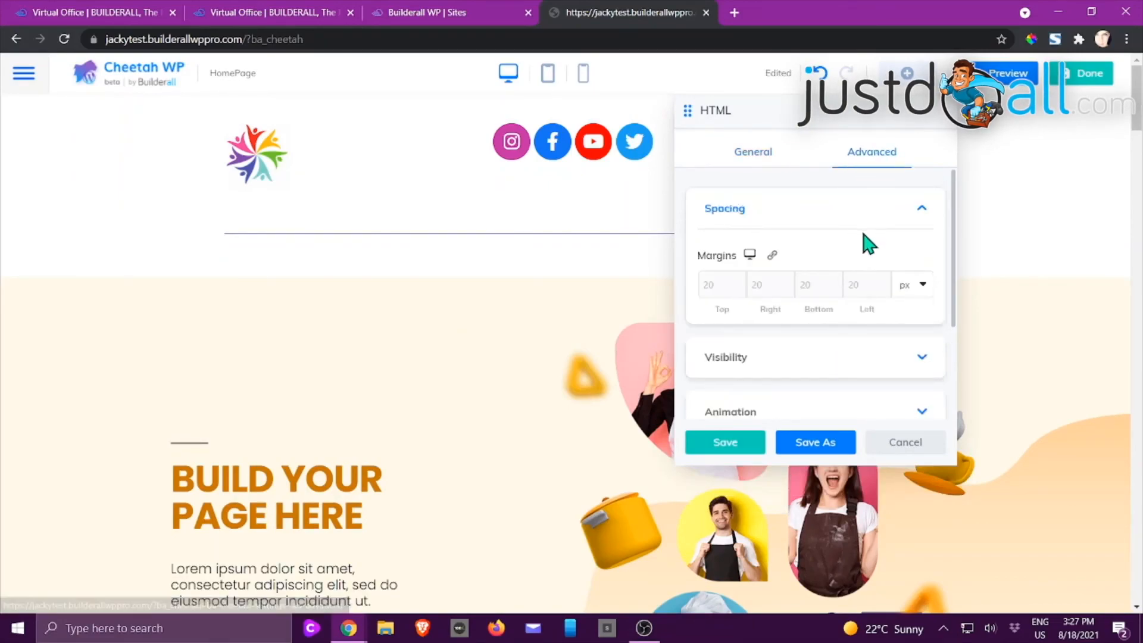
{"action": "scroll", "coordinate": [833, 244], "scroll_direction": "down", "scroll_amount": 2}
{"action": "scroll", "coordinate": [783, 250], "scroll_direction": "down", "scroll_amount": 1}
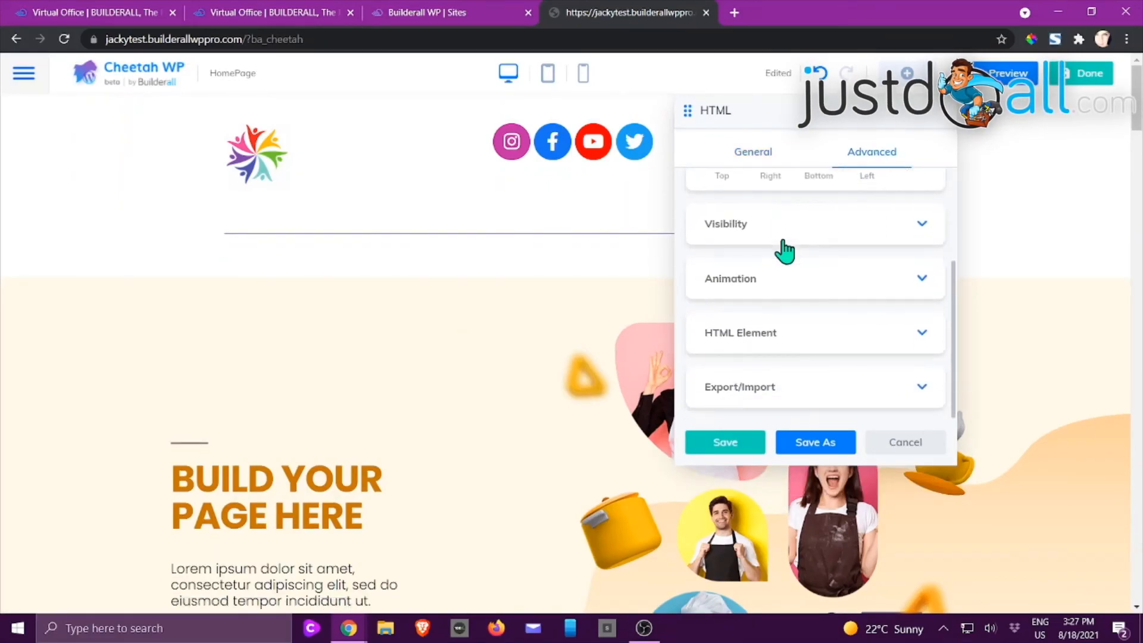
{"action": "left_click", "coordinate": [921, 444]}
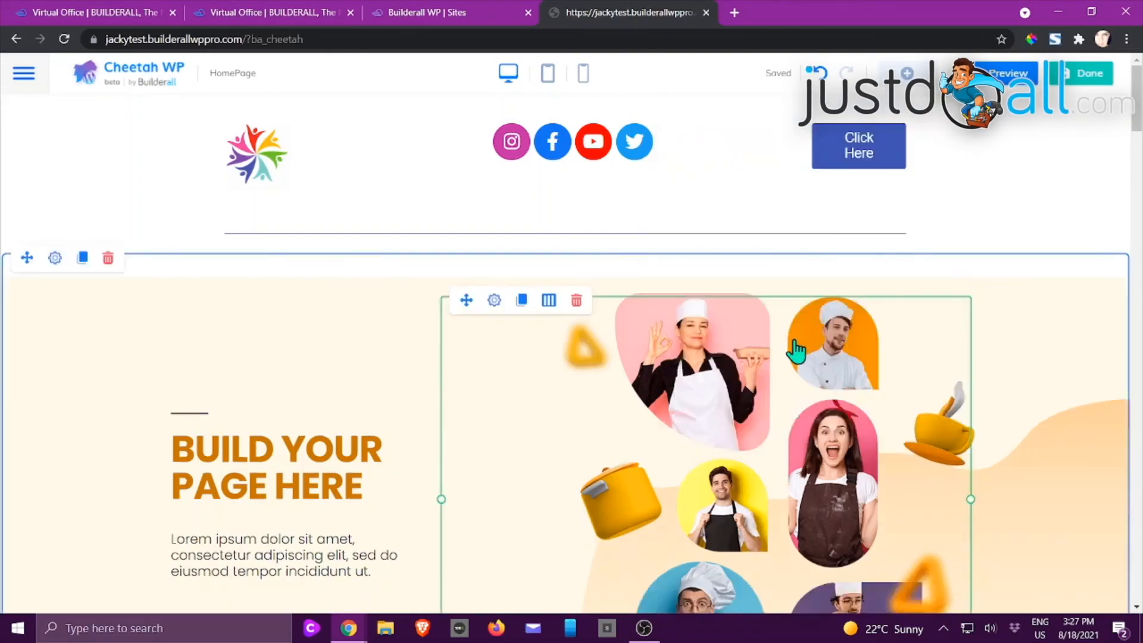
Place an Iframe element above the BUILD YOUR PAGE HERE heading to compare its URL and HTML source options, and discard it.
{"action": "left_click", "coordinate": [907, 71]}
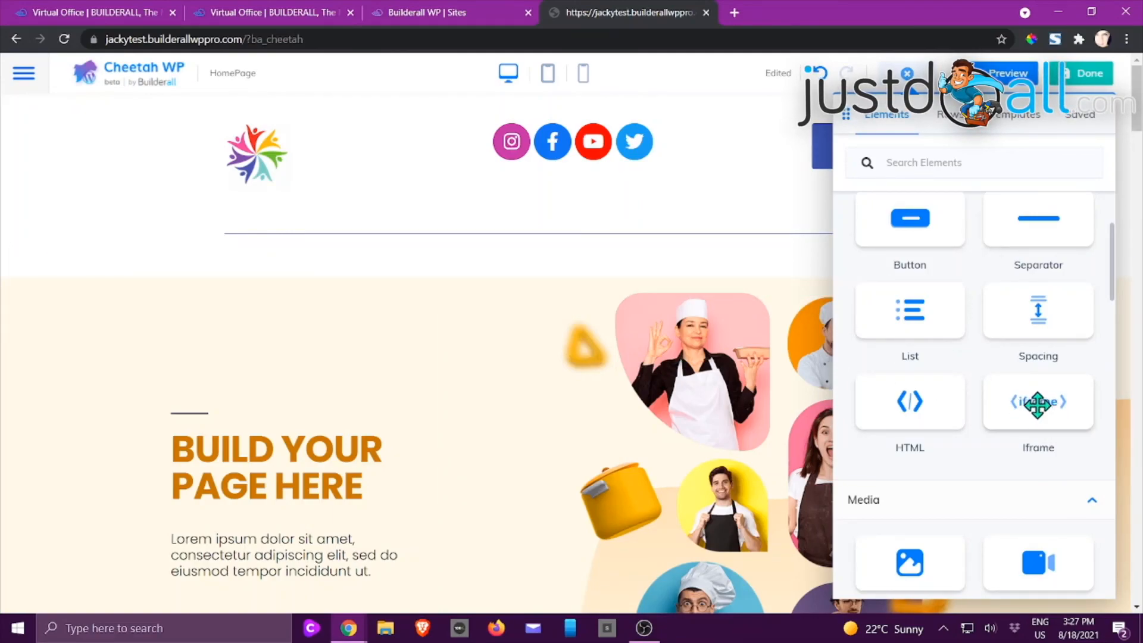
{"action": "left_click_drag", "start_coordinate": [1001, 411], "coordinate": [708, 345]}
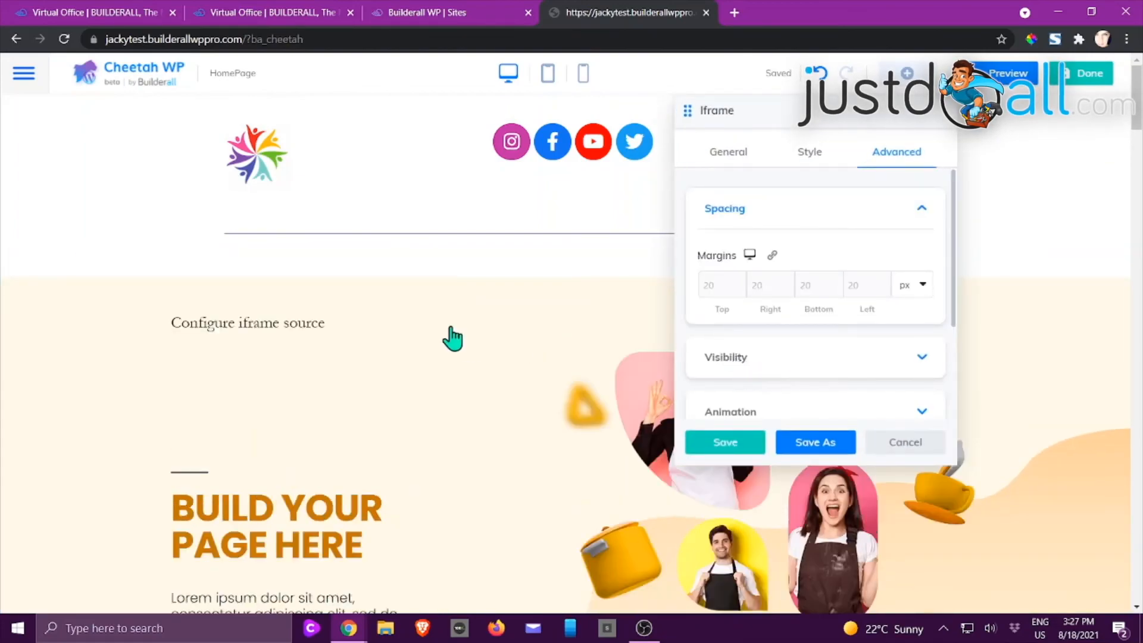
{"action": "left_click", "coordinate": [726, 154]}
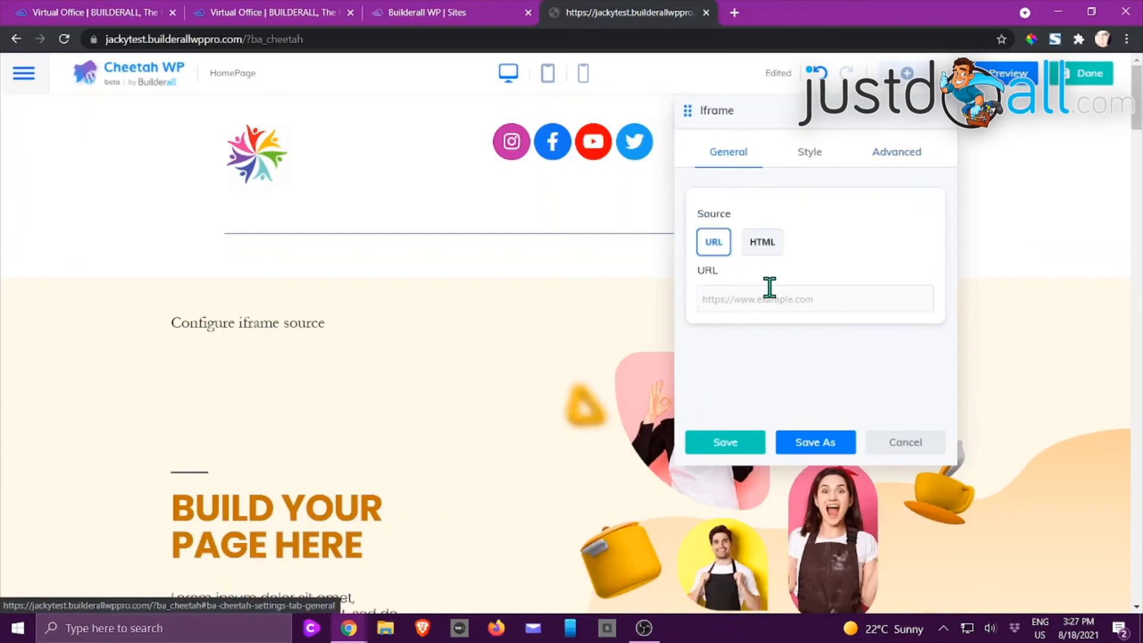
{"action": "left_click", "coordinate": [763, 247]}
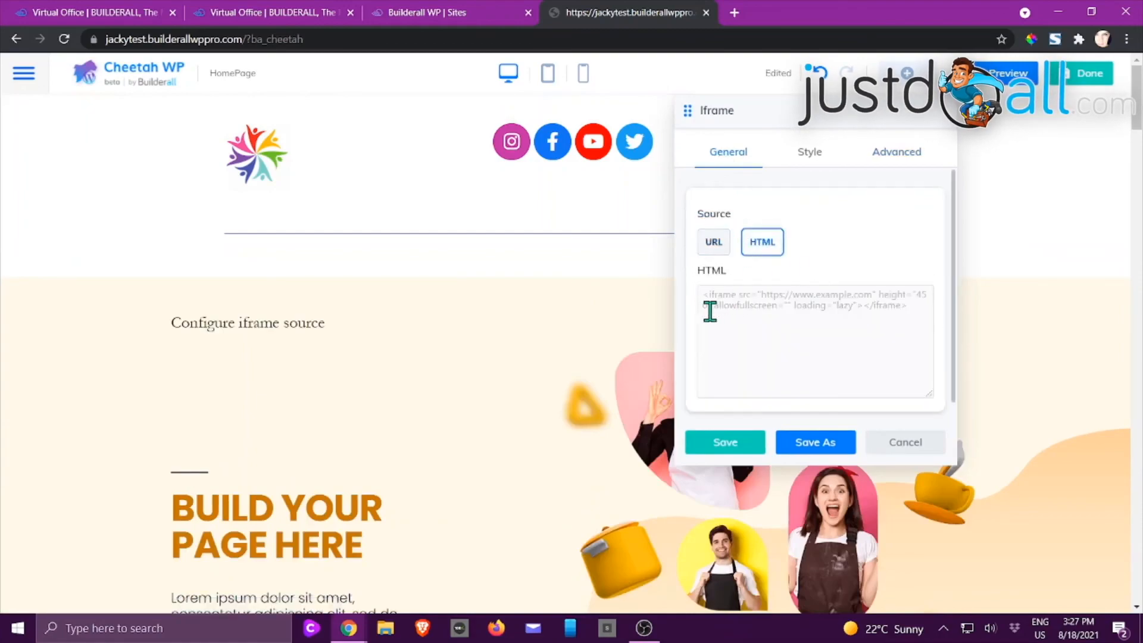
{"action": "left_click", "coordinate": [714, 243]}
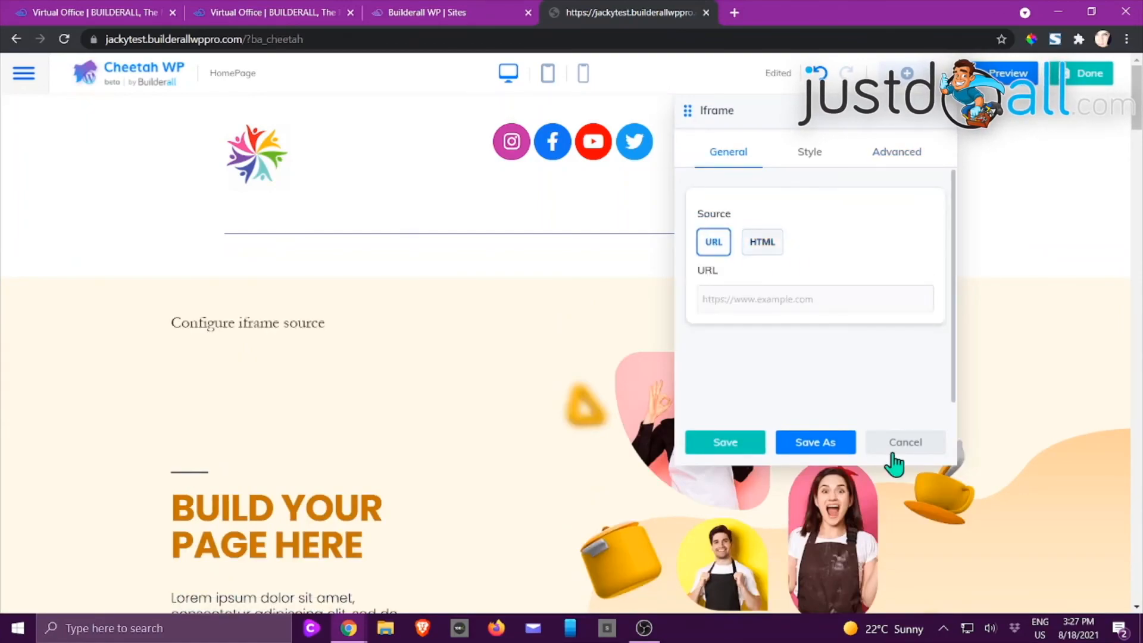
{"action": "left_click", "coordinate": [906, 445]}
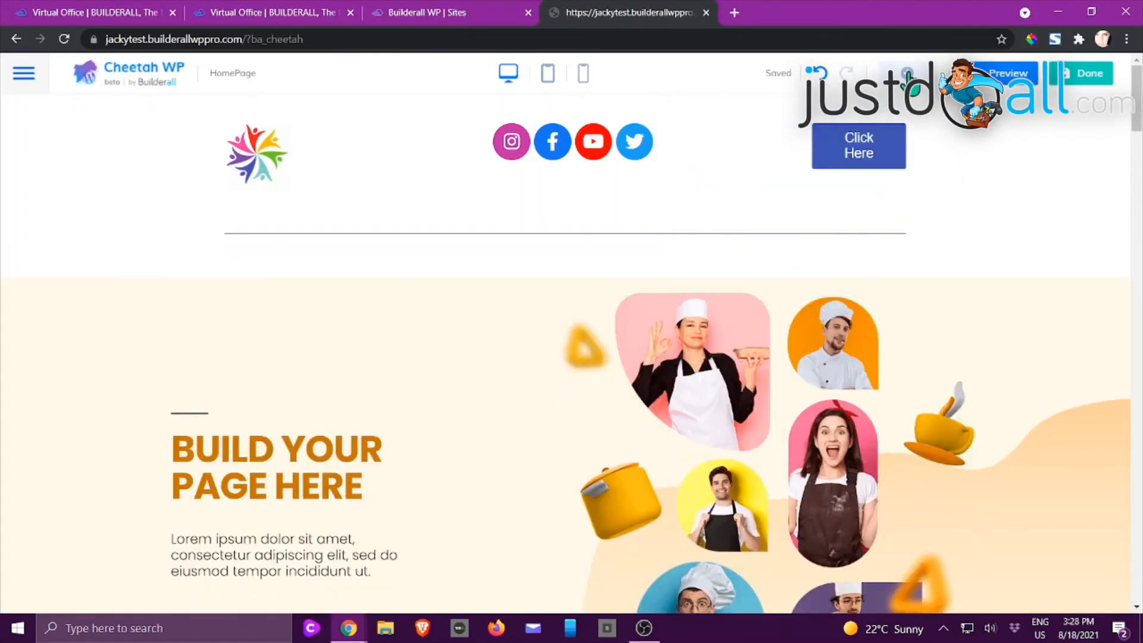
Reopen the element library at the start of its Basic elements.
{"action": "left_click", "coordinate": [907, 73]}
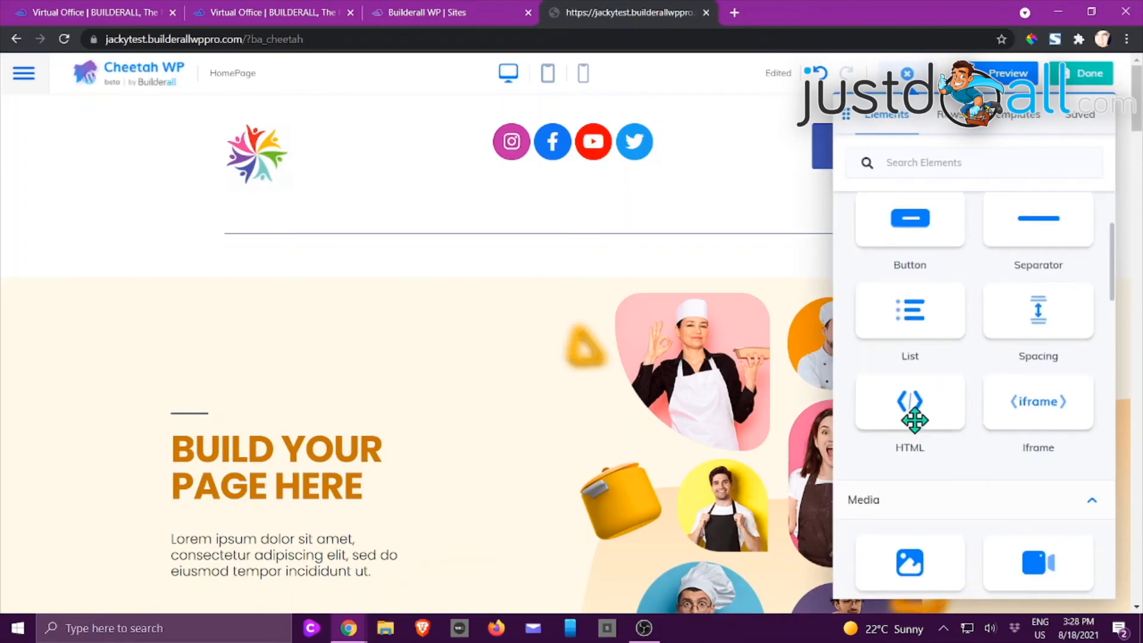
{"action": "scroll", "coordinate": [969, 361], "scroll_direction": "up", "scroll_amount": 3}
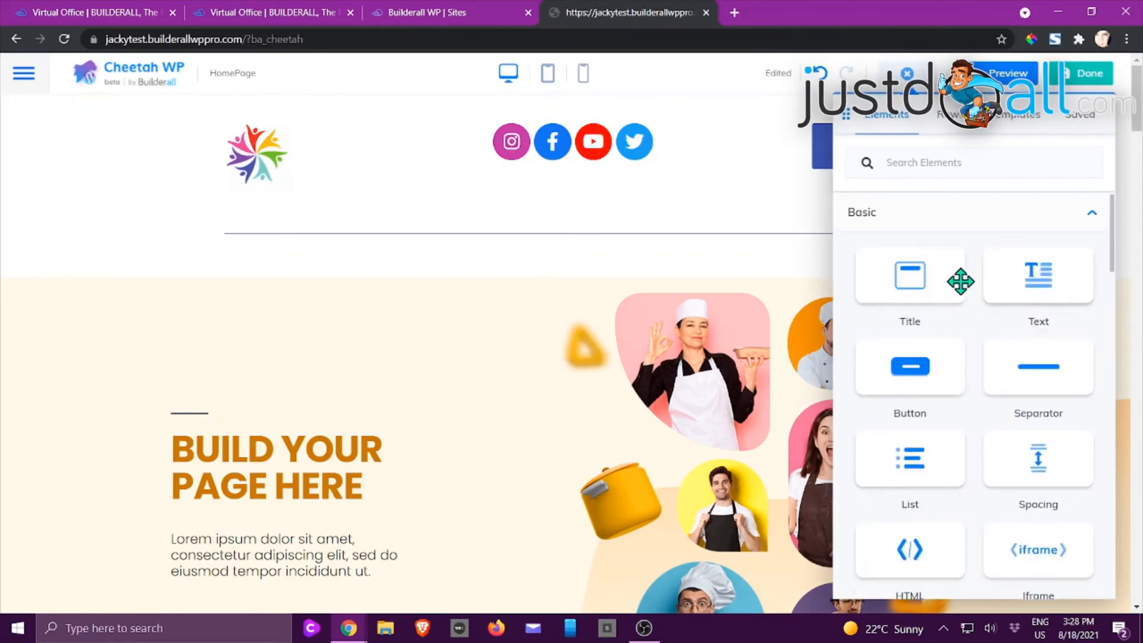